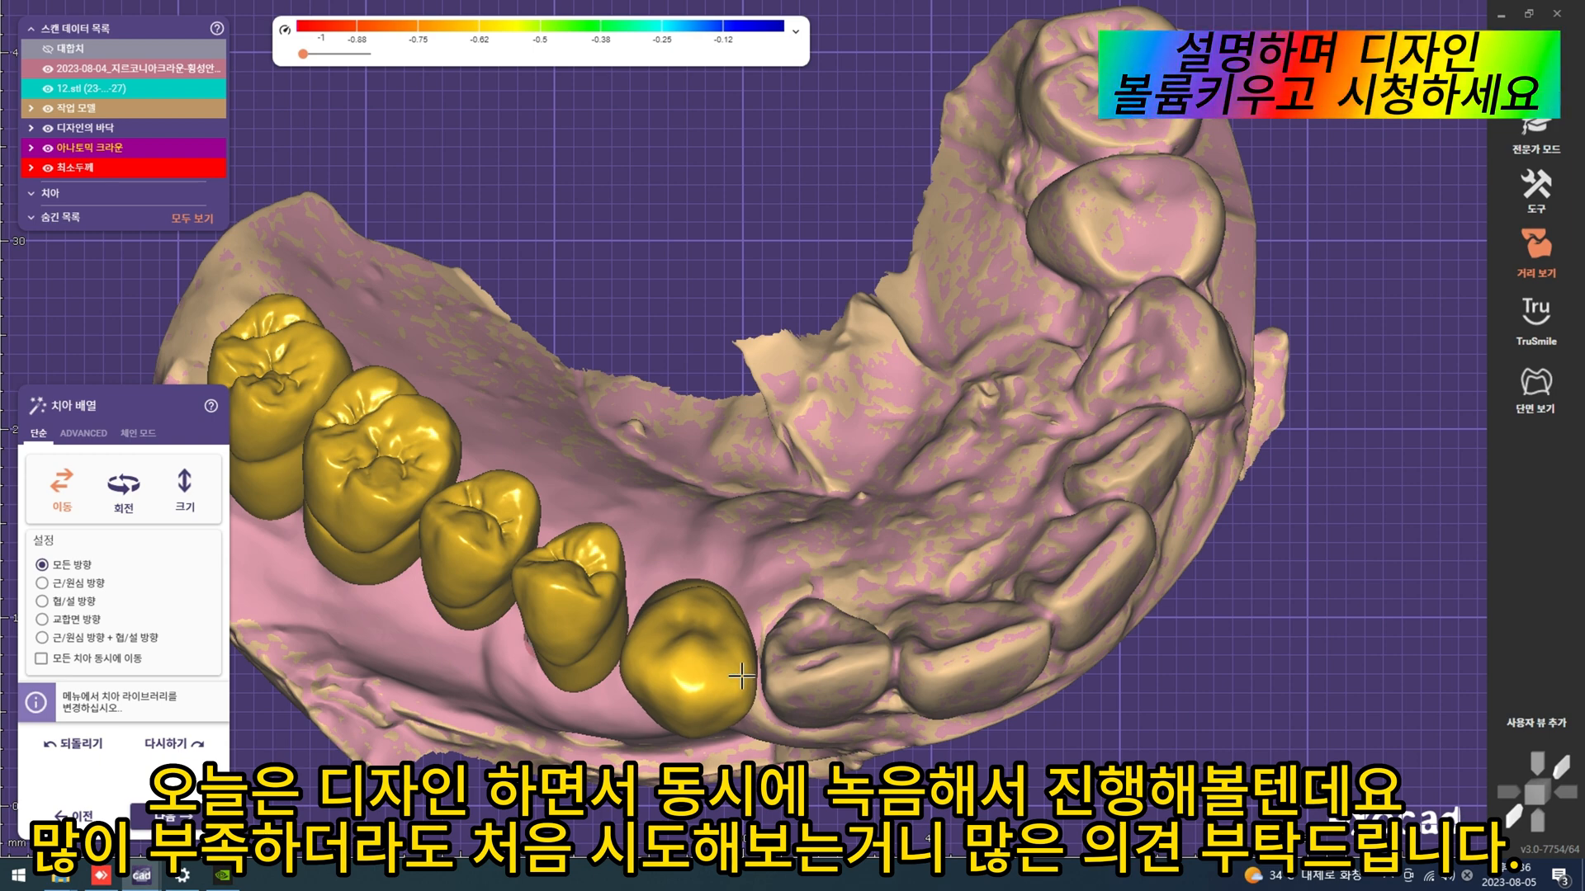
# Step: Enlarge the first premolar crown so it fills the space between the canine and second premolar crowns
pyautogui.moveTo(747, 670); pyautogui.dragTo(797, 388, button='right')
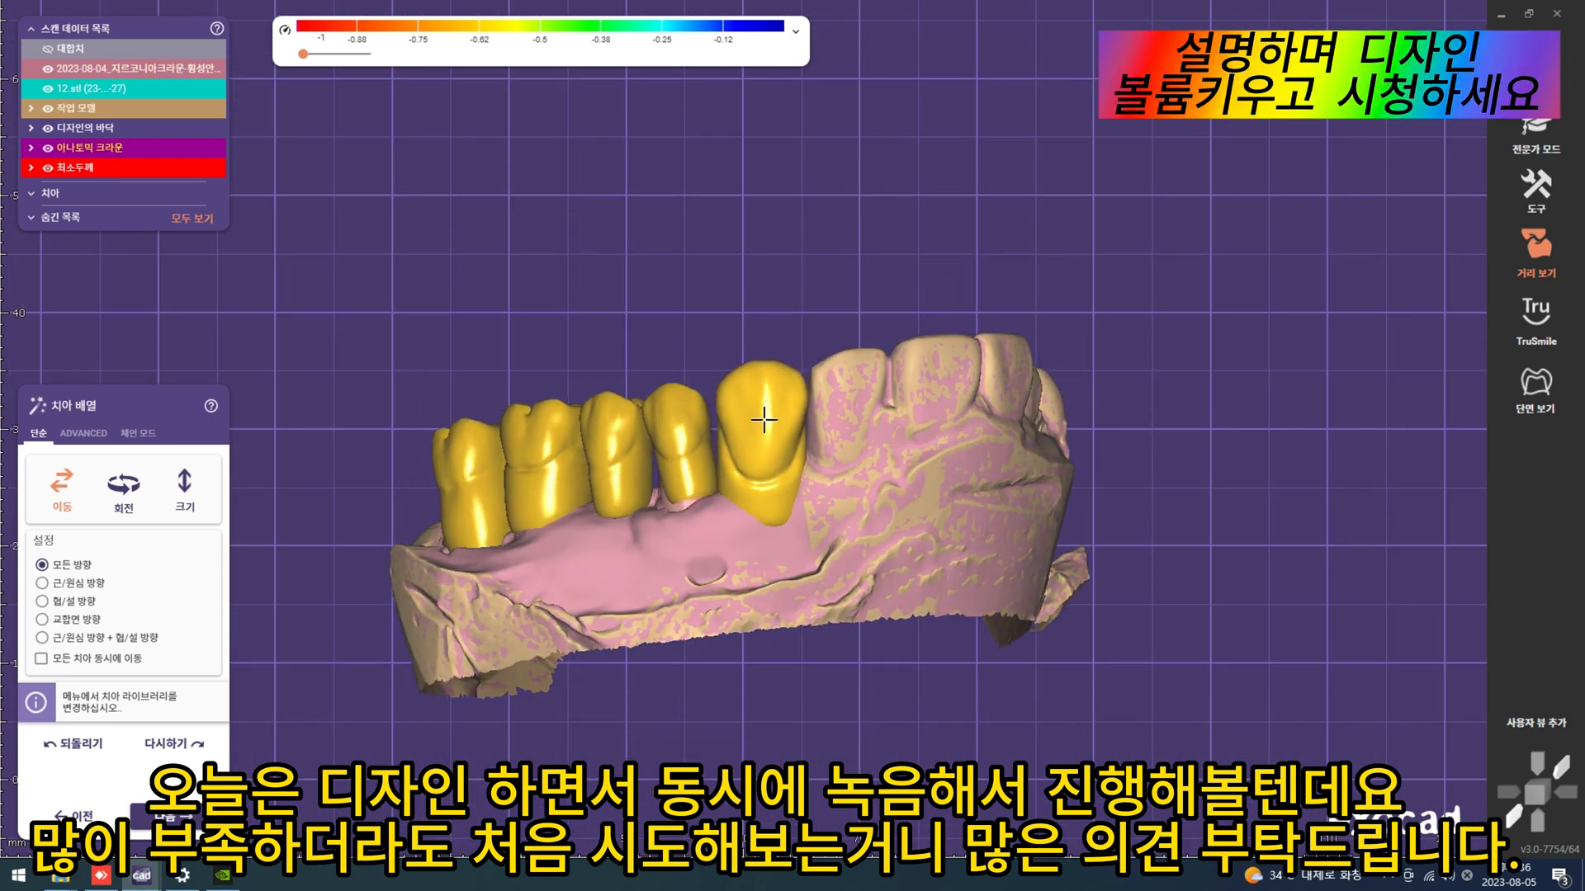
pyautogui.moveTo(735, 430); pyautogui.dragTo(724, 545, button='right')
pyautogui.scroll(3, 725, 545)
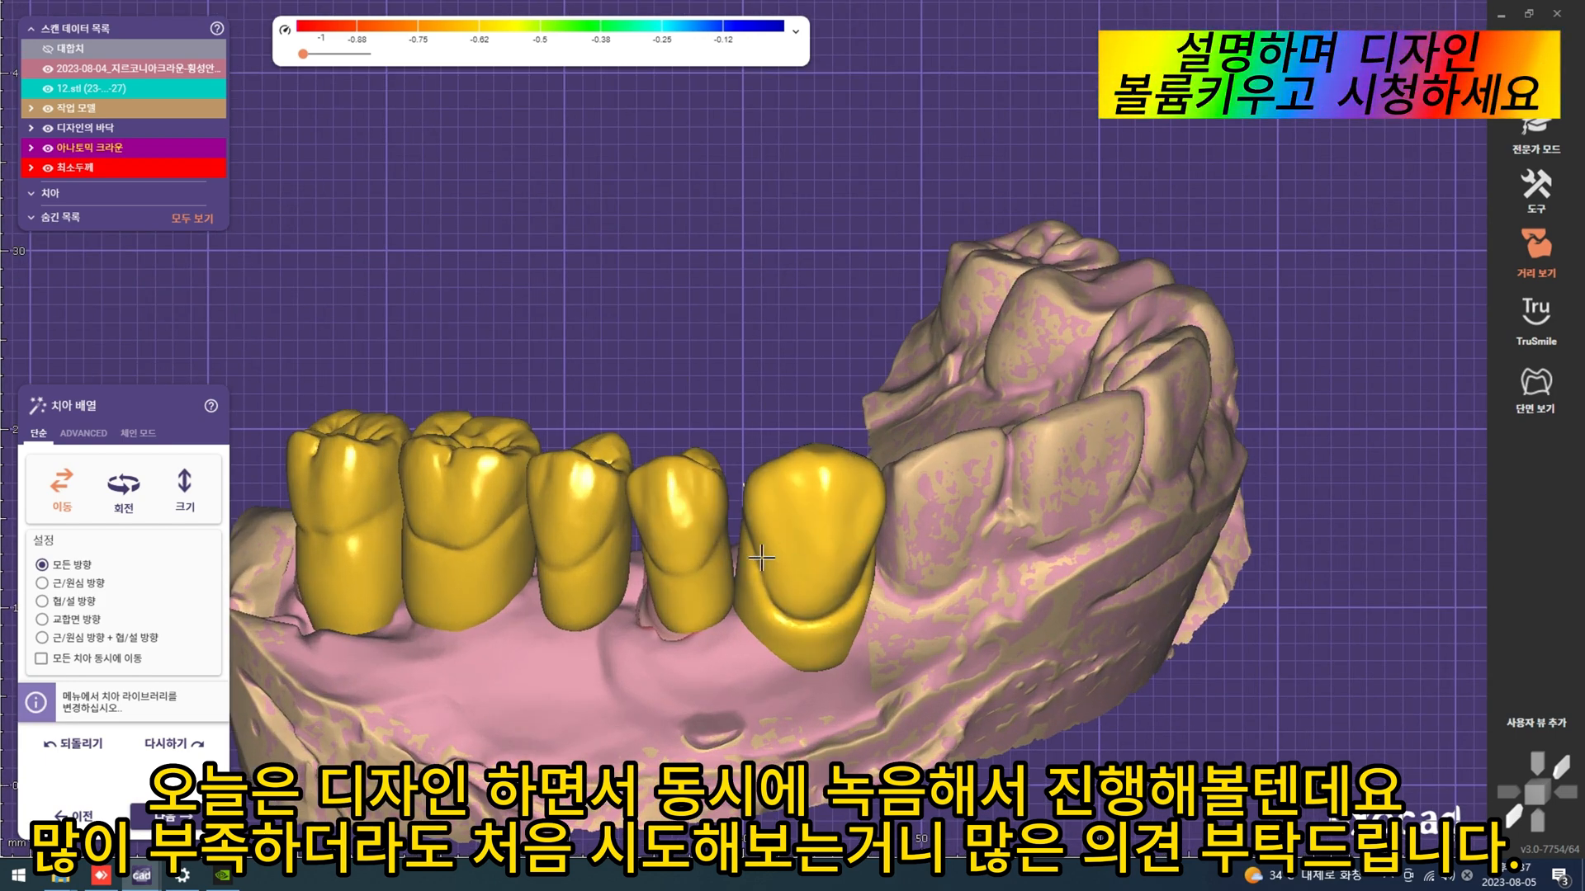
pyautogui.moveTo(699, 386); pyautogui.dragTo(720, 536, button='right')
pyautogui.scroll(3, 728, 496)
pyautogui.scroll(3, 718, 542)
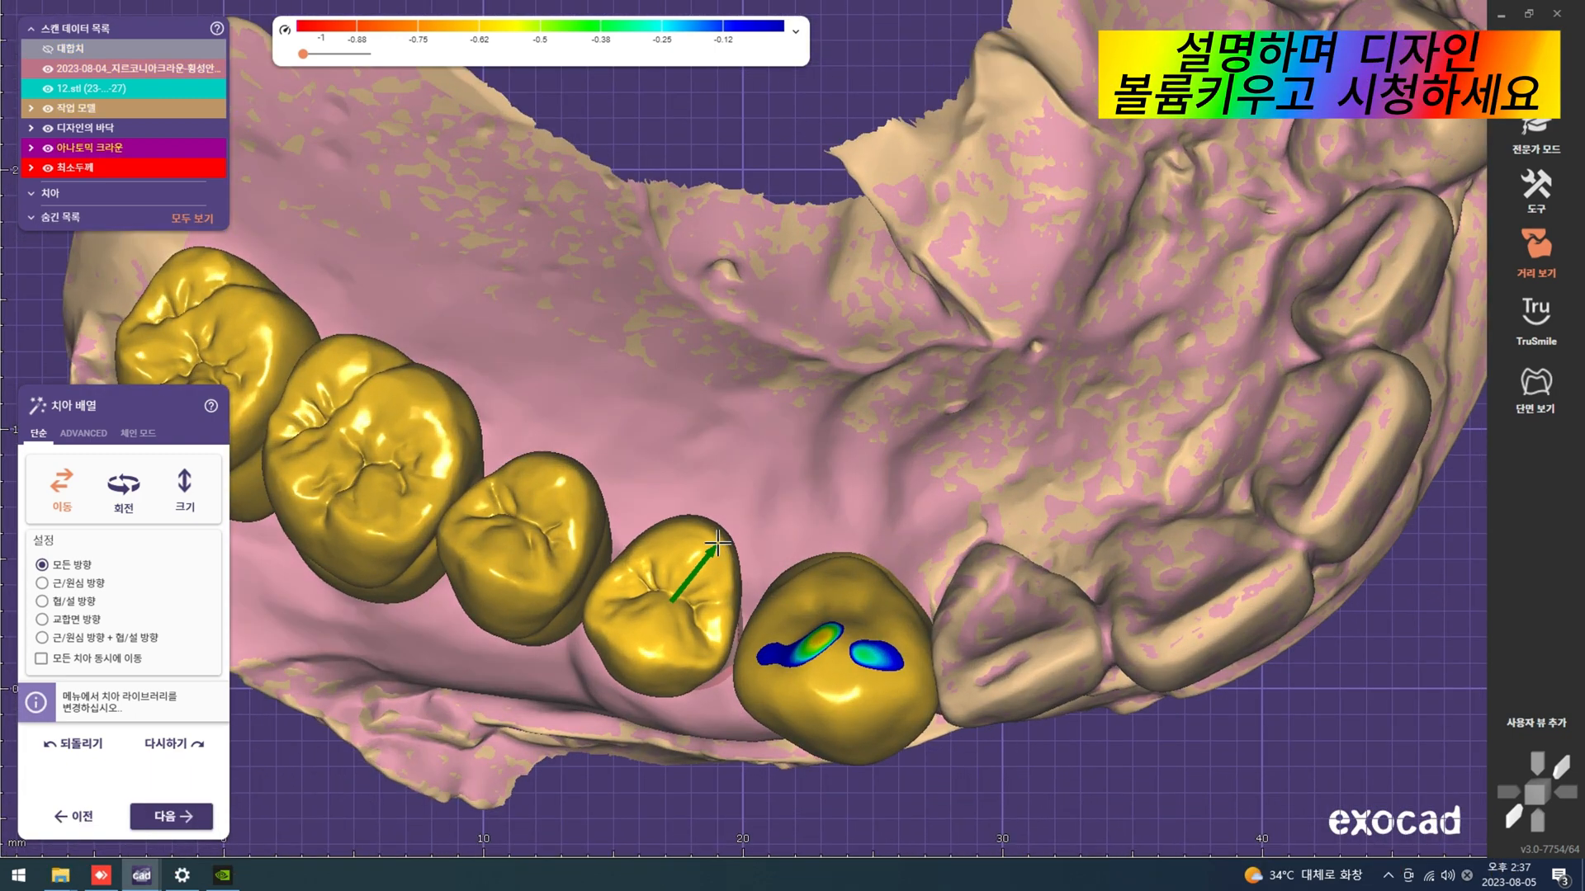
pyautogui.keyDown('shift'); pyautogui.moveTo(724, 548); pyautogui.dragTo(726, 528); pyautogui.keyUp('shift')
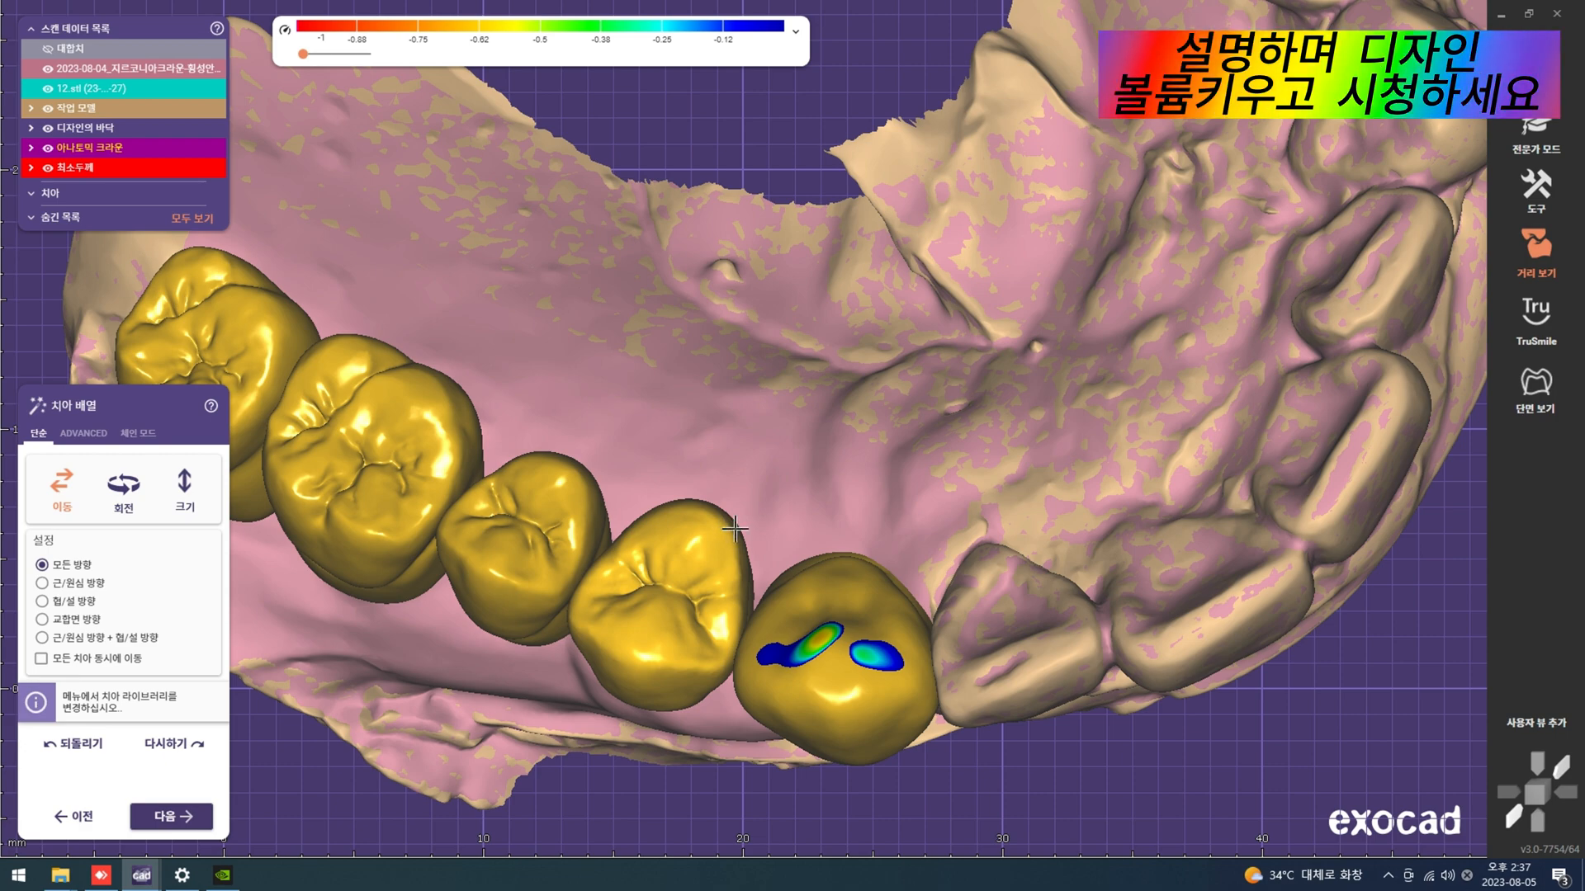
pyautogui.scroll(-3, 735, 529)
pyautogui.moveTo(737, 528); pyautogui.dragTo(779, 444, button='right')
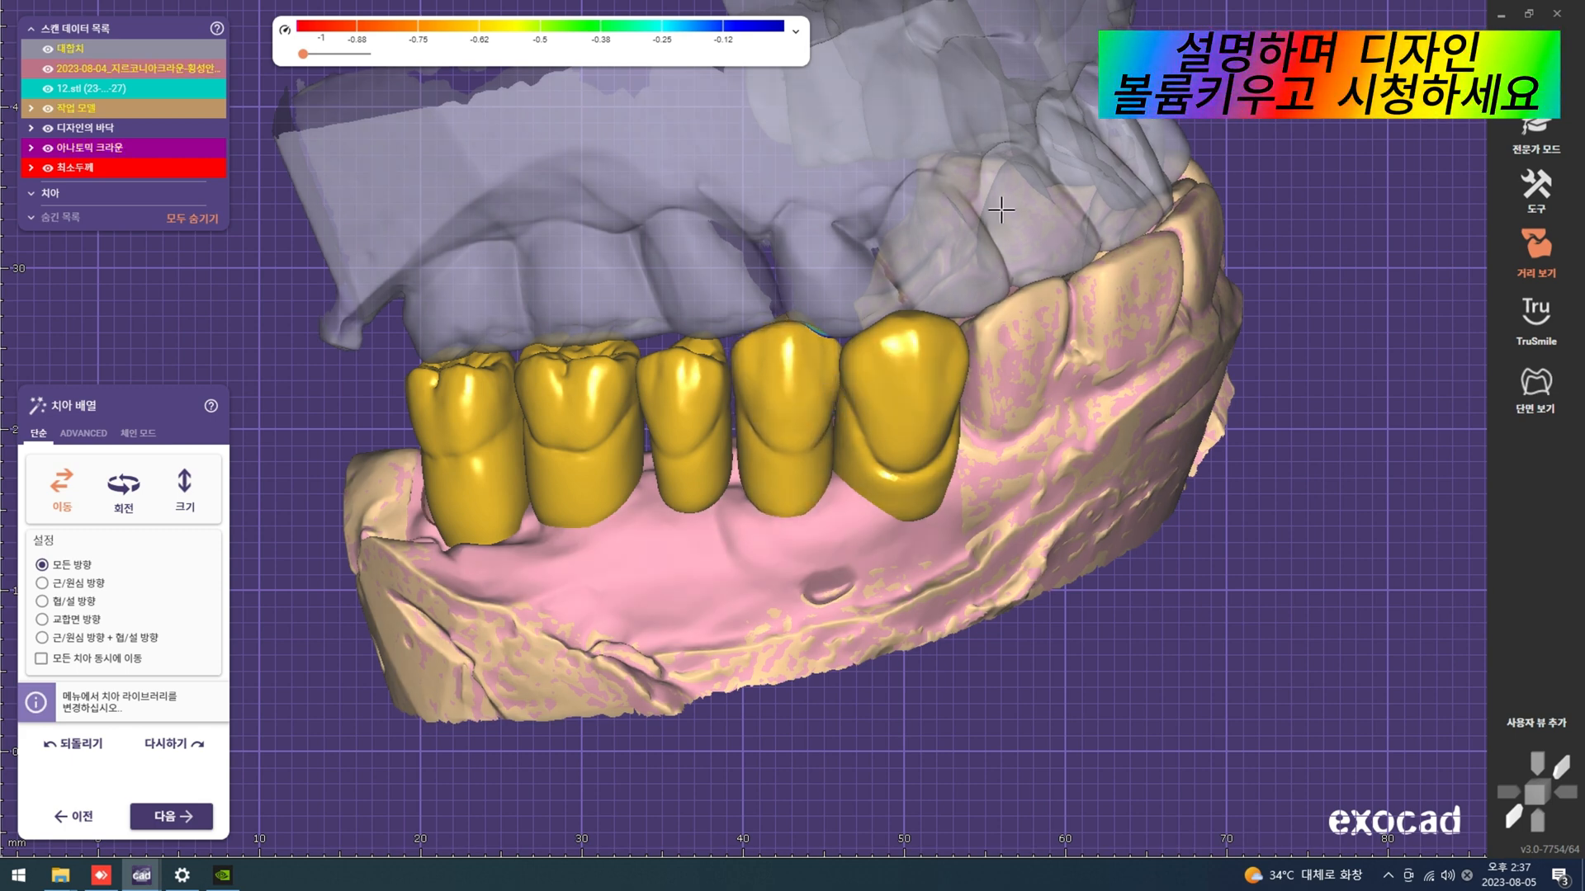
# Step: Make the pink gingiva scan translucent at 70% and nudge the first premolar crown slightly toward the cheek
pyautogui.scroll(-3, 113, 70)
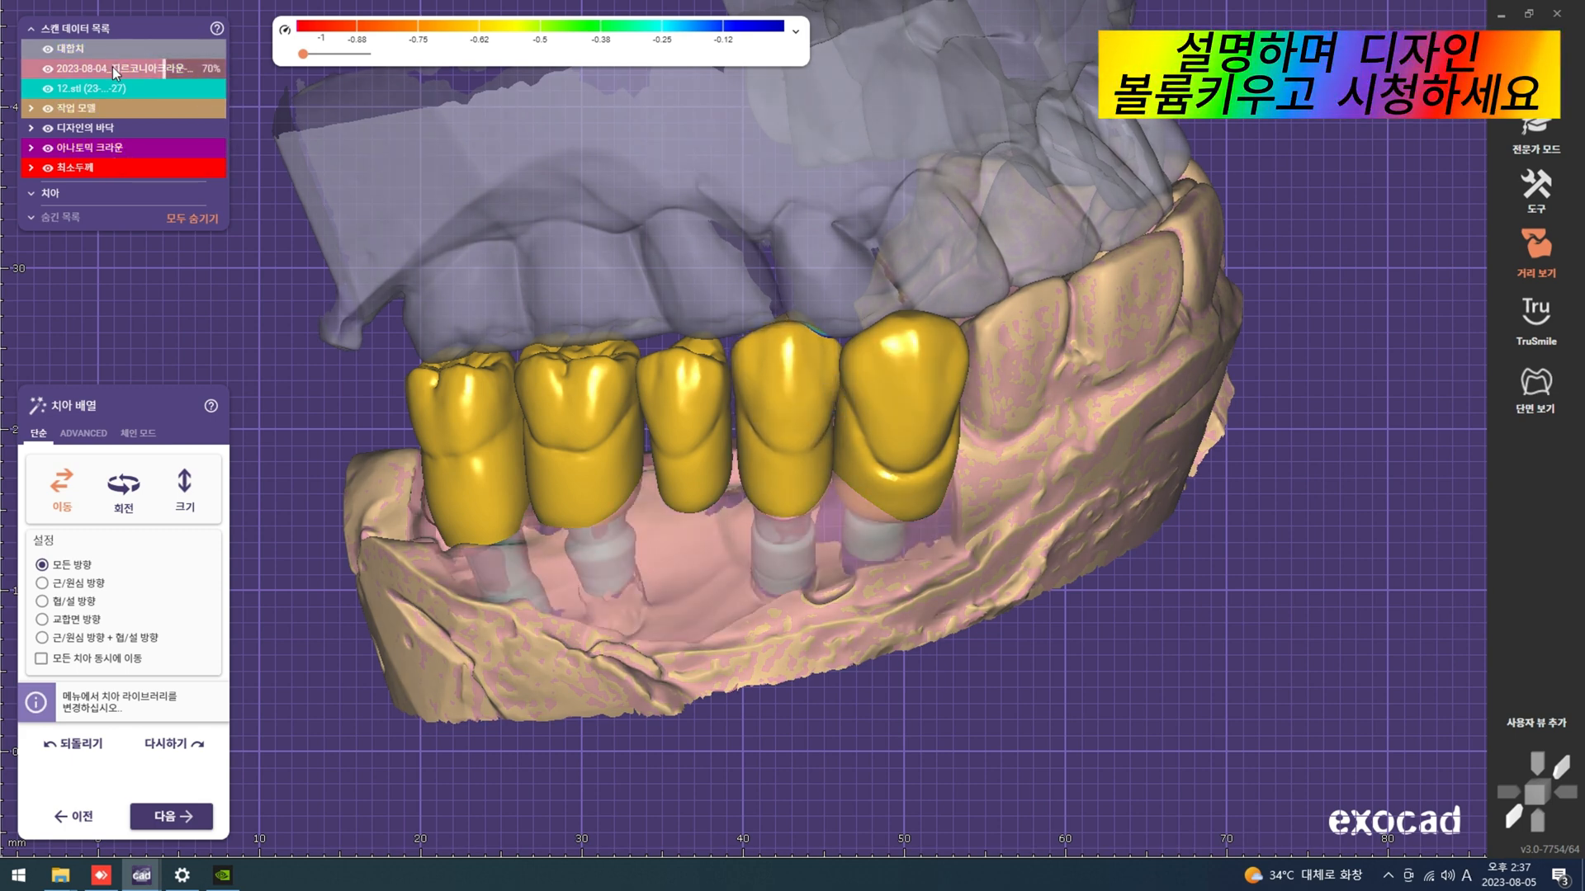
pyautogui.scroll(-3, 842, 438)
pyautogui.moveTo(842, 437); pyautogui.dragTo(767, 603, button='right')
pyautogui.hotkey('ctrl', 'a')
pyautogui.scroll(3, 858, 549)
pyautogui.moveTo(821, 608); pyautogui.dragTo(820, 623)
pyautogui.hotkey('ctrl', 'a')
pyautogui.scroll(-3, 820, 620)
pyautogui.moveTo(820, 615); pyautogui.dragTo(876, 454, button='right')
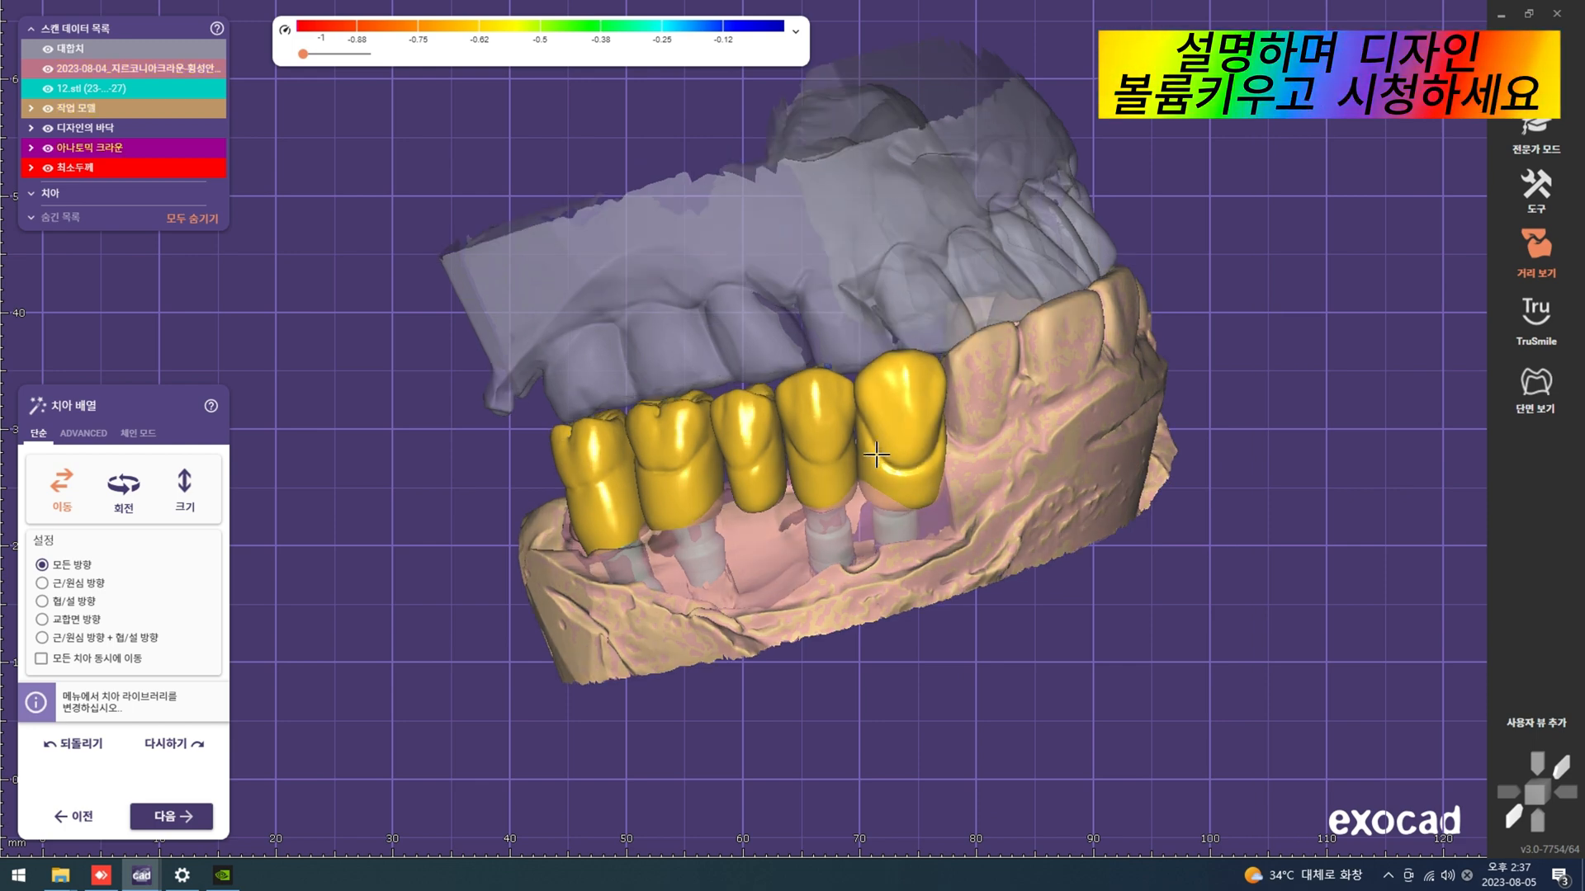
# Step: Examine how the canine and premolar crowns meet the opposing jaw from the side and from the chewing surface
pyautogui.scroll(2, 804, 475)
pyautogui.scroll(-2, 804, 477)
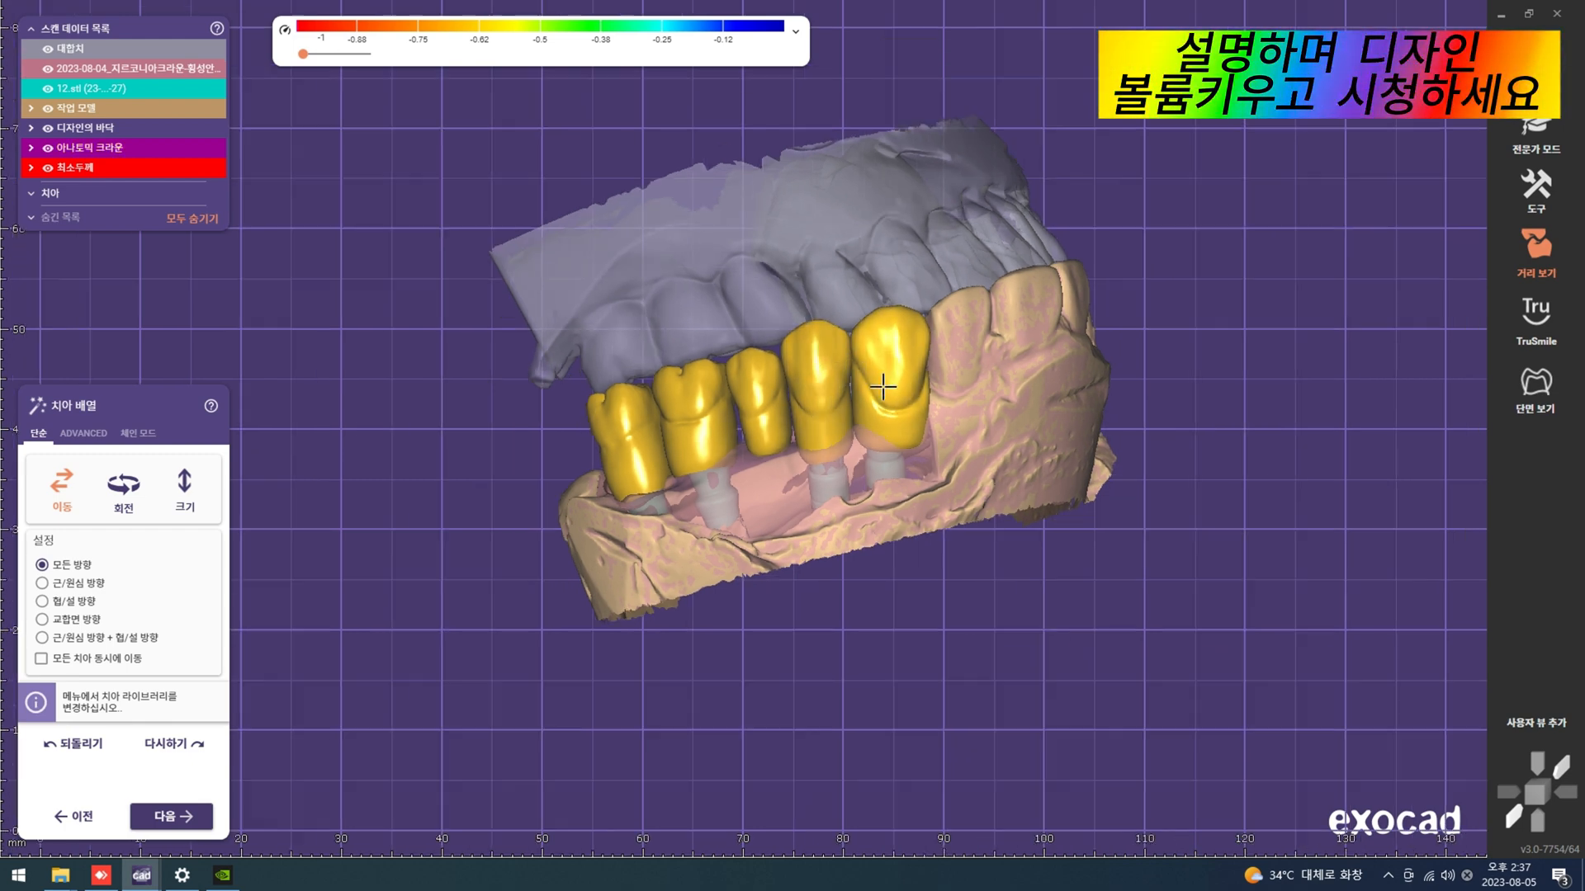
pyautogui.hotkey('ctrl', 'a')
pyautogui.moveTo(825, 330); pyautogui.dragTo(867, 431, button='right')
pyautogui.hotkey('ctrl', 'a')
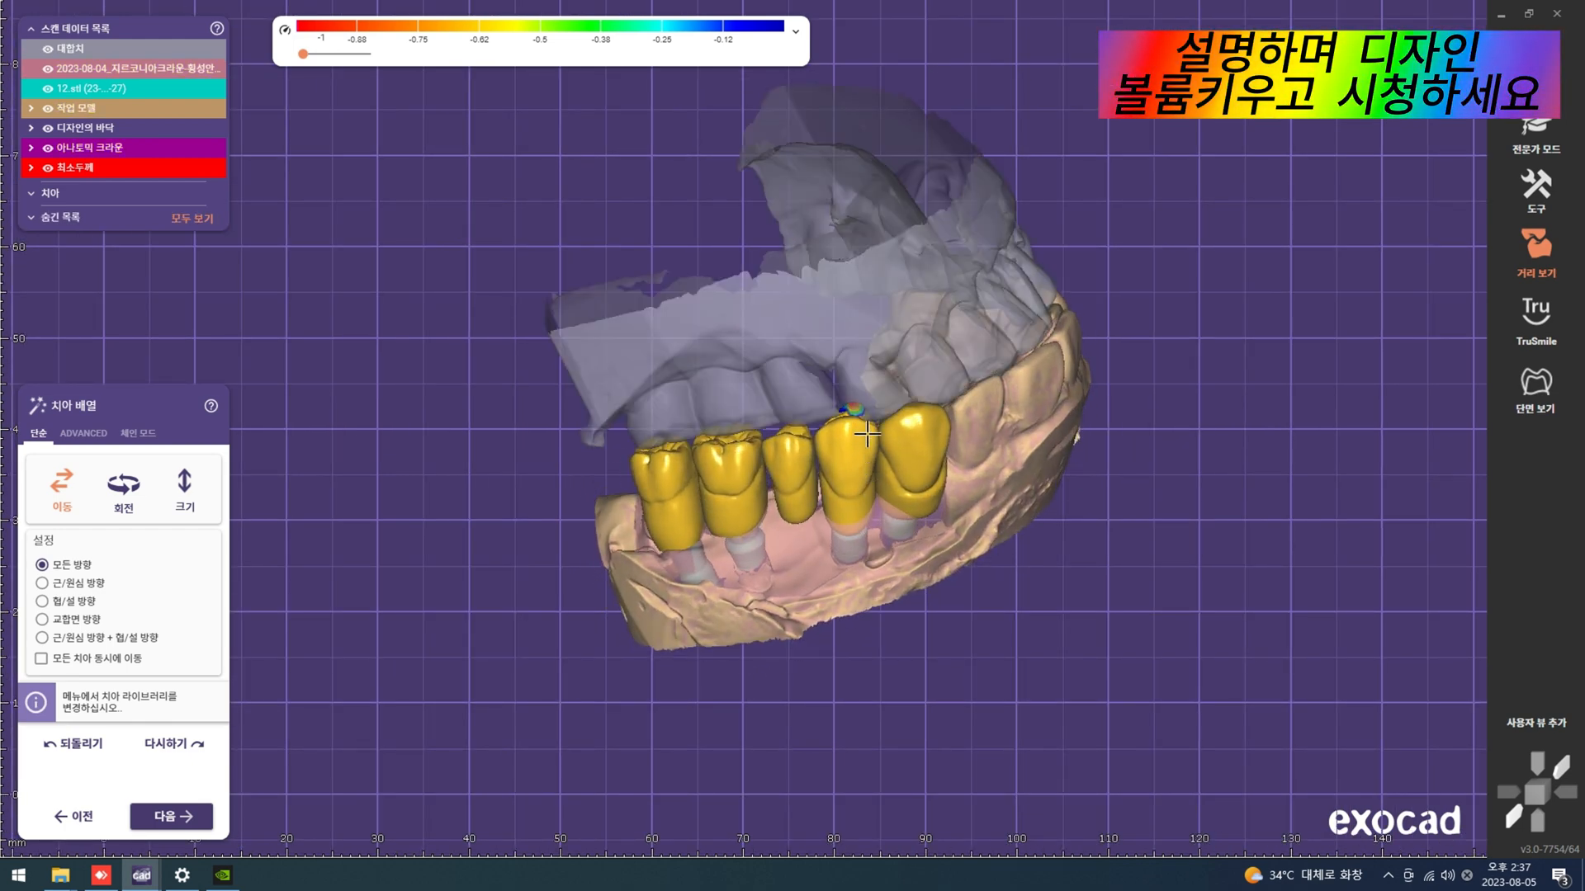
pyautogui.scroll(4, 863, 417)
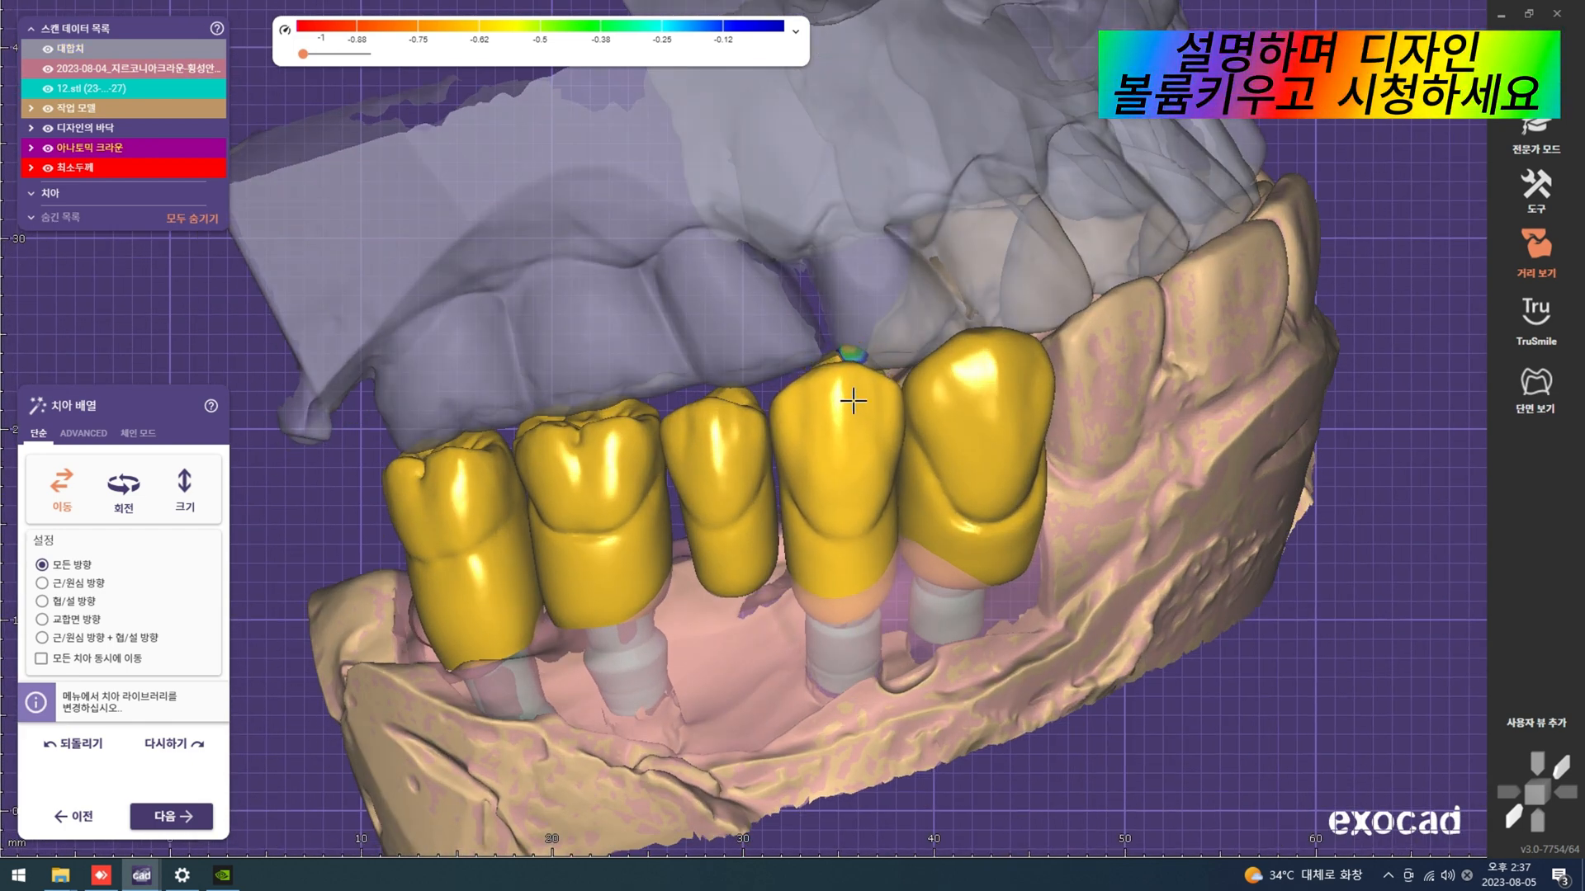
pyautogui.scroll(-4, 860, 427)
pyautogui.moveTo(860, 426); pyautogui.dragTo(821, 755, button='right')
pyautogui.hotkey('ctrl', 'a')
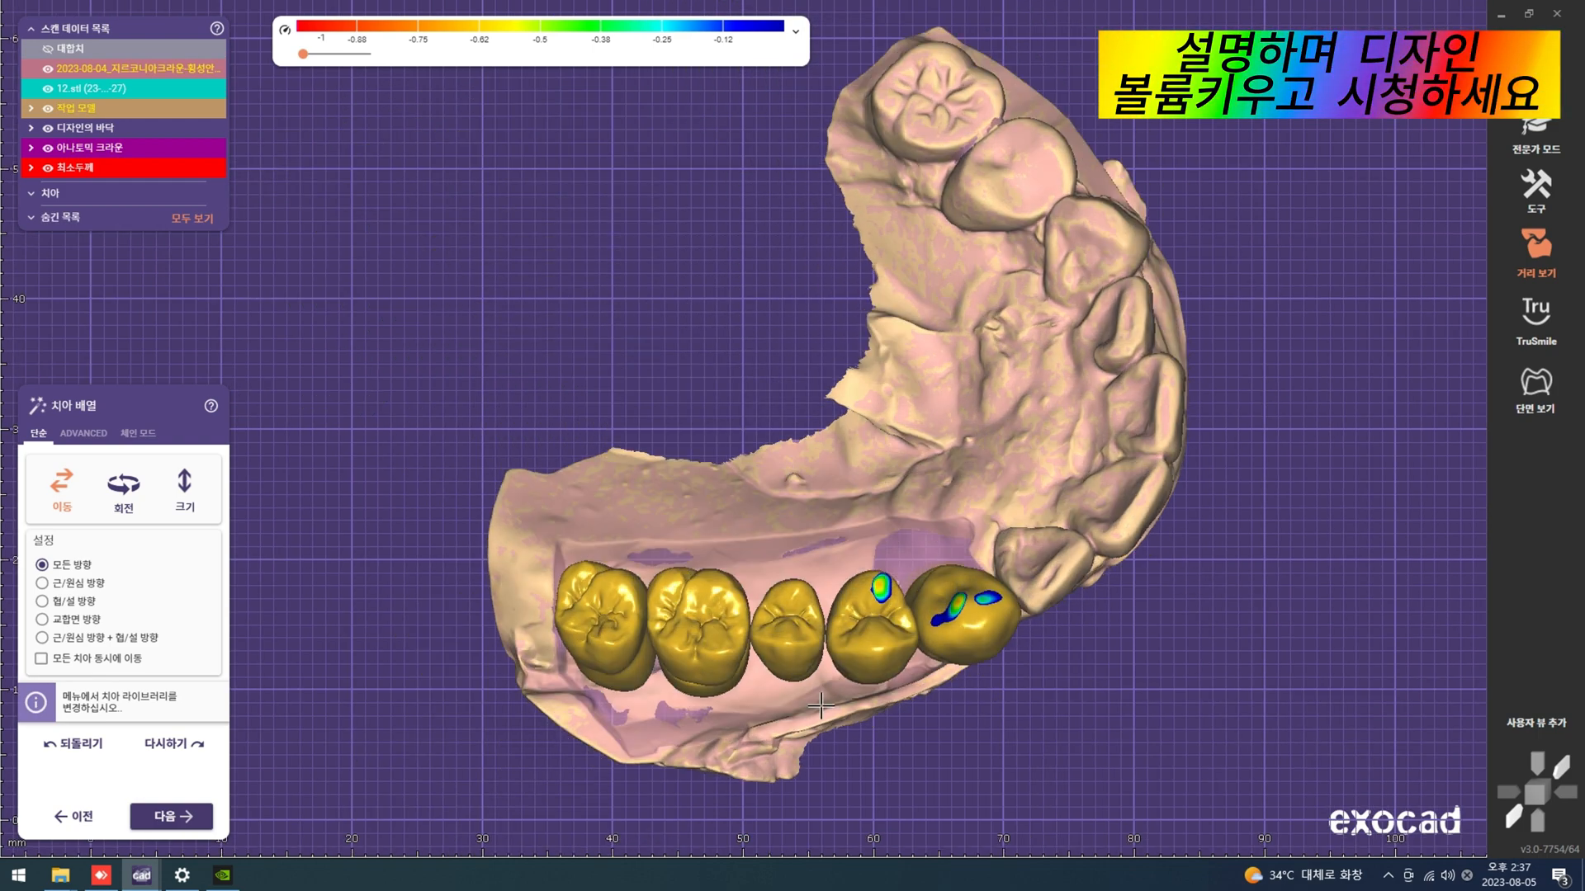
# Step: Enlarge the second premolar crown and position it between its neighbours in contact with the opposing teeth
pyautogui.scroll(4, 921, 629)
pyautogui.moveTo(921, 629); pyautogui.dragTo(926, 579, button='right')
pyautogui.moveTo(760, 618); pyautogui.dragTo(766, 616)
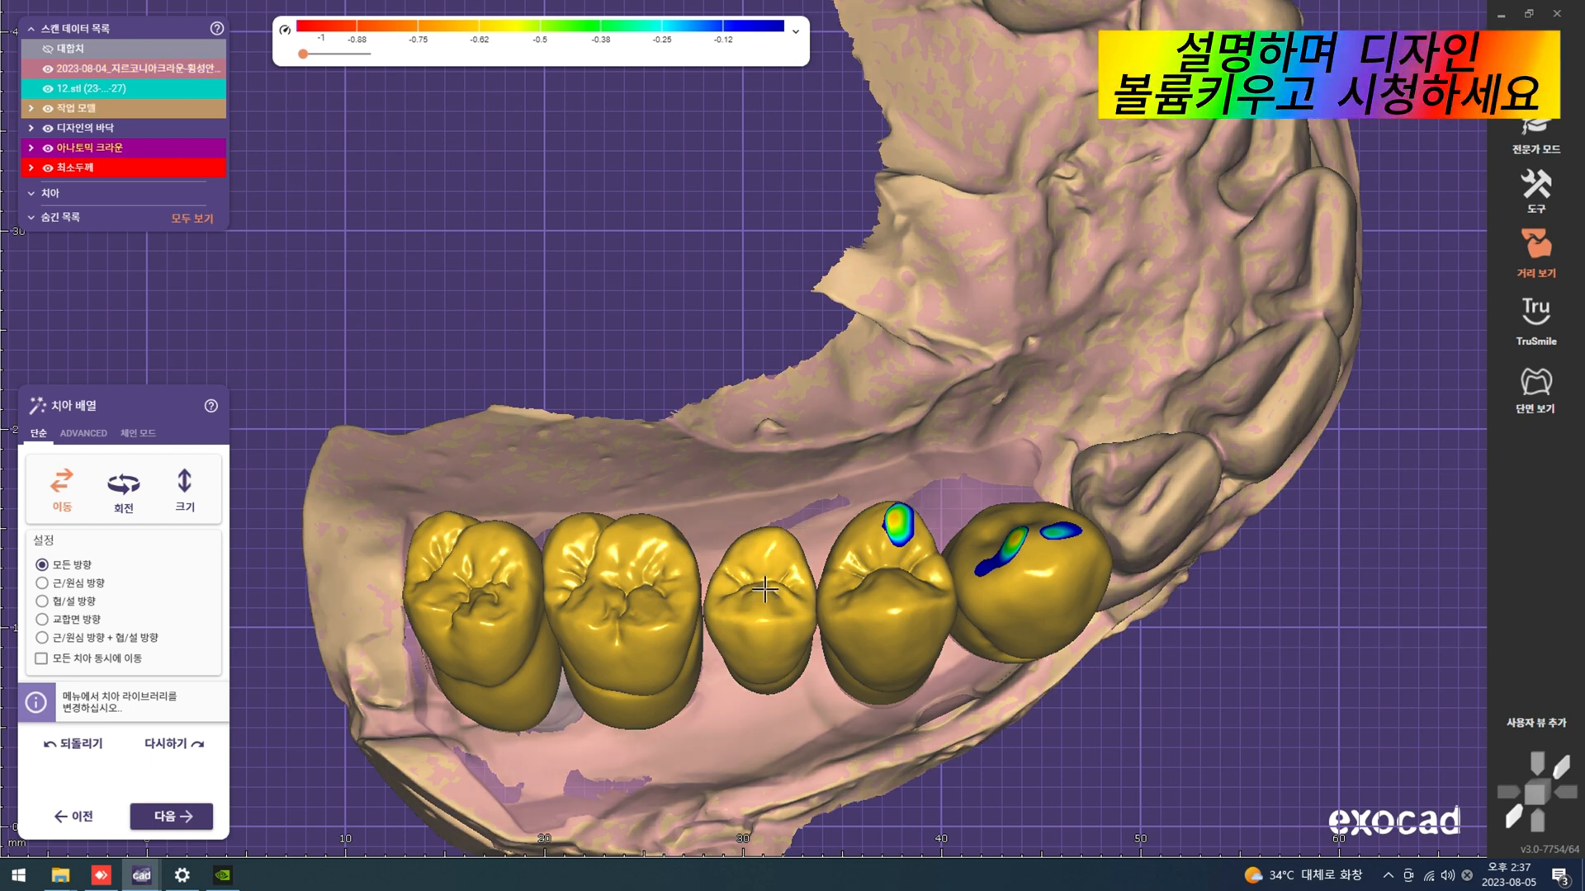
pyautogui.moveTo(765, 585); pyautogui.dragTo(815, 462, button='right')
pyautogui.scroll(2, 815, 462)
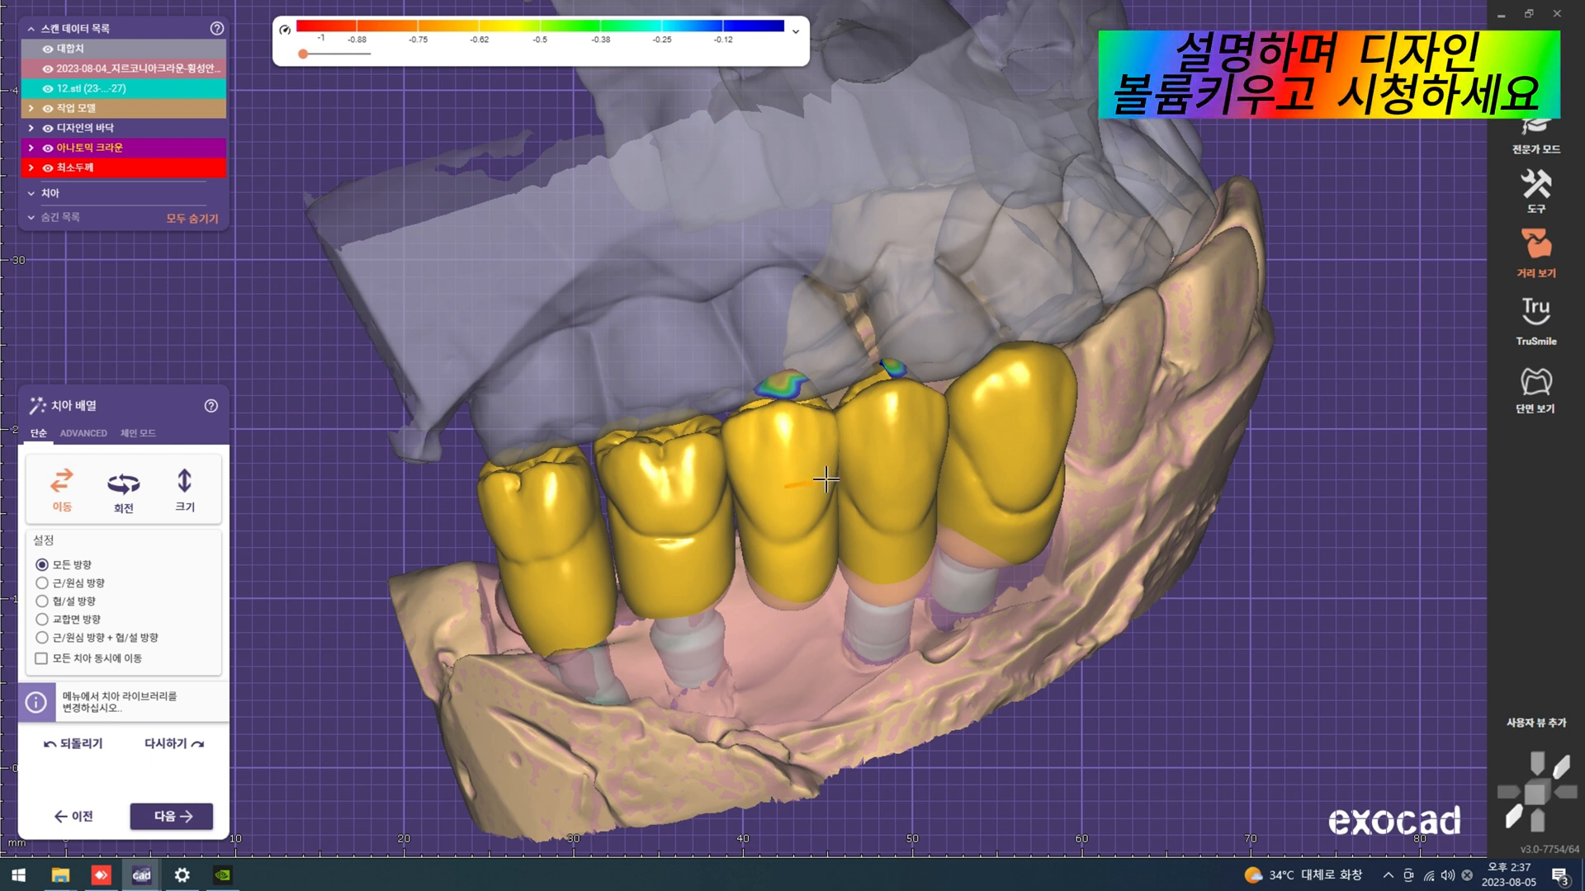
pyautogui.moveTo(829, 480); pyautogui.dragTo(822, 479)
# Step: Move the first molar crown up against the second premolar crown and into contact with the opposing teeth
pyautogui.moveTo(709, 528); pyautogui.dragTo(702, 522)
pyautogui.moveTo(694, 461); pyautogui.dragTo(699, 444)
pyautogui.scroll(-2, 698, 445)
pyautogui.moveTo(700, 445); pyautogui.dragTo(725, 488, button='right')
pyautogui.hotkey('ctrl', 'a')
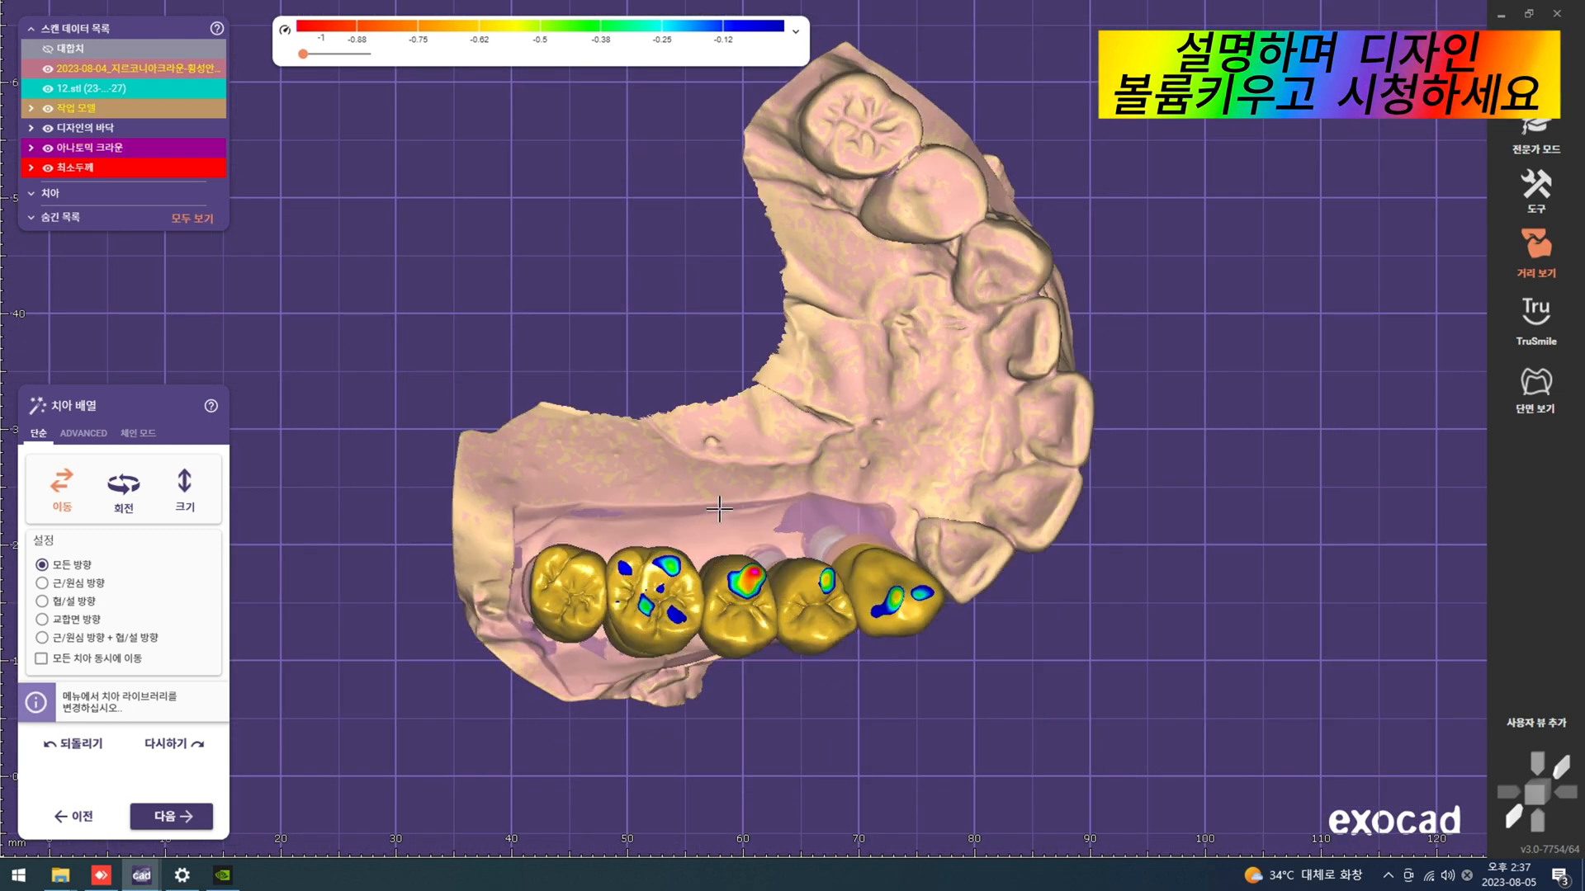
# Step: Enlarge the second molar crown and place it against the first molar crown in contact with the opposing jaw
pyautogui.scroll(2, 699, 557)
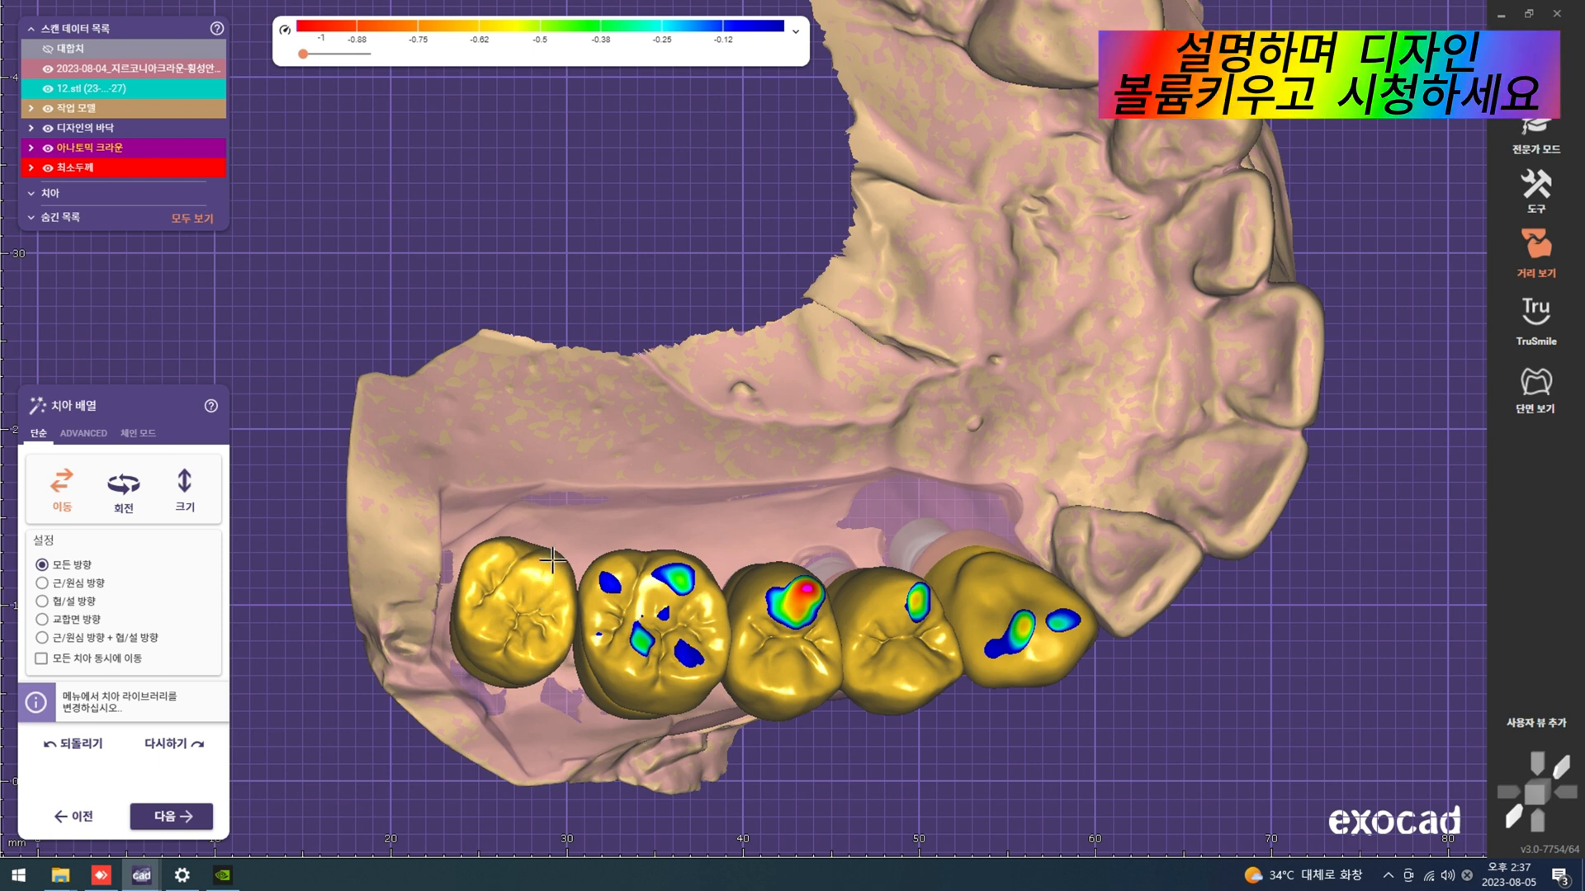
pyautogui.moveTo(552, 560); pyautogui.dragTo(550, 551)
pyautogui.moveTo(509, 659); pyautogui.dragTo(541, 666)
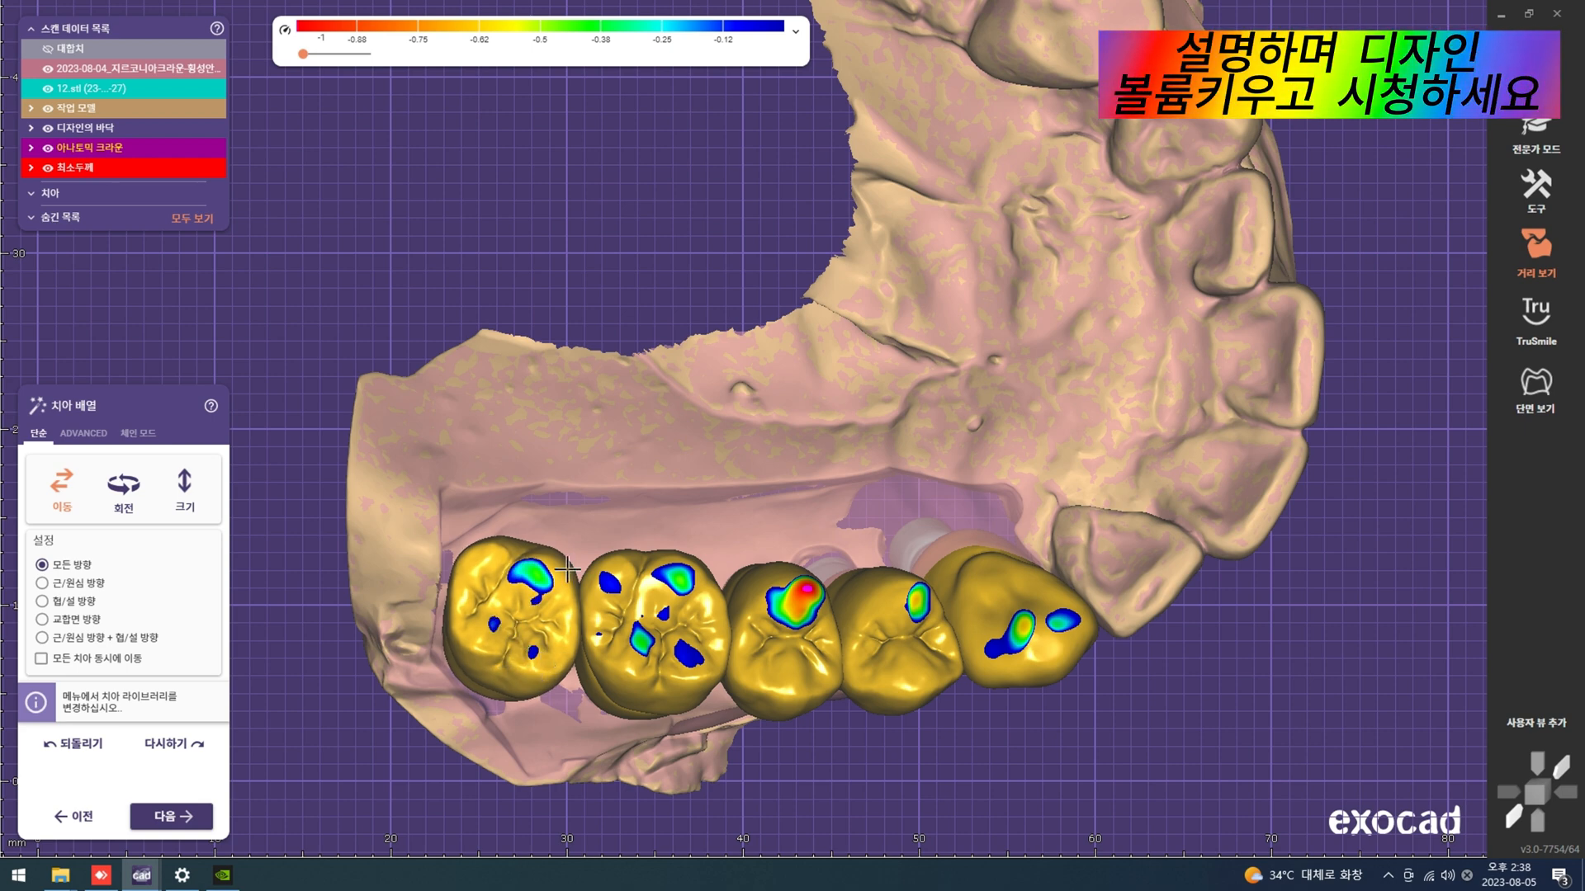
pyautogui.moveTo(567, 569); pyautogui.dragTo(564, 572)
pyautogui.scroll(-3, 570, 571)
pyautogui.hotkey('ctrl', 'a')
pyautogui.moveTo(595, 594); pyautogui.dragTo(639, 496, button='right')
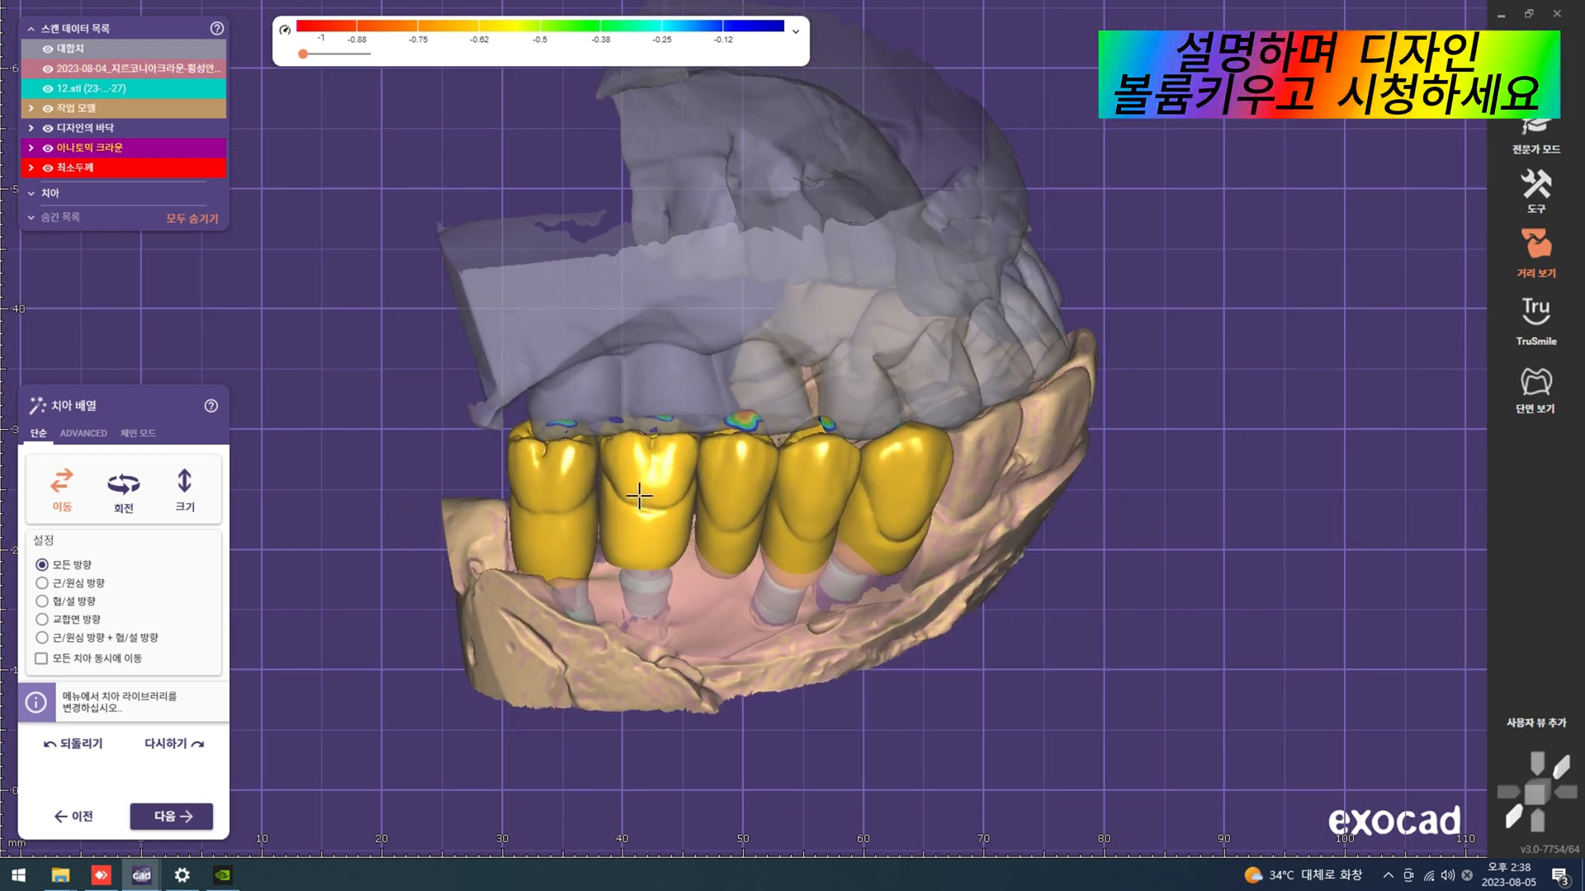
pyautogui.scroll(3, 639, 496)
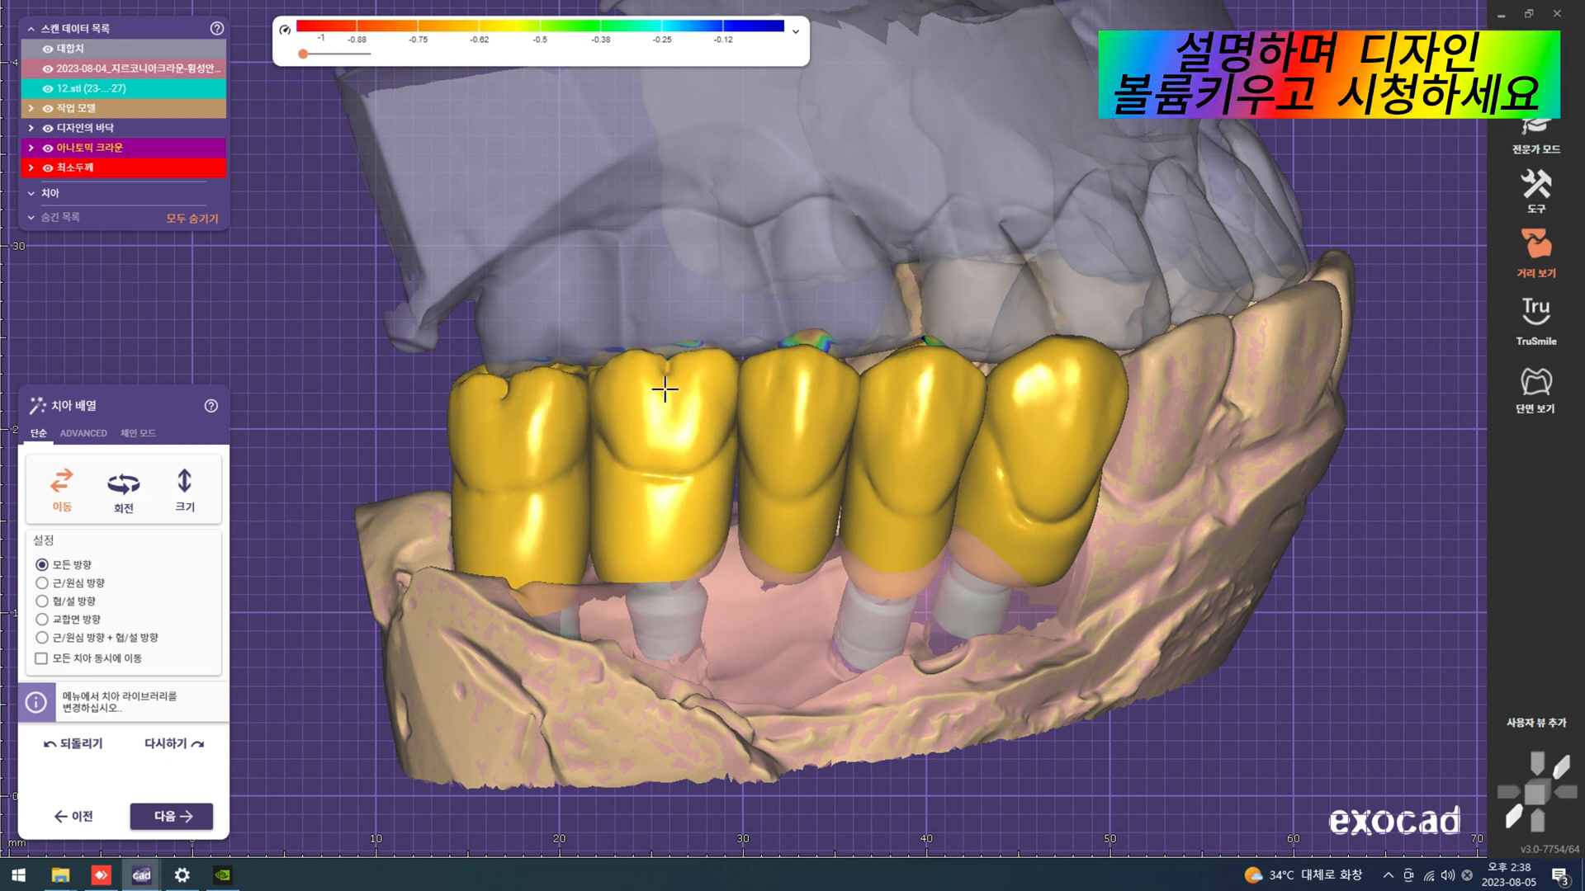
# Step: Nudge the first molar crown to rebalance its contact spots across the cusps
pyautogui.scroll(-3, 726, 477)
pyautogui.moveTo(726, 477); pyautogui.dragTo(708, 549, button='right')
pyautogui.keyDown('ctrl'); pyautogui.scroll(-3, 713, 527); pyautogui.keyUp('ctrl')
pyautogui.scroll(3, 708, 548)
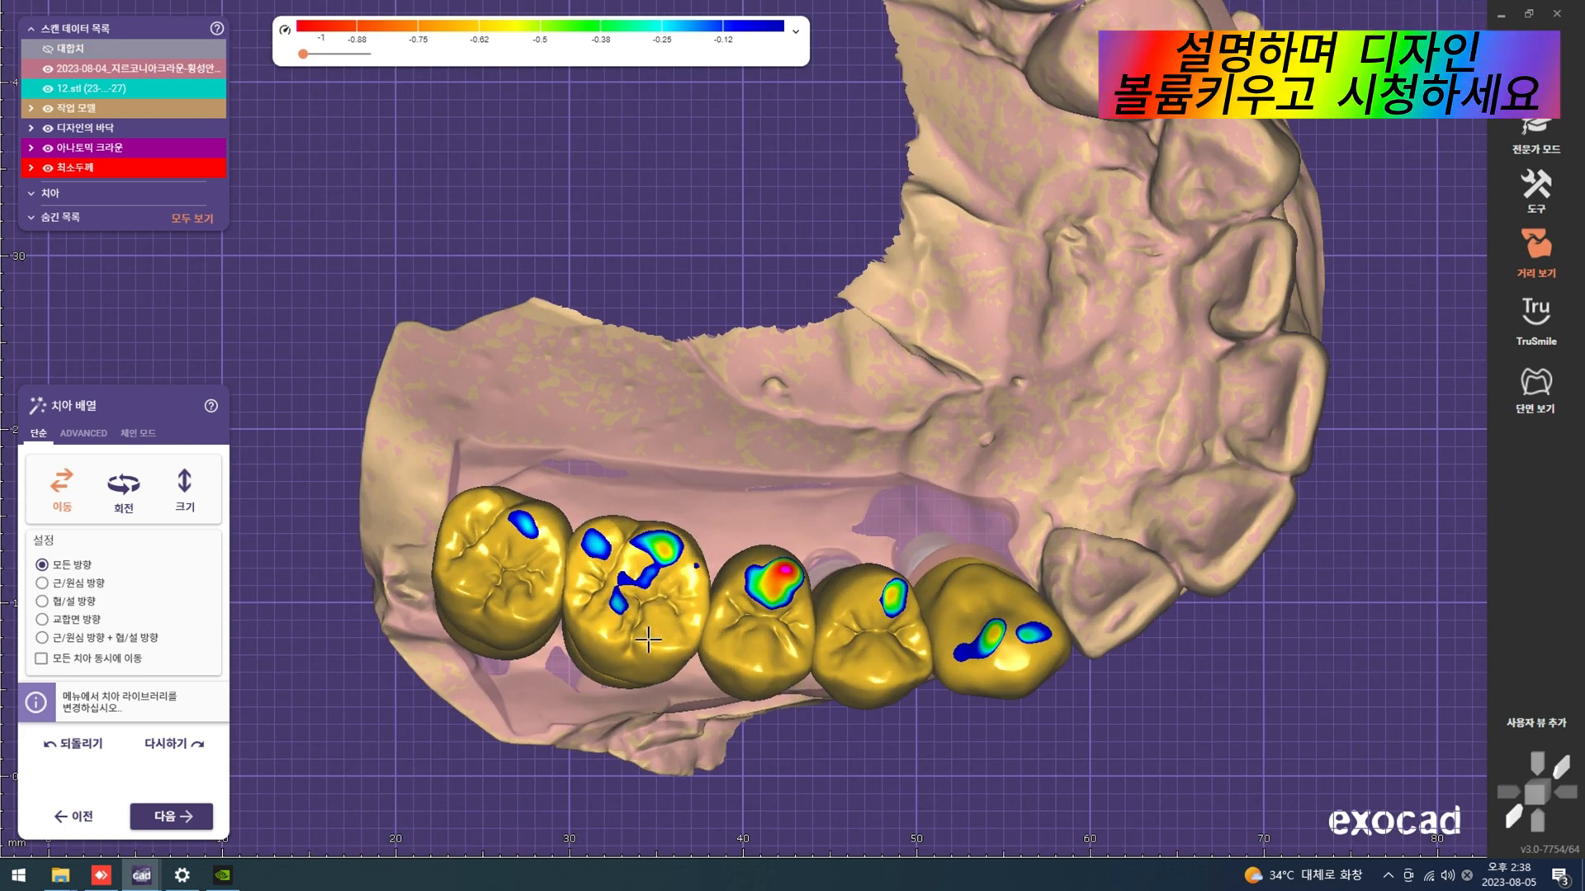
pyautogui.moveTo(648, 639); pyautogui.dragTo(646, 636)
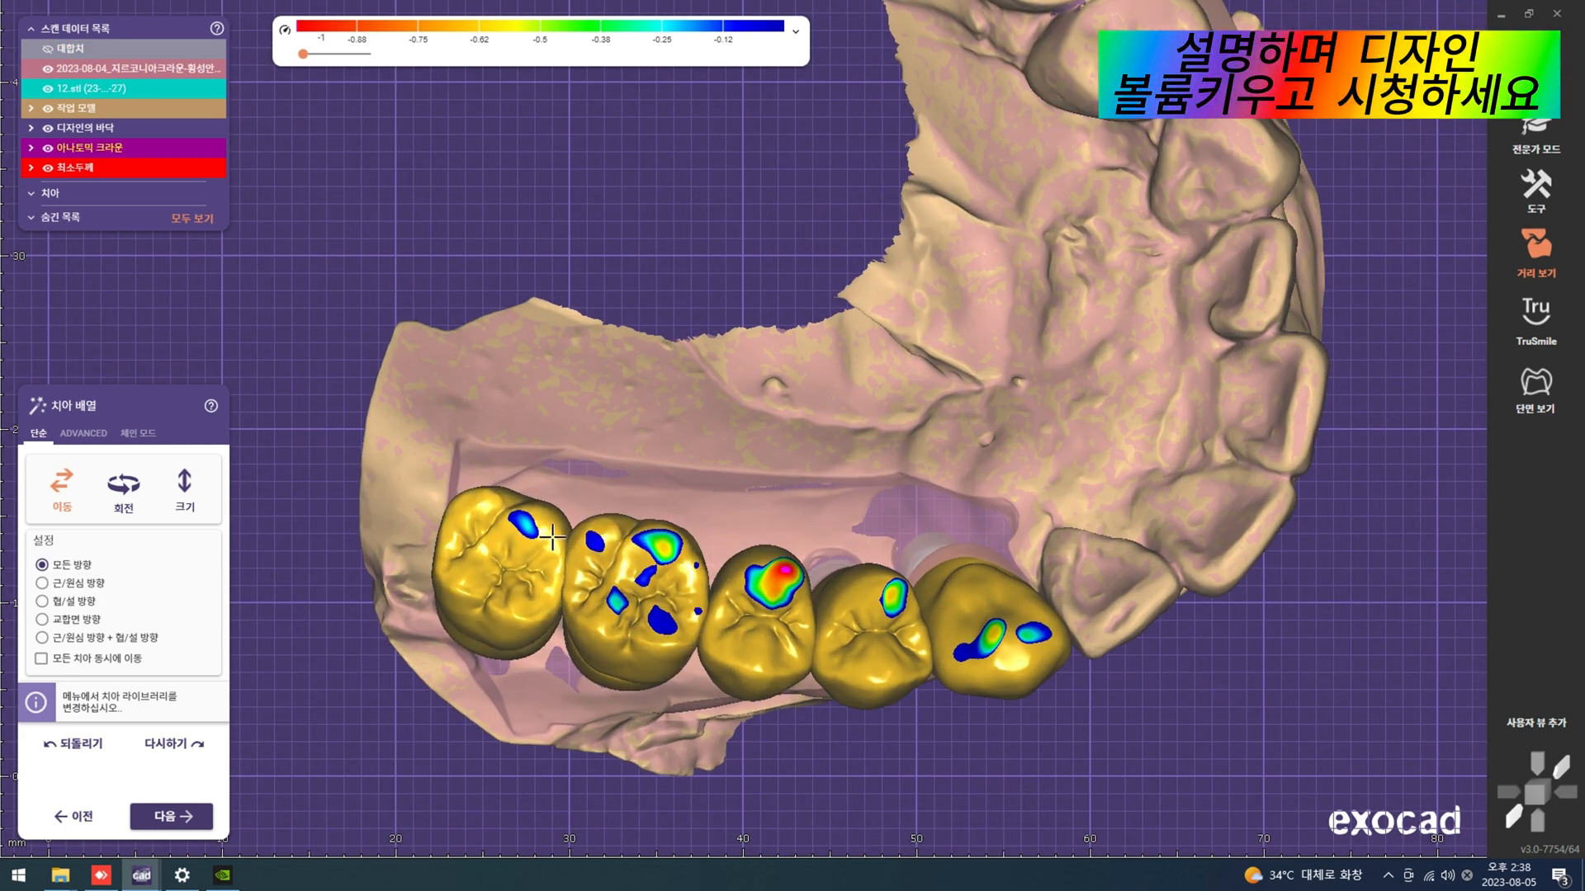
# Step: Readjust the second molar crown's position to refine its contacts with the opposing jaw
pyautogui.moveTo(543, 512); pyautogui.dragTo(543, 548)
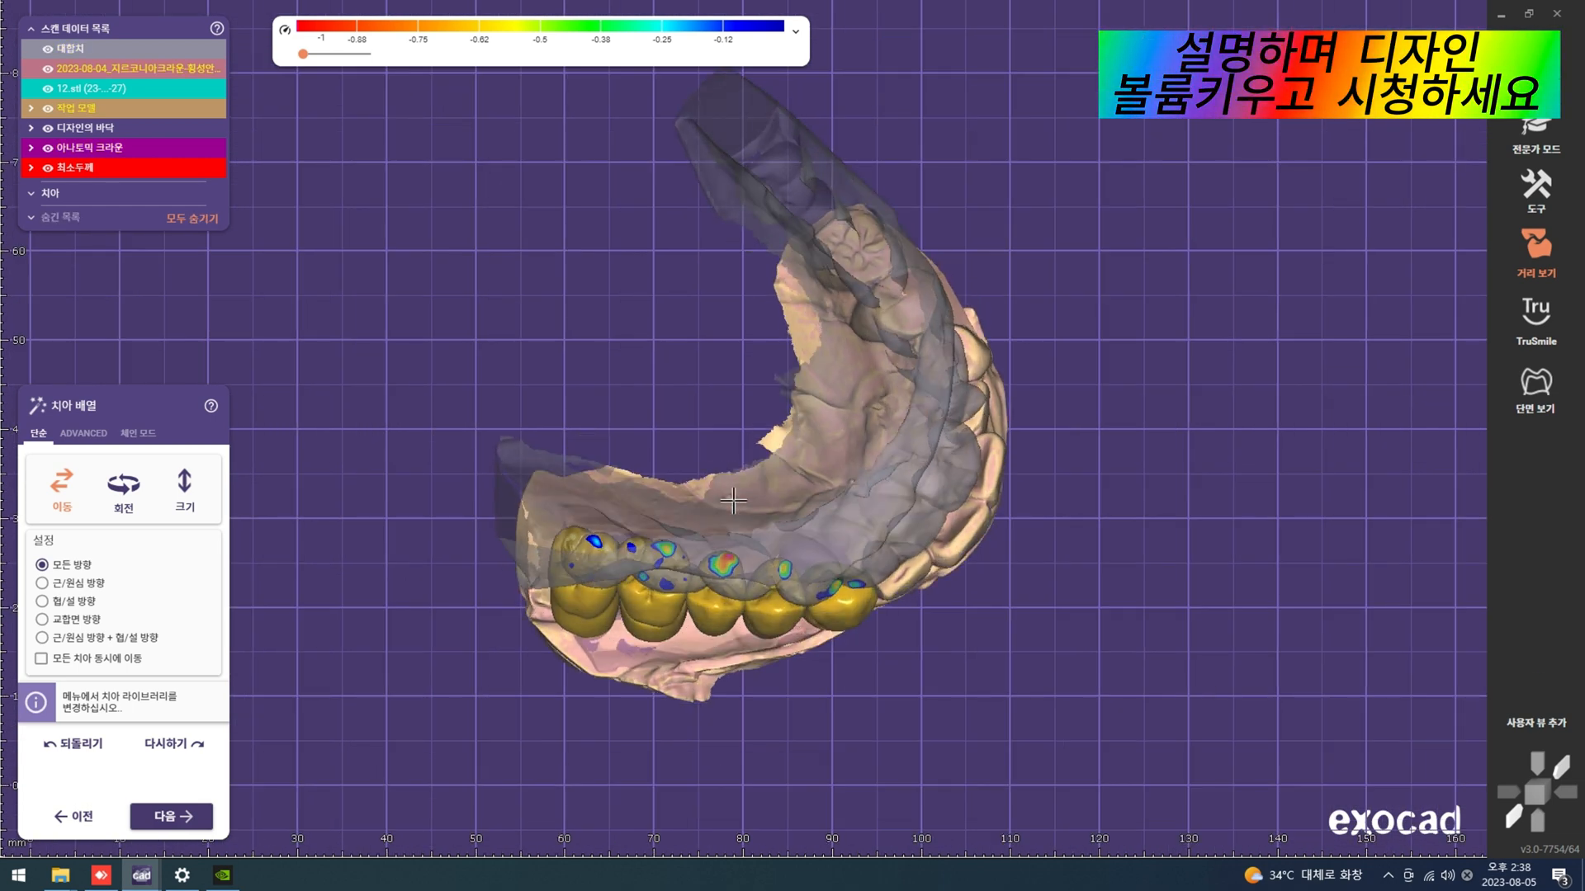
pyautogui.moveTo(733, 501); pyautogui.dragTo(760, 468, button='right')
pyautogui.scroll(4, 989, 386)
pyautogui.moveTo(990, 387); pyautogui.dragTo(1018, 580, button='right')
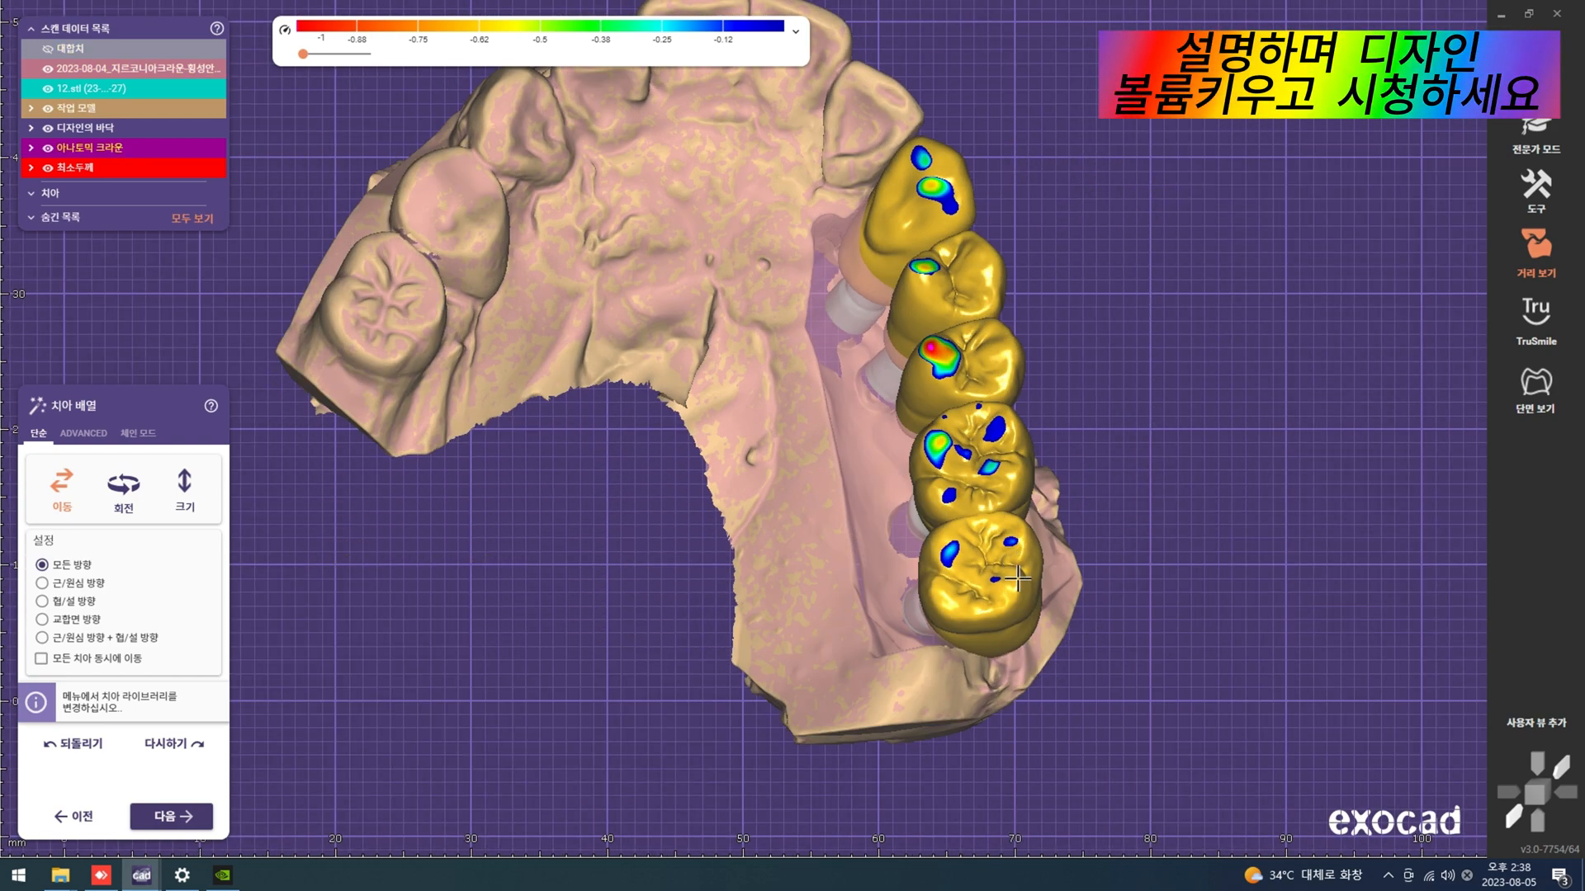
pyautogui.scroll(3, 1012, 574)
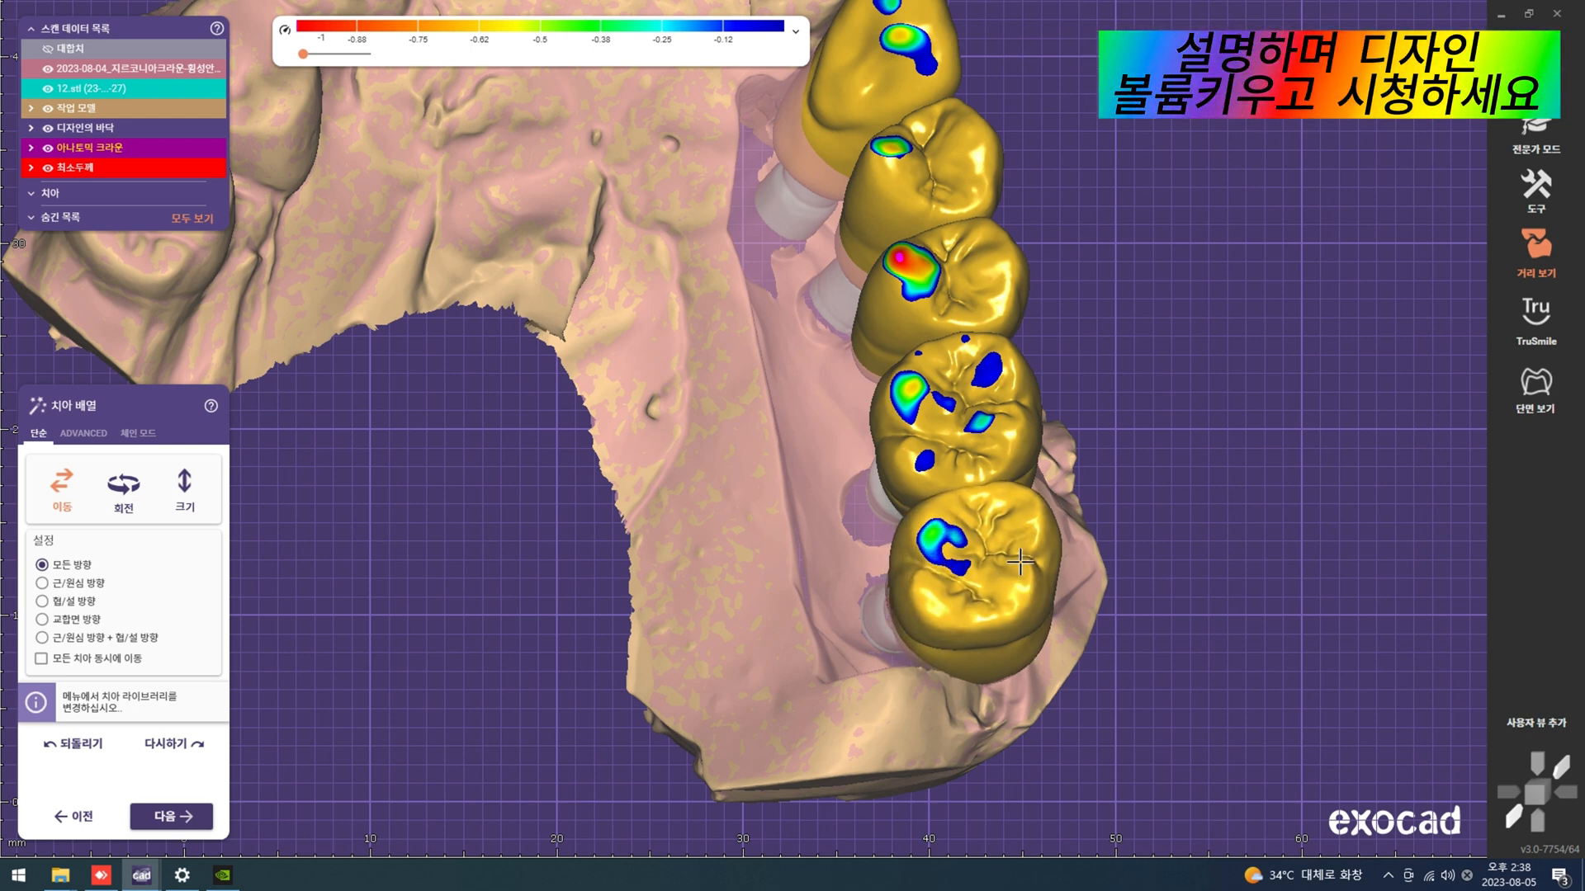
pyautogui.moveTo(1035, 543); pyautogui.dragTo(1046, 392, button='right')
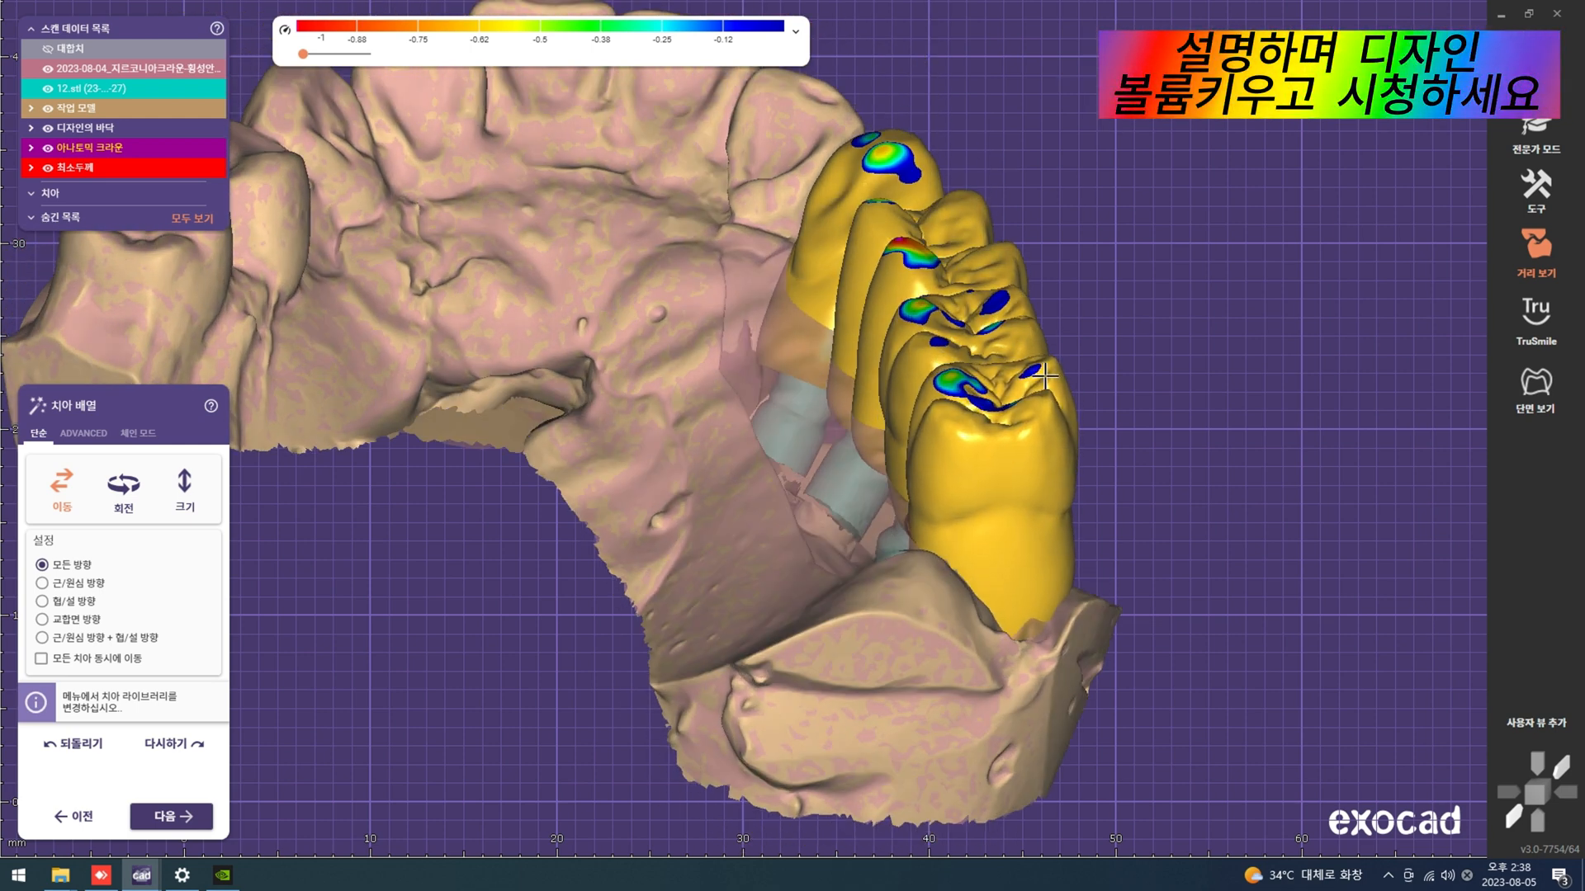
# Step: Shift the first molar crown slightly outward to change where it touches the opposing teeth
pyautogui.hotkey('ctrl', 'a')
pyautogui.scroll(-4, 1049, 429)
pyautogui.moveTo(1043, 446); pyautogui.dragTo(1032, 483, button='right')
pyautogui.hotkey('ctrl', 'a')
pyautogui.scroll(1, 1028, 486)
pyautogui.rightClick(971, 506)
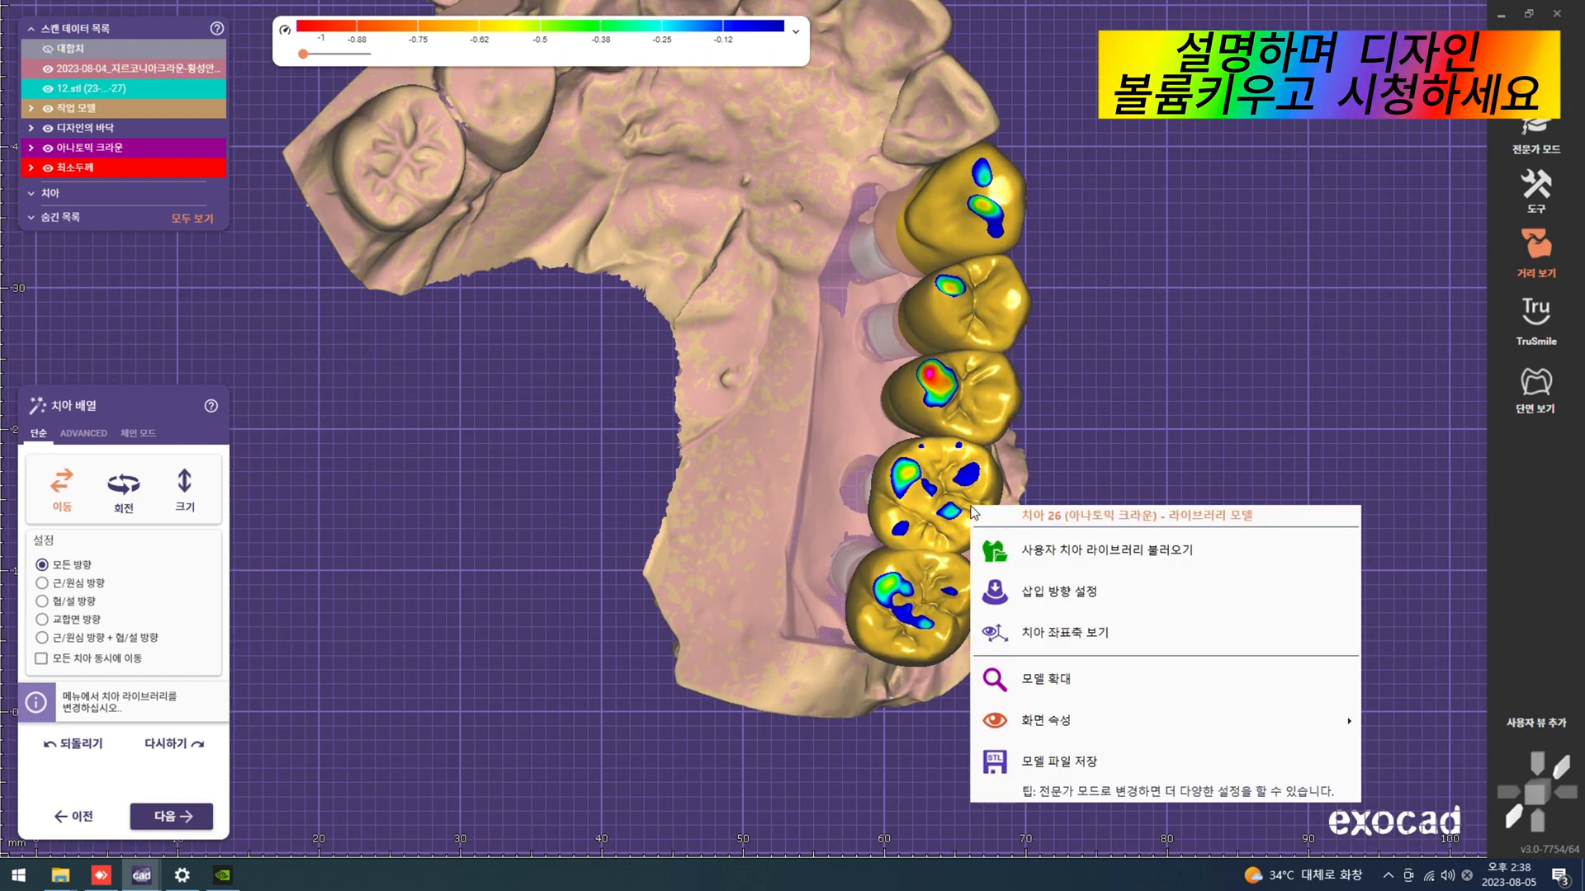
pyautogui.click(964, 489)
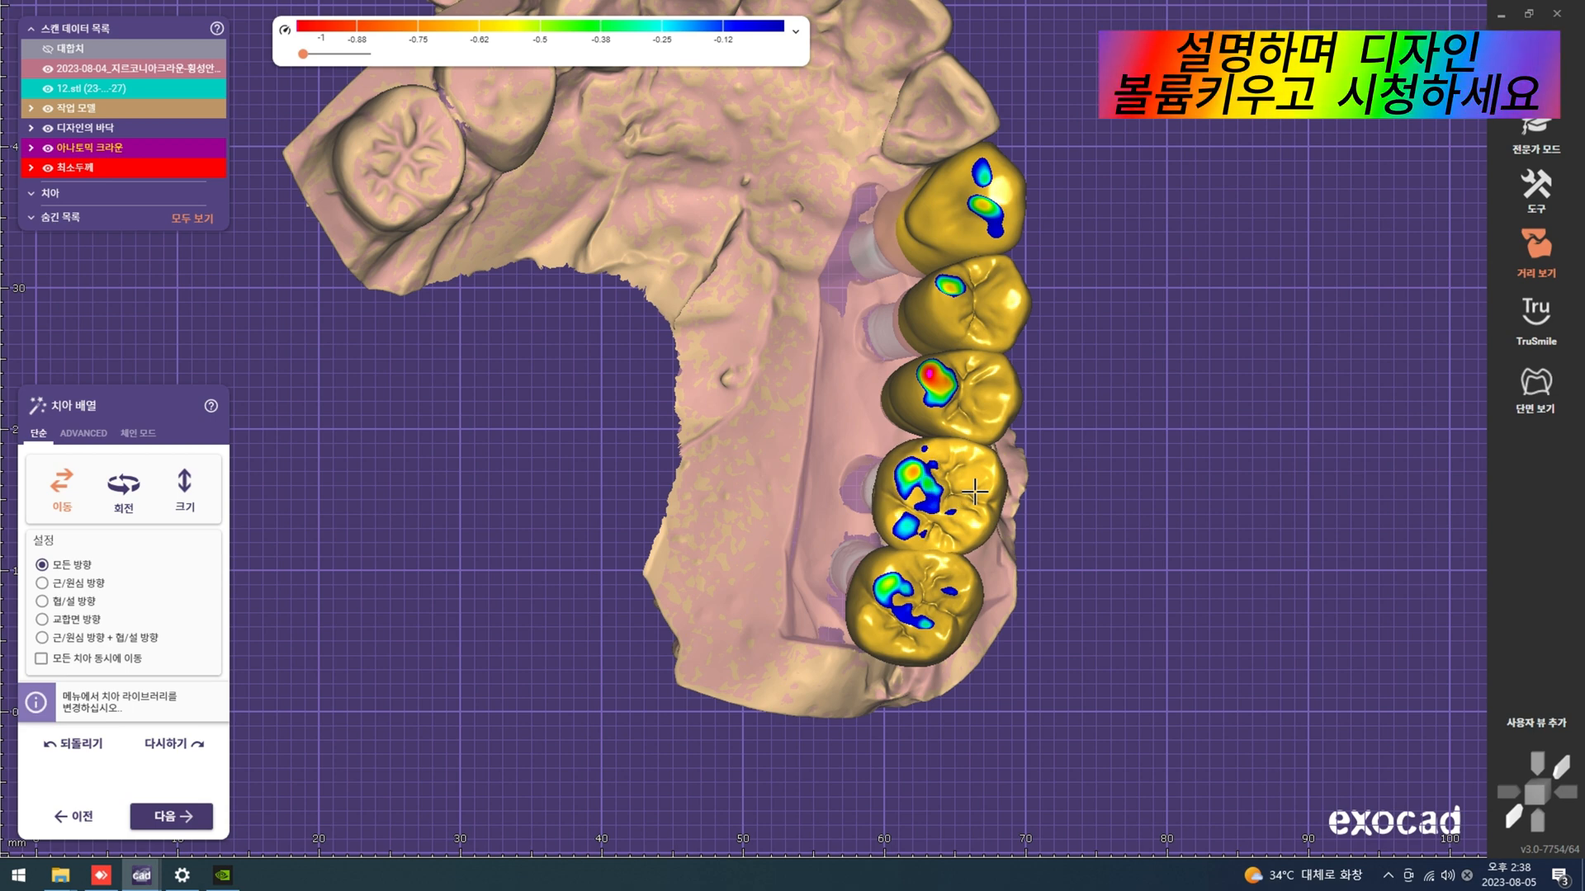
# Step: Switch tooth placement to the advanced options and turn on instant anatomic morphing
pyautogui.hotkey('ctrl', 'a')
pyautogui.scroll(-5, 1026, 453)
pyautogui.moveTo(1026, 453); pyautogui.dragTo(1024, 457, button='right')
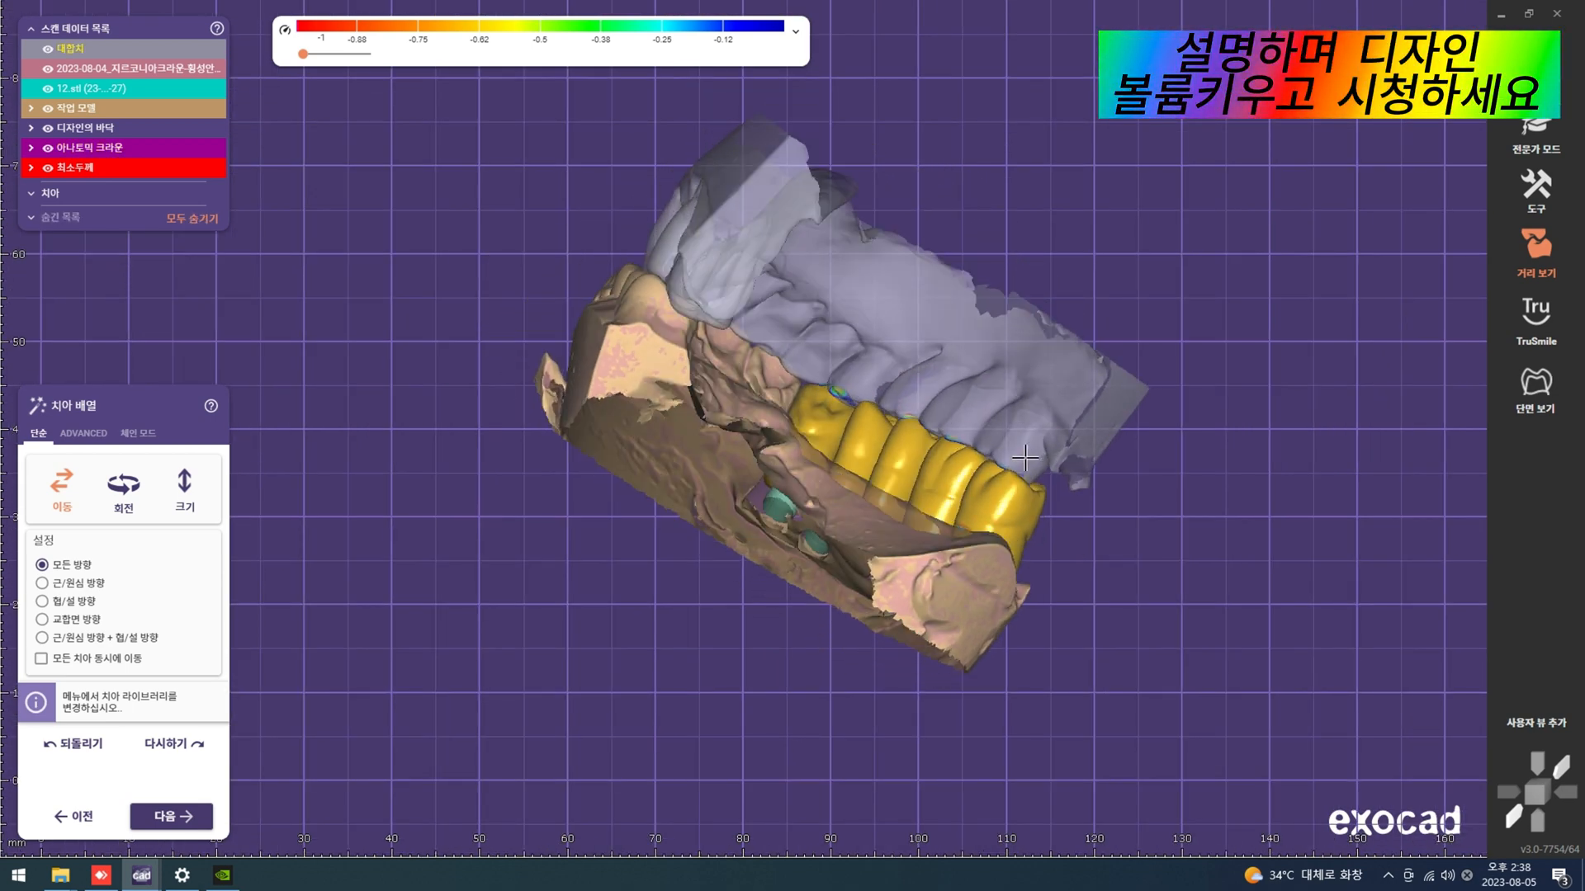
pyautogui.hotkey('ctrl', 'a')
pyautogui.click(83, 433)
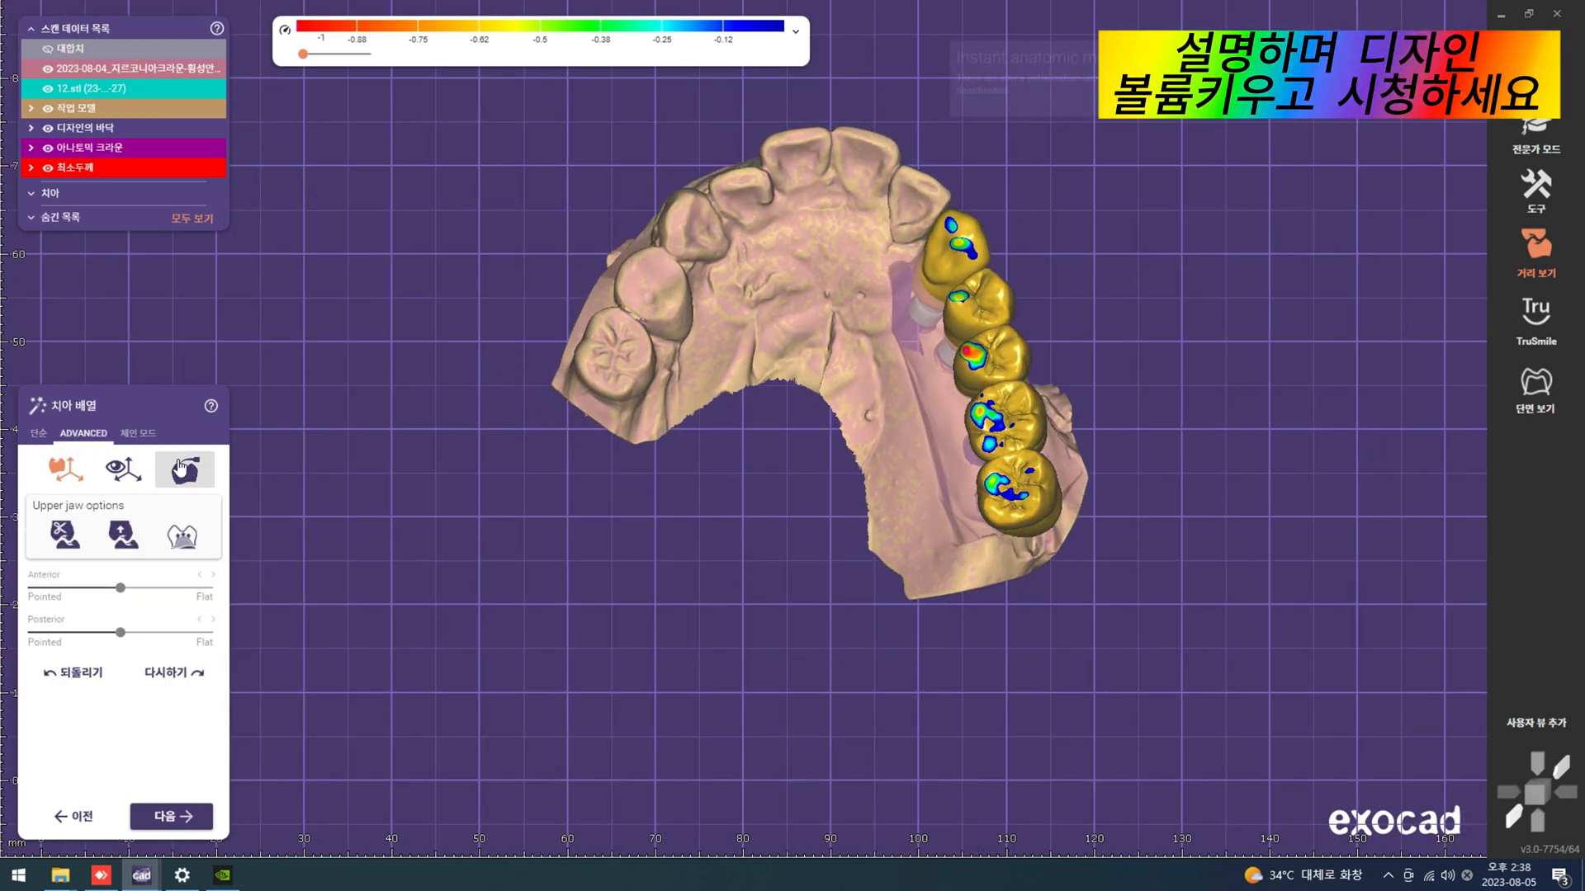
pyautogui.click(181, 469)
pyautogui.hotkey('ctrl', 'a')
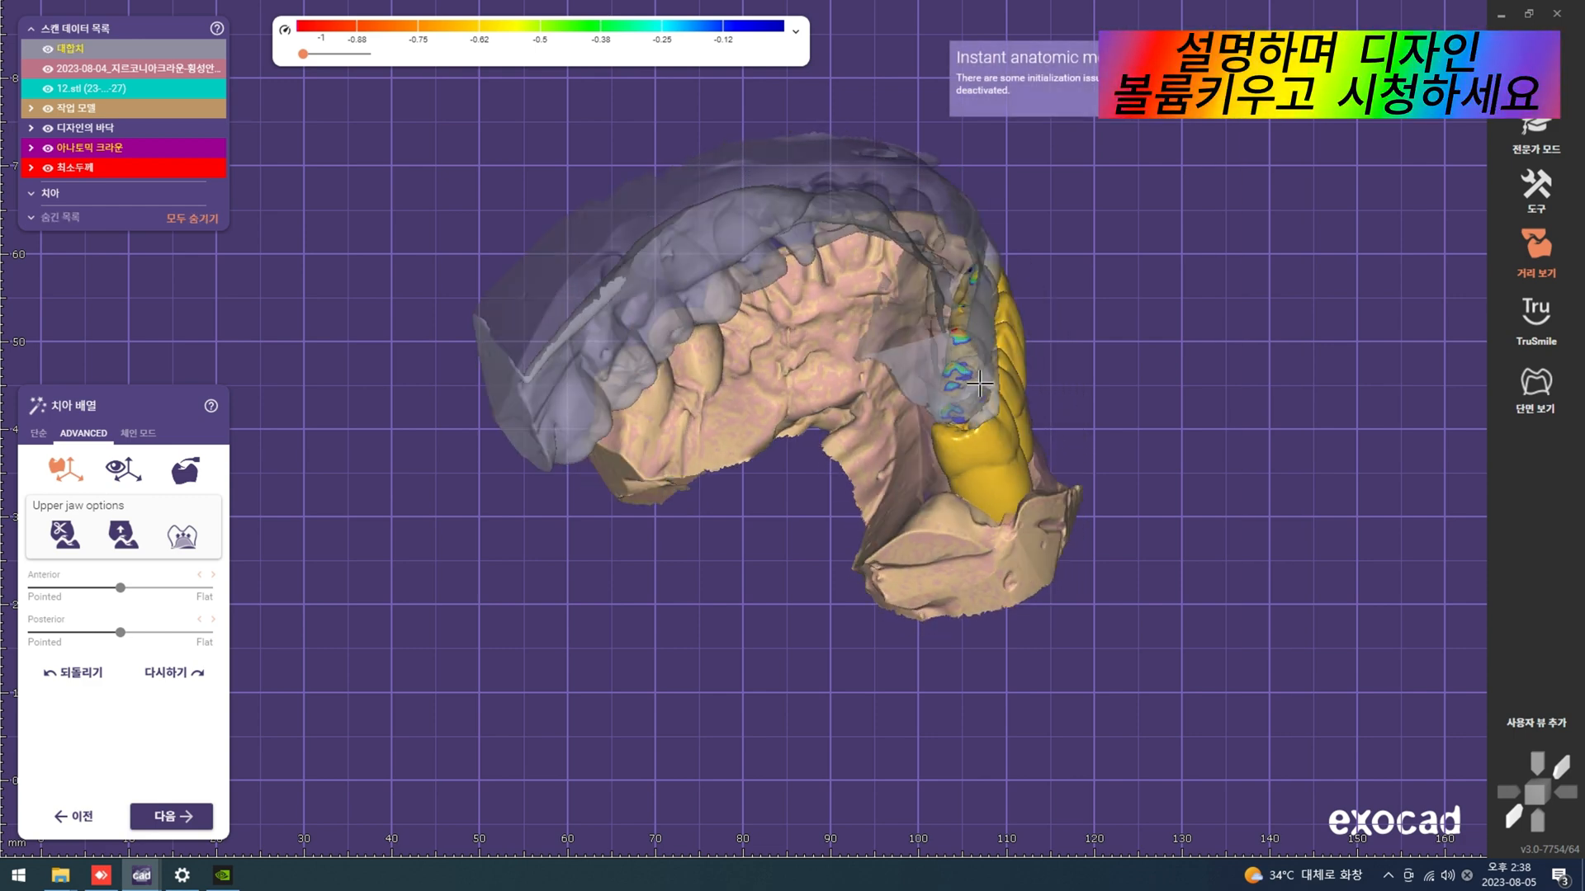
pyautogui.moveTo(979, 383); pyautogui.dragTo(877, 478, button='right')
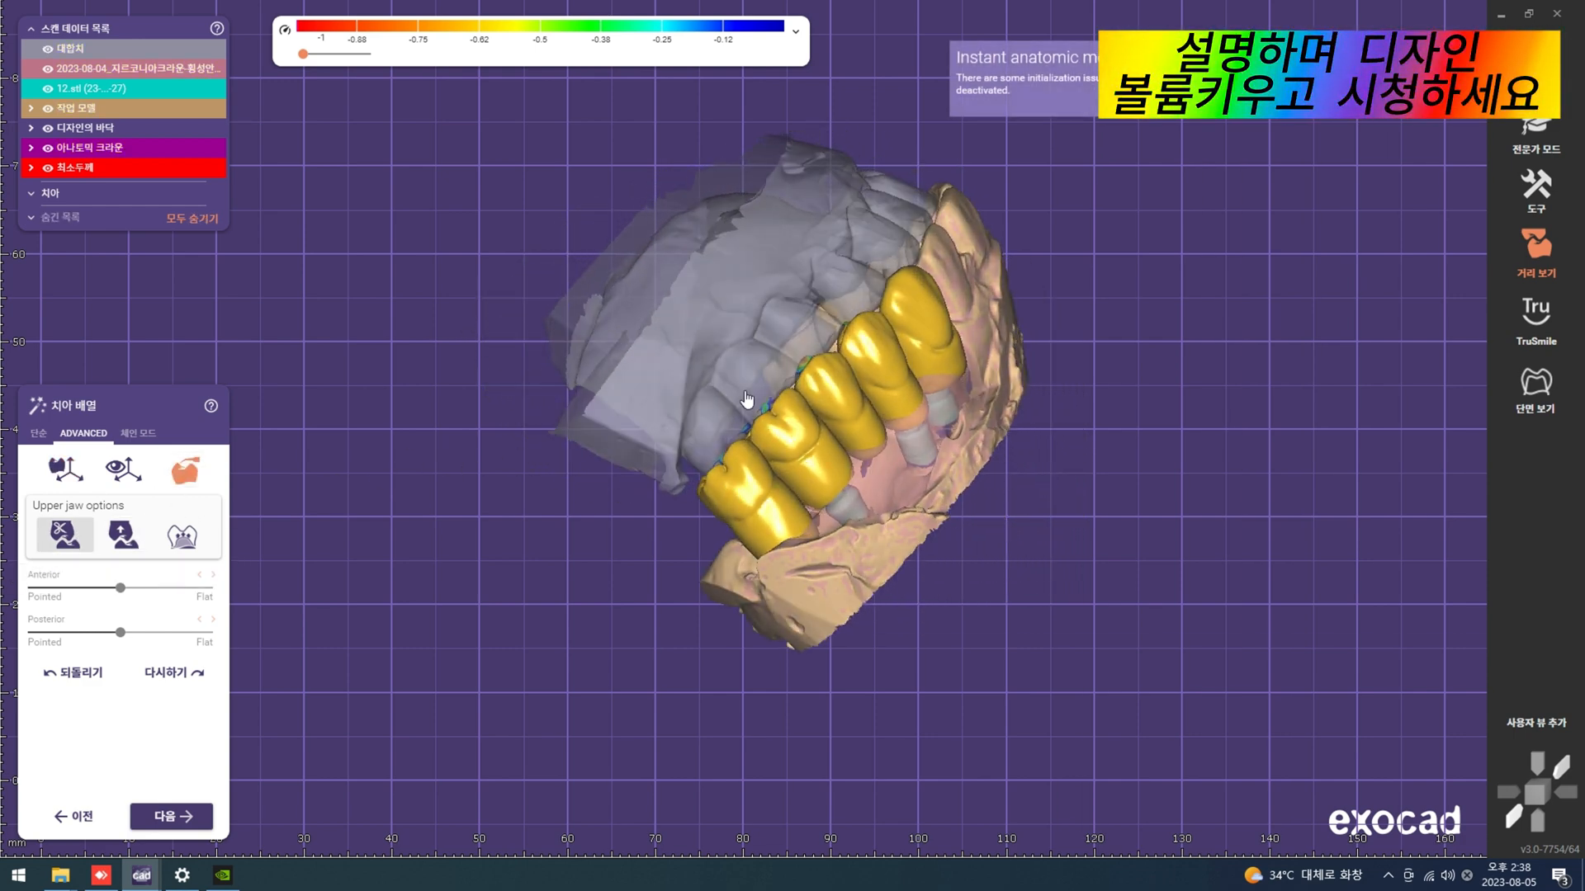
# Step: Enable the upper jaw option that cuts intersections and trim both premolar crowns where they penetrate the opposing teeth
pyautogui.click(73, 540)
pyautogui.moveTo(818, 493); pyautogui.dragTo(794, 465, button='right')
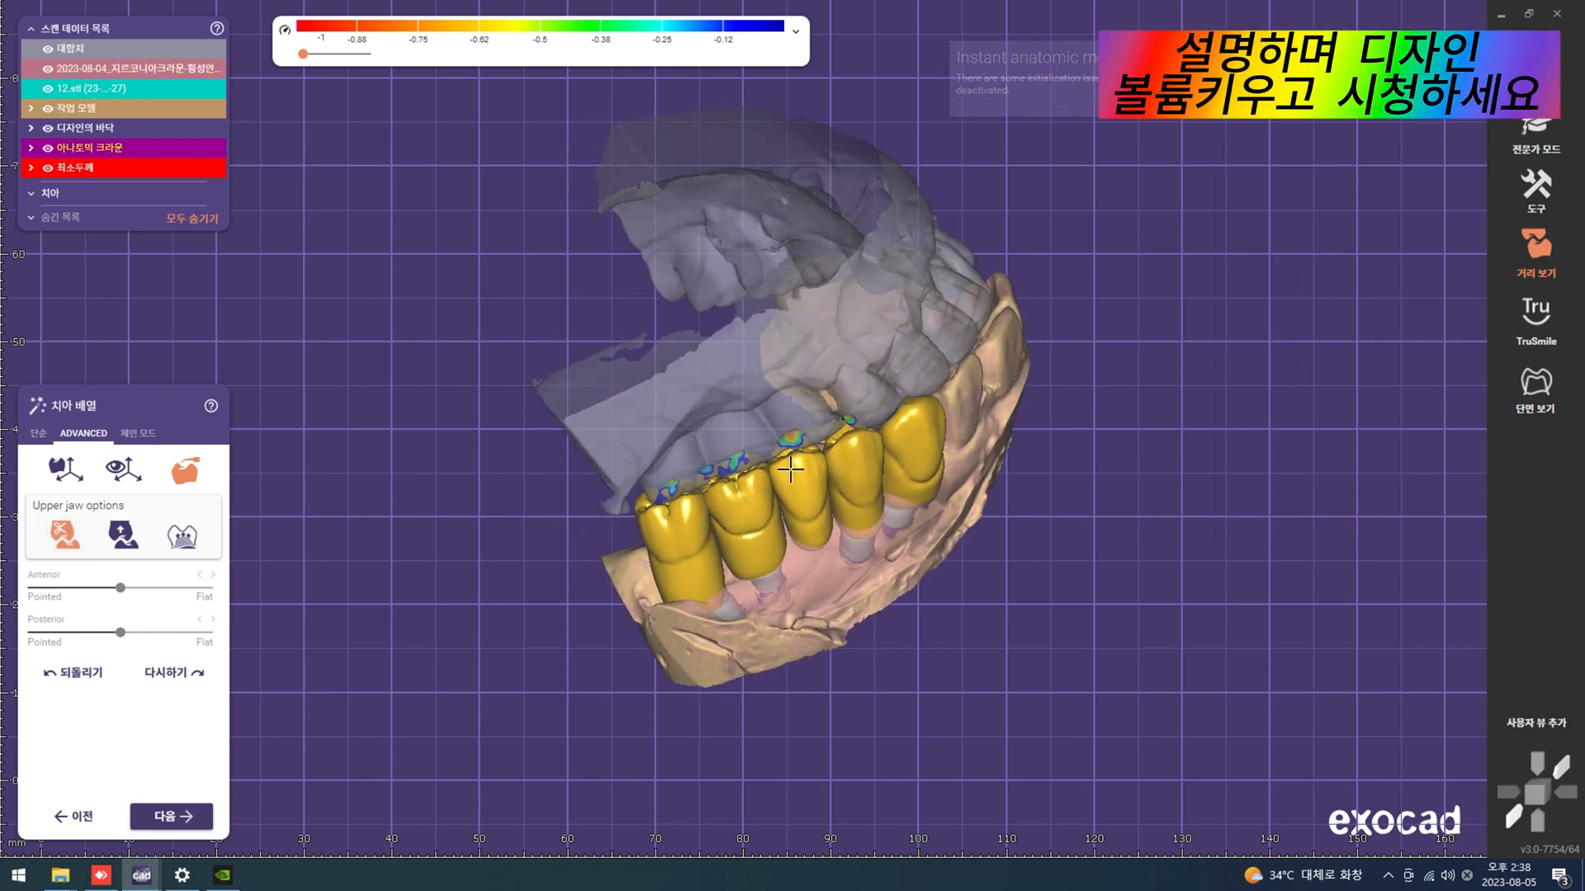
pyautogui.scroll(6, 848, 457)
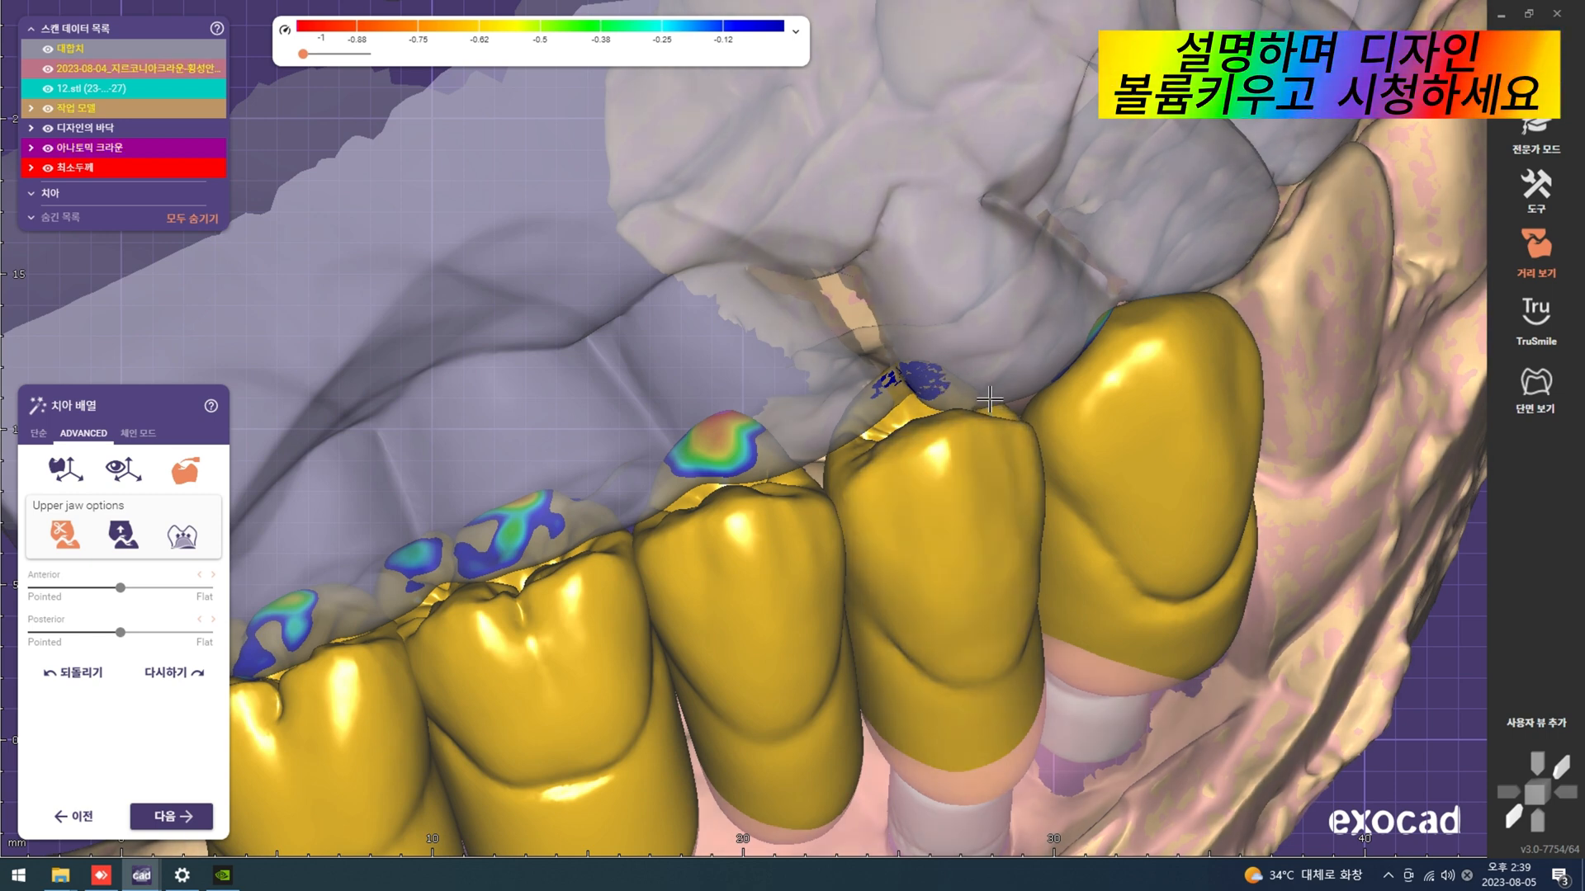
pyautogui.scroll(4, 962, 433)
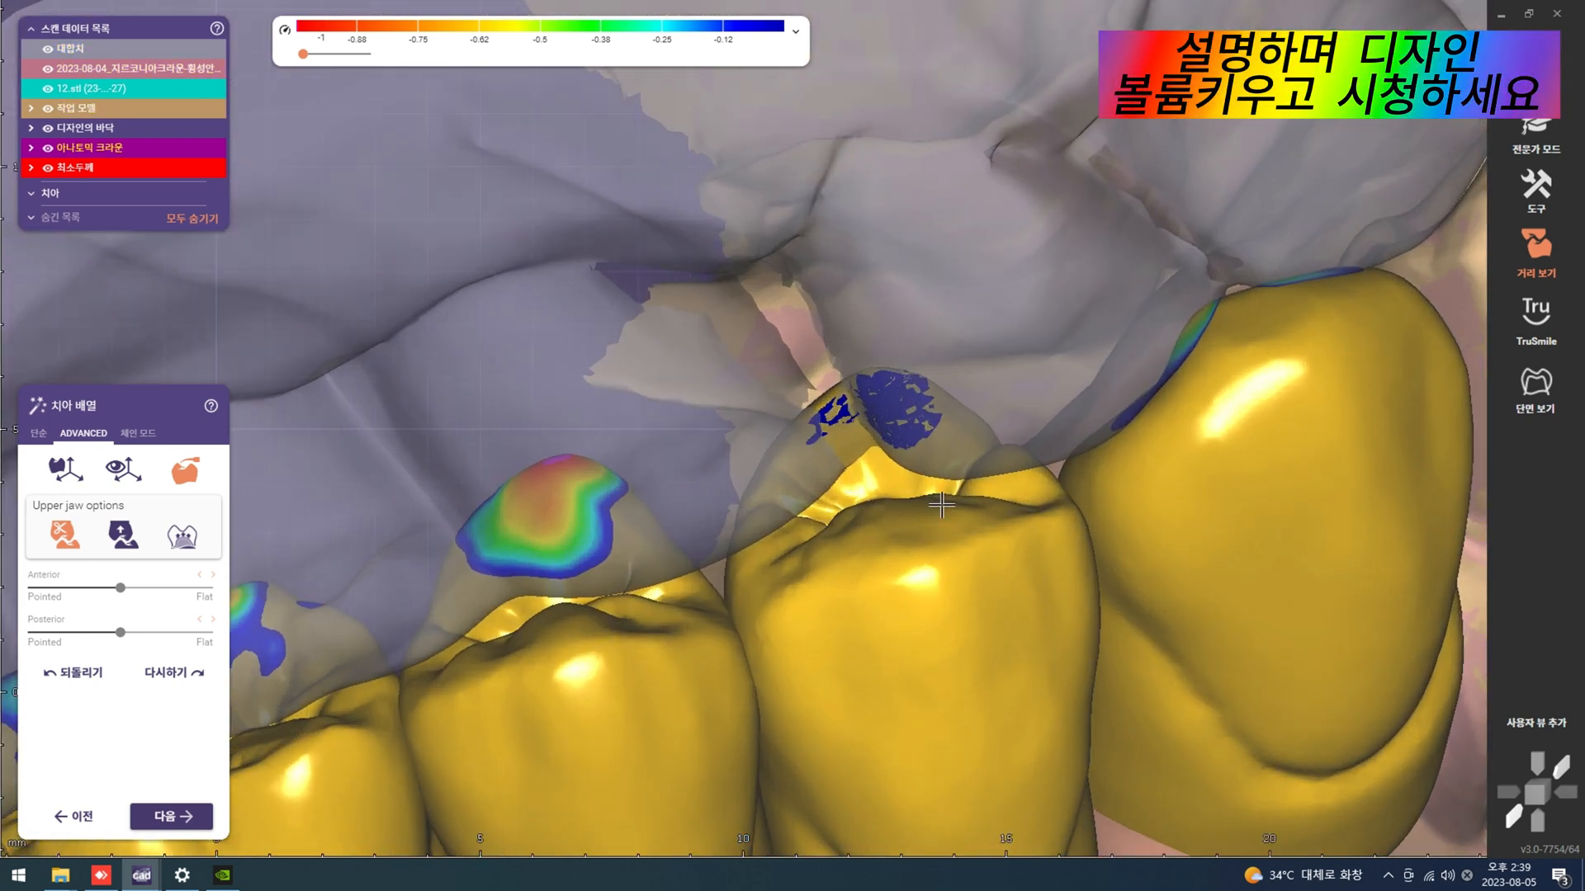
pyautogui.scroll(-5, 964, 467)
pyautogui.press('a')
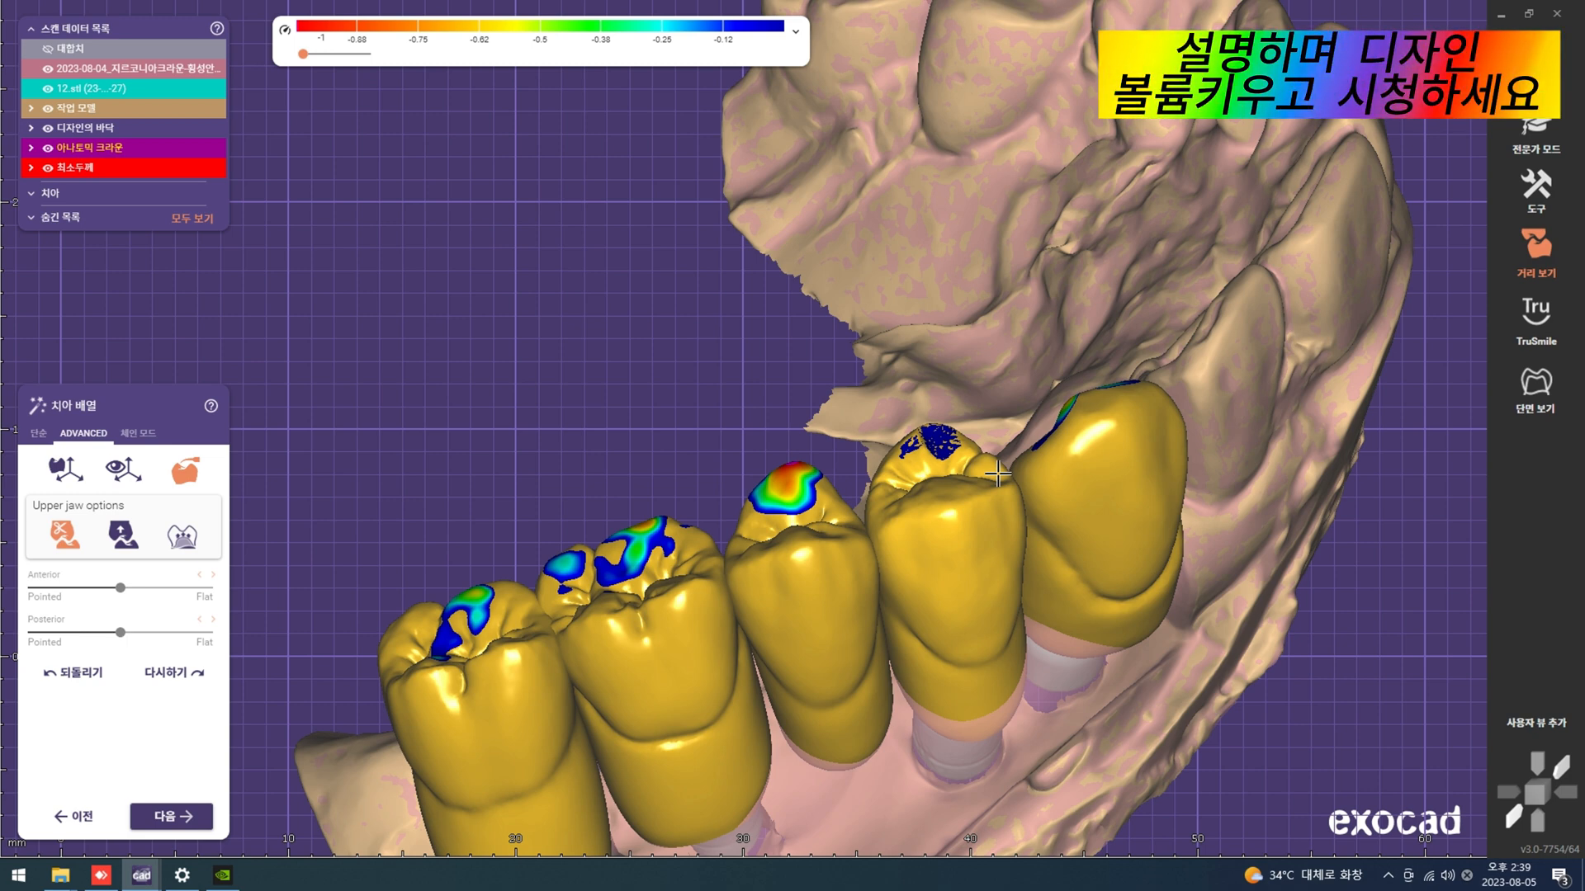
pyautogui.scroll(-3, 949, 479)
pyautogui.scroll(5, 898, 501)
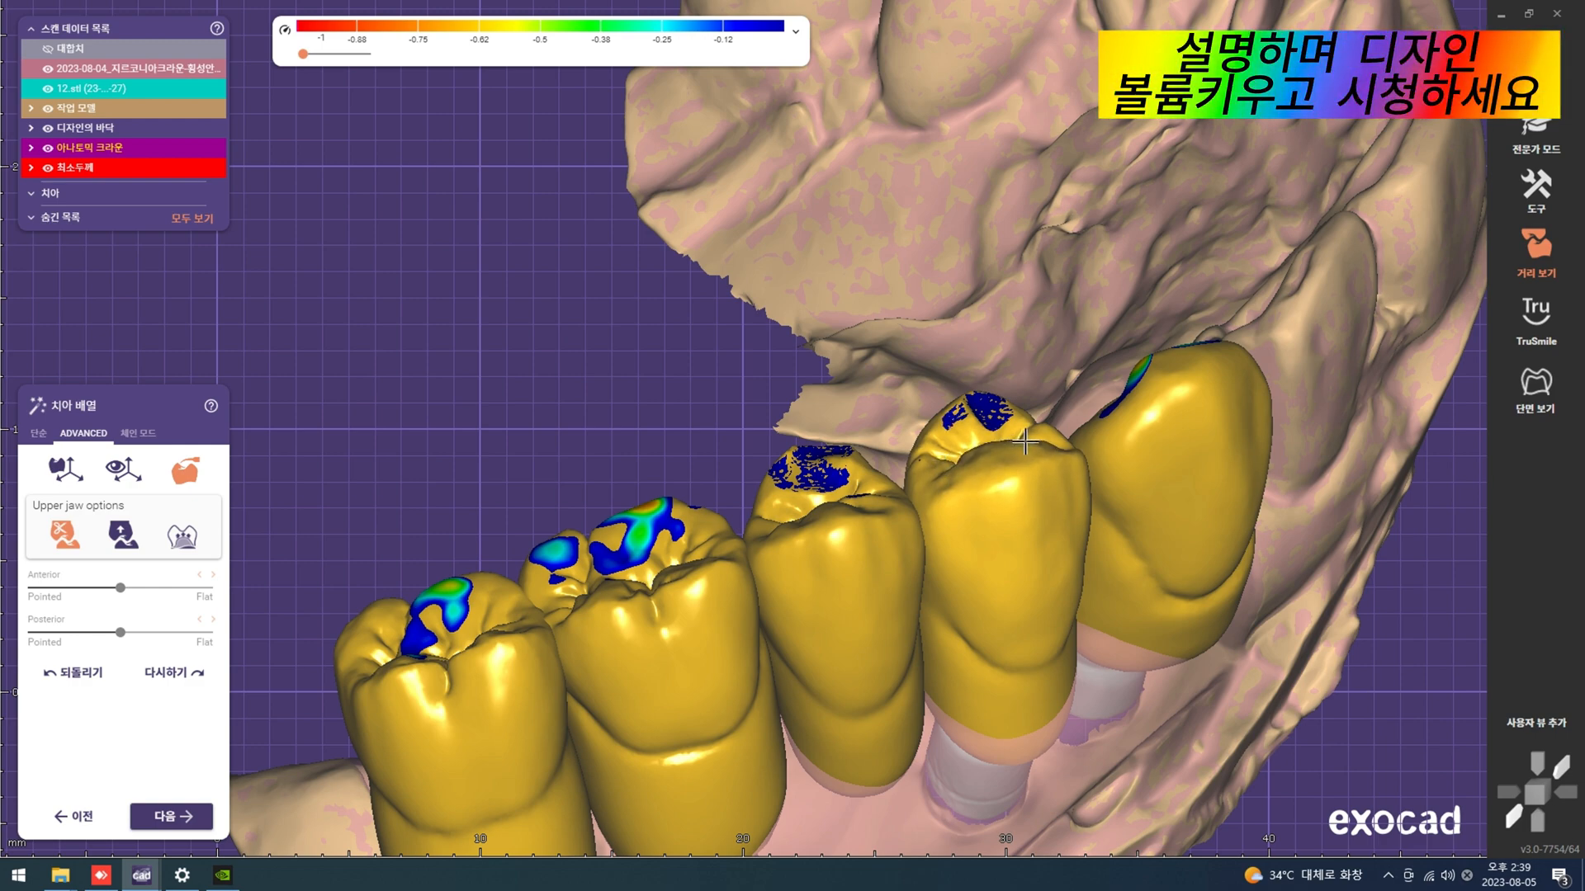
# Step: Slightly reshape the first premolar crown's chewing surface to adjust its contacts, comparing it with the opposing jaw shown and hidden
pyautogui.press('a')
pyautogui.scroll(-3, 1065, 453)
pyautogui.moveTo(1073, 453); pyautogui.dragTo(1044, 453, button='right')
pyautogui.scroll(5, 916, 492)
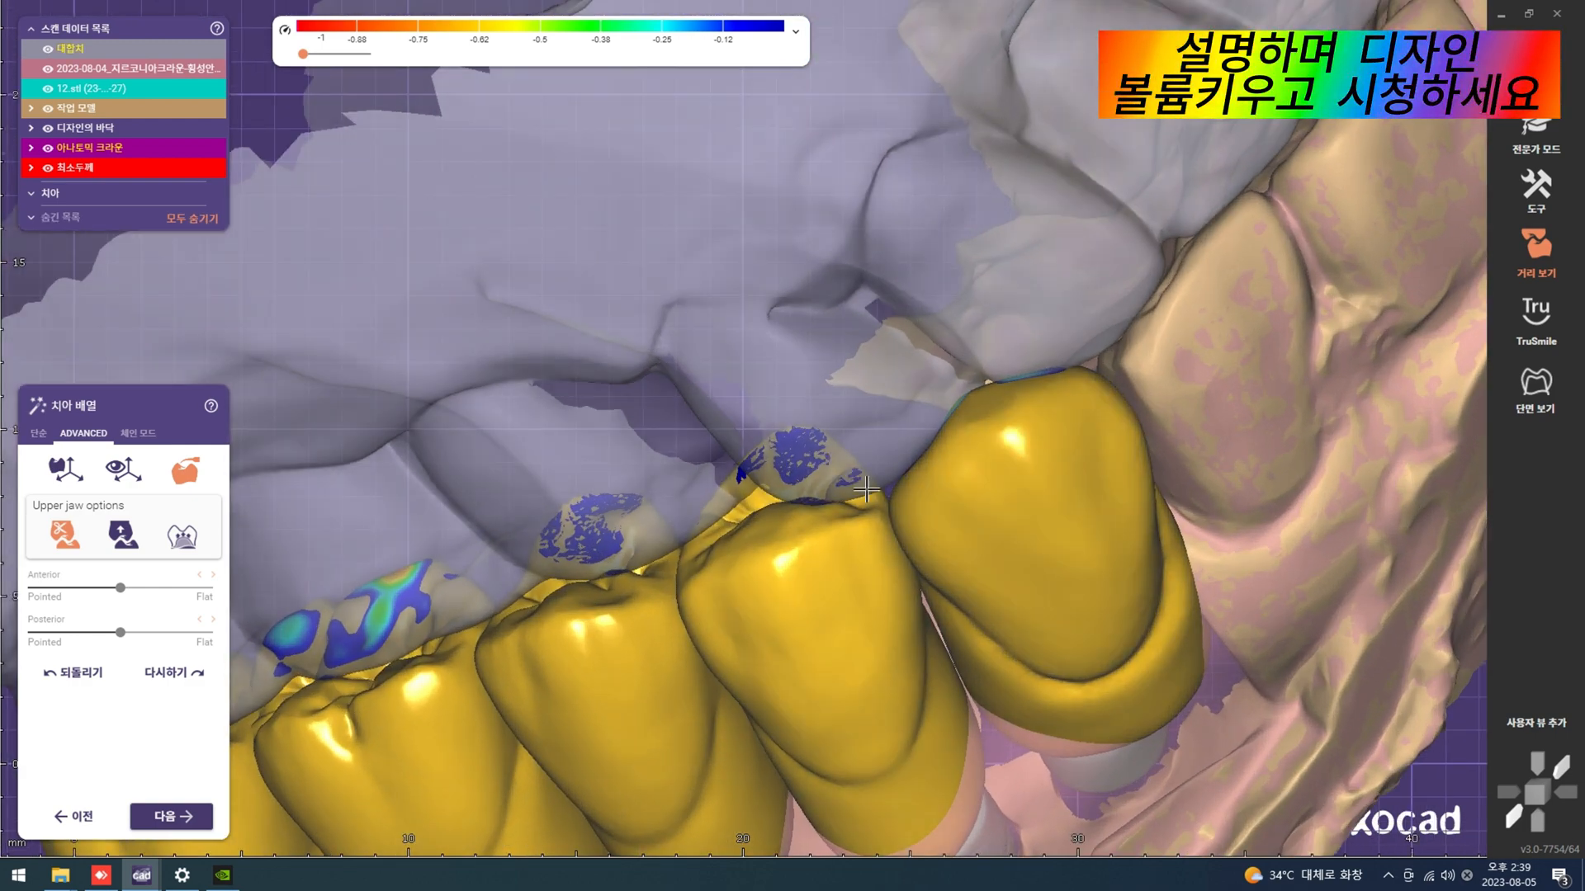
pyautogui.press('a')
pyautogui.scroll(-3, 876, 495)
pyautogui.scroll(3, 921, 580)
pyautogui.moveTo(883, 500); pyautogui.dragTo(907, 673, button='right')
pyautogui.scroll(-3, 888, 564)
pyautogui.moveTo(908, 672); pyautogui.dragTo(907, 563, button='middle')
pyautogui.scroll(3, 907, 562)
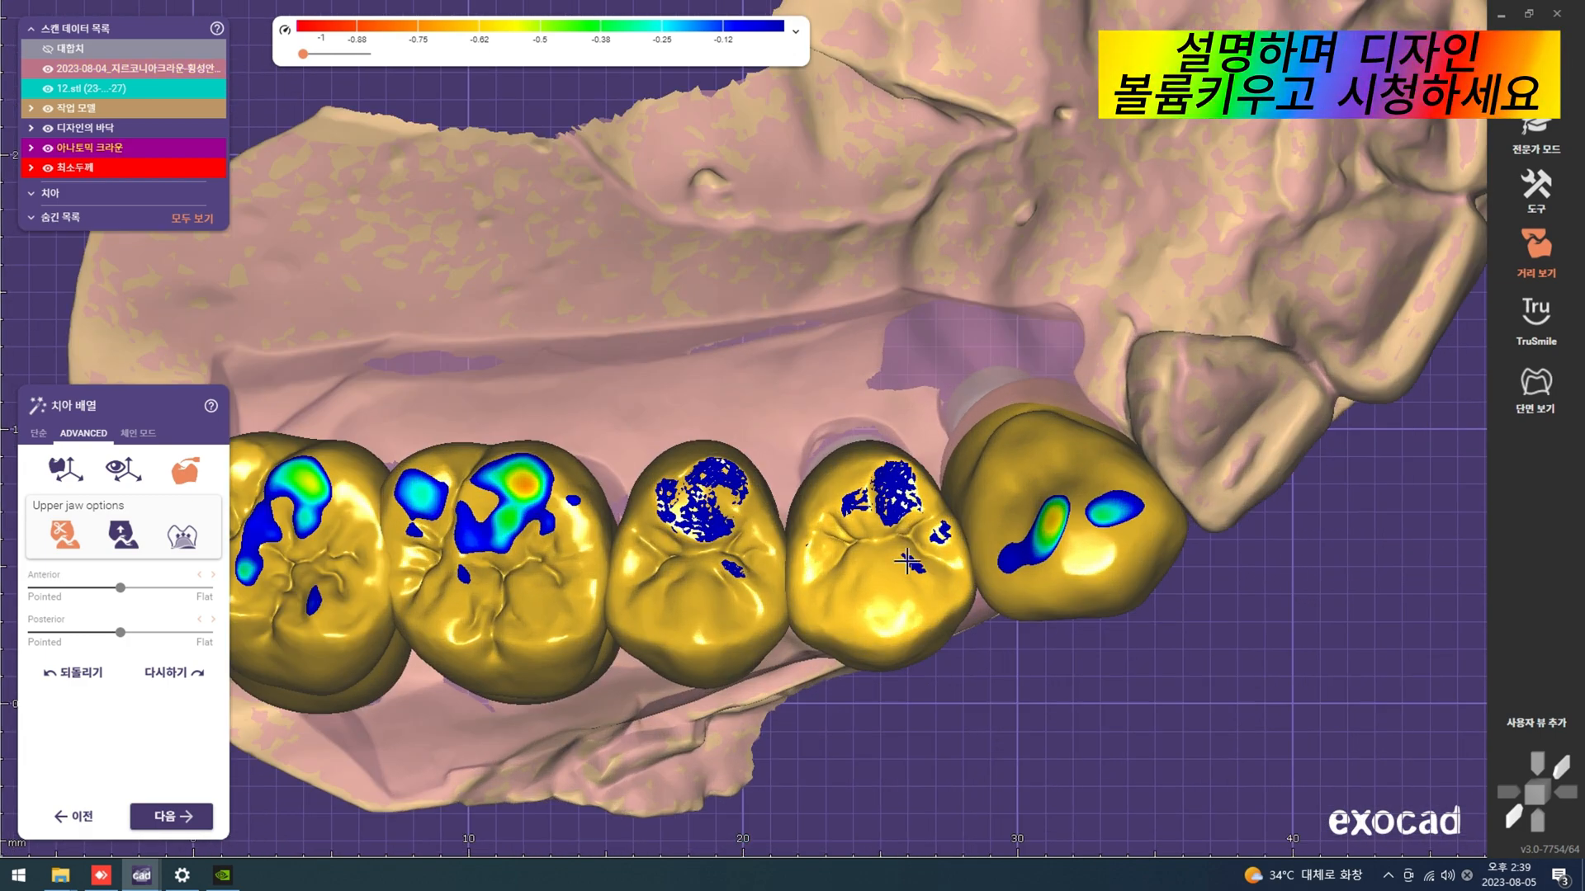
pyautogui.moveTo(887, 538); pyautogui.dragTo(887, 549)
pyautogui.scroll(-3, 838, 549)
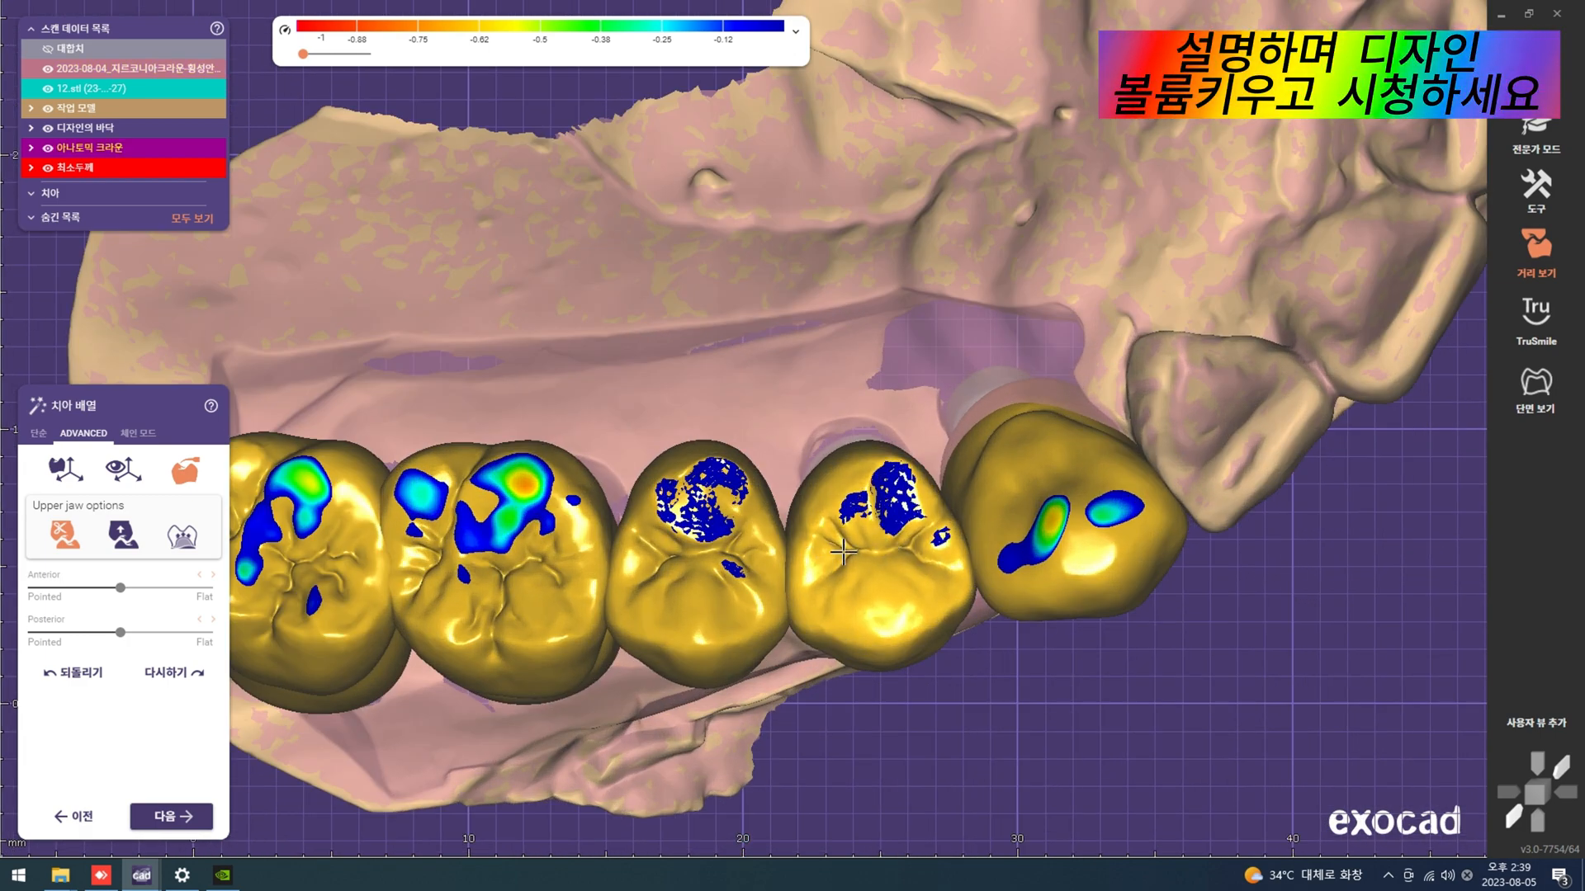
# Step: Trim the canine crown where it penetrates the opposing teeth
pyautogui.moveTo(838, 549); pyautogui.dragTo(943, 493, button='right')
pyautogui.scroll(3, 943, 493)
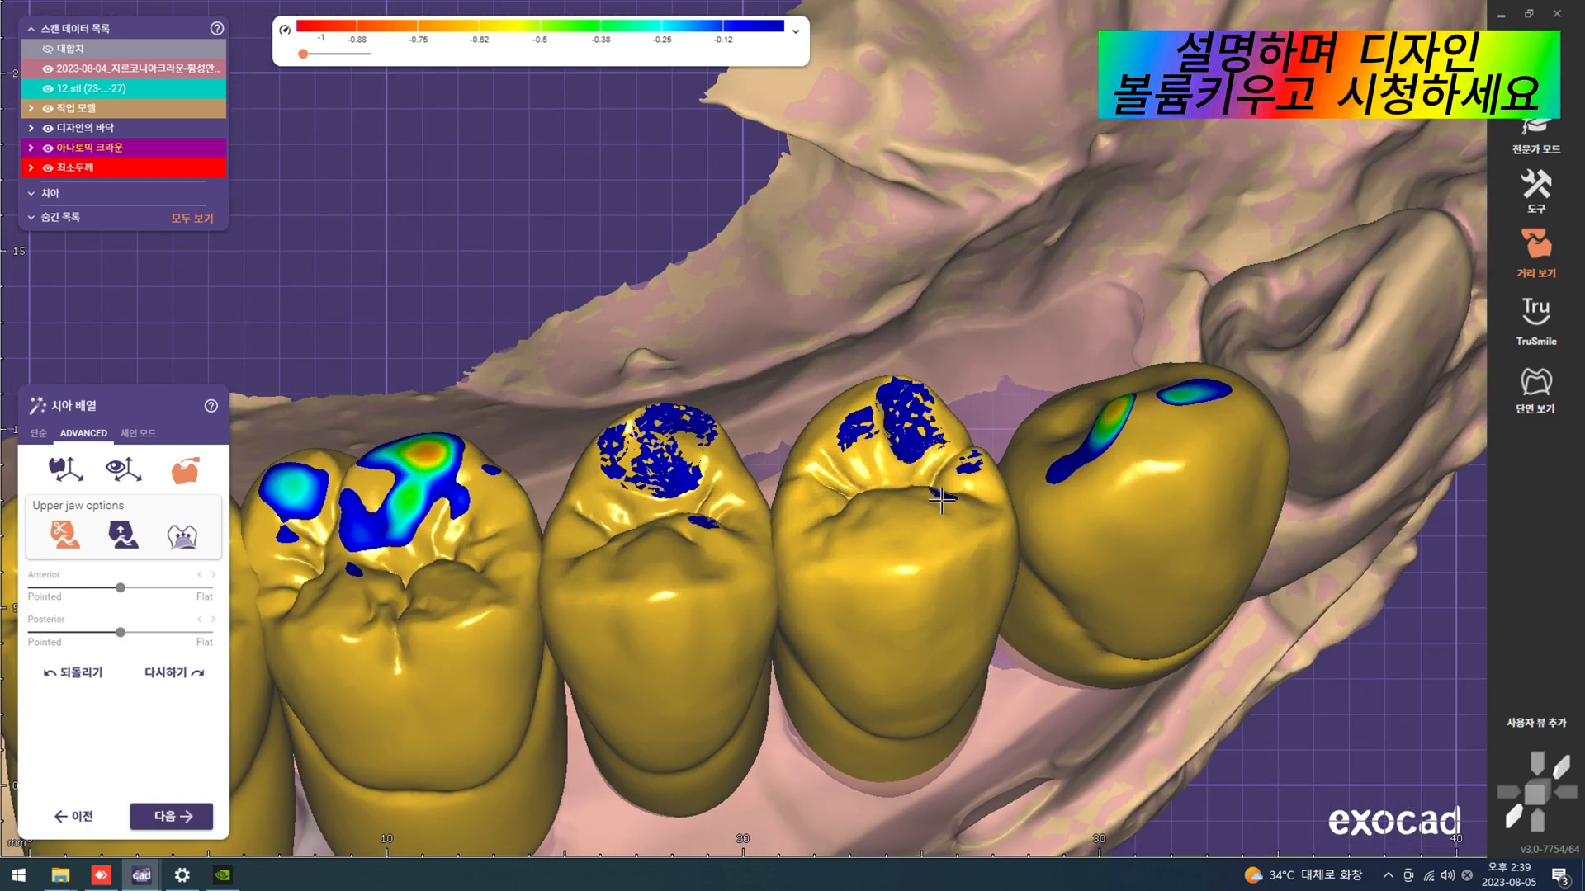
pyautogui.scroll(-3, 1060, 504)
pyautogui.scroll(-3, 1067, 516)
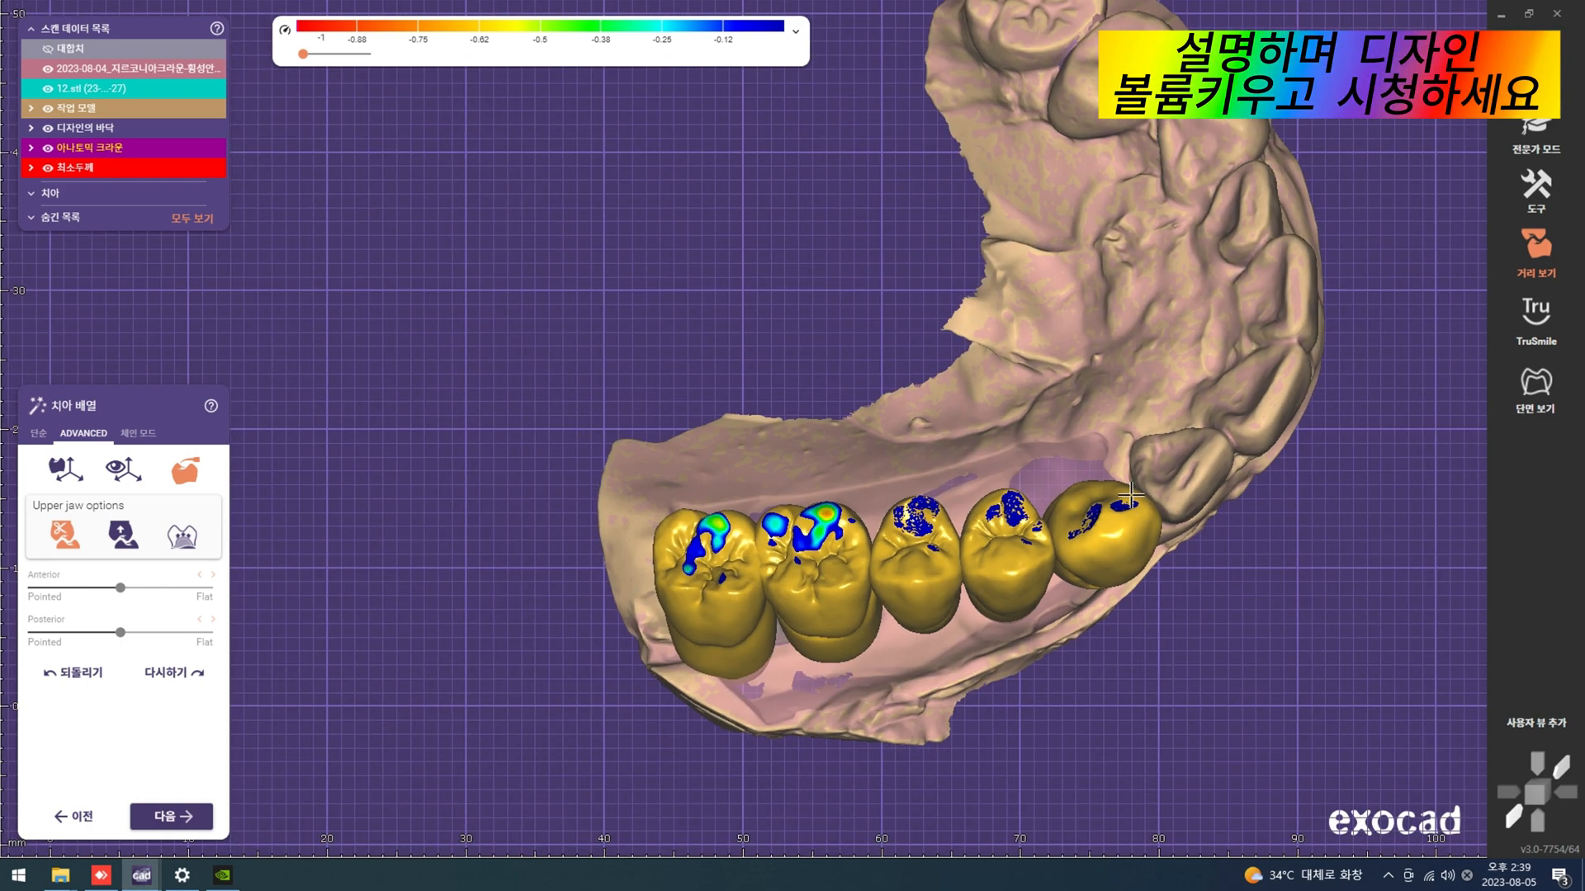
# Step: Examine the crown row from the buccal side for alignment, contour and seating on the abutments
pyautogui.moveTo(1067, 515); pyautogui.dragTo(1079, 413, button='right')
pyautogui.scroll(5, 1033, 408)
pyautogui.scroll(-3, 1032, 408)
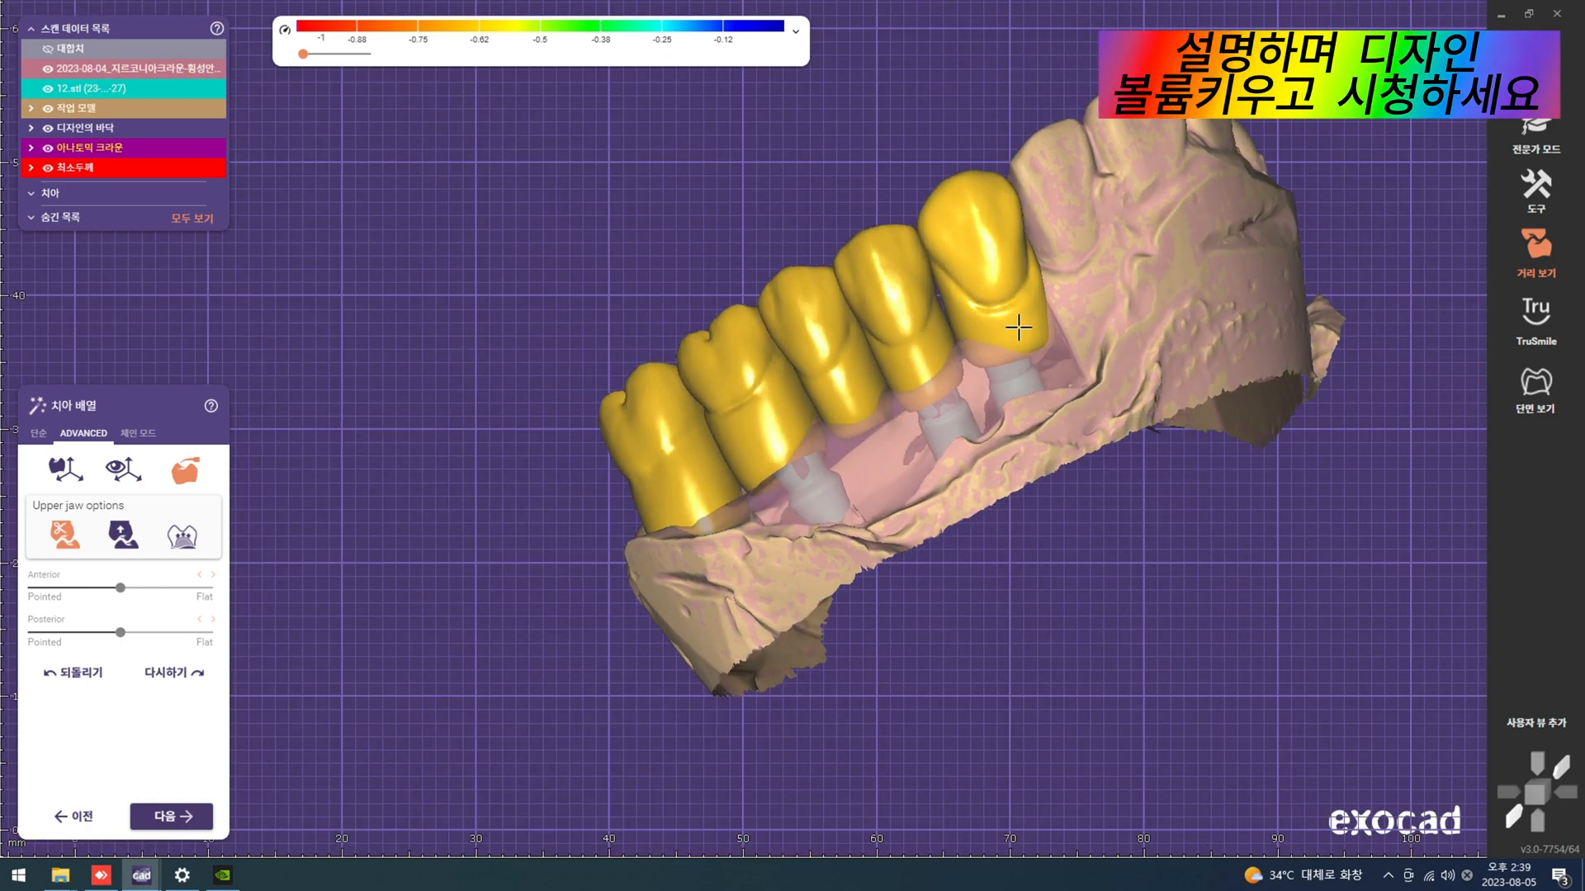
pyautogui.moveTo(1018, 325); pyautogui.dragTo(963, 272, button='right')
pyautogui.scroll(3, 995, 331)
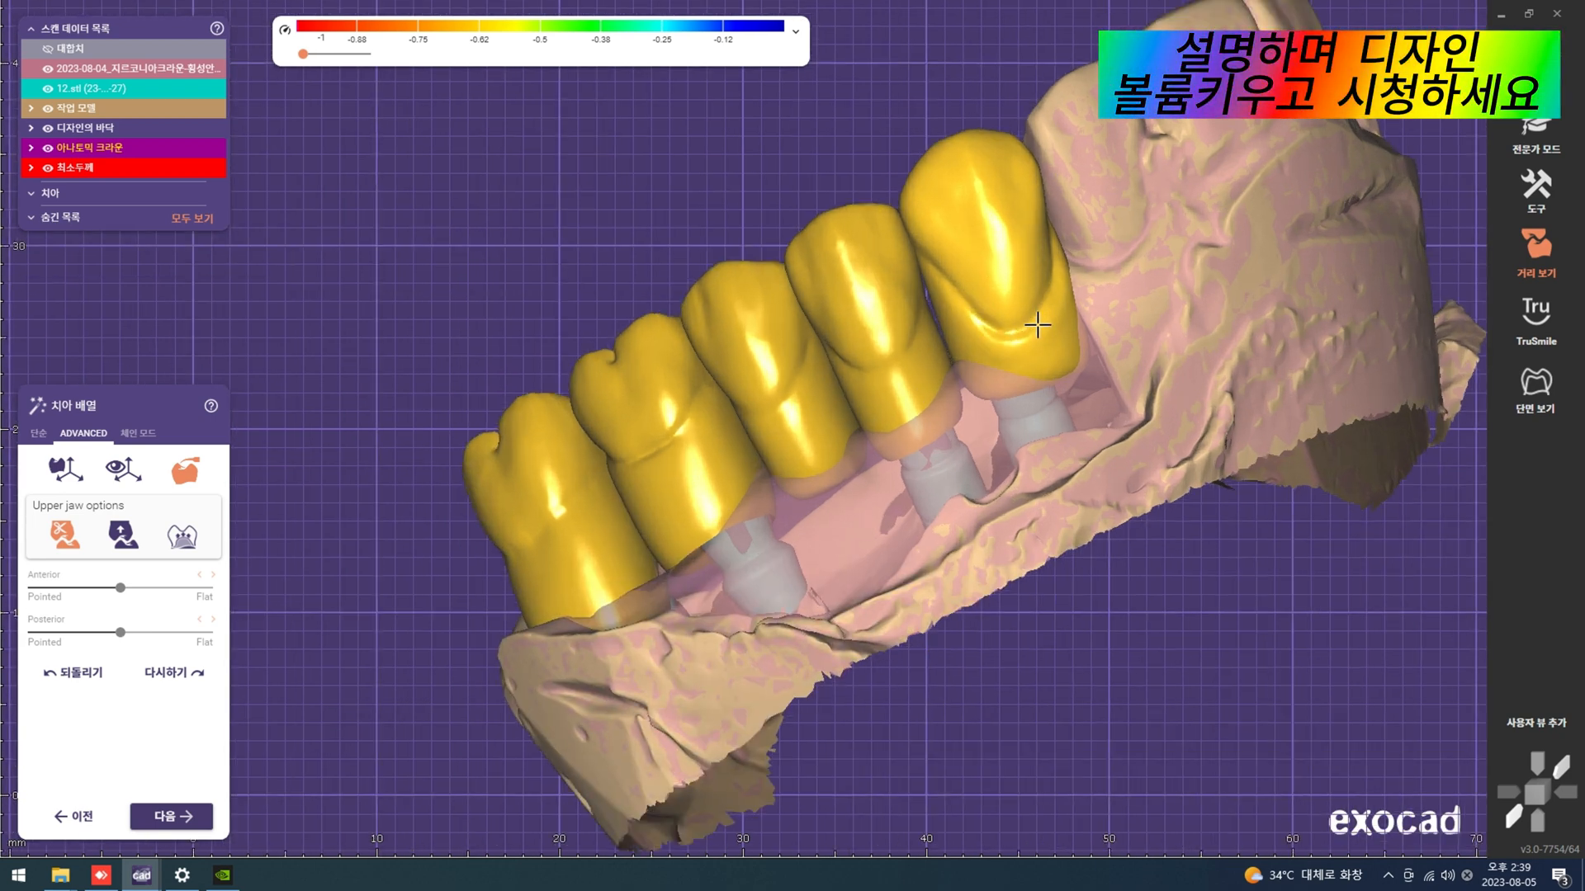
pyautogui.scroll(-3, 970, 314)
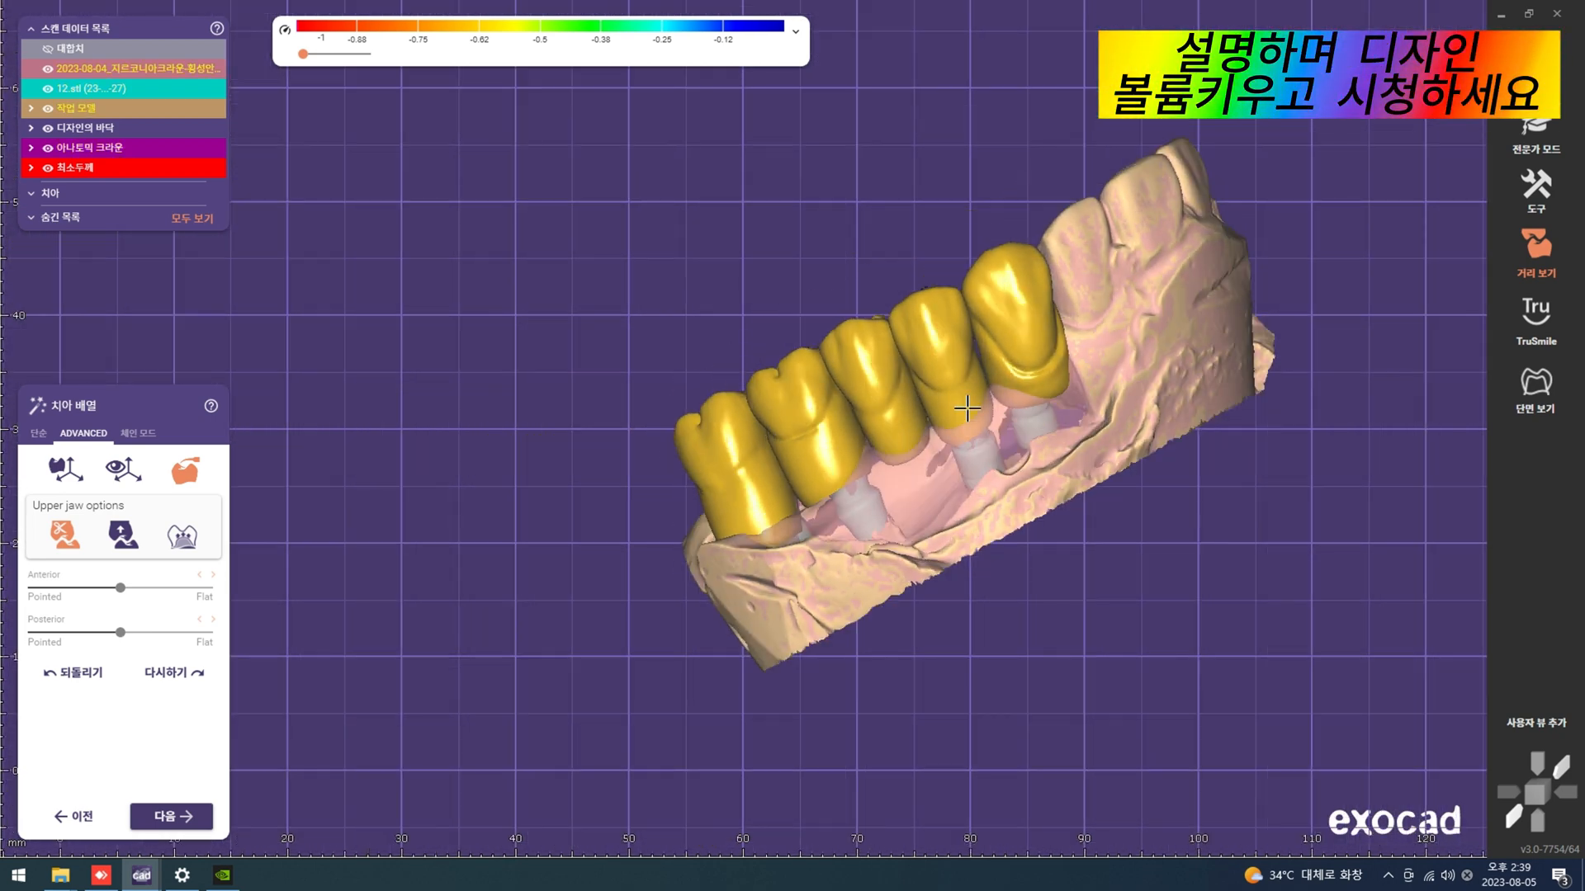
pyautogui.moveTo(967, 342); pyautogui.dragTo(974, 363, button='right')
pyautogui.scroll(4, 963, 380)
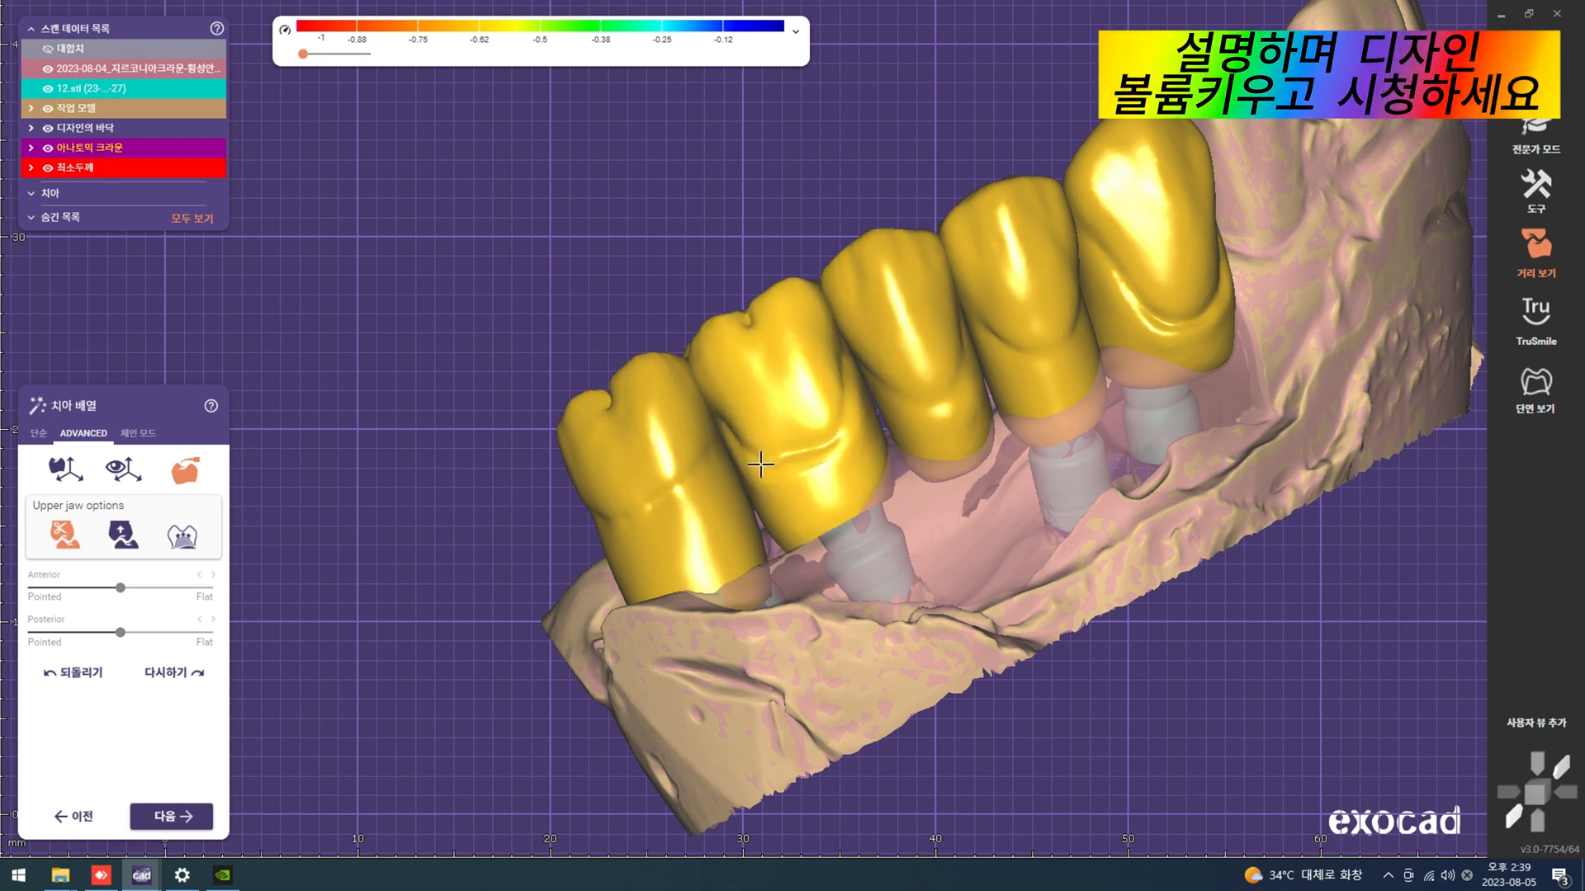
# Step: Adapt both molar crowns so their intersections with the opposing teeth are cut, and check them against the opposing jaw
pyautogui.scroll(-5, 830, 462)
pyautogui.moveTo(832, 459); pyautogui.dragTo(842, 465, button='right')
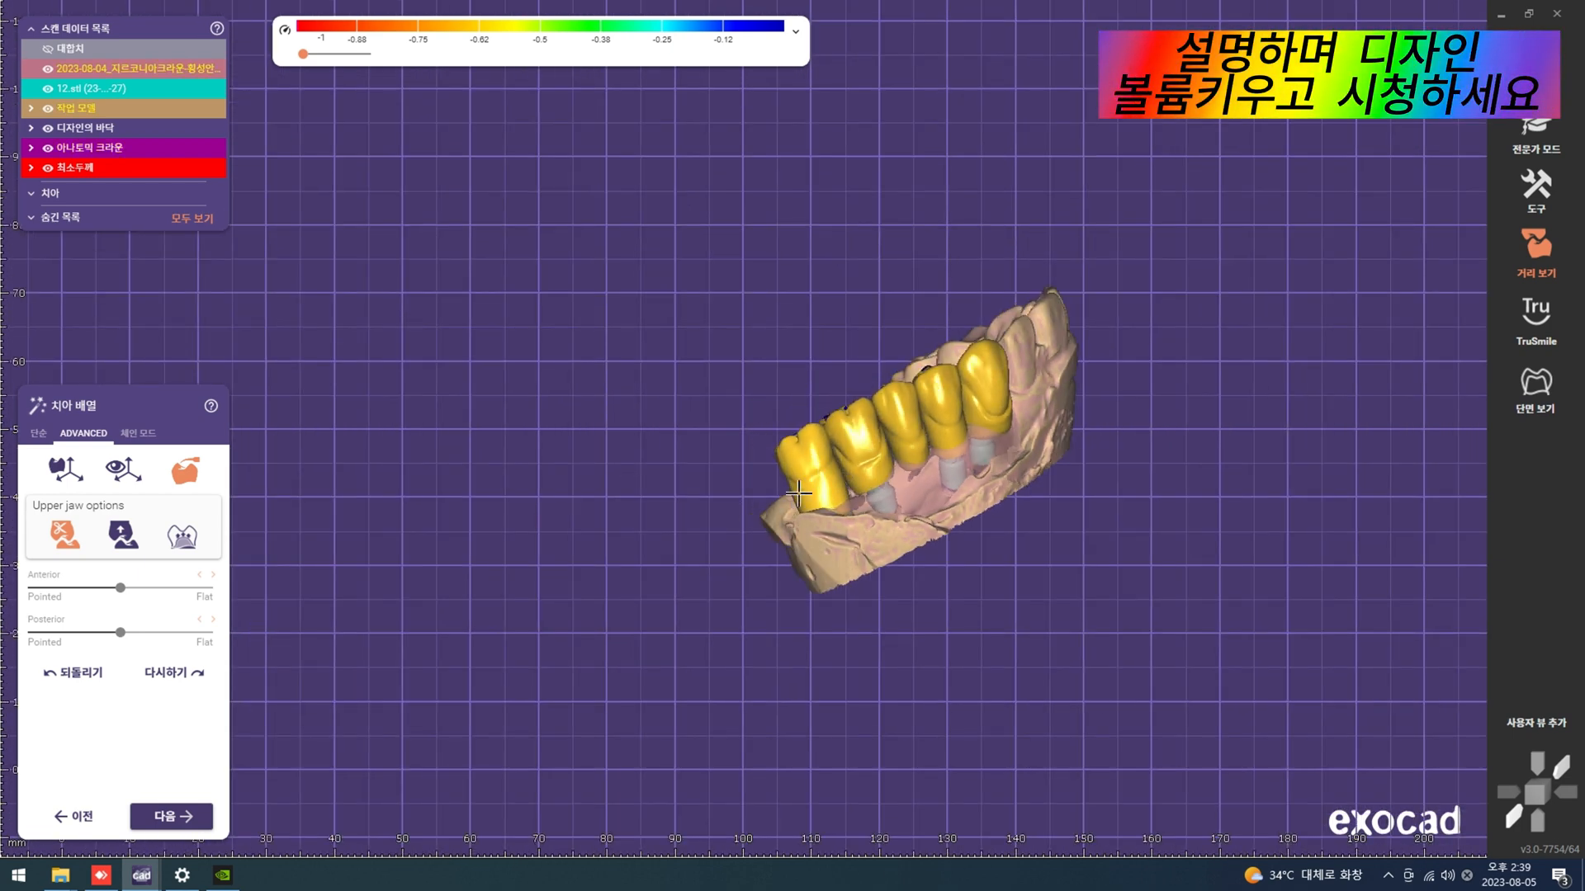
pyautogui.scroll(4, 843, 464)
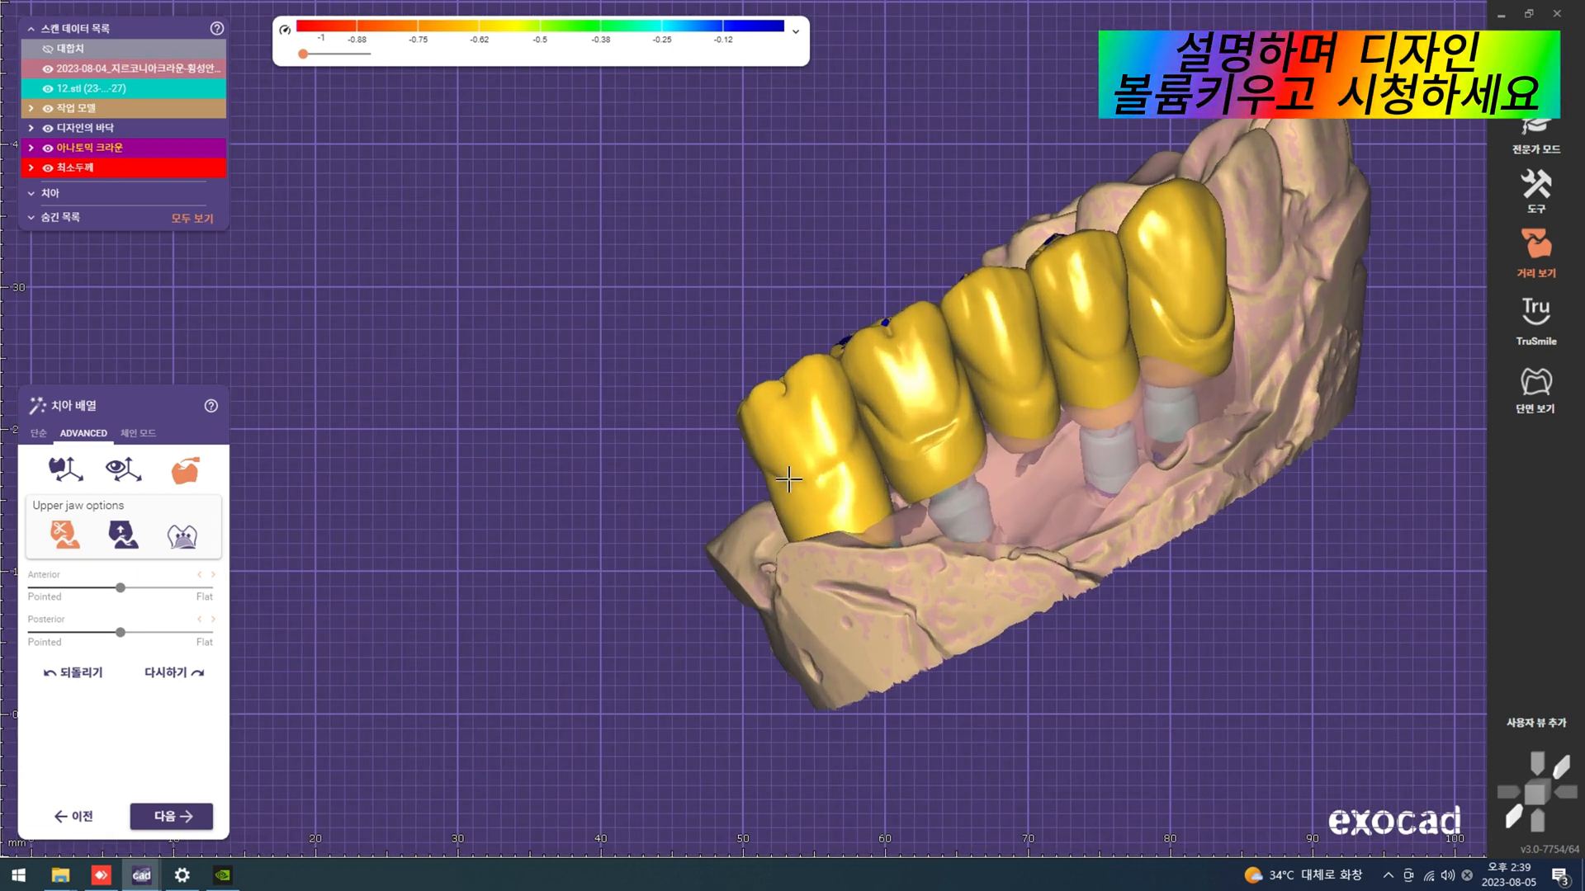
pyautogui.scroll(3, 753, 414)
pyautogui.hotkey('ctrl', 'a')
pyautogui.scroll(-5, 831, 438)
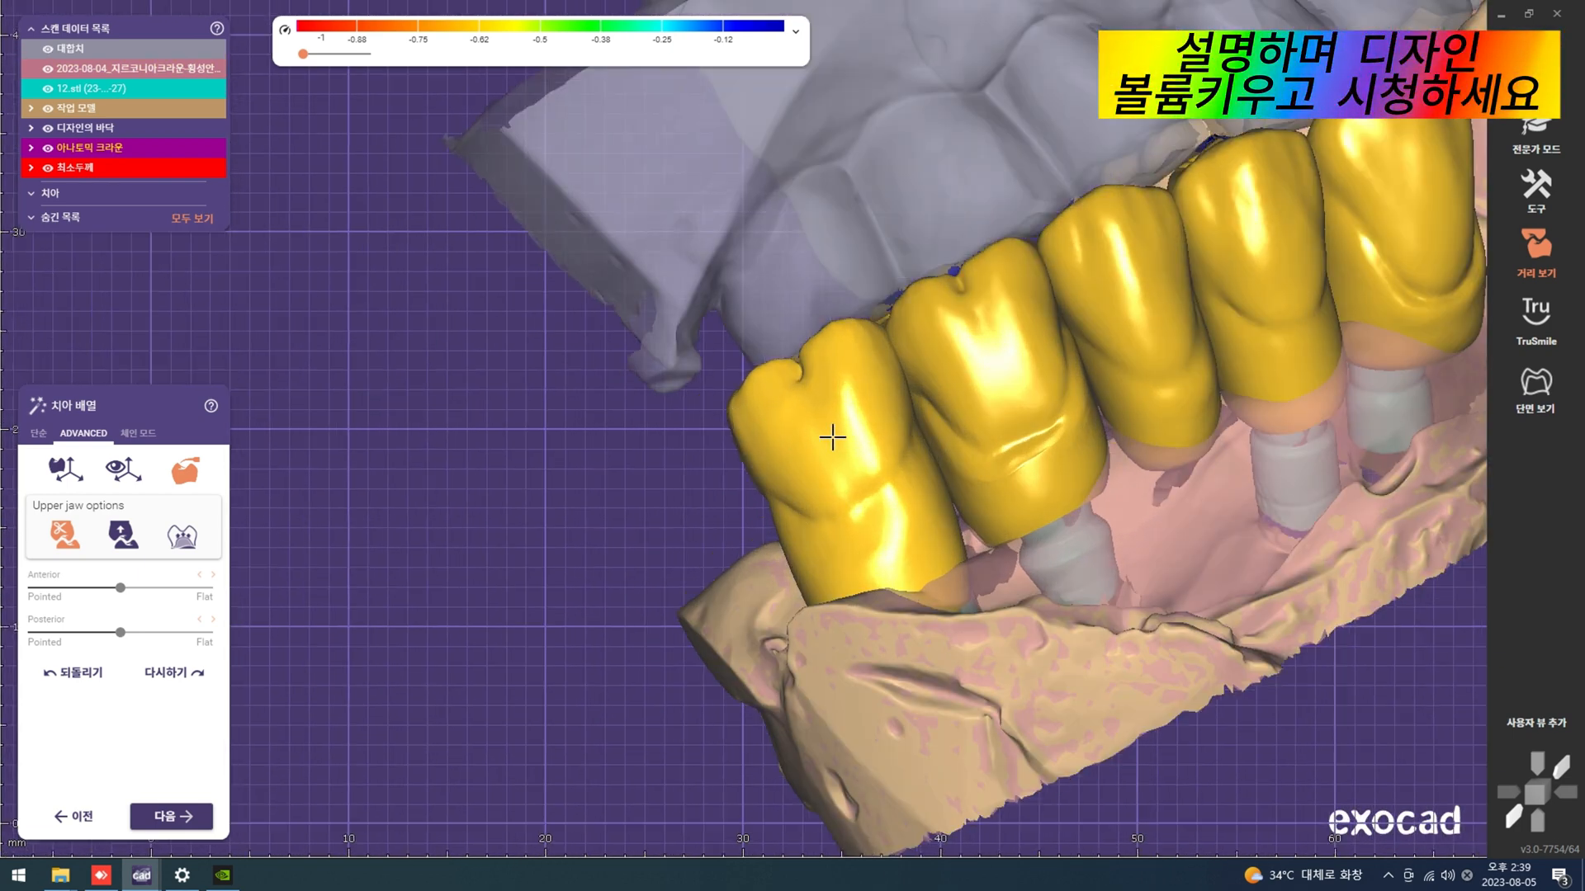
pyautogui.moveTo(927, 431); pyautogui.dragTo(1063, 495, button='right')
pyautogui.hotkey('ctrl', 'a')
# Step: Switch from morphing to tooth positioning for the second molar crown and hide the working model
pyautogui.click(74, 463)
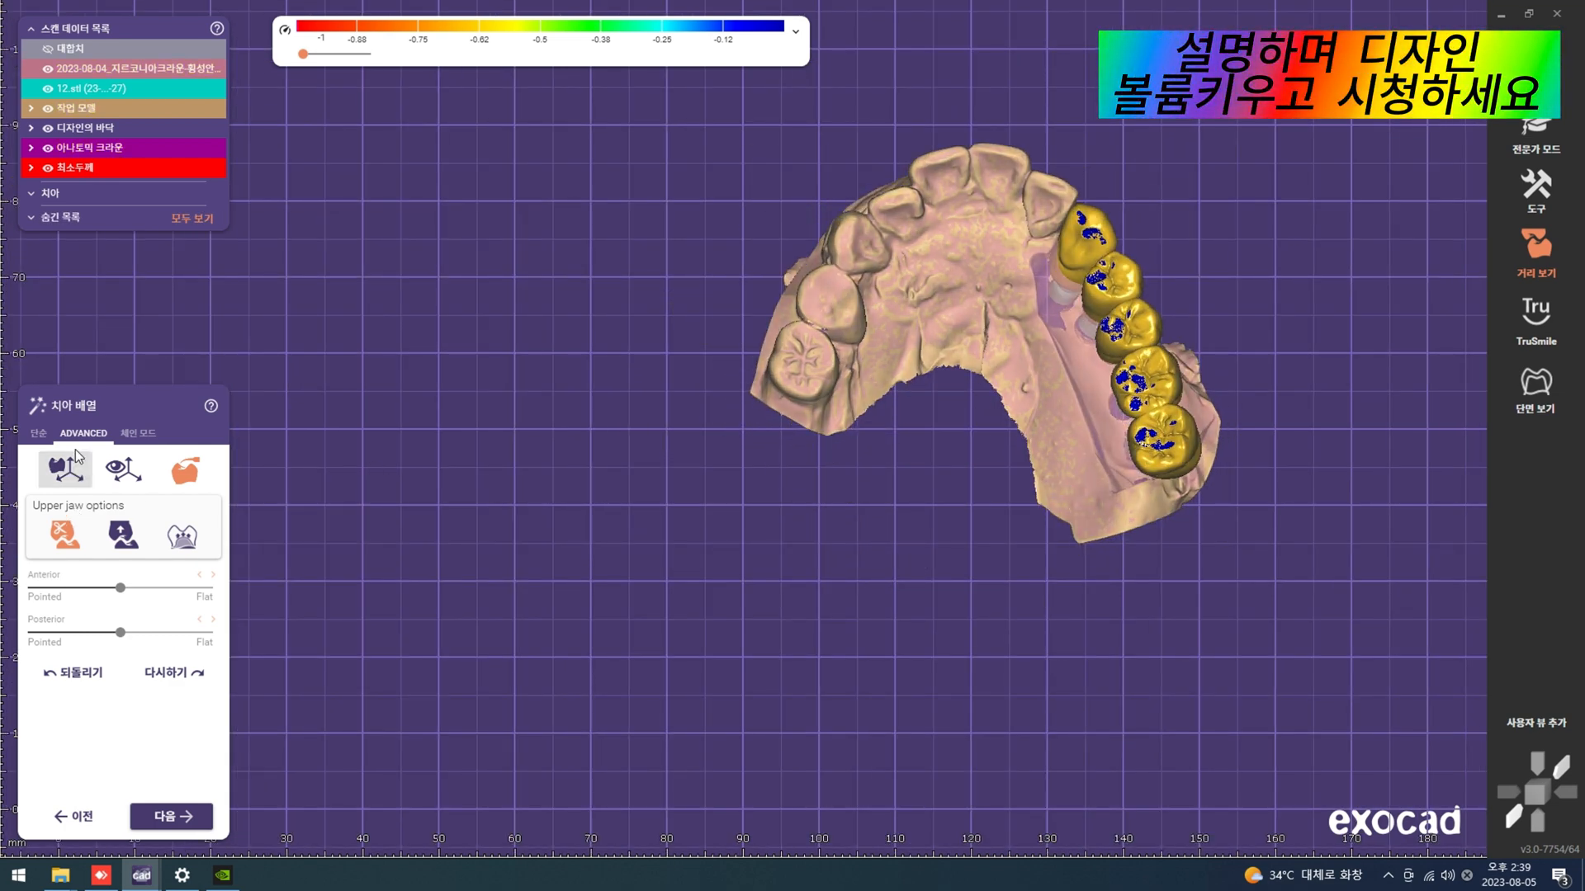
pyautogui.scroll(5, 1271, 444)
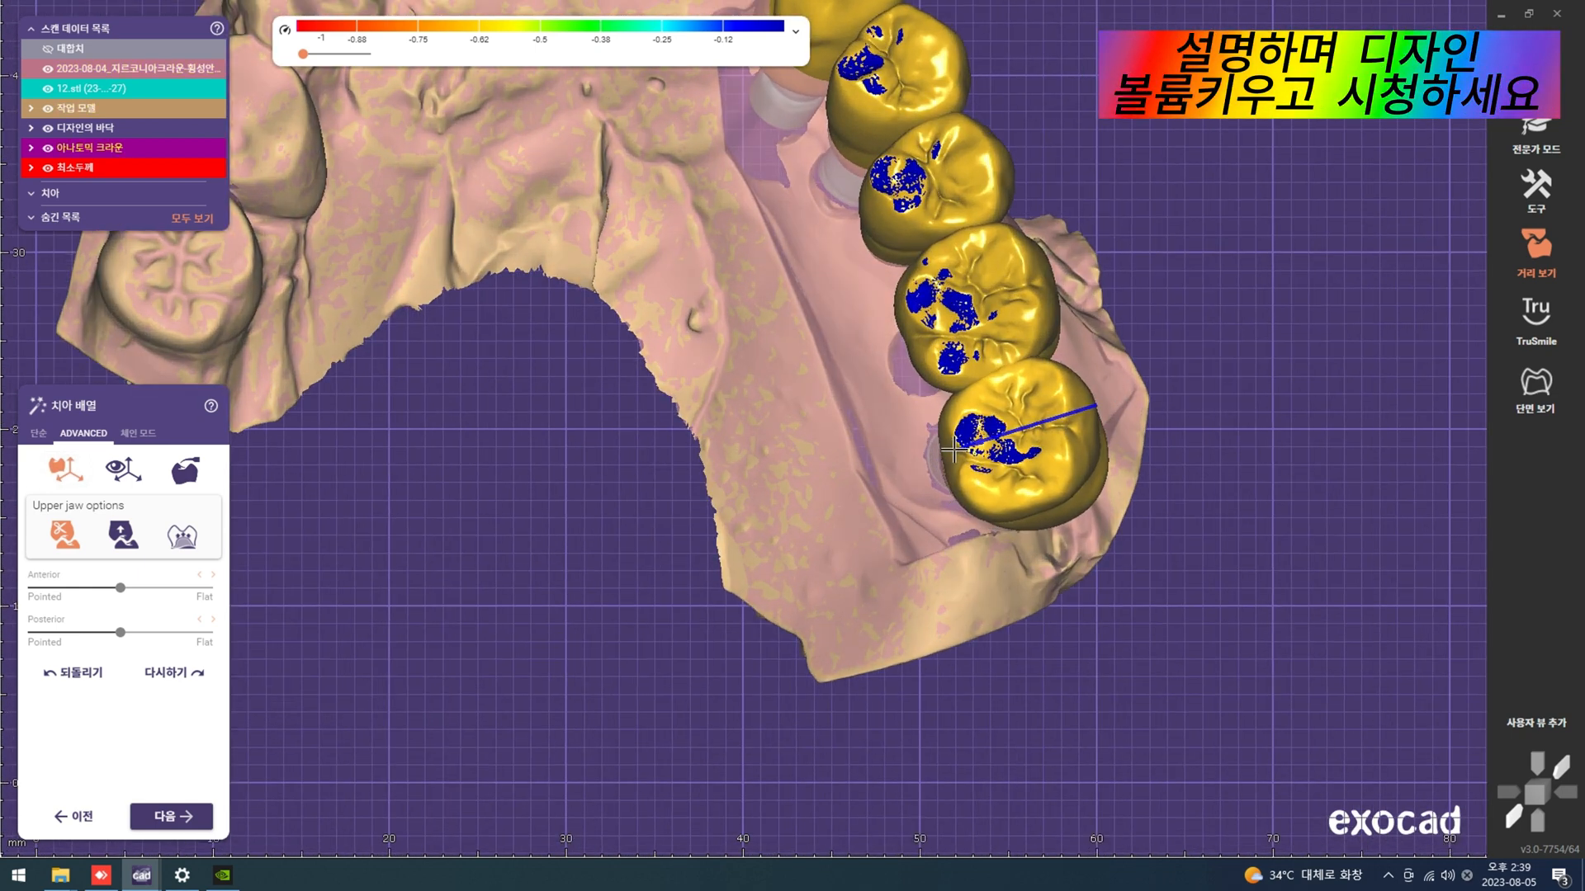
pyautogui.scroll(-5, 953, 450)
pyautogui.moveTo(953, 450); pyautogui.dragTo(1070, 439, button='right')
pyautogui.hotkey('ctrl', 'a')
pyautogui.keyDown('ctrl'); pyautogui.scroll(-5, 907, 444); pyautogui.keyUp('ctrl')
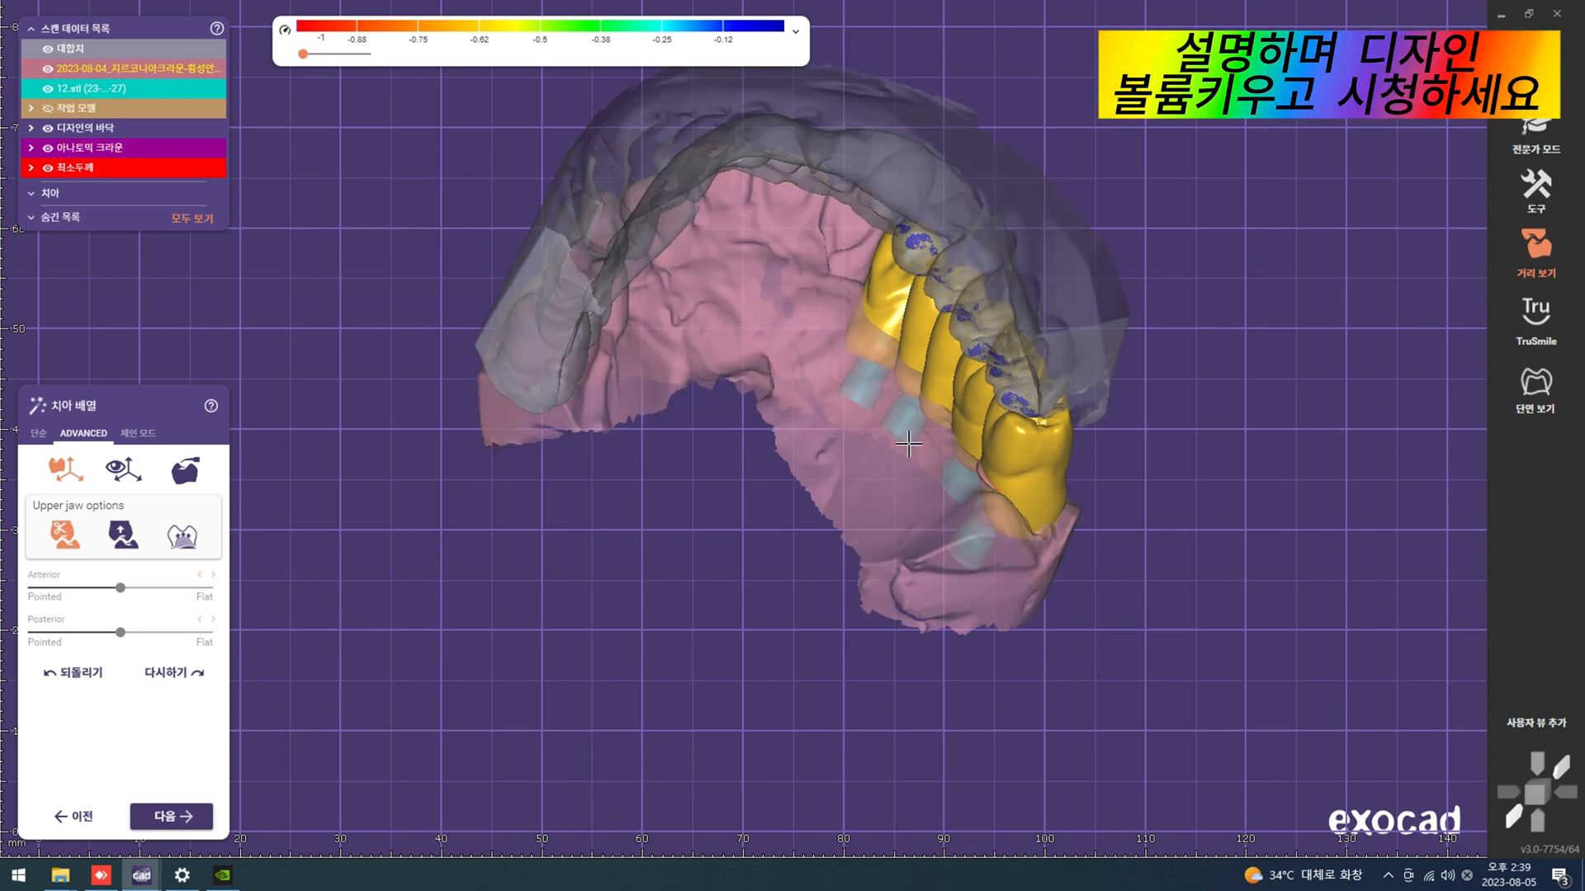
# Step: Examine the crown row from several sides with the opposing jaw shown and hidden
pyautogui.hotkey('ctrl', 'a')
pyautogui.moveTo(908, 444); pyautogui.dragTo(962, 386, button='right')
pyautogui.scroll(4, 1015, 389)
pyautogui.scroll(-3, 1016, 389)
pyautogui.scroll(-3, 958, 371)
pyautogui.hotkey('ctrl', 'a')
pyautogui.hotkey('ctrl', 'a')
pyautogui.hotkey('ctrl', 'a')
pyautogui.hotkey('ctrl', 'a')
pyautogui.scroll(5, 968, 422)
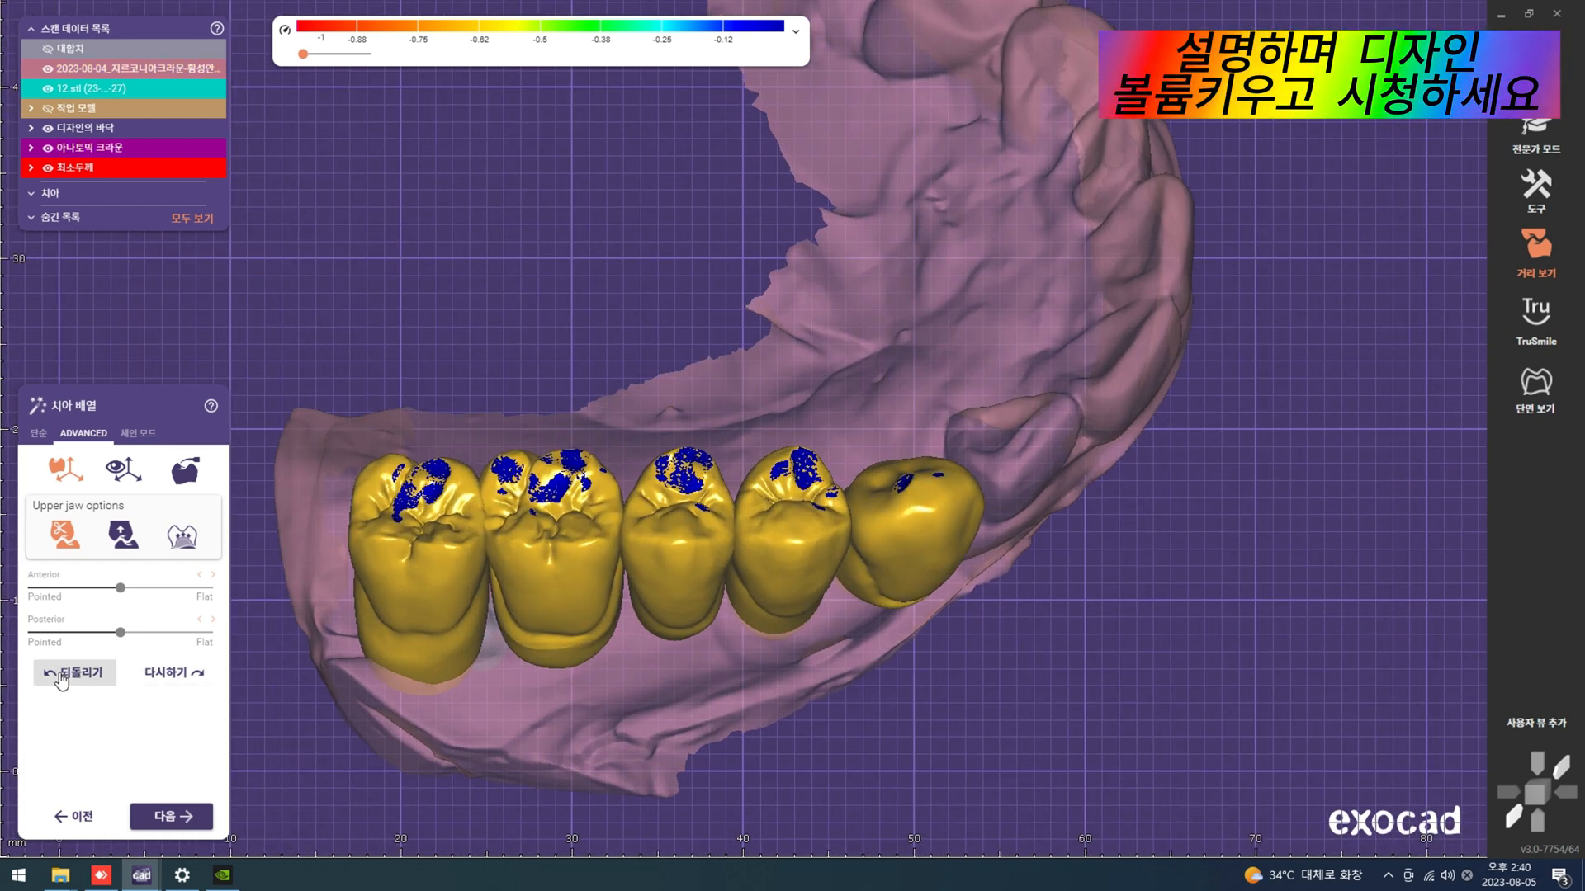
# Step: Turn instant anatomic morphing back on and refine the canine crown's contact area
pyautogui.click(186, 475)
pyautogui.scroll(3, 923, 489)
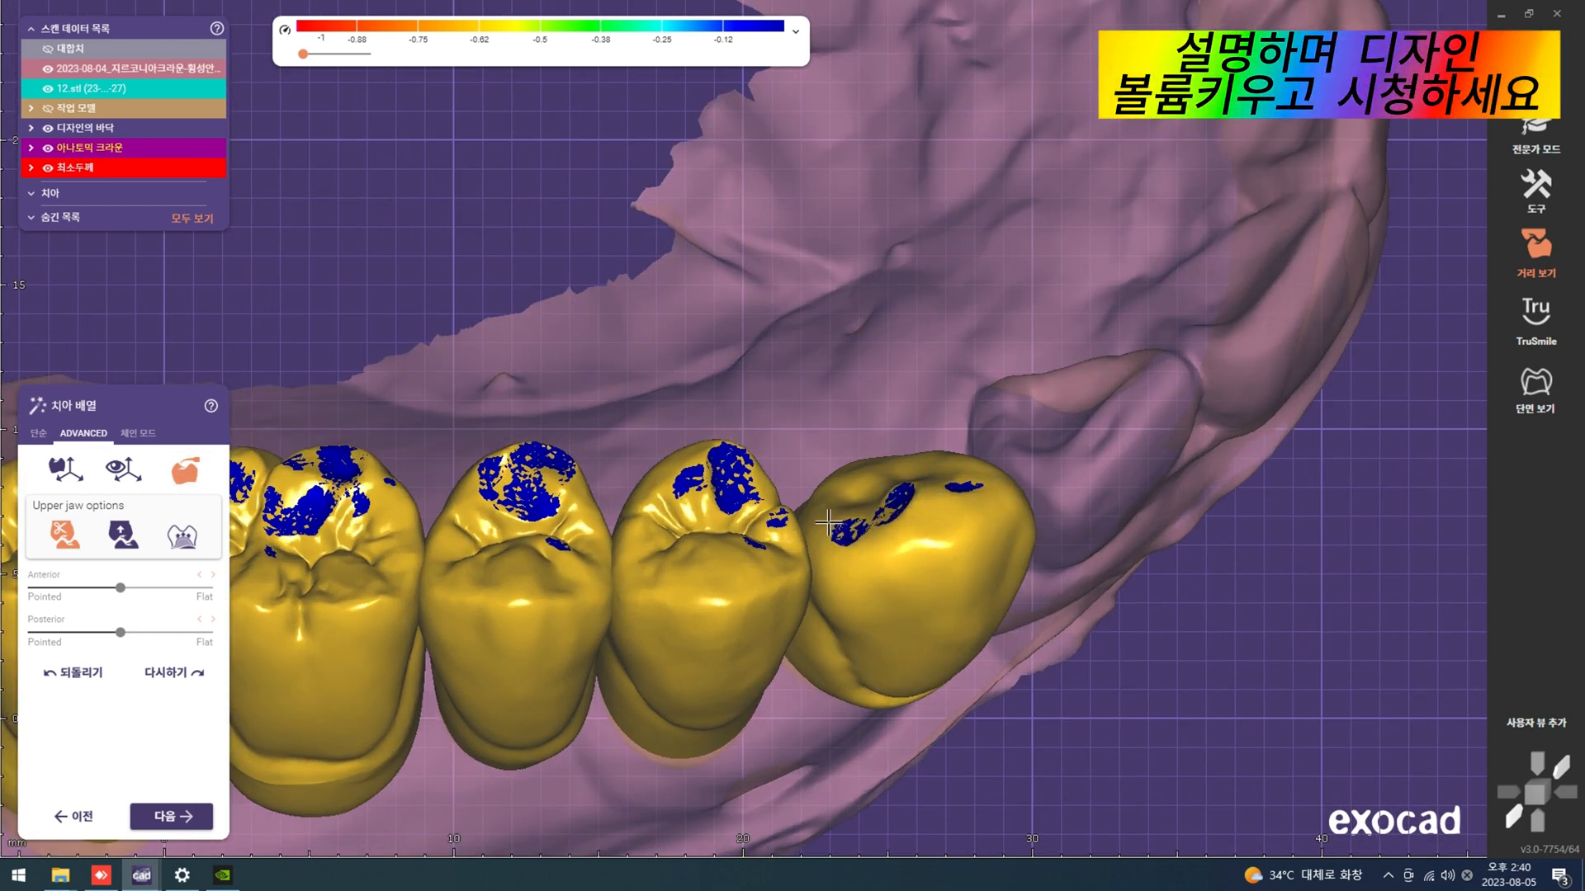
pyautogui.scroll(-4, 989, 473)
# Step: Hide the overlaid scan and expand the distance view options to include healthy teeth
pyautogui.moveTo(989, 472); pyautogui.dragTo(995, 491, button='right')
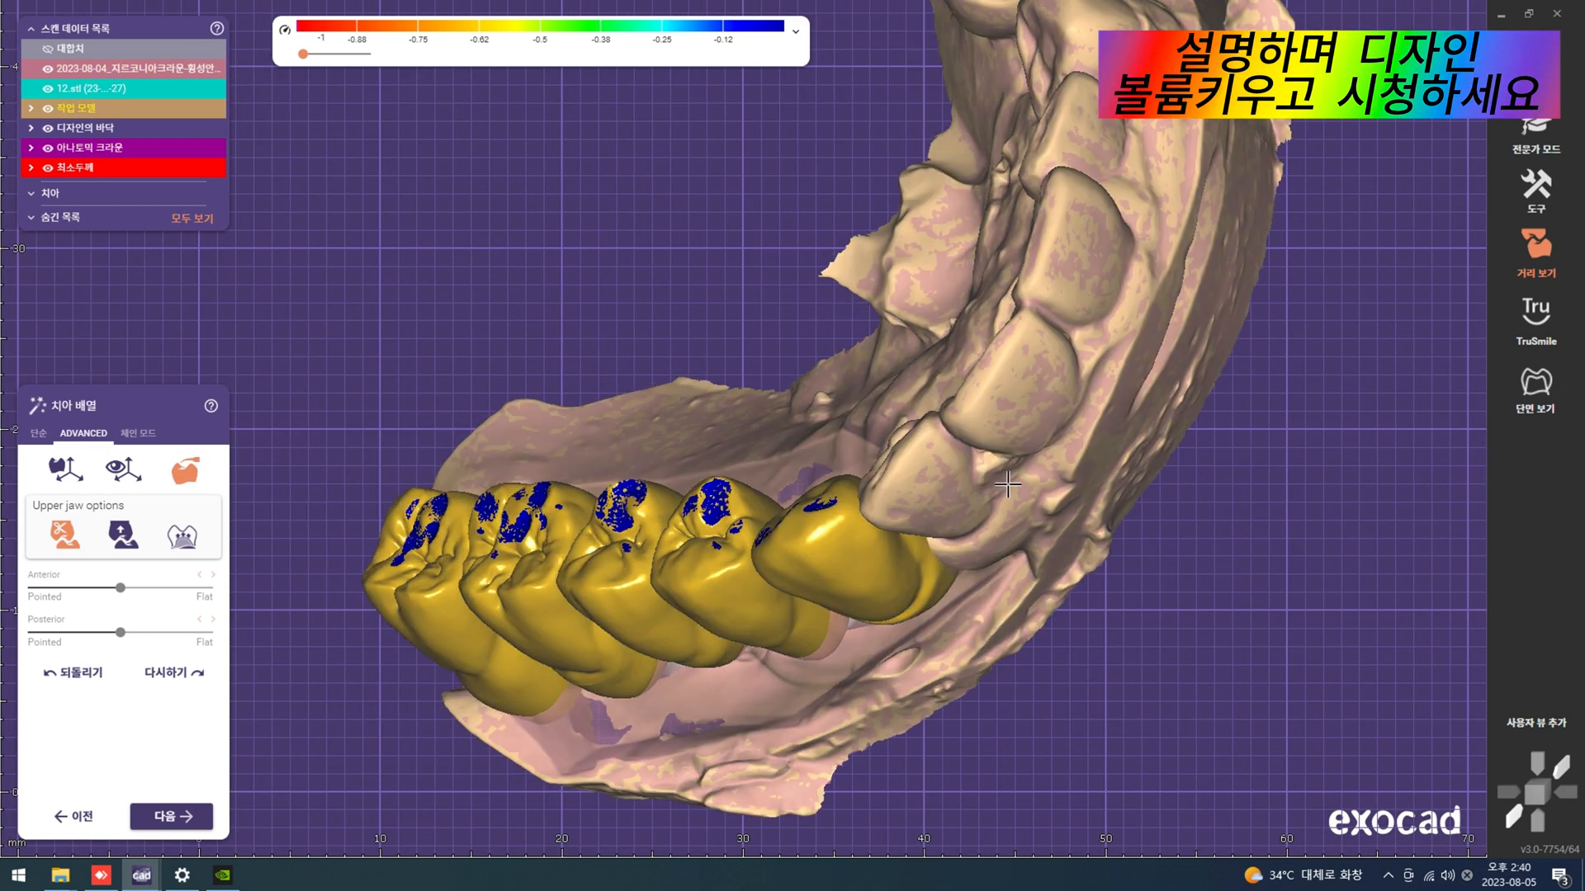
pyautogui.keyDown('ctrl'); pyautogui.middleClick(995, 491); pyautogui.keyUp('ctrl')
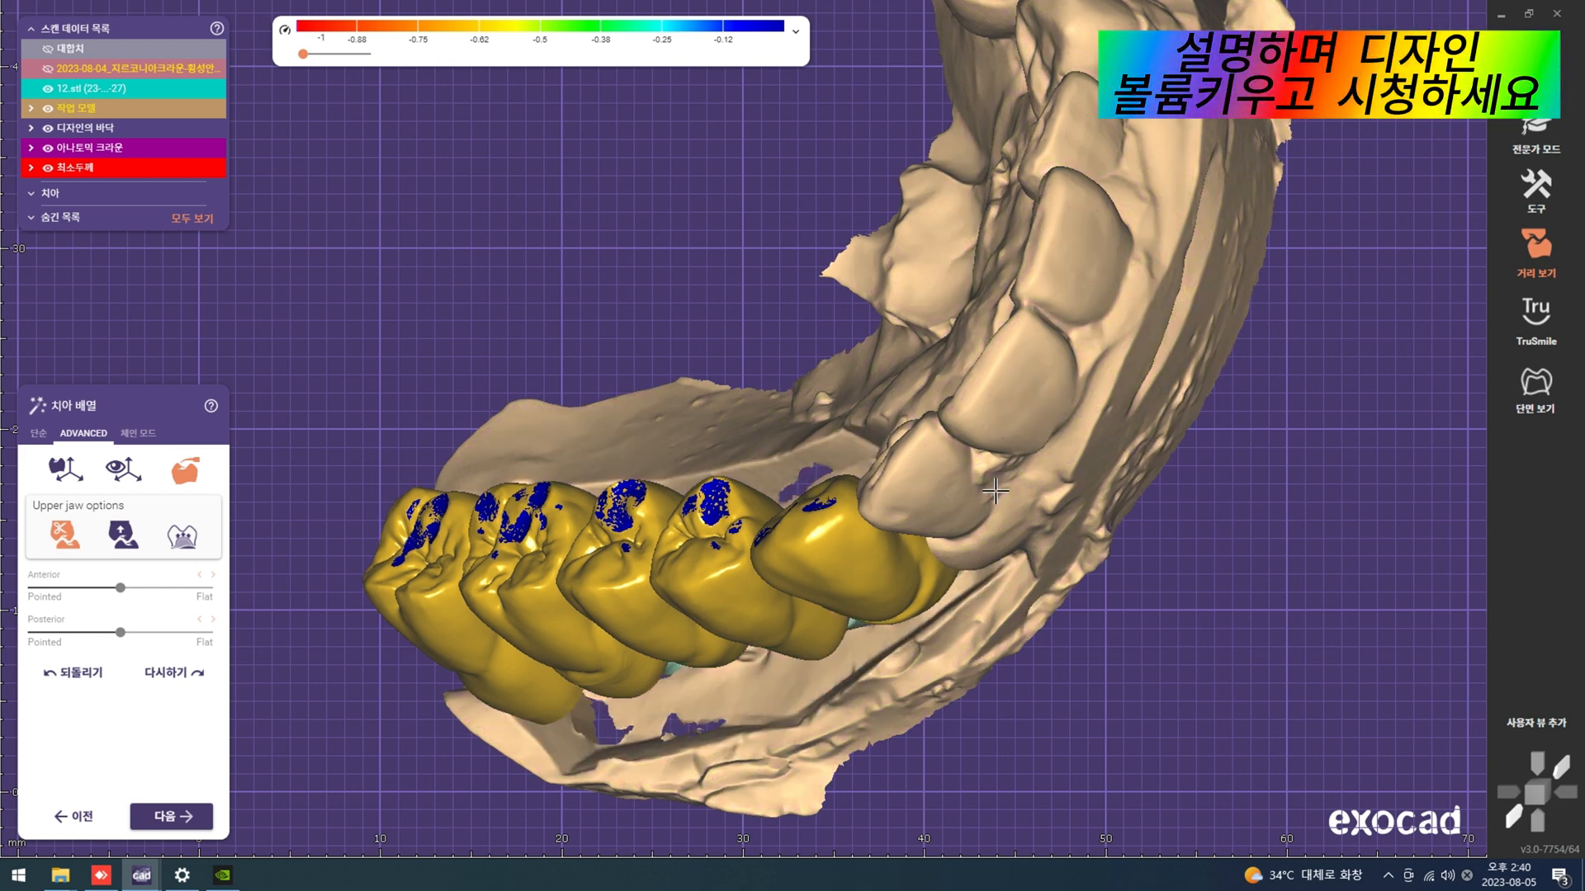
pyautogui.keyDown('ctrl'); pyautogui.middleClick(1031, 492); pyautogui.keyUp('ctrl')
pyautogui.moveTo(1031, 492); pyautogui.dragTo(961, 485, button='right')
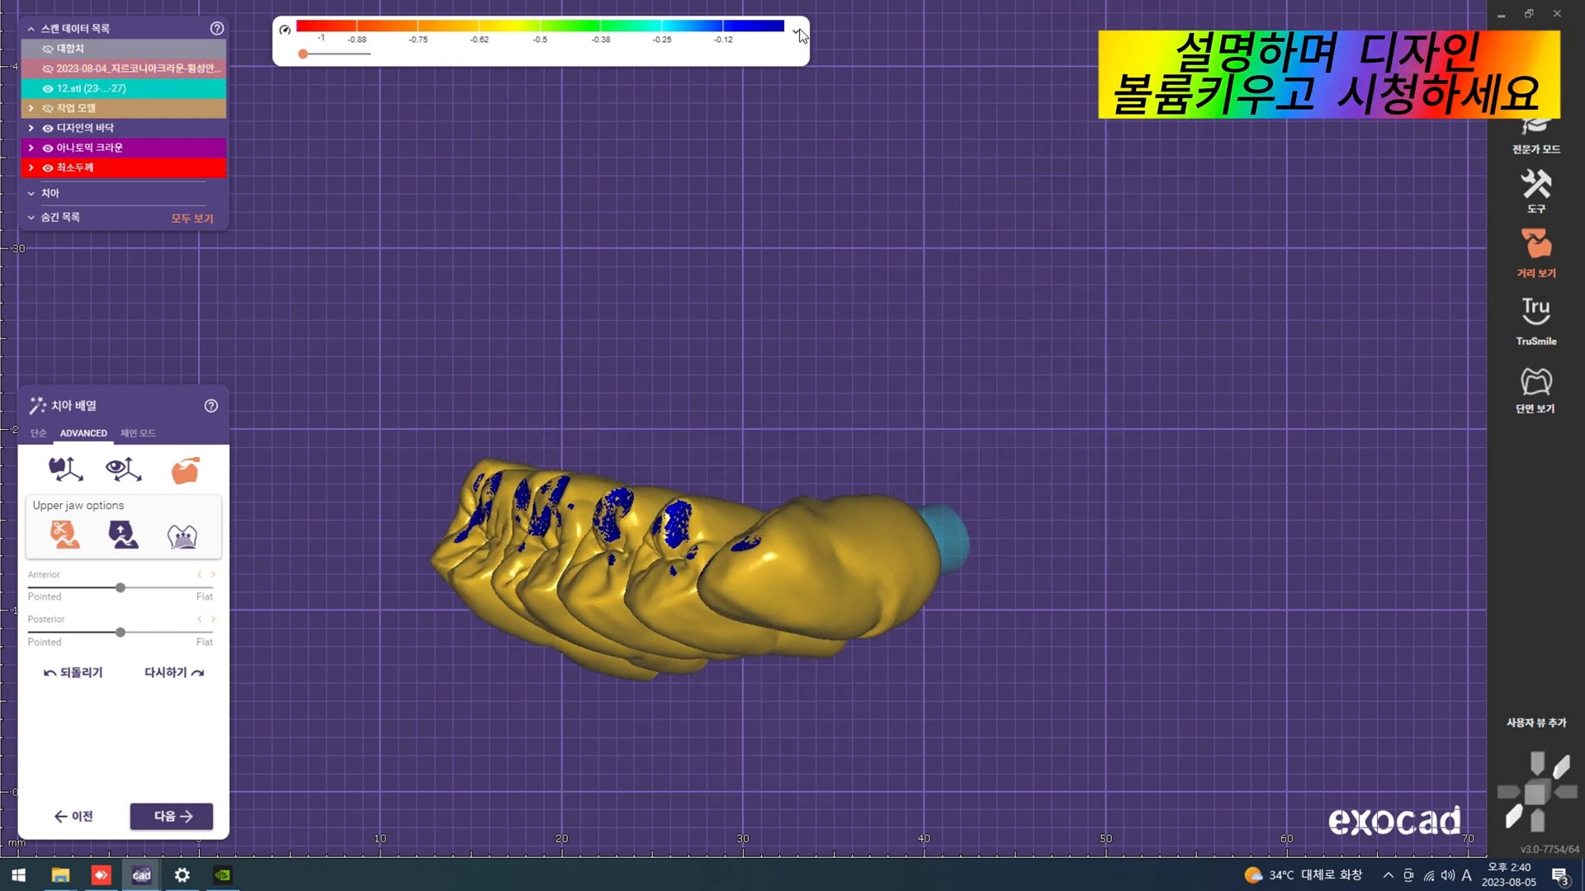
pyautogui.click(650, 85)
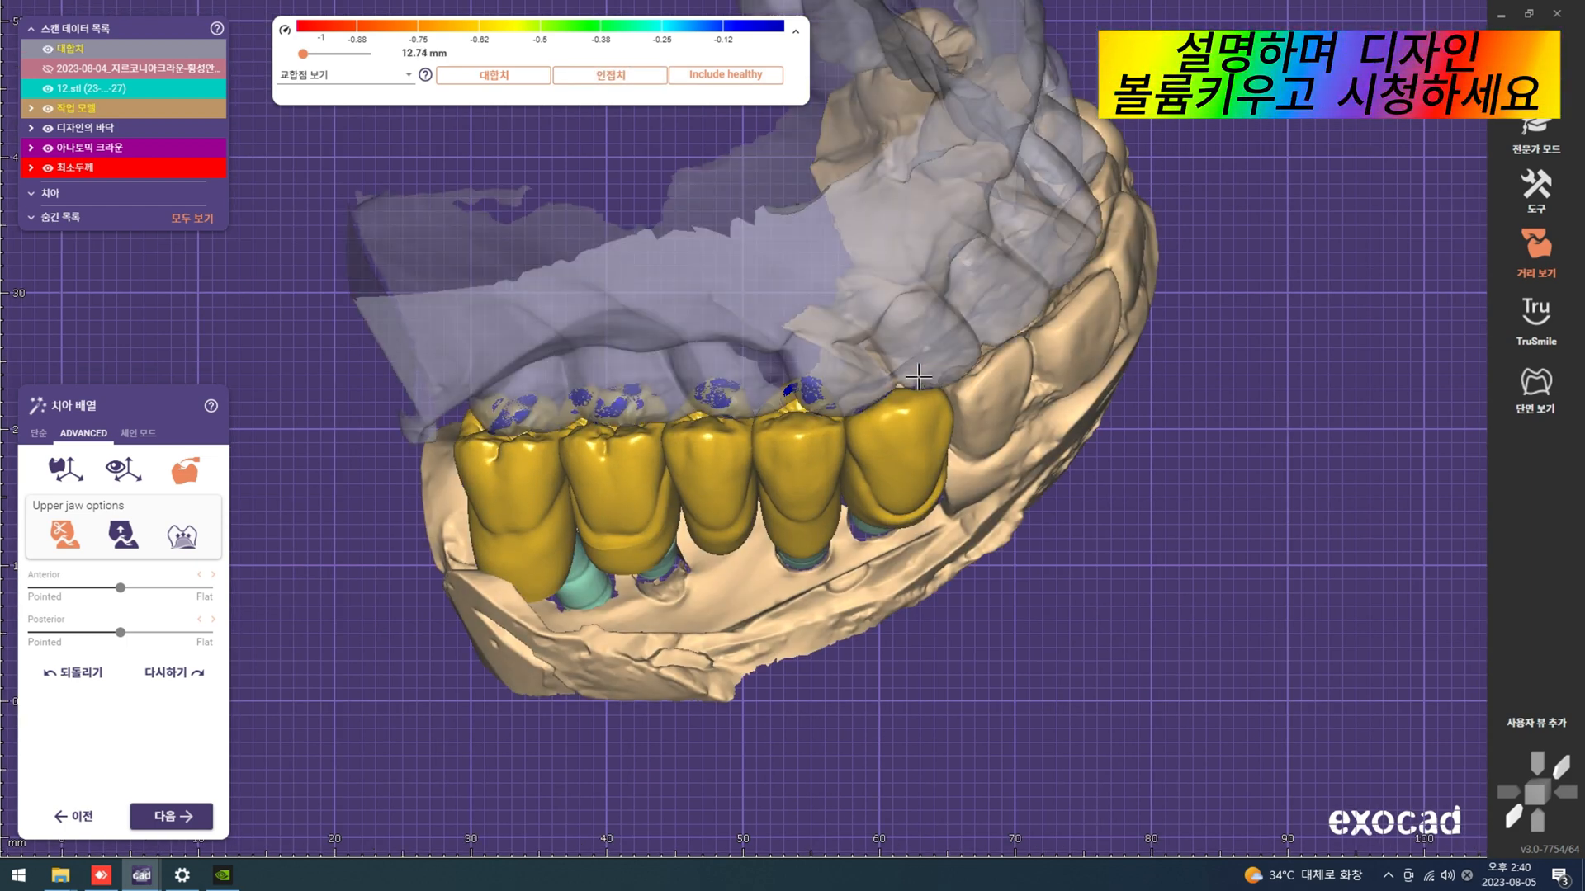
# Step: Adjust both molar crowns to redistribute their contacts with the opposing jaw into smaller areas
pyautogui.scroll(2, 587, 421)
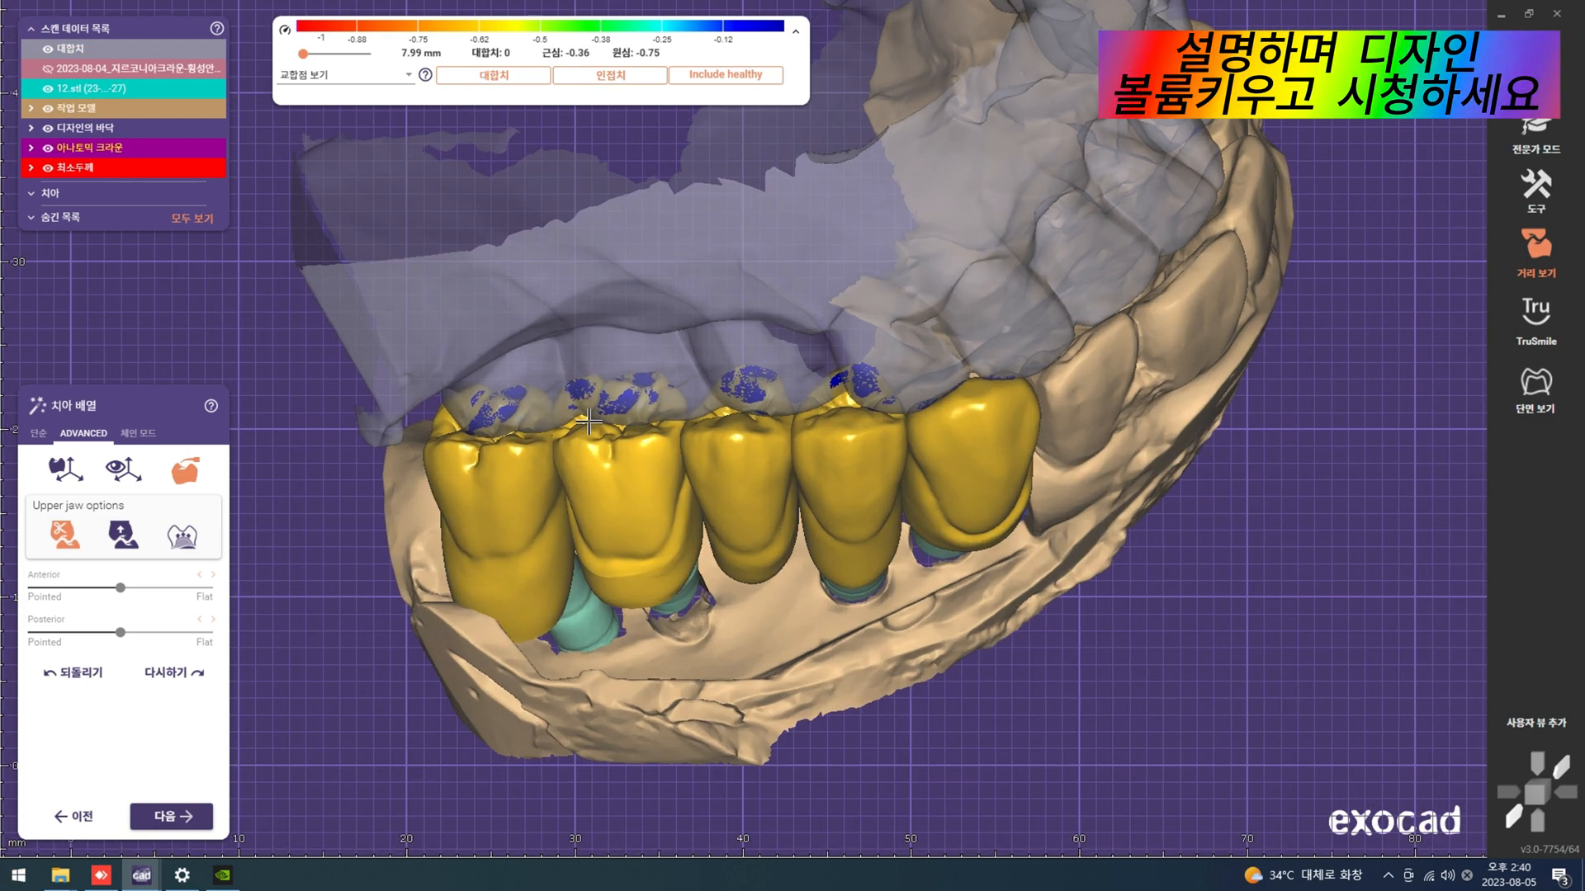
pyautogui.scroll(2, 661, 427)
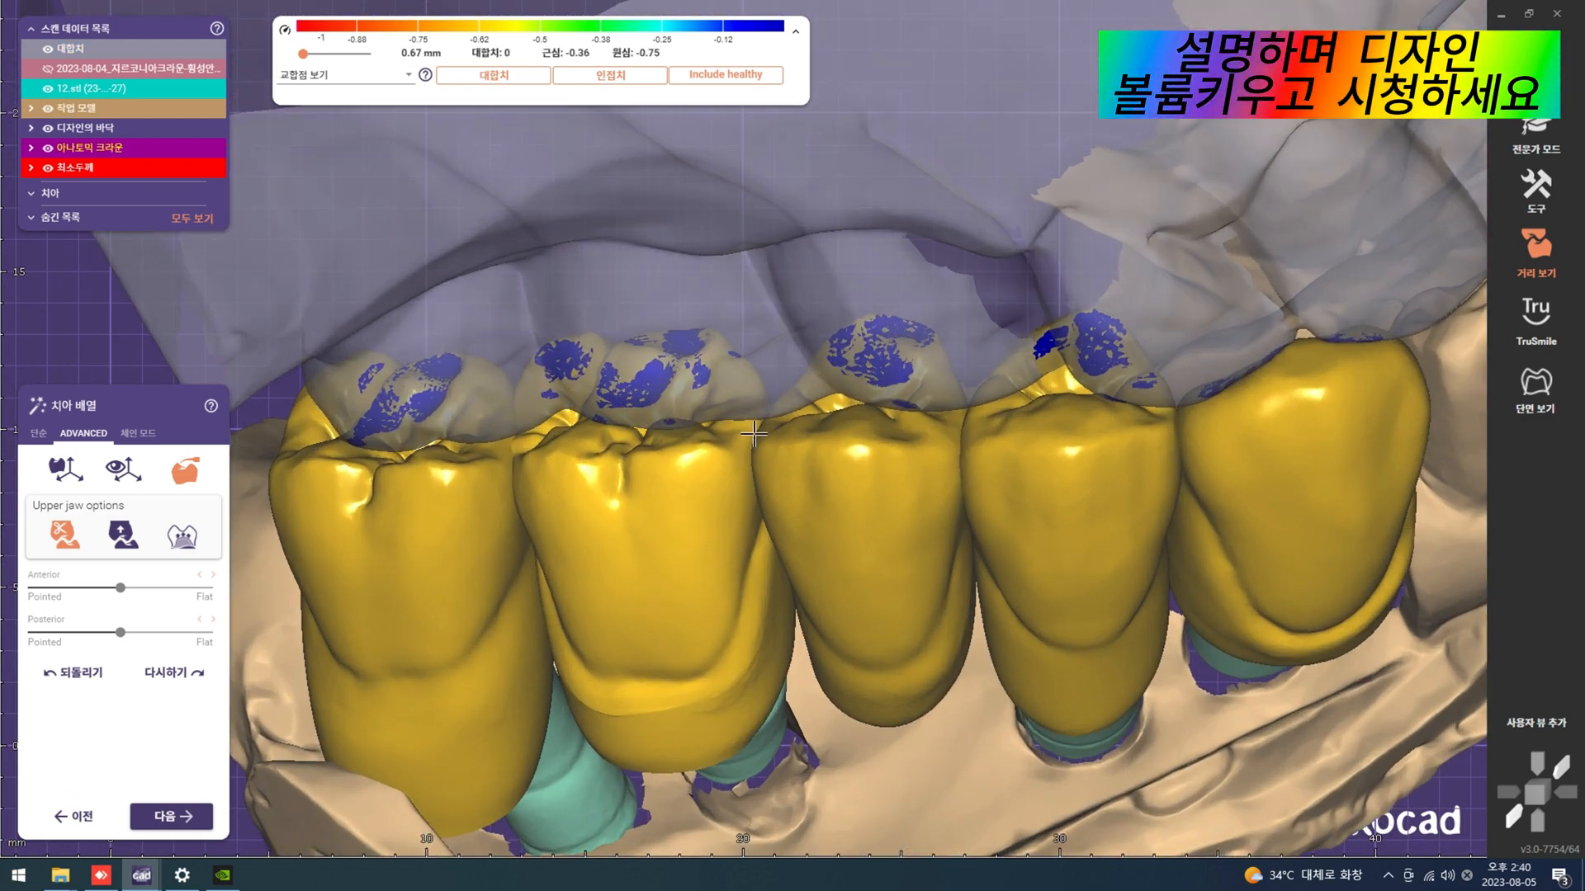
pyautogui.scroll(-4, 658, 429)
pyautogui.scroll(3, 654, 450)
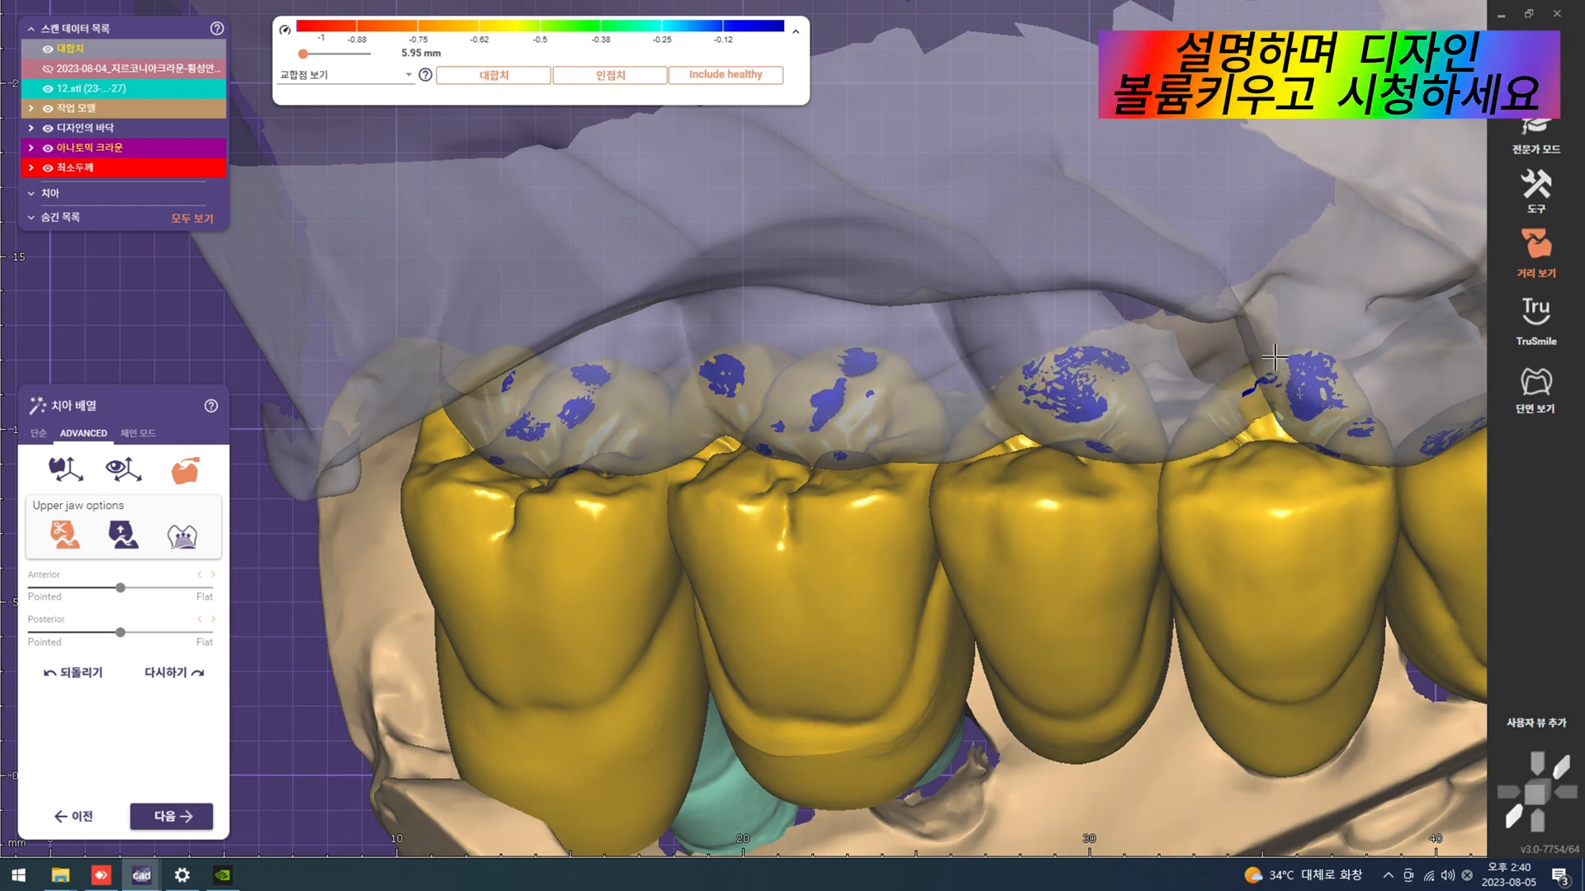
# Step: Inspect the molar crowns' contact marks from the occlusal and buccal sides with the opposing jaw hidden
pyautogui.scroll(-8, 1275, 358)
pyautogui.press('a')
pyautogui.moveTo(1275, 358); pyautogui.dragTo(1306, 410, button='right')
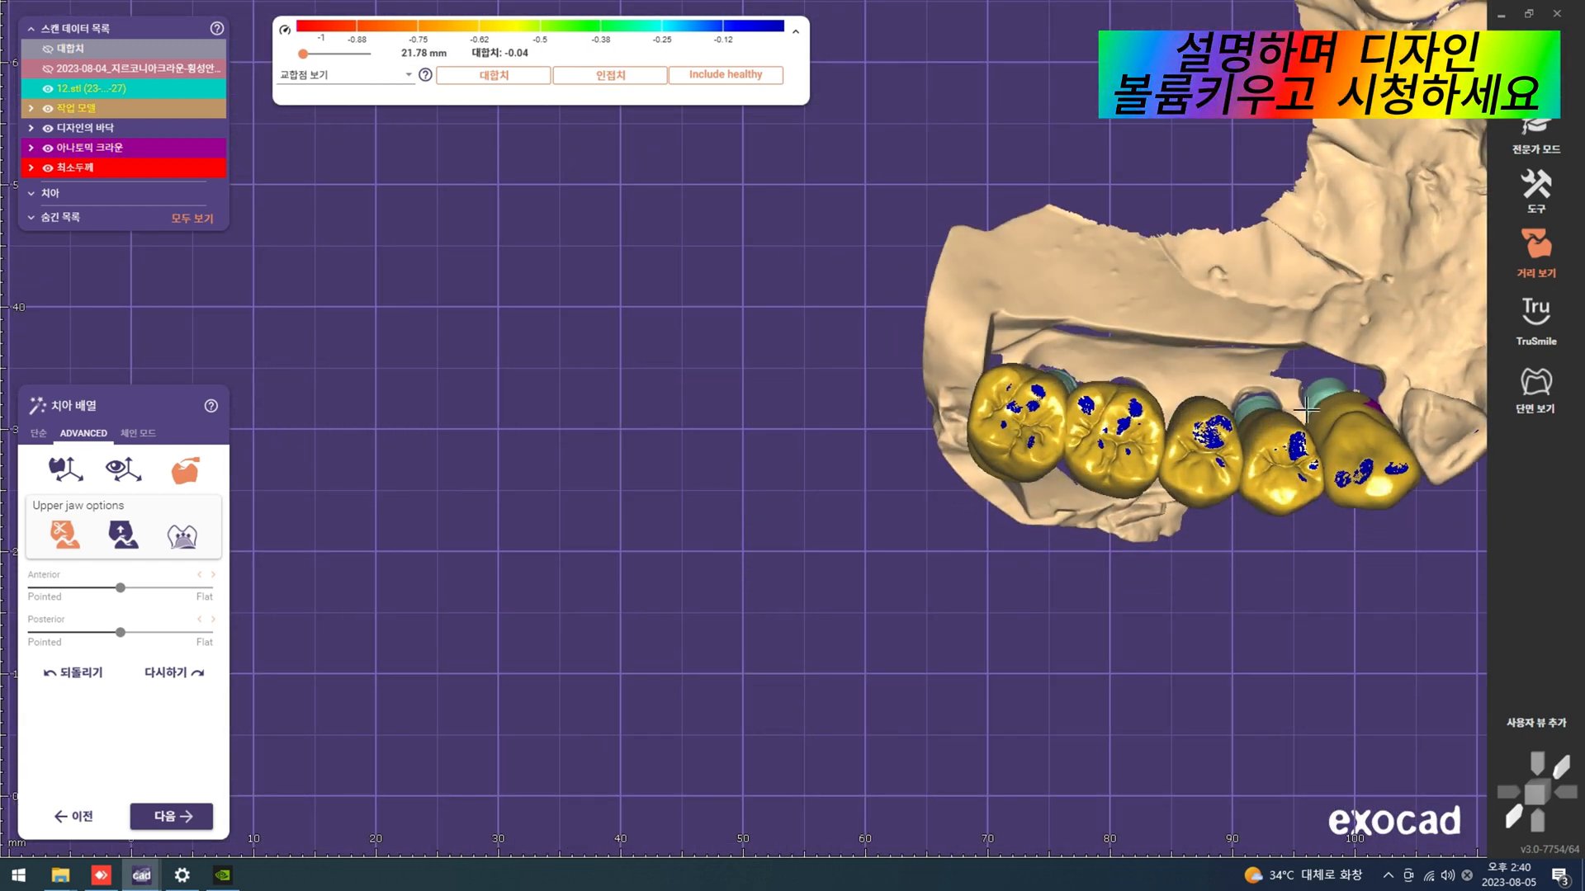
pyautogui.moveTo(1305, 410); pyautogui.dragTo(1131, 475, button='middle')
pyautogui.scroll(6, 929, 495)
pyautogui.moveTo(924, 495); pyautogui.dragTo(941, 350, button='right')
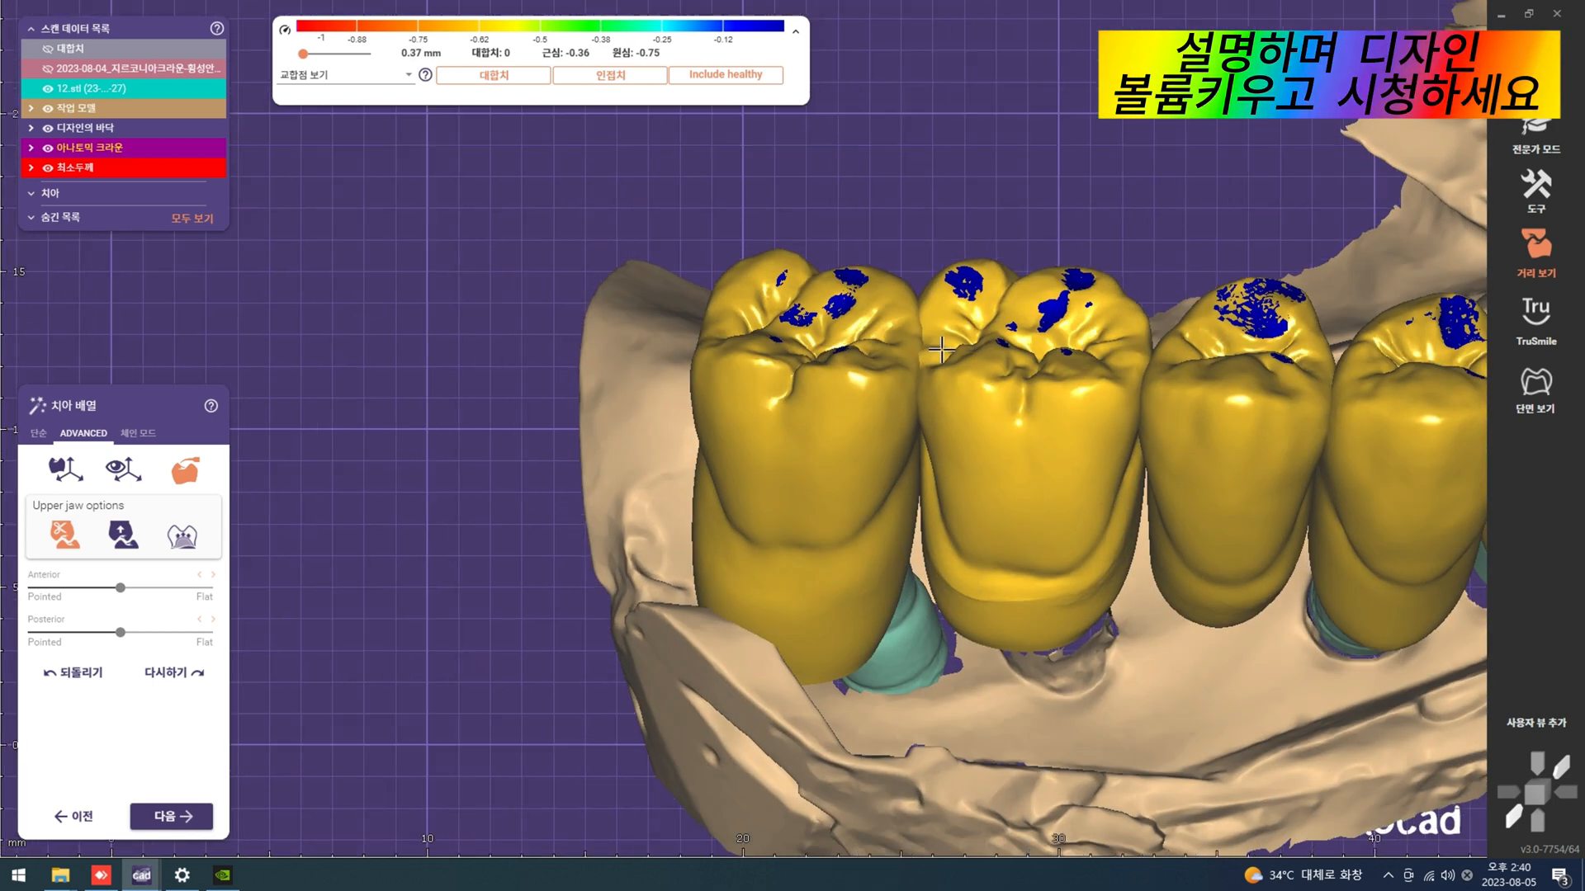
pyautogui.scroll(3, 942, 349)
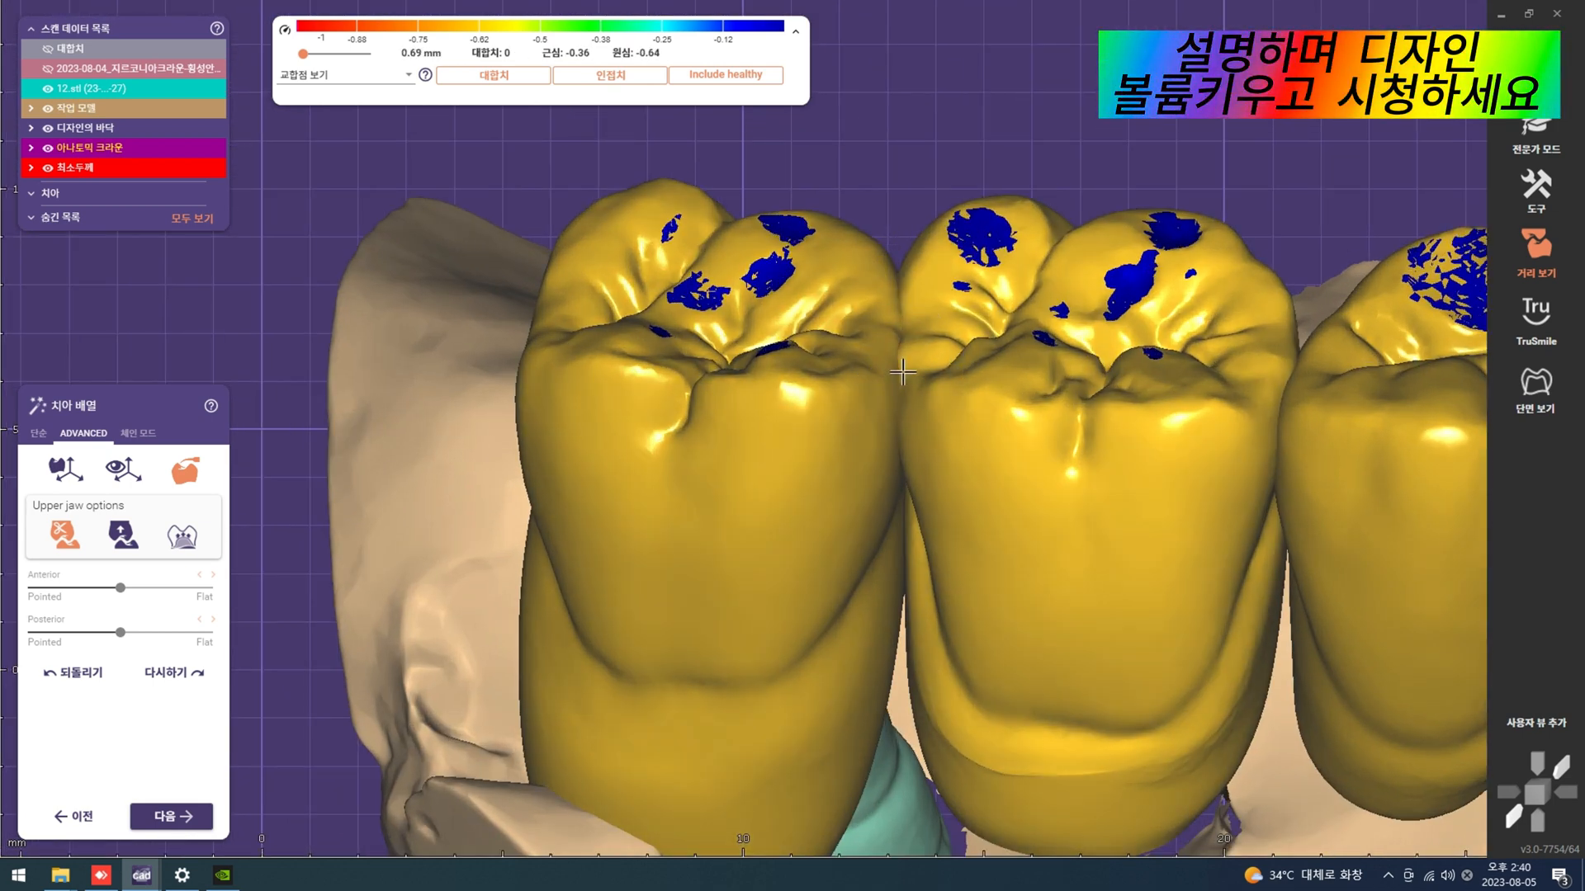
pyautogui.scroll(-5, 916, 369)
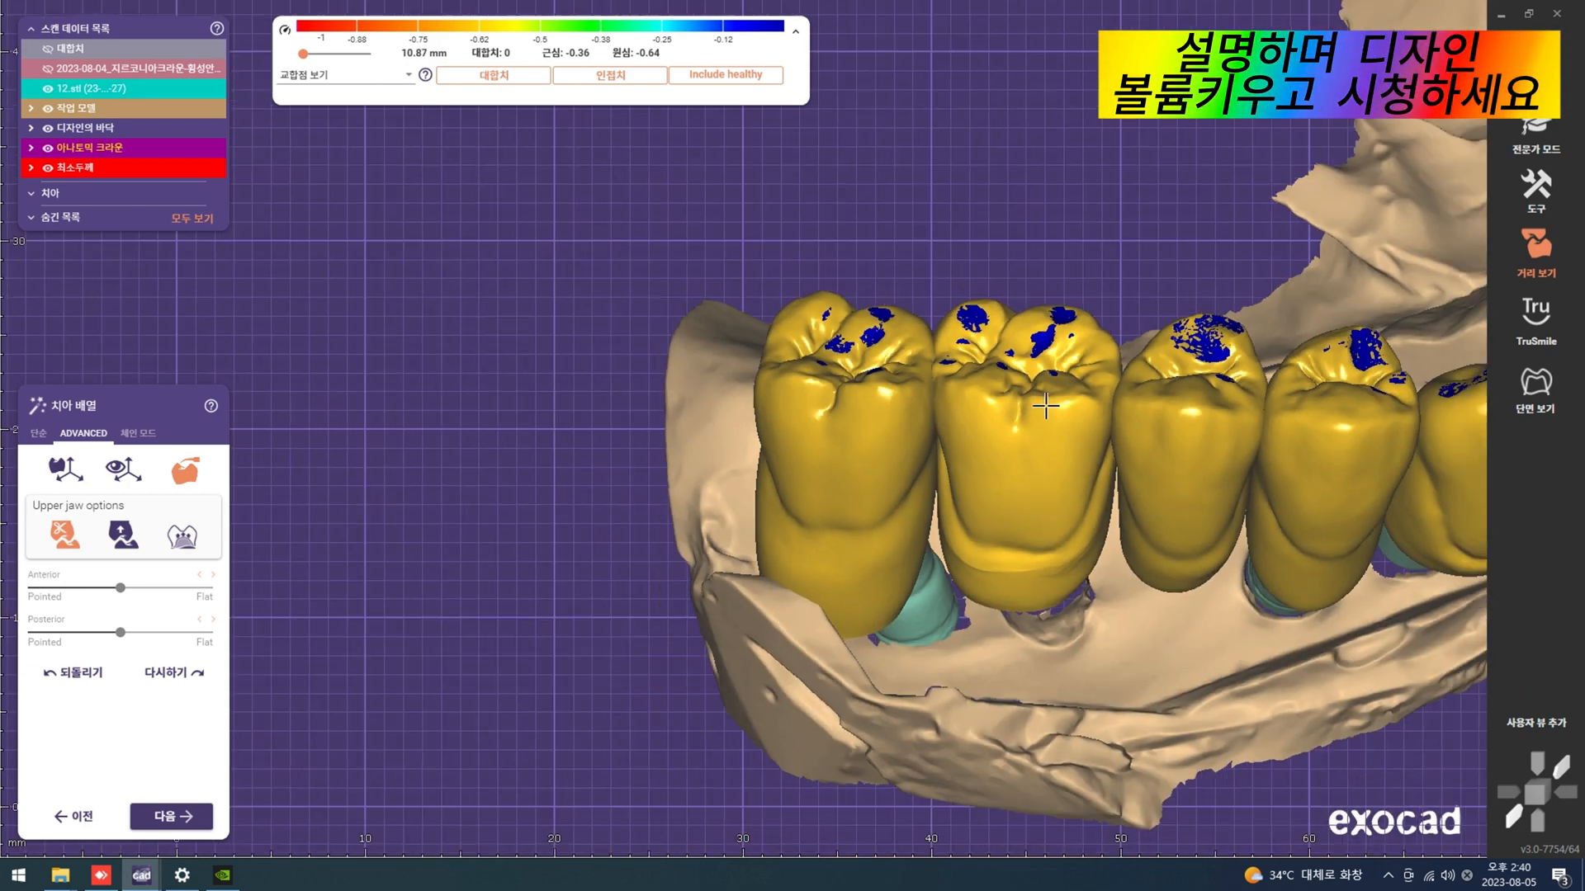
# Step: Inspect the crowns' contact marks and their fit on the abutments from the palatal side
pyautogui.scroll(-4, 1076, 386)
pyautogui.hotkey('ctrl', 'a')
pyautogui.moveTo(1077, 388); pyautogui.dragTo(1061, 454, button='right')
pyautogui.scroll(4, 943, 189)
pyautogui.scroll(2, 941, 189)
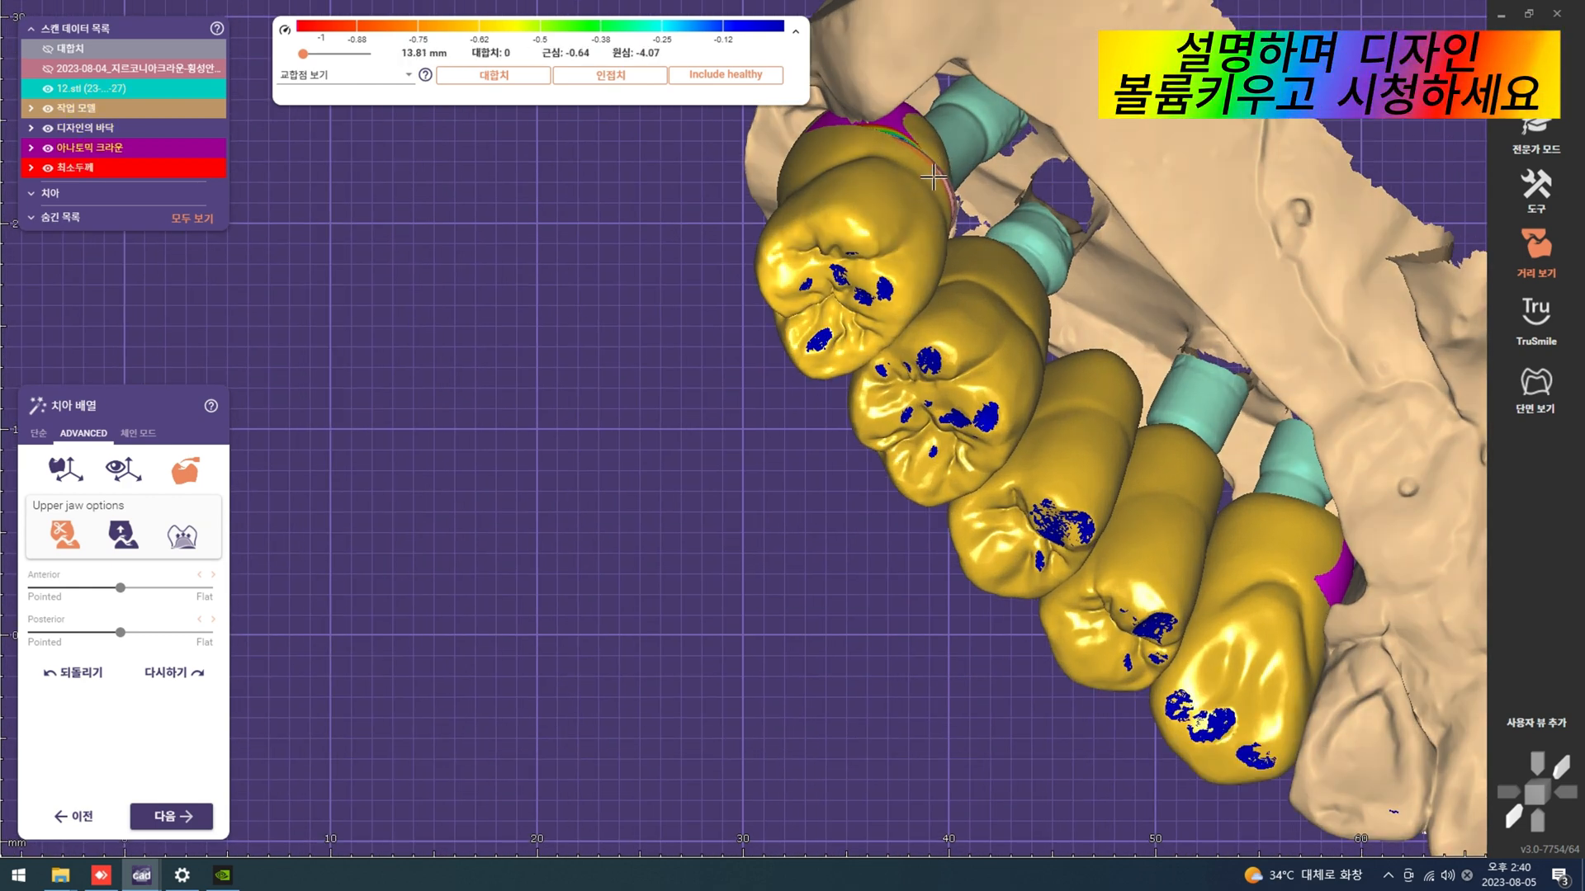
pyautogui.moveTo(954, 205); pyautogui.dragTo(982, 201, button='right')
pyautogui.scroll(-6, 1077, 216)
pyautogui.hotkey('ctrl', 'a')
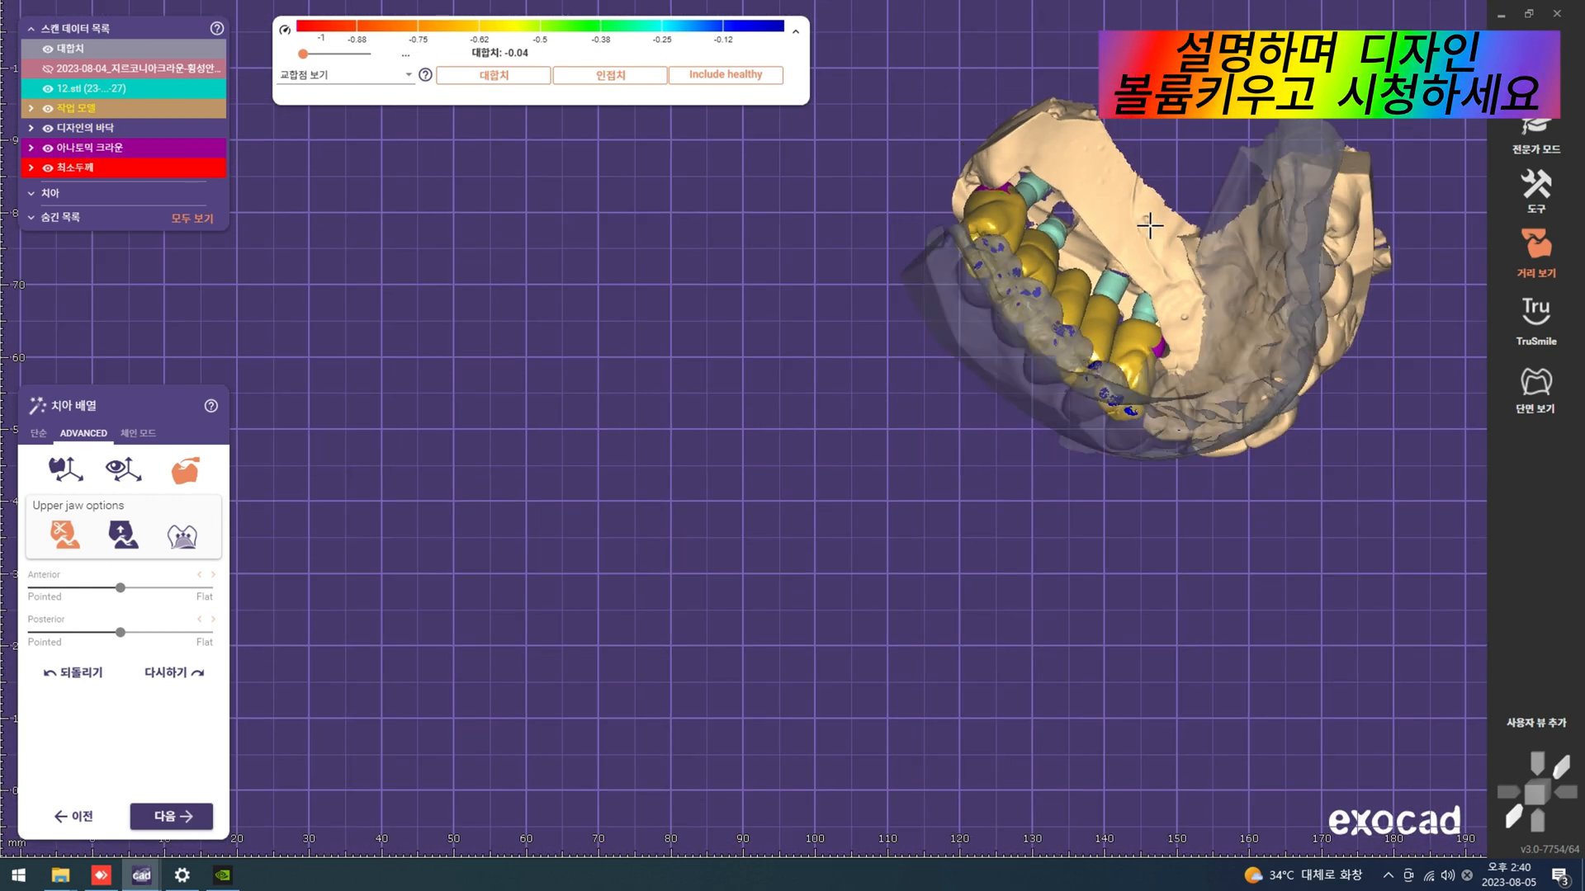
# Step: Examine the full arch and the canine crown's contact with its neighbouring tooth from the occlusal and palatal sides
pyautogui.moveTo(1150, 223); pyautogui.dragTo(883, 490, button='right')
pyautogui.moveTo(882, 490); pyautogui.dragTo(760, 511, button='middle')
pyautogui.moveTo(892, 489); pyautogui.dragTo(908, 727, button='right')
pyautogui.scroll(3, 893, 488)
pyautogui.keyDown('ctrl'); pyautogui.scroll(-3, 884, 433); pyautogui.keyUp('ctrl')
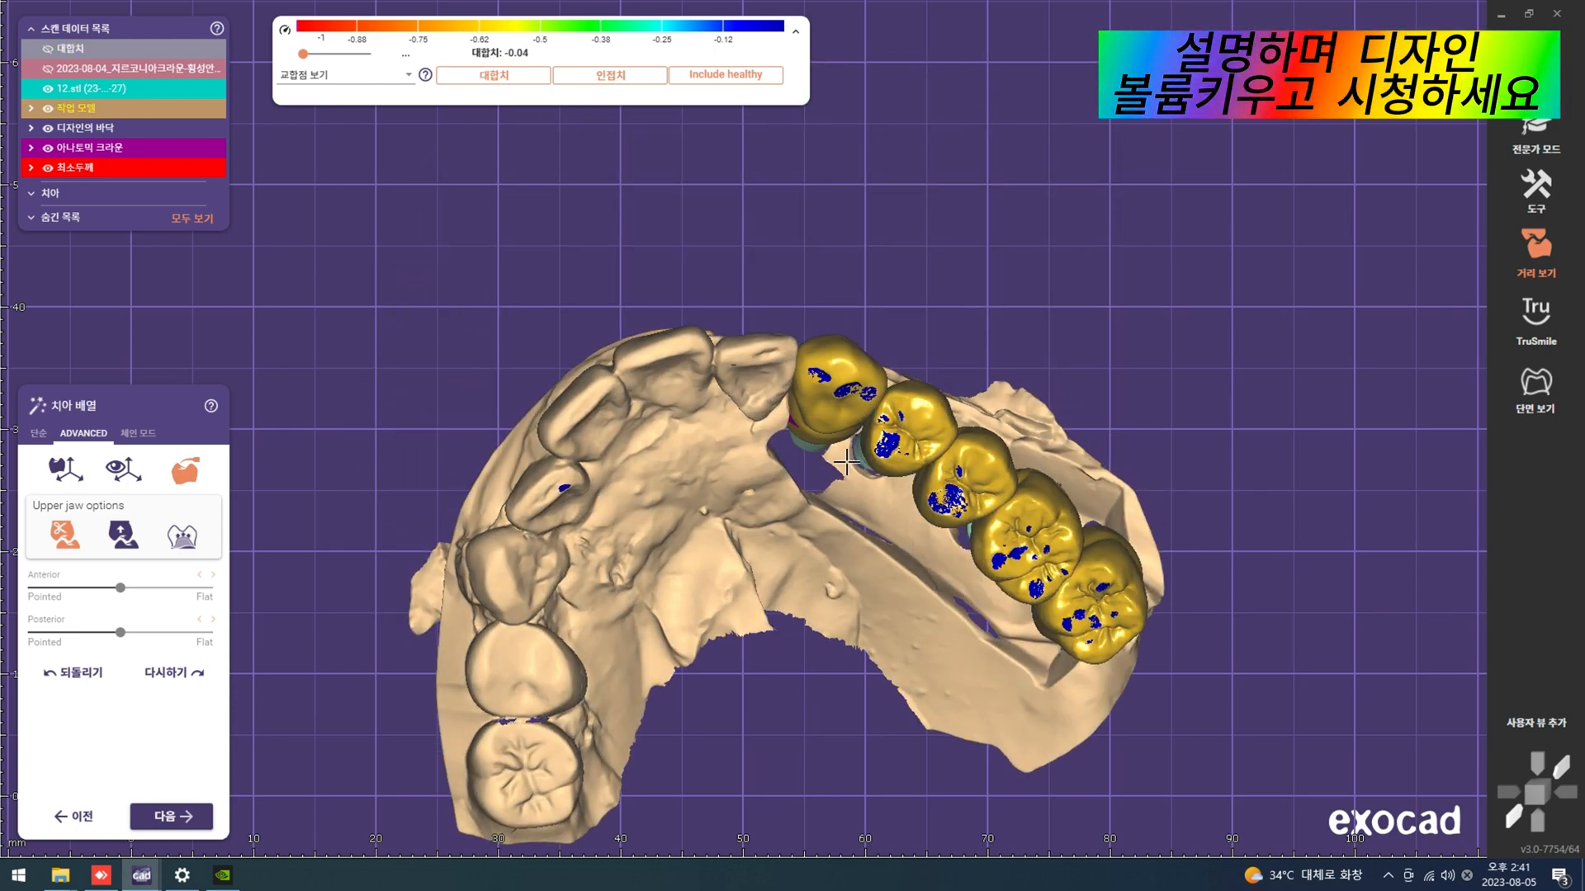
pyautogui.scroll(3, 810, 383)
pyautogui.moveTo(835, 373); pyautogui.dragTo(842, 569, button='right')
pyautogui.keyDown('ctrl'); pyautogui.scroll(3, 849, 559); pyautogui.keyUp('ctrl')
pyautogui.scroll(3, 847, 562)
pyautogui.scroll(-3, 831, 585)
pyautogui.keyDown('ctrl'); pyautogui.scroll(-3, 831, 585); pyautogui.keyUp('ctrl')
pyautogui.keyDown('ctrl'); pyautogui.scroll(3, 875, 414); pyautogui.keyUp('ctrl')
pyautogui.scroll(-3, 875, 414)
pyautogui.keyDown('ctrl'); pyautogui.scroll(-3, 875, 414); pyautogui.keyUp('ctrl')
pyautogui.scroll(4, 842, 569)
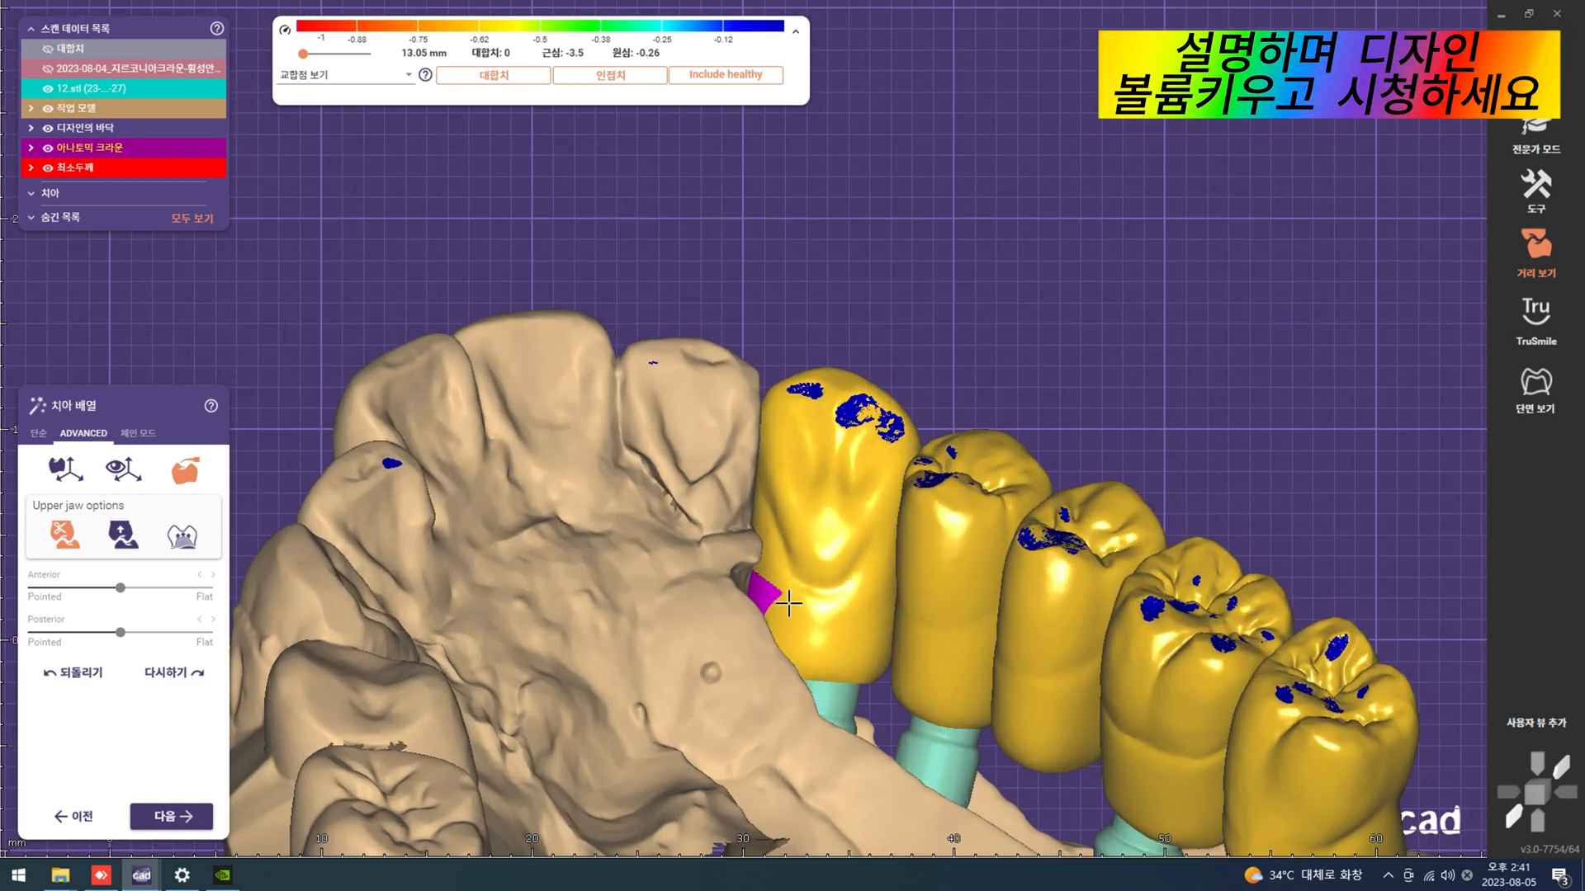
# Step: Check closely from the buccal side how the posterior crowns meet the opposing jaw
pyautogui.scroll(-5, 862, 601)
pyautogui.moveTo(974, 651); pyautogui.dragTo(843, 667, button='right')
pyautogui.scroll(-2, 1076, 529)
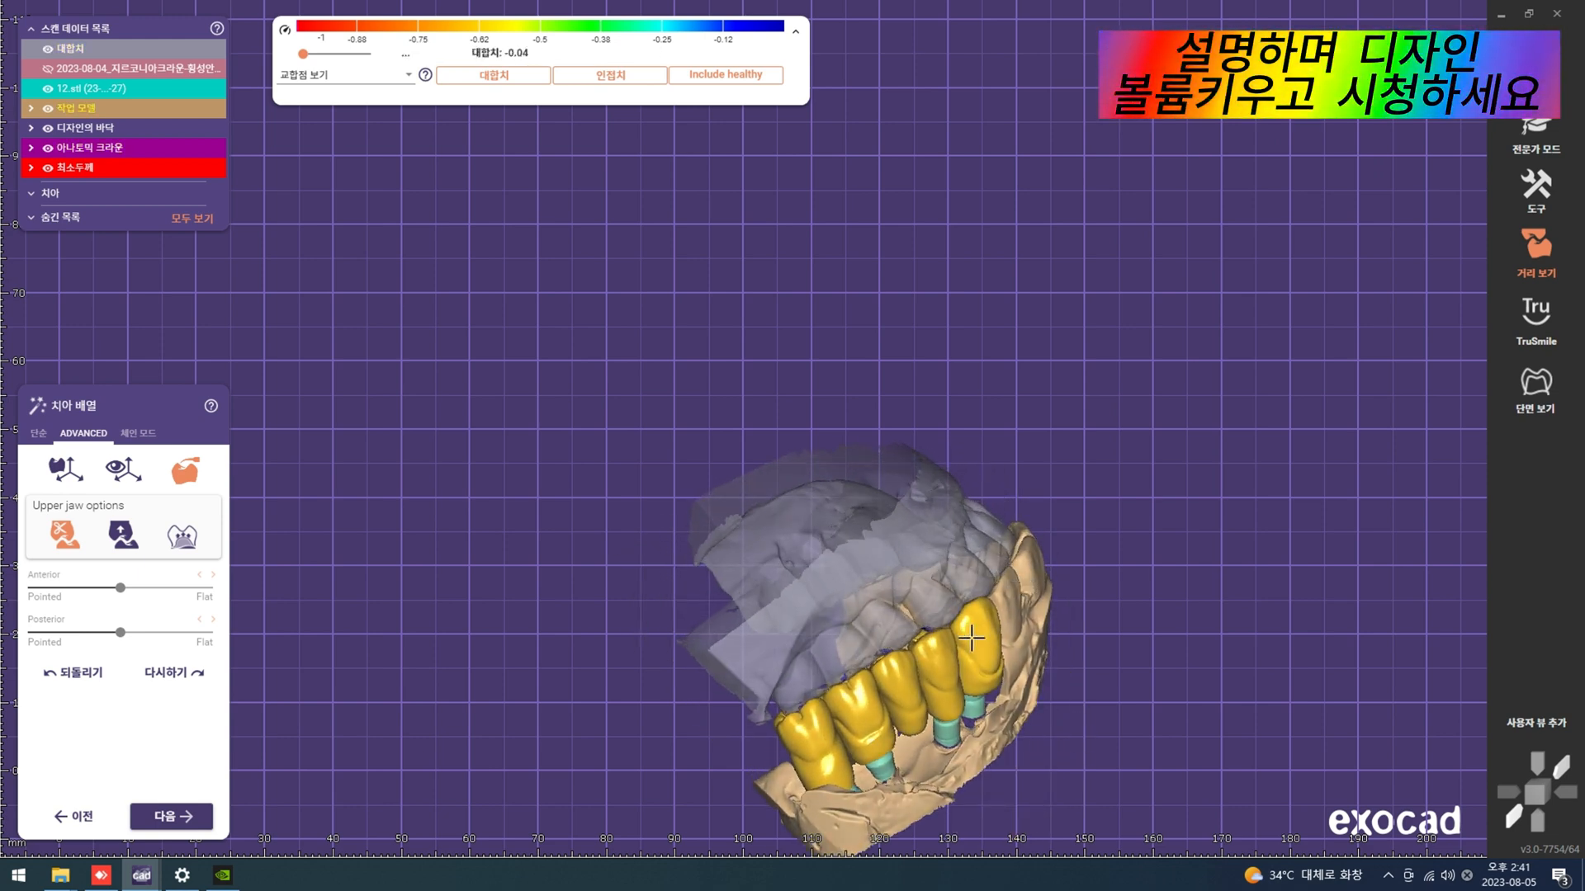
pyautogui.scroll(4, 844, 667)
pyautogui.scroll(4, 843, 667)
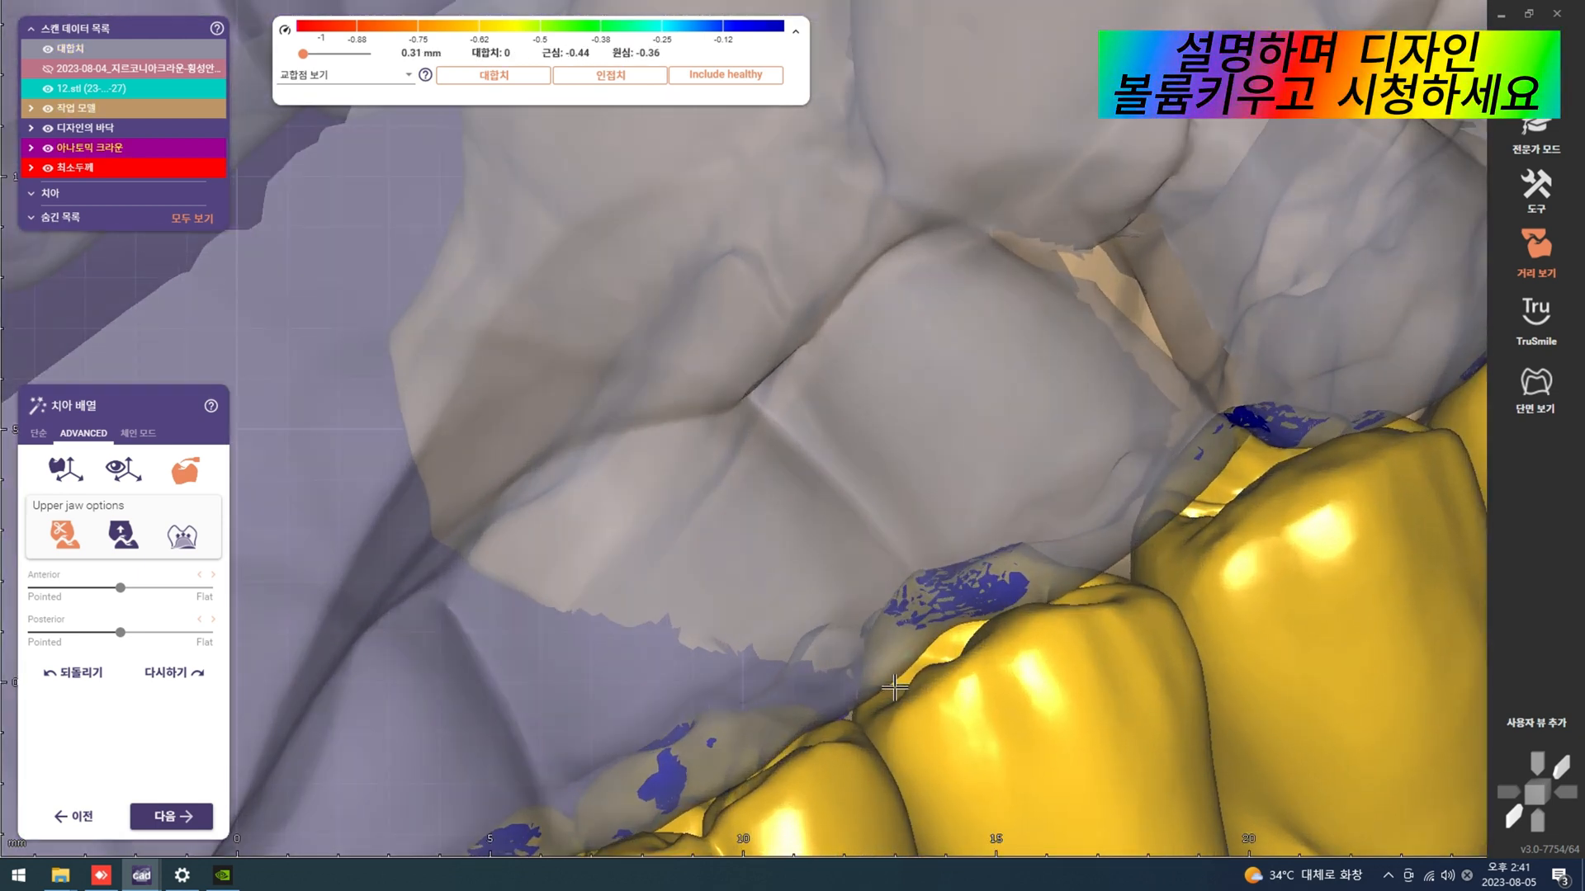
pyautogui.scroll(1, 894, 677)
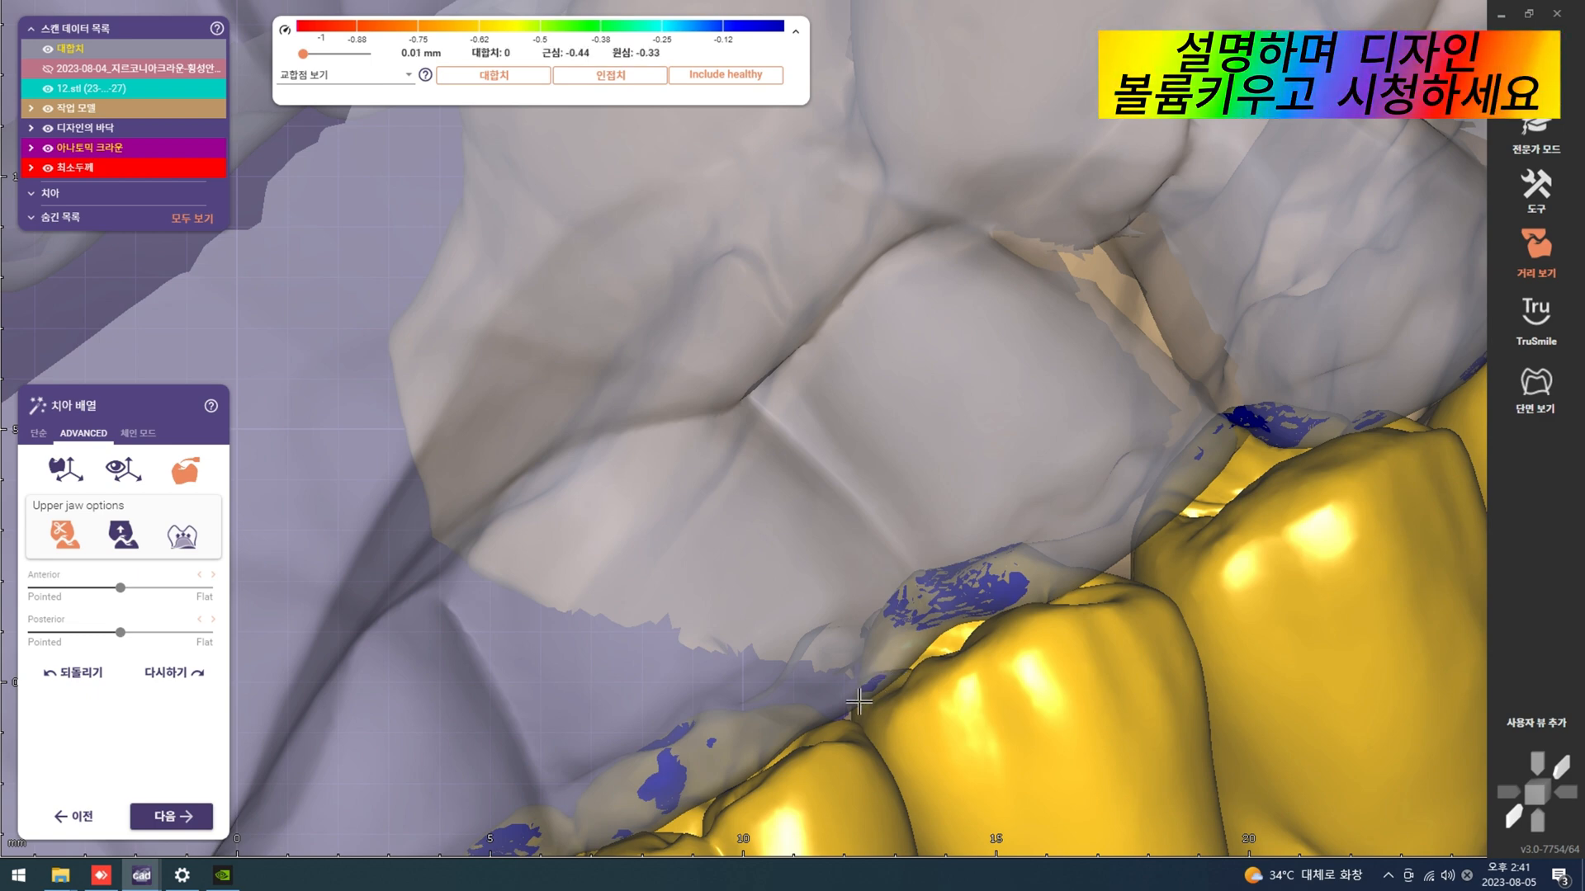
# Step: Finish arranging the crowns and continue to the freeform shaping stage
pyautogui.keyDown('ctrl'); pyautogui.scroll(-3, 821, 721); pyautogui.keyUp('ctrl')
pyautogui.scroll(-5, 931, 718)
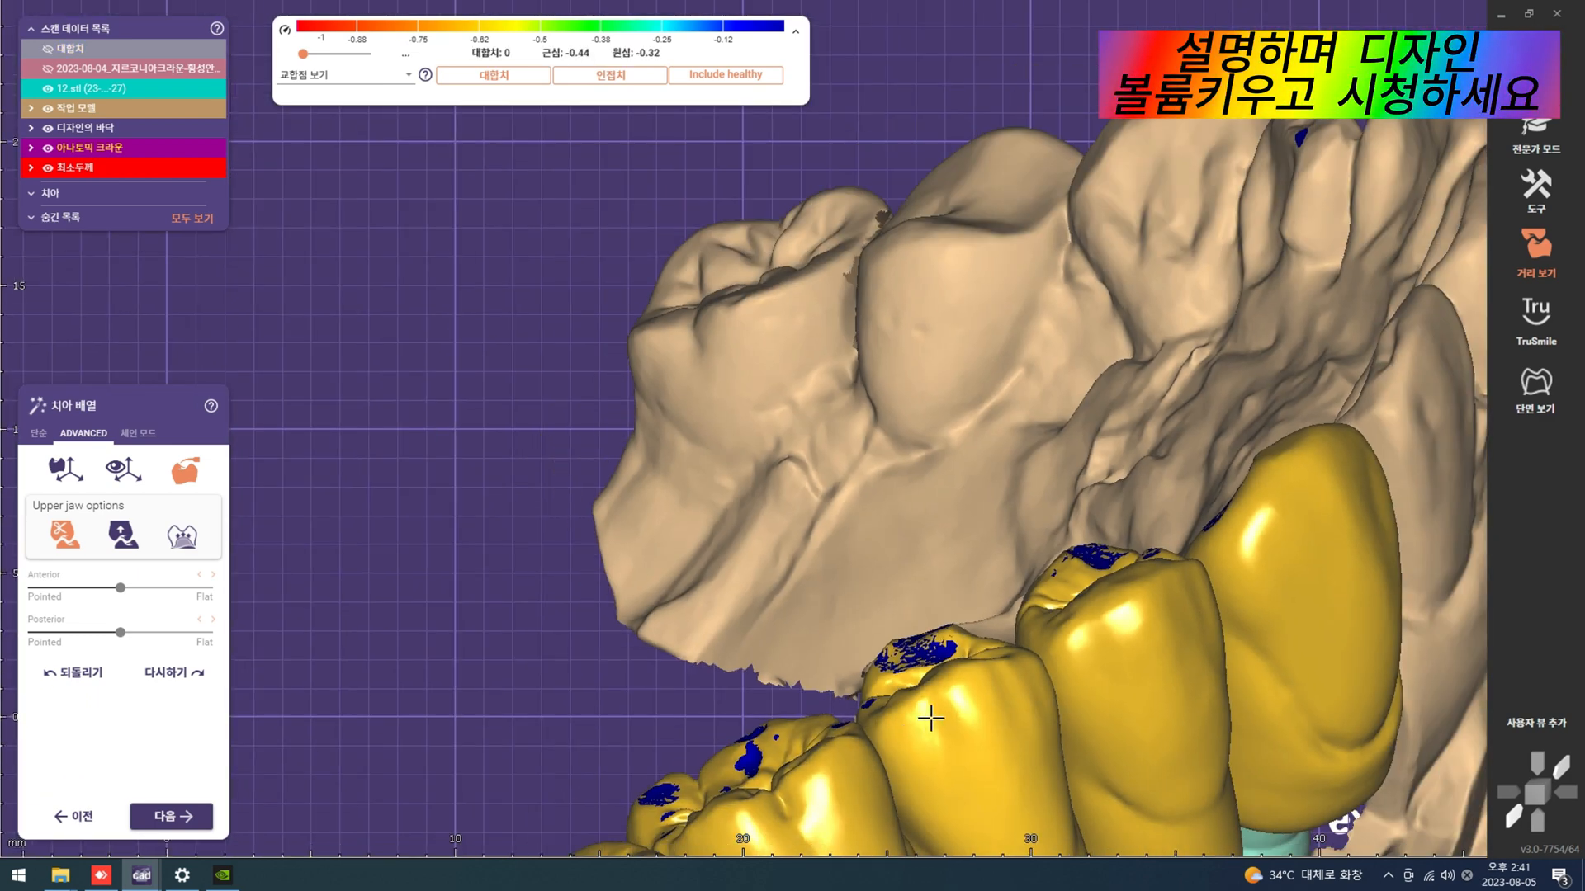
pyautogui.moveTo(974, 723); pyautogui.dragTo(949, 479, button='middle')
pyautogui.scroll(-3, 949, 479)
pyautogui.click(204, 817)
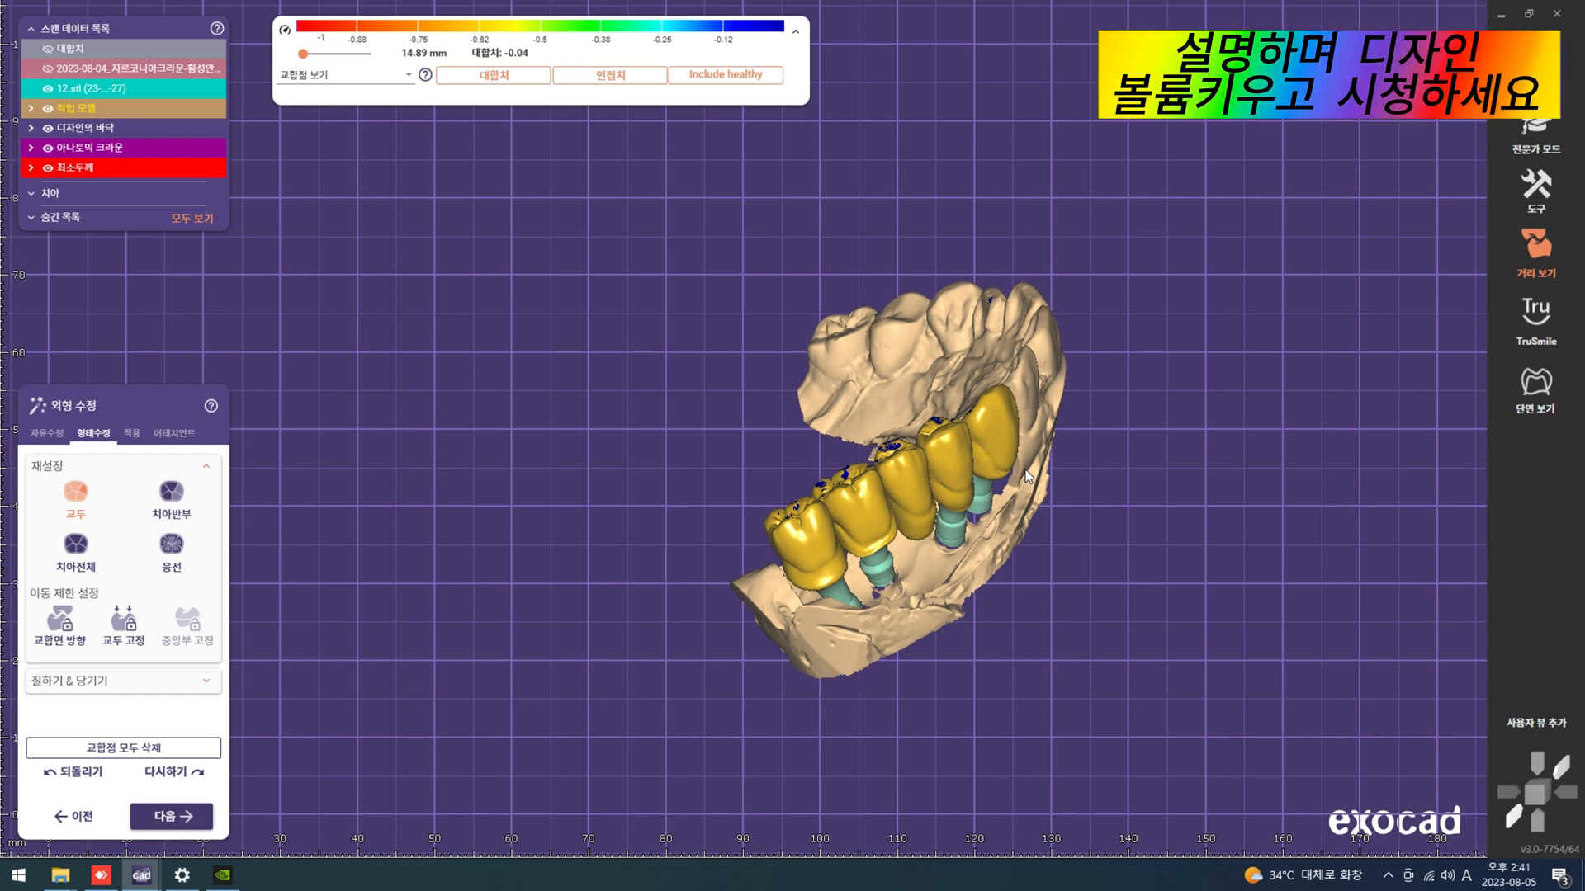
# Step: Inspect from the distal side how the crowns meet the opposing jaw, with the working model hidden
pyautogui.moveTo(1025, 476); pyautogui.dragTo(1118, 590, button='right')
pyautogui.scroll(-3, 1081, 479)
pyautogui.press('a')
pyautogui.scroll(3, 1009, 418)
pyautogui.press('j')
pyautogui.scroll(3, 897, 452)
pyautogui.scroll(5, 896, 452)
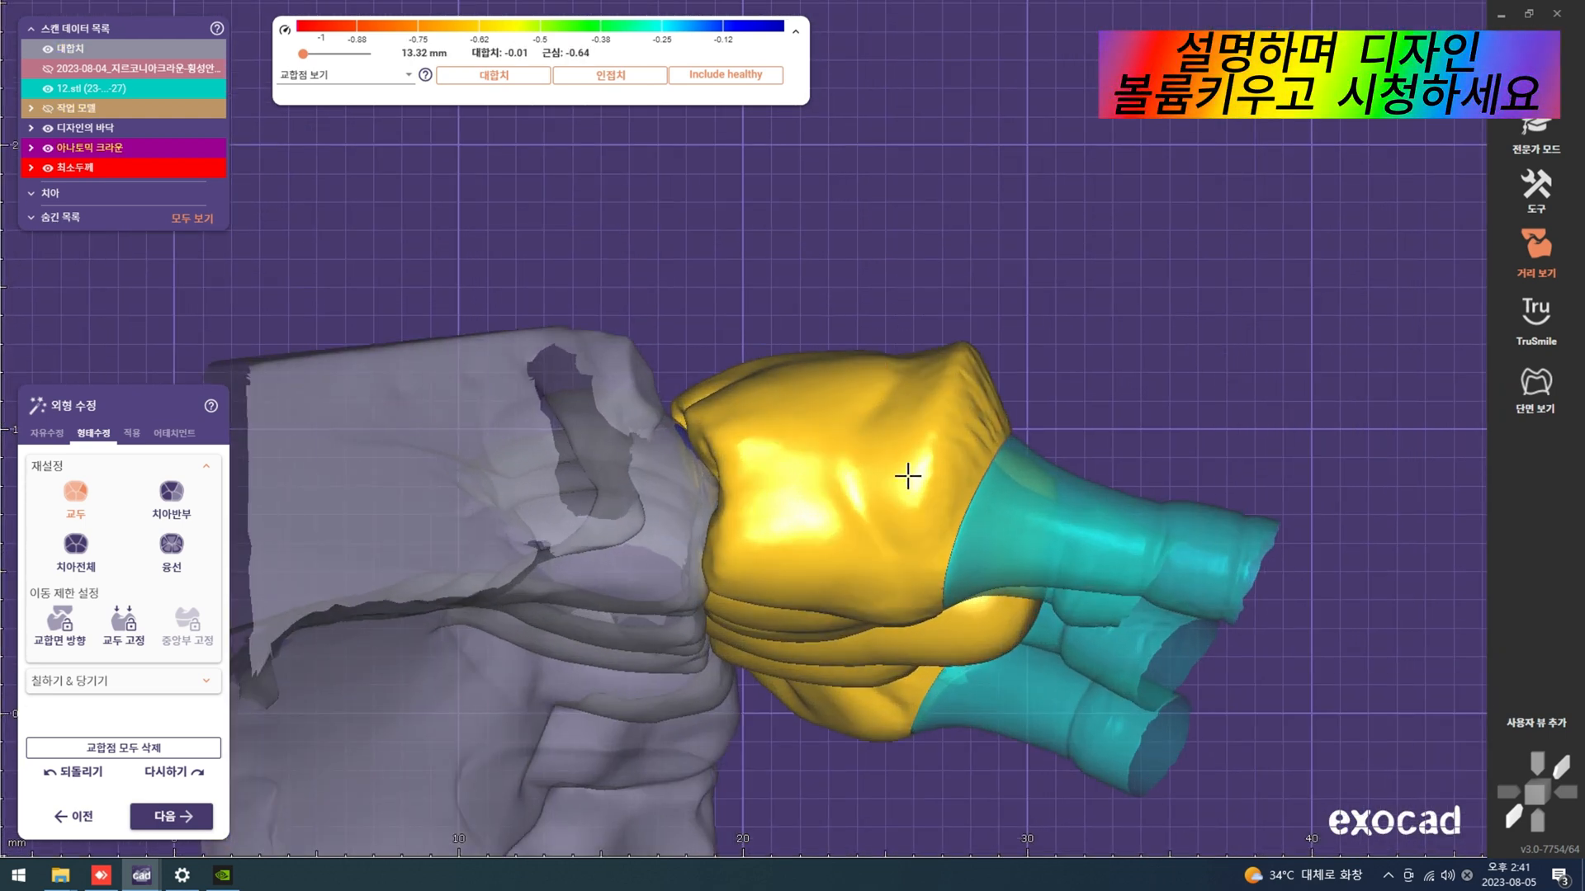
pyautogui.scroll(-8, 909, 470)
# Step: Examine the crowns from the buccal side with the pink scan shown, with and without the opposing jaw
pyautogui.moveTo(909, 470); pyautogui.dragTo(732, 558, button='right')
pyautogui.press('j')
pyautogui.press('g')
pyautogui.press('j')
pyautogui.scroll(5, 558, 674)
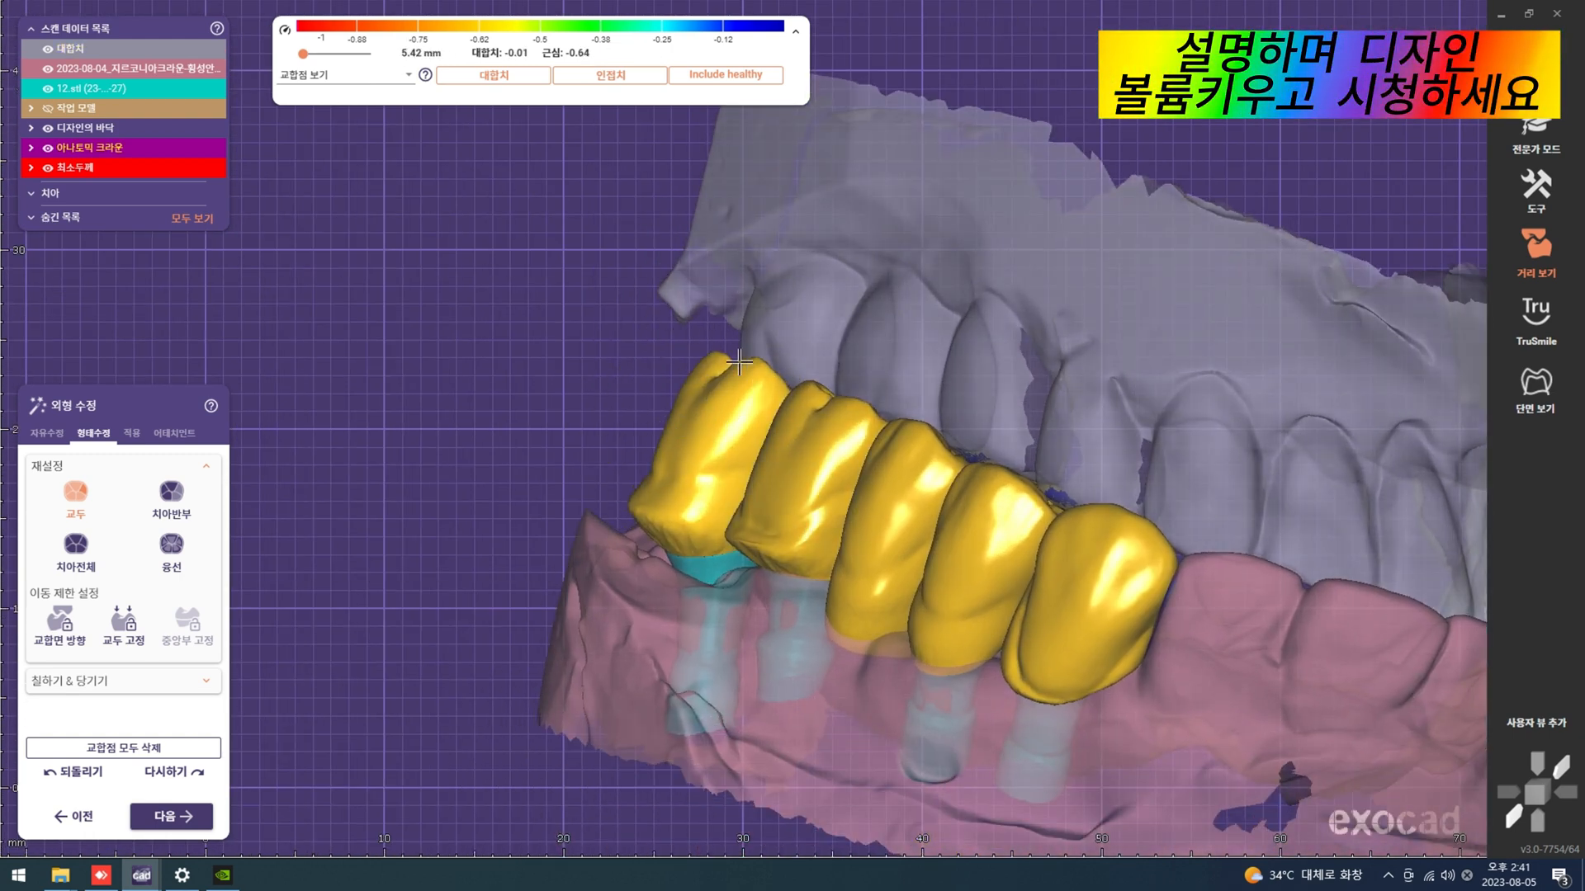
pyautogui.scroll(-4, 739, 361)
pyautogui.moveTo(739, 362); pyautogui.dragTo(795, 481, button='right')
pyautogui.scroll(3, 746, 464)
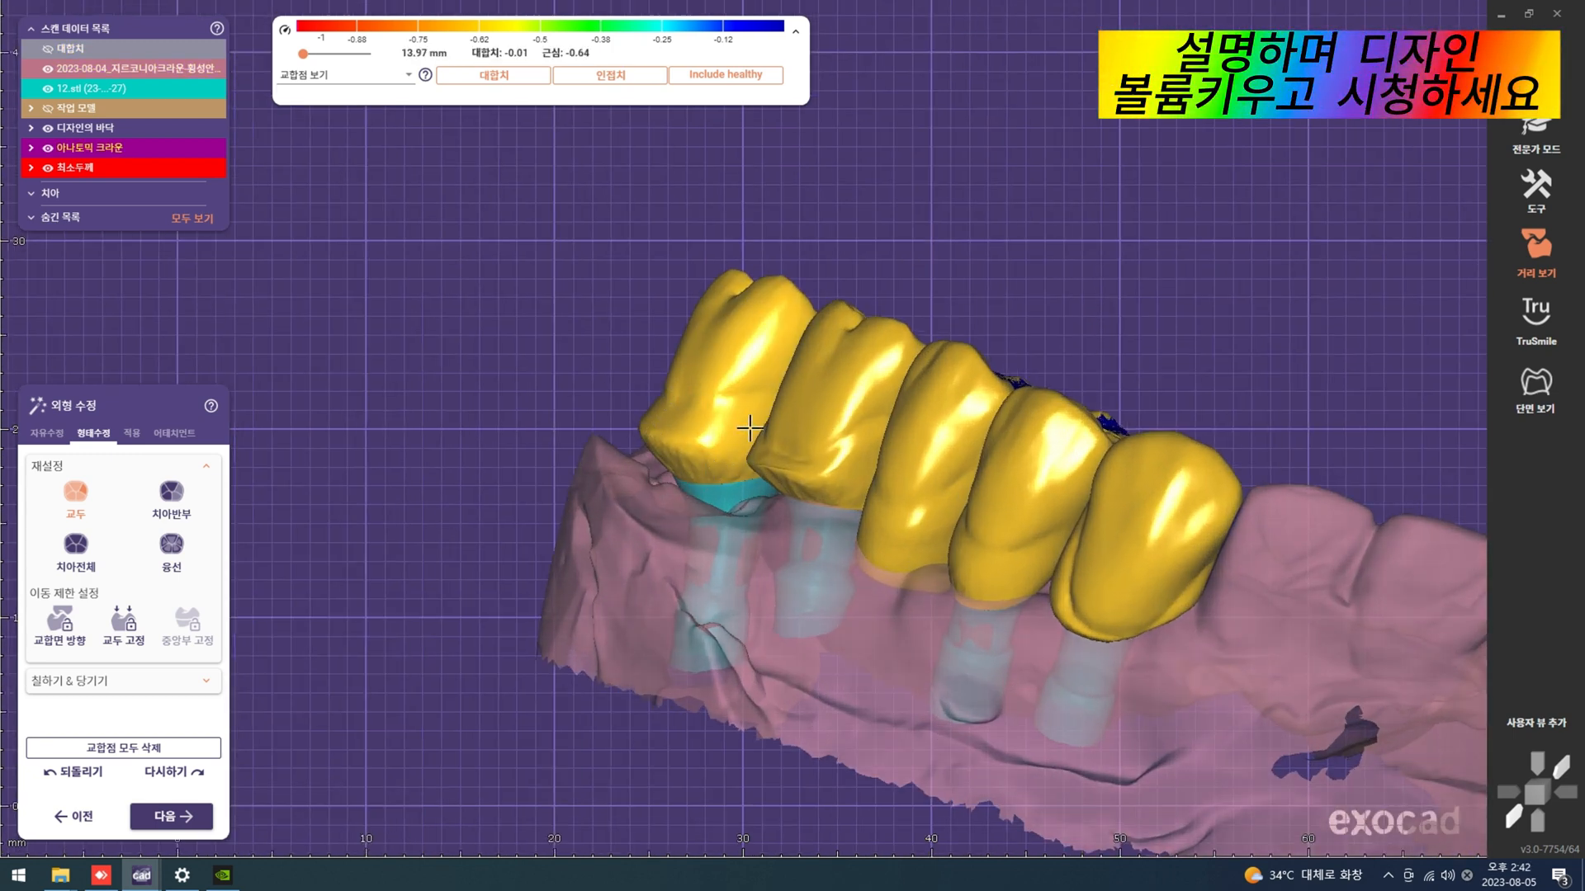
pyautogui.moveTo(758, 512); pyautogui.dragTo(739, 460, button='right')
# Step: Examine the crowns' alignment in the arch and their contact marks from the occlusal side
pyautogui.scroll(-3, 834, 445)
pyautogui.moveTo(961, 606); pyautogui.dragTo(1026, 517, button='right')
pyautogui.moveTo(1025, 517); pyautogui.dragTo(799, 478, button='middle')
pyautogui.scroll(-3, 798, 478)
pyautogui.moveTo(799, 478); pyautogui.dragTo(826, 491, button='right')
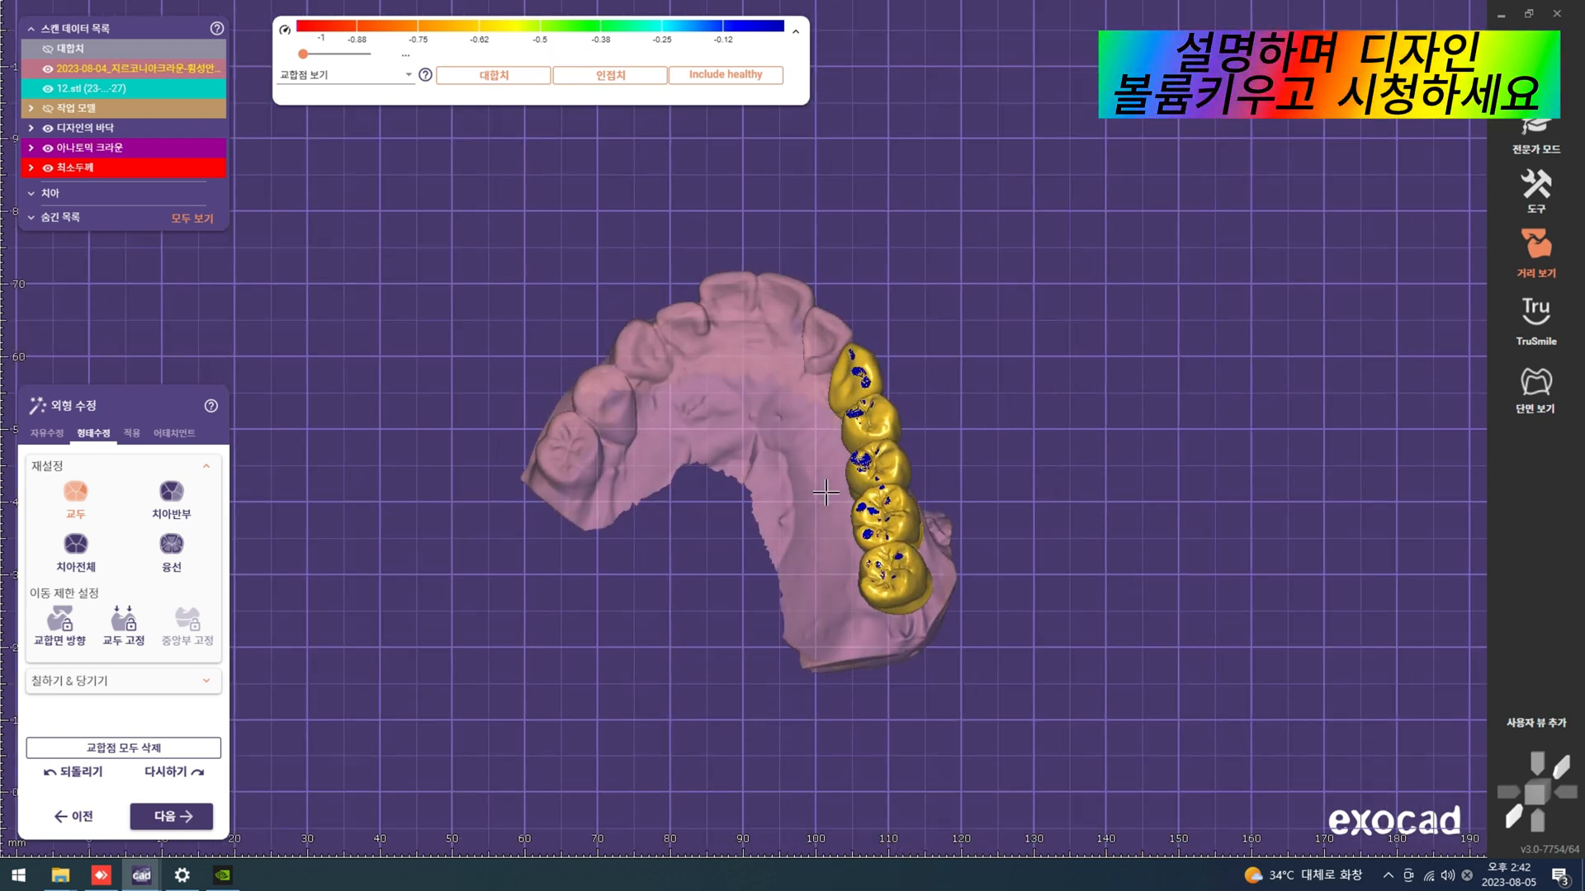
pyautogui.scroll(5, 975, 485)
pyautogui.scroll(-5, 979, 490)
pyautogui.scroll(-1, 979, 500)
pyautogui.moveTo(979, 492); pyautogui.dragTo(982, 501, button='right')
pyautogui.hotkey('ctrl', 'a')
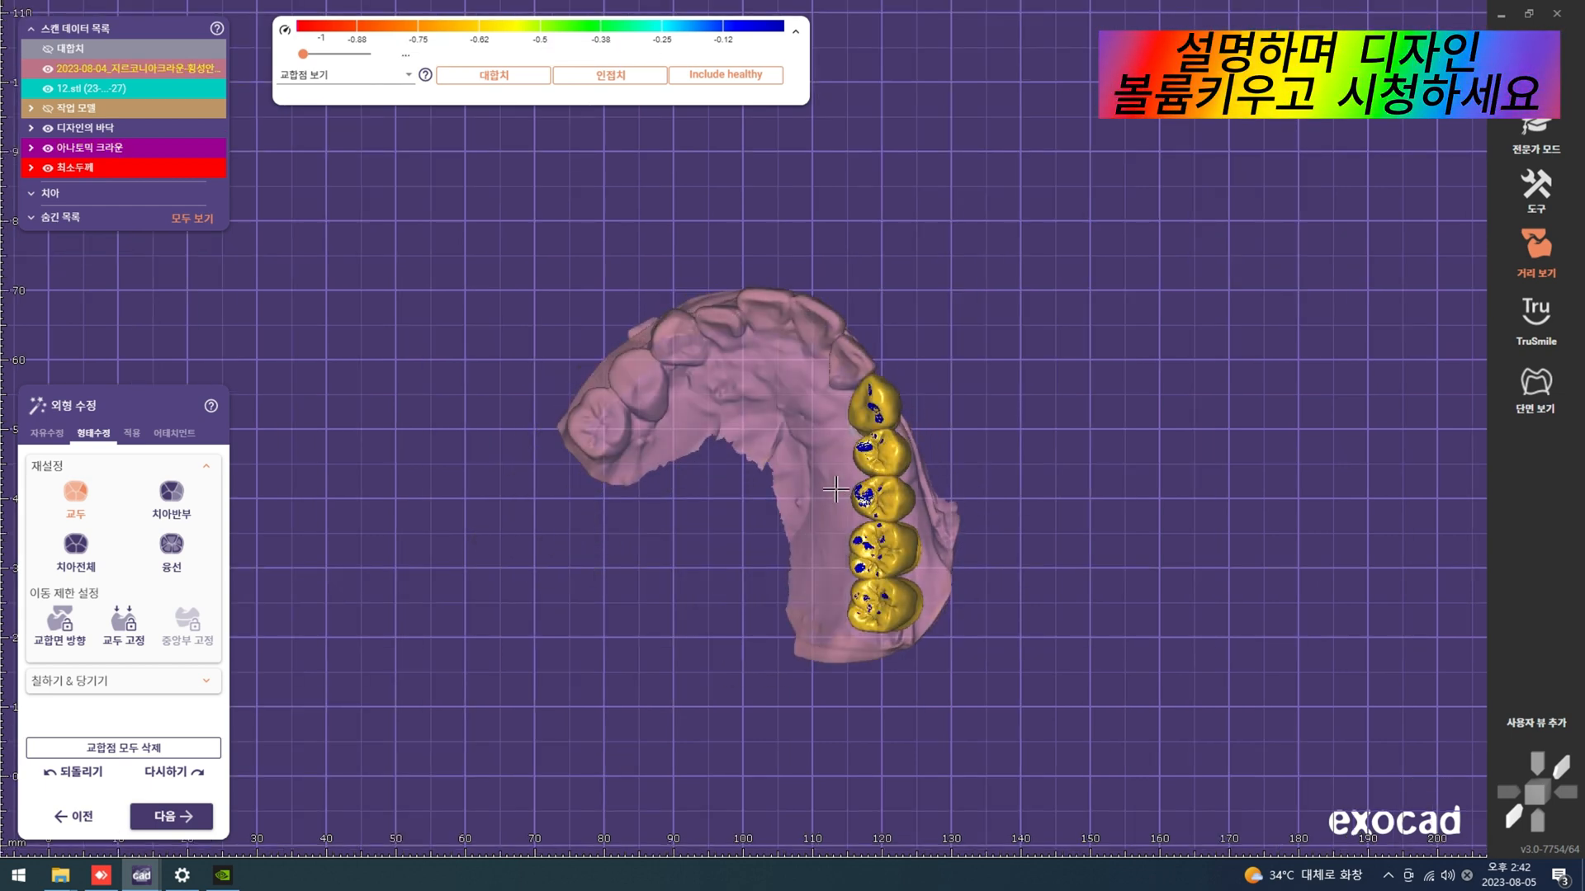
pyautogui.moveTo(814, 528); pyautogui.dragTo(926, 589, button='right')
pyautogui.scroll(3, 926, 588)
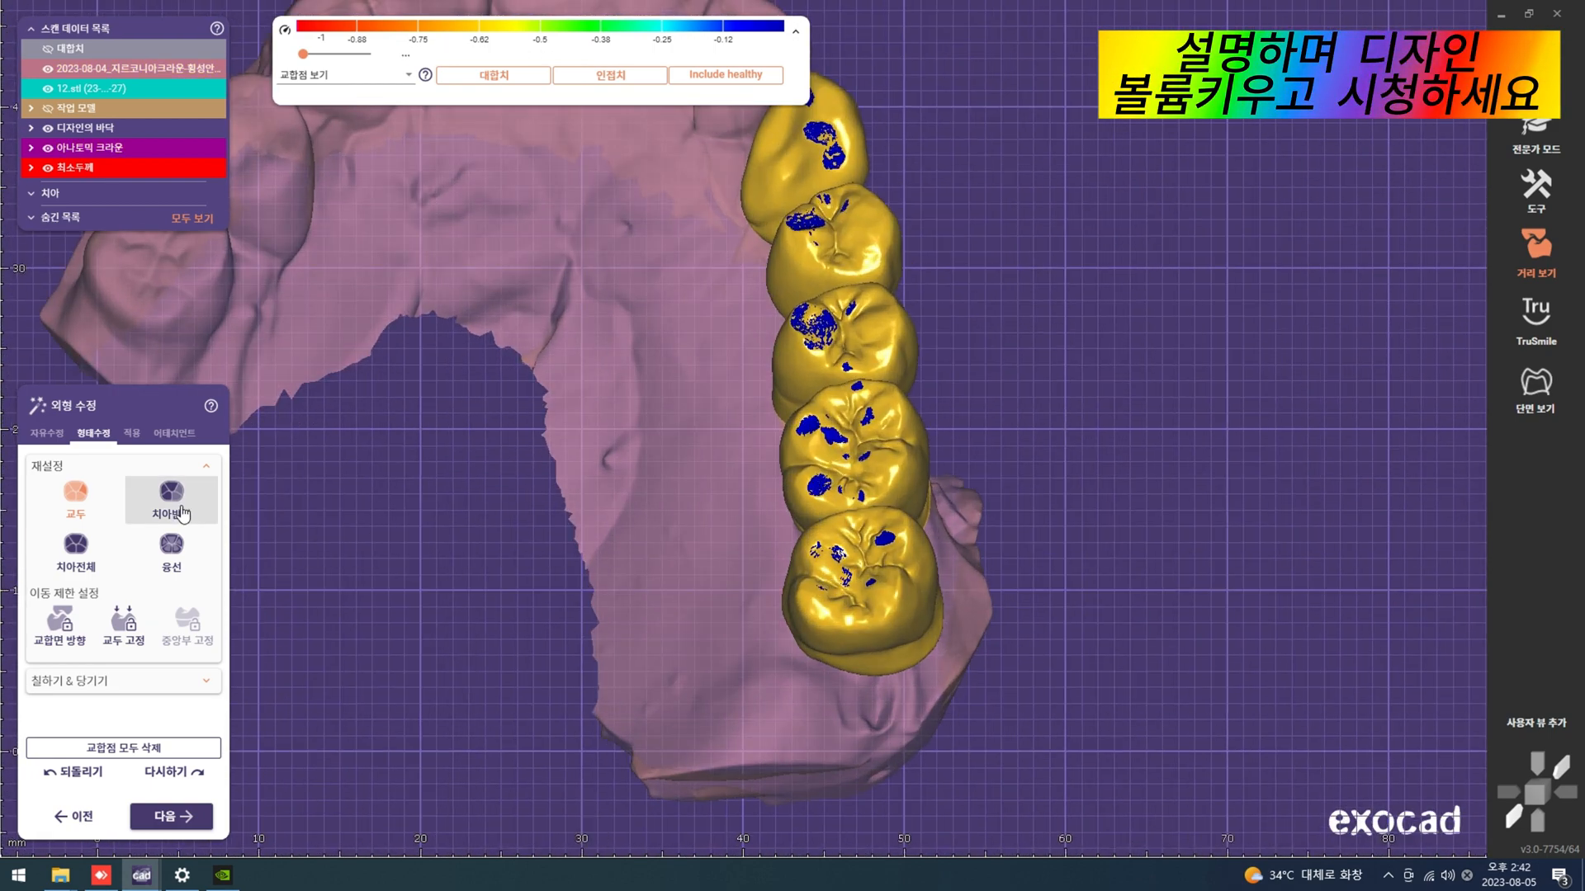
# Step: Adjust the rearmost molar crown's cusp shape and check it against the opposing jaw
pyautogui.click(172, 495)
pyautogui.click(104, 512)
pyautogui.scroll(3, 839, 553)
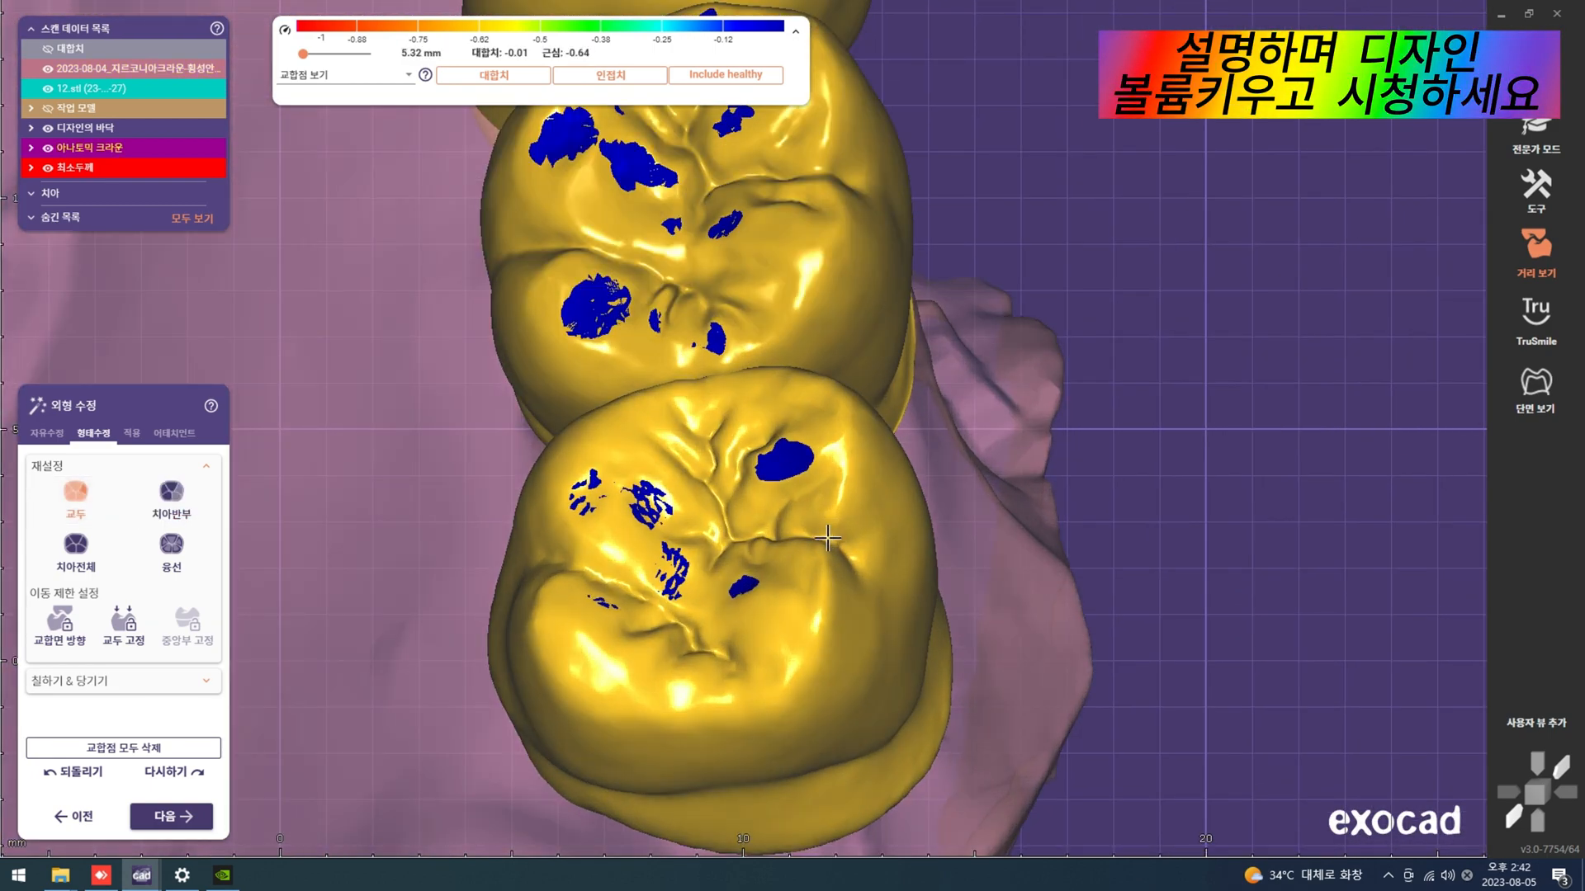
pyautogui.moveTo(826, 530); pyautogui.dragTo(874, 462, button='right')
pyautogui.scroll(-3, 856, 425)
pyautogui.scroll(2, 834, 528)
pyautogui.rightClick(828, 547)
pyautogui.click(823, 560)
pyautogui.scroll(-5, 819, 569)
pyautogui.hotkey('ctrl', 'a')
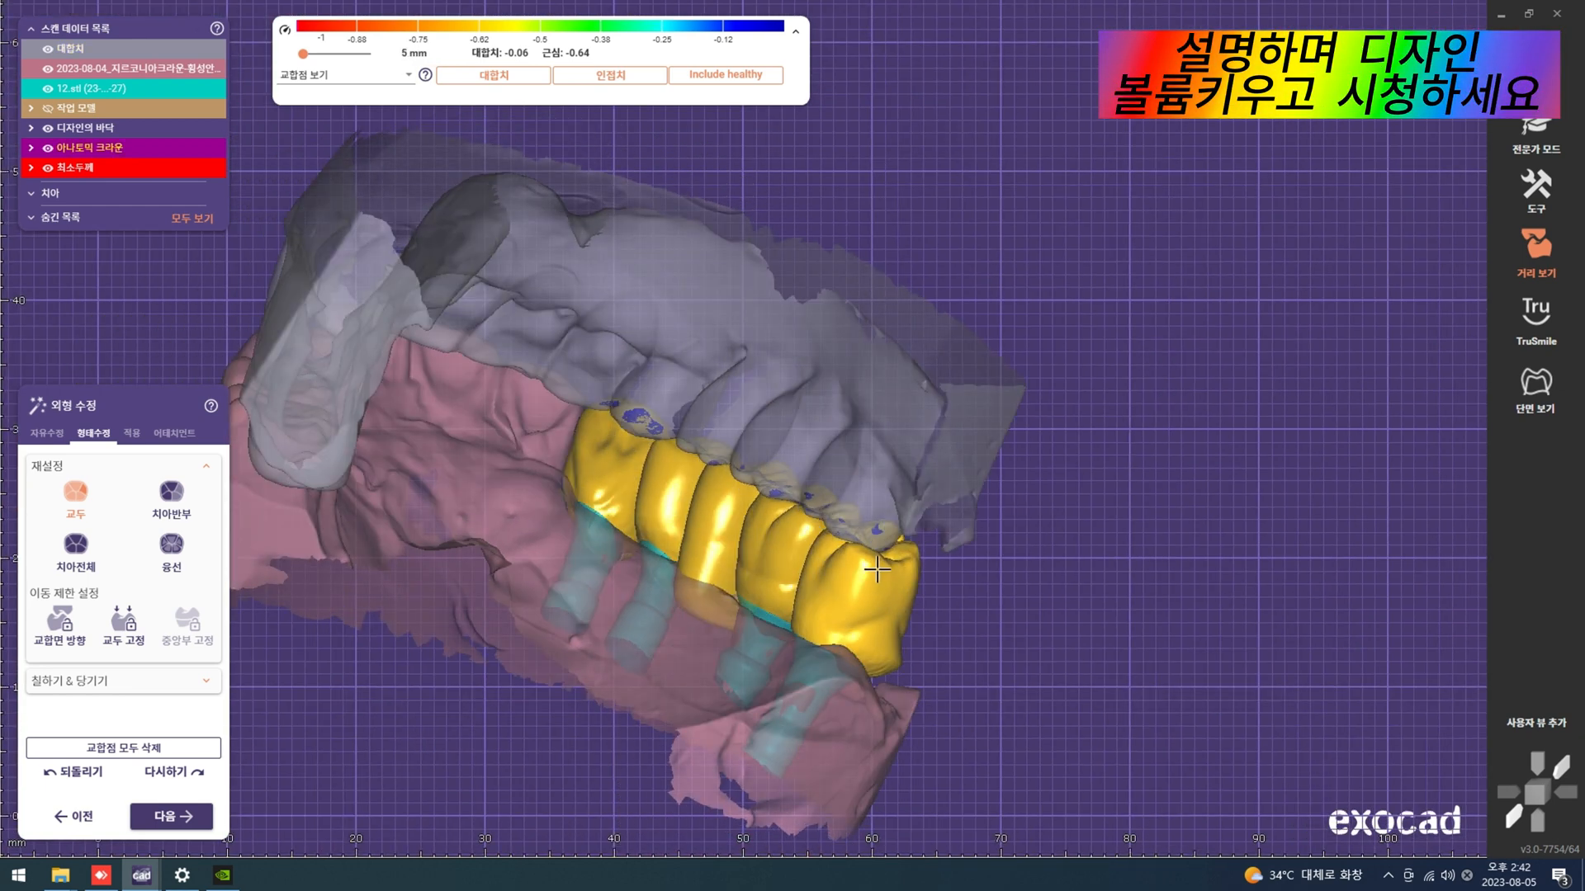
# Step: Adapt the pontic's base to the gingiva with a required distance of -0.5 mm and check the result from the buccal side
pyautogui.click(132, 435)
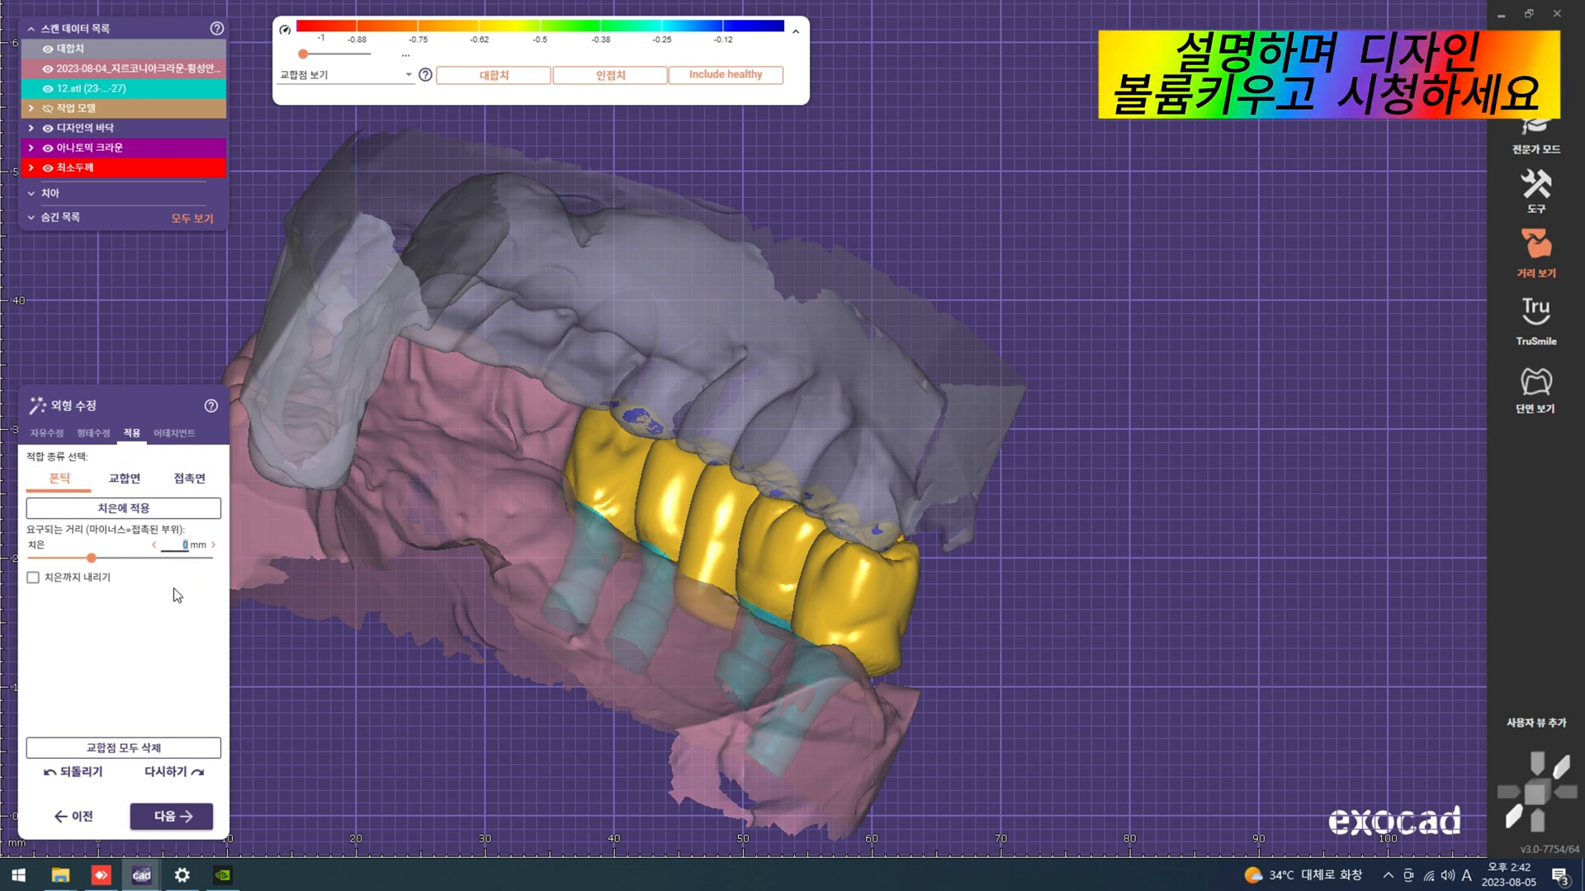
pyautogui.click(184, 513)
pyautogui.scroll(-4, 801, 521)
pyautogui.moveTo(801, 521); pyautogui.dragTo(601, 591, button='right')
pyautogui.scroll(5, 601, 591)
pyautogui.scroll(-1, 693, 566)
pyautogui.moveTo(661, 517); pyautogui.dragTo(718, 513, button='right')
pyautogui.scroll(-3, 693, 566)
pyautogui.press('a')
pyautogui.press('m')
pyautogui.press('m')
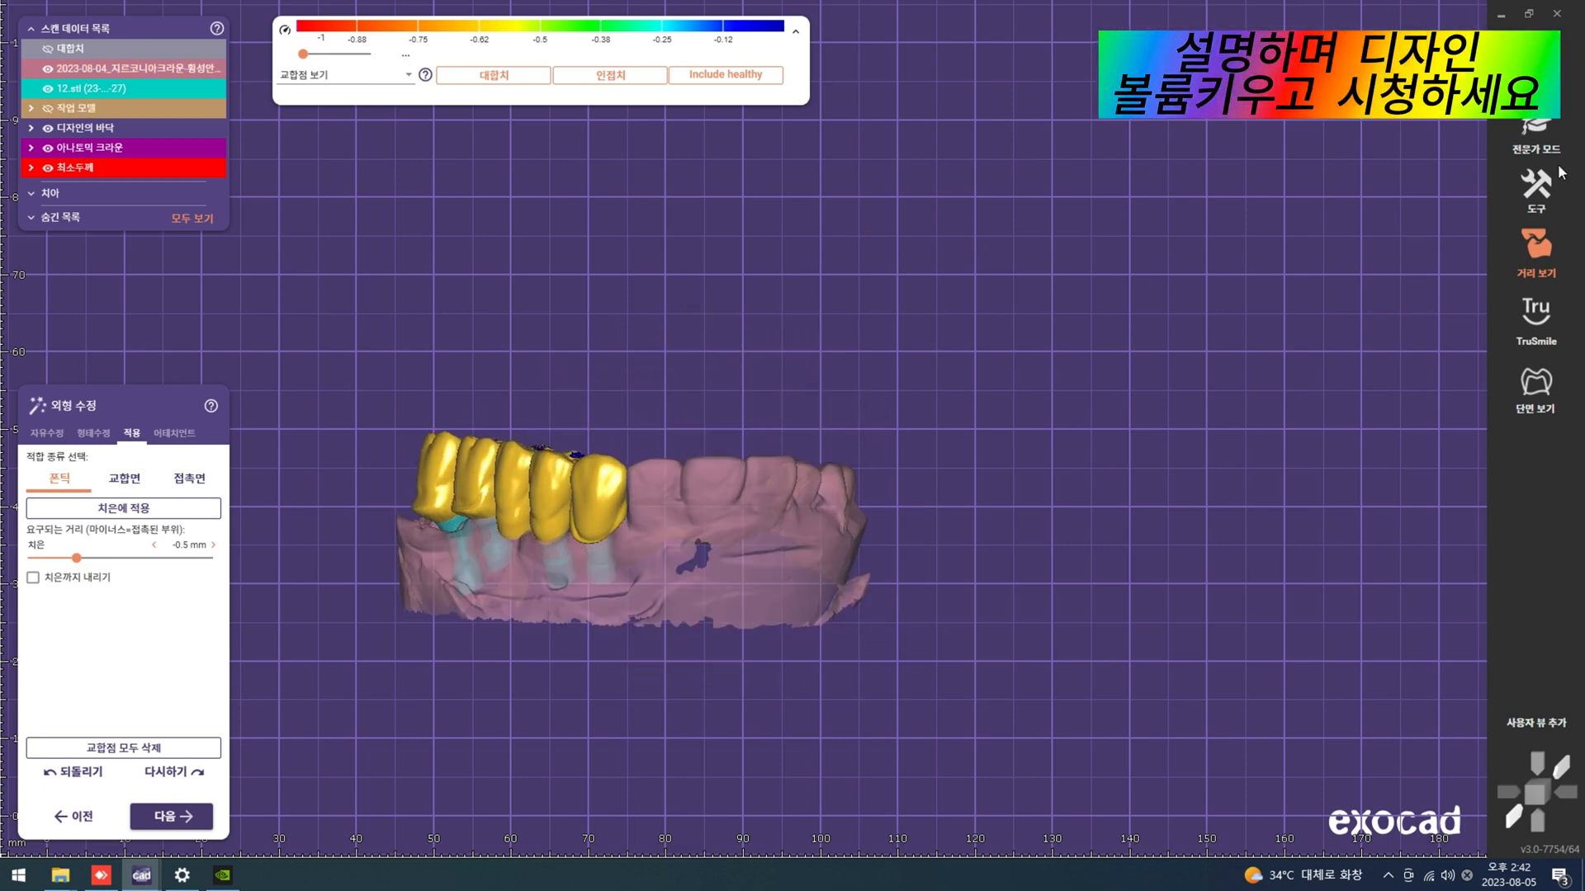
# Step: Open the connector design in expert mode, then return to the freeform shaping of the crowns
pyautogui.click(1538, 142)
pyautogui.rightClick(1030, 253)
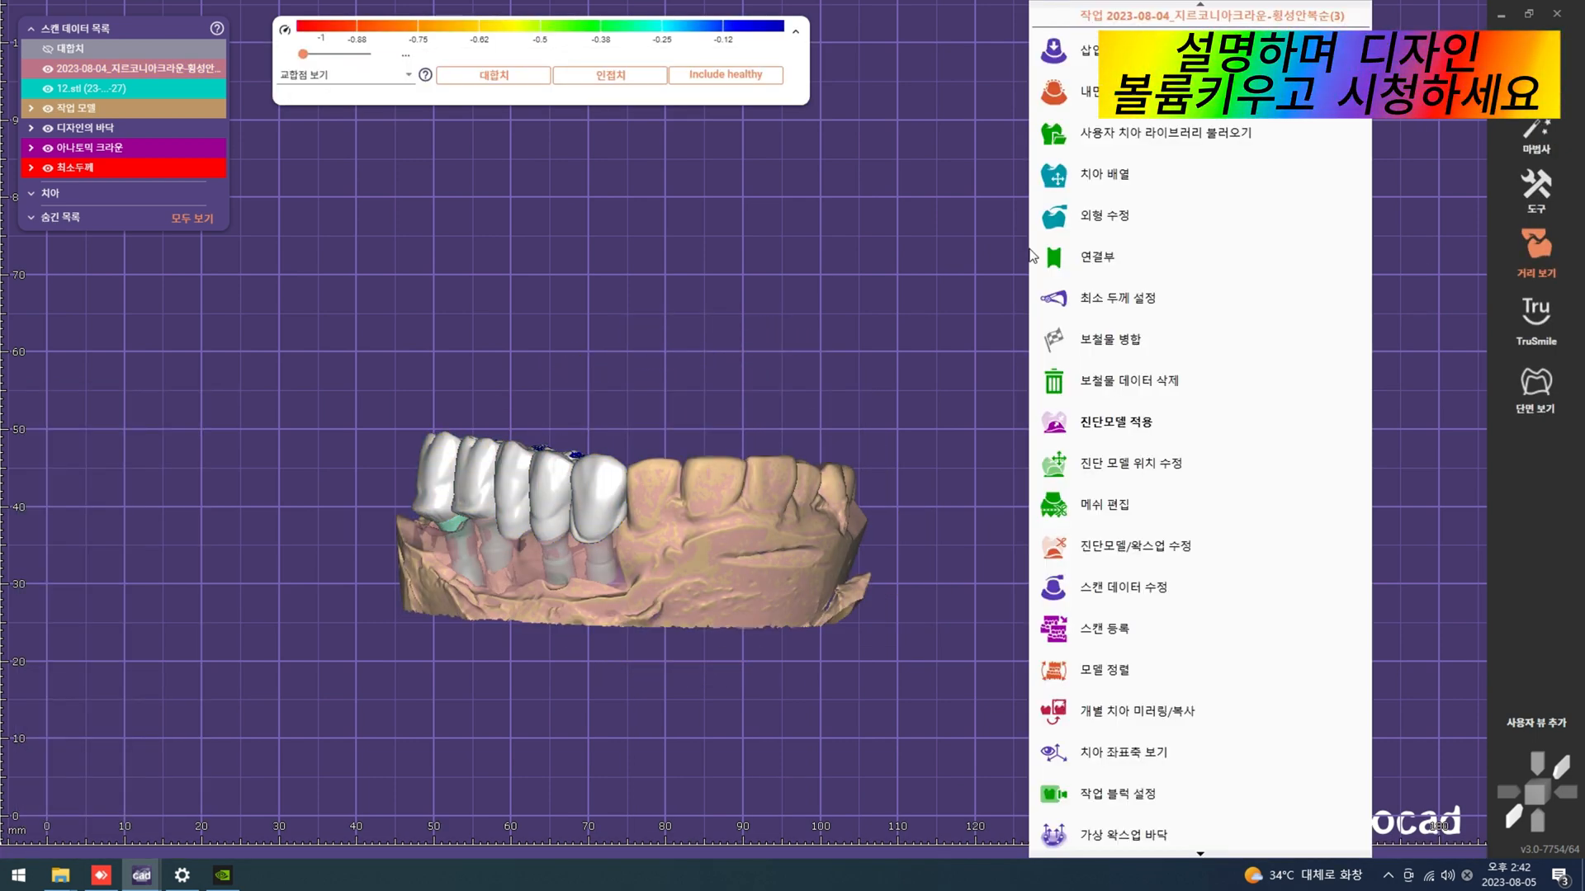
pyautogui.click(1041, 256)
pyautogui.click(330, 577)
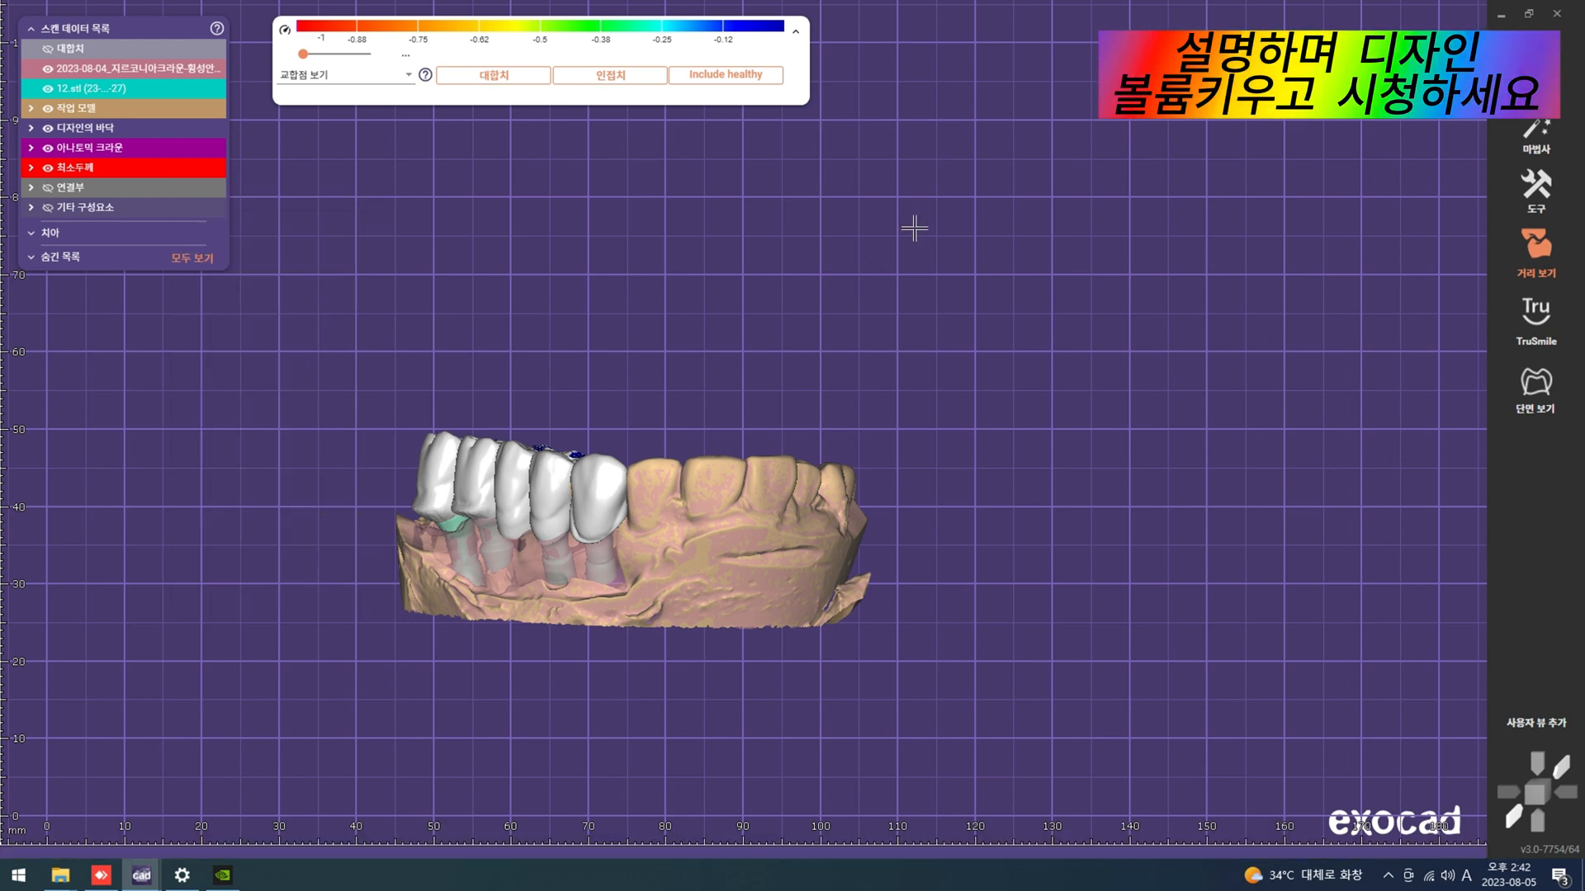
pyautogui.rightClick(934, 228)
pyautogui.click(1166, 212)
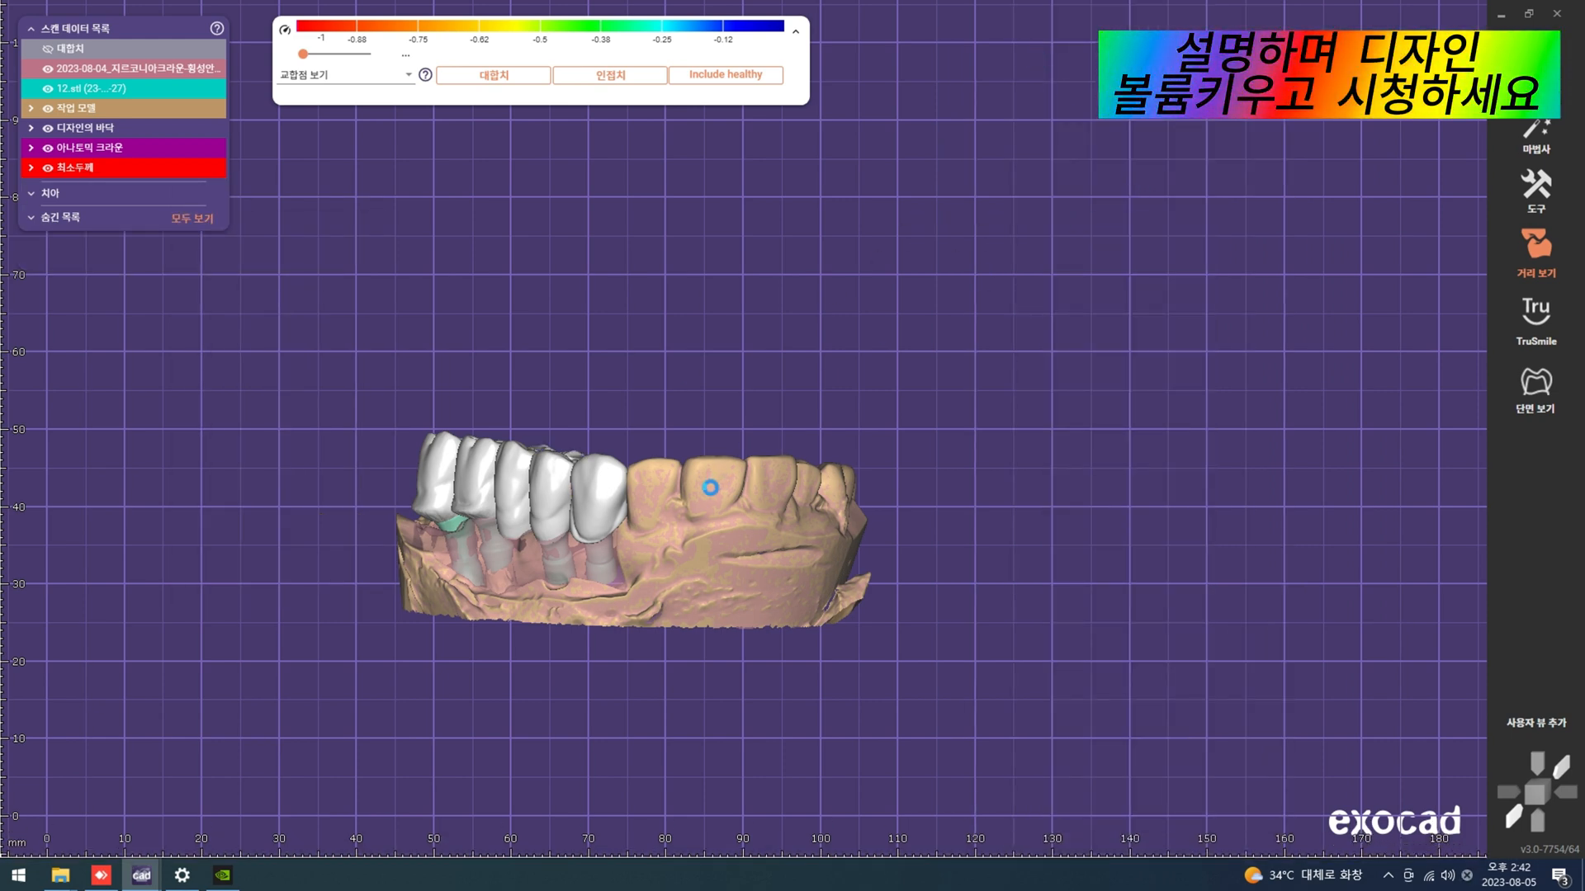
pyautogui.click(338, 575)
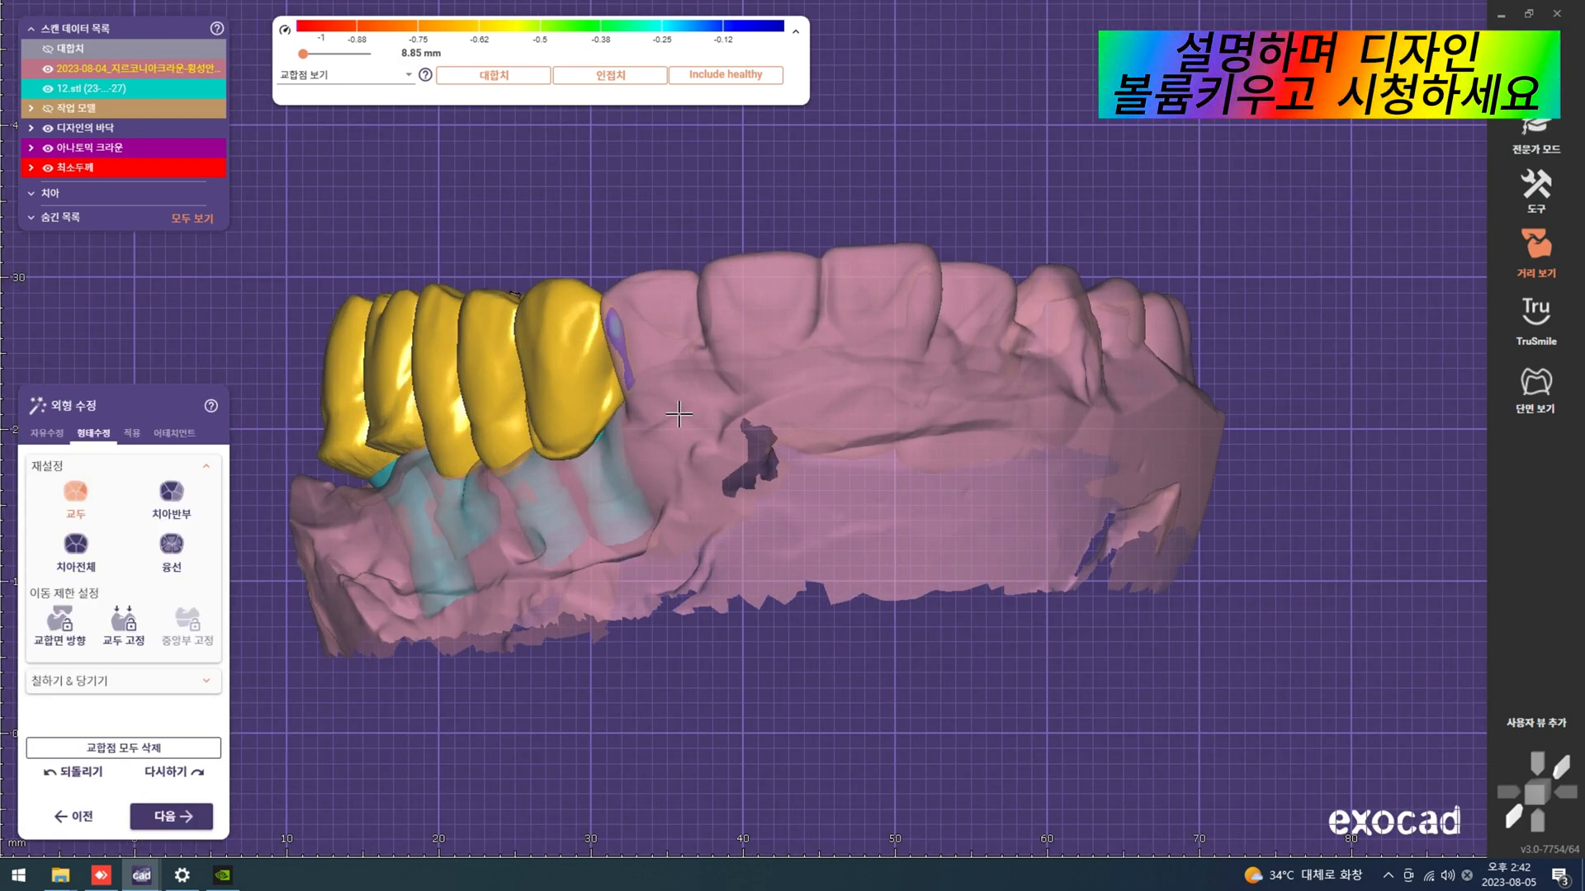
# Step: Reshape the canine crown's mesial contact area with the freeform add/remove brush
pyautogui.scroll(3, 584, 375)
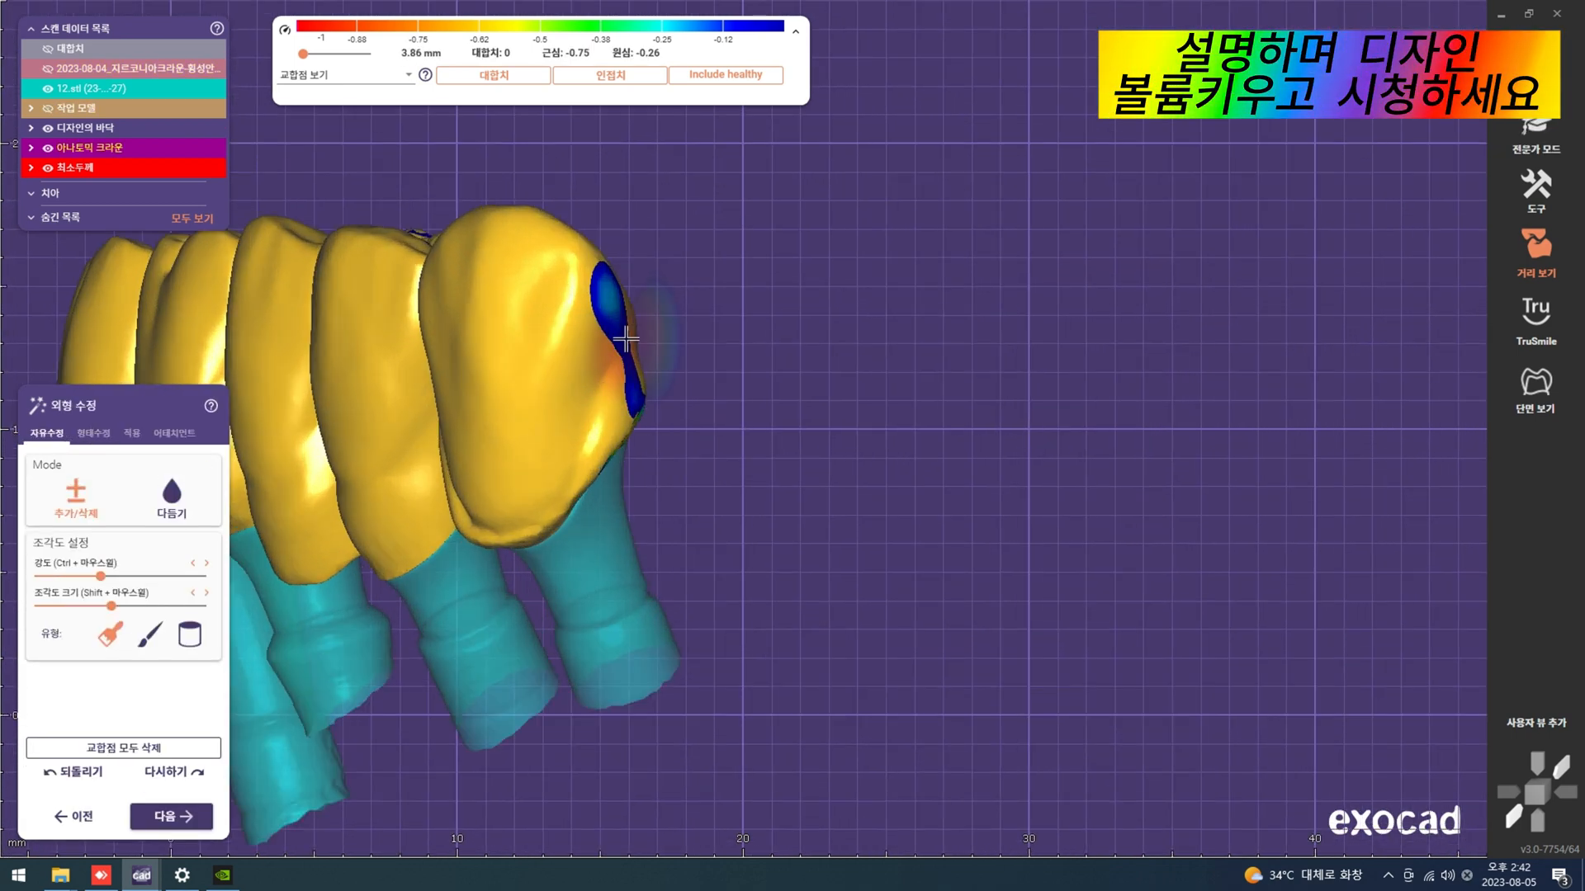
pyautogui.keyDown('shift'); pyautogui.moveTo(629, 403); pyautogui.dragTo(644, 421); pyautogui.keyUp('shift')
pyautogui.scroll(-4, 644, 421)
pyautogui.moveTo(643, 421); pyautogui.dragTo(784, 423, button='right')
pyautogui.press('j')
# Step: Adapt the approximal contact surface to the neighbouring tooth with a distance of -0.05 mm and check the canine's contact
pyautogui.click(132, 432)
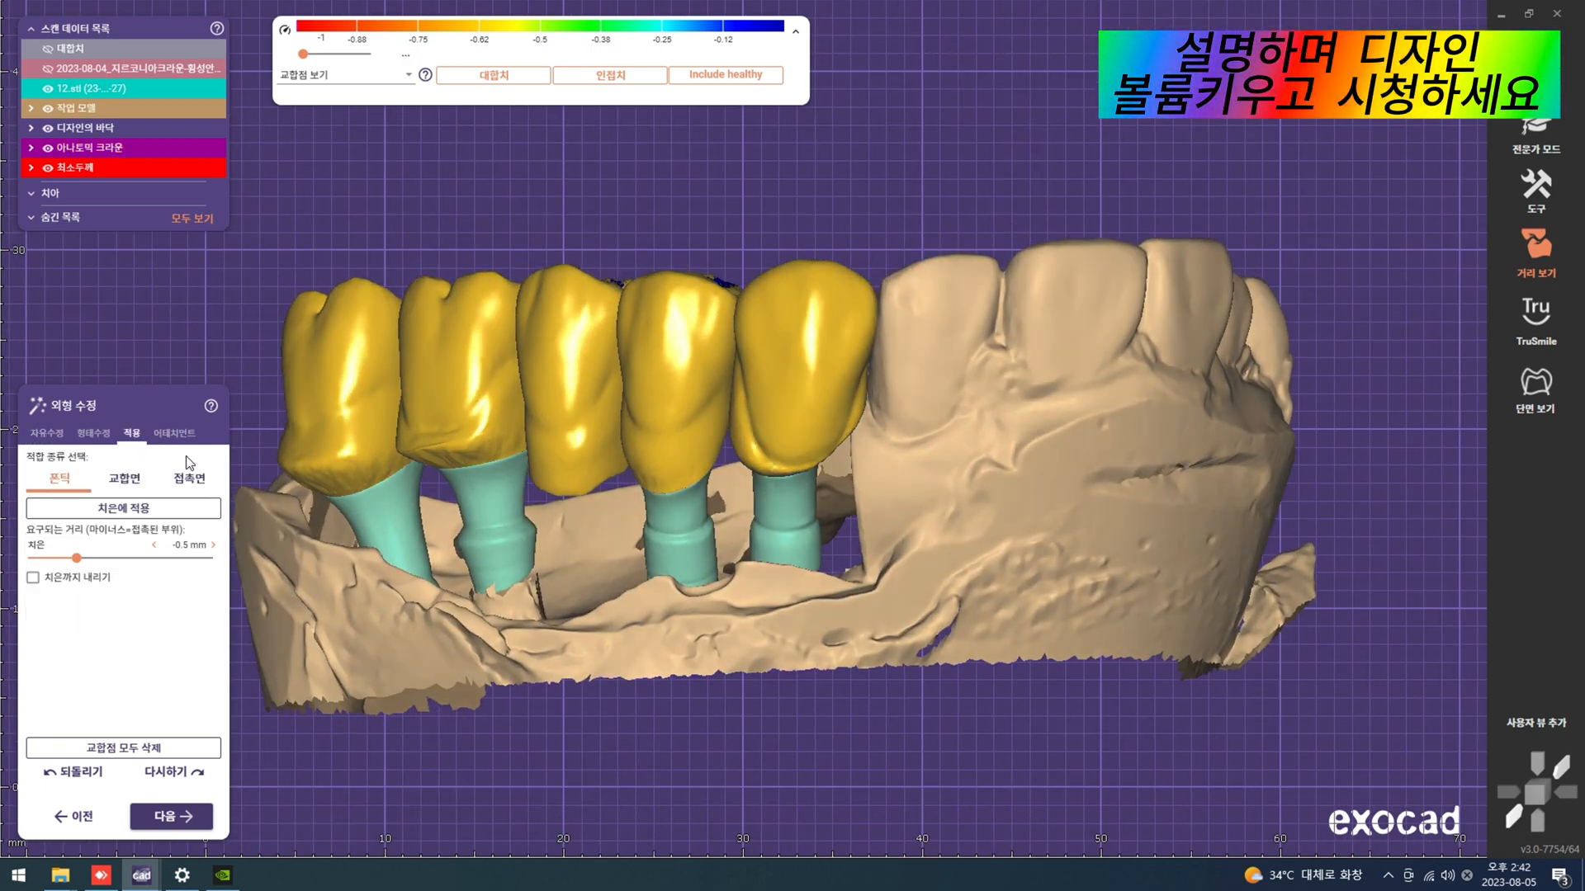
pyautogui.click(218, 480)
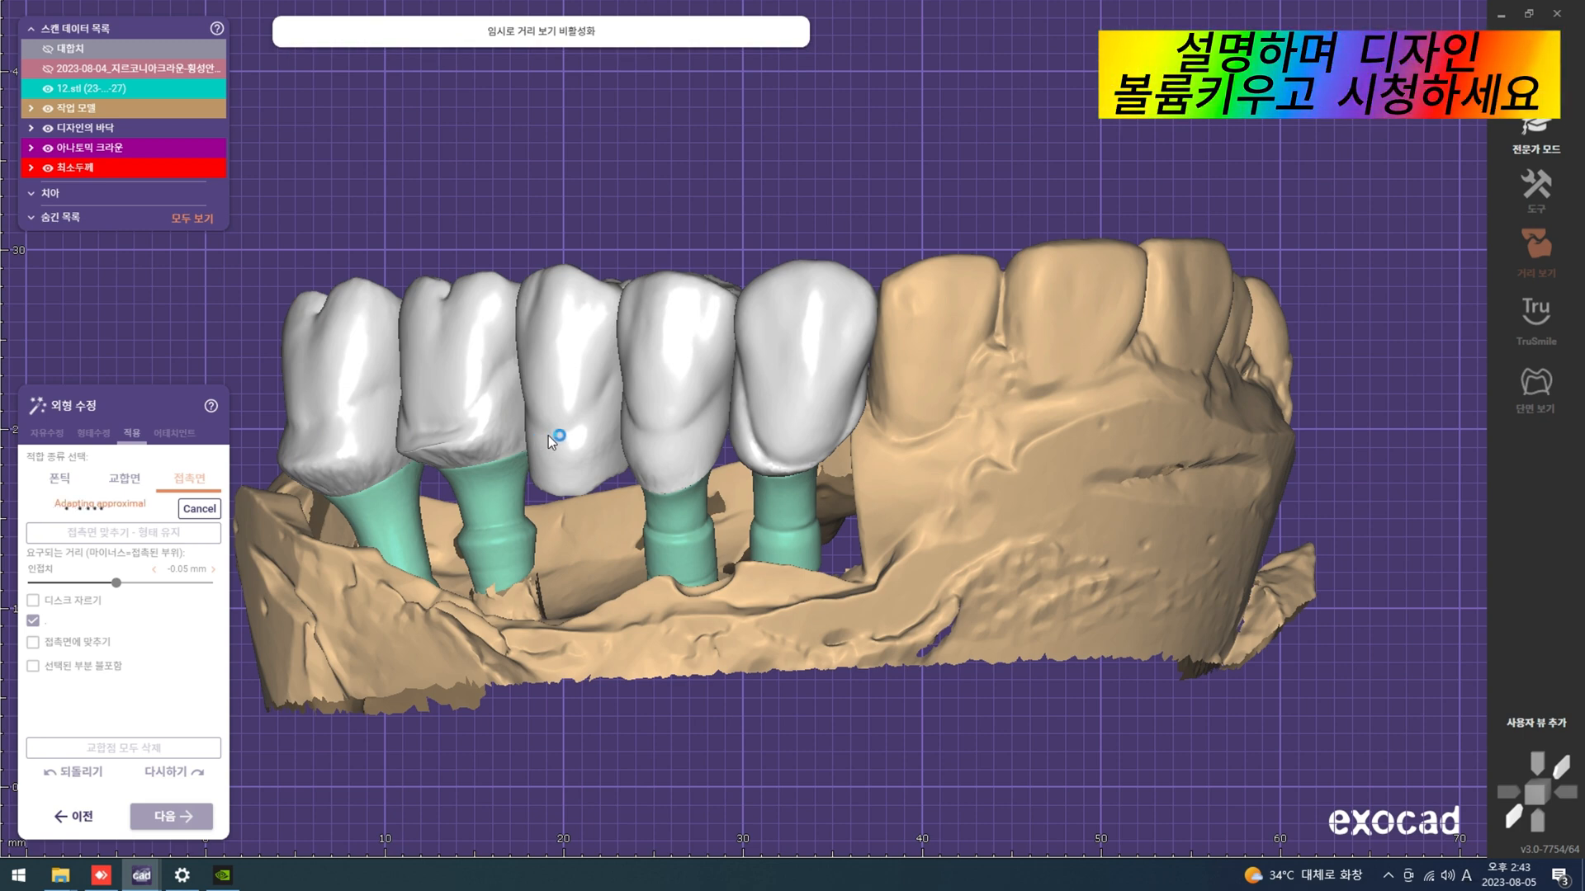
pyautogui.keyDown('ctrl'); pyautogui.scroll(-5, 865, 438); pyautogui.keyUp('ctrl')
pyautogui.scroll(-4, 889, 393)
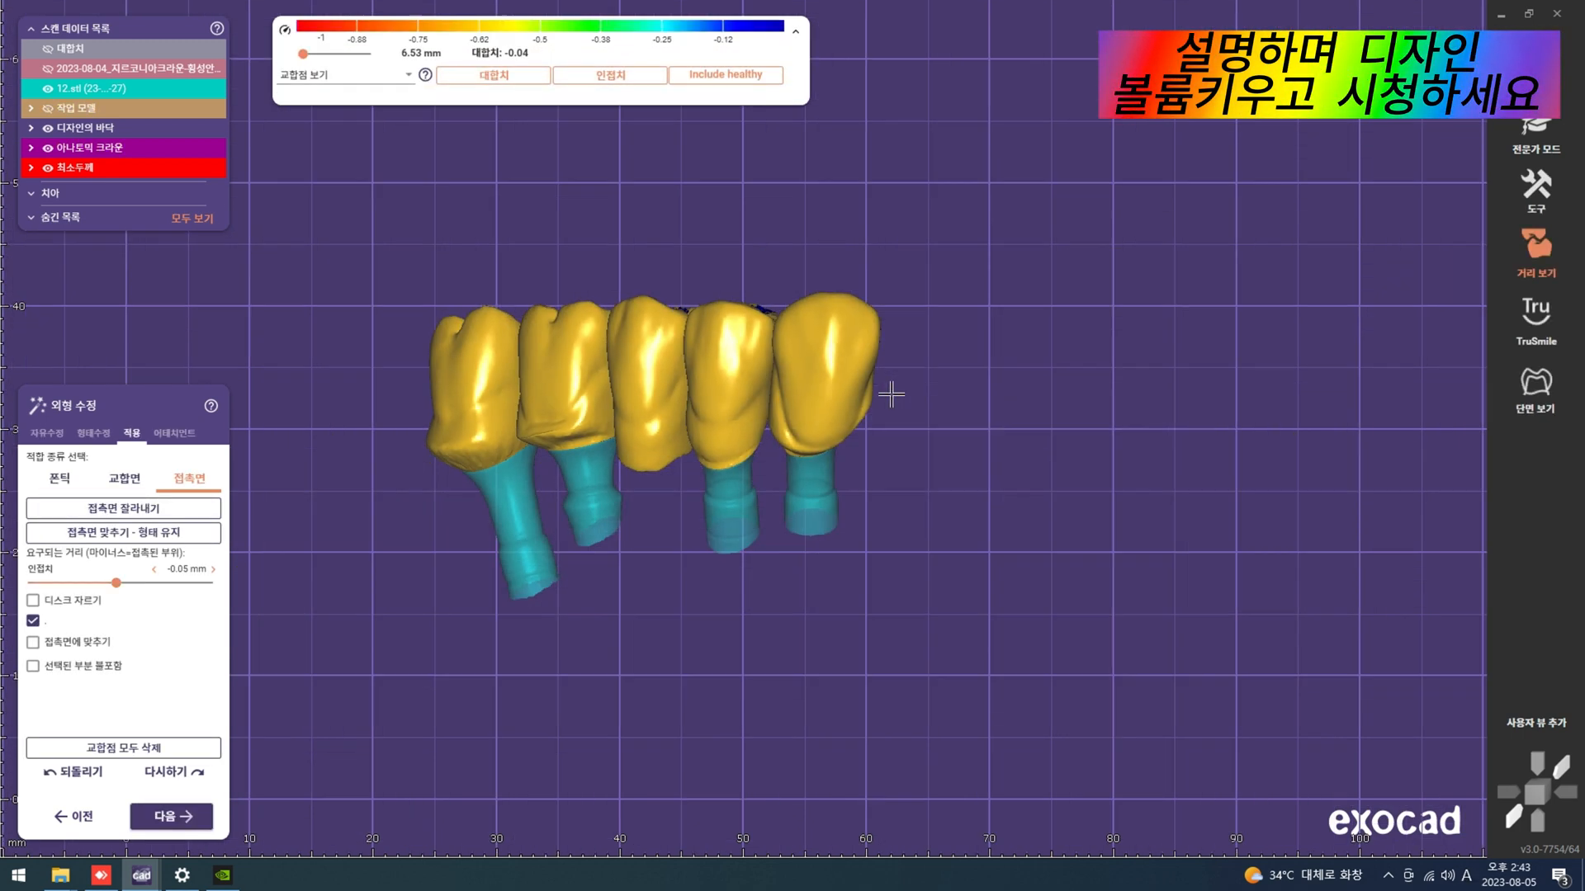
pyautogui.moveTo(902, 370); pyautogui.dragTo(621, 337, button='right')
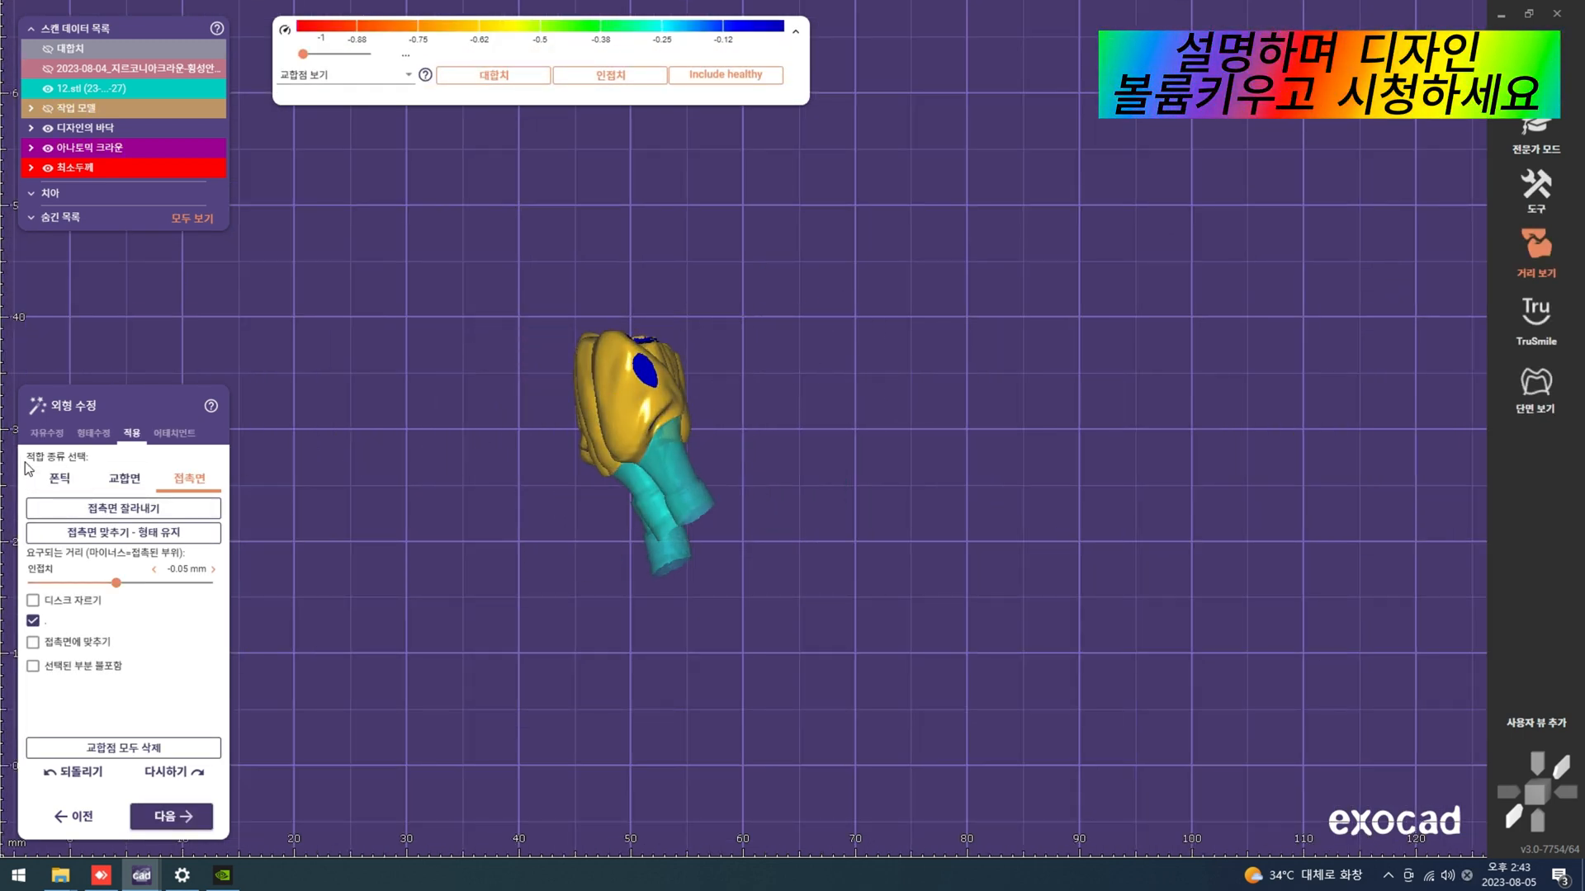
# Step: Reshape the canine crown's mesial and distal surfaces near the margin with the freeform brush at maximum strength
pyautogui.click(47, 433)
pyautogui.moveTo(627, 396); pyautogui.dragTo(611, 429, button='right')
pyautogui.scroll(5, 605, 440)
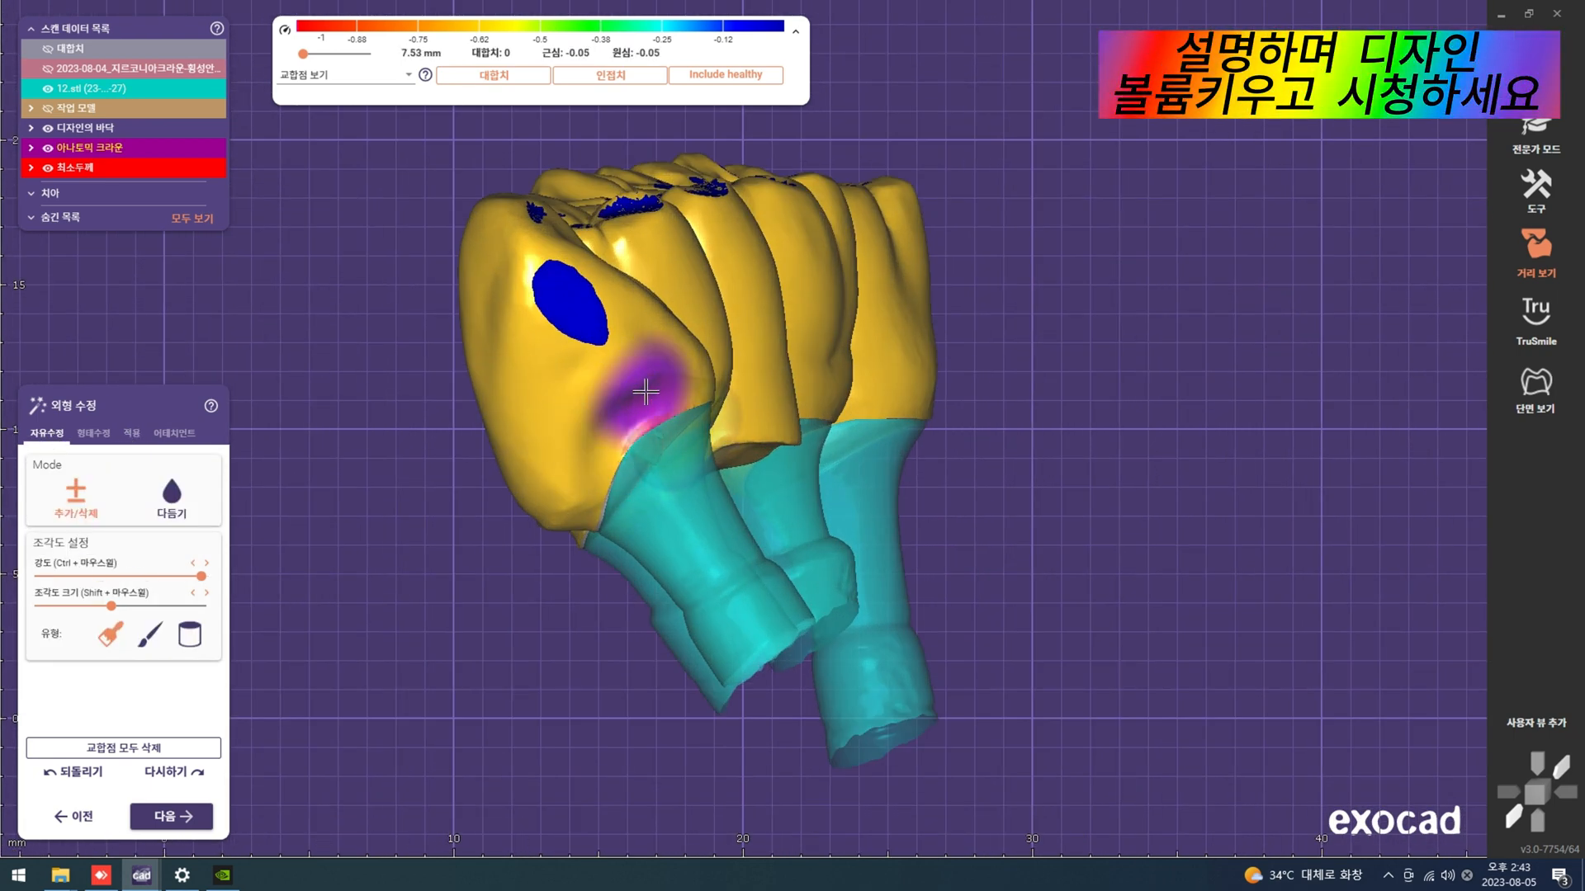
pyautogui.moveTo(631, 423)
pyautogui.mouseDown()
pyautogui.moveTo(647, 403)
pyautogui.moveTo(639, 415)
pyautogui.mouseUp()
pyautogui.scroll(-3, 639, 415)
pyautogui.moveTo(639, 416)
pyautogui.mouseDown(button='right')
pyautogui.moveTo(838, 407)
pyautogui.moveTo(892, 358)
pyautogui.mouseUp(button='right')
pyautogui.scroll(2, 892, 359)
pyautogui.scroll(2, 855, 309)
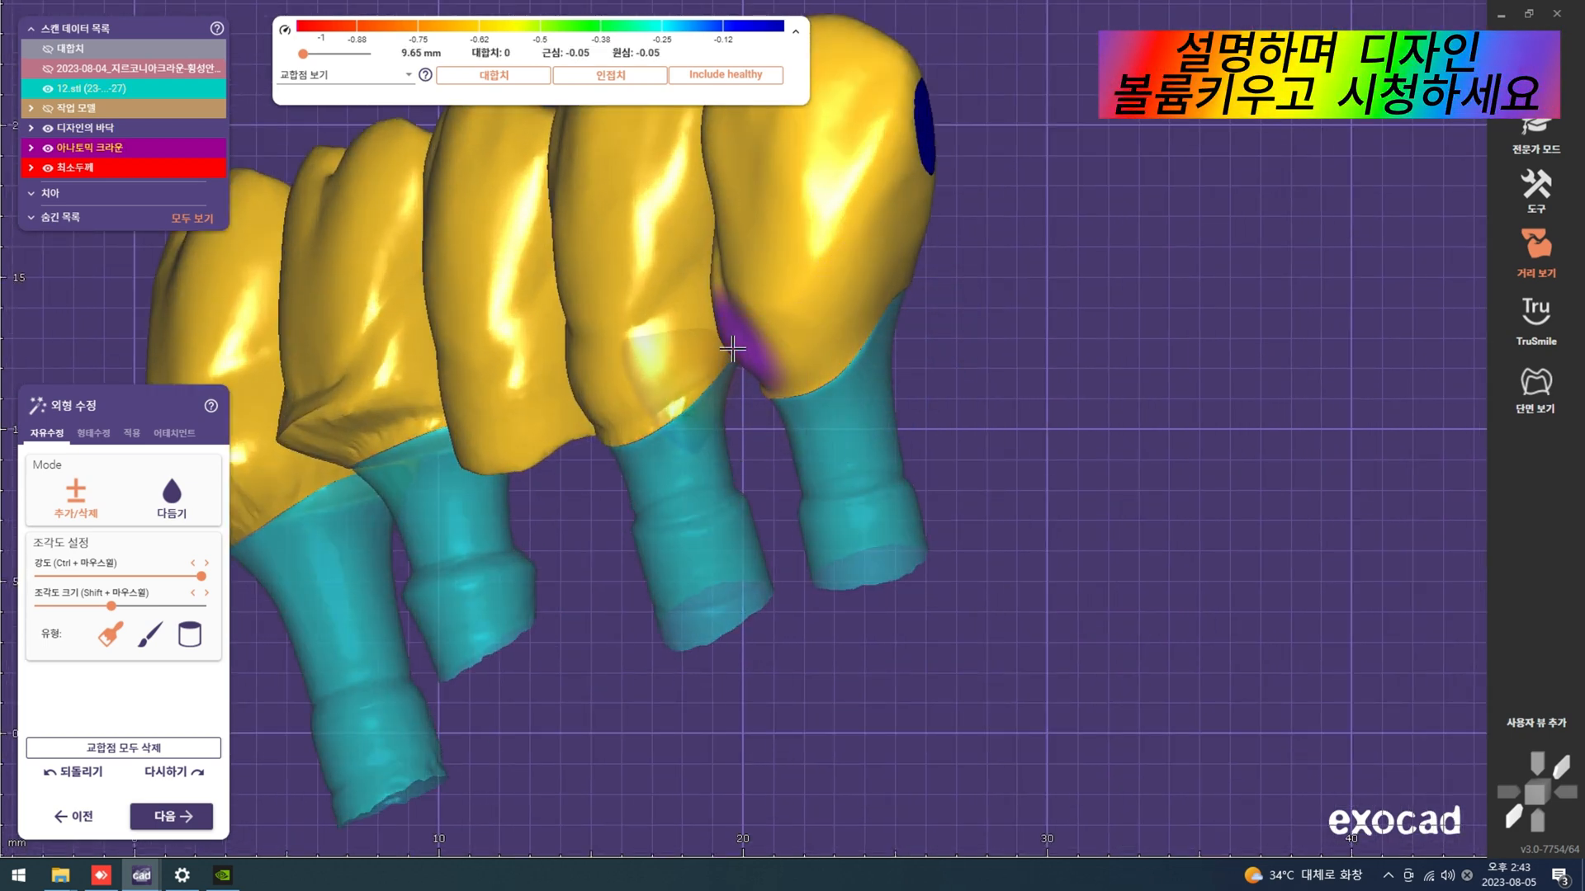
# Step: Refine the canine crown's distal side facing the first premolar with an adjusted freeform brush size
pyautogui.scroll(-5, 796, 364)
pyautogui.moveTo(796, 364)
pyautogui.mouseDown(button='right')
pyautogui.moveTo(927, 368)
pyautogui.moveTo(1041, 322)
pyautogui.mouseUp(button='right')
pyautogui.scroll(4, 1048, 319)
pyautogui.keyDown('shift'); pyautogui.scroll(3, 979, 346); pyautogui.keyUp('shift')
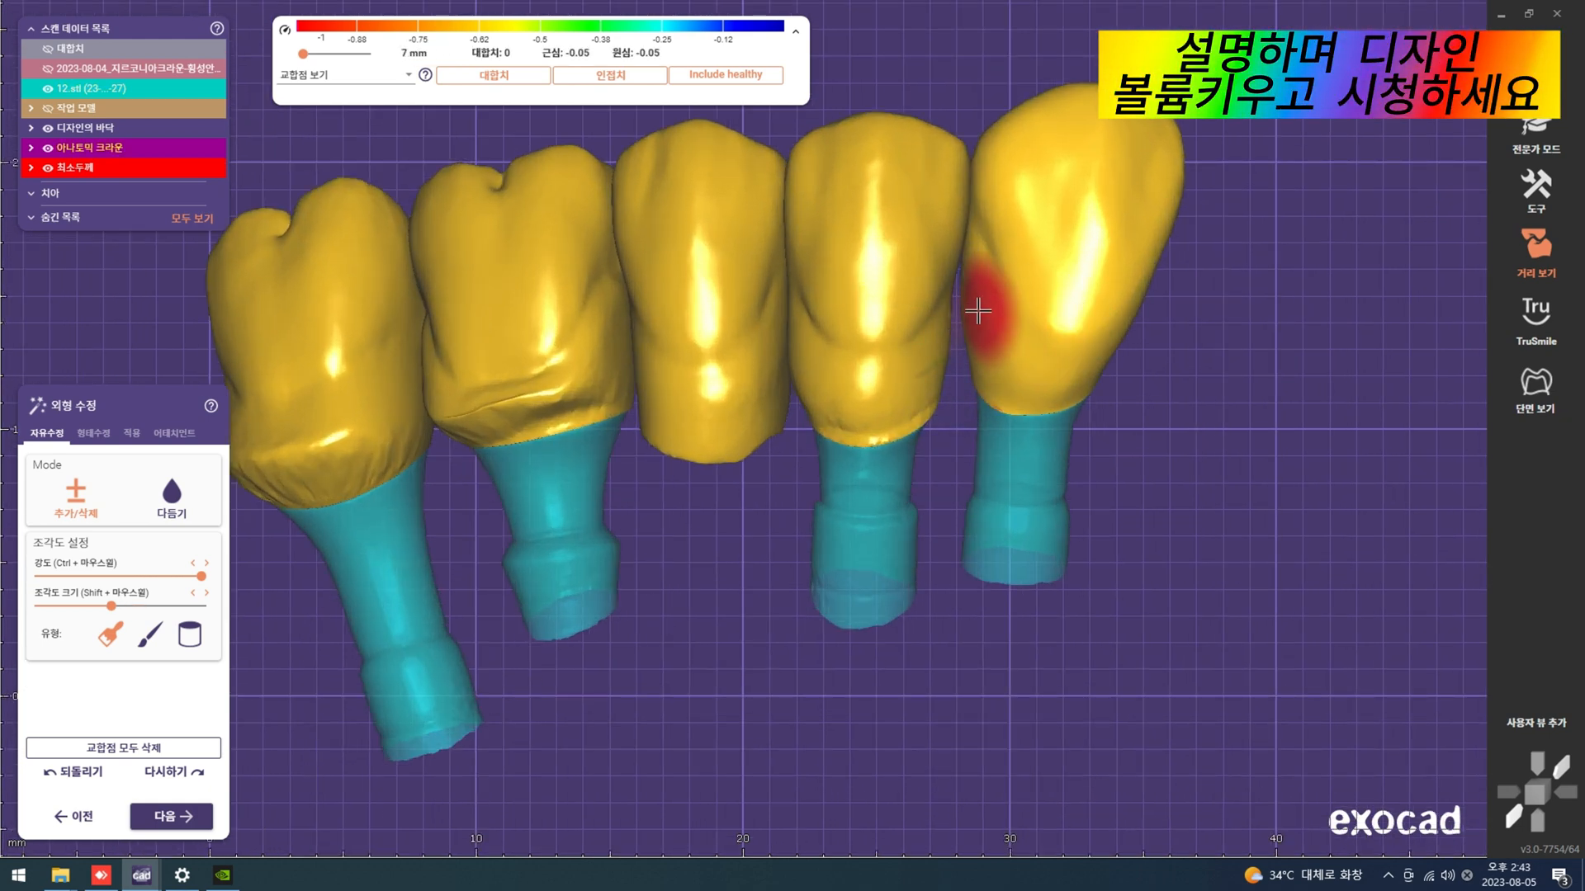
pyautogui.keyDown('shift'); pyautogui.scroll(3, 1021, 392); pyautogui.keyUp('shift')
pyautogui.moveTo(1055, 384)
pyautogui.mouseDown(button='right')
pyautogui.moveTo(1076, 388)
pyautogui.moveTo(1008, 406)
pyautogui.mouseUp(button='right')
pyautogui.keyDown('shift'); pyautogui.scroll(-1, 923, 368); pyautogui.keyUp('shift')
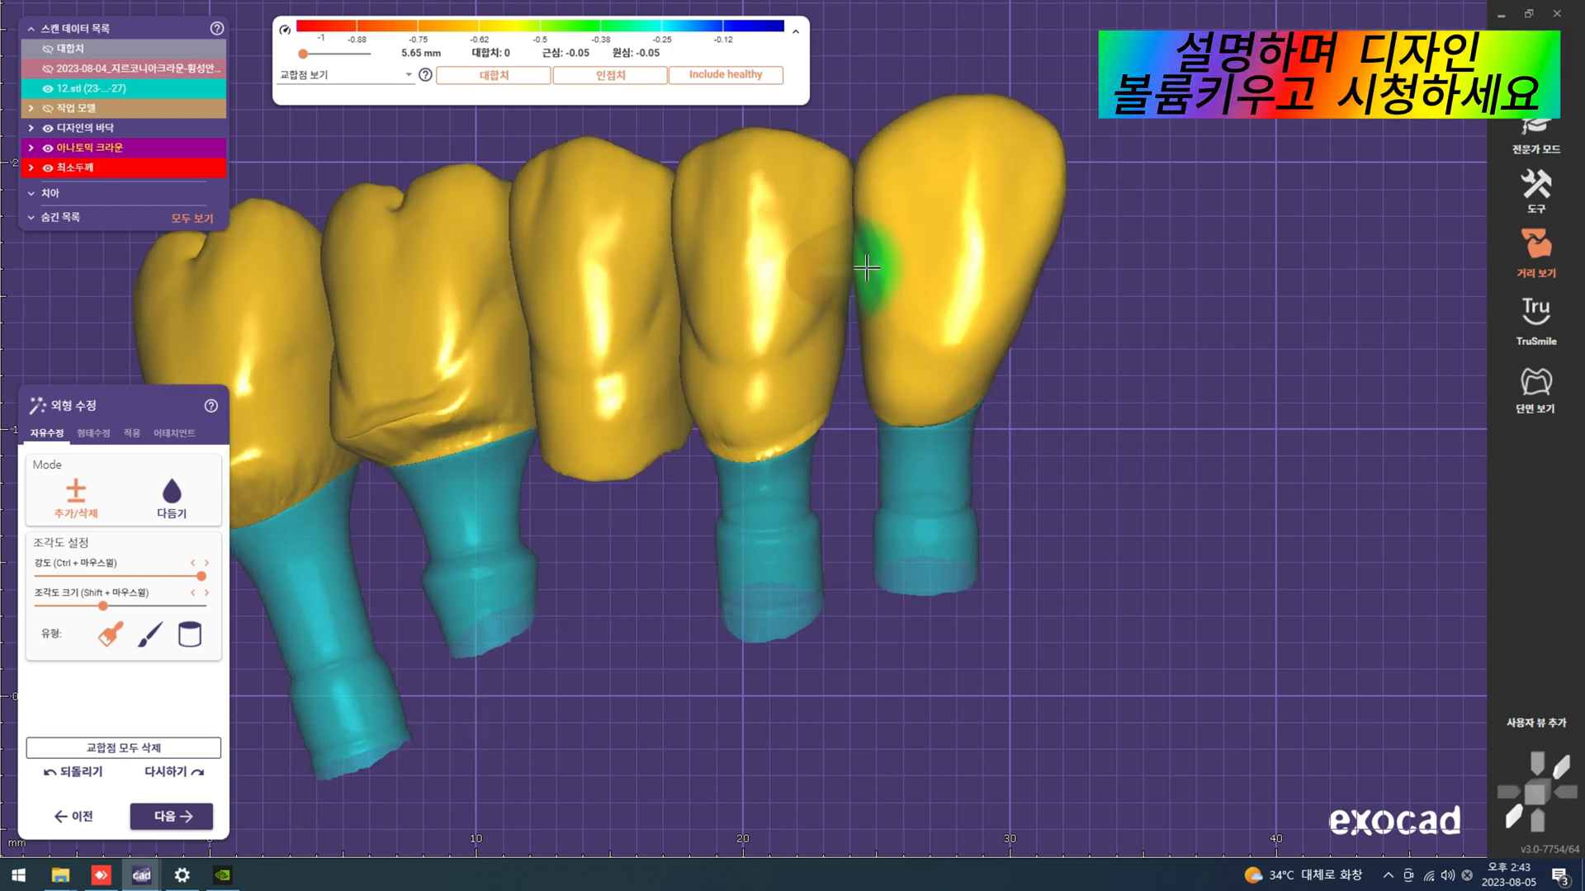
# Step: Shape the first premolar crown's buccal and distal areas near the margin with a larger freeform brush
pyautogui.moveTo(1054, 394); pyautogui.dragTo(910, 418, button='right')
pyautogui.keyDown('shift'); pyautogui.scroll(2, 799, 467); pyautogui.keyUp('shift')
pyautogui.scroll(2, 766, 453)
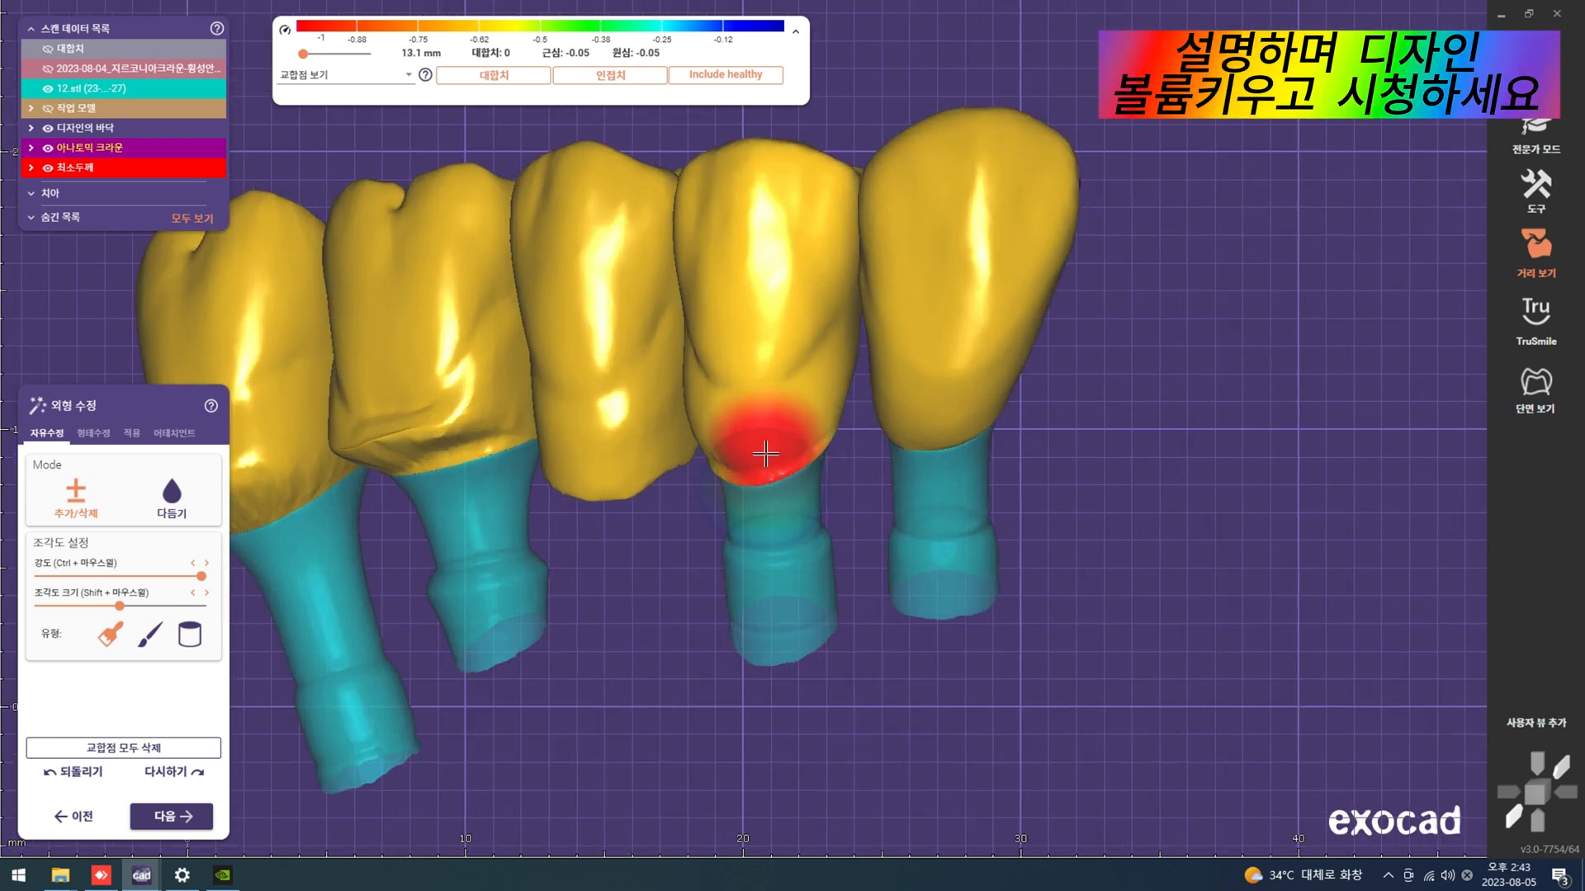
pyautogui.moveTo(737, 444); pyautogui.dragTo(964, 399, button='right')
pyautogui.scroll(-2, 858, 414)
pyautogui.scroll(2, 964, 399)
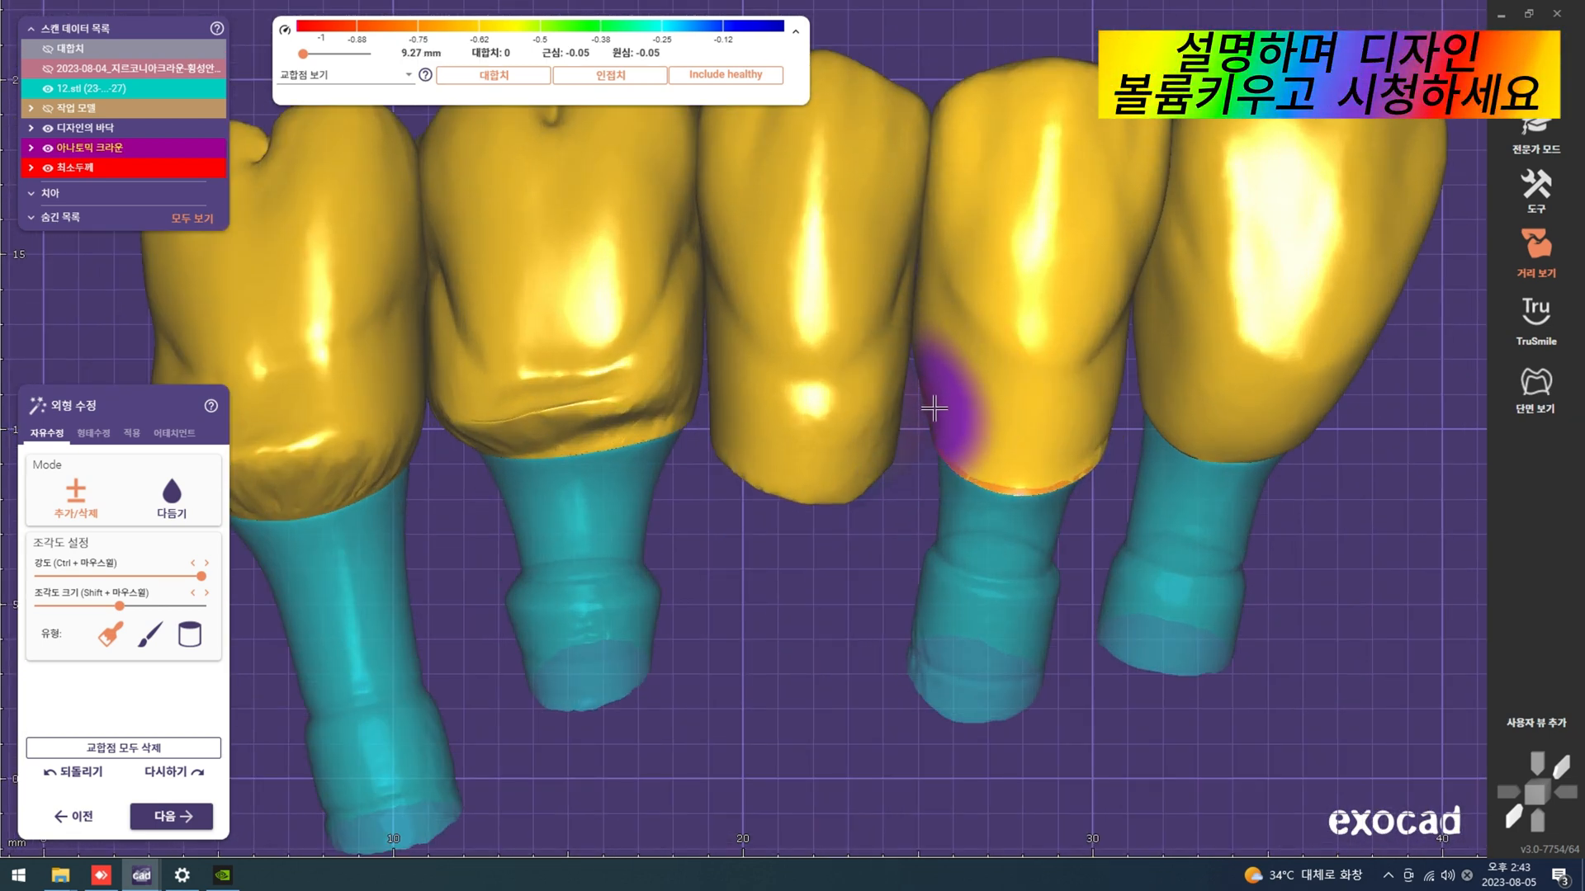
# Step: Refine the first premolar crown's mesial and distal sides above the abutment with the freeform brush
pyautogui.scroll(-3, 1097, 453)
pyautogui.moveTo(1094, 454); pyautogui.dragTo(823, 523, button='right')
pyautogui.scroll(2, 941, 496)
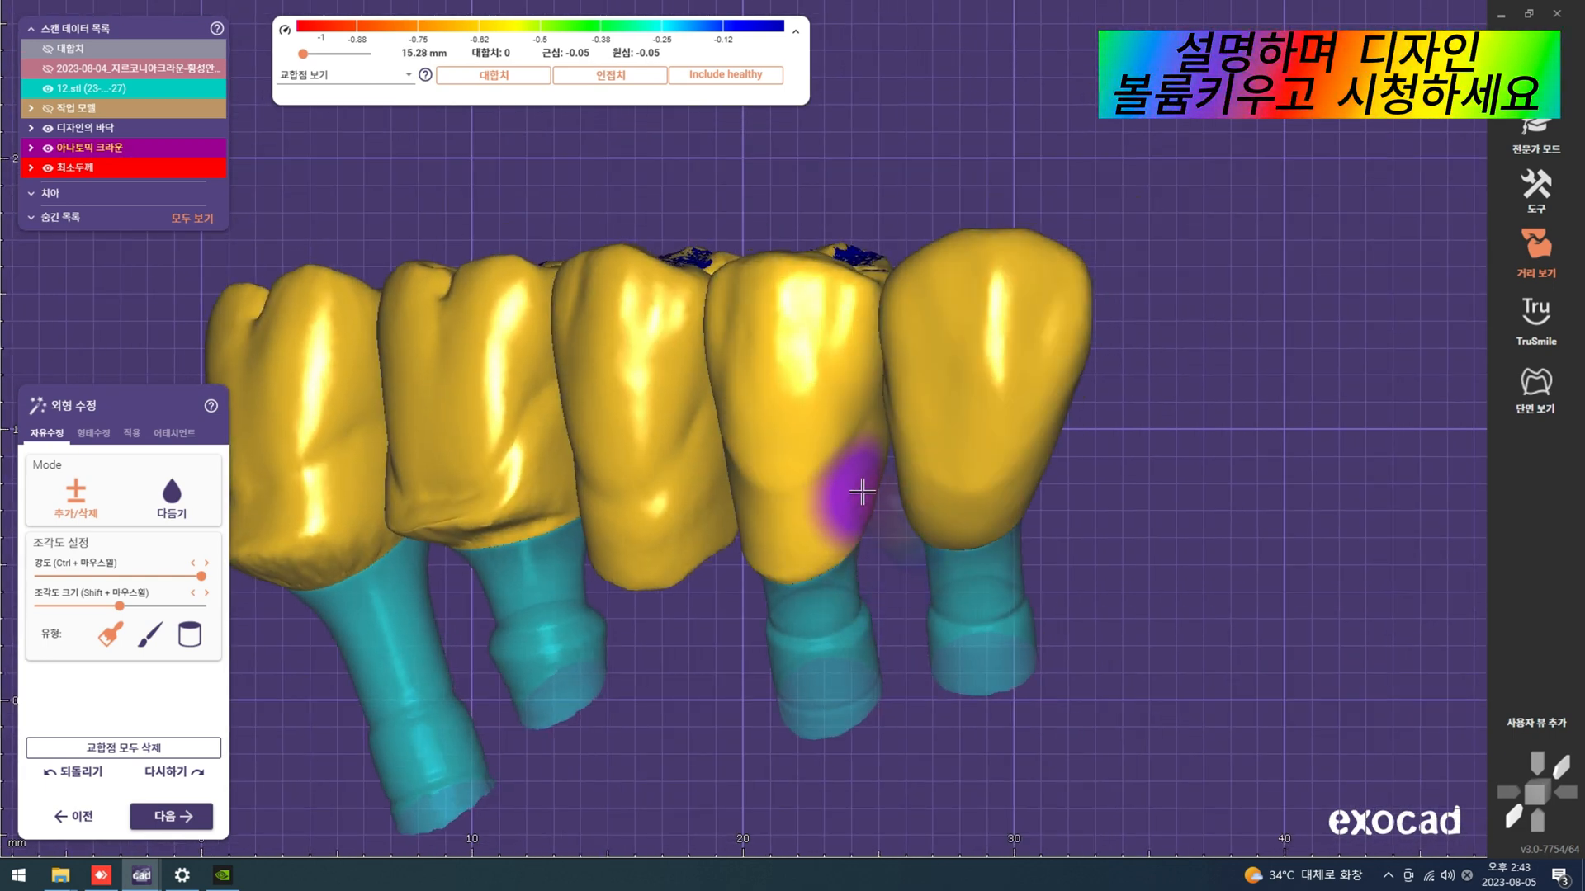
pyautogui.moveTo(863, 492)
pyautogui.keyDown('shift'); pyautogui.mouseDown()
pyautogui.moveTo(768, 569)
pyautogui.moveTo(747, 557)
pyautogui.mouseUp(); pyautogui.keyUp('shift')
pyautogui.scroll(-3, 798, 538)
pyautogui.moveTo(842, 531); pyautogui.dragTo(974, 476, button='right')
pyautogui.scroll(2, 974, 474)
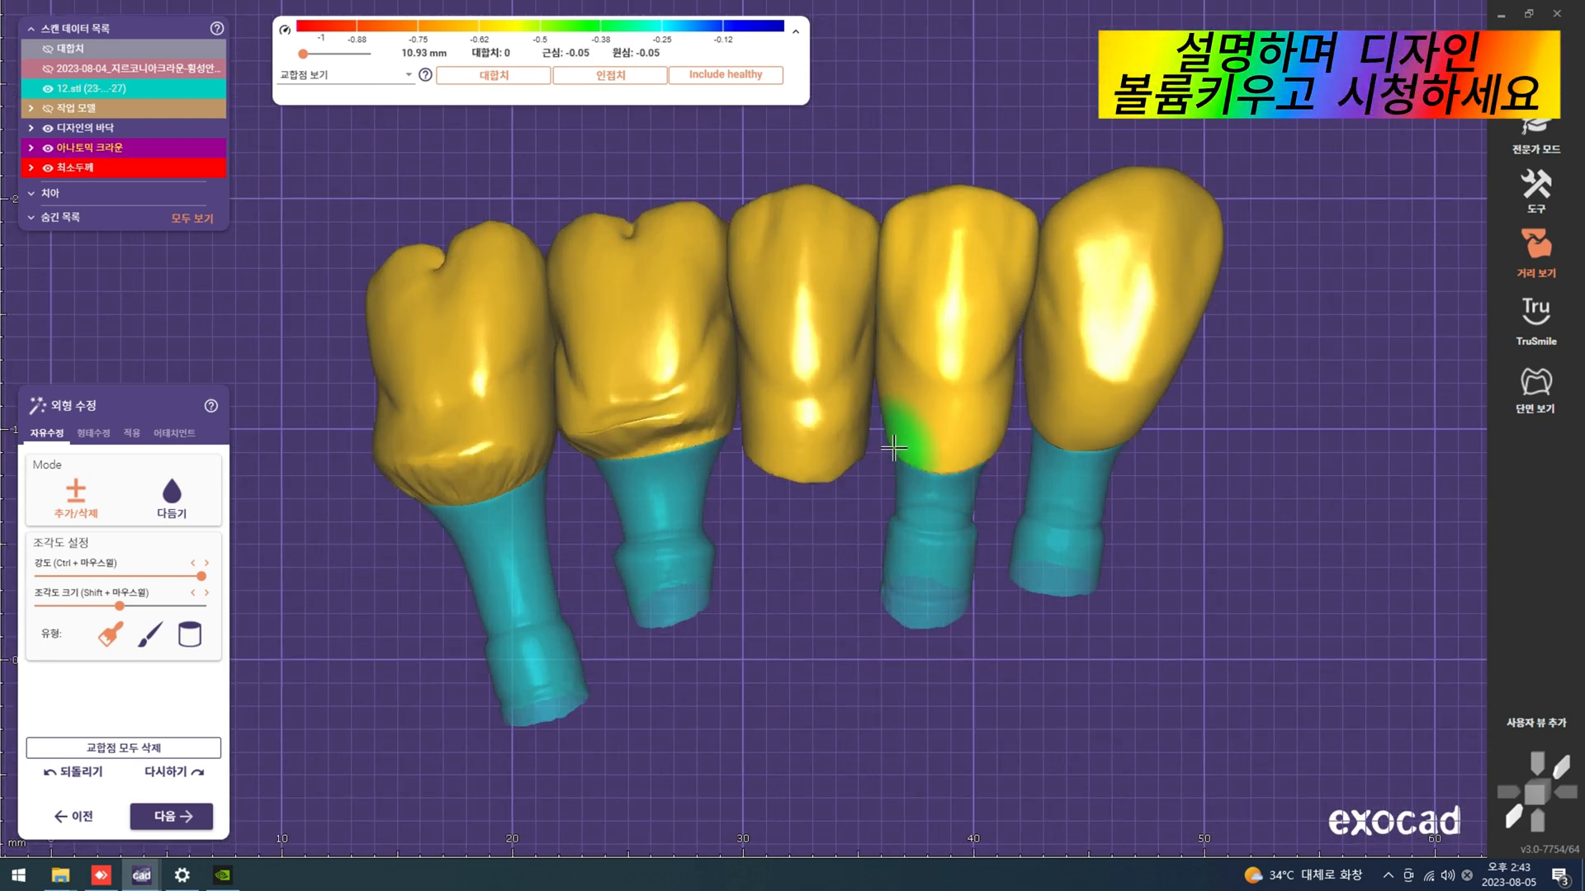
# Step: Round out the pontic's mesial and distal sides near its base with the freeform brush
pyautogui.scroll(3, 975, 447)
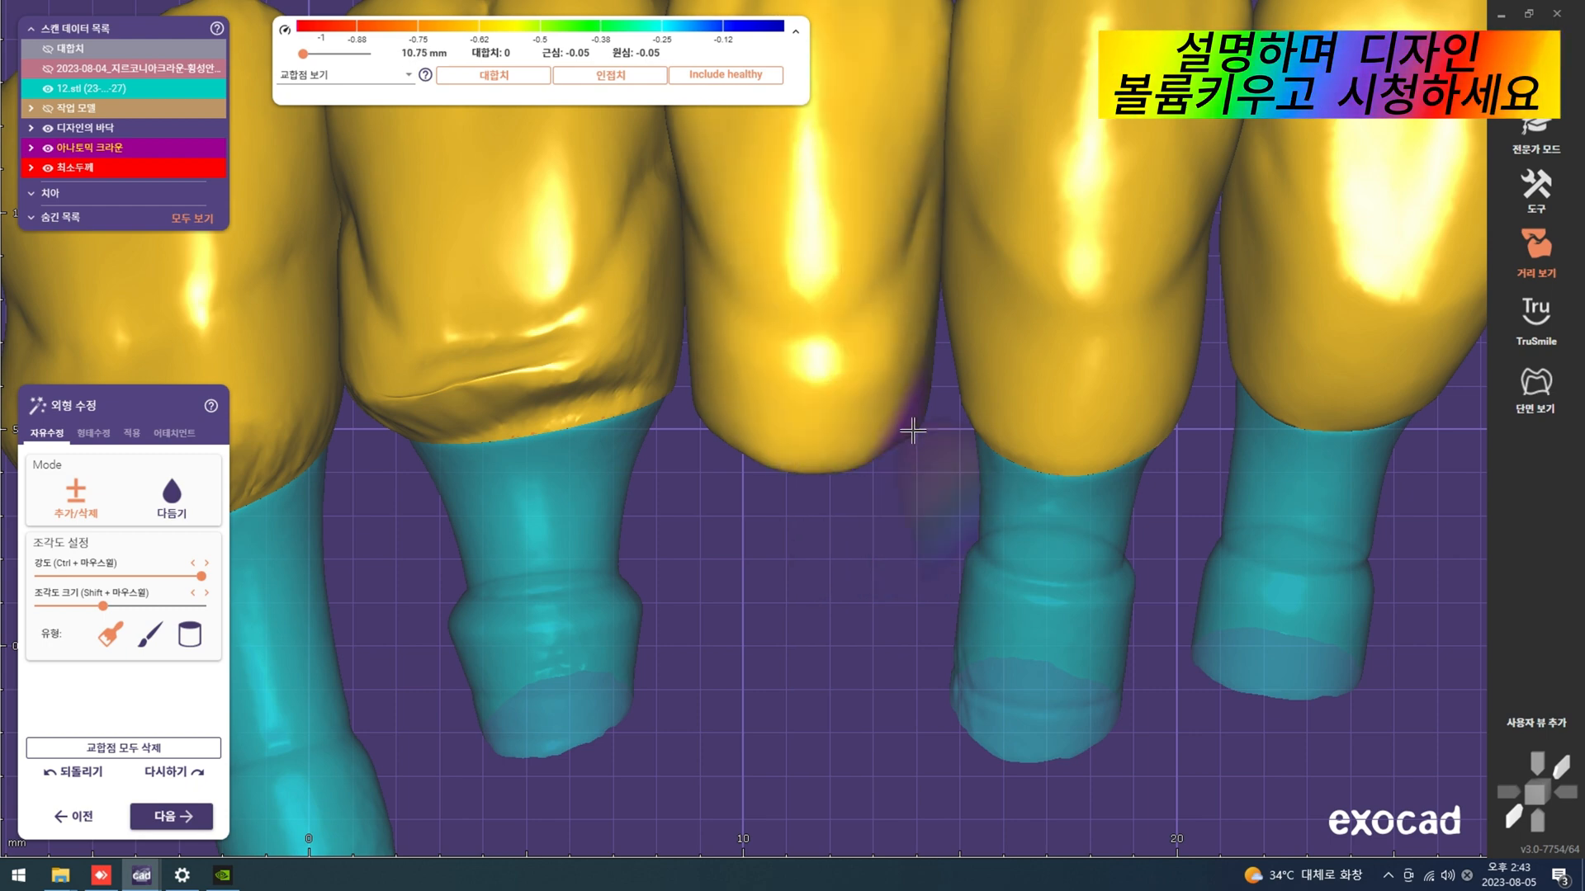
pyautogui.scroll(-5, 913, 430)
pyautogui.moveTo(913, 431)
pyautogui.mouseDown(button='right')
pyautogui.moveTo(962, 417)
pyautogui.moveTo(856, 419)
pyautogui.mouseUp(button='right')
pyautogui.scroll(2, 867, 405)
pyautogui.keyDown('shift'); pyautogui.scroll(2, 878, 388); pyautogui.keyUp('shift')
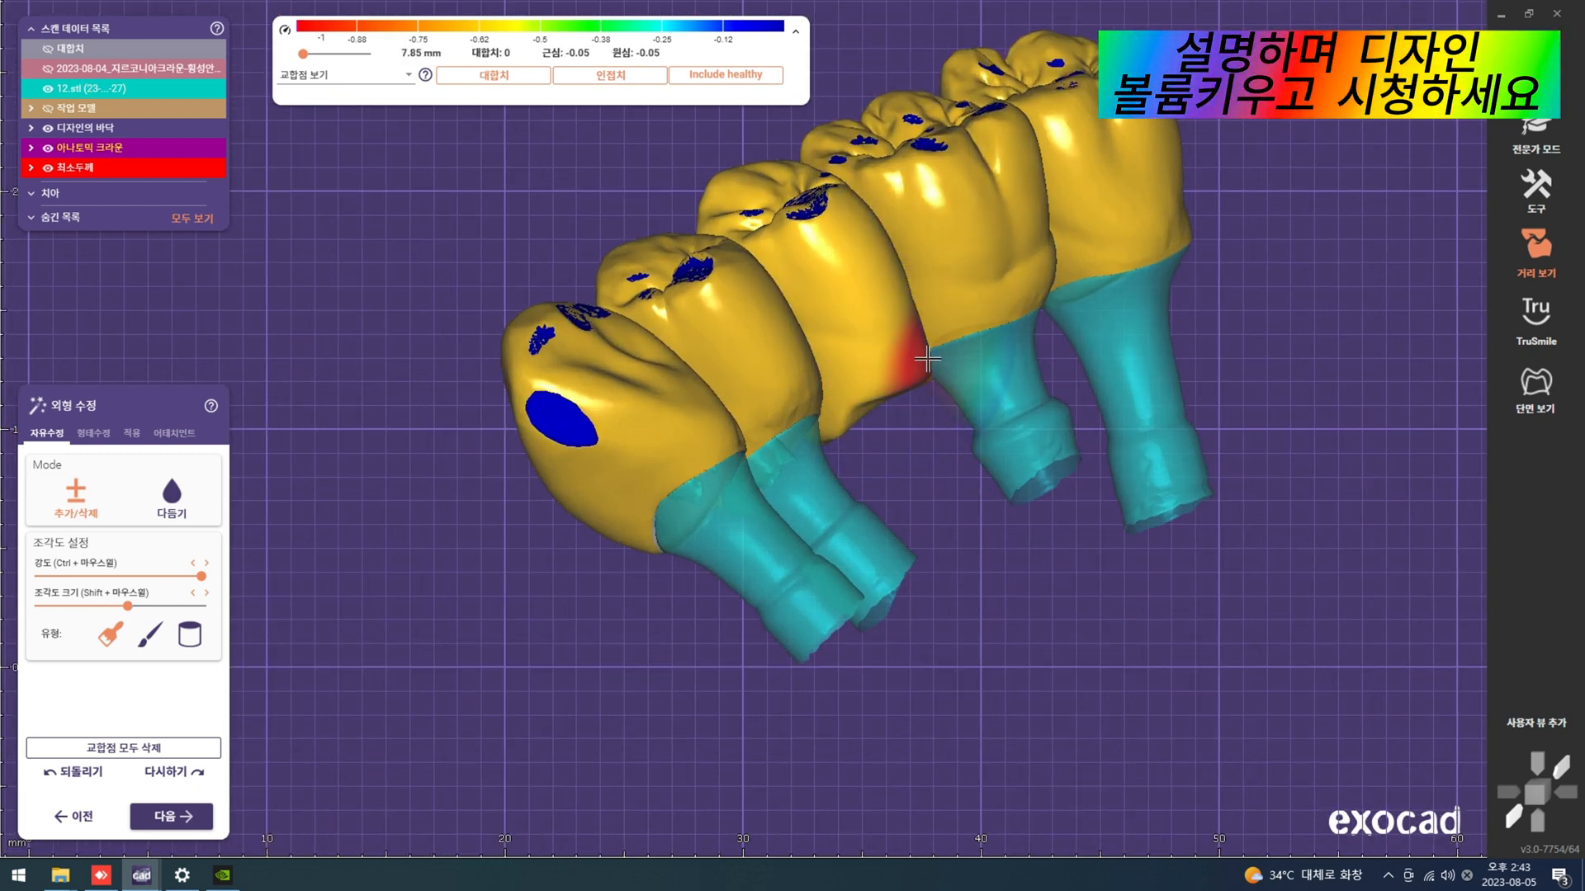
pyautogui.scroll(-4, 913, 355)
pyautogui.moveTo(913, 354); pyautogui.dragTo(904, 285, button='right')
pyautogui.scroll(5, 1167, 489)
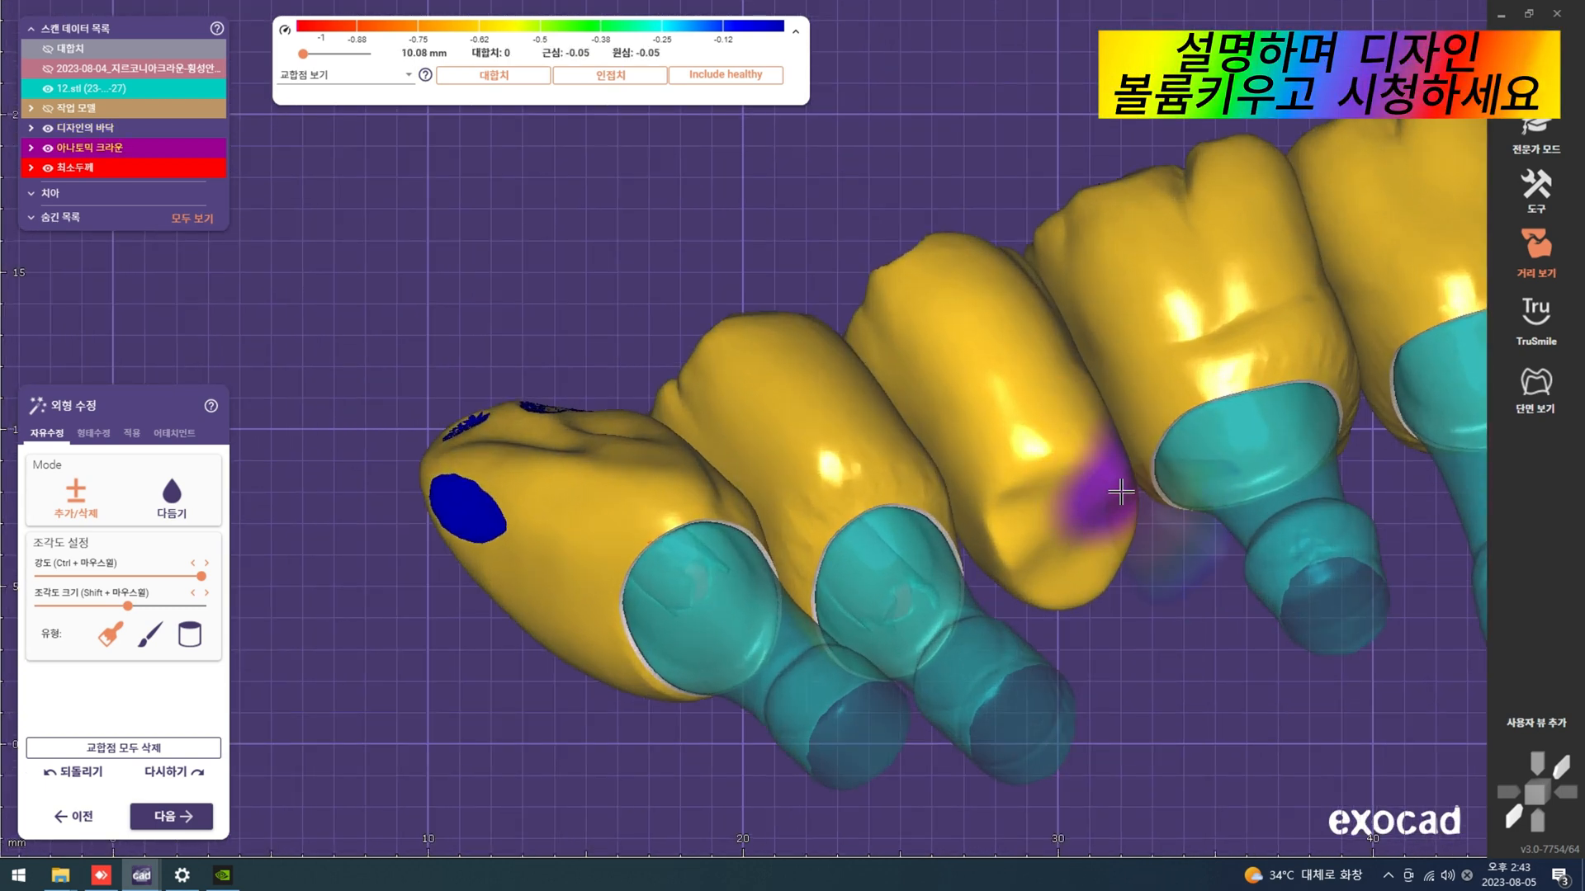
# Step: Reshape the pontic's underside with a smaller freeform brush, using the pink scan as reference
pyautogui.scroll(-5, 1097, 573)
pyautogui.press('j')
pyautogui.moveTo(1097, 573)
pyautogui.mouseDown(button='right')
pyautogui.moveTo(1126, 469)
pyautogui.moveTo(1142, 522)
pyautogui.moveTo(825, 462)
pyautogui.moveTo(862, 562)
pyautogui.mouseUp(button='right')
pyautogui.press('j')
pyautogui.press('j')
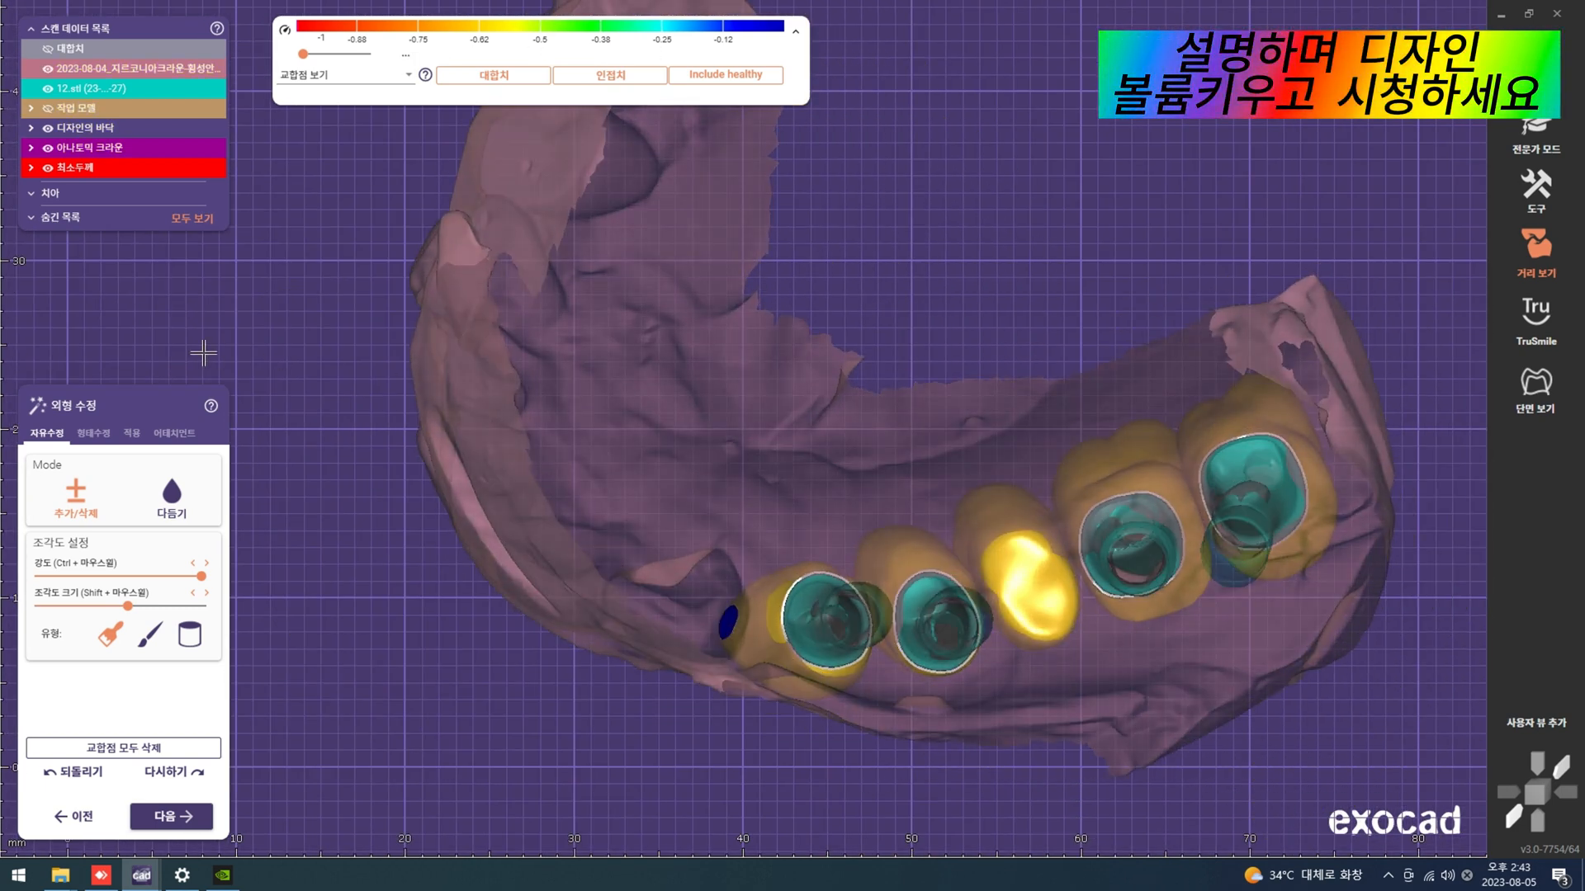
pyautogui.scroll(5, 1032, 575)
pyautogui.keyDown('shift'); pyautogui.scroll(-3, 954, 582); pyautogui.keyUp('shift')
pyautogui.keyDown('shift'); pyautogui.scroll(-1, 954, 582); pyautogui.keyUp('shift')
pyautogui.moveTo(954, 582)
pyautogui.mouseDown()
pyautogui.moveTo(998, 657)
pyautogui.moveTo(977, 524)
pyautogui.moveTo(1036, 630)
pyautogui.moveTo(1025, 539)
pyautogui.moveTo(949, 520)
pyautogui.moveTo(1015, 652)
pyautogui.mouseUp()
pyautogui.scroll(-3, 1050, 564)
# Step: Adapt the pontic to the gingiva with a required distance of -0.5 mm and check its underside
pyautogui.press('j')
pyautogui.moveTo(1050, 563); pyautogui.dragTo(435, 537, button='right')
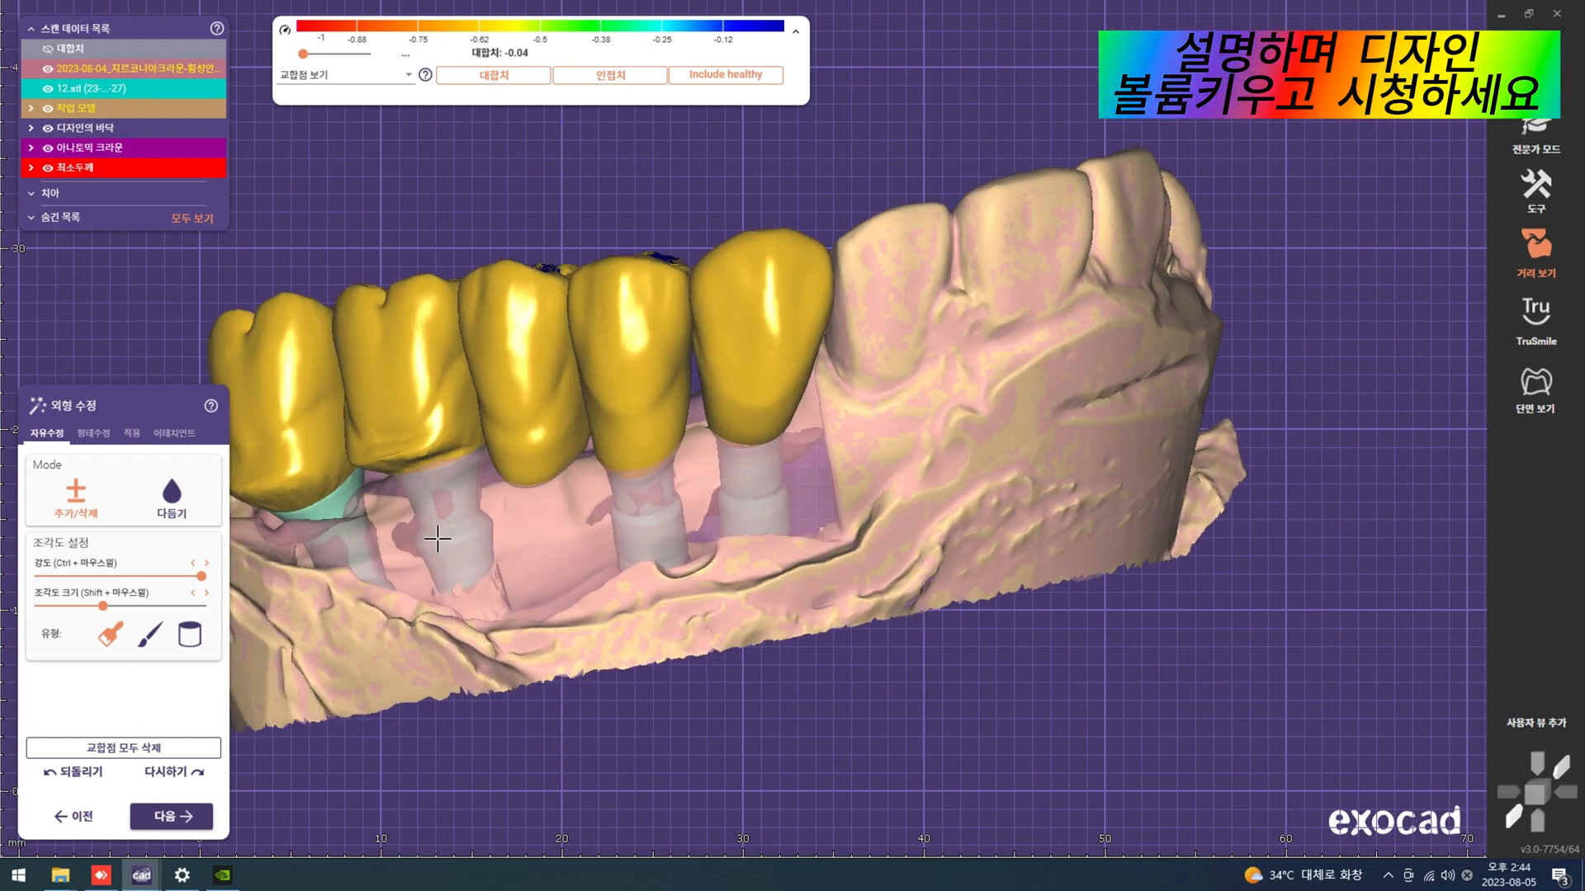
pyautogui.click(127, 437)
pyautogui.click(69, 481)
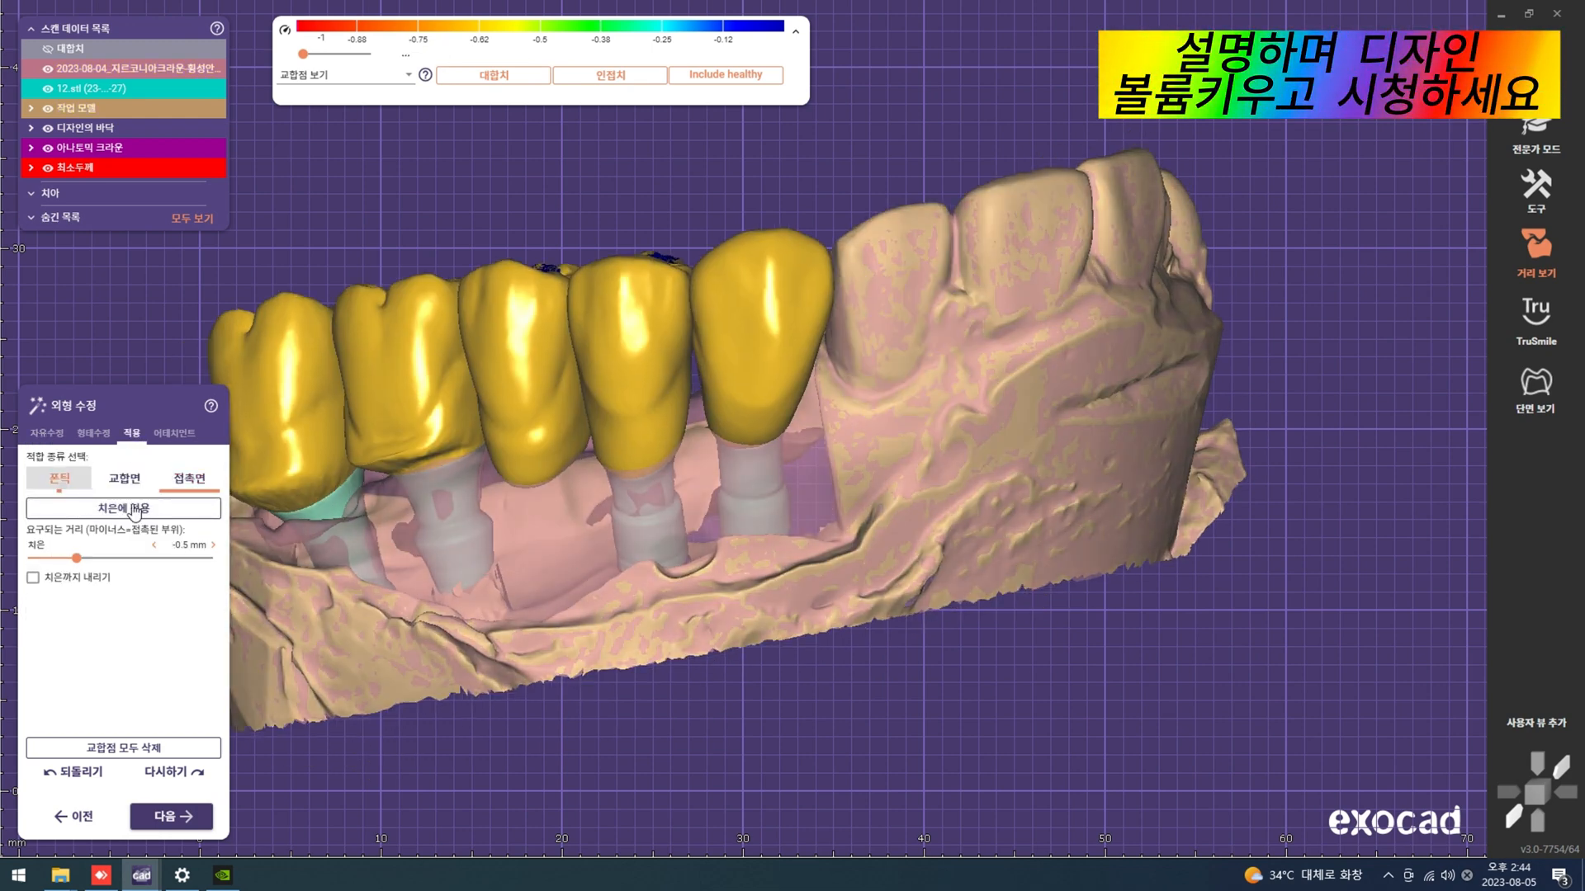
pyautogui.click(167, 509)
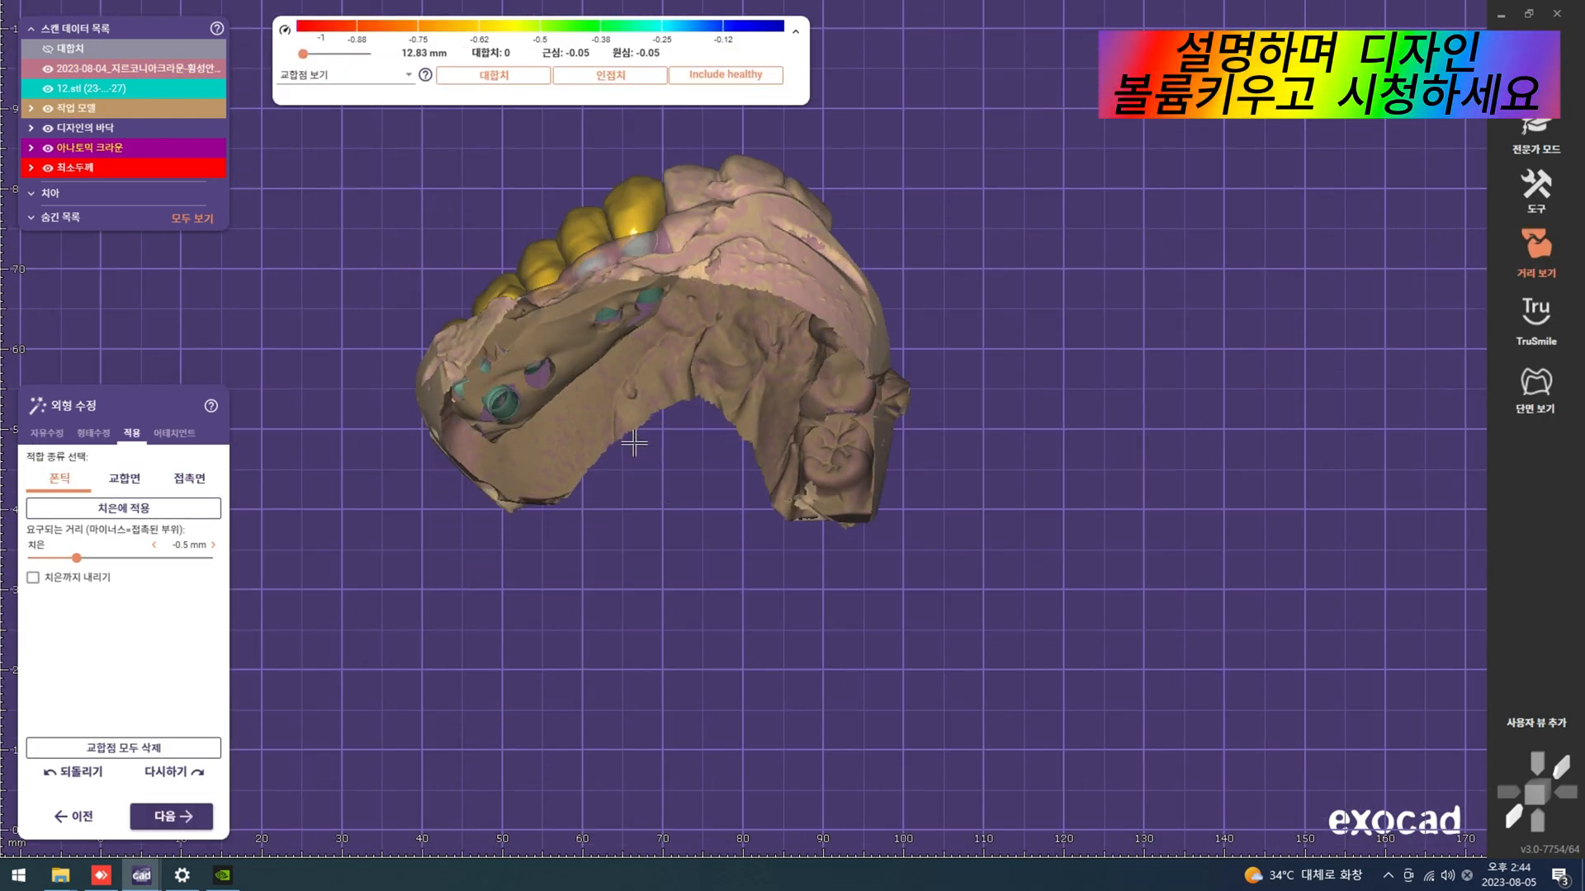
pyautogui.moveTo(604, 363); pyautogui.dragTo(603, 393, button='right')
pyautogui.moveTo(602, 392); pyautogui.dragTo(572, 612, button='middle')
pyautogui.scroll(6, 534, 542)
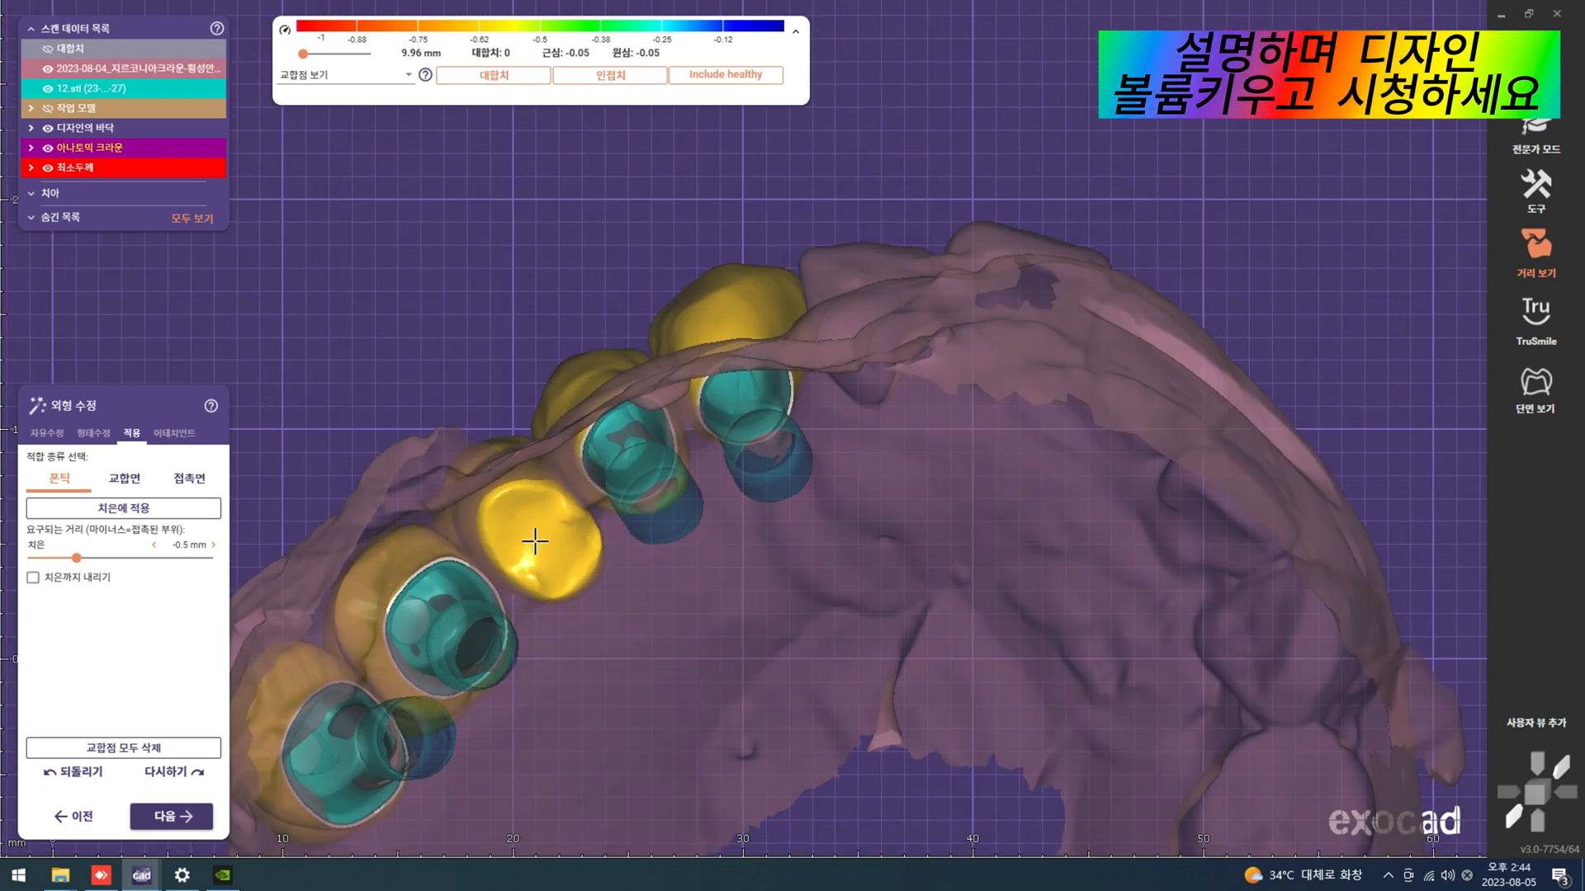
# Step: Smooth the rim of the pontic's underside with a small cylinder-type freeform brush, keeping only the crowns and abutments visible
pyautogui.press('j')
pyautogui.moveTo(573, 495); pyautogui.dragTo(679, 704, button='right')
pyautogui.press('j')
pyautogui.scroll(-4, 609, 559)
pyautogui.press('g')
pyautogui.moveTo(679, 704); pyautogui.dragTo(643, 528, button='middle')
pyautogui.scroll(4, 600, 467)
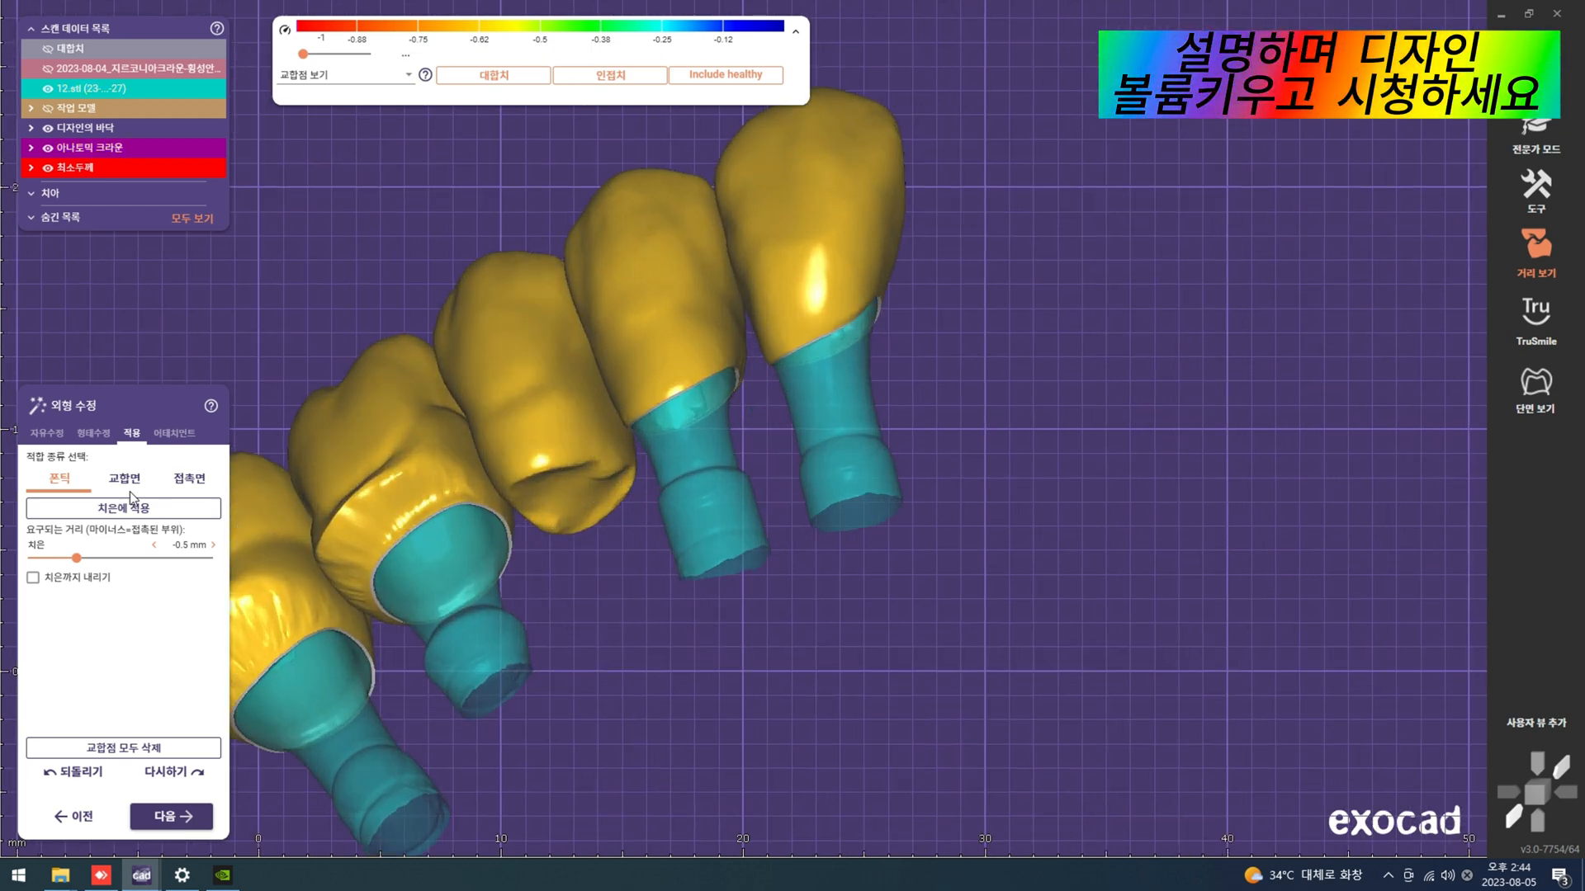
pyautogui.click(48, 434)
pyautogui.scroll(3, 330, 620)
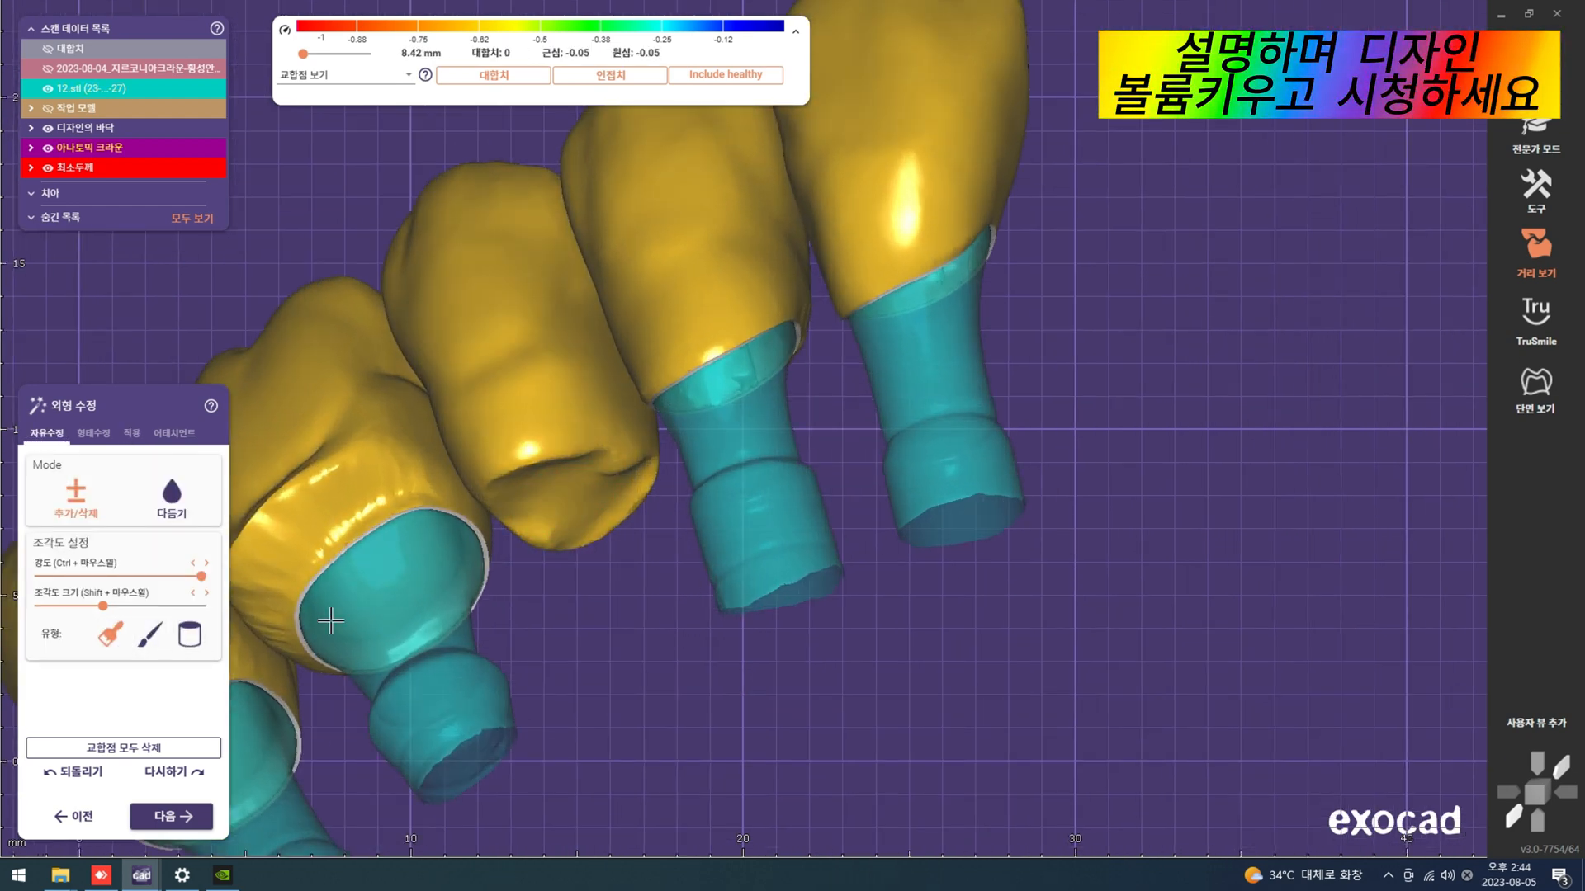
pyautogui.click(191, 634)
pyautogui.moveTo(548, 524)
pyautogui.mouseDown(button='right')
pyautogui.moveTo(627, 471)
pyautogui.moveTo(636, 413)
pyautogui.moveTo(676, 625)
pyautogui.mouseUp(button='right')
pyautogui.scroll(5, 644, 611)
pyautogui.moveTo(584, 566); pyautogui.dragTo(722, 615, button='right')
pyautogui.moveTo(721, 616)
pyautogui.keyDown('shift'); pyautogui.mouseDown()
pyautogui.moveTo(685, 583)
pyautogui.moveTo(689, 610)
pyautogui.mouseUp(); pyautogui.keyUp('shift')
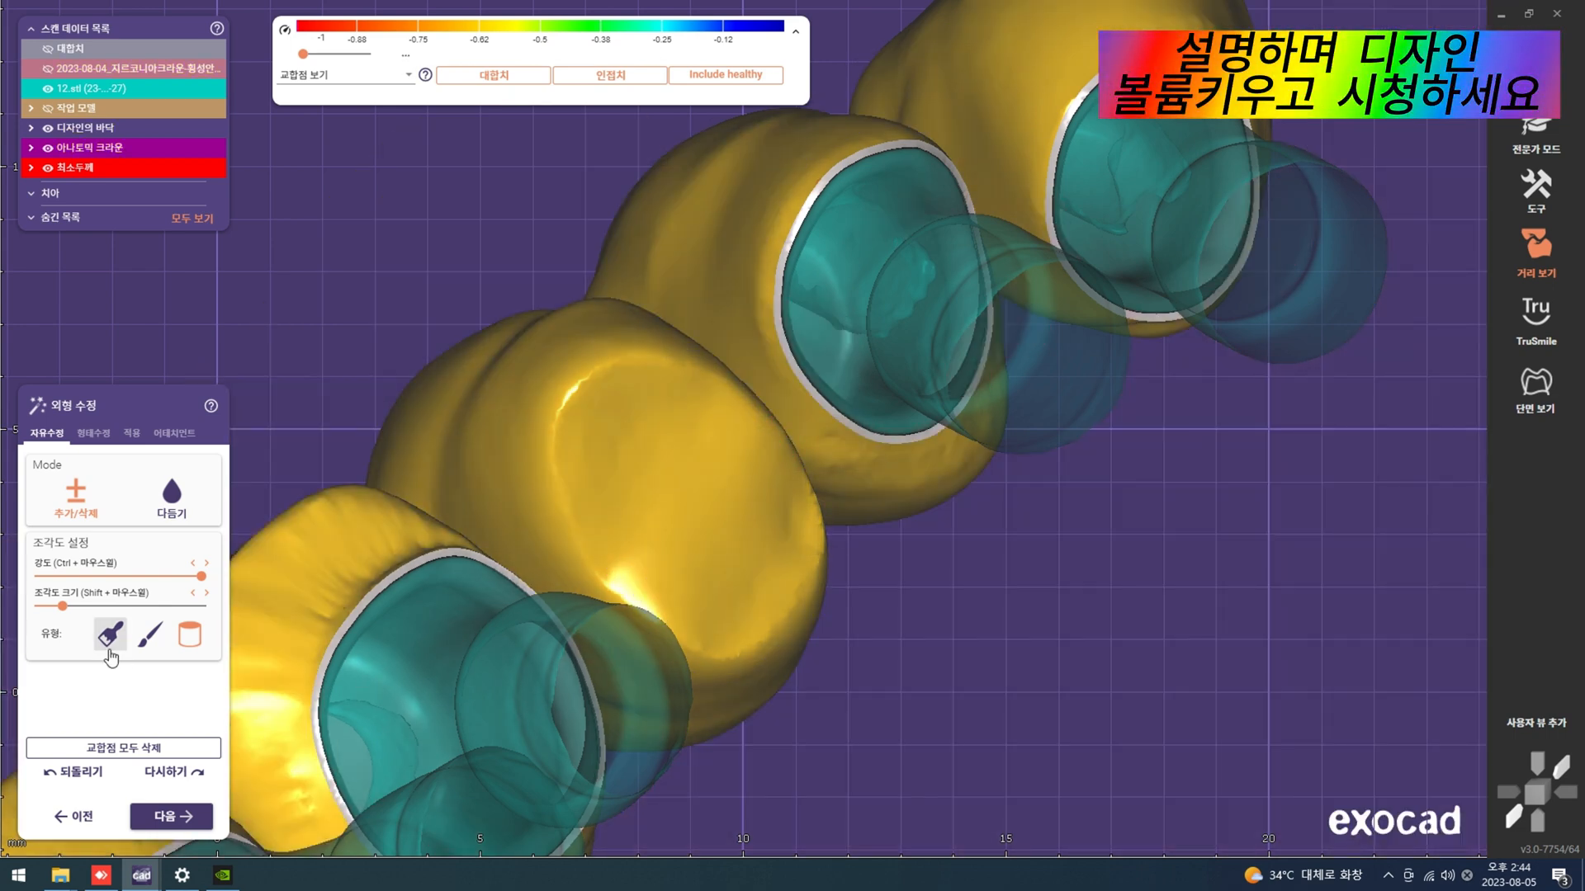
# Step: Build up the mesial edge and underside of the pontic with the small standard freeform brush
pyautogui.click(111, 652)
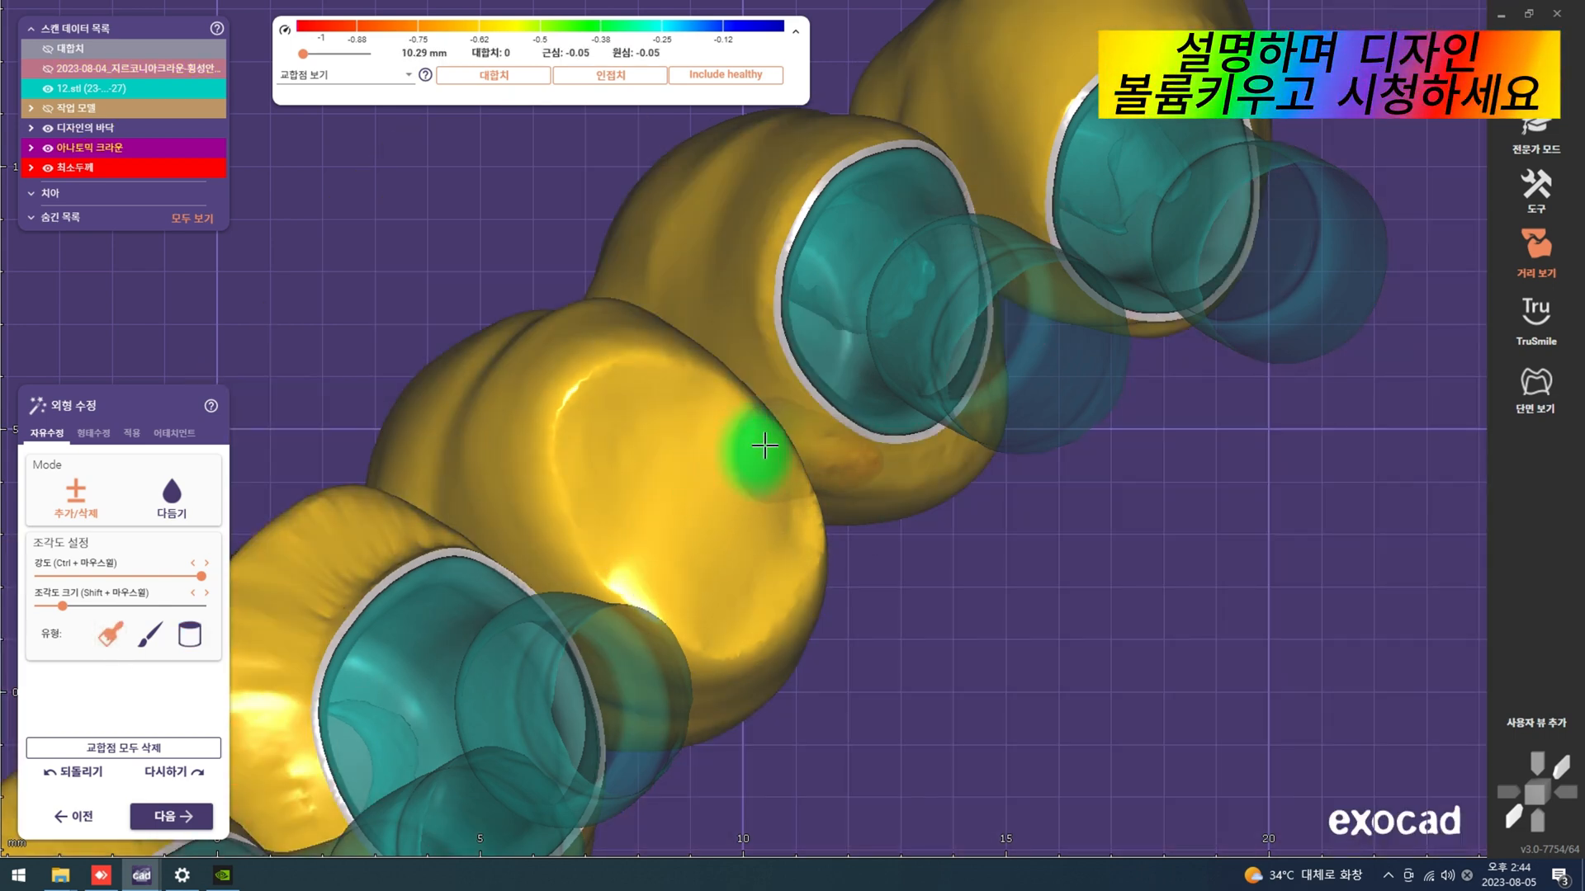
pyautogui.scroll(-3, 776, 428)
pyautogui.moveTo(814, 531)
pyautogui.mouseDown(button='right')
pyautogui.moveTo(720, 554)
pyautogui.moveTo(717, 619)
pyautogui.moveTo(766, 678)
pyautogui.moveTo(804, 584)
pyautogui.moveTo(772, 599)
pyautogui.mouseUp(button='right')
pyautogui.scroll(-2, 633, 634)
pyautogui.hotkey('ctrl', 'j')
pyautogui.scroll(-3, 675, 571)
pyautogui.hotkey('ctrl', 'j')
pyautogui.scroll(3, 792, 585)
pyautogui.scroll(-3, 701, 581)
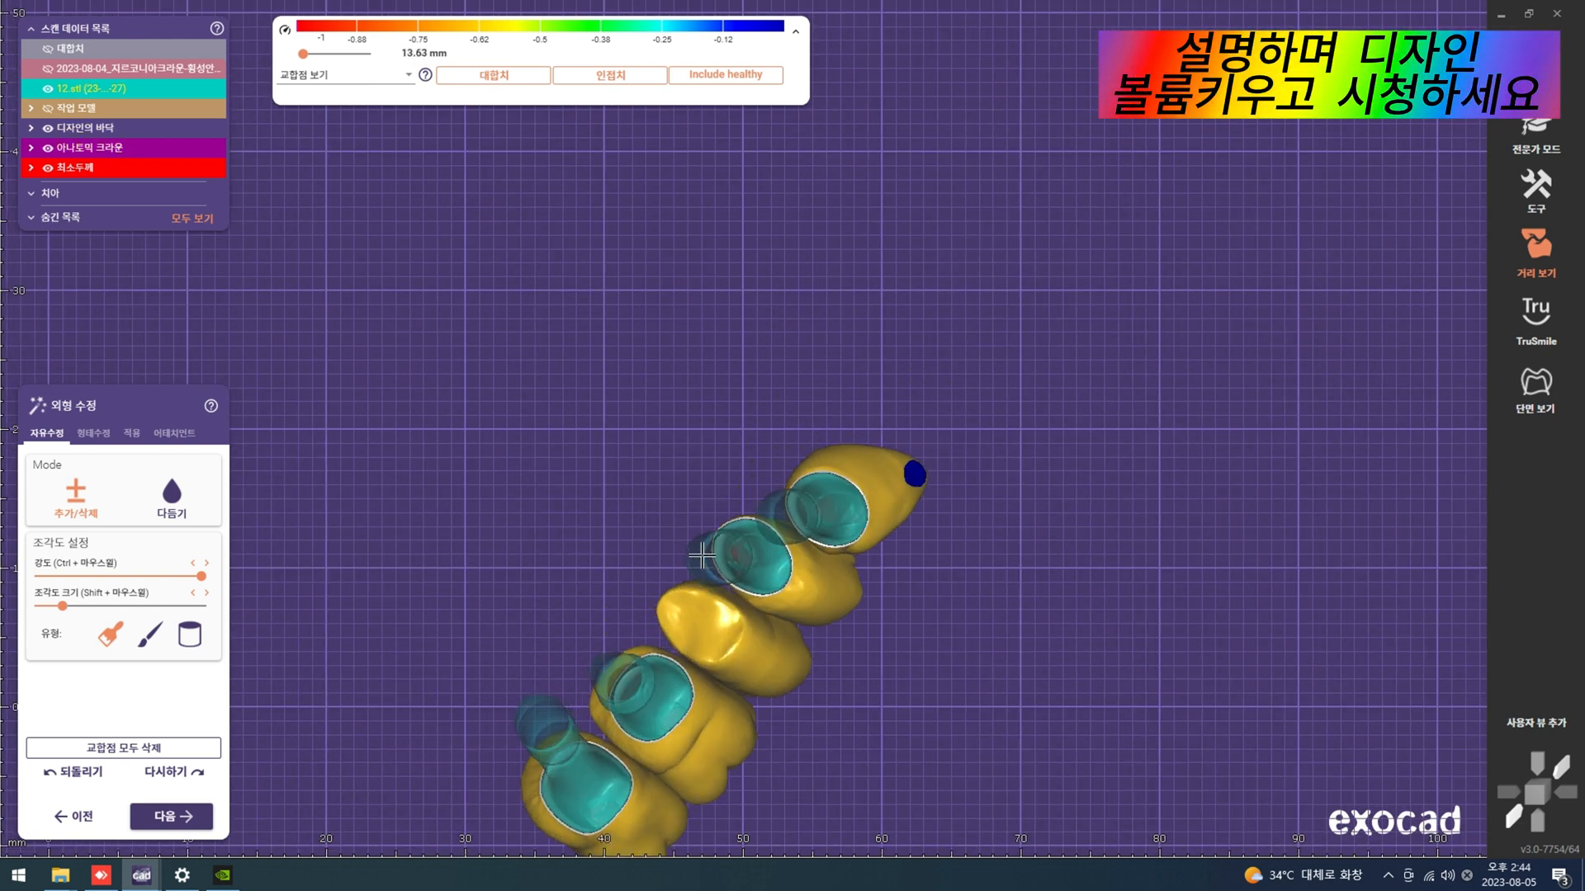
pyautogui.scroll(3, 753, 605)
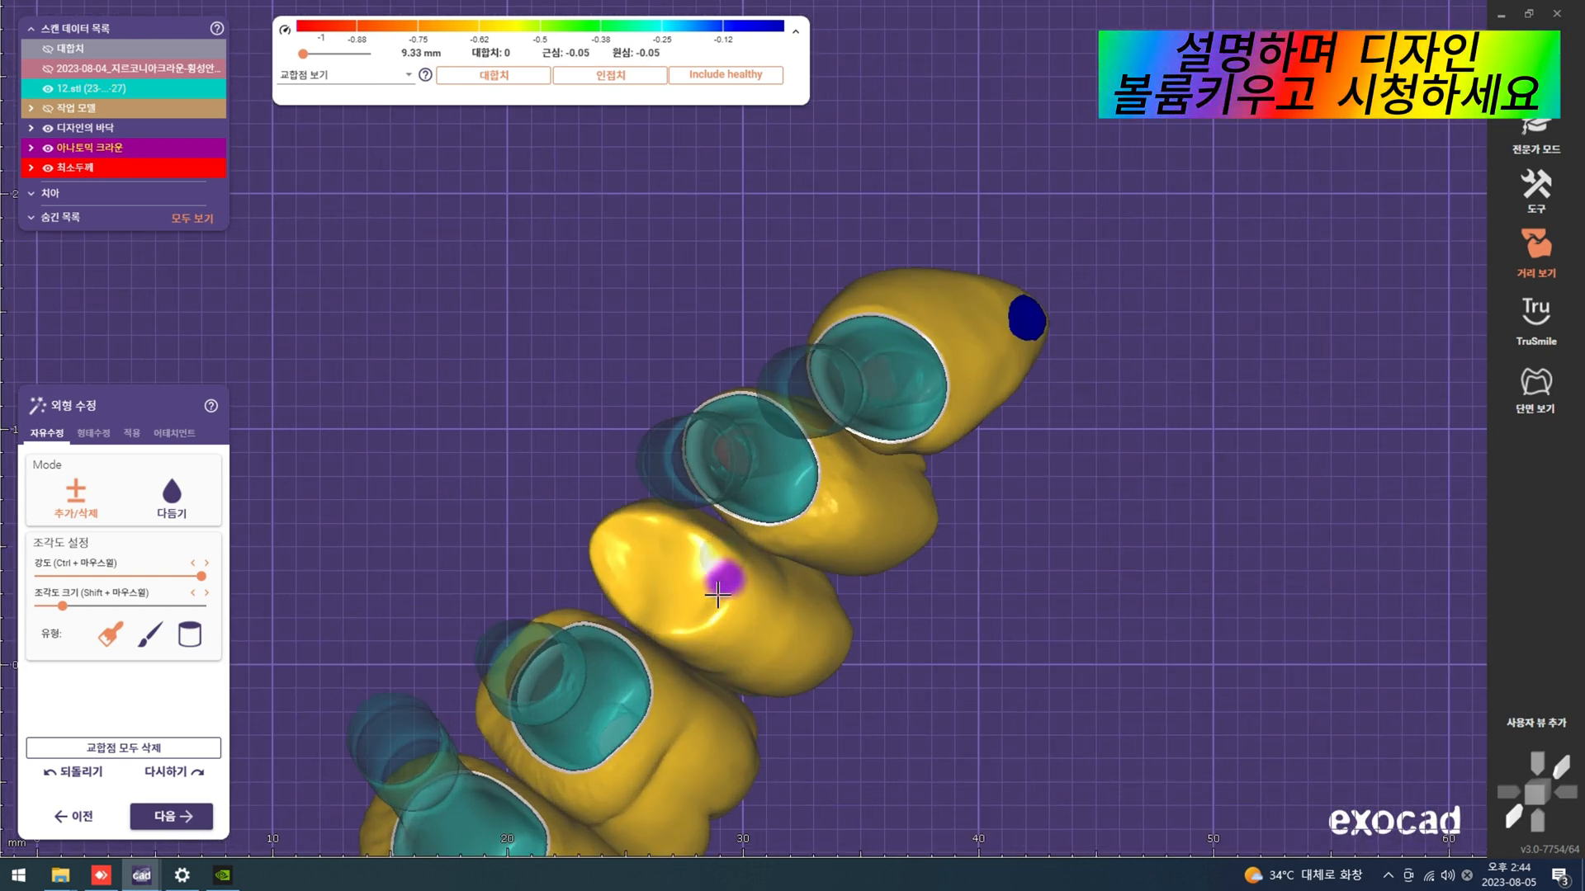
# Step: Refine the pontic's base with a slightly larger freeform brush, using the pink gingiva scan as reference
pyautogui.hotkey('ctrl', 'j')
pyautogui.moveTo(743, 616)
pyautogui.mouseDown(button='right')
pyautogui.moveTo(802, 582)
pyautogui.moveTo(799, 608)
pyautogui.moveTo(767, 582)
pyautogui.moveTo(746, 496)
pyautogui.moveTo(862, 569)
pyautogui.mouseUp(button='right')
pyautogui.hotkey('ctrl', 'j')
pyautogui.hotkey('ctrl', 'j')
pyautogui.scroll(1, 863, 569)
pyautogui.keyDown('shift'); pyautogui.scroll(2, 815, 542); pyautogui.keyUp('shift')
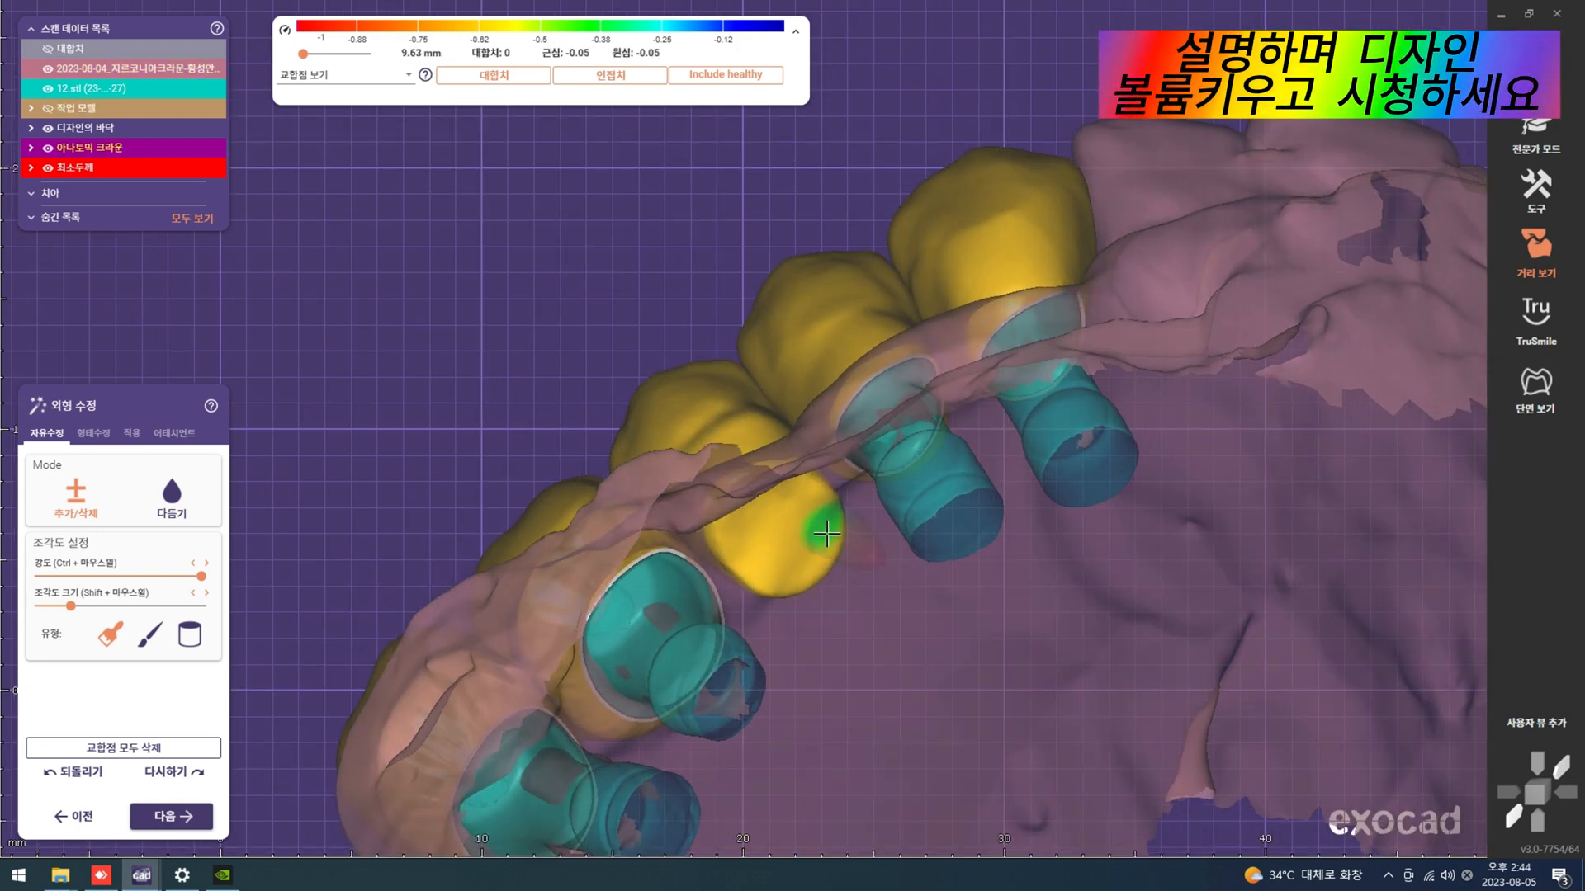
pyautogui.moveTo(826, 535); pyautogui.dragTo(813, 558)
pyautogui.scroll(-4, 813, 559)
pyautogui.moveTo(814, 559); pyautogui.dragTo(819, 388, button='right')
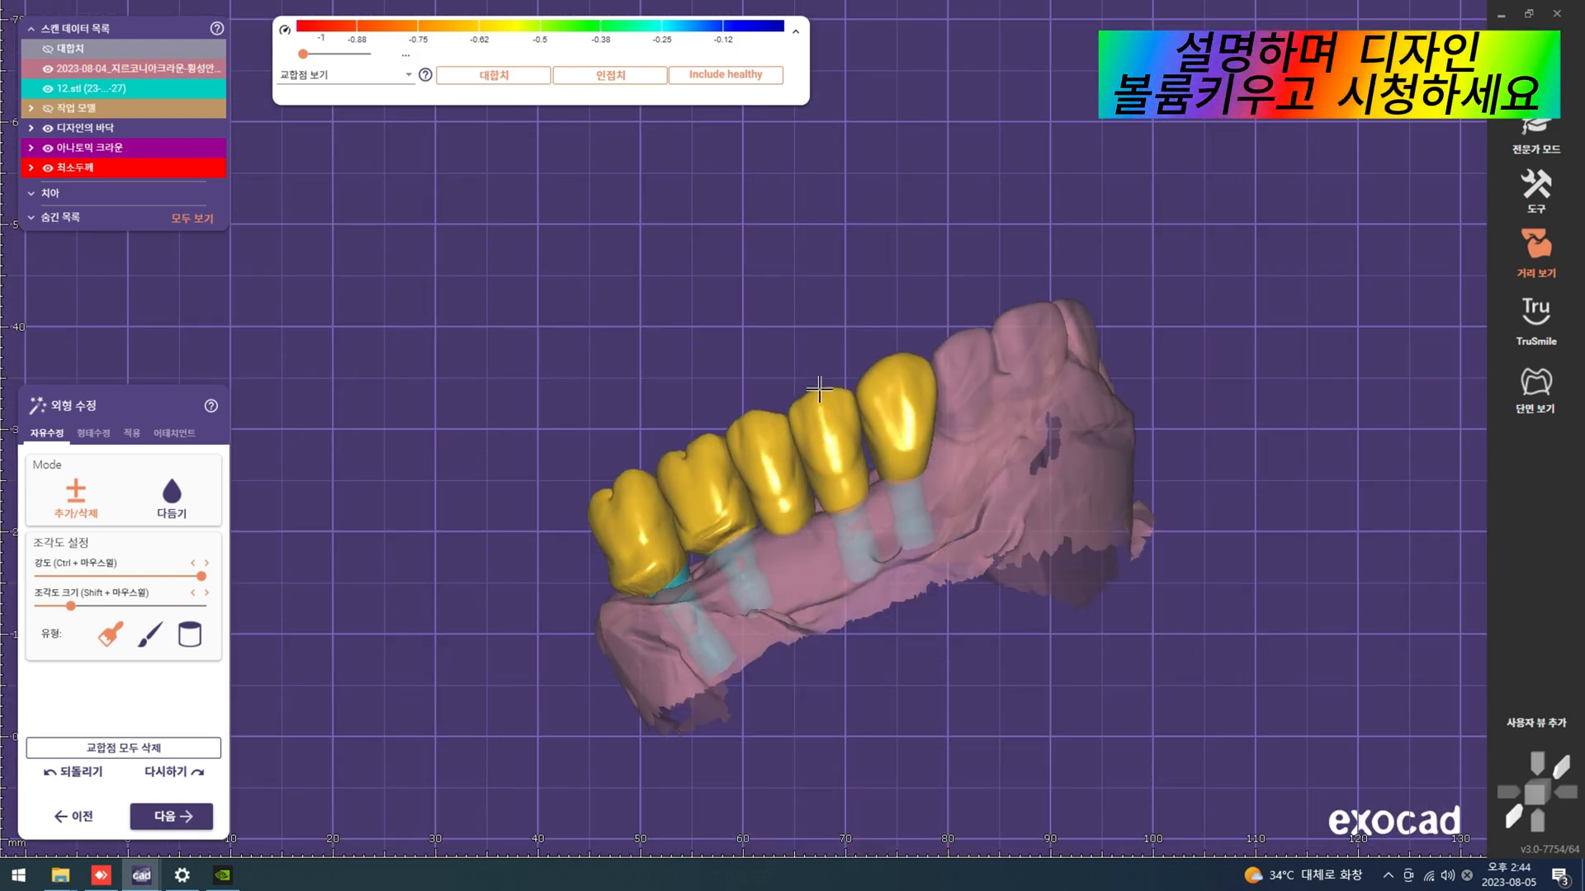
# Step: Shape the first molar crown's mesial and distal sides near the margin with a larger freeform brush
pyautogui.scroll(5, 820, 389)
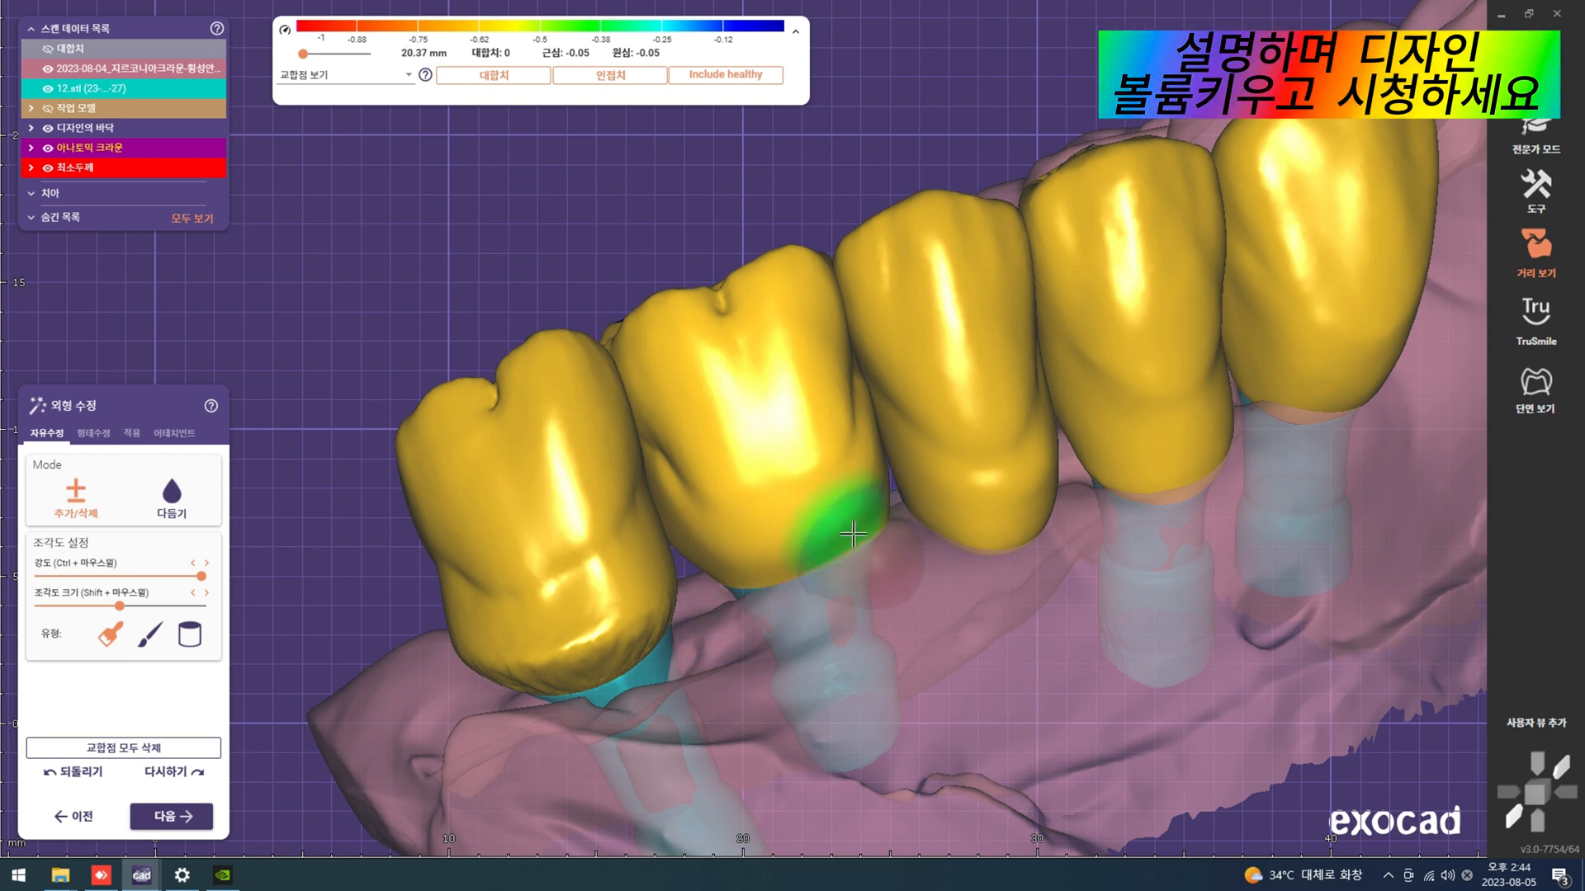
pyautogui.scroll(-4, 756, 554)
pyautogui.moveTo(756, 554); pyautogui.dragTo(832, 519, button='right')
pyautogui.scroll(4, 761, 506)
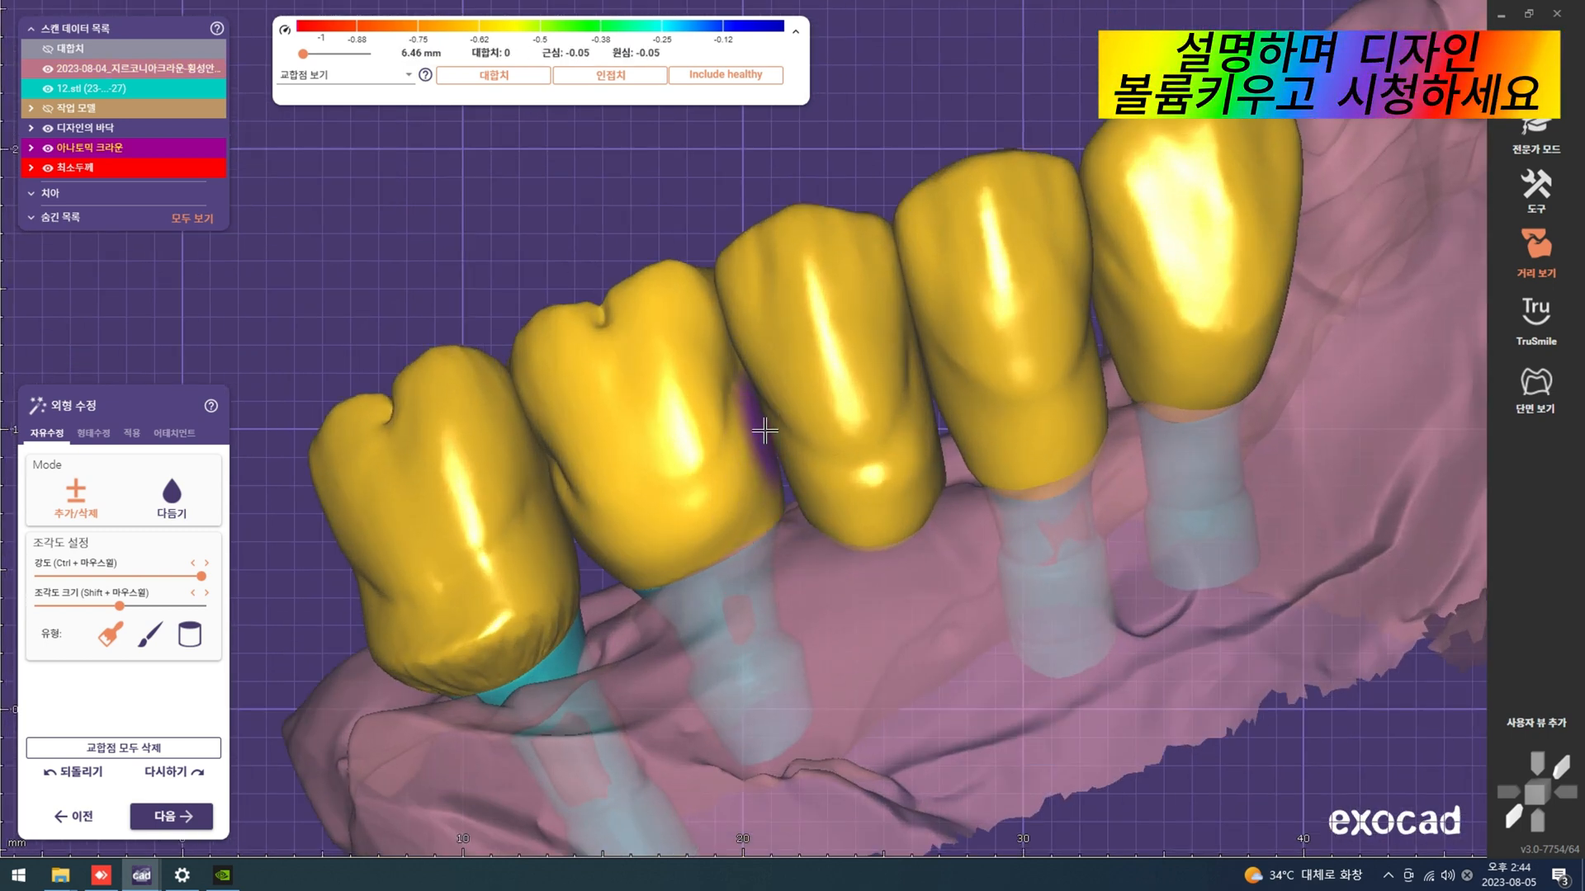
pyautogui.scroll(-4, 679, 569)
pyautogui.moveTo(679, 569); pyautogui.dragTo(780, 507, button='right')
pyautogui.scroll(4, 743, 499)
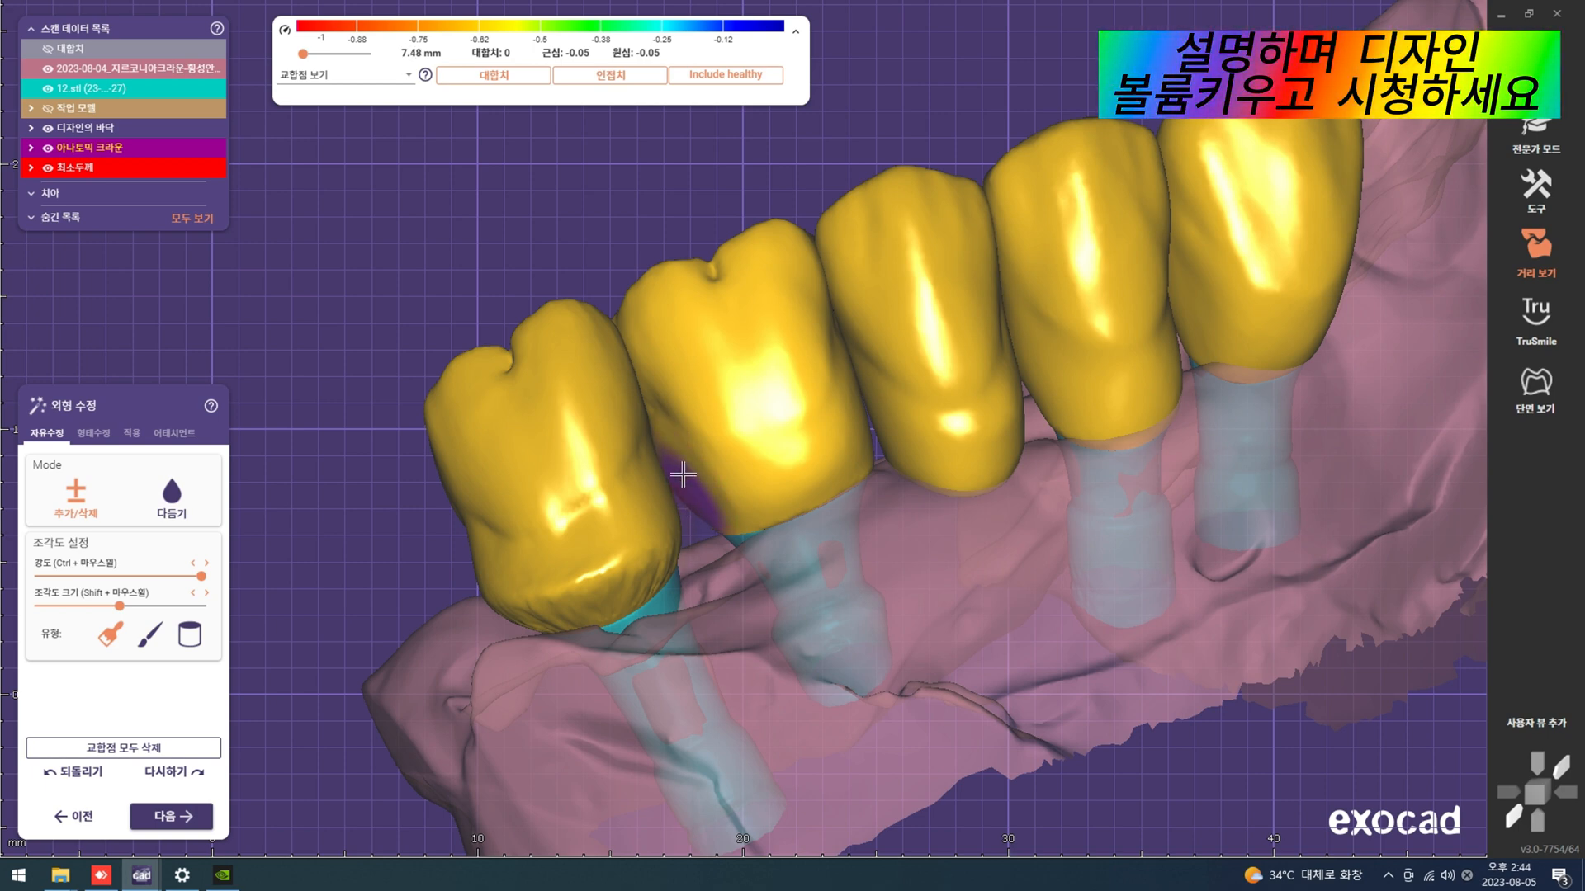
pyautogui.scroll(-4, 746, 498)
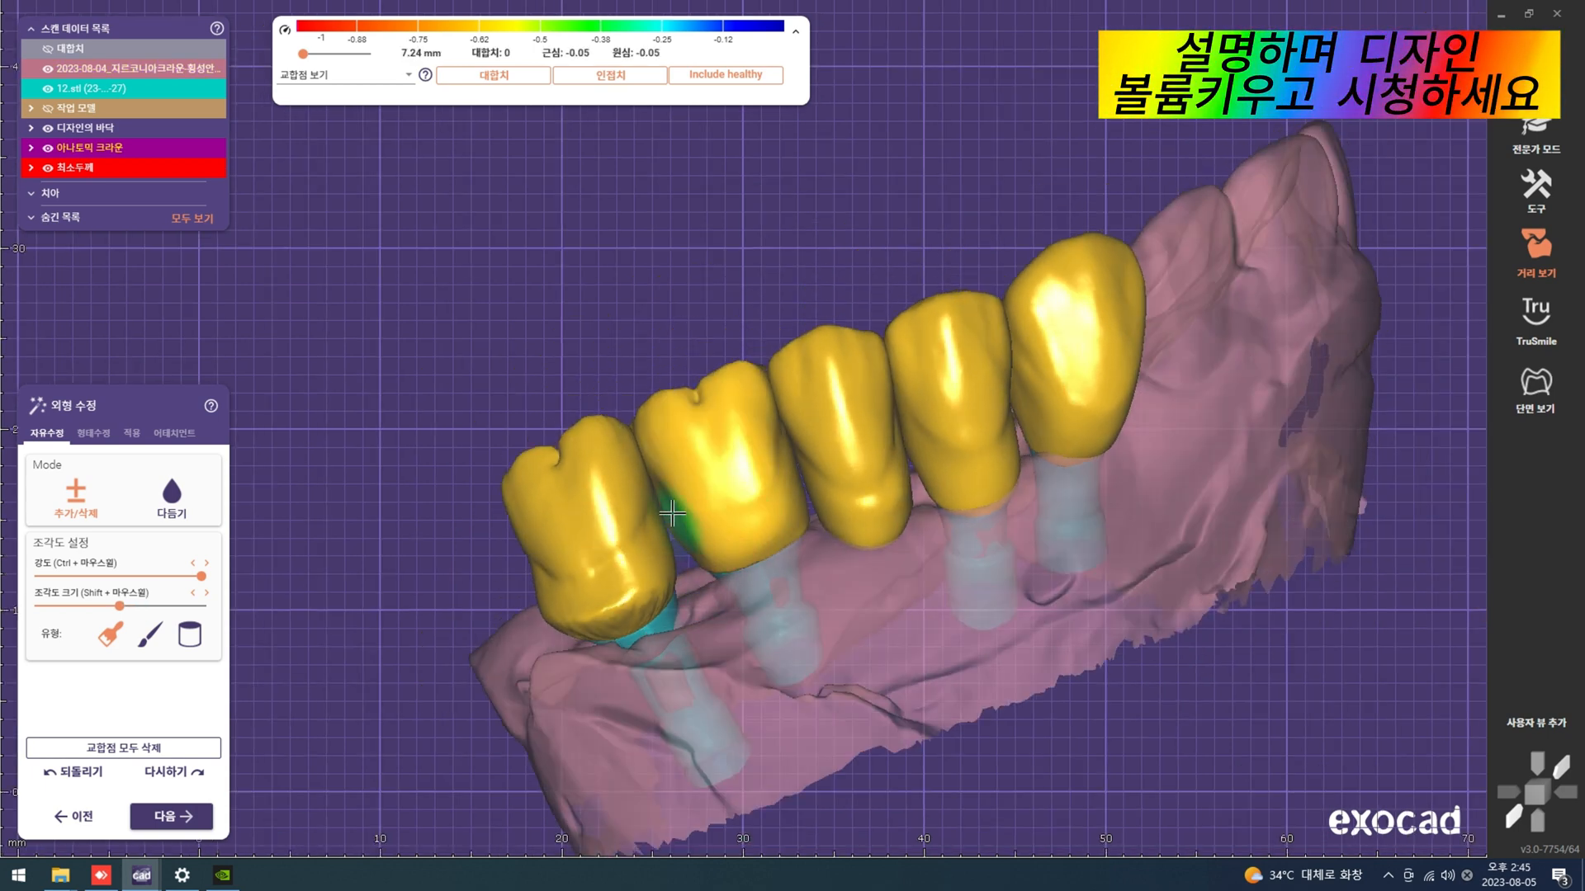
# Step: Smooth and fill the second molar crown's buccal area near the margin with an enlarged freeform brush
pyautogui.scroll(-4, 784, 578)
pyautogui.moveTo(786, 521); pyautogui.dragTo(652, 596, button='right')
pyautogui.scroll(8, 690, 548)
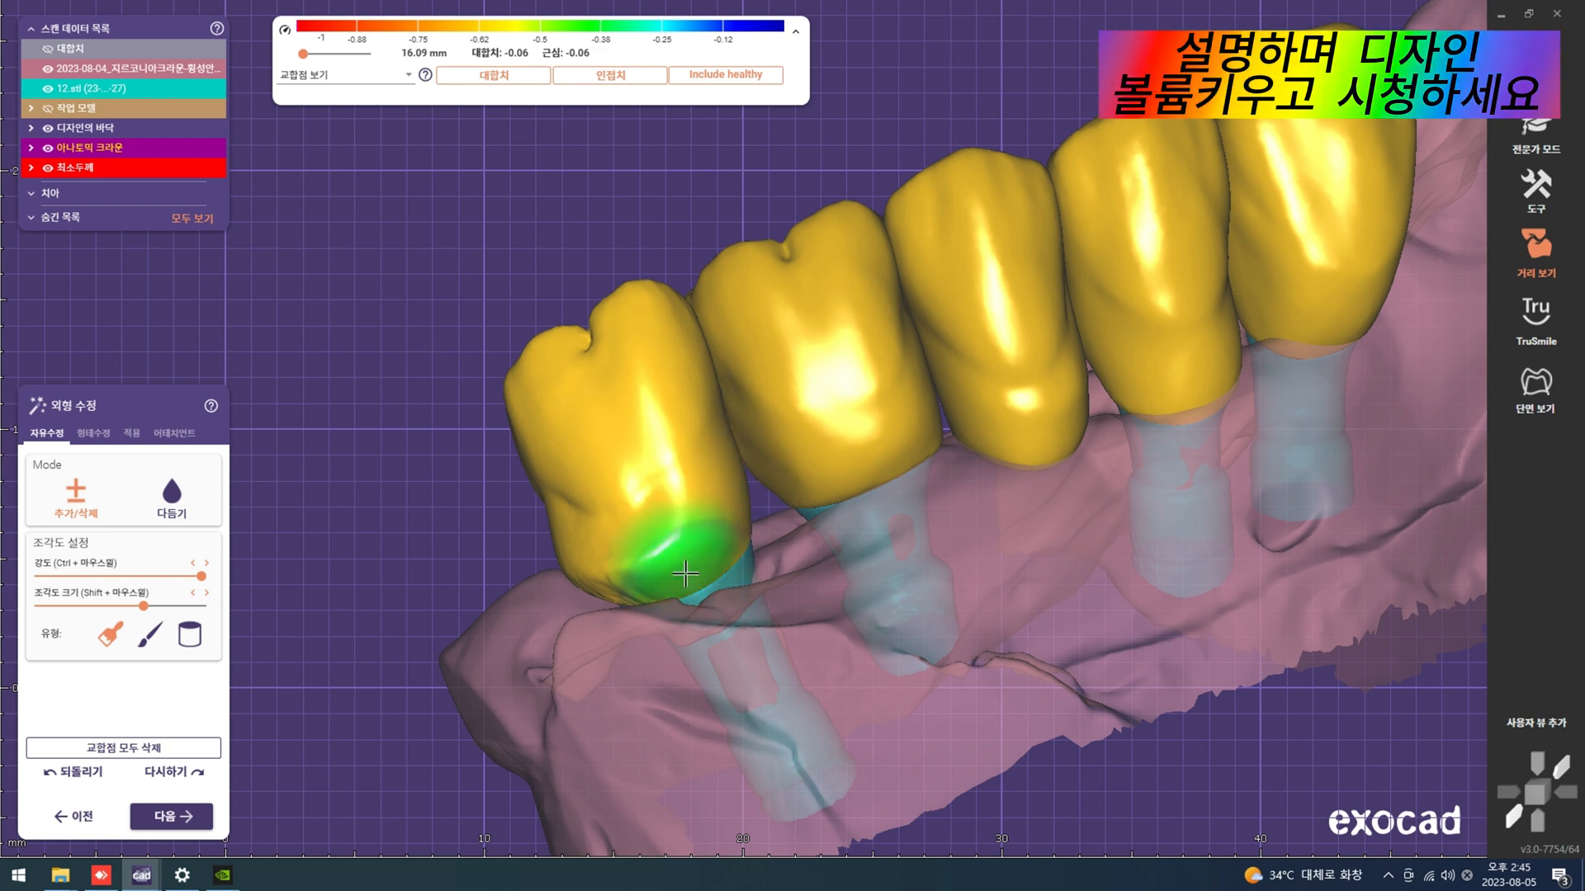
pyautogui.moveTo(685, 574); pyautogui.dragTo(740, 513, button='right')
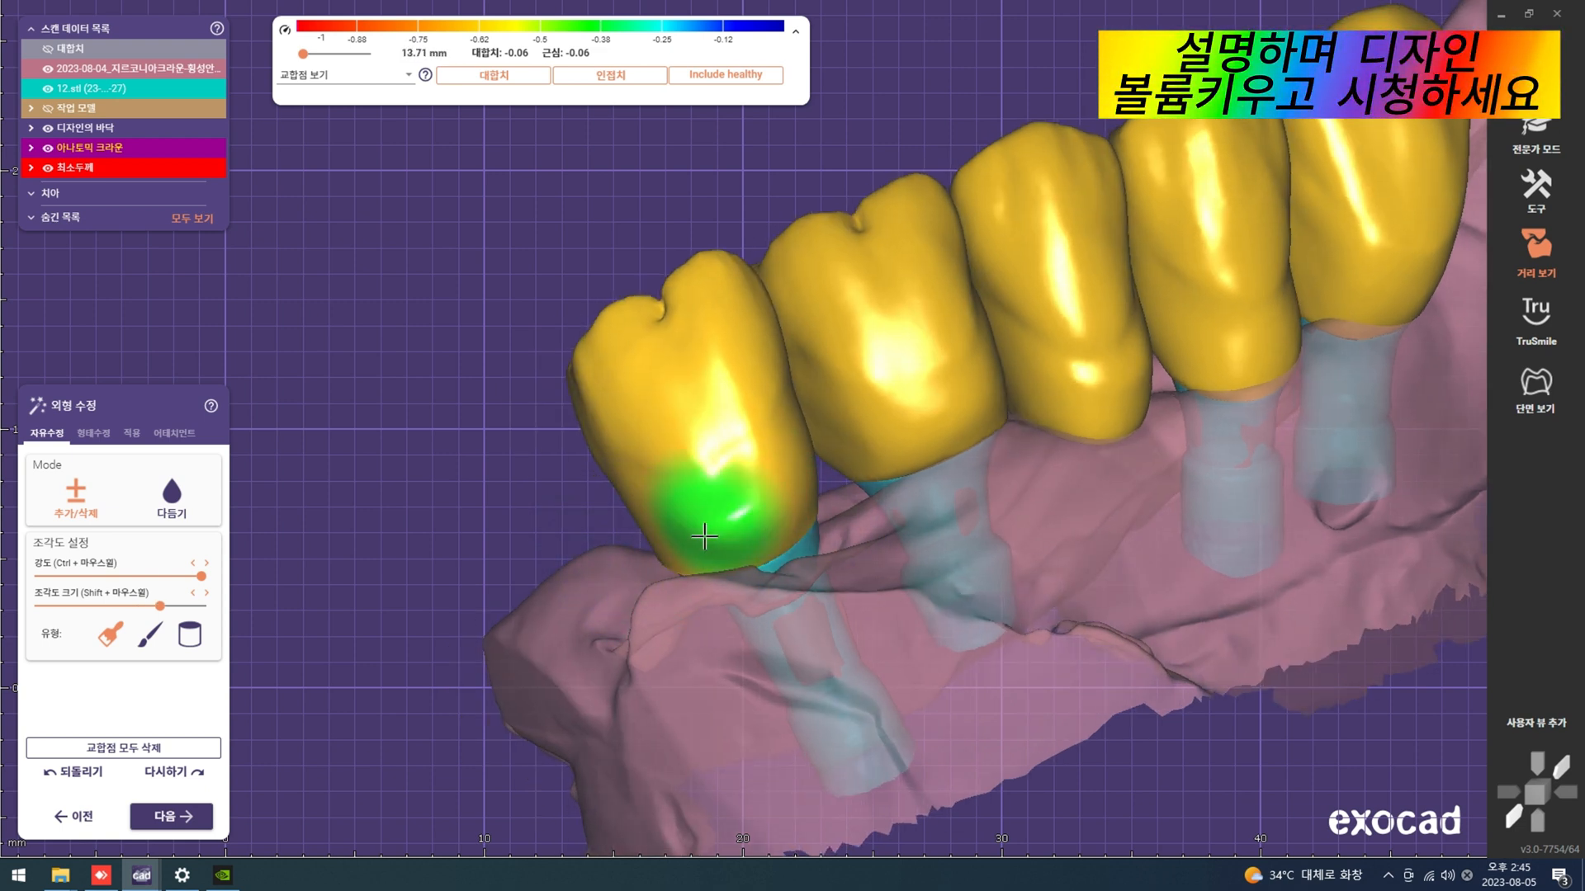
pyautogui.moveTo(691, 565); pyautogui.dragTo(754, 567, button='right')
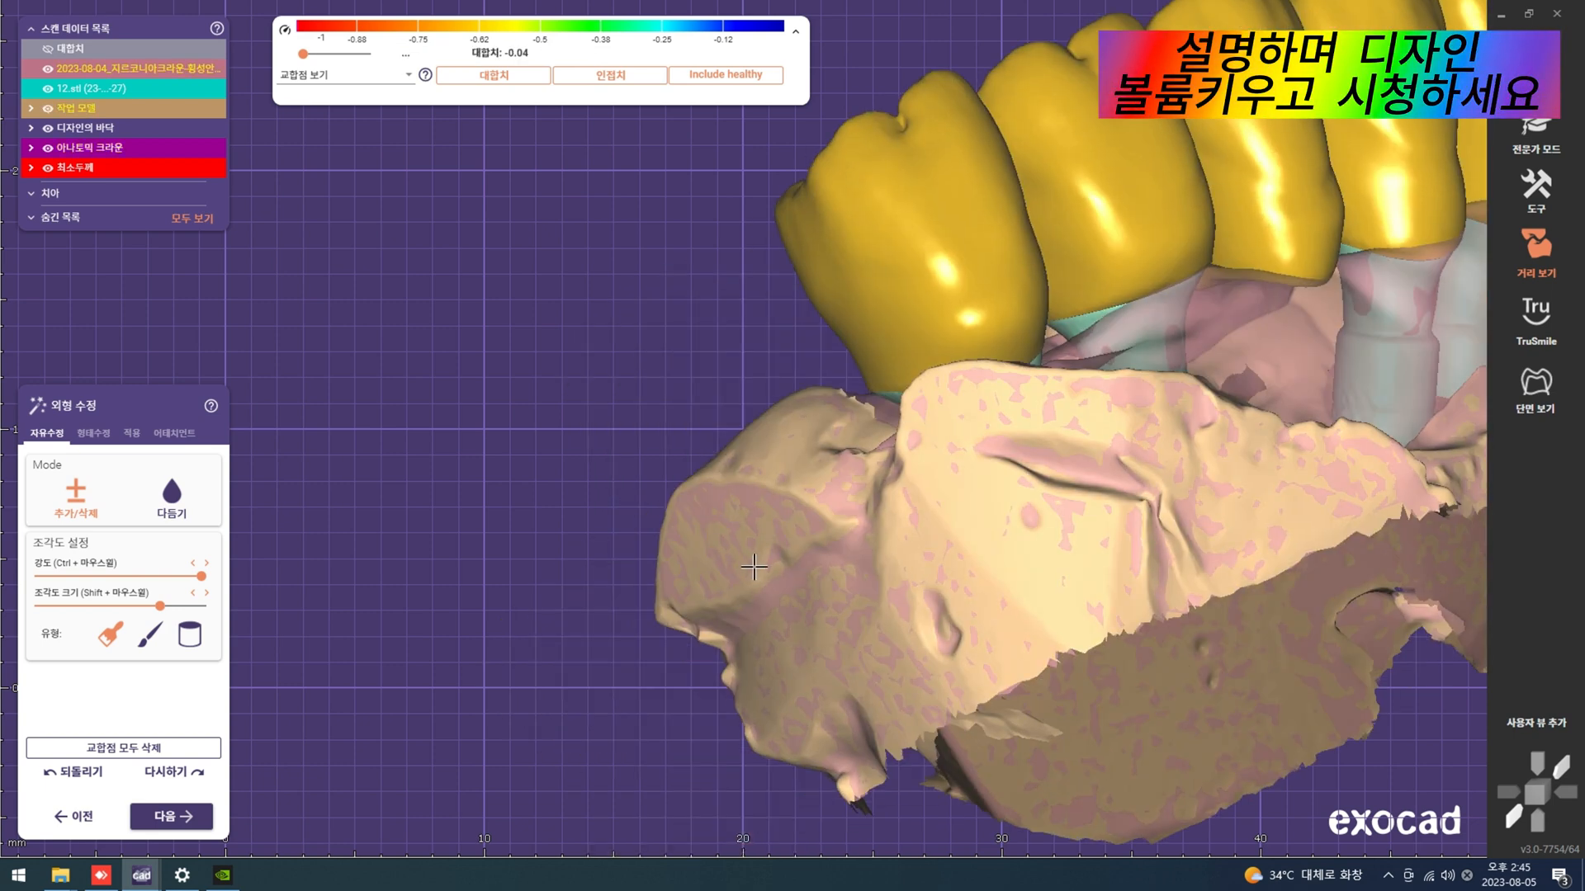
# Step: Hide the jaw scans and refine the second molar crown's cervical contour above its abutment with the freeform brush
pyautogui.middleClick(723, 564)
pyautogui.middleClick(723, 563)
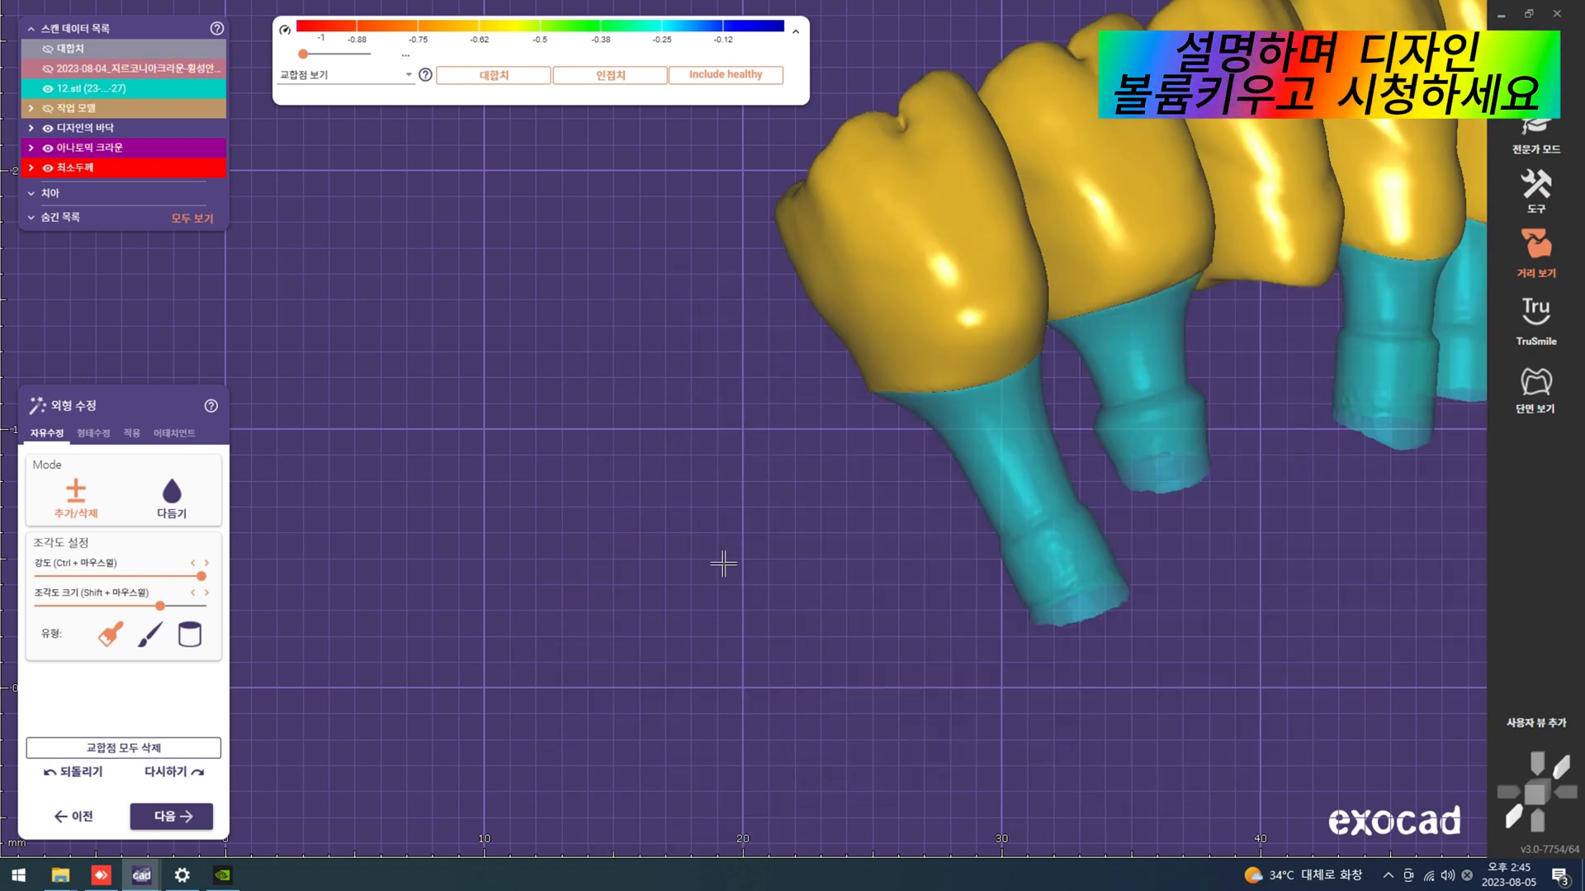
pyautogui.scroll(-4, 723, 564)
pyautogui.keyDown('shift'); pyautogui.scroll(4, 868, 449); pyautogui.keyUp('shift')
pyautogui.keyDown('shift'); pyautogui.scroll(-3, 868, 449); pyautogui.keyUp('shift')
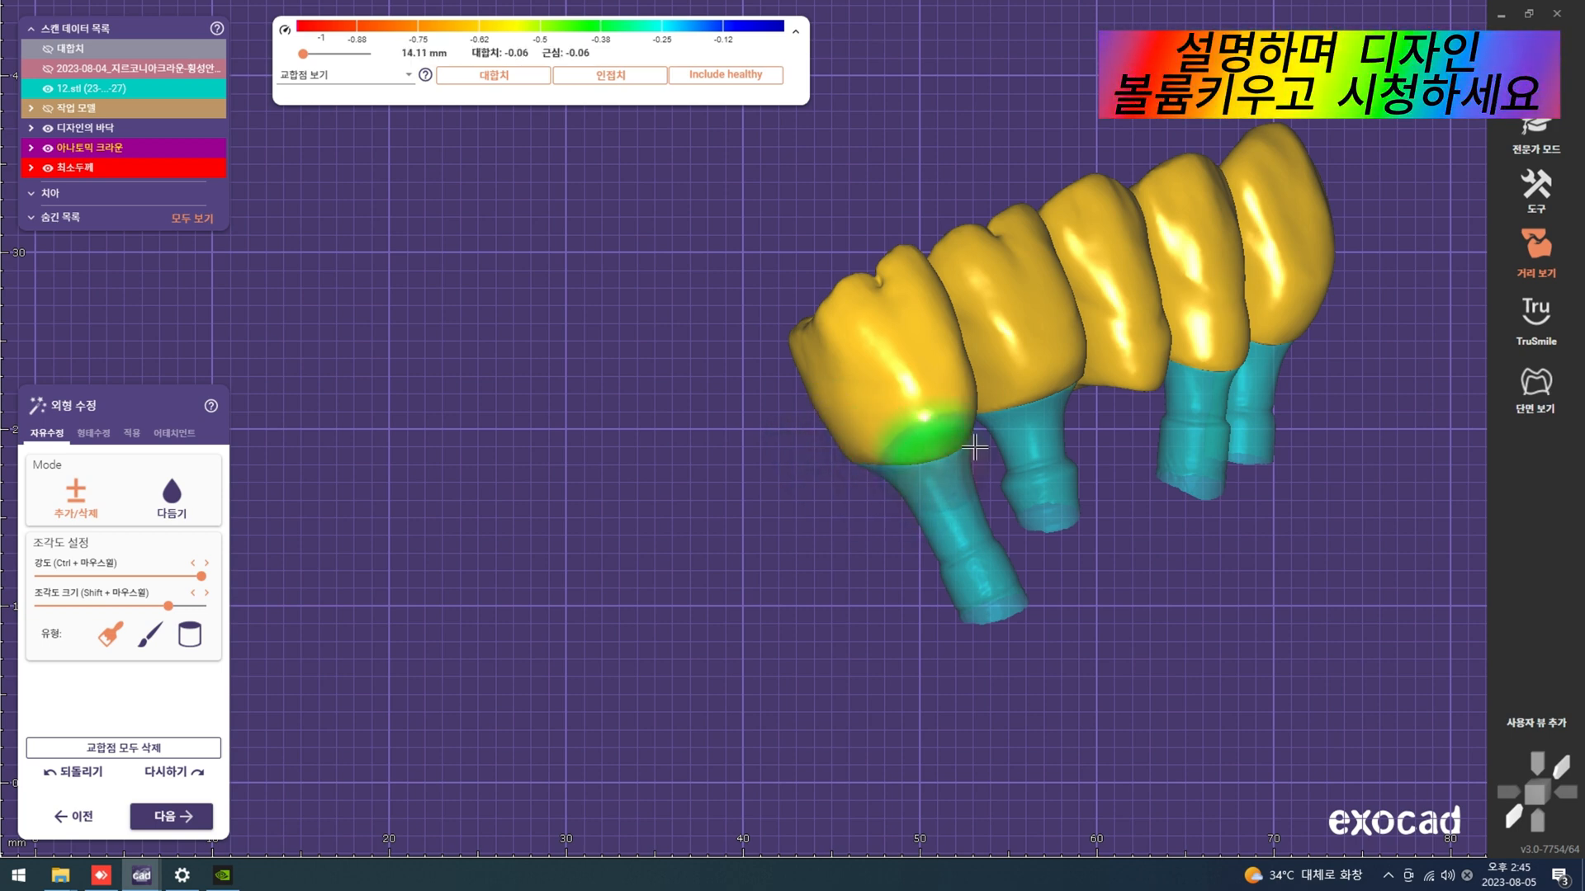
# Step: Show the working model and adjust the posterior crowns' buccal cervical contours from the front with a smaller freeform brush
pyautogui.scroll(-5, 941, 470)
pyautogui.middleClick(980, 486)
pyautogui.moveTo(989, 501); pyautogui.dragTo(991, 499, button='right')
pyautogui.moveTo(1026, 496); pyautogui.dragTo(870, 565, button='middle')
pyautogui.scroll(4, 1079, 453)
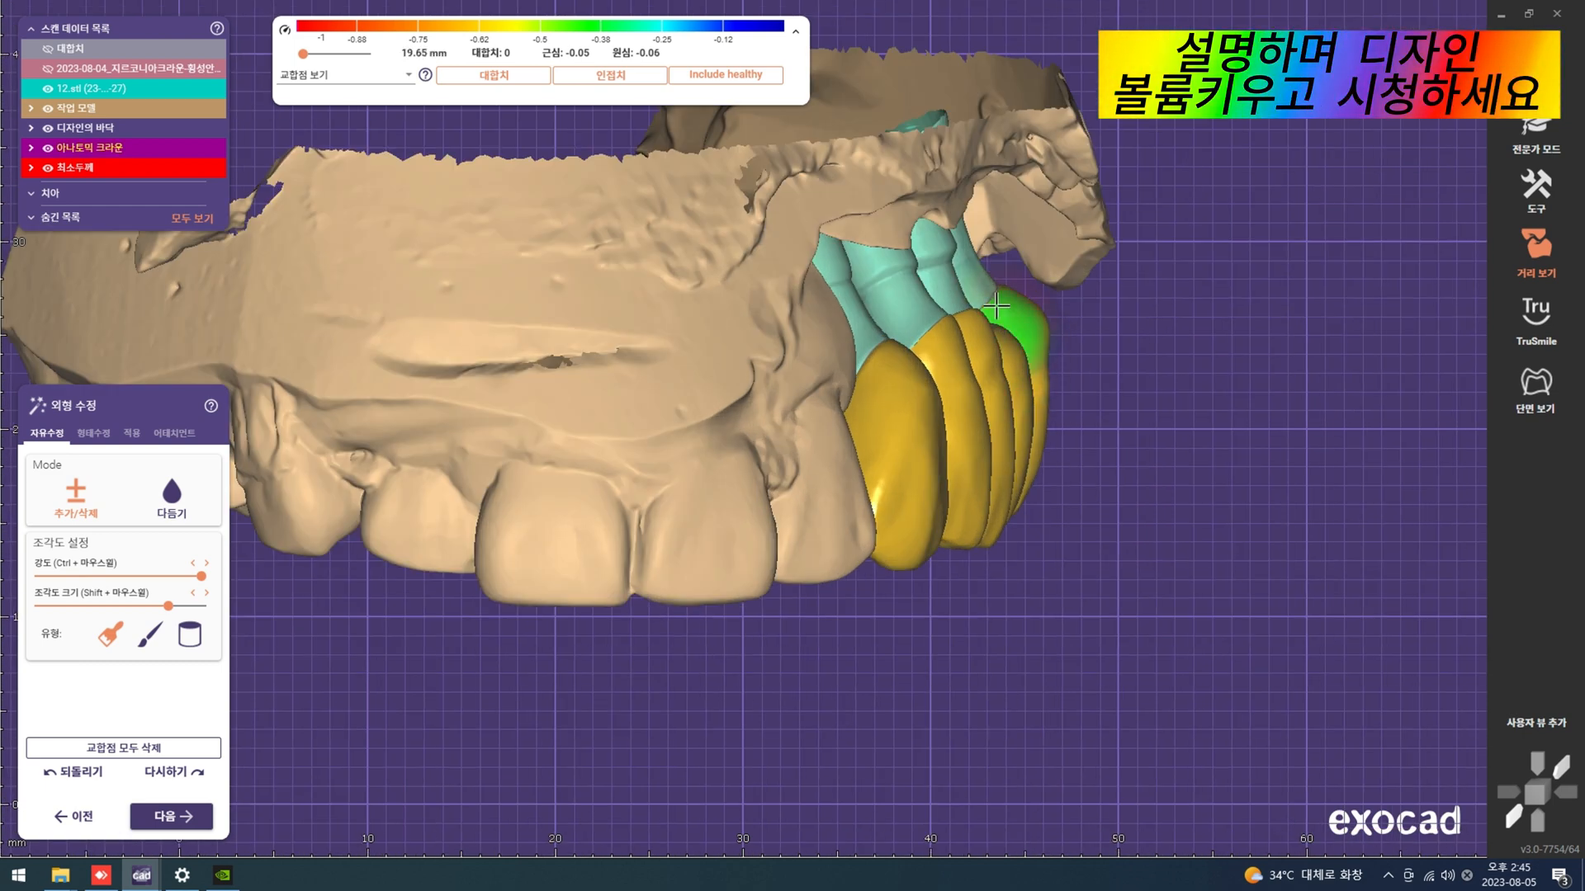
pyautogui.moveTo(1015, 363); pyautogui.dragTo(967, 366, button='right')
pyautogui.scroll(4, 968, 371)
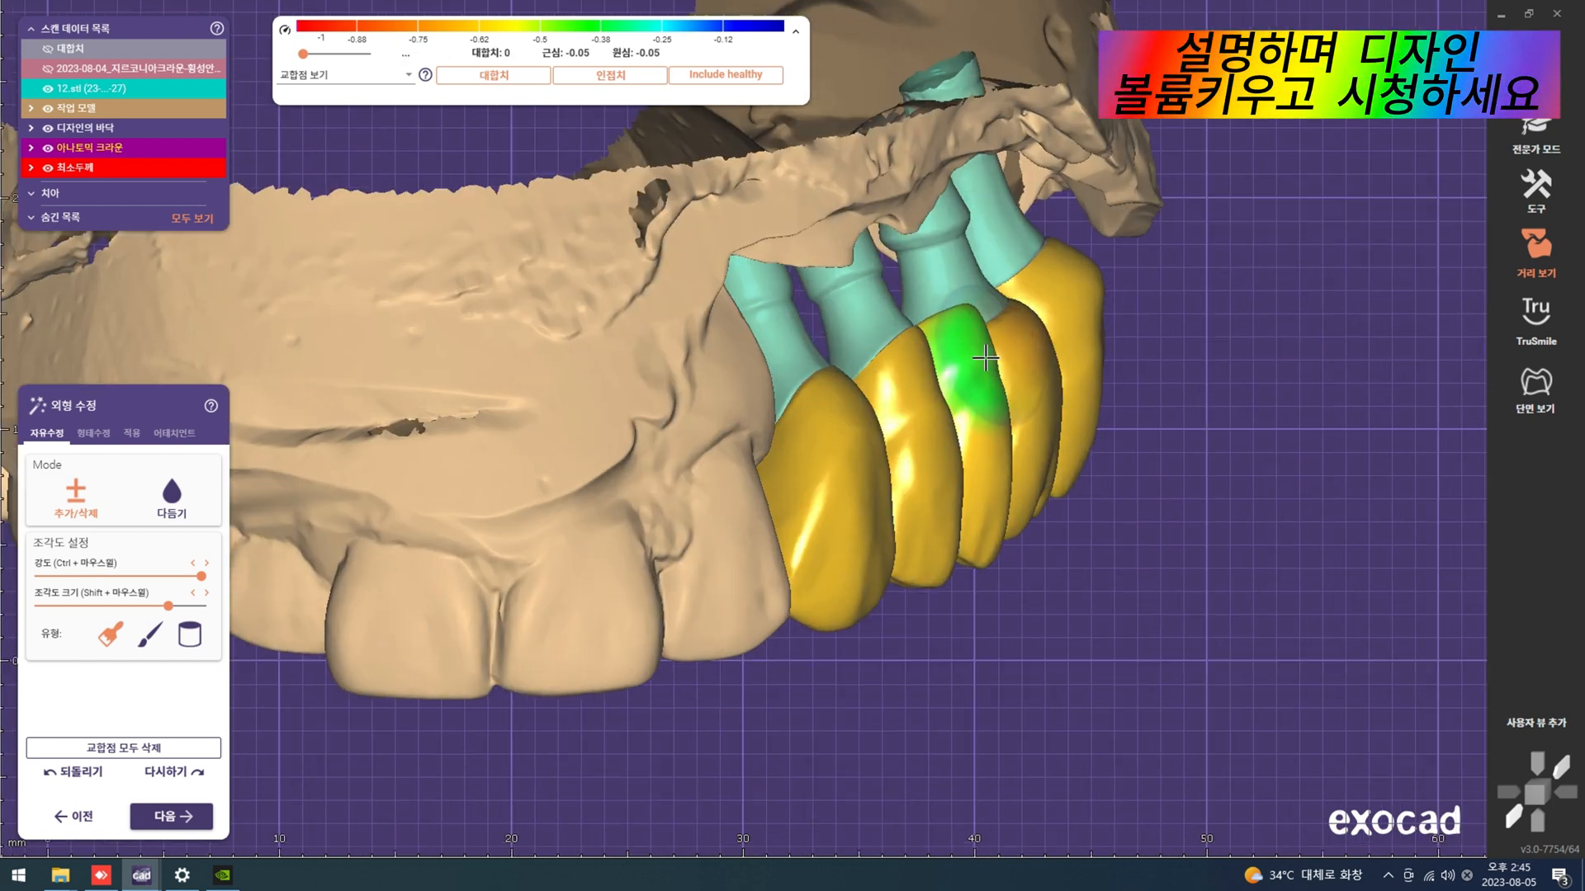
pyautogui.keyDown('shift'); pyautogui.scroll(-3, 967, 310); pyautogui.keyUp('shift')
pyautogui.keyDown('shift'); pyautogui.scroll(-3, 967, 306); pyautogui.keyUp('shift')
pyautogui.keyDown('shift'); pyautogui.moveTo(934, 333); pyautogui.dragTo(949, 321); pyautogui.keyUp('shift')
pyautogui.scroll(-6, 1022, 333)
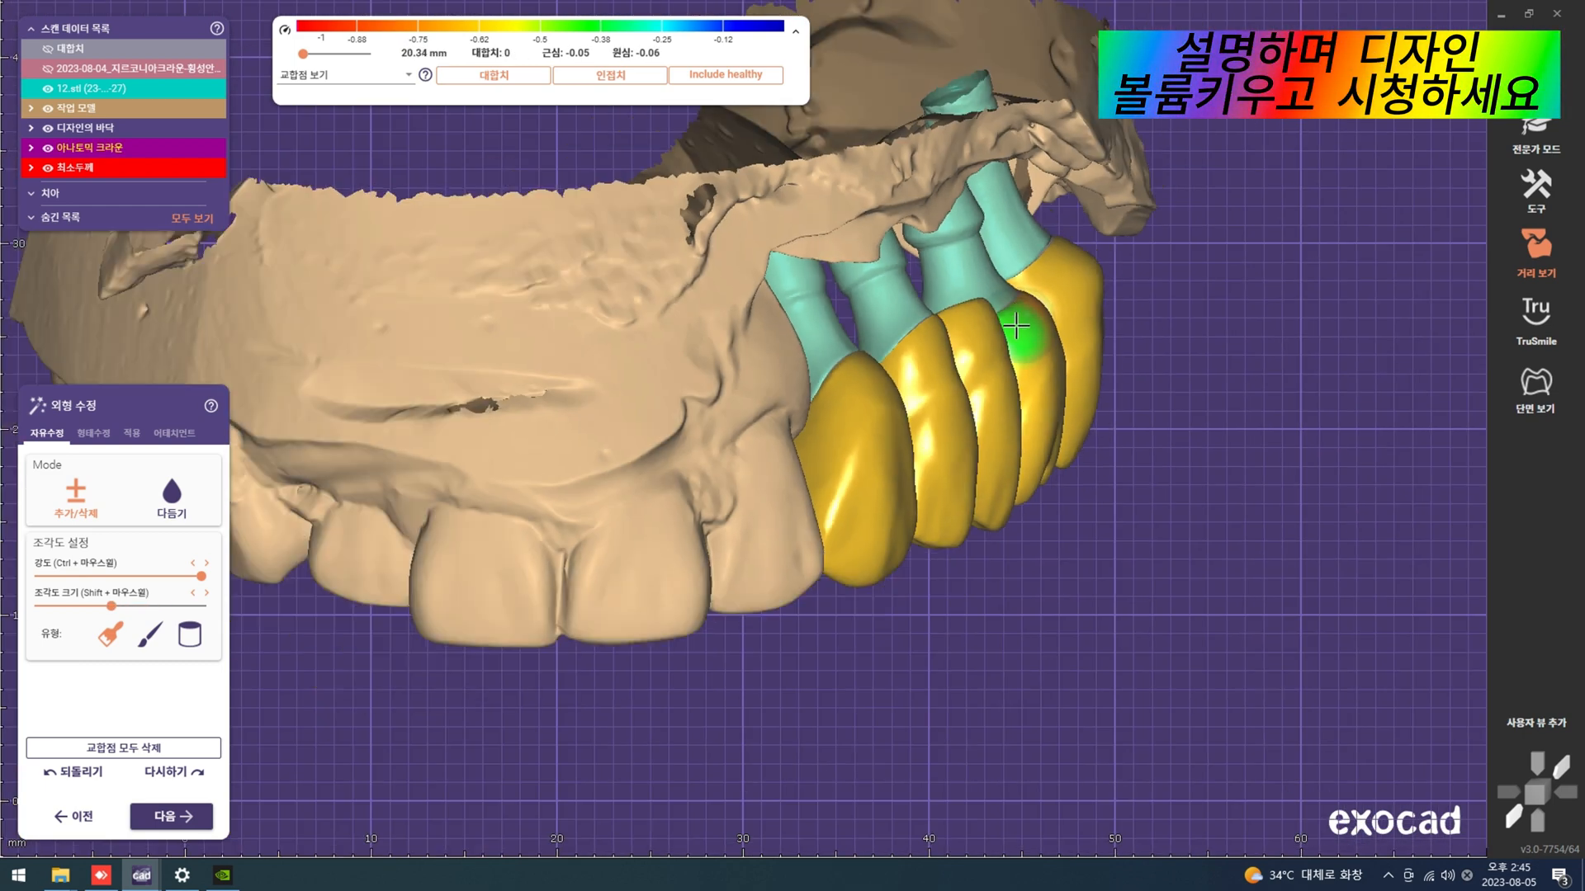
# Step: Touch up the pontic's underside with a smaller freeform brush and adapt it to the gingiva again at -0.5 mm
pyautogui.press('j')
pyautogui.moveTo(1022, 333)
pyautogui.mouseDown(button='right')
pyautogui.moveTo(998, 348)
pyautogui.moveTo(1043, 421)
pyautogui.mouseUp(button='right')
pyautogui.scroll(3, 997, 401)
pyautogui.keyDown('shift'); pyautogui.scroll(-2, 997, 400); pyautogui.keyUp('shift')
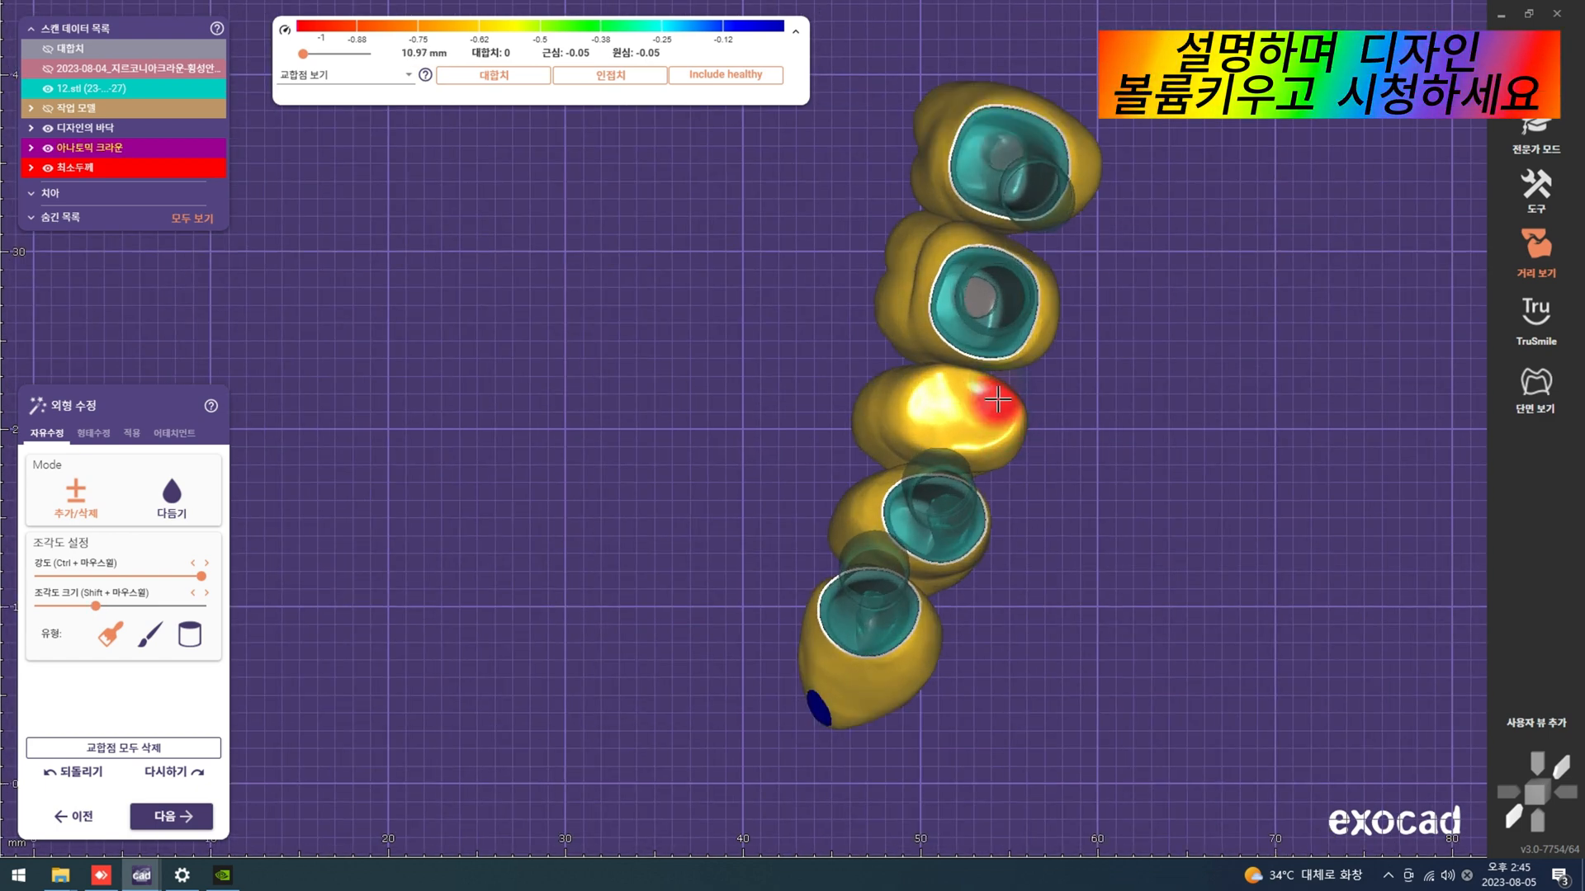
pyautogui.rightClick(903, 442)
pyautogui.scroll(-3, 903, 441)
pyautogui.click(132, 432)
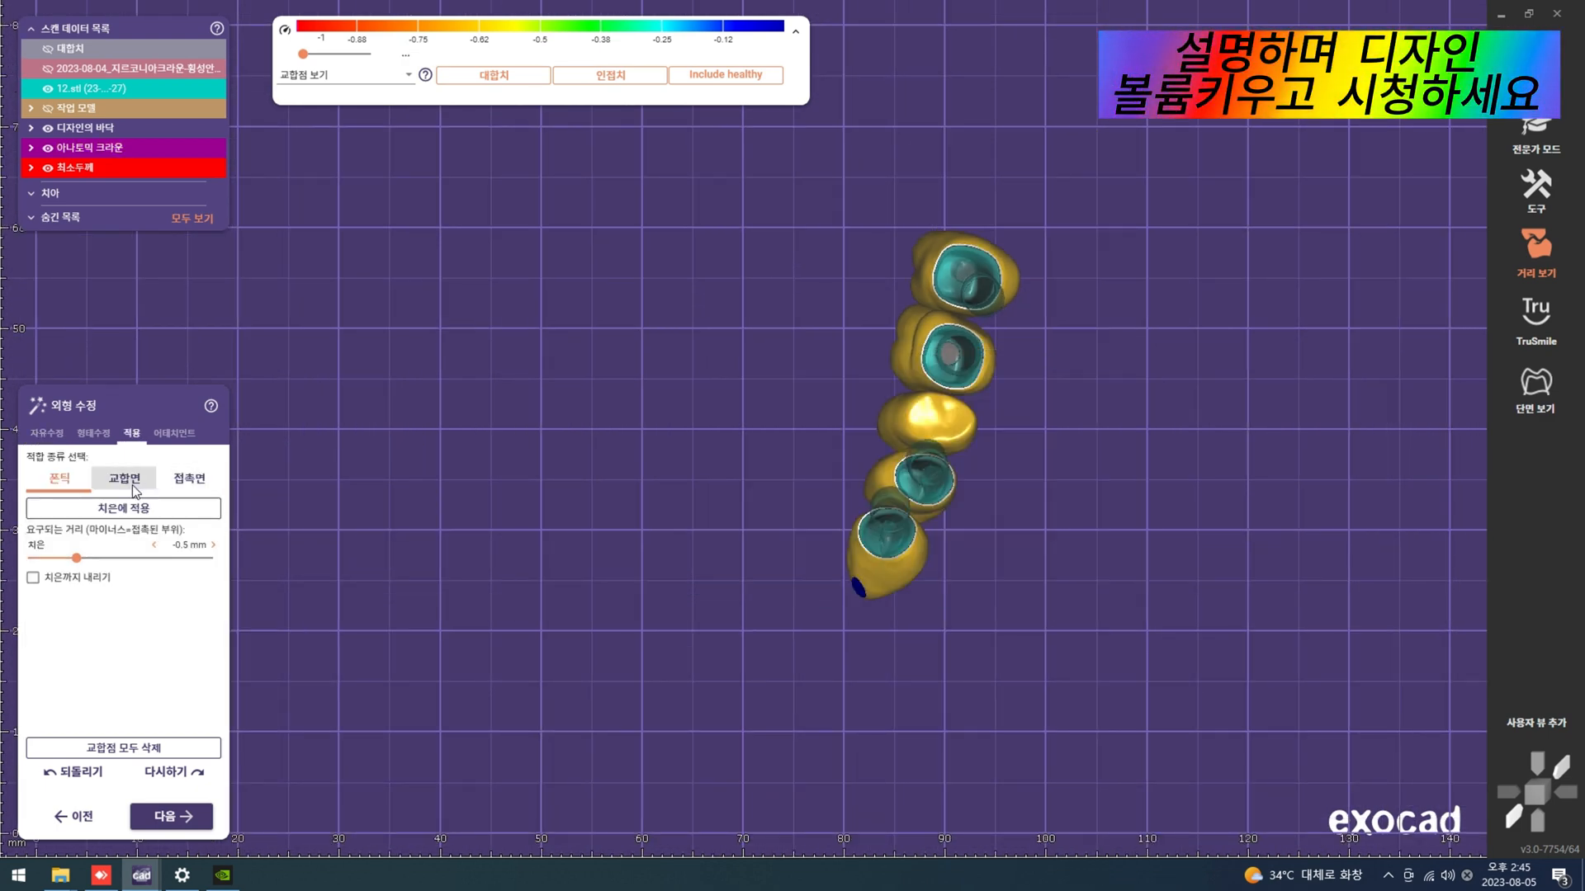
pyautogui.click(175, 510)
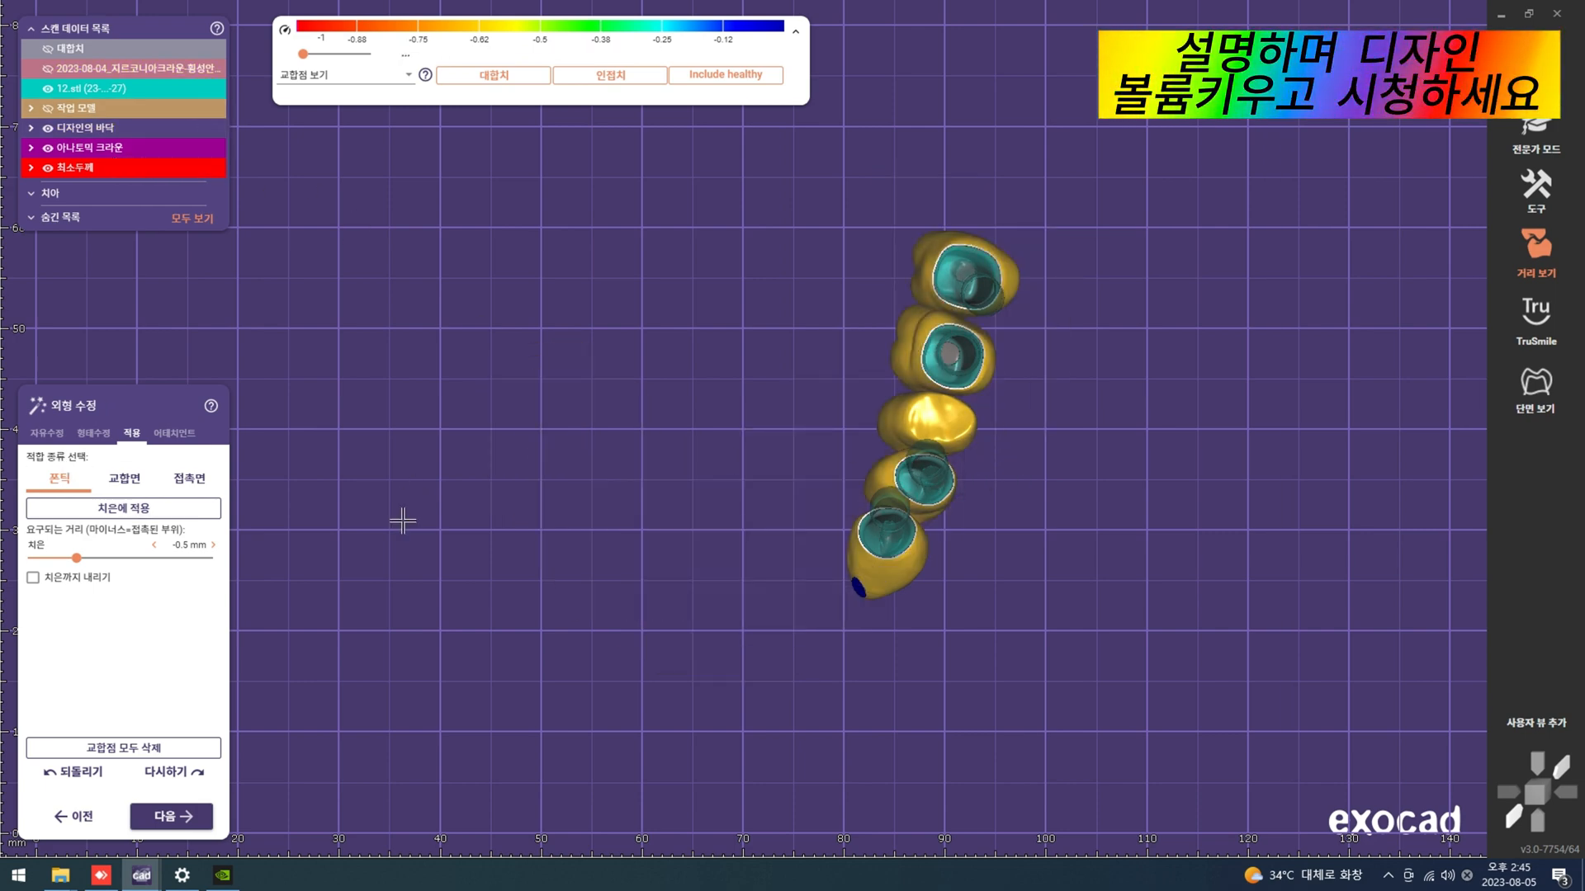
# Step: Show the upper working model together with the antagonist around the crowns
pyautogui.scroll(-3, 732, 421)
pyautogui.moveTo(709, 528); pyautogui.dragTo(732, 421, button='right')
pyautogui.press('a')
pyautogui.press('j')
pyautogui.moveTo(831, 602); pyautogui.dragTo(775, 577, button='right')
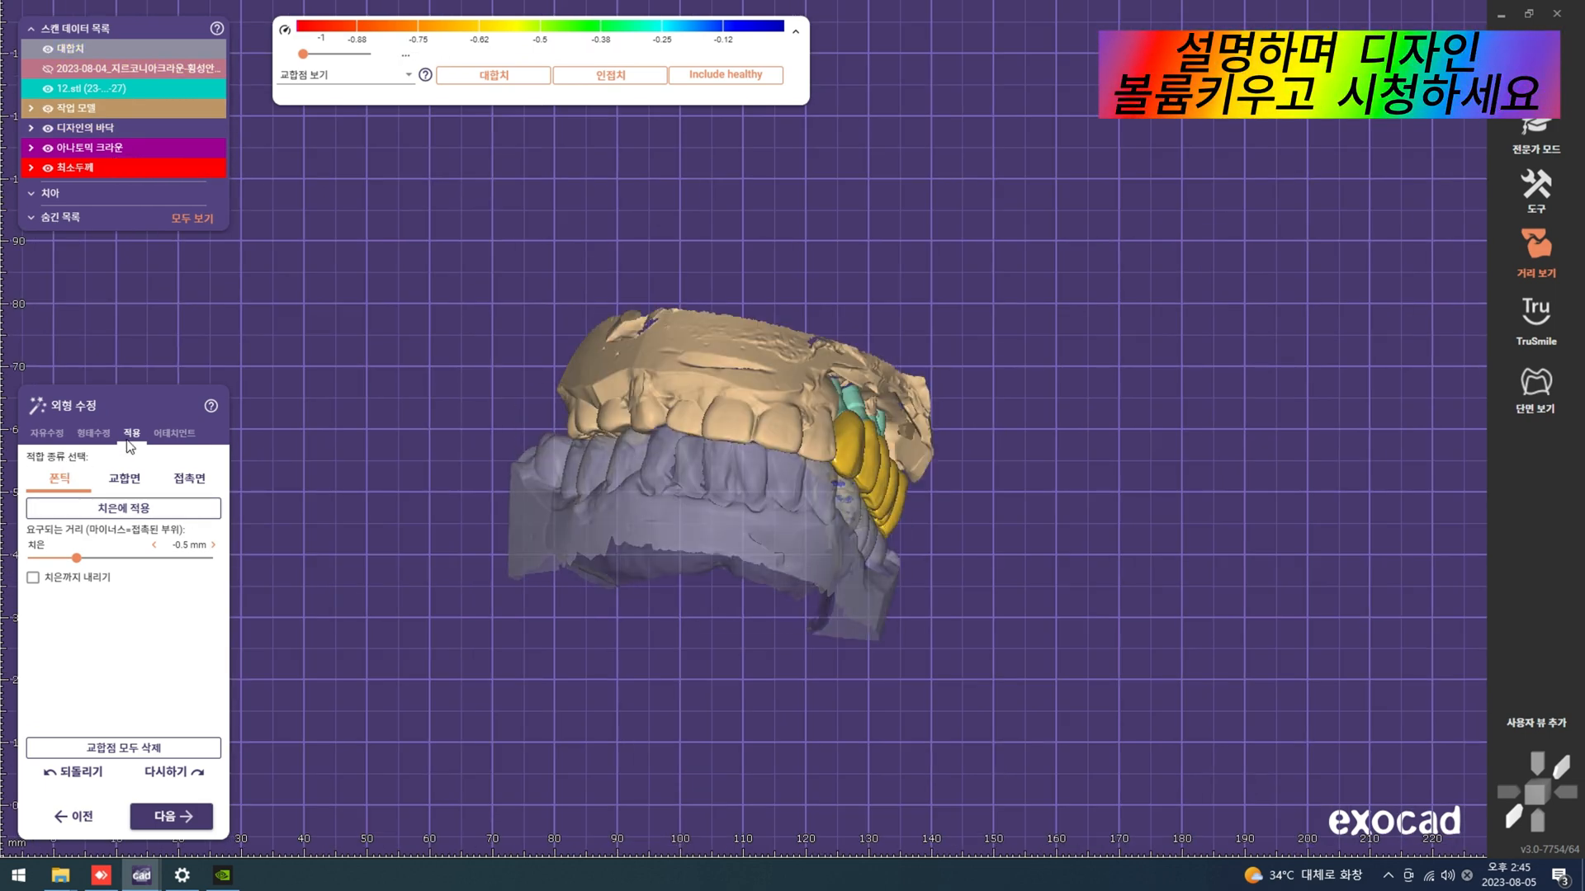
# Step: Adjust the molar crowns' buccal contours with anatomic shape editing, using the tooth-half option with the cusps locked
pyautogui.click(95, 437)
pyautogui.click(142, 617)
pyautogui.click(166, 505)
pyautogui.moveTo(654, 457); pyautogui.dragTo(810, 461, button='right')
pyautogui.scroll(3, 750, 505)
pyautogui.scroll(3, 742, 458)
pyautogui.scroll(-2, 780, 452)
pyautogui.scroll(4, 817, 437)
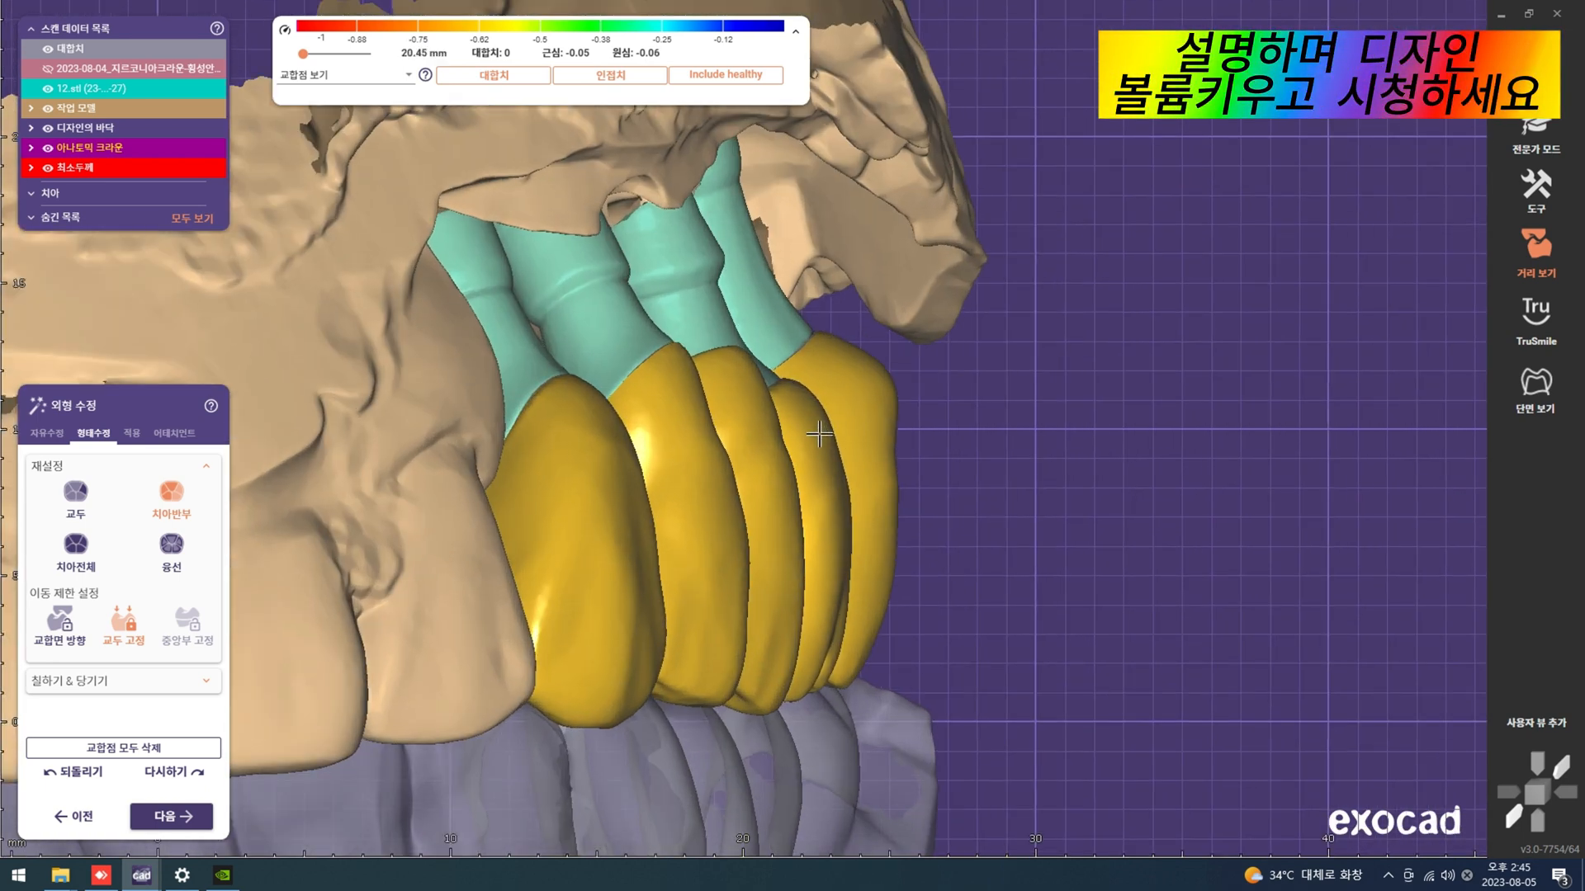
pyautogui.moveTo(812, 436); pyautogui.dragTo(938, 357, button='right')
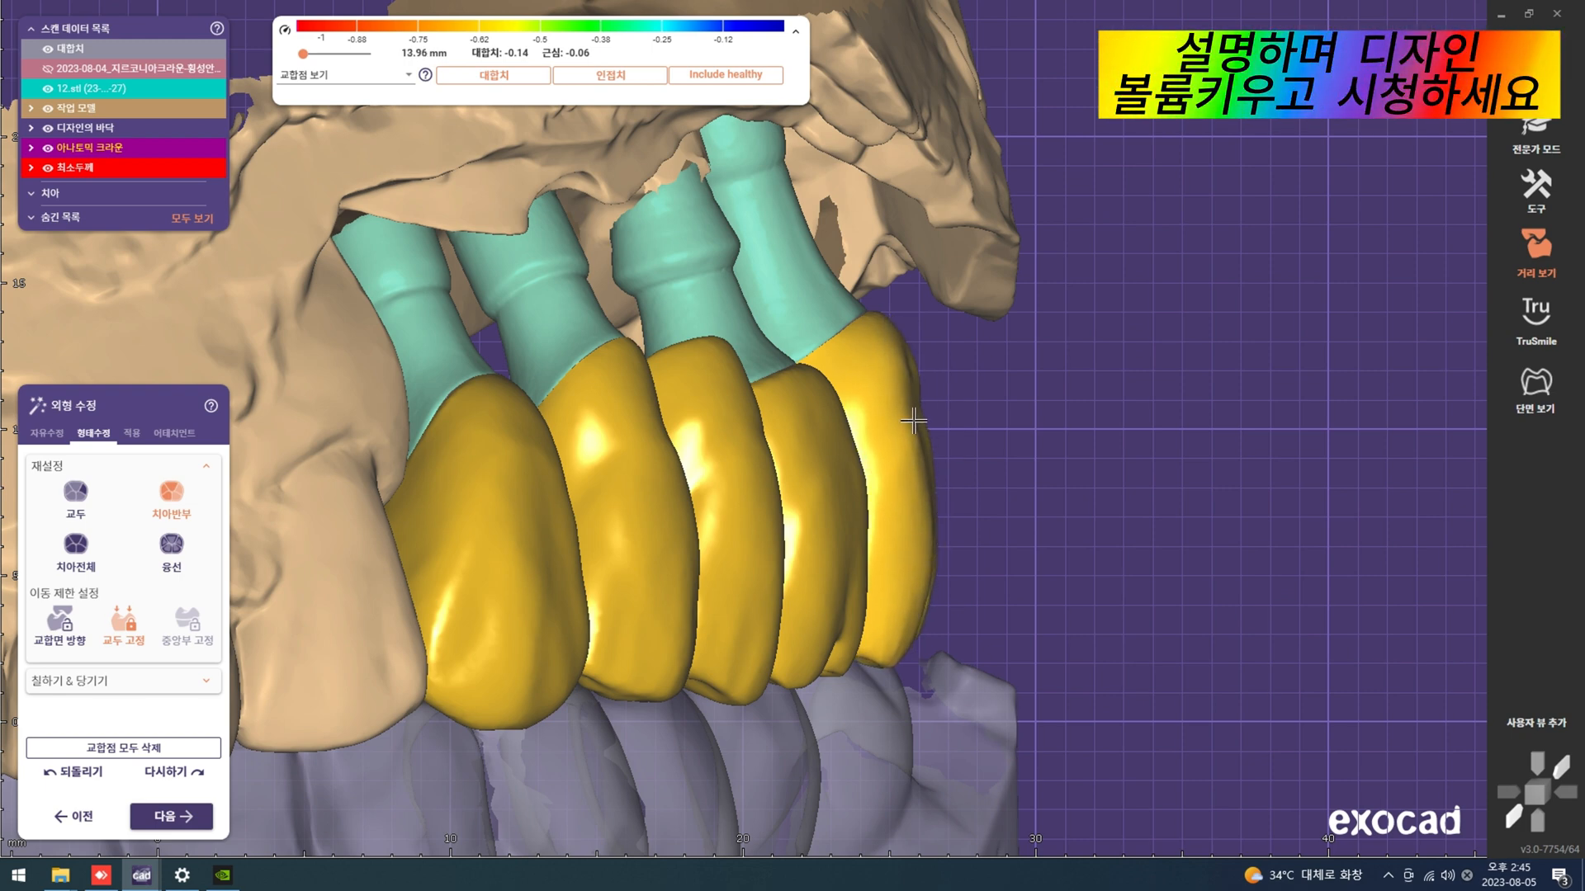
pyautogui.scroll(-3, 912, 422)
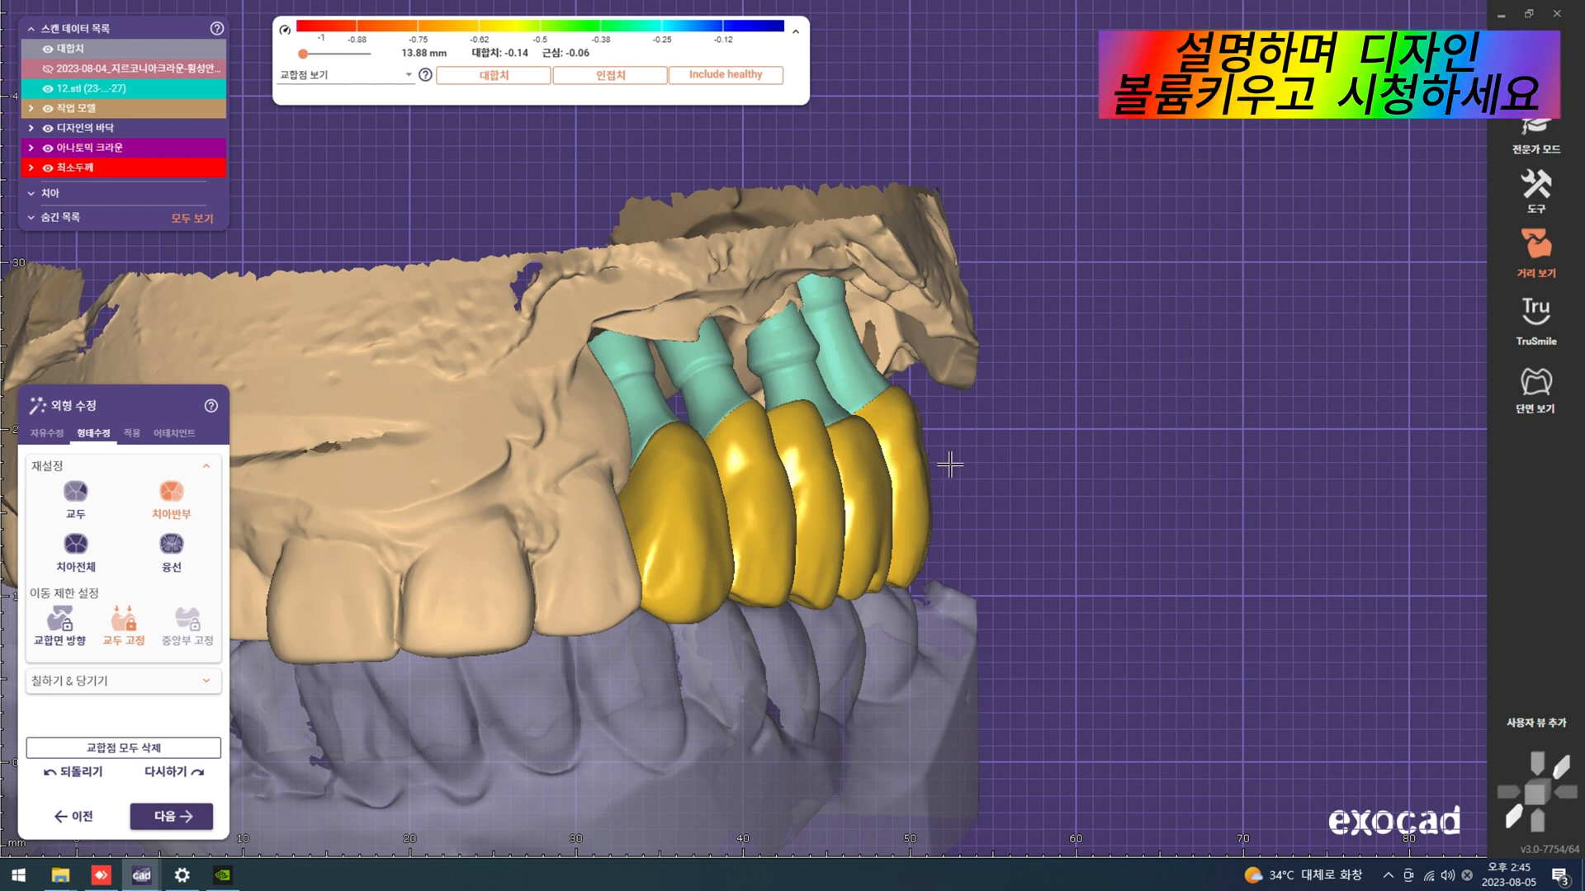
# Step: Adjust the first premolar and pontic's buccal contours in line with the arch, using the tooth-half shape option
pyautogui.scroll(-3, 912, 464)
pyautogui.moveTo(925, 464); pyautogui.dragTo(870, 484, button='right')
pyautogui.scroll(3, 870, 484)
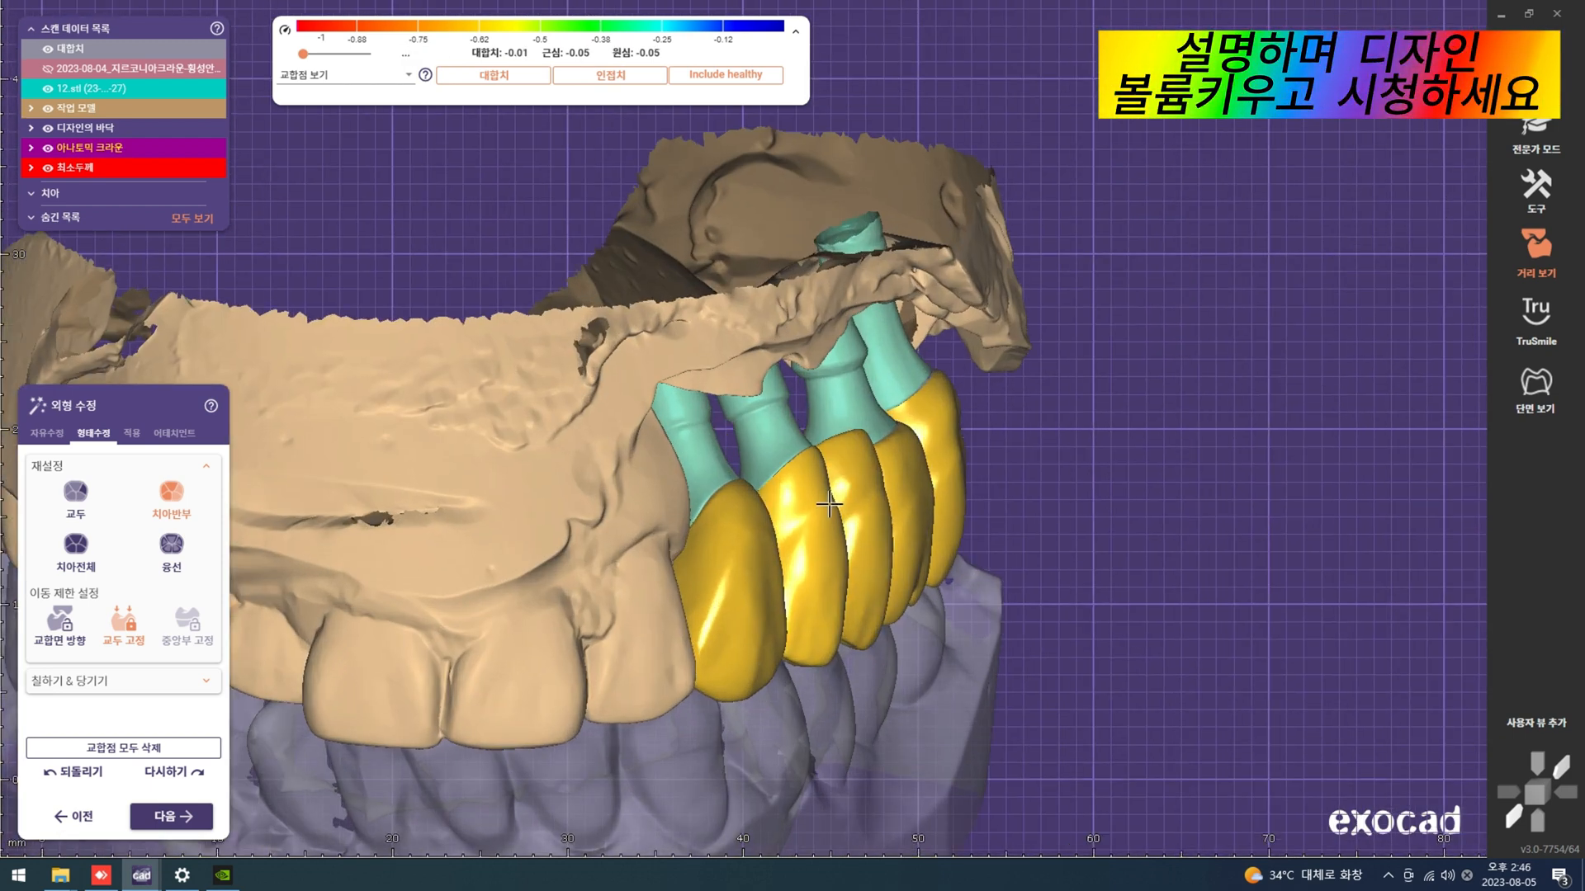
pyautogui.moveTo(829, 500); pyautogui.dragTo(882, 495)
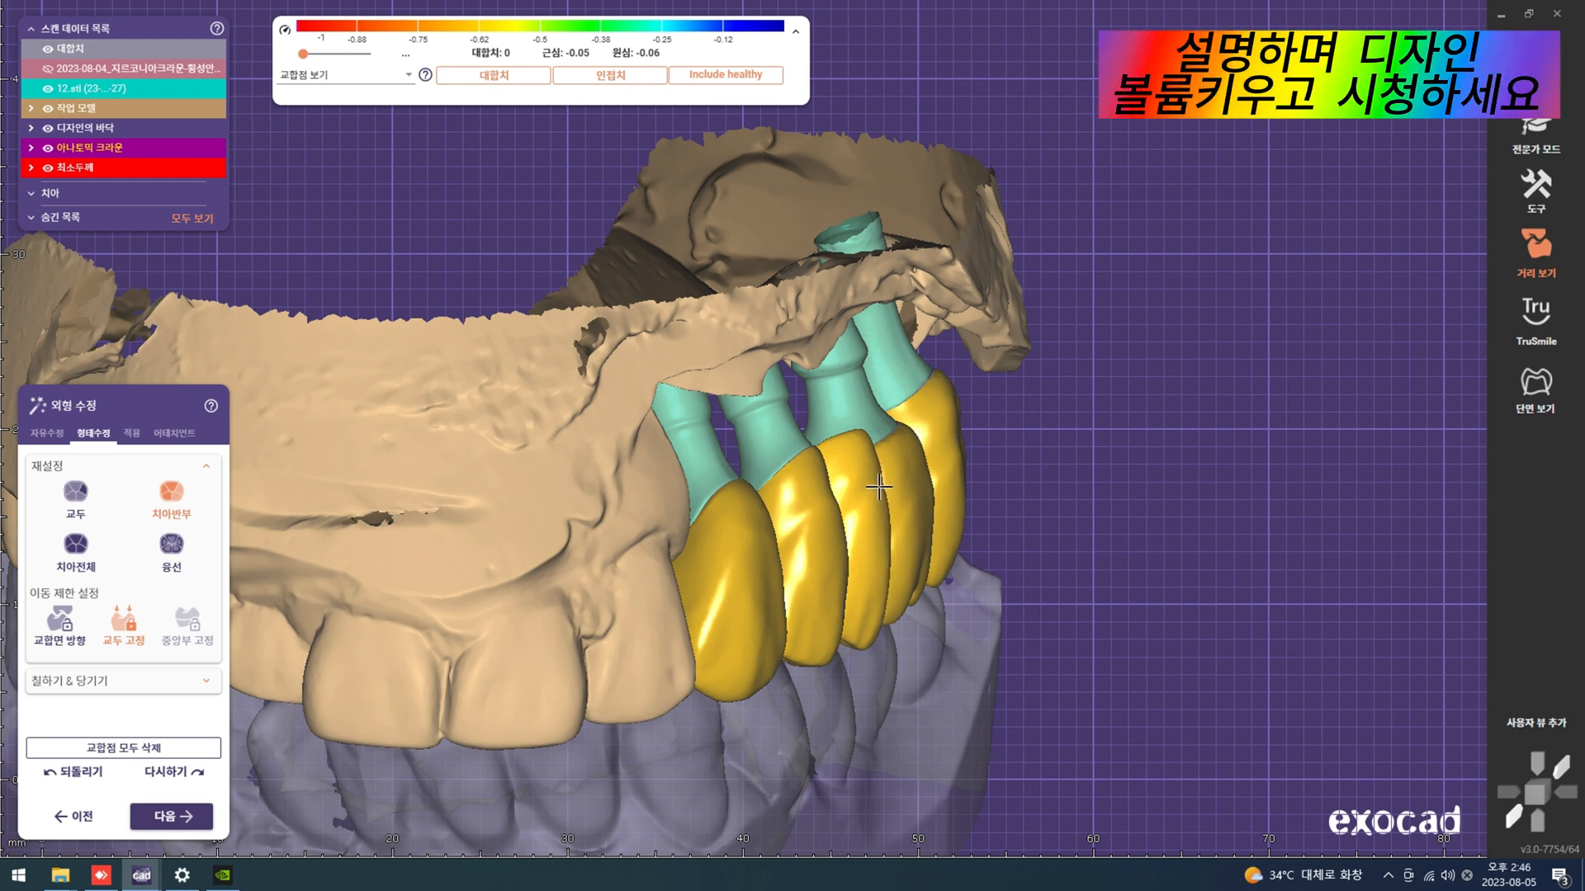
# Step: Switch to freeform editing with the cylindrical knife and smooth the second molar crown's buccal surface near its margin
pyautogui.scroll(-3, 879, 488)
pyautogui.moveTo(878, 487); pyautogui.dragTo(947, 501, button='right')
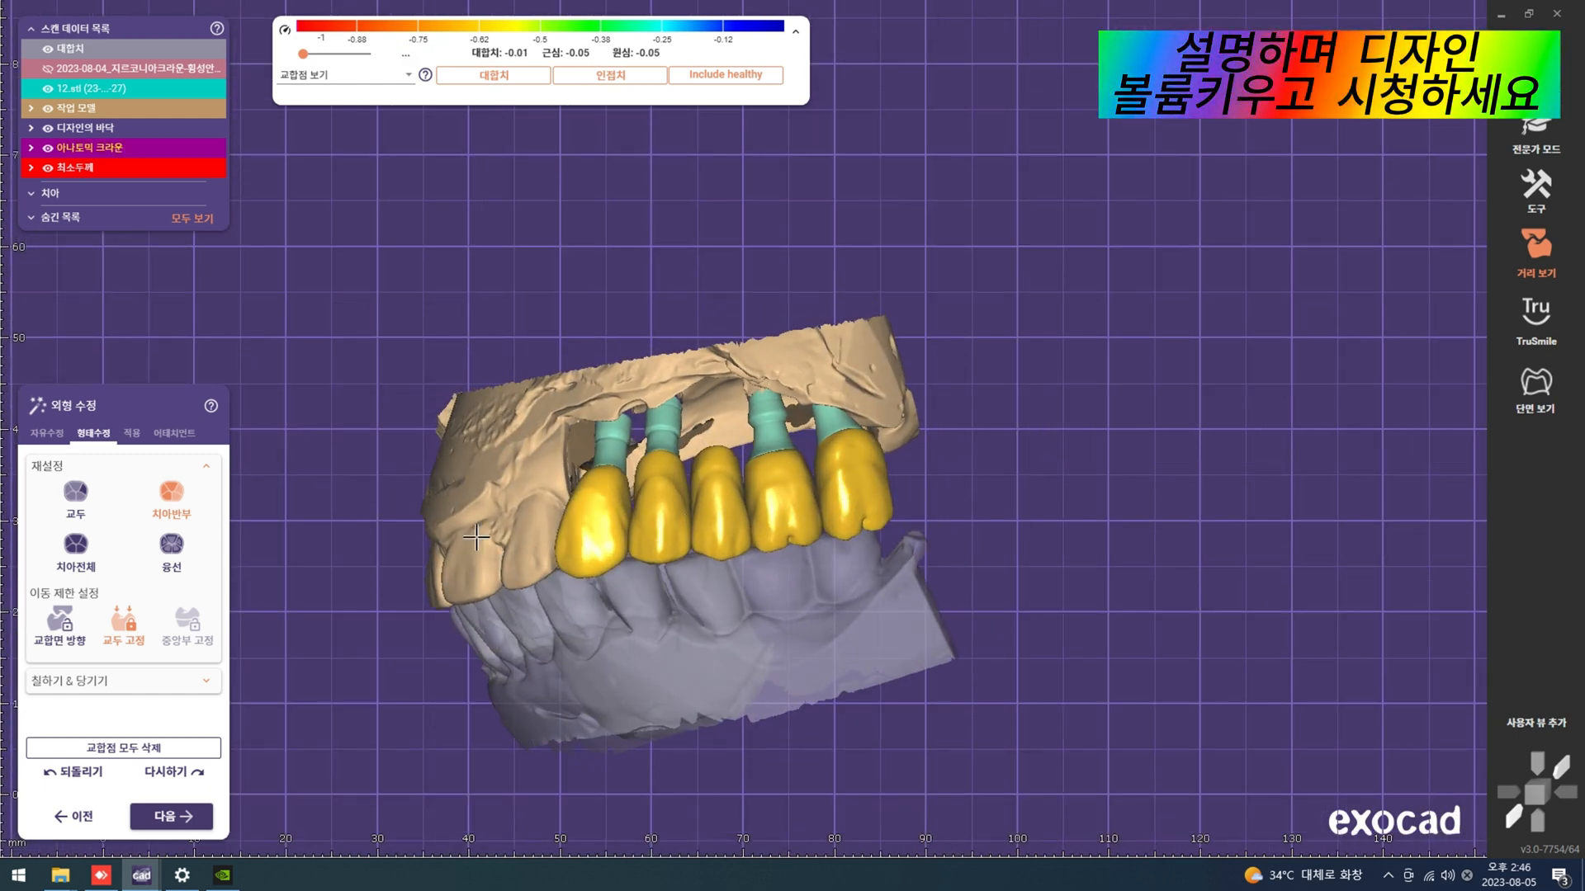
pyautogui.click(47, 433)
pyautogui.scroll(3, 809, 466)
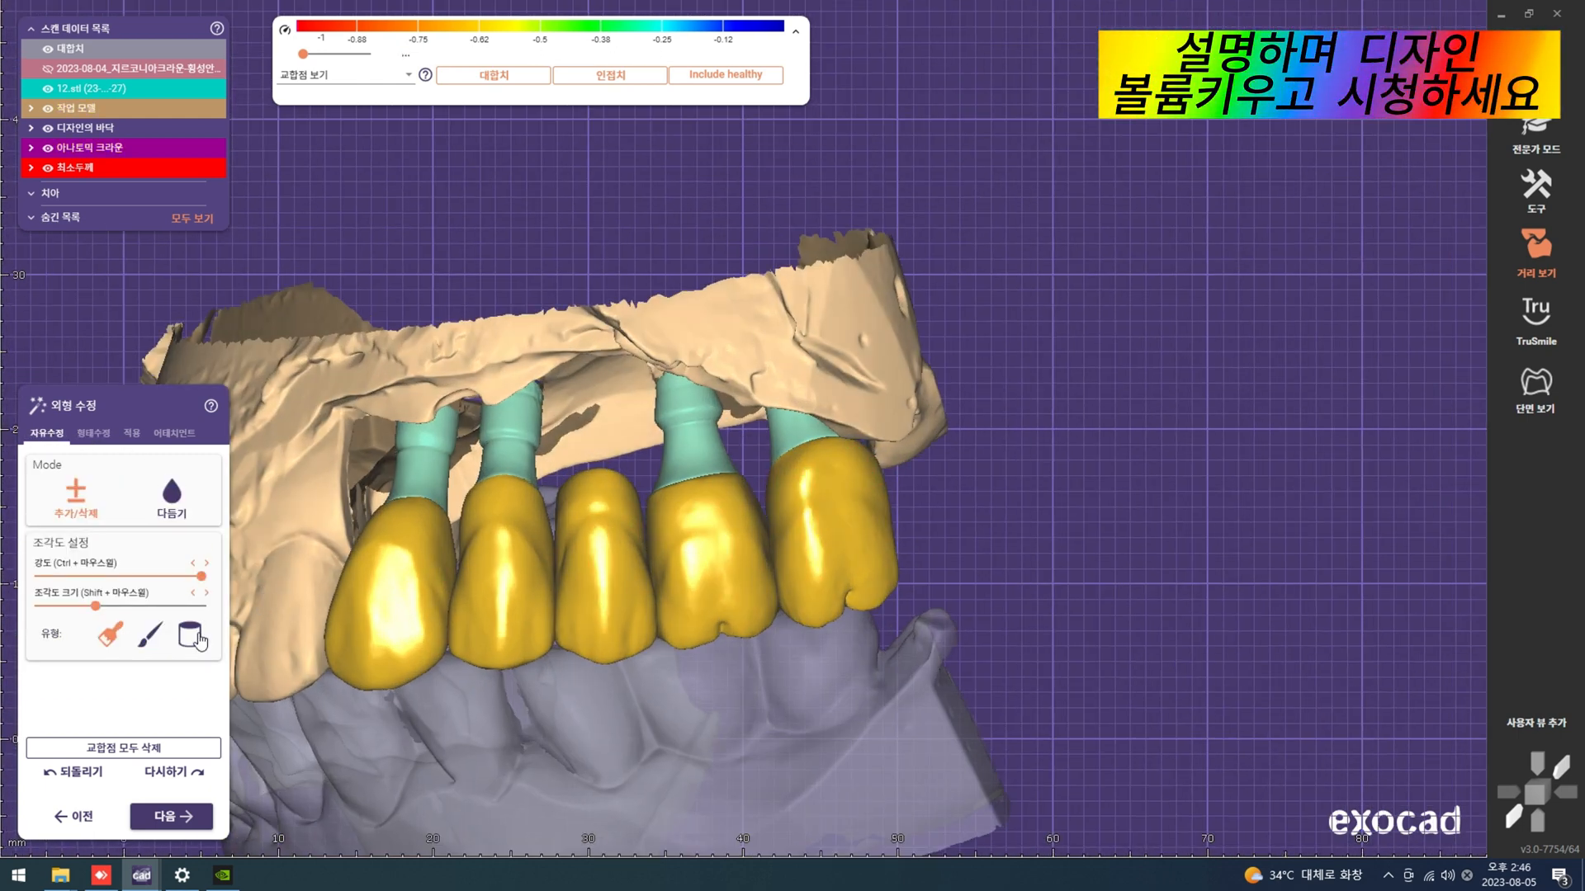
pyautogui.scroll(3, 872, 445)
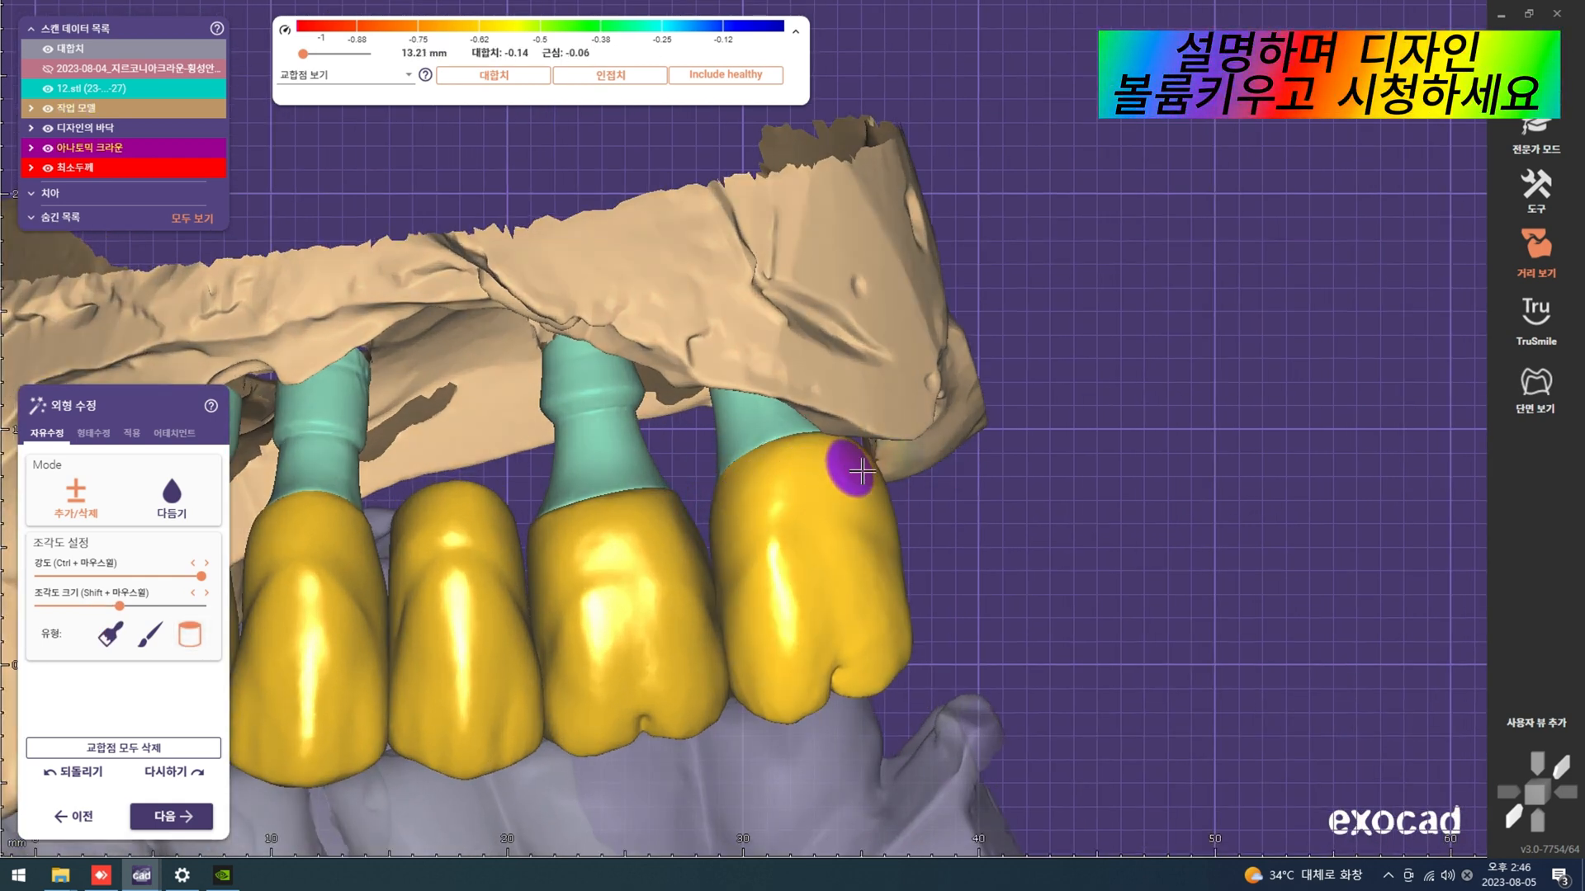
# Step: Hide the upper working model and smooth the second molar crown's distal surface with the cylindrical knife at varying sizes
pyautogui.press('j')
pyautogui.scroll(-4, 927, 506)
pyautogui.scroll(4, 843, 545)
pyautogui.moveTo(927, 506)
pyautogui.mouseDown(button='right')
pyautogui.moveTo(843, 547)
pyautogui.moveTo(806, 609)
pyautogui.mouseUp(button='right')
pyautogui.keyDown('shift'); pyautogui.scroll(3, 790, 507); pyautogui.keyUp('shift')
pyautogui.scroll(-4, 828, 525)
pyautogui.scroll(4, 718, 528)
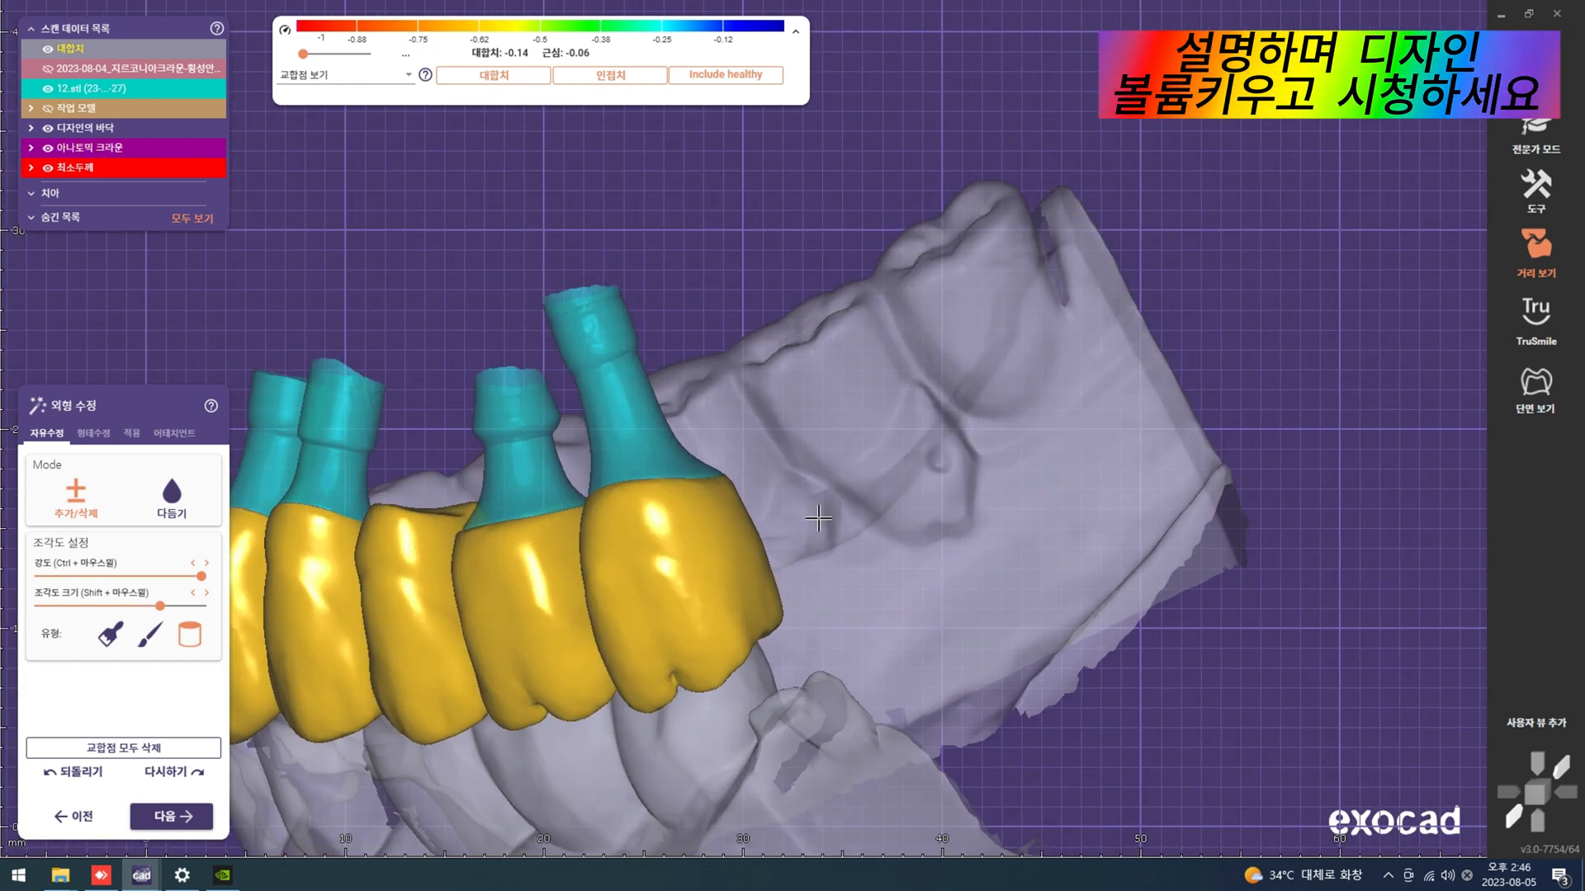
pyautogui.keyDown('shift'); pyautogui.scroll(-2, 722, 532); pyautogui.keyUp('shift')
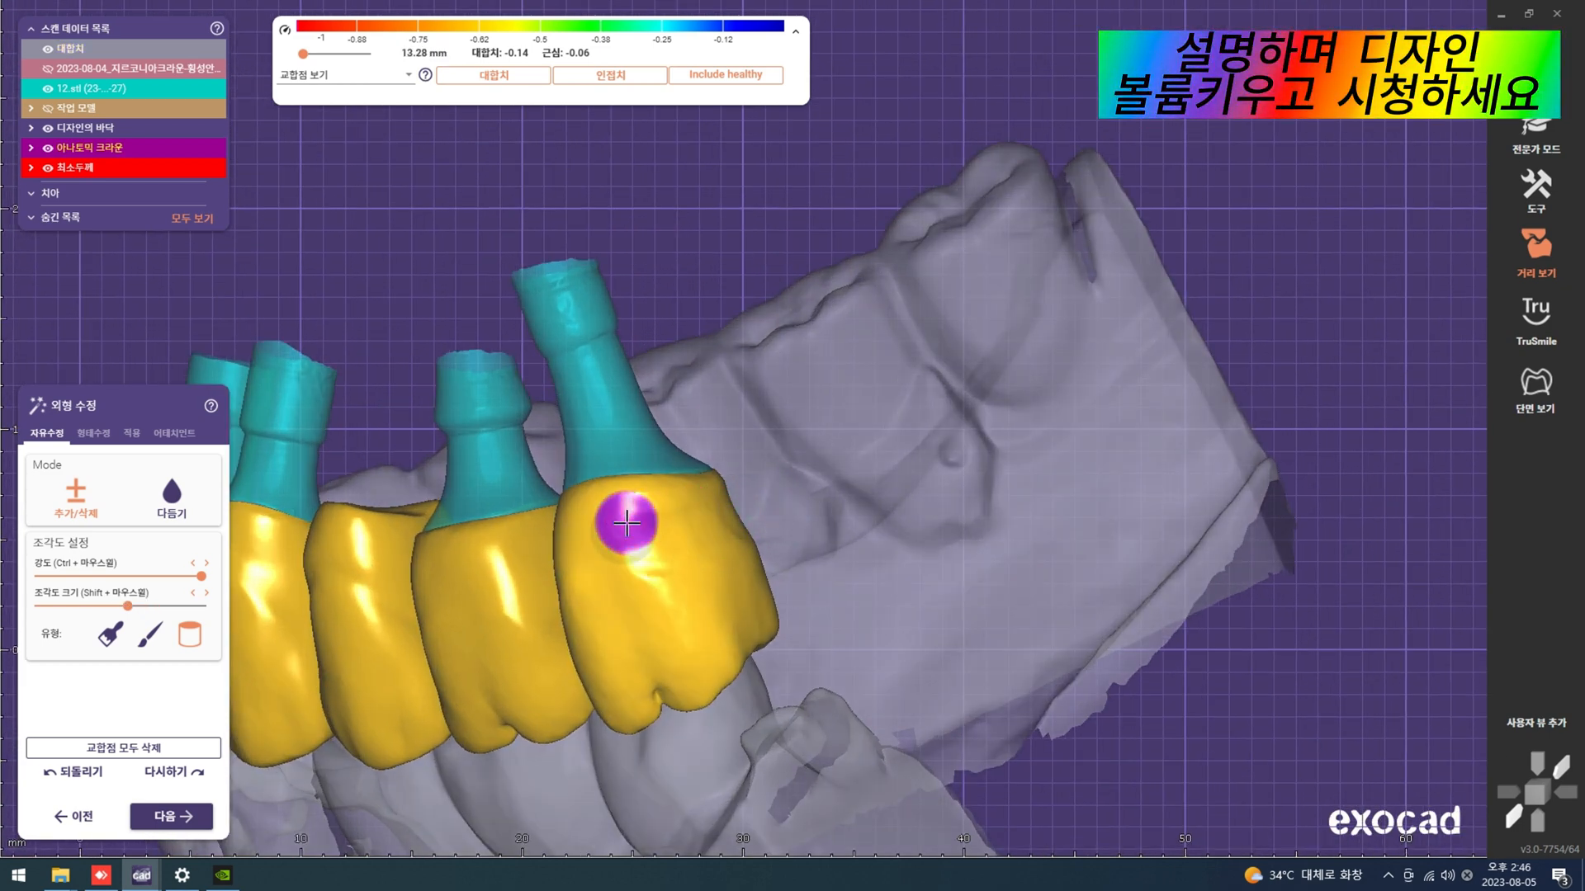
pyautogui.keyDown('shift'); pyautogui.scroll(2, 603, 503); pyautogui.keyUp('shift')
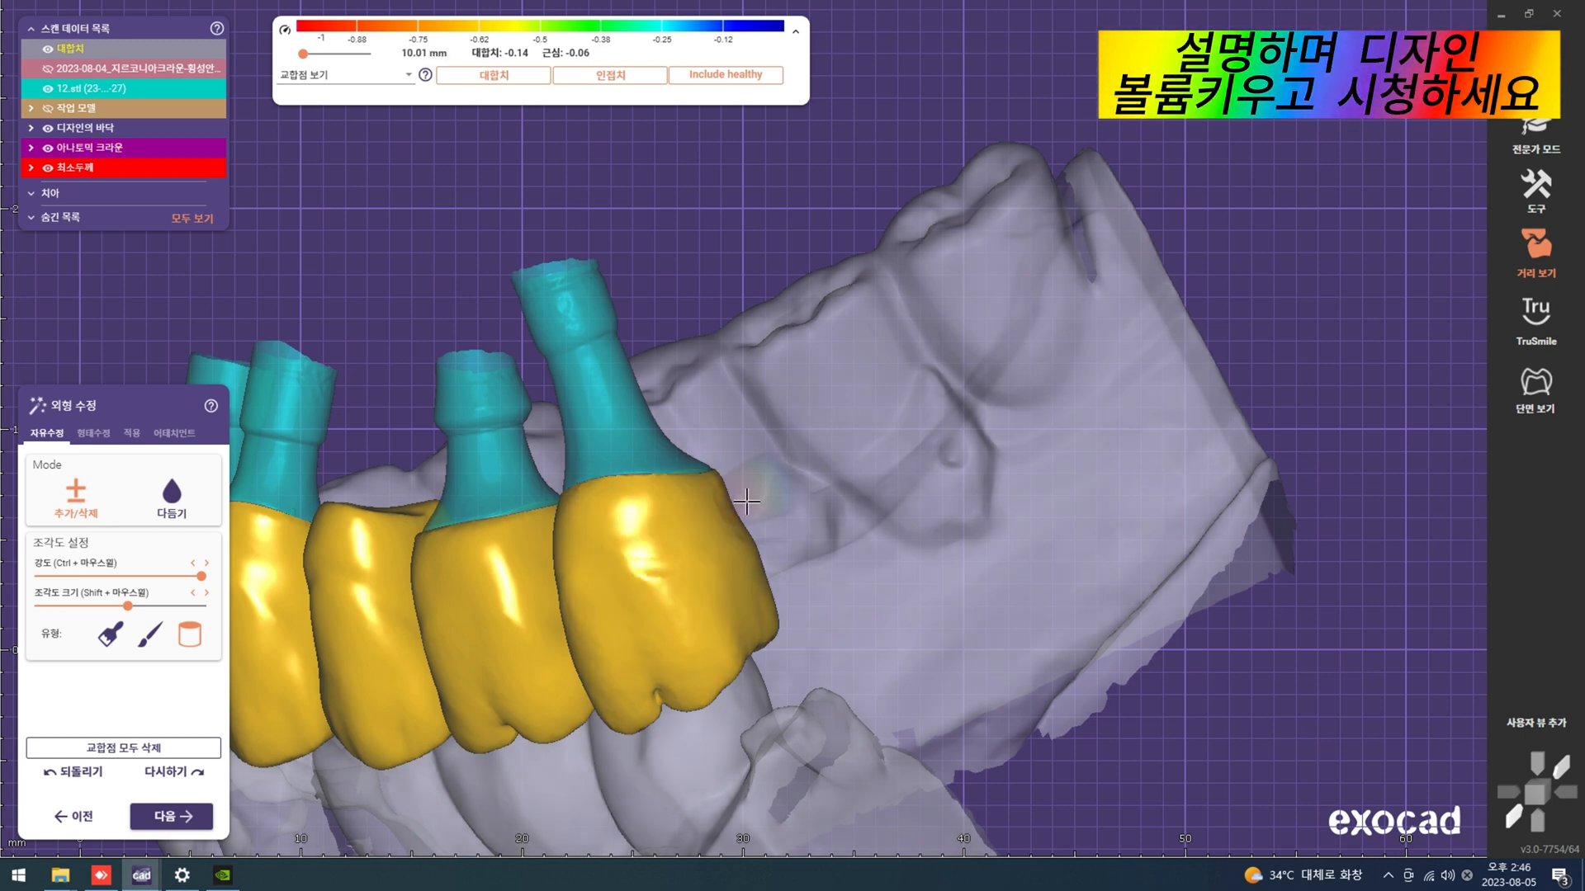
pyautogui.scroll(1, 643, 514)
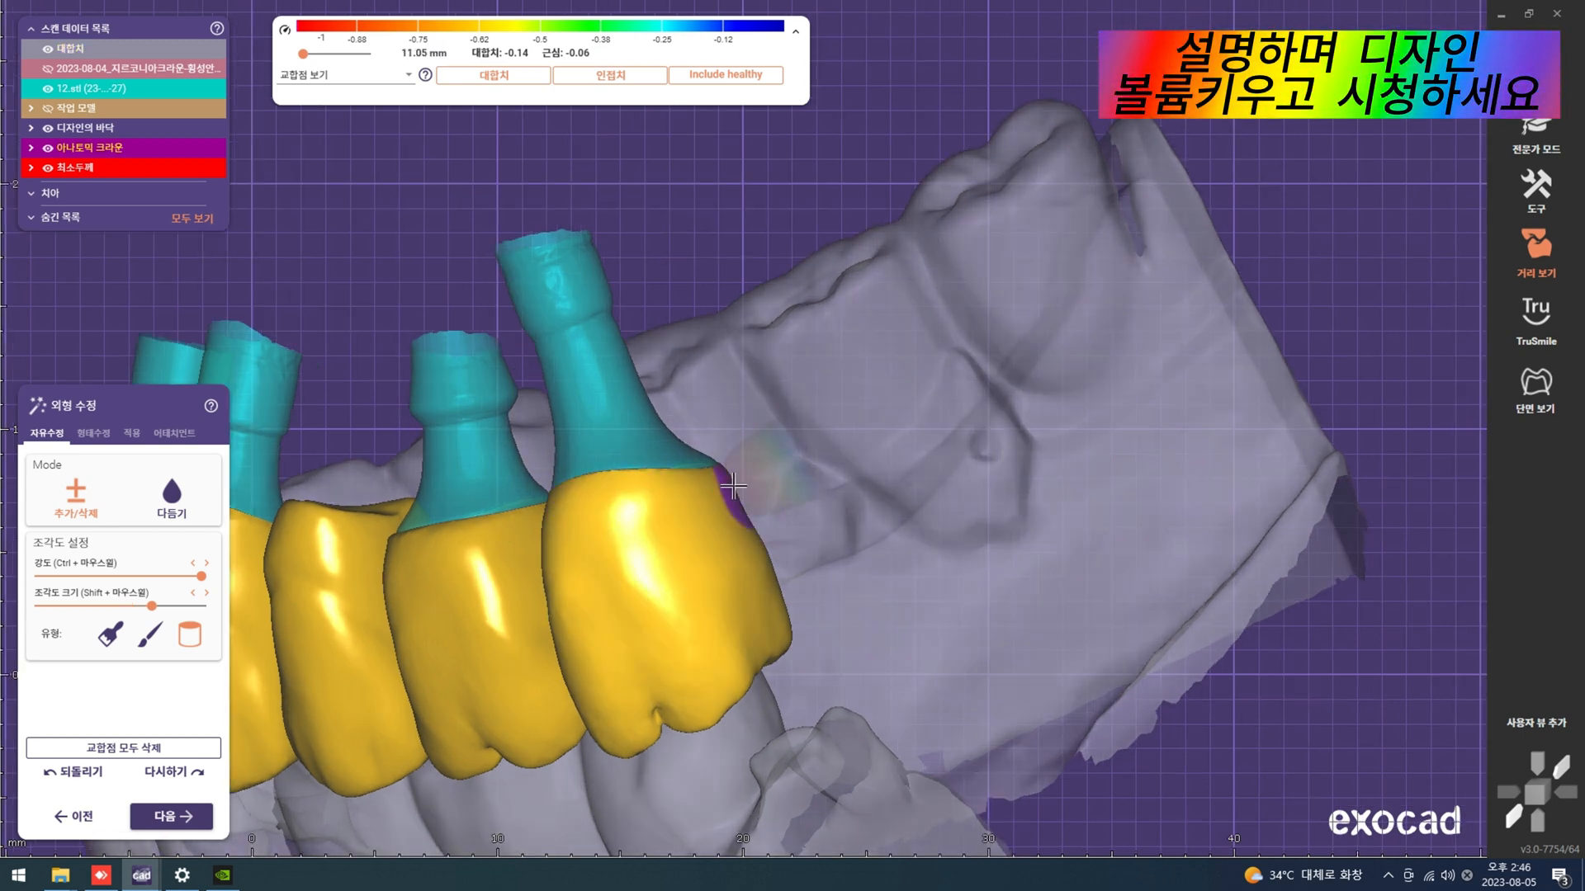
# Step: Show the upper working model again and touch up the second molar crown's distal surface in relation to it
pyautogui.moveTo(733, 485); pyautogui.dragTo(941, 487, button='right')
pyautogui.scroll(-6, 947, 487)
pyautogui.press('j')
pyautogui.moveTo(1081, 450); pyautogui.dragTo(1051, 417, button='right')
pyautogui.scroll(1, 1050, 417)
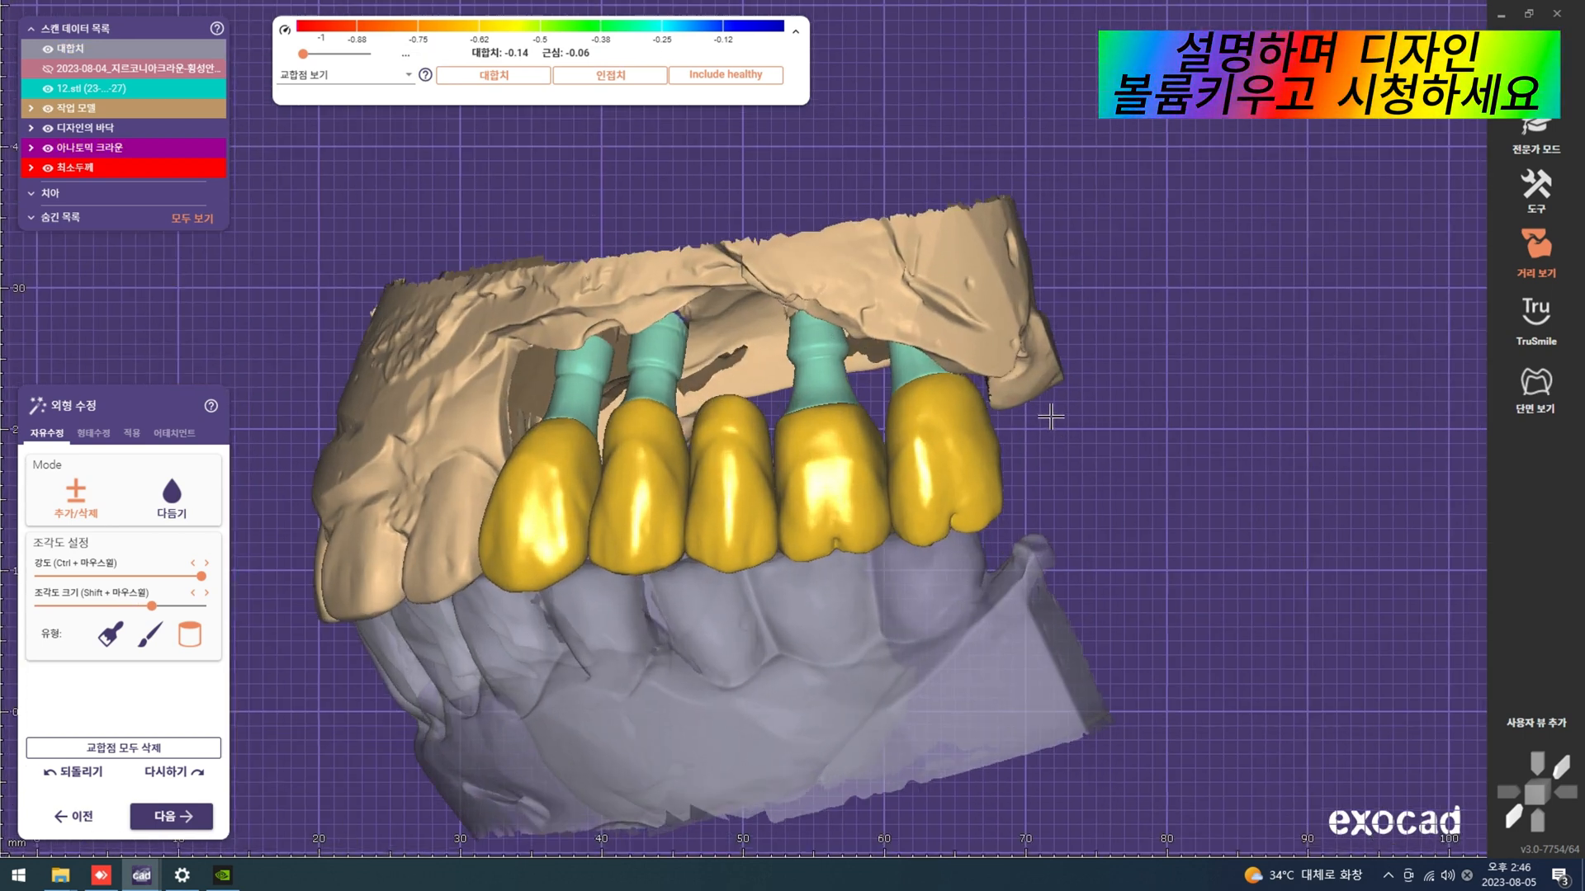
pyautogui.scroll(2, 1050, 417)
pyautogui.keyDown('shift'); pyautogui.scroll(1, 971, 455); pyautogui.keyUp('shift')
pyautogui.scroll(-3, 976, 455)
pyautogui.moveTo(955, 467)
pyautogui.mouseDown(button='right')
pyautogui.moveTo(714, 500)
pyautogui.moveTo(779, 529)
pyautogui.mouseUp(button='right')
pyautogui.keyDown('shift'); pyautogui.scroll(-1, 703, 508); pyautogui.keyUp('shift')
pyautogui.scroll(2, 778, 530)
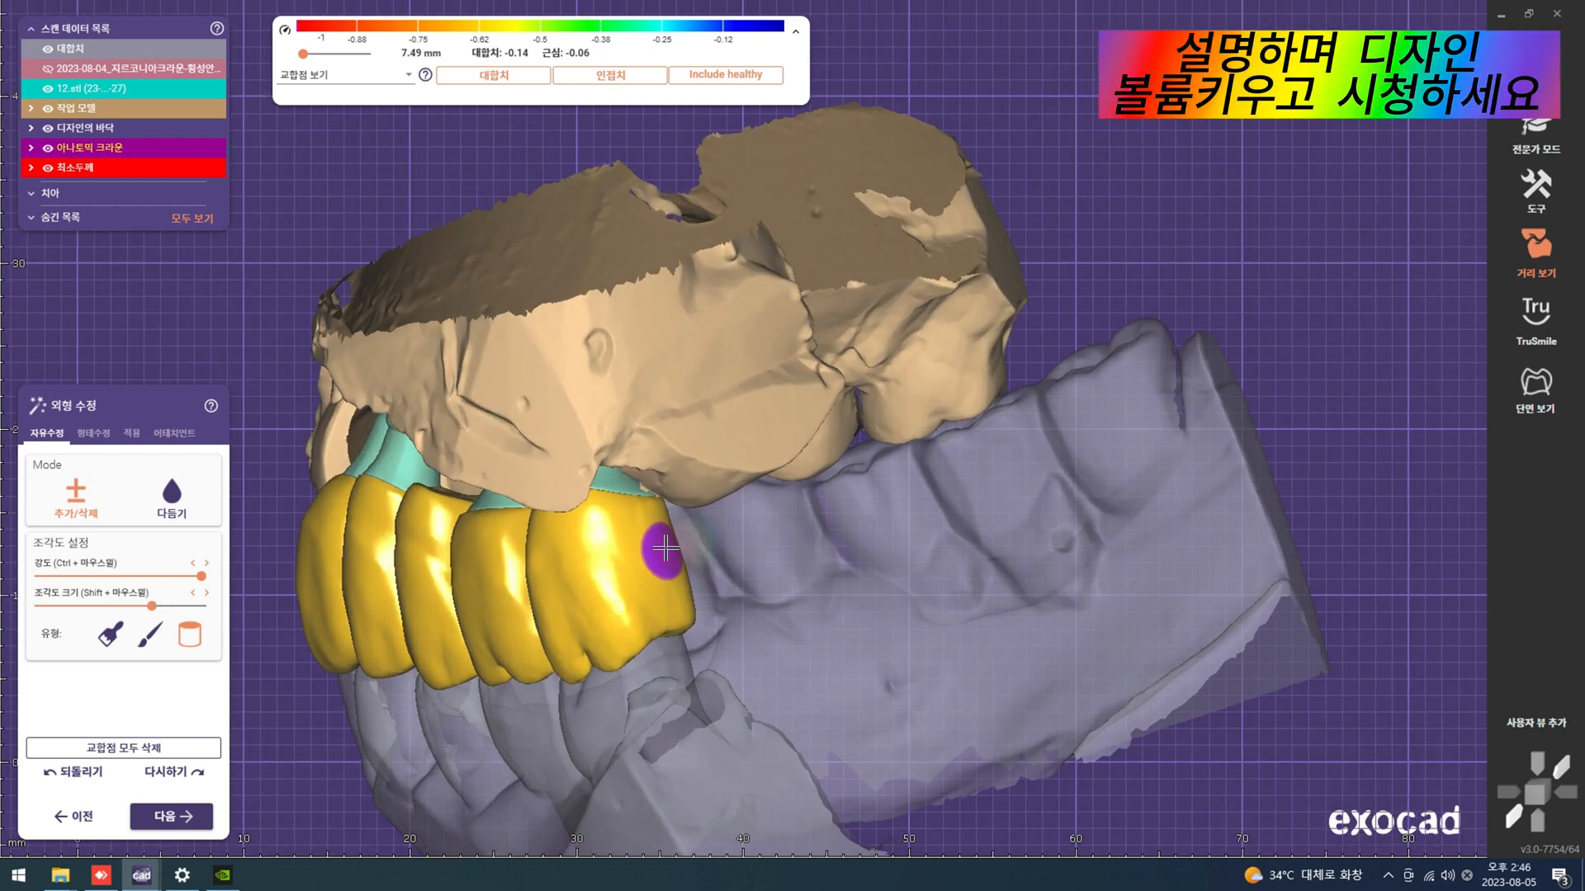
# Step: Hide the upper working model and add material to the second molar crown's distobuccal surface with a smaller knife
pyautogui.moveTo(751, 550); pyautogui.dragTo(806, 547, button='right')
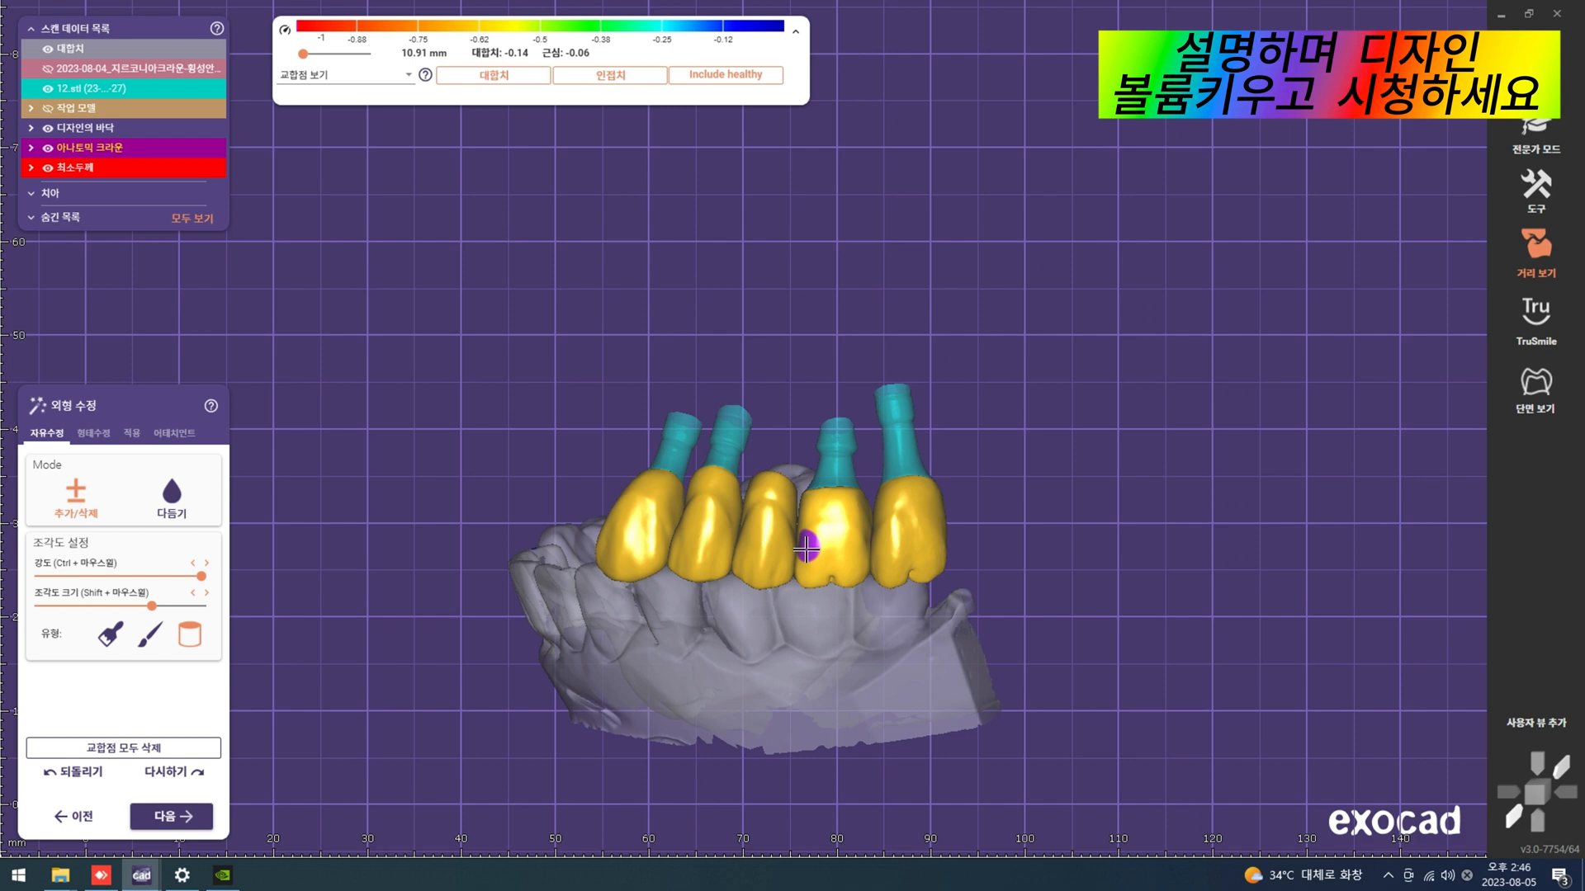
pyautogui.scroll(3, 966, 531)
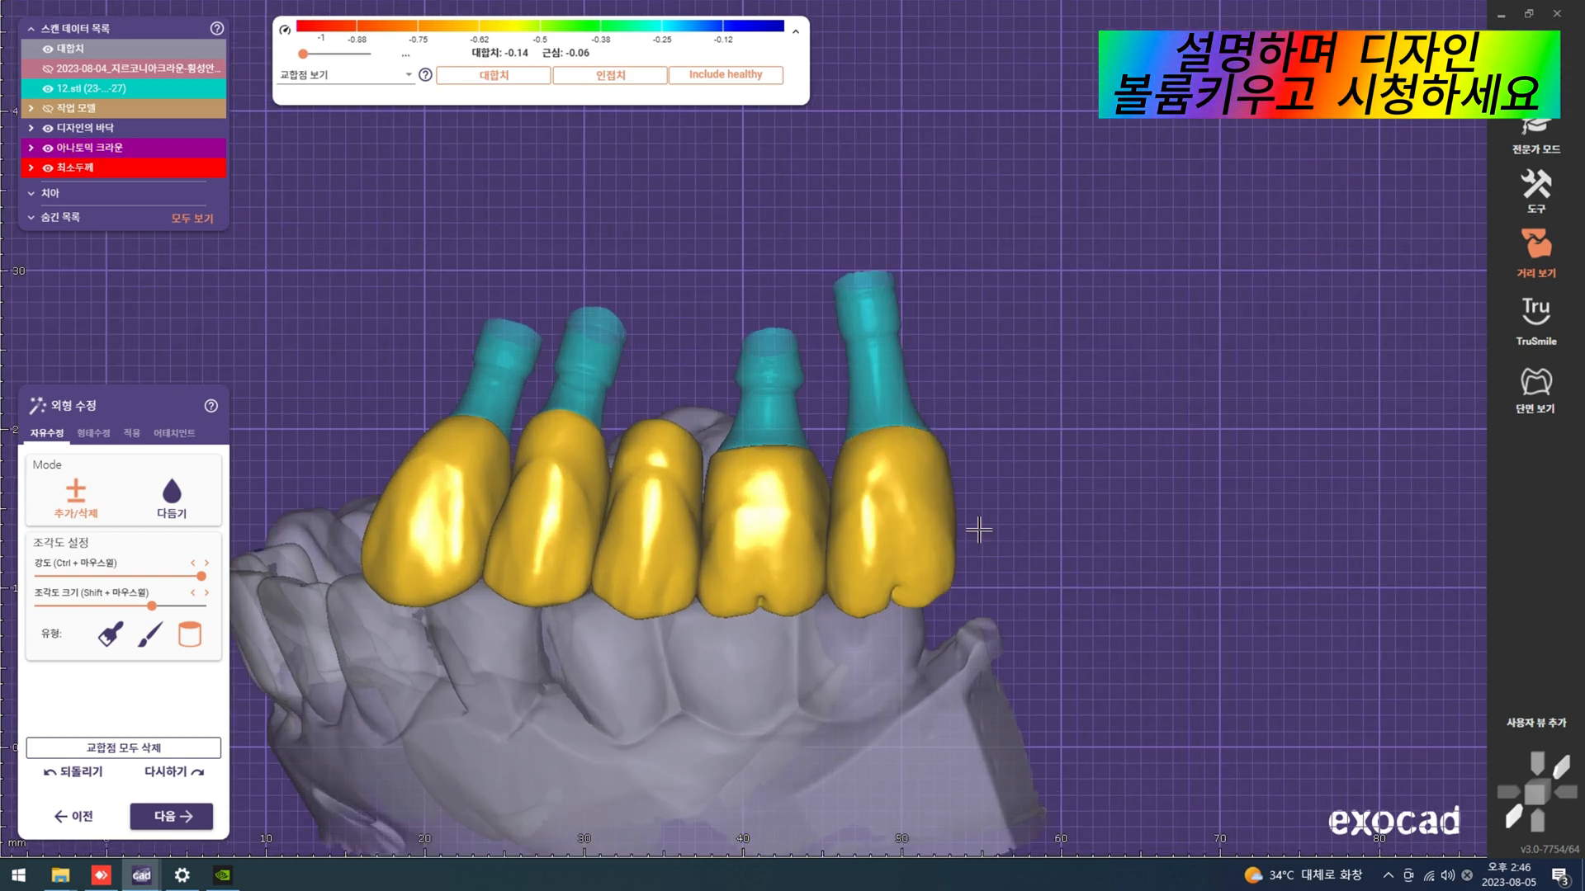
pyautogui.keyDown('shift'); pyautogui.scroll(-1, 874, 498); pyautogui.keyUp('shift')
pyautogui.moveTo(845, 483)
pyautogui.mouseDown(button='right')
pyautogui.moveTo(925, 477)
pyautogui.moveTo(731, 519)
pyautogui.mouseUp(button='right')
pyautogui.keyDown('shift'); pyautogui.scroll(2, 730, 518); pyautogui.keyUp('shift')
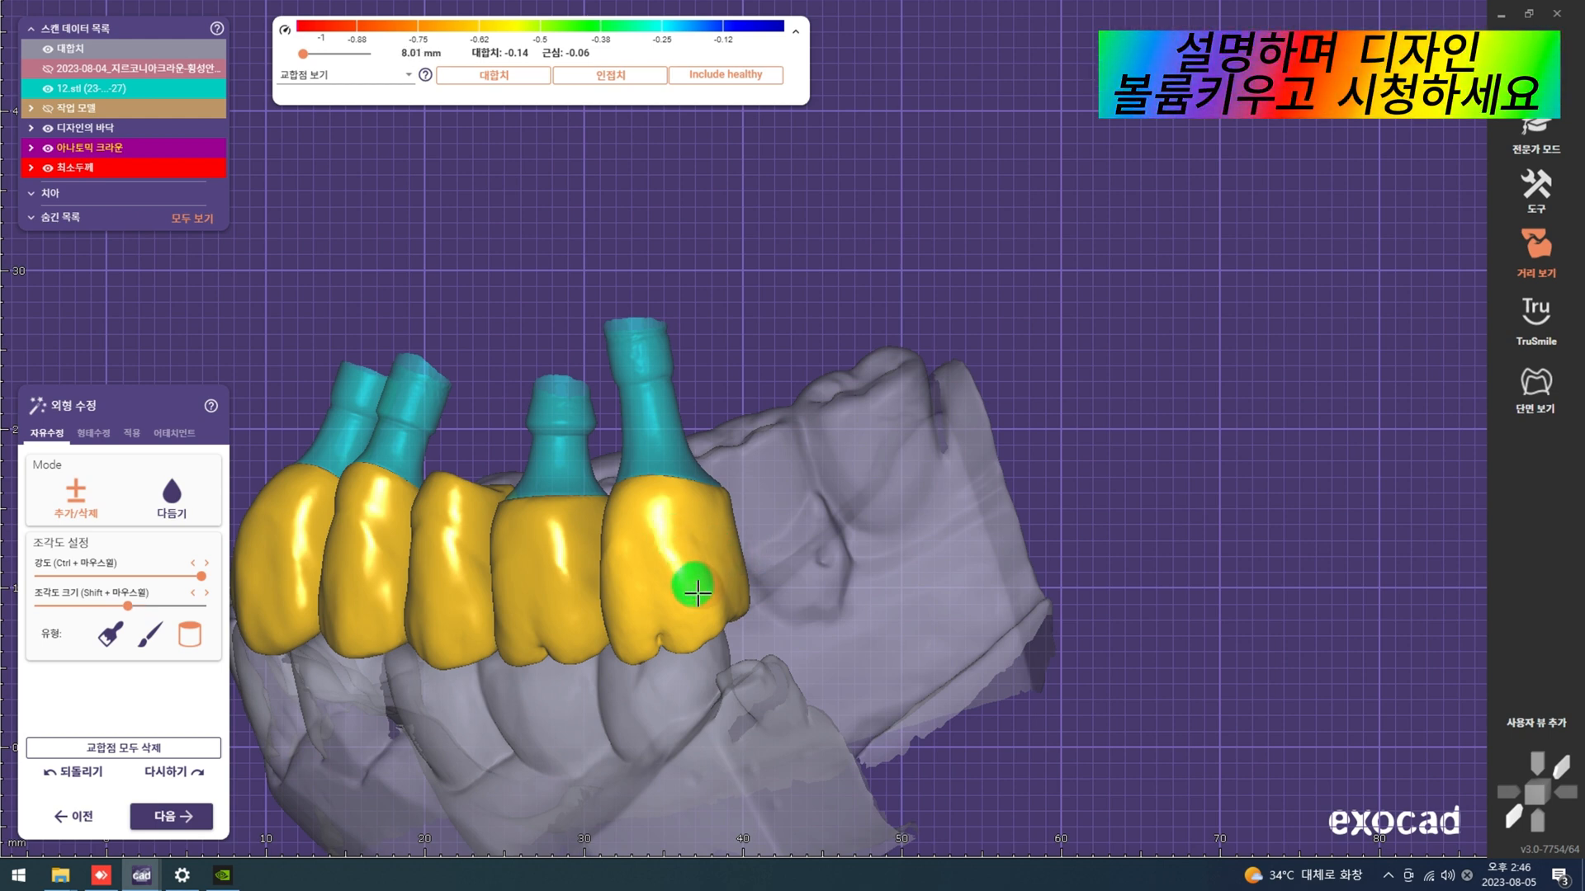
# Step: Smooth the first molar crown's buccal surface near the cervical margin with the cylindrical knife
pyautogui.scroll(-5, 821, 559)
pyautogui.moveTo(820, 559); pyautogui.dragTo(944, 485, button='right')
pyautogui.scroll(5, 944, 484)
pyautogui.moveTo(812, 496); pyautogui.dragTo(790, 510)
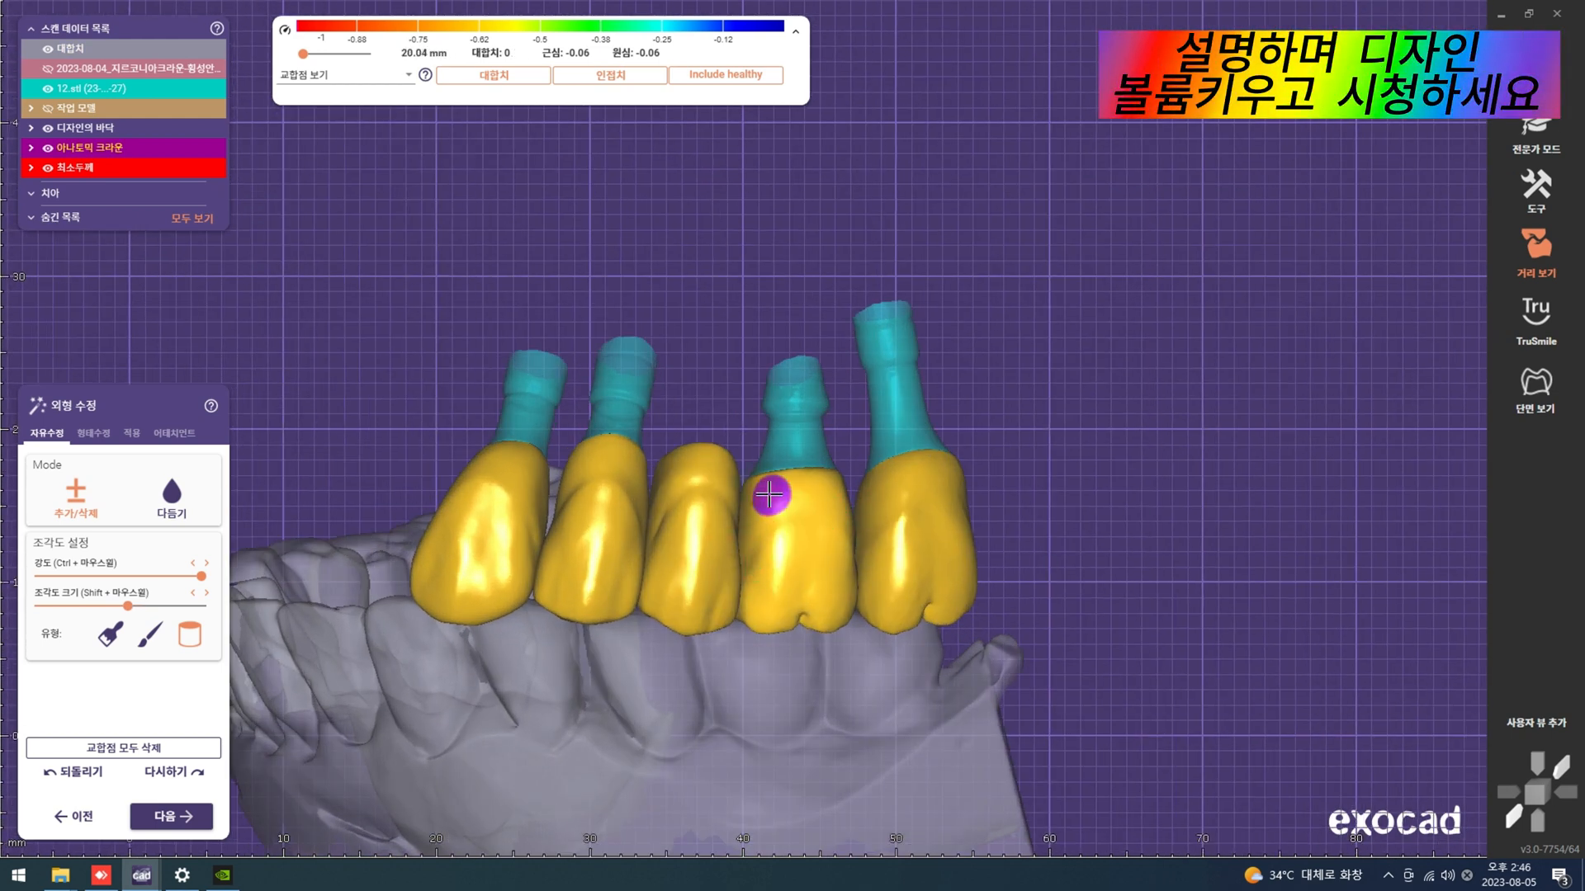
pyautogui.moveTo(875, 515)
pyautogui.mouseDown(button='right')
pyautogui.moveTo(778, 520)
pyautogui.moveTo(765, 500)
pyautogui.moveTo(817, 552)
pyautogui.moveTo(874, 534)
pyautogui.mouseUp(button='right')
pyautogui.scroll(3, 778, 520)
pyautogui.scroll(-4, 817, 552)
pyautogui.scroll(3, 875, 535)
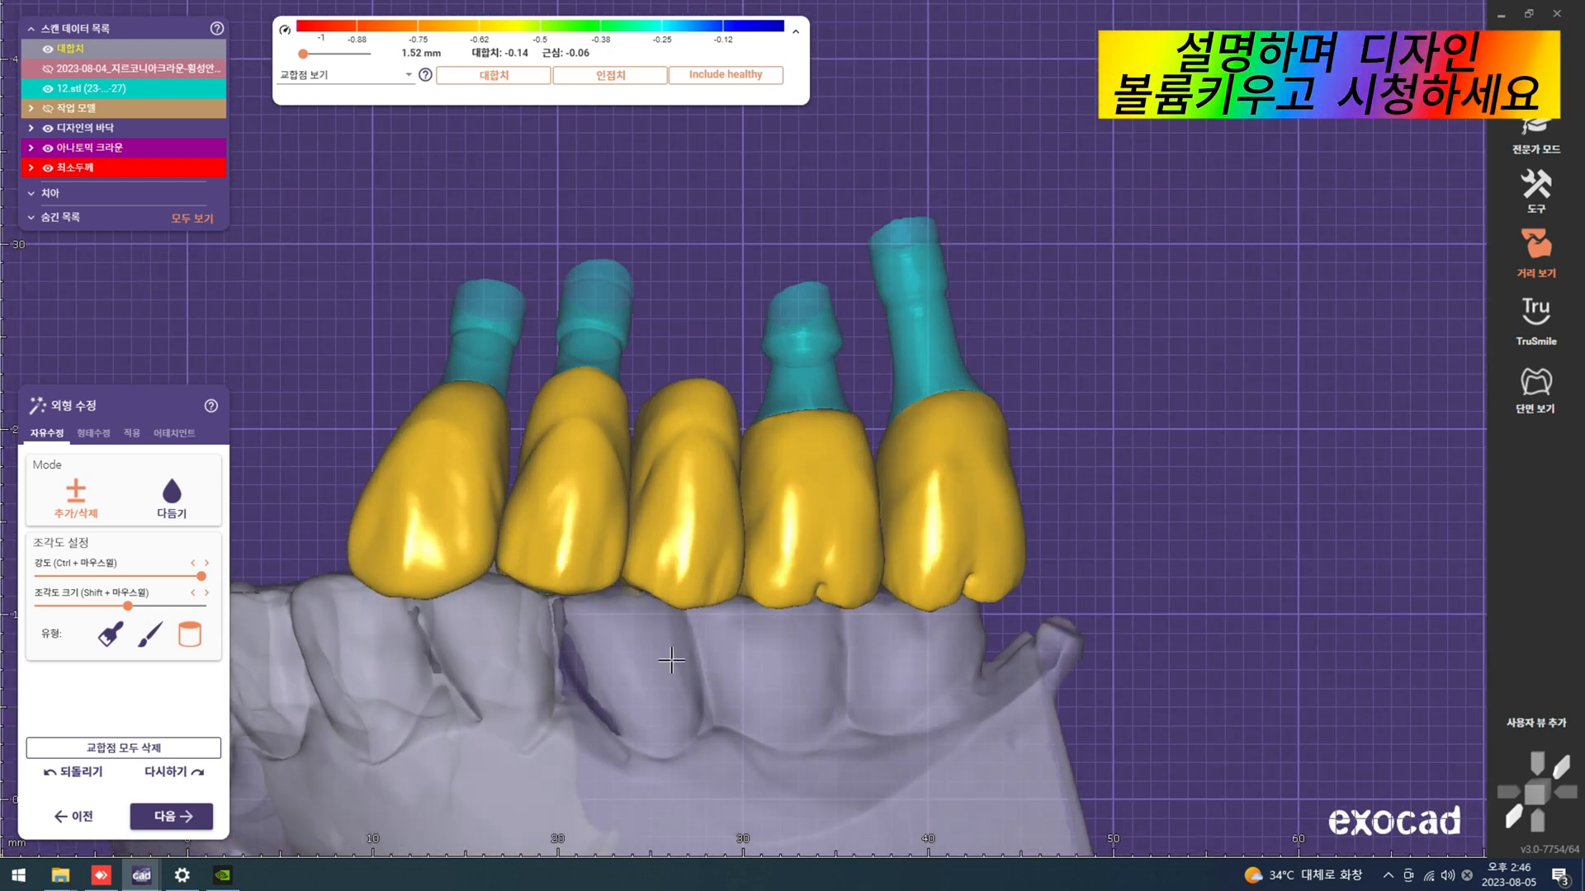
# Step: Carve the first molar crown's buccal groove deeper with the fine brush knife at a reduced size
pyautogui.click(150, 634)
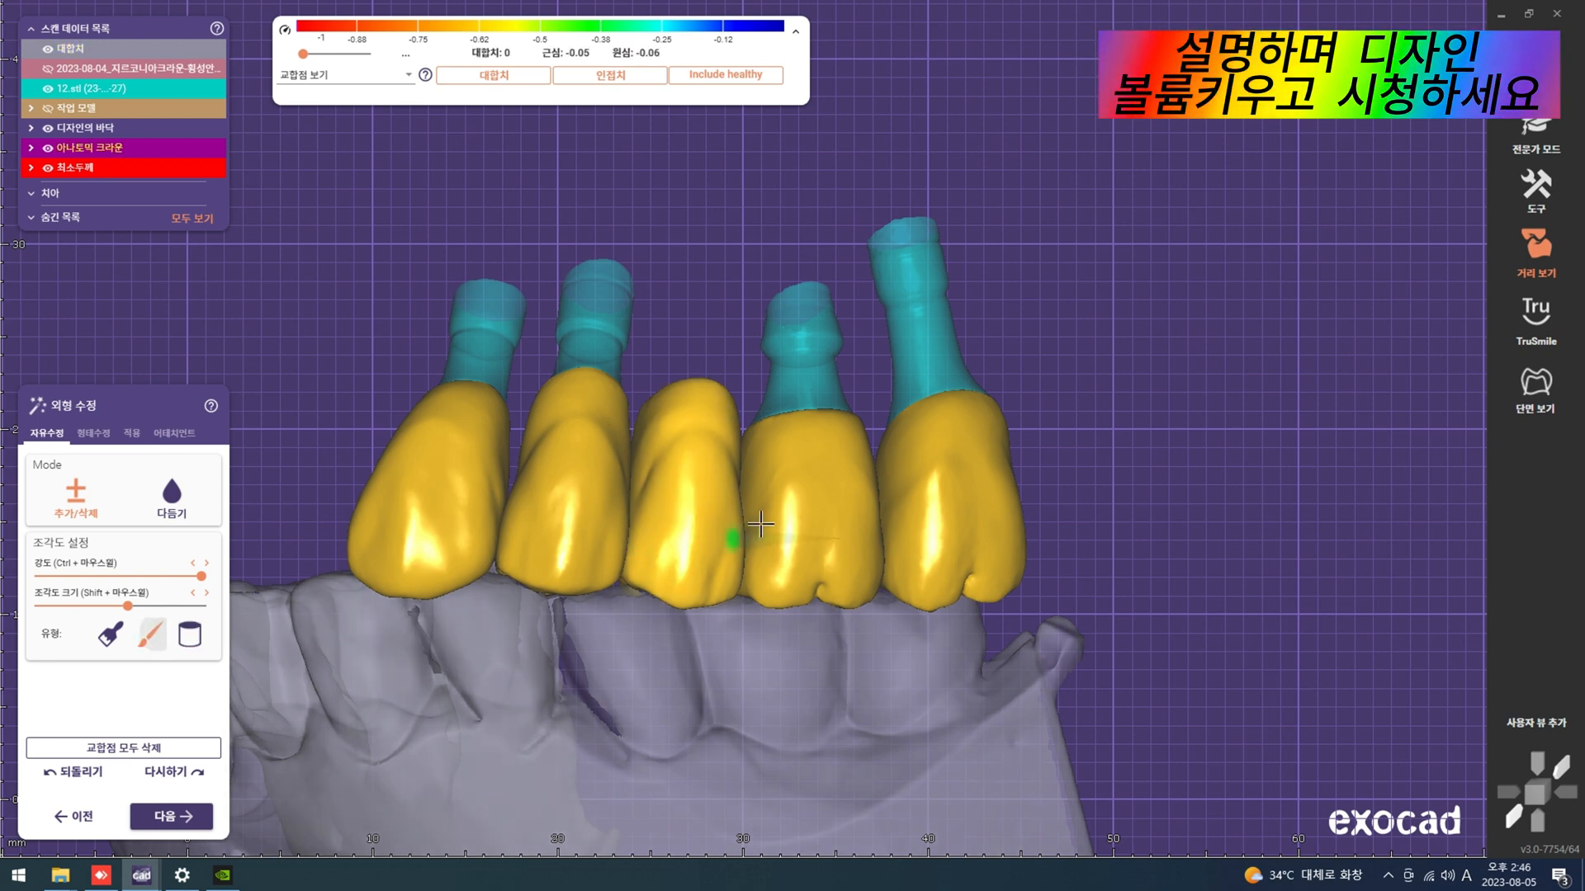
pyautogui.moveTo(732, 531)
pyautogui.mouseDown(button='right')
pyautogui.moveTo(743, 523)
pyautogui.moveTo(695, 547)
pyautogui.mouseUp(button='right')
pyautogui.scroll(3, 696, 547)
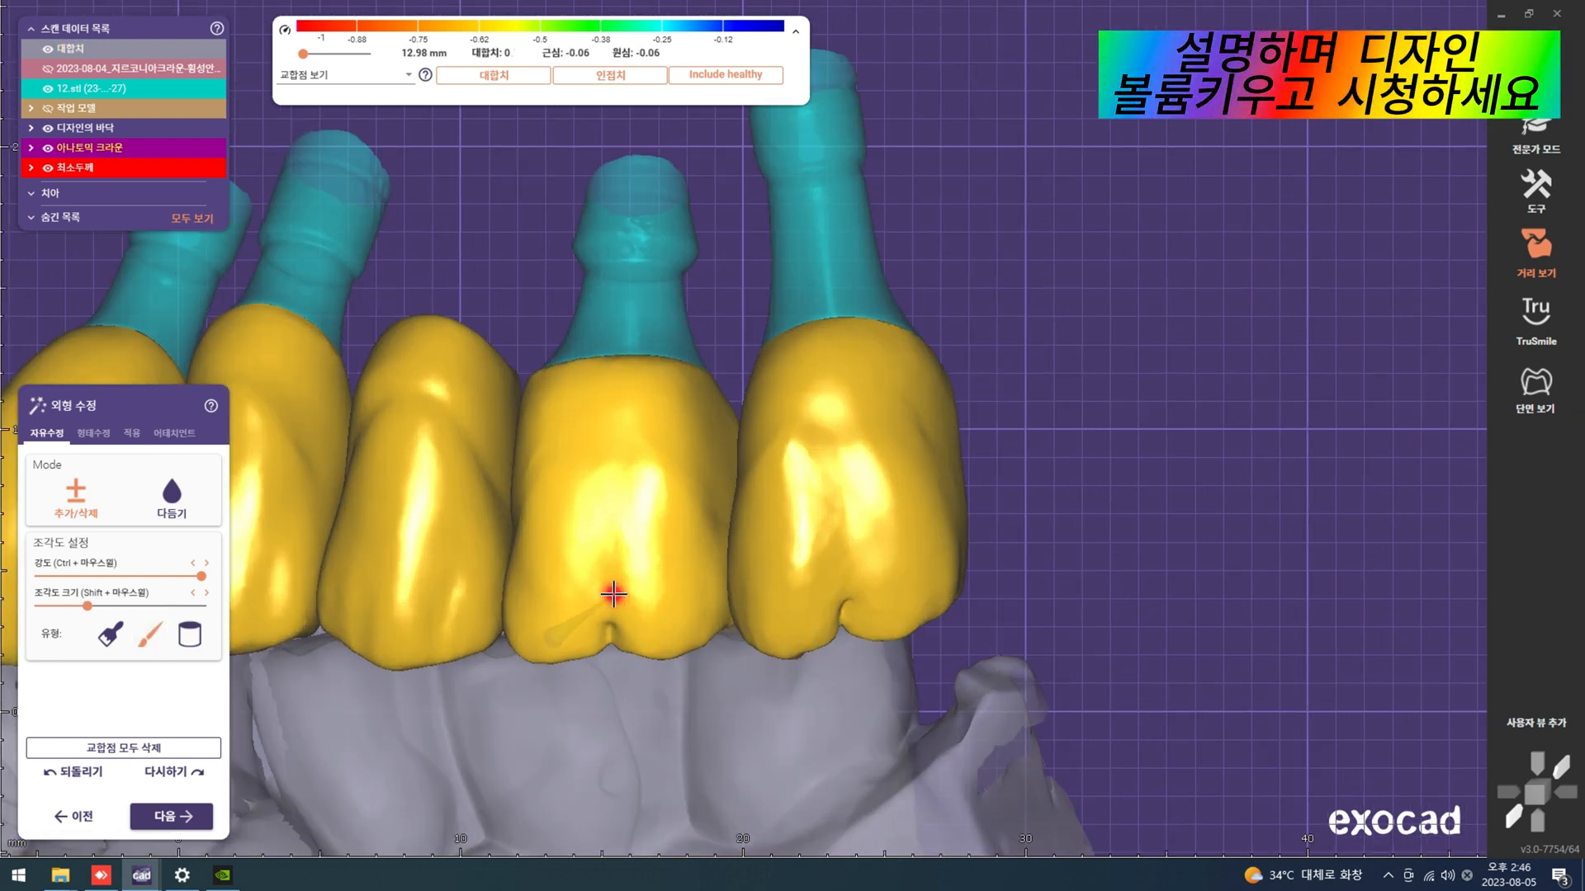
pyautogui.keyDown('shift'); pyautogui.moveTo(608, 603); pyautogui.dragTo(610, 630); pyautogui.keyUp('shift')
pyautogui.scroll(-2, 792, 607)
pyautogui.moveTo(863, 555); pyautogui.dragTo(776, 562, button='right')
pyautogui.scroll(3, 777, 562)
pyautogui.keyDown('shift'); pyautogui.scroll(1, 778, 600); pyautogui.keyUp('shift')
pyautogui.scroll(1, 785, 600)
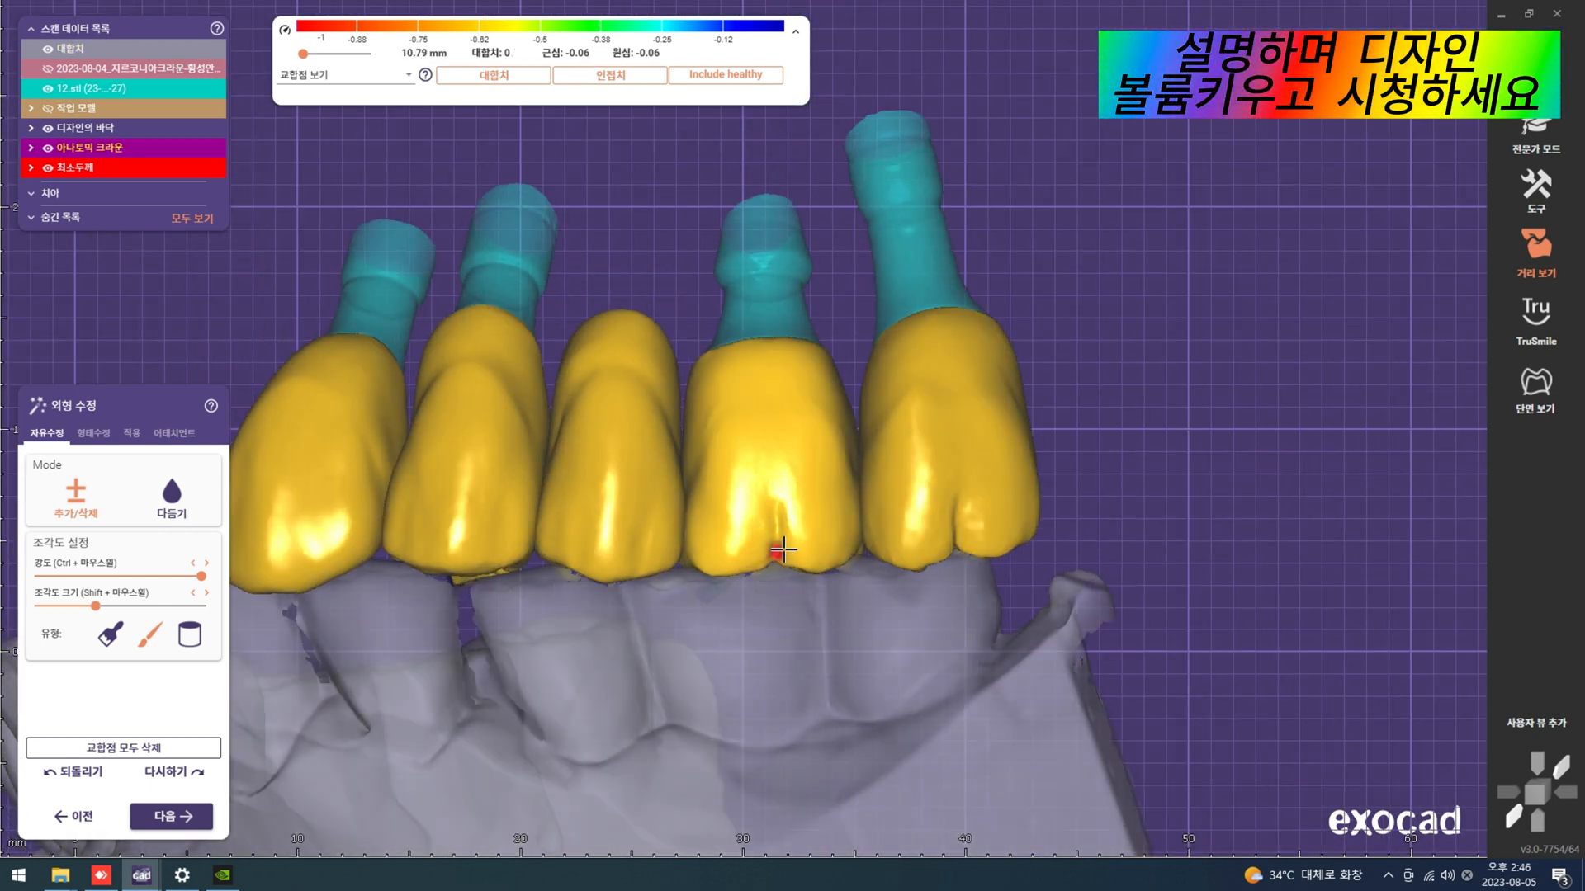
# Step: Build up and smooth the first molar crown's mesial and distal buccal contours with a larger fine brush
pyautogui.scroll(-3, 784, 598)
pyautogui.moveTo(776, 573); pyautogui.dragTo(807, 542, button='right')
pyautogui.scroll(4, 808, 542)
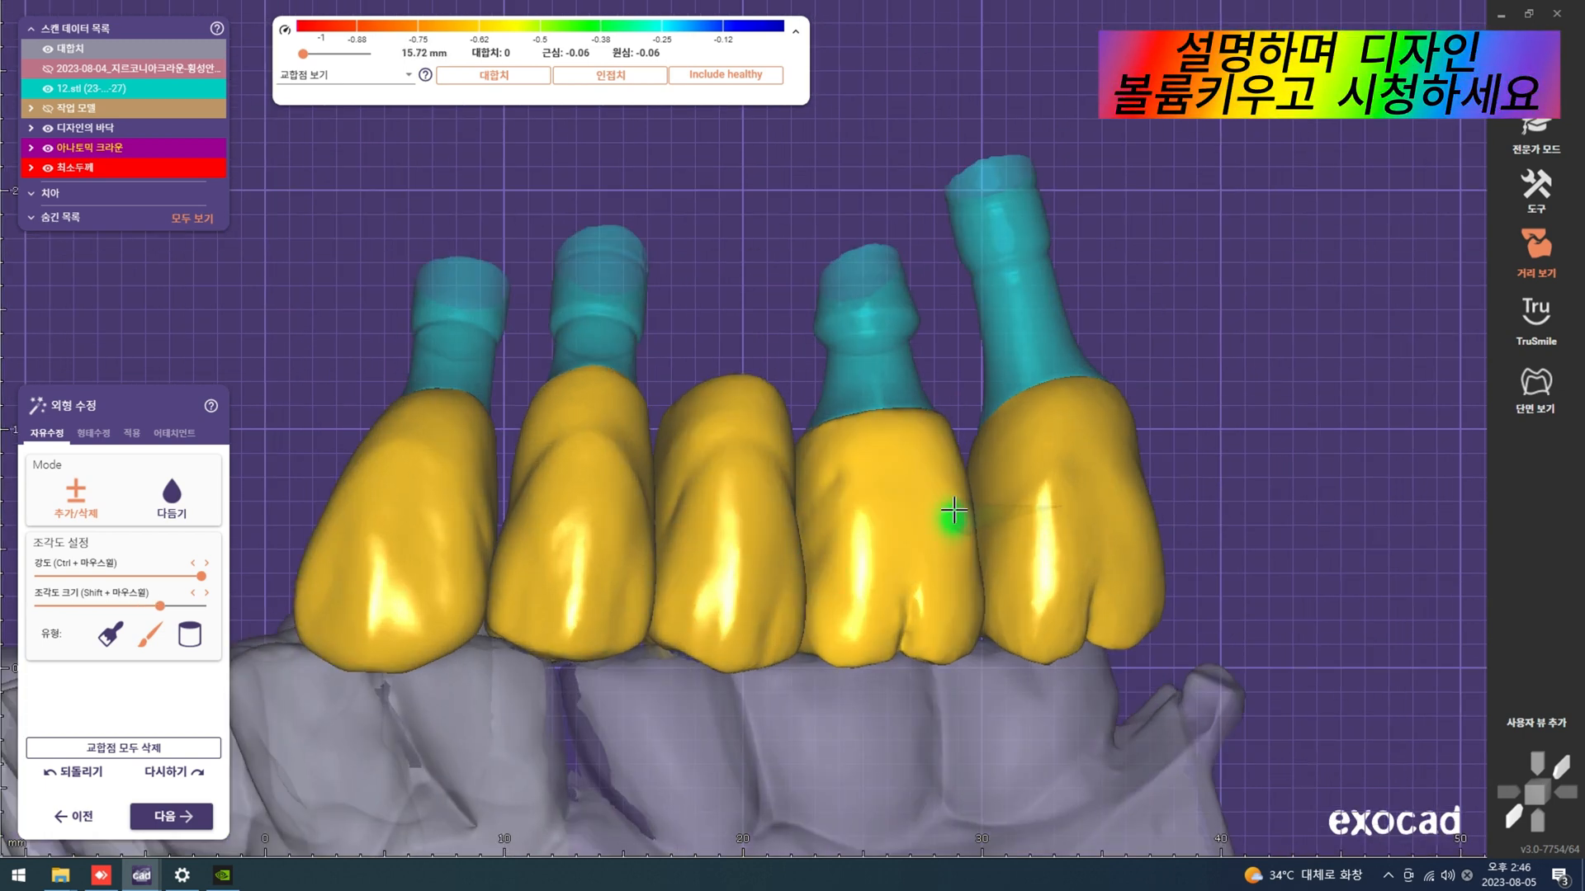
pyautogui.moveTo(948, 520); pyautogui.dragTo(778, 583, button='right')
pyautogui.scroll(3, 760, 621)
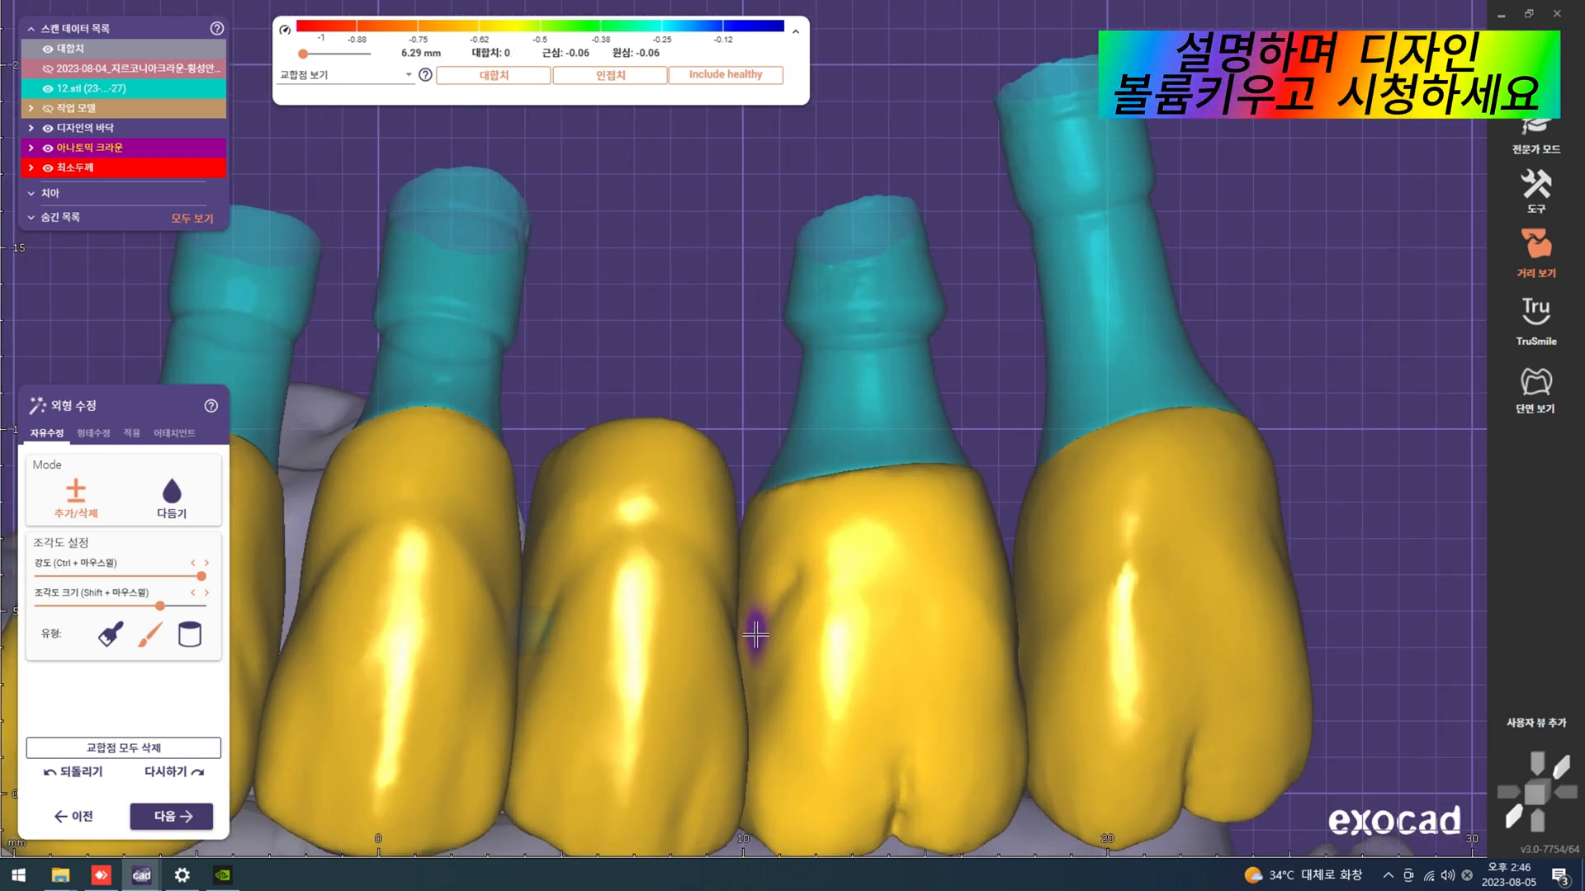
pyautogui.scroll(-4, 818, 665)
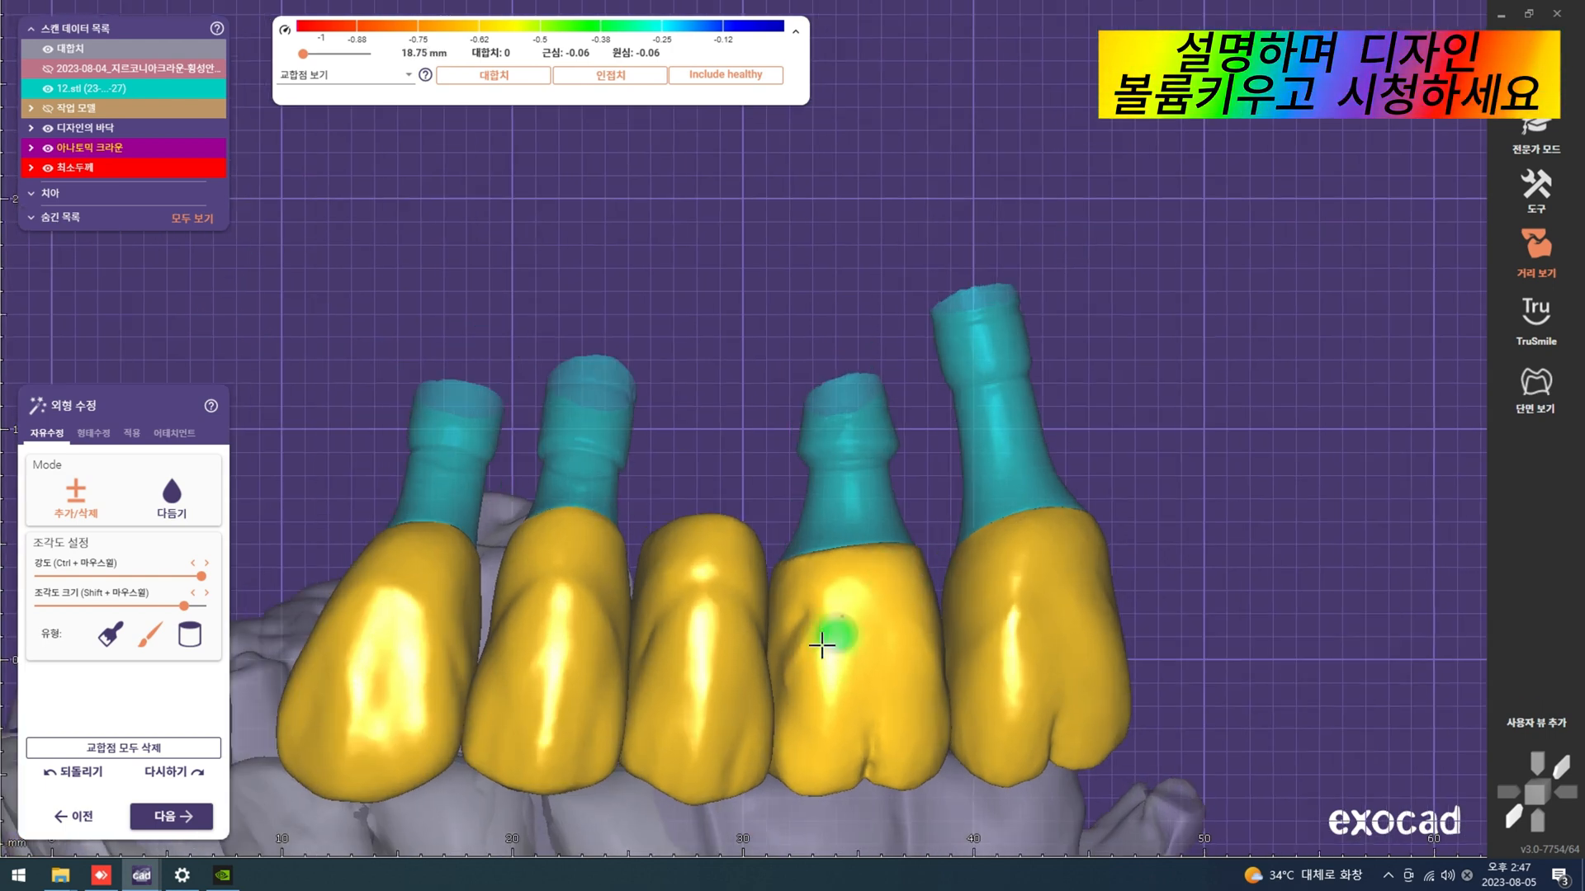
pyautogui.scroll(3, 825, 643)
pyautogui.scroll(-3, 864, 637)
# Step: Add material along the mesial side of the pontic and its contact area with the first molar using the enlarged brush
pyautogui.moveTo(863, 637)
pyautogui.mouseDown(button='right')
pyautogui.moveTo(694, 635)
pyautogui.moveTo(767, 607)
pyautogui.mouseUp(button='right')
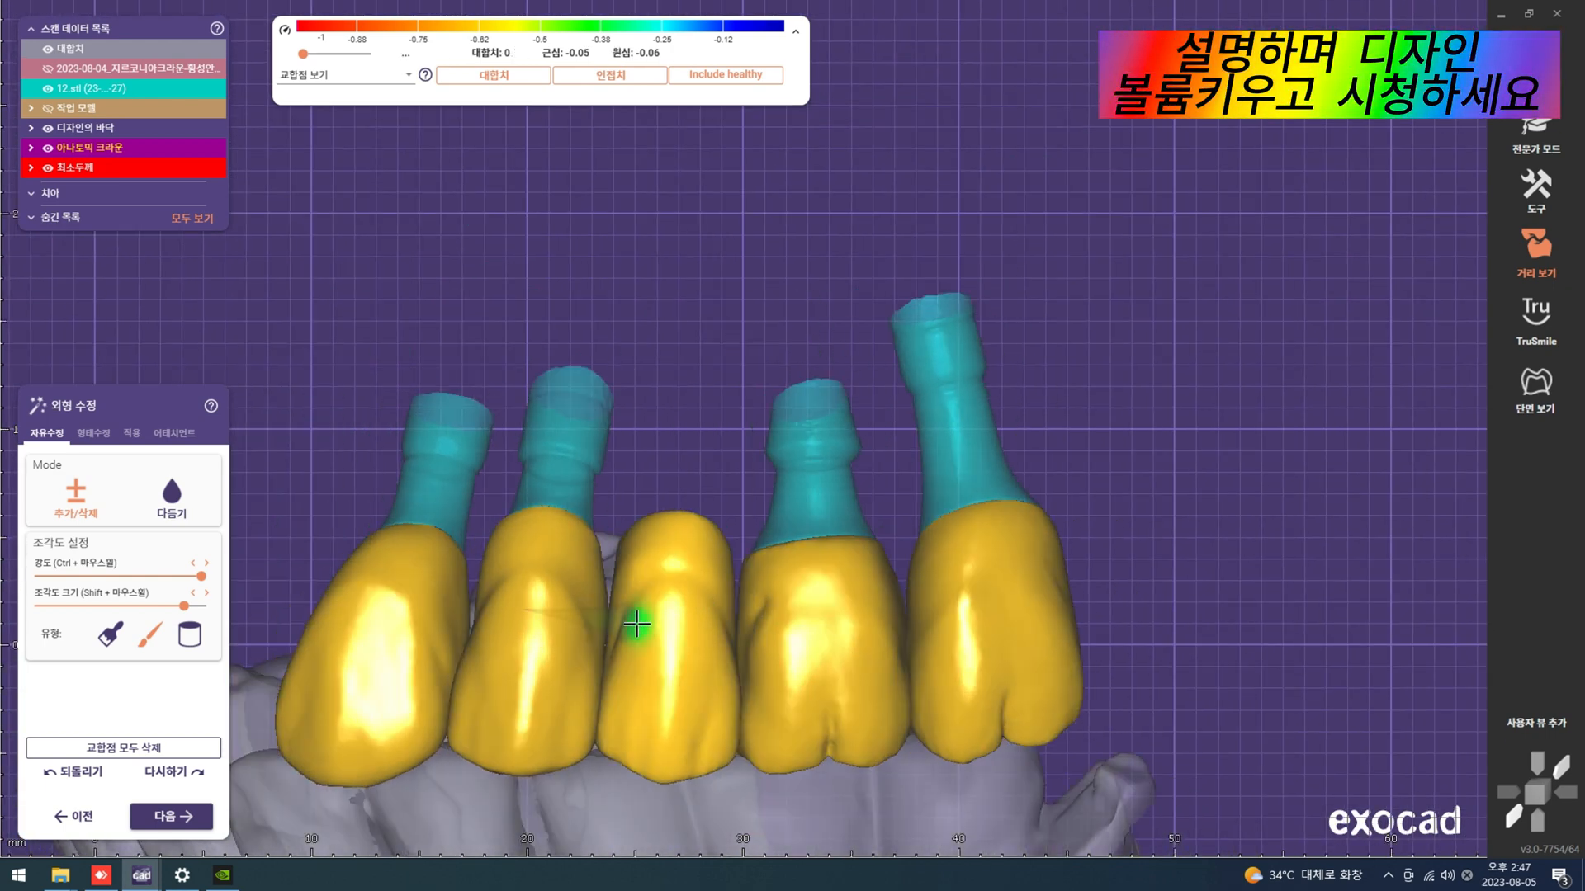
pyautogui.keyDown('shift'); pyautogui.scroll(-3, 769, 604); pyautogui.keyUp('shift')
pyautogui.scroll(2, 762, 668)
pyautogui.keyDown('shift'); pyautogui.scroll(2, 747, 681); pyautogui.keyUp('shift')
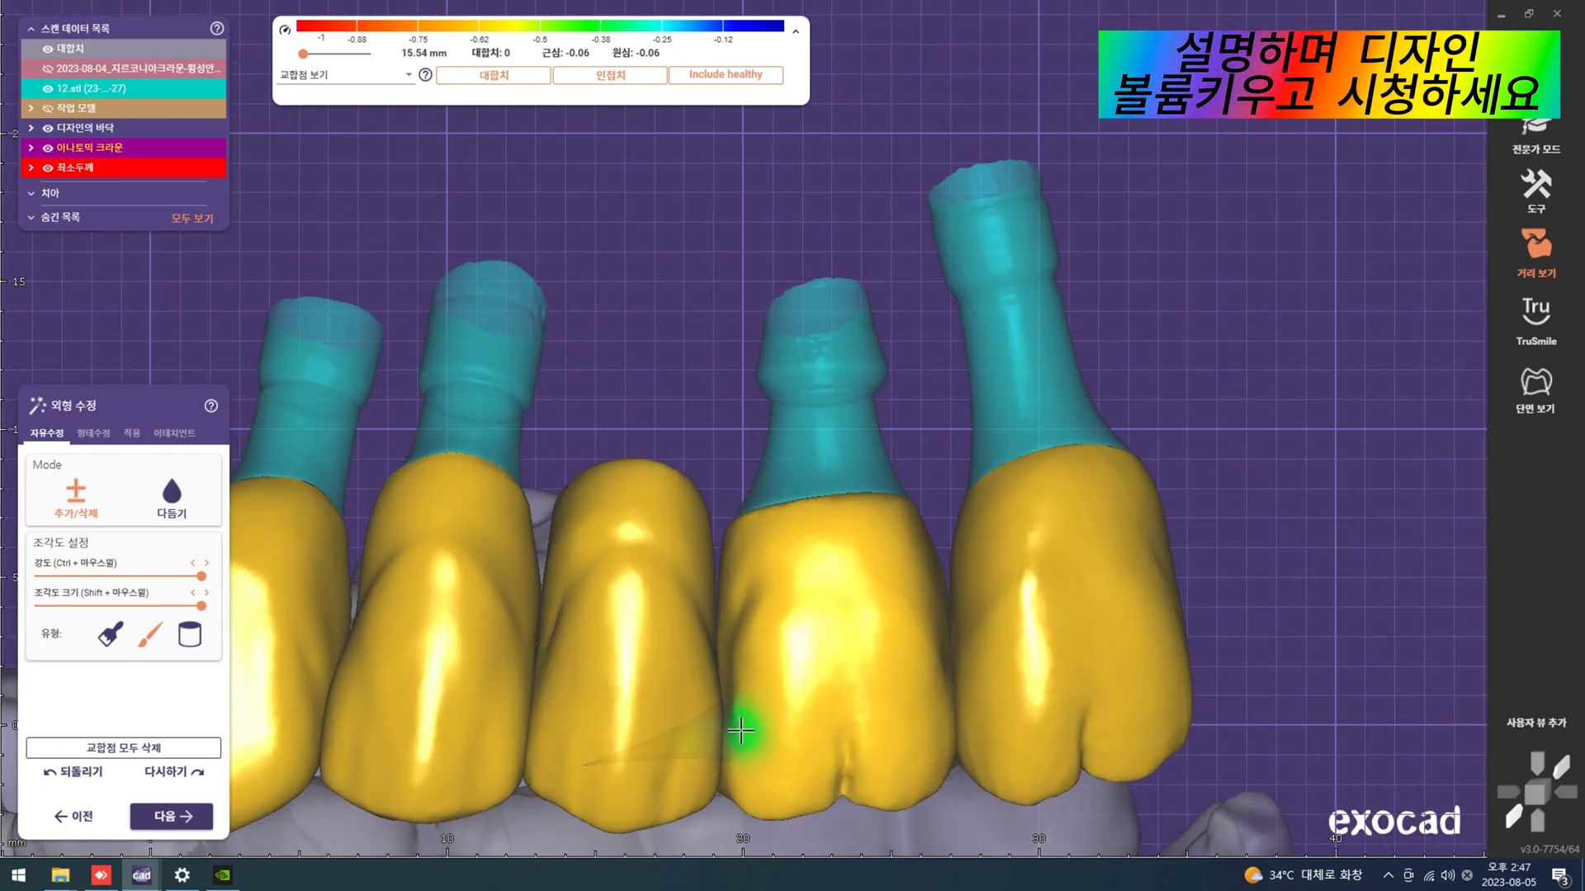
pyautogui.scroll(-4, 765, 728)
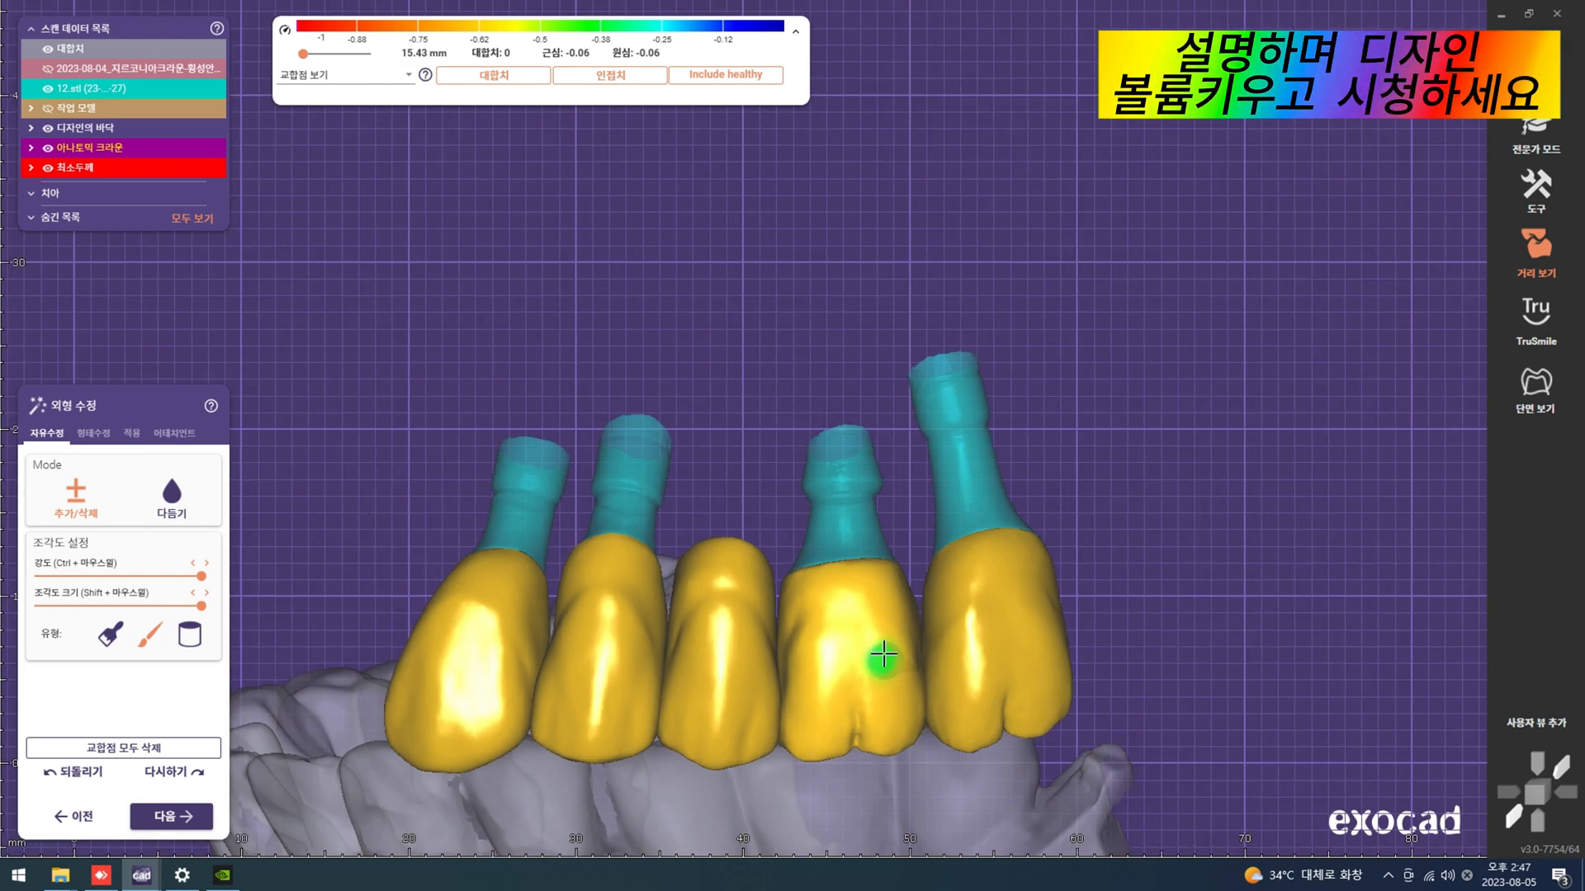
# Step: Reshape the second molar crown's buccal surface with the fine brush, adding material mesially and removing it distobuccally
pyautogui.moveTo(889, 620)
pyautogui.mouseDown(button='right')
pyautogui.moveTo(927, 608)
pyautogui.moveTo(807, 592)
pyautogui.mouseUp(button='right')
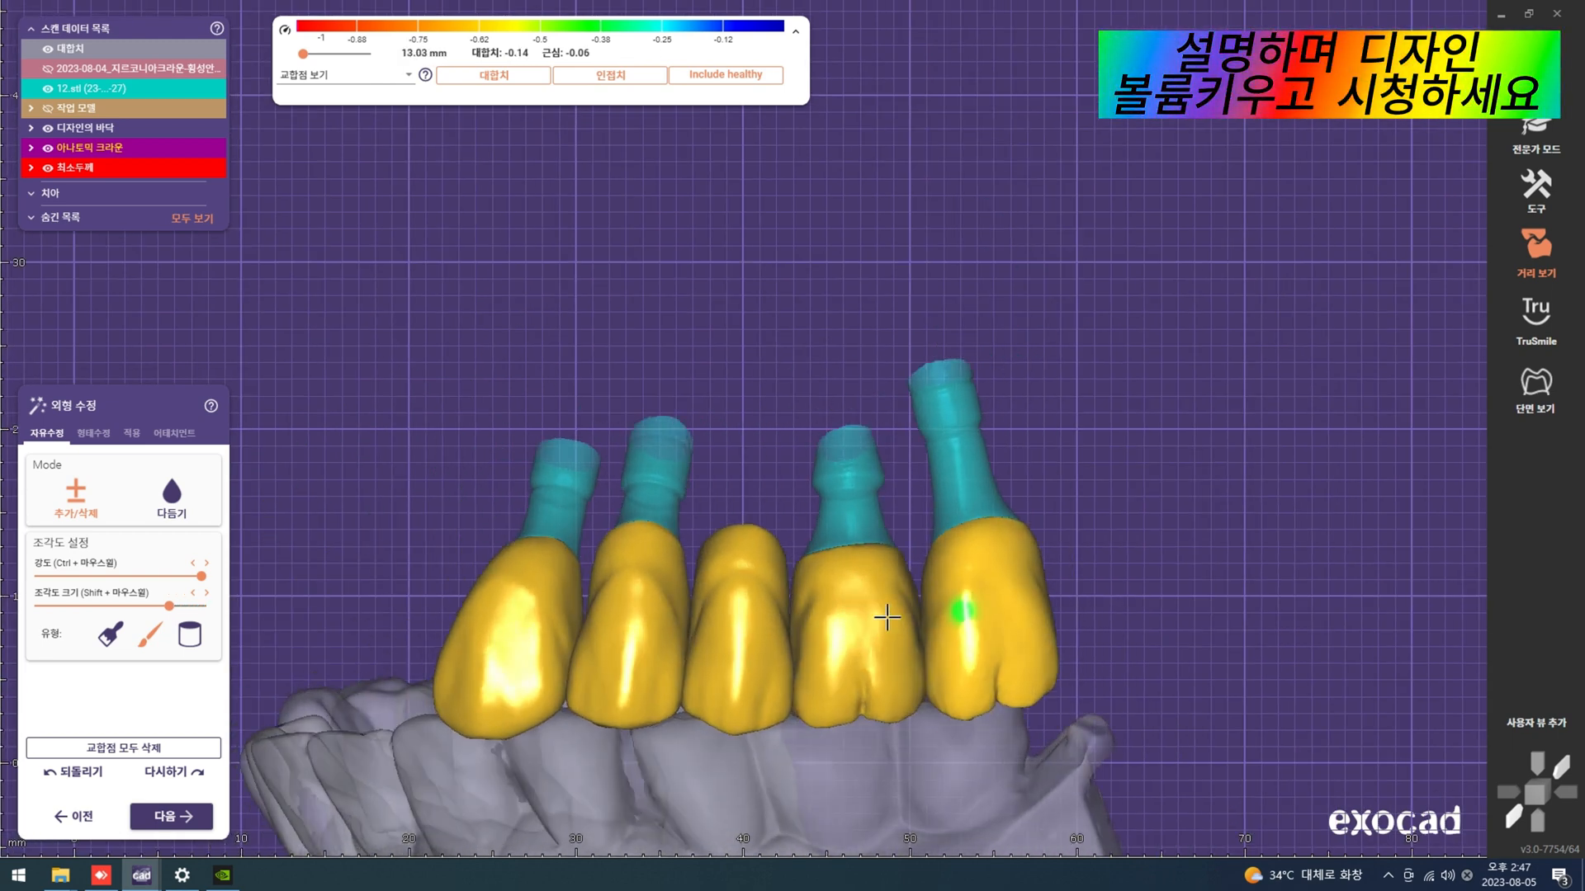
pyautogui.scroll(2, 940, 566)
pyautogui.scroll(-2, 987, 594)
pyautogui.scroll(2, 1080, 581)
pyautogui.keyDown('shift'); pyautogui.scroll(2, 1080, 581); pyautogui.keyUp('shift')
pyautogui.moveTo(987, 573)
pyautogui.mouseDown(button='right')
pyautogui.moveTo(1072, 581)
pyautogui.moveTo(948, 609)
pyautogui.mouseUp(button='right')
pyautogui.scroll(-2, 1131, 583)
pyautogui.scroll(3, 948, 608)
pyautogui.keyDown('shift'); pyautogui.scroll(-3, 887, 576); pyautogui.keyUp('shift')
pyautogui.scroll(-3, 988, 647)
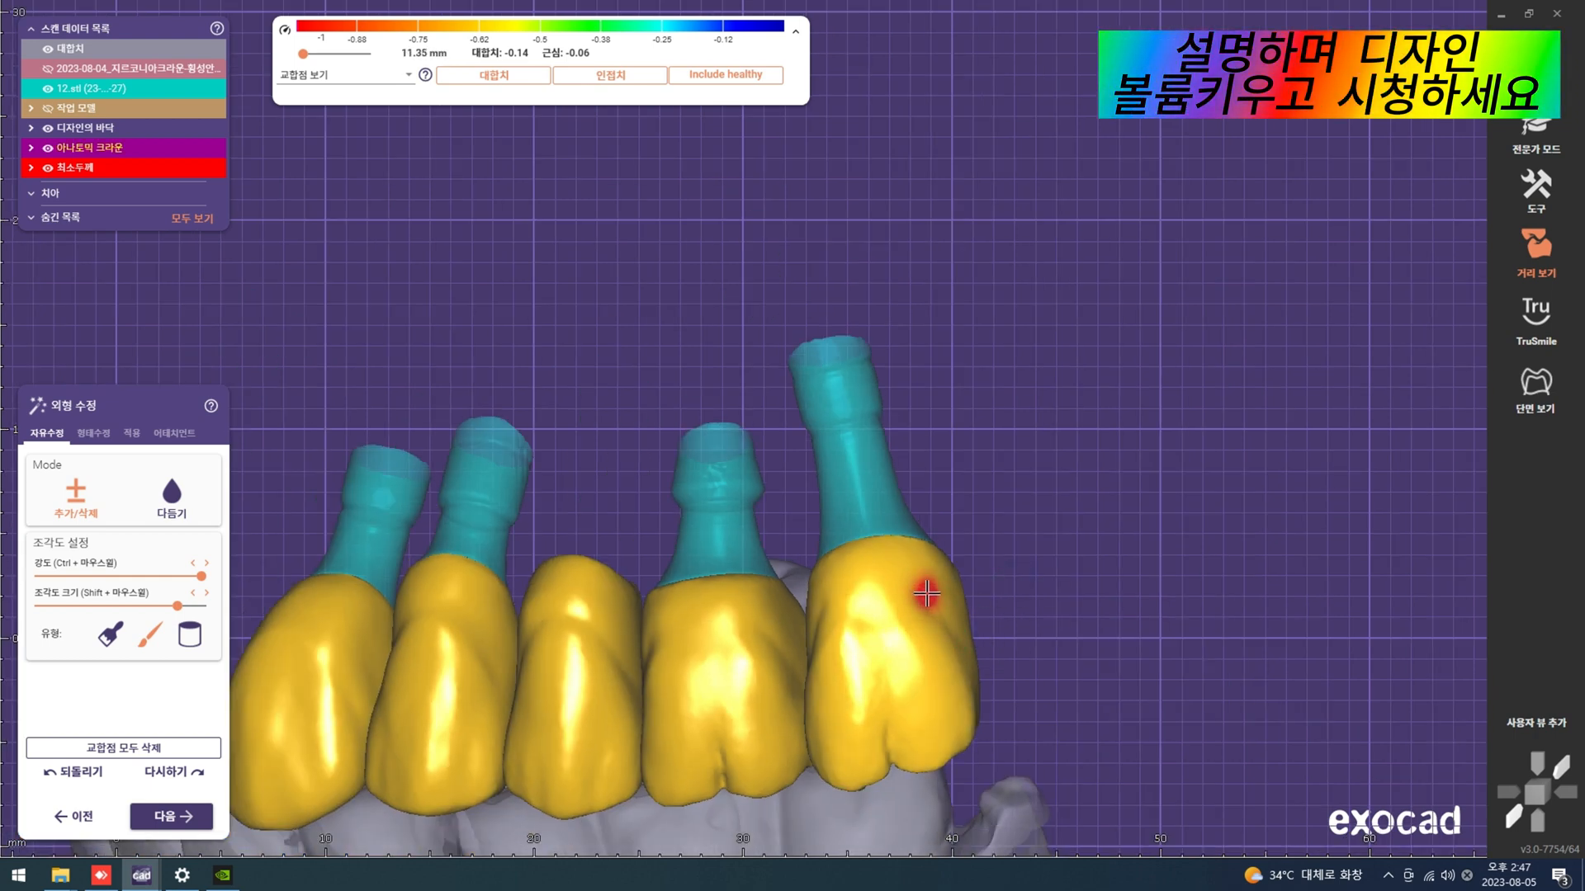
# Step: Smooth the second molar crown's distal surface near the margin with the broad brush knife at a smaller size
pyautogui.click(102, 648)
pyautogui.moveTo(1048, 607); pyautogui.dragTo(944, 608, button='right')
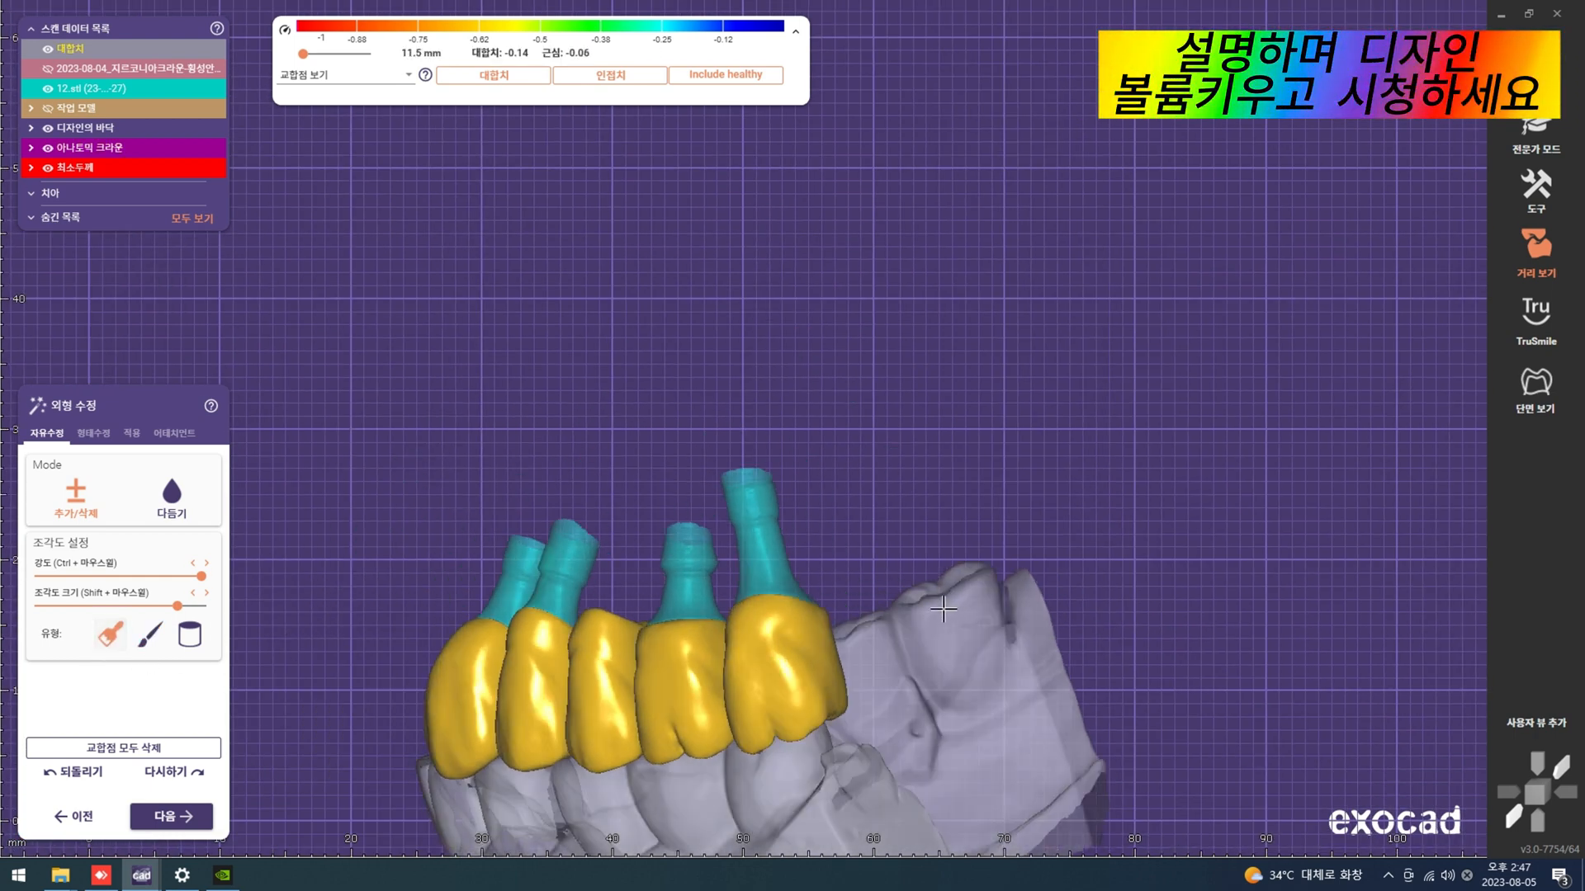
pyautogui.scroll(3, 941, 612)
pyautogui.keyDown('shift'); pyautogui.scroll(-5, 712, 660); pyautogui.keyUp('shift')
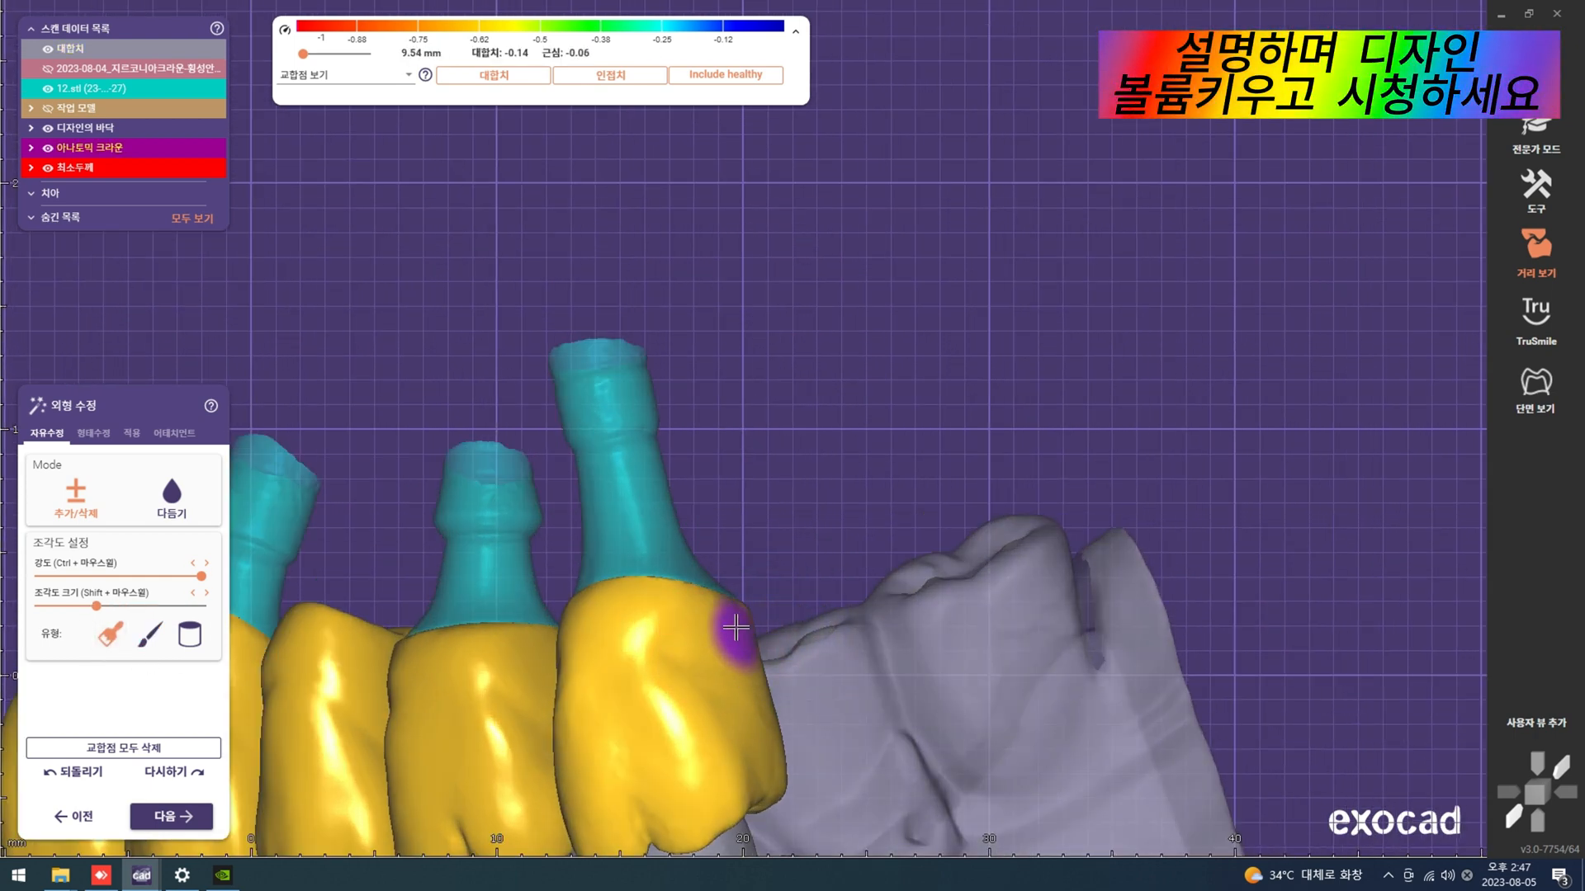
# Step: Show the upper working model again and examine the crowns' buccal contours alongside the neighbouring teeth
pyautogui.scroll(-5, 743, 652)
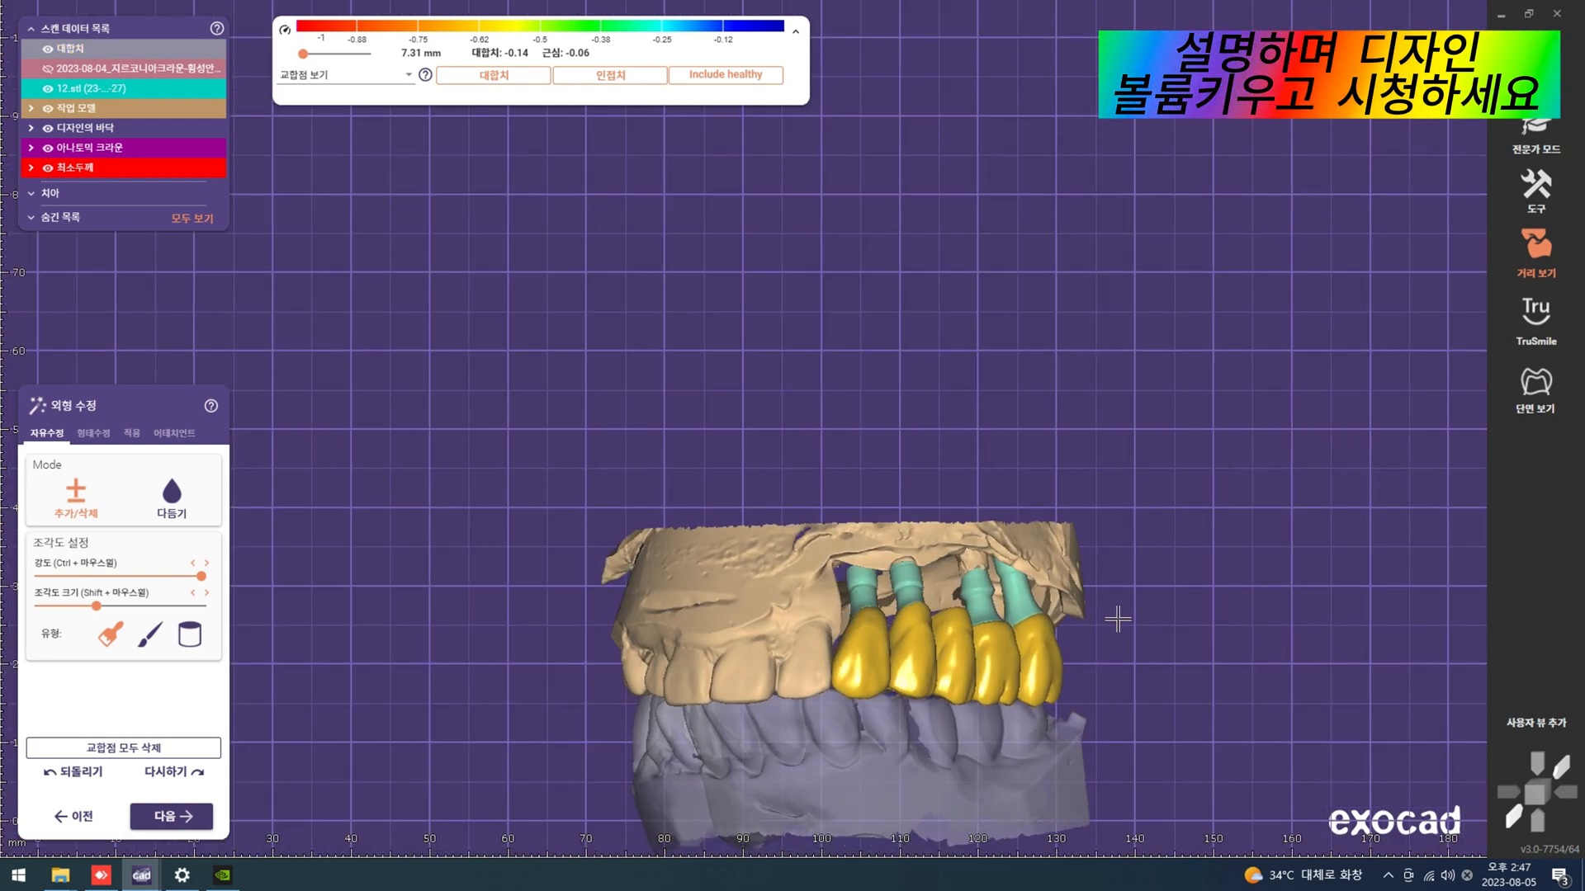
pyautogui.moveTo(1118, 619); pyautogui.dragTo(1079, 631, button='right')
pyautogui.scroll(5, 999, 635)
pyautogui.scroll(-3, 998, 569)
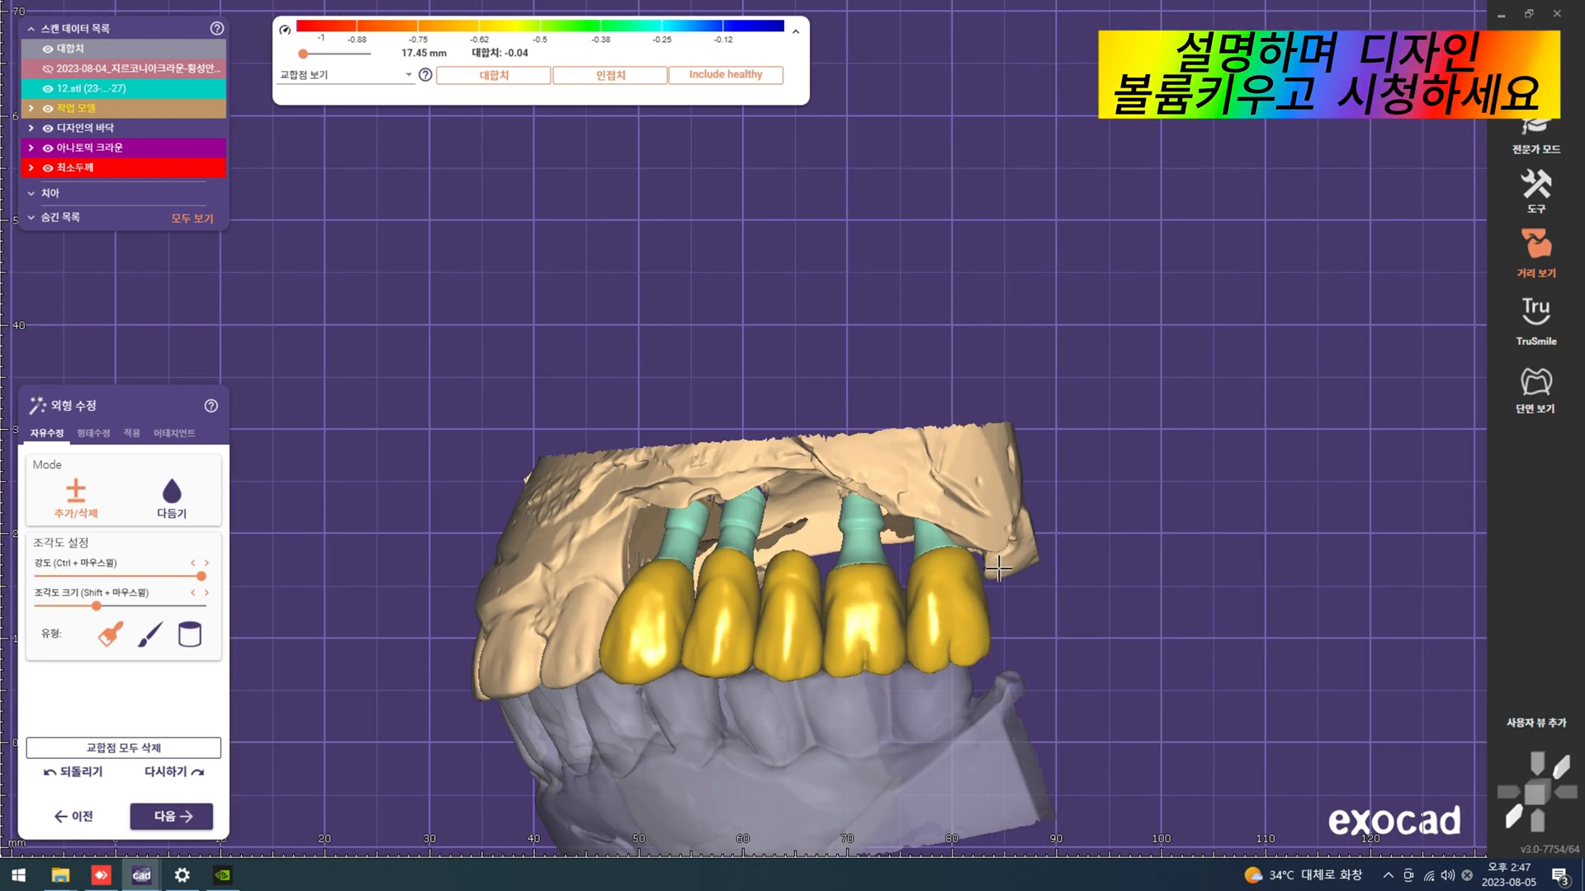
pyautogui.scroll(2, 760, 652)
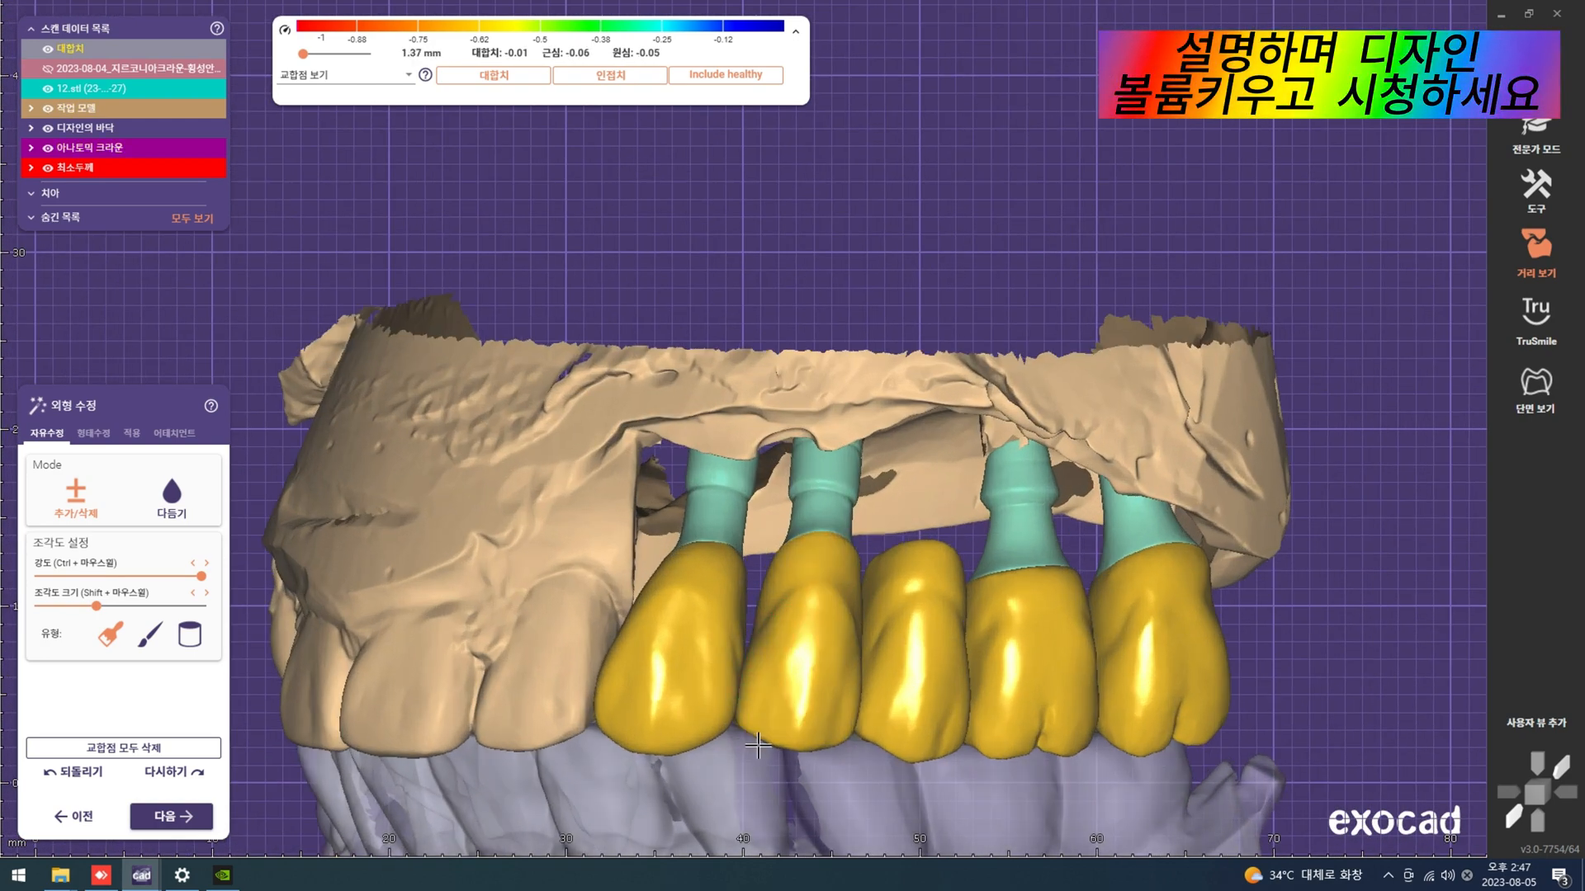
pyautogui.scroll(-2, 758, 746)
# Step: Hide the antagonist and add material to the first premolar crown's buccal surface with the broad brush
pyautogui.moveTo(757, 746); pyautogui.dragTo(807, 618, button='right')
pyautogui.moveTo(850, 516); pyautogui.dragTo(774, 506, button='right')
pyautogui.scroll(-1, 832, 488)
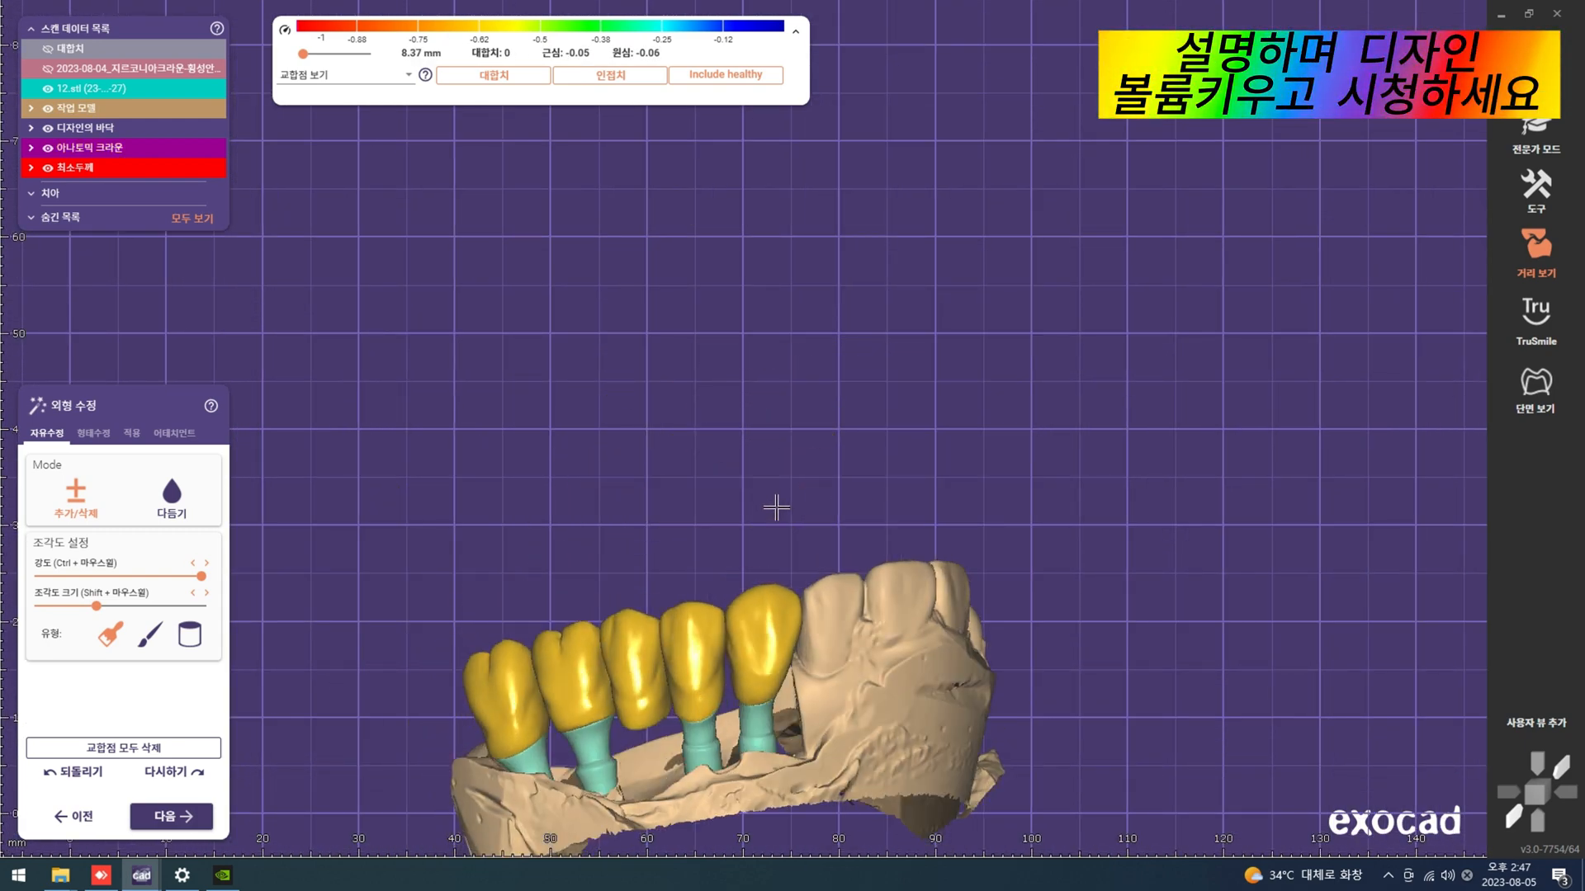
pyautogui.scroll(4, 715, 636)
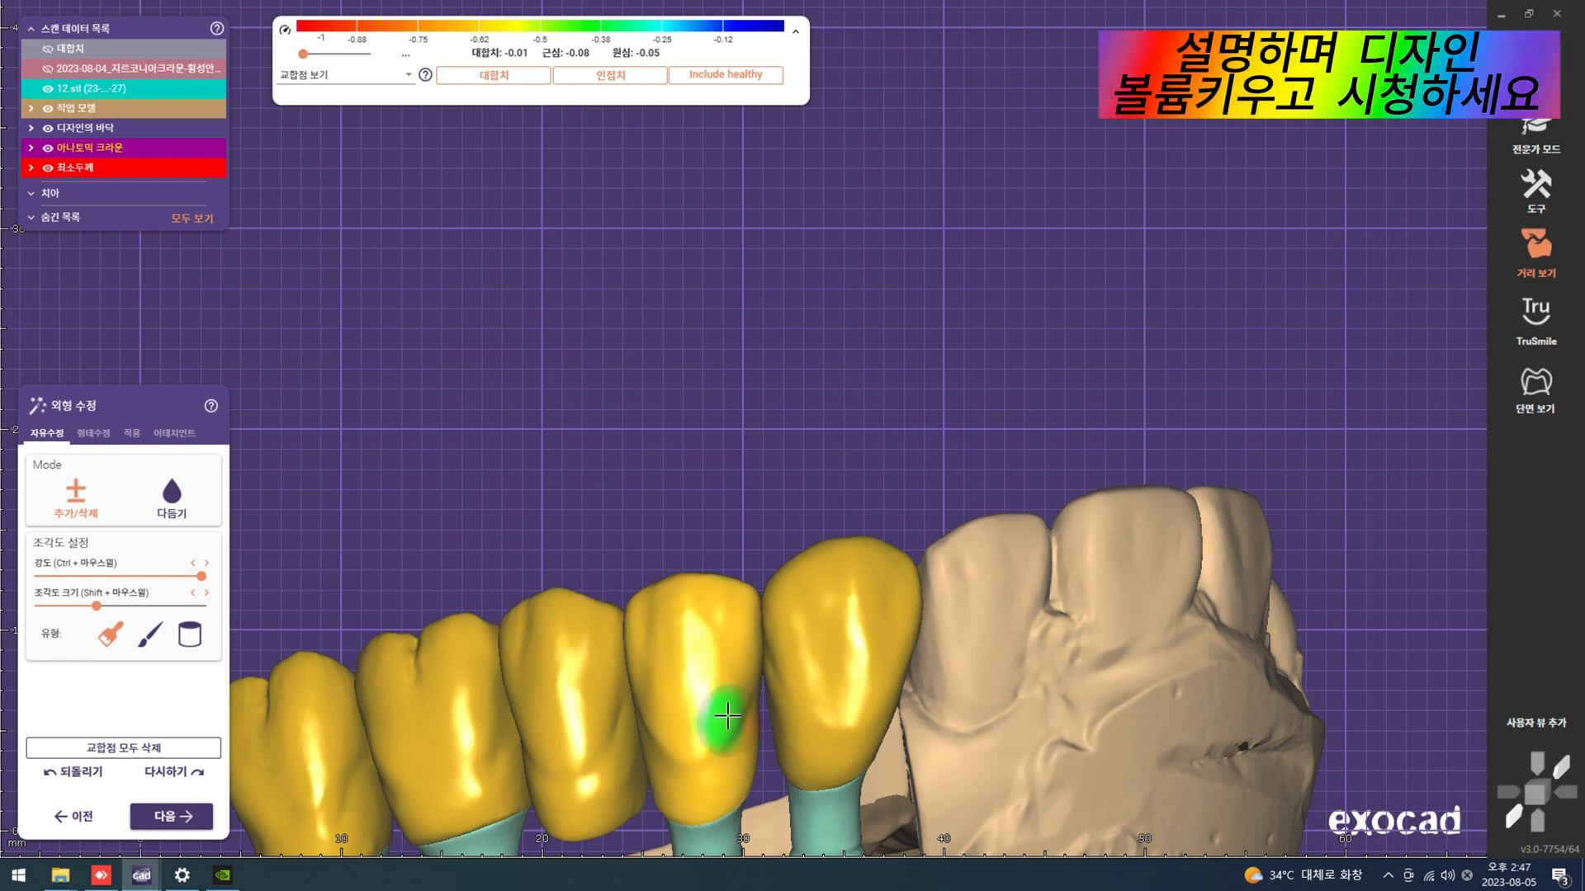
pyautogui.moveTo(727, 714); pyautogui.dragTo(865, 652, button='right')
pyautogui.scroll(-6, 829, 619)
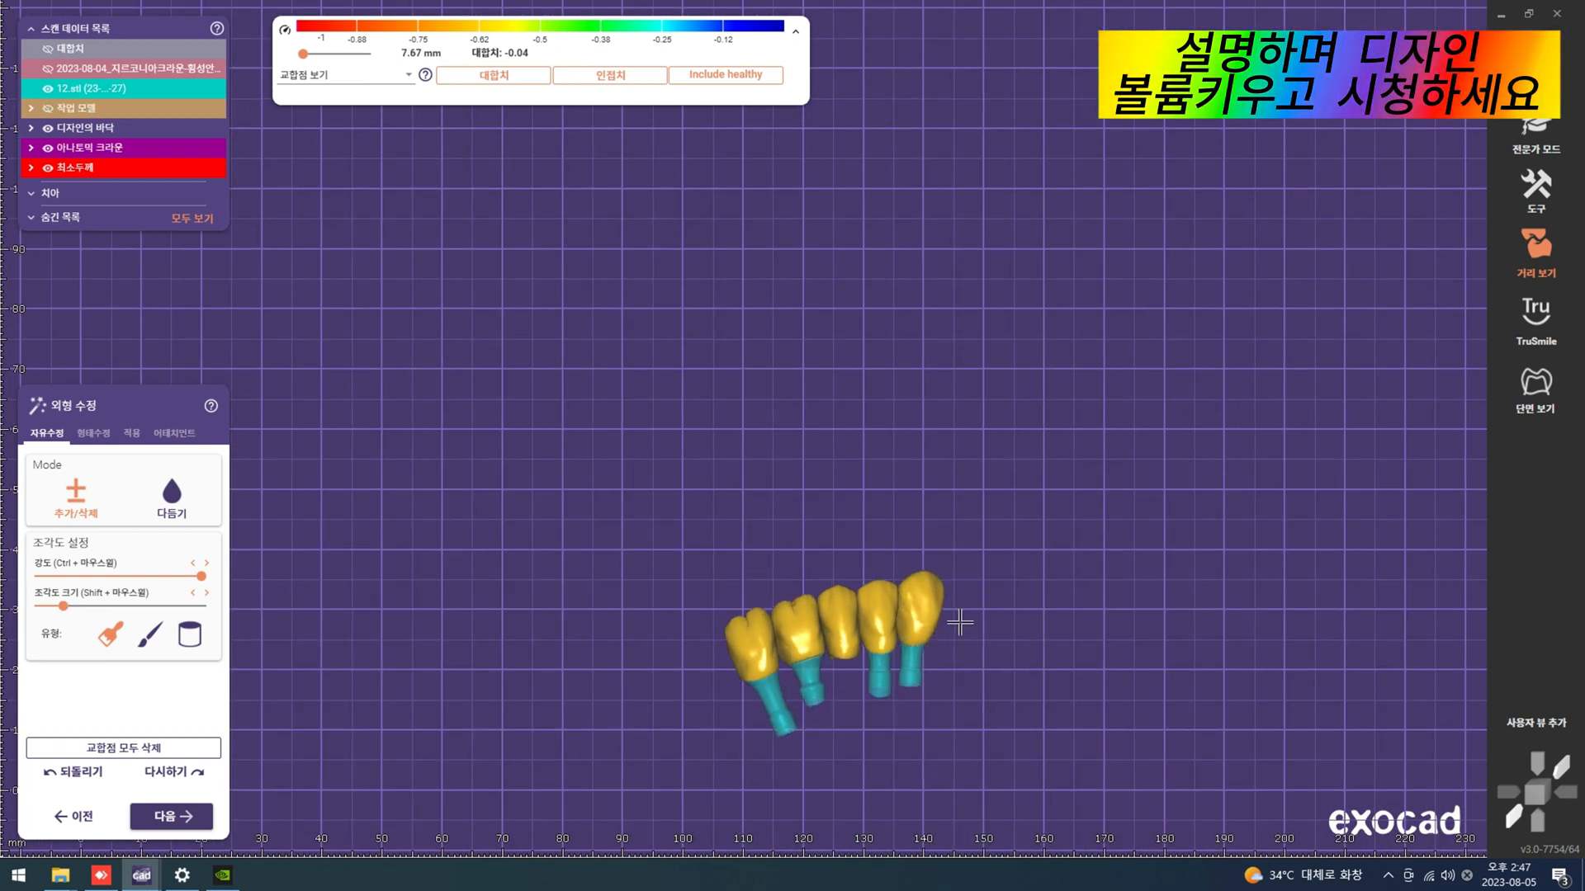
# Step: Switch to adapting half of a tooth and examine the crowns' buccal contours and occlusal contacts, toggling the upper model and antagonist
pyautogui.scroll(5, 867, 660)
pyautogui.click(94, 433)
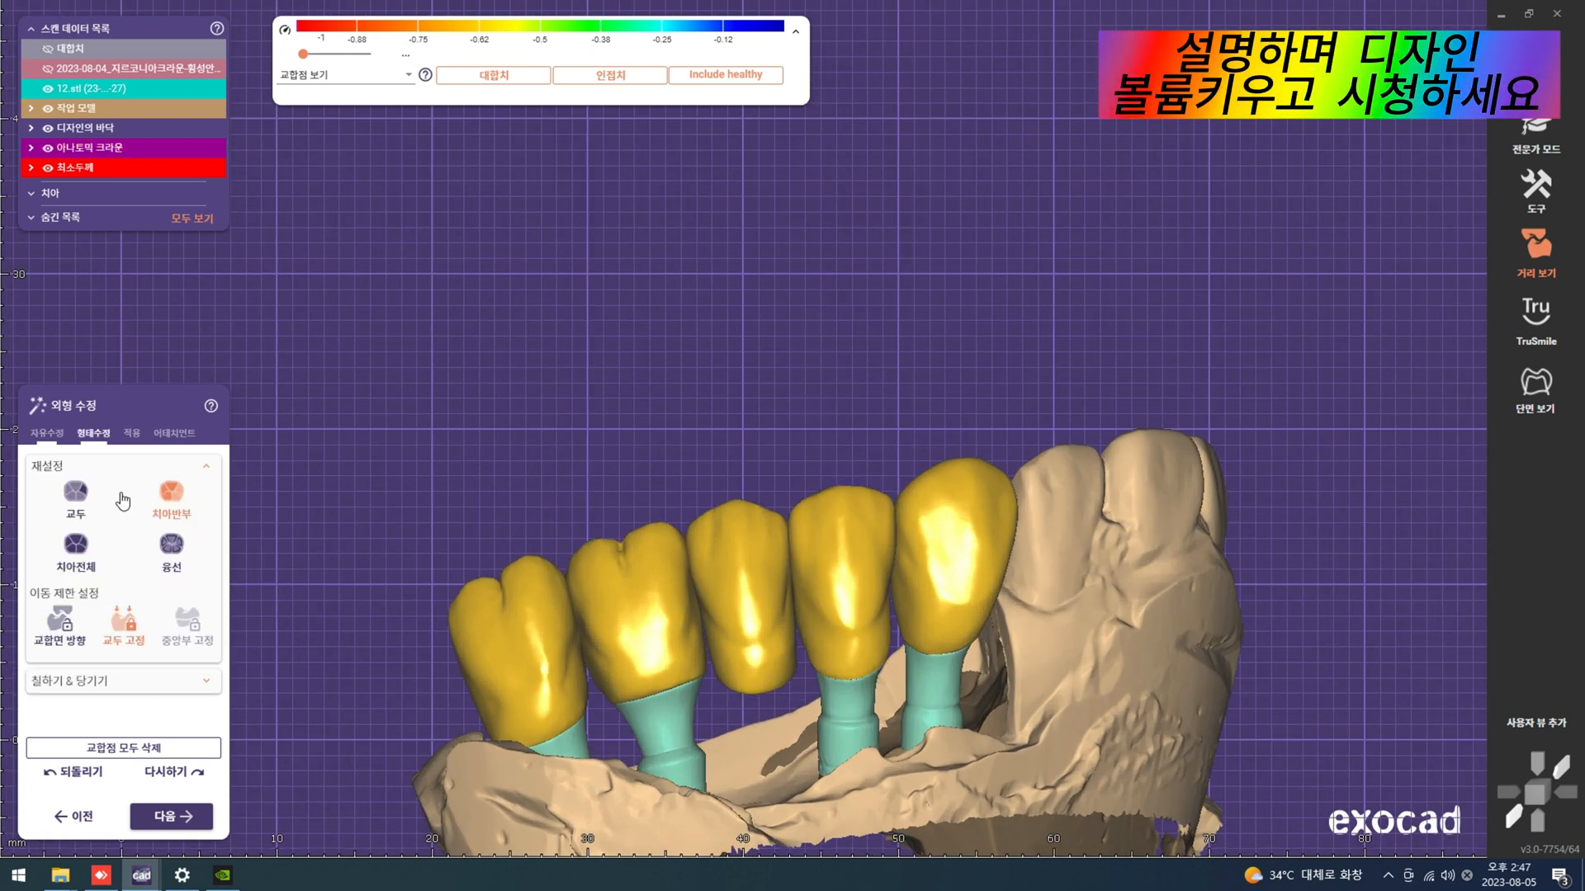
pyautogui.scroll(2, 856, 627)
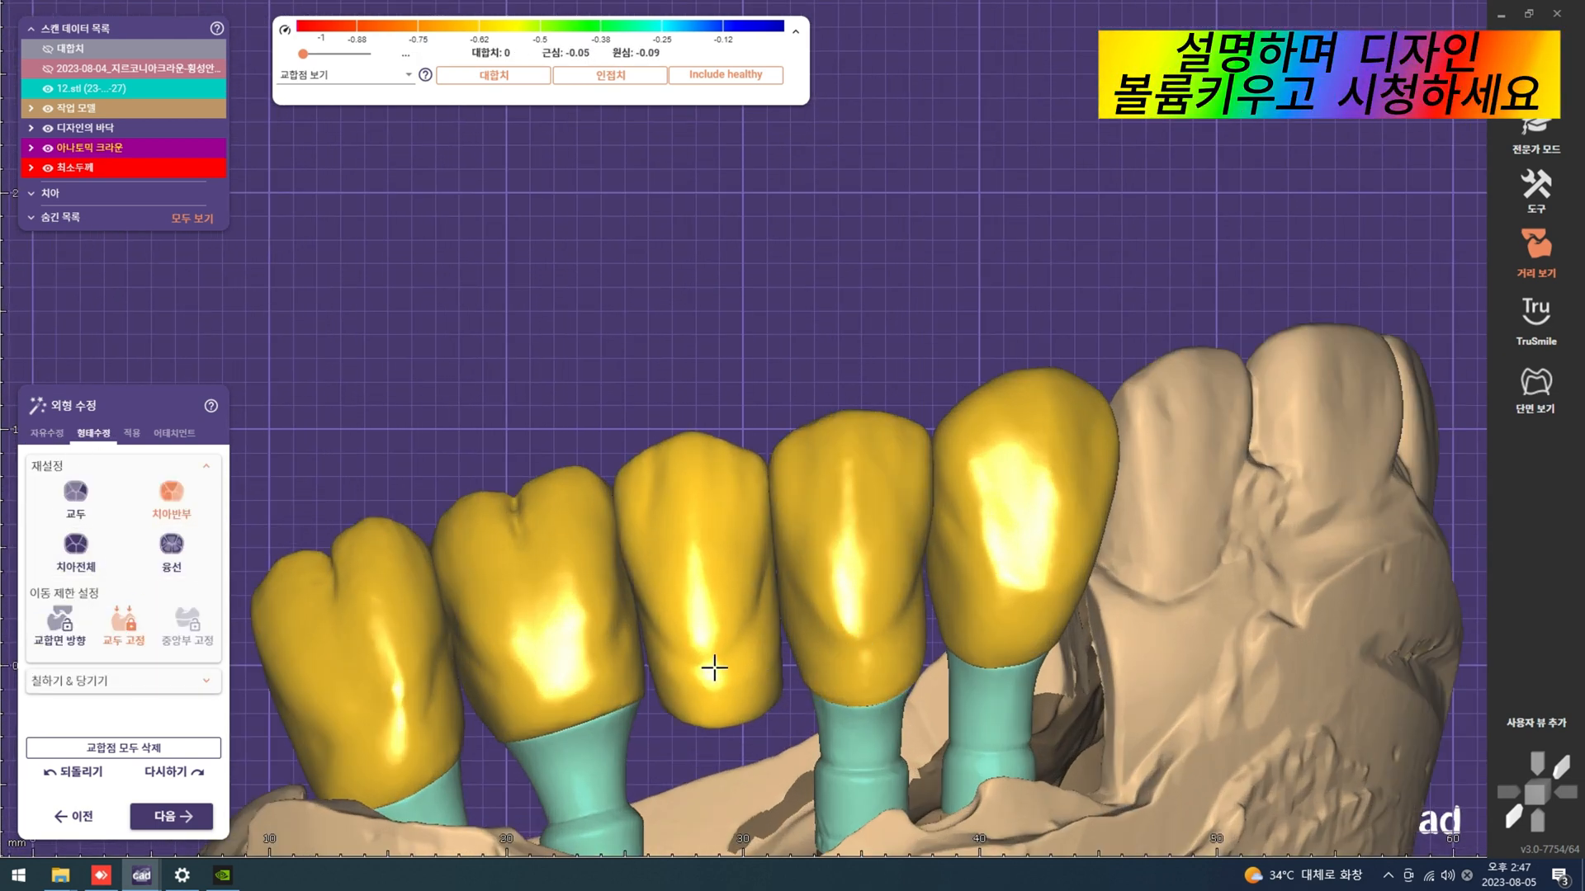
pyautogui.scroll(-3, 716, 669)
pyautogui.scroll(1, 927, 633)
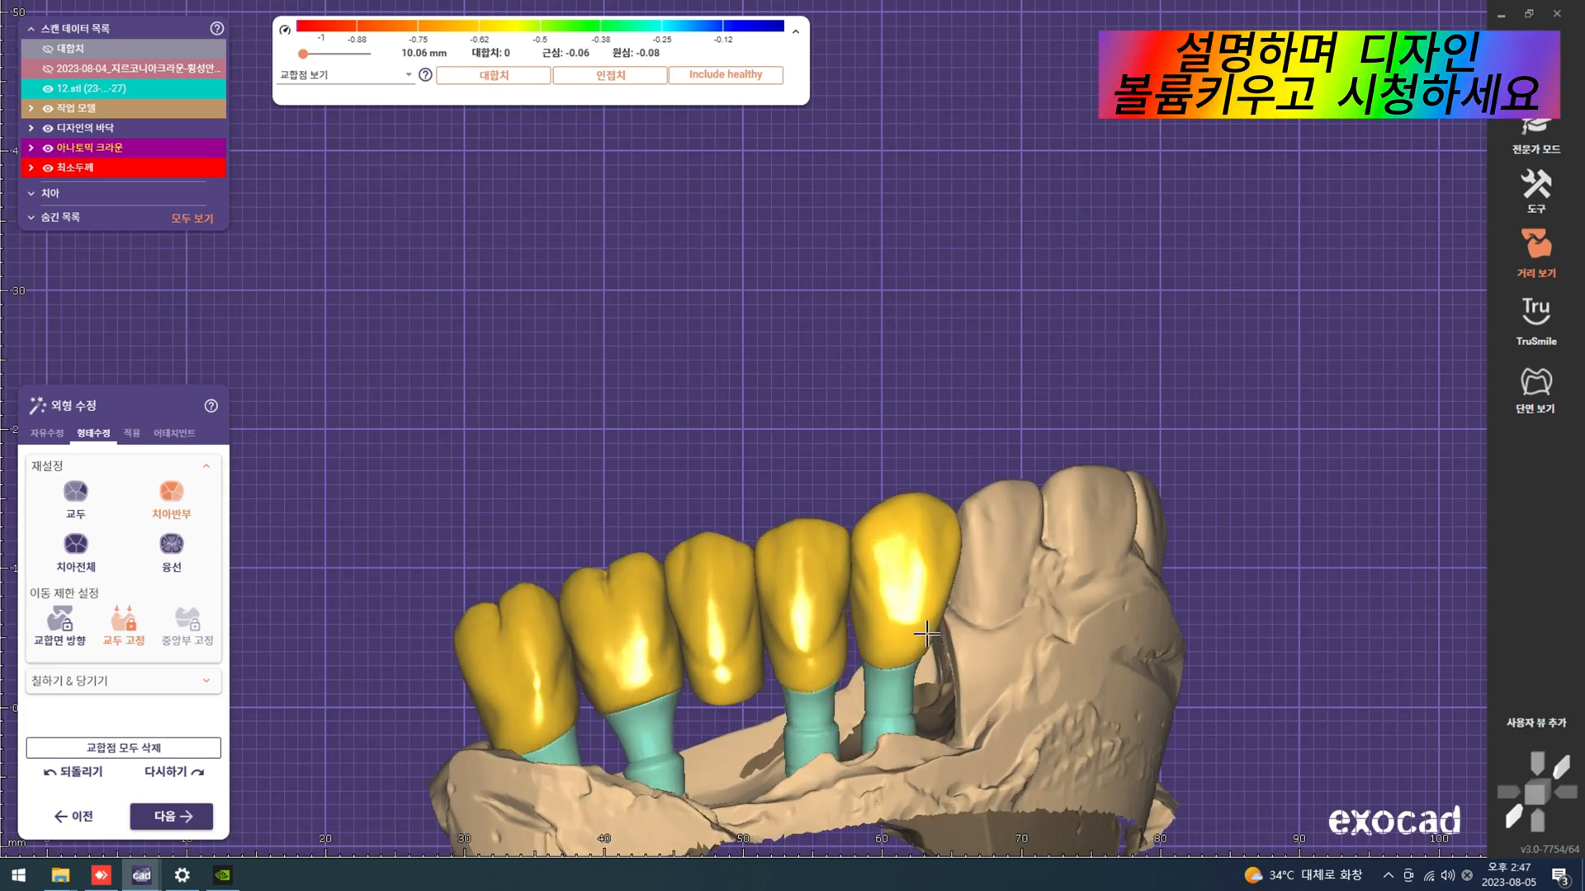
pyautogui.scroll(-2, 925, 632)
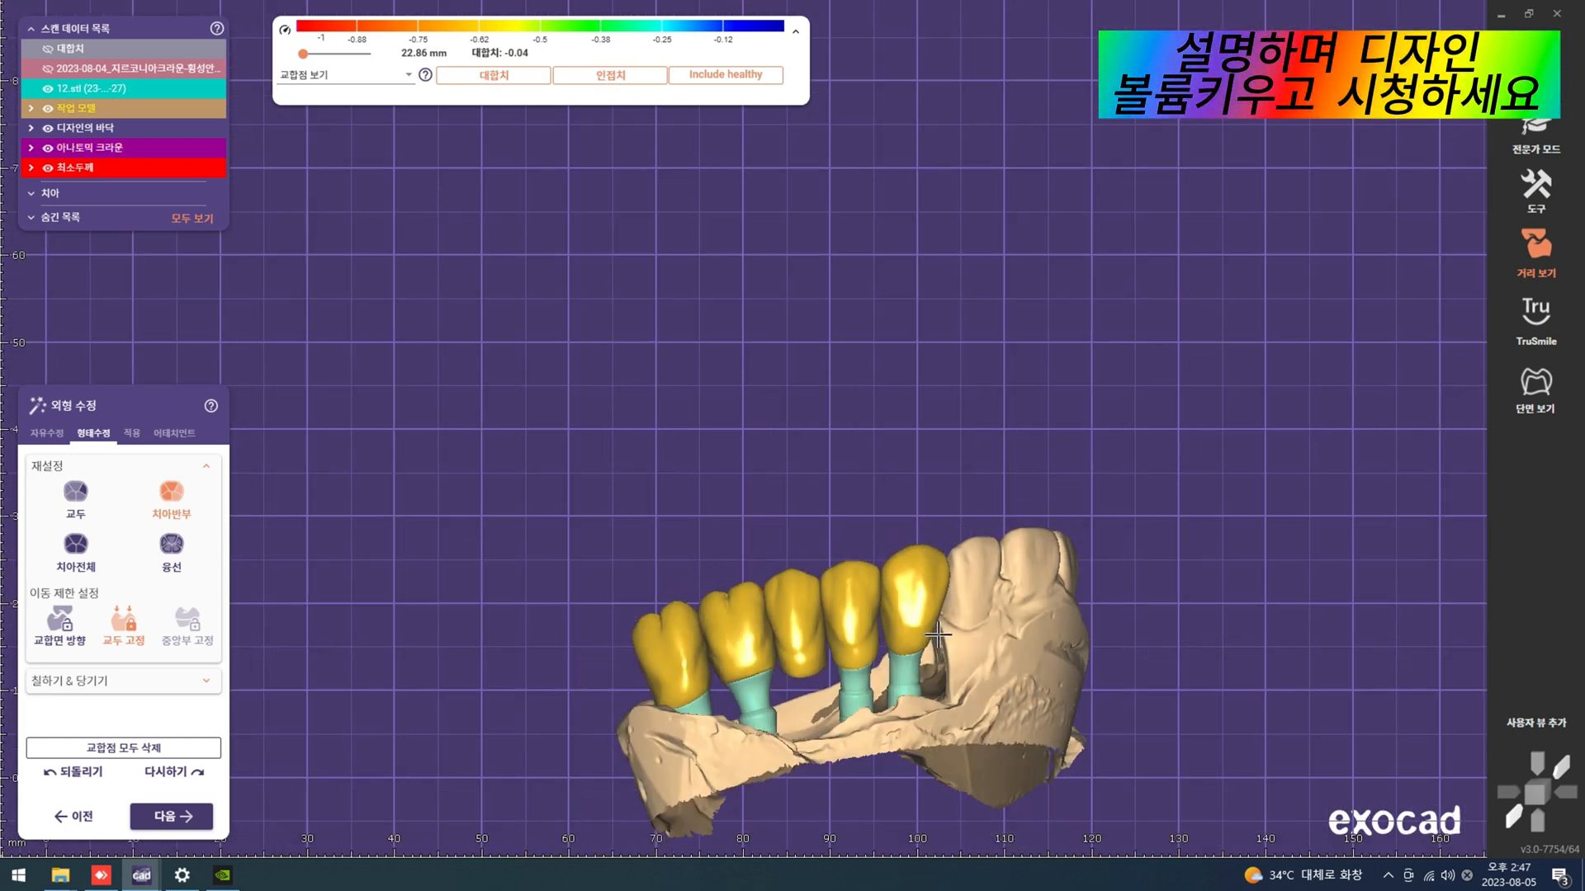
pyautogui.keyDown('ctrl'); pyautogui.scroll(-3, 939, 635); pyautogui.keyUp('ctrl')
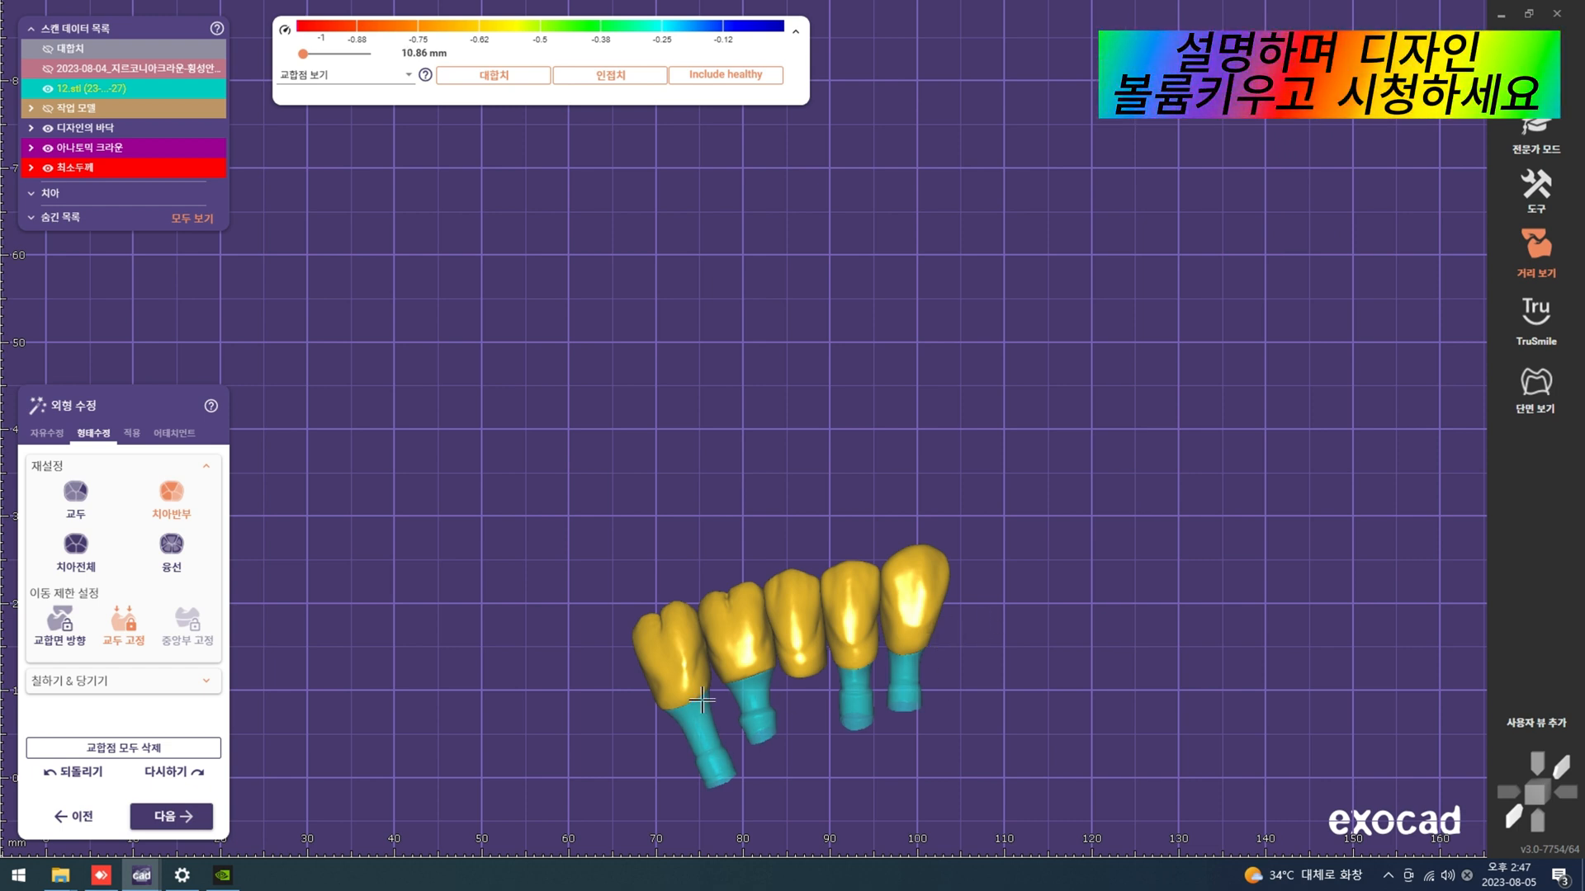
pyautogui.scroll(-1, 892, 568)
pyautogui.moveTo(892, 568); pyautogui.dragTo(1010, 476, button='right')
pyautogui.keyDown('ctrl'); pyautogui.scroll(3, 835, 572); pyautogui.keyUp('ctrl')
pyautogui.moveTo(836, 573); pyautogui.dragTo(818, 439, button='middle')
pyautogui.keyDown('shift'); pyautogui.scroll(2, 820, 440); pyautogui.keyUp('shift')
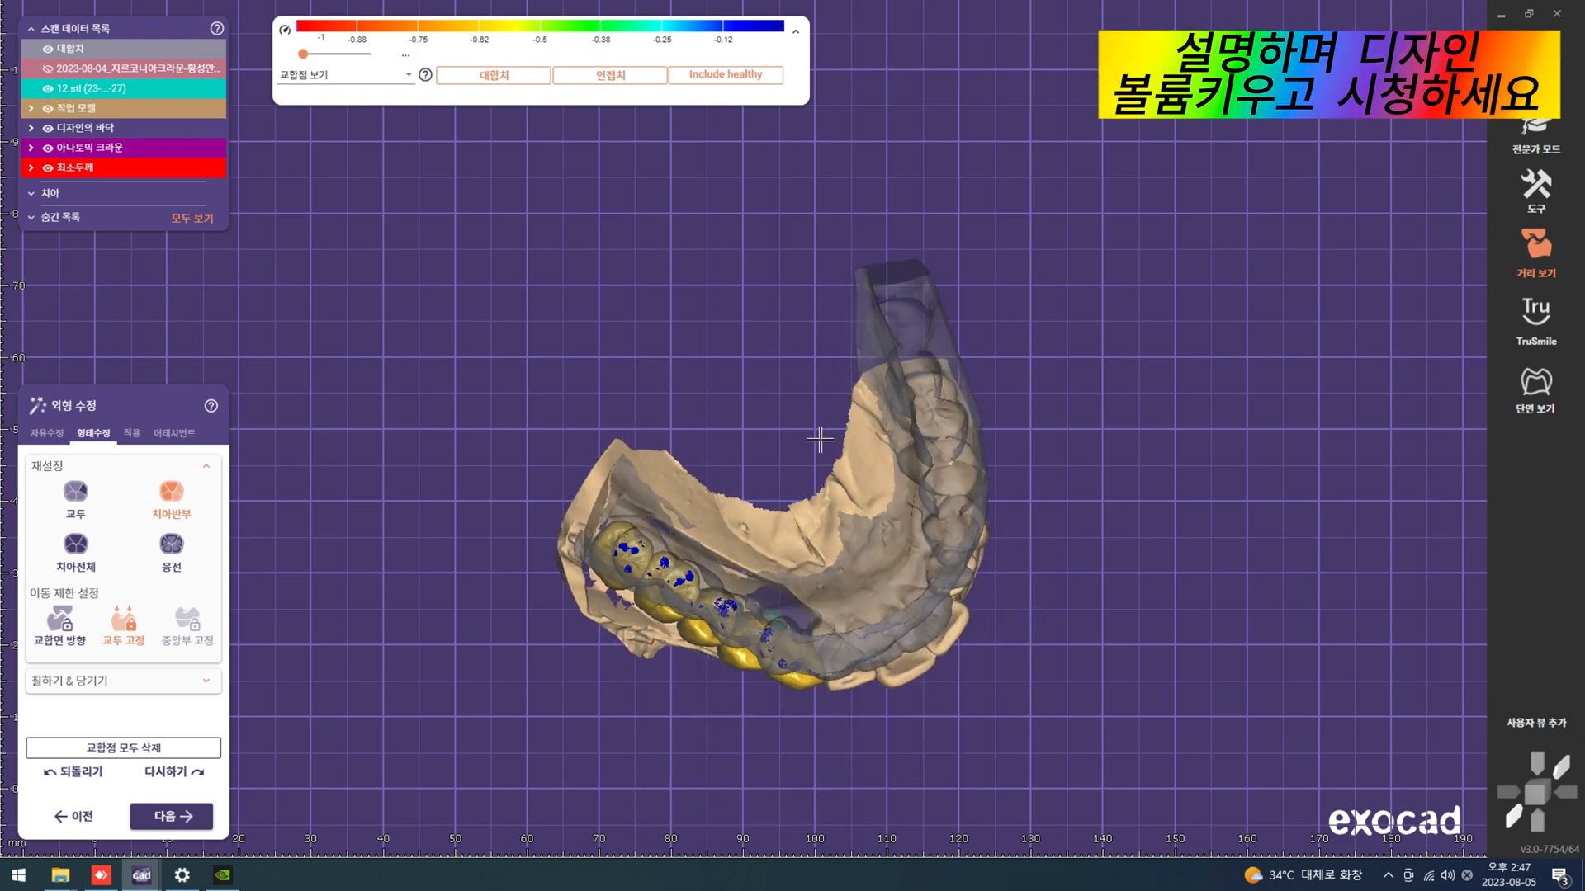
# Step: Refine the palatal surfaces of the molar and premolar crowns in free-forming with the broad brush at a larger size
pyautogui.moveTo(819, 440); pyautogui.dragTo(682, 443, button='right')
pyautogui.scroll(3, 705, 469)
pyautogui.click(38, 428)
pyautogui.scroll(5, 615, 453)
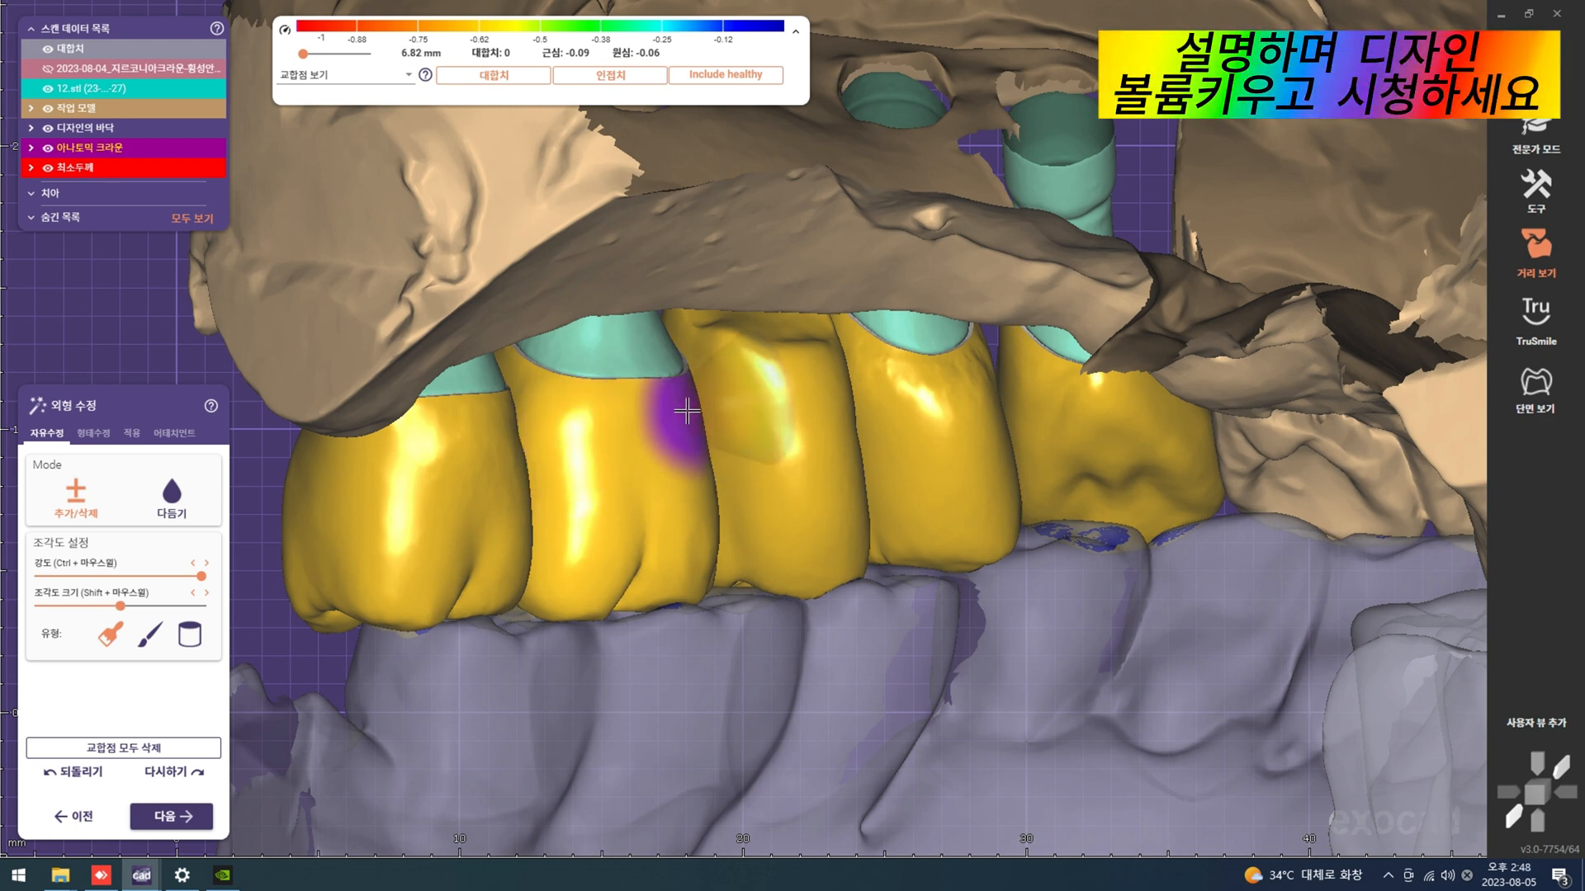
pyautogui.scroll(-3, 645, 365)
pyautogui.scroll(2, 557, 449)
pyautogui.keyDown('shift'); pyautogui.scroll(2, 557, 448); pyautogui.keyUp('shift')
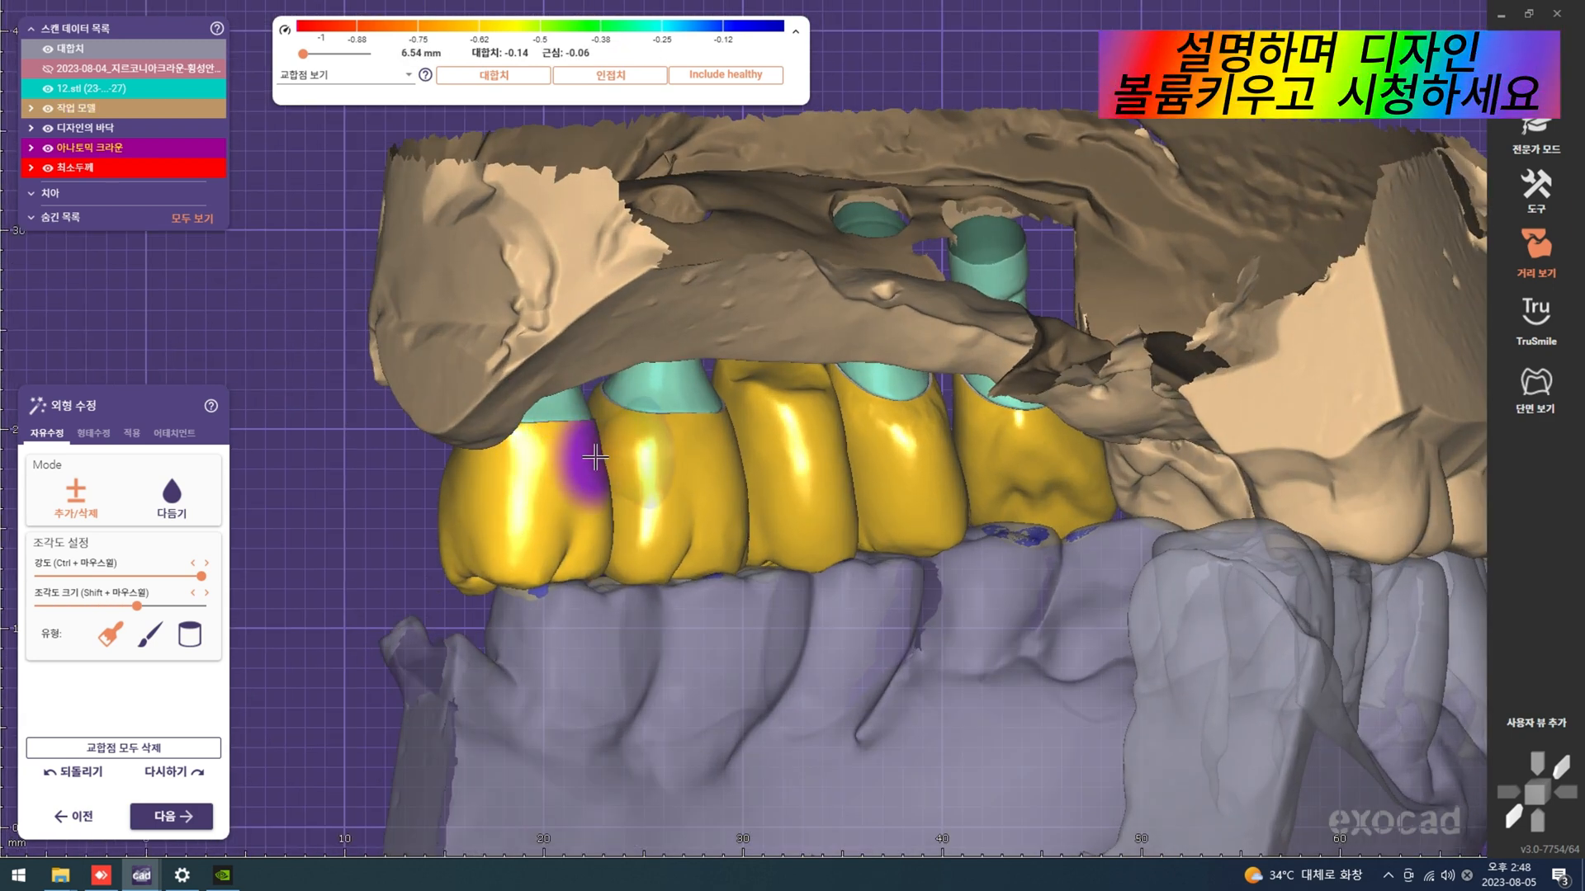
pyautogui.moveTo(770, 453); pyautogui.dragTo(793, 487, button='right')
pyautogui.moveTo(915, 590); pyautogui.dragTo(865, 517, button='right')
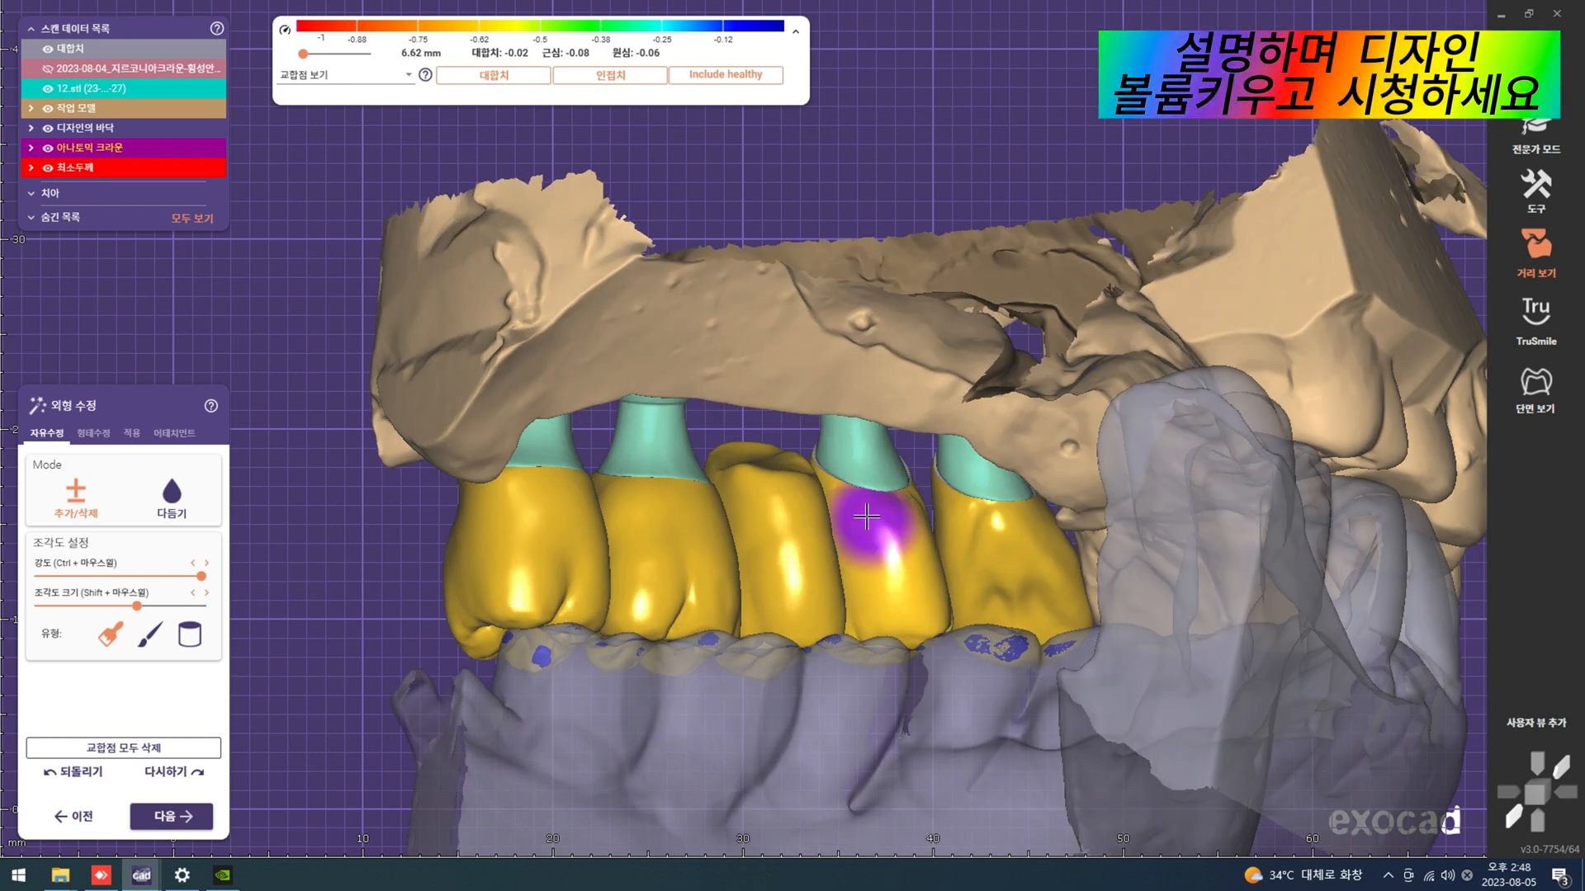
# Step: Show the pink upper scan and examine the crowns from the front alongside the natural anterior teeth
pyautogui.scroll(-4, 947, 557)
pyautogui.moveTo(947, 557)
pyautogui.mouseDown(button='right')
pyautogui.moveTo(881, 555)
pyautogui.moveTo(962, 520)
pyautogui.moveTo(1002, 467)
pyautogui.moveTo(1029, 470)
pyautogui.moveTo(1022, 487)
pyautogui.moveTo(1036, 463)
pyautogui.moveTo(772, 384)
pyautogui.moveTo(768, 403)
pyautogui.mouseUp(button='right')
pyautogui.scroll(3, 880, 555)
pyautogui.keyDown('shift'); pyautogui.scroll(-2, 879, 555); pyautogui.keyUp('shift')
pyautogui.keyDown('ctrl'); pyautogui.middleClick(1008, 517); pyautogui.keyUp('ctrl')
pyautogui.scroll(-4, 997, 487)
pyautogui.keyDown('ctrl'); pyautogui.middleClick(1022, 487); pyautogui.keyUp('ctrl')
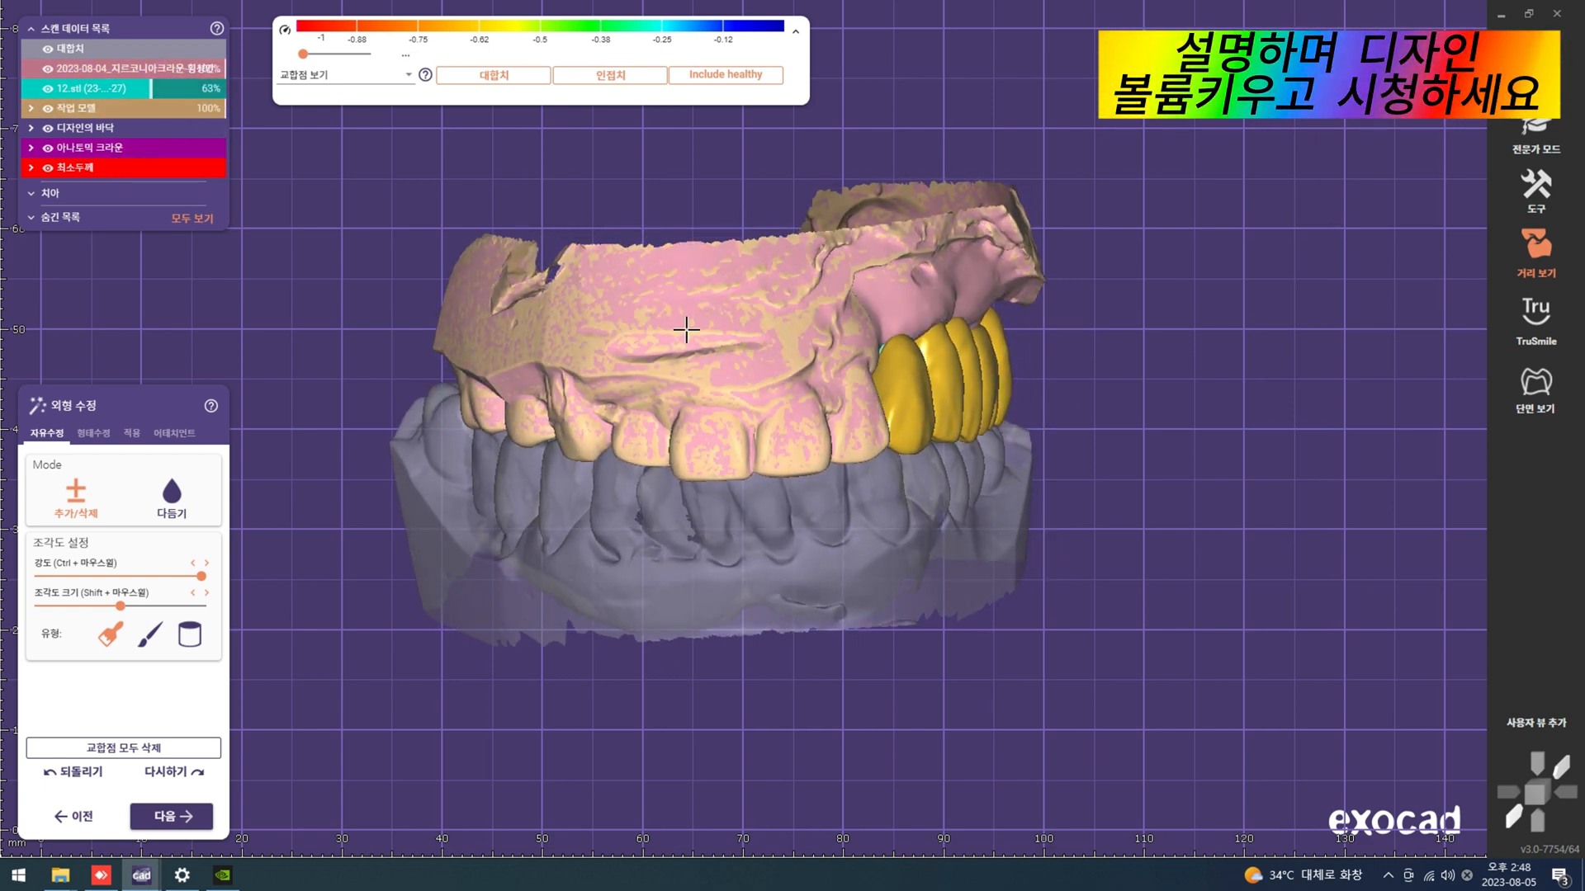
pyautogui.scroll(-2, 907, 345)
pyautogui.scroll(3, 886, 378)
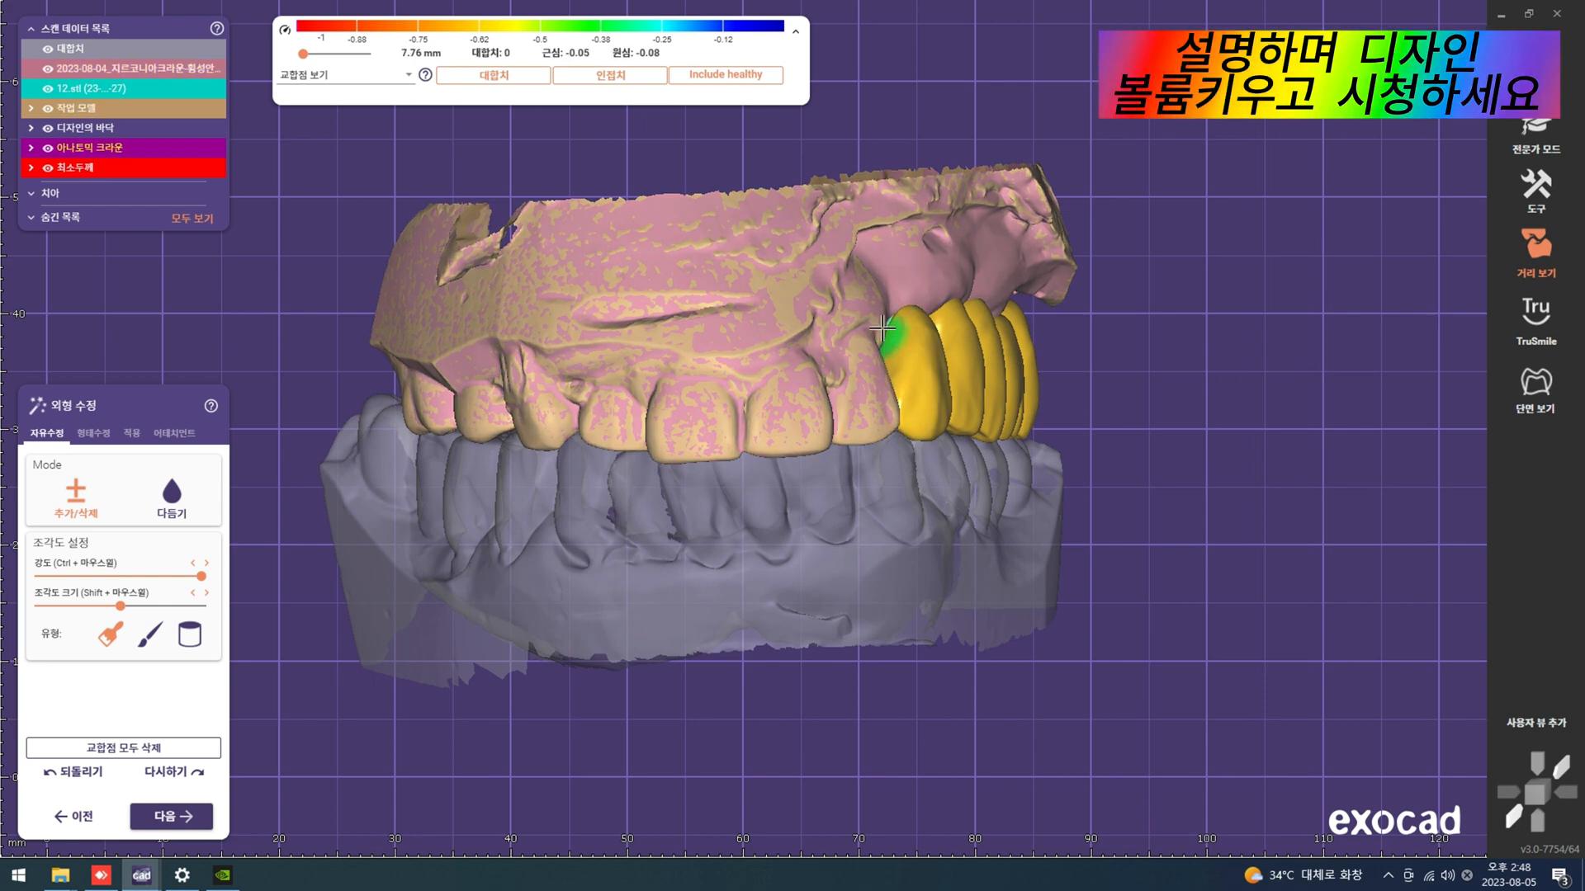
# Step: Refine the canine crown's labial surface near the margin with the broad brush, hiding the pink upper scan and showing it again
pyautogui.moveTo(902, 380); pyautogui.dragTo(966, 398, button='right')
pyautogui.scroll(2, 966, 397)
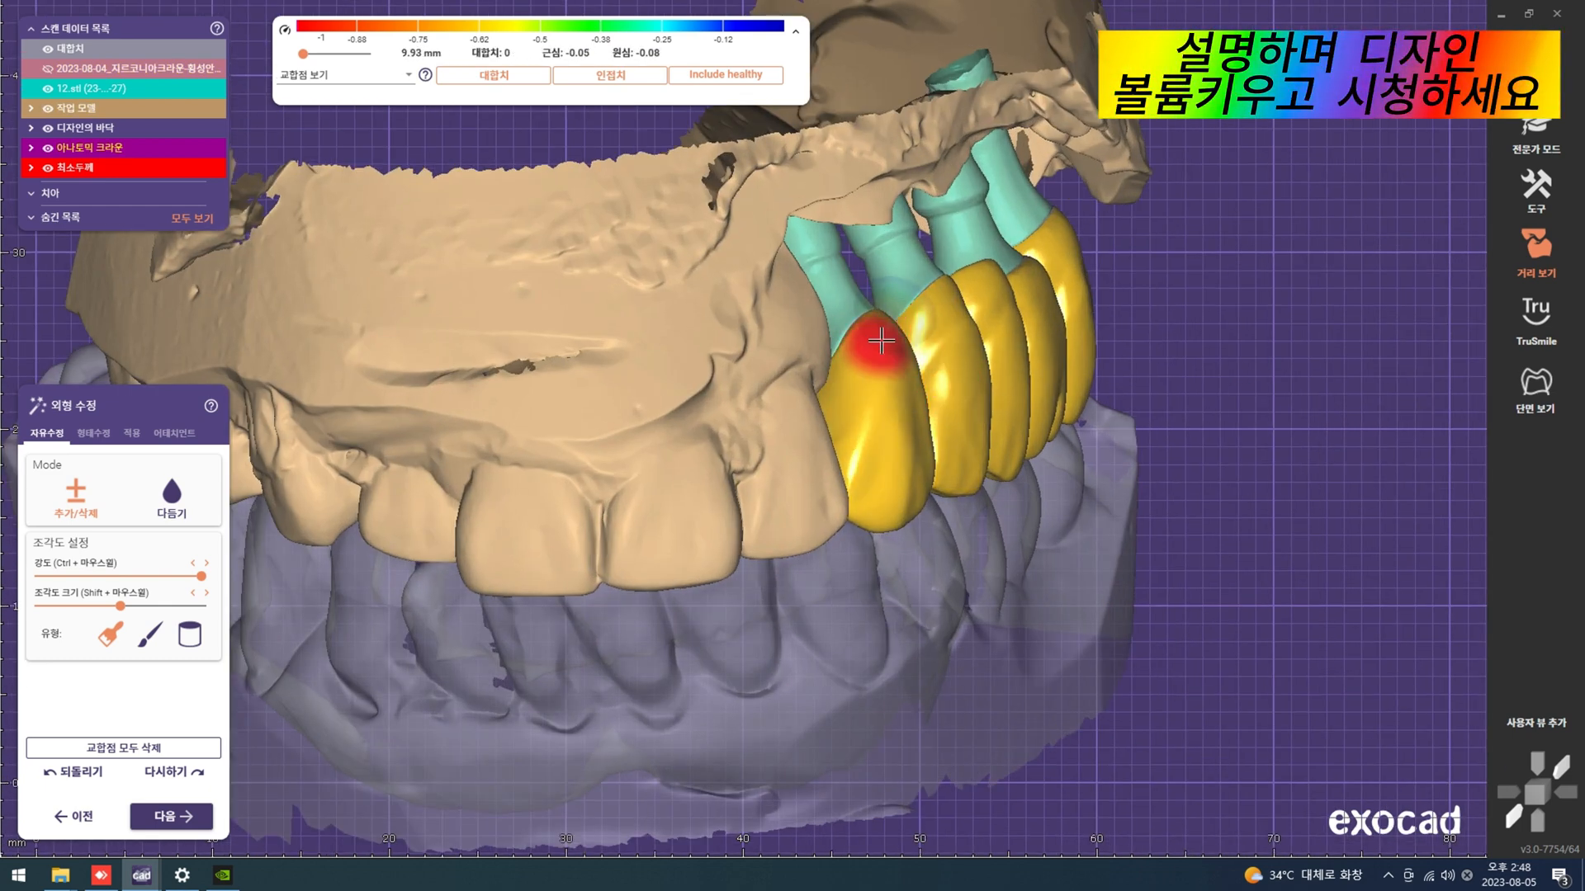
pyautogui.scroll(-2, 938, 339)
pyautogui.press('g')
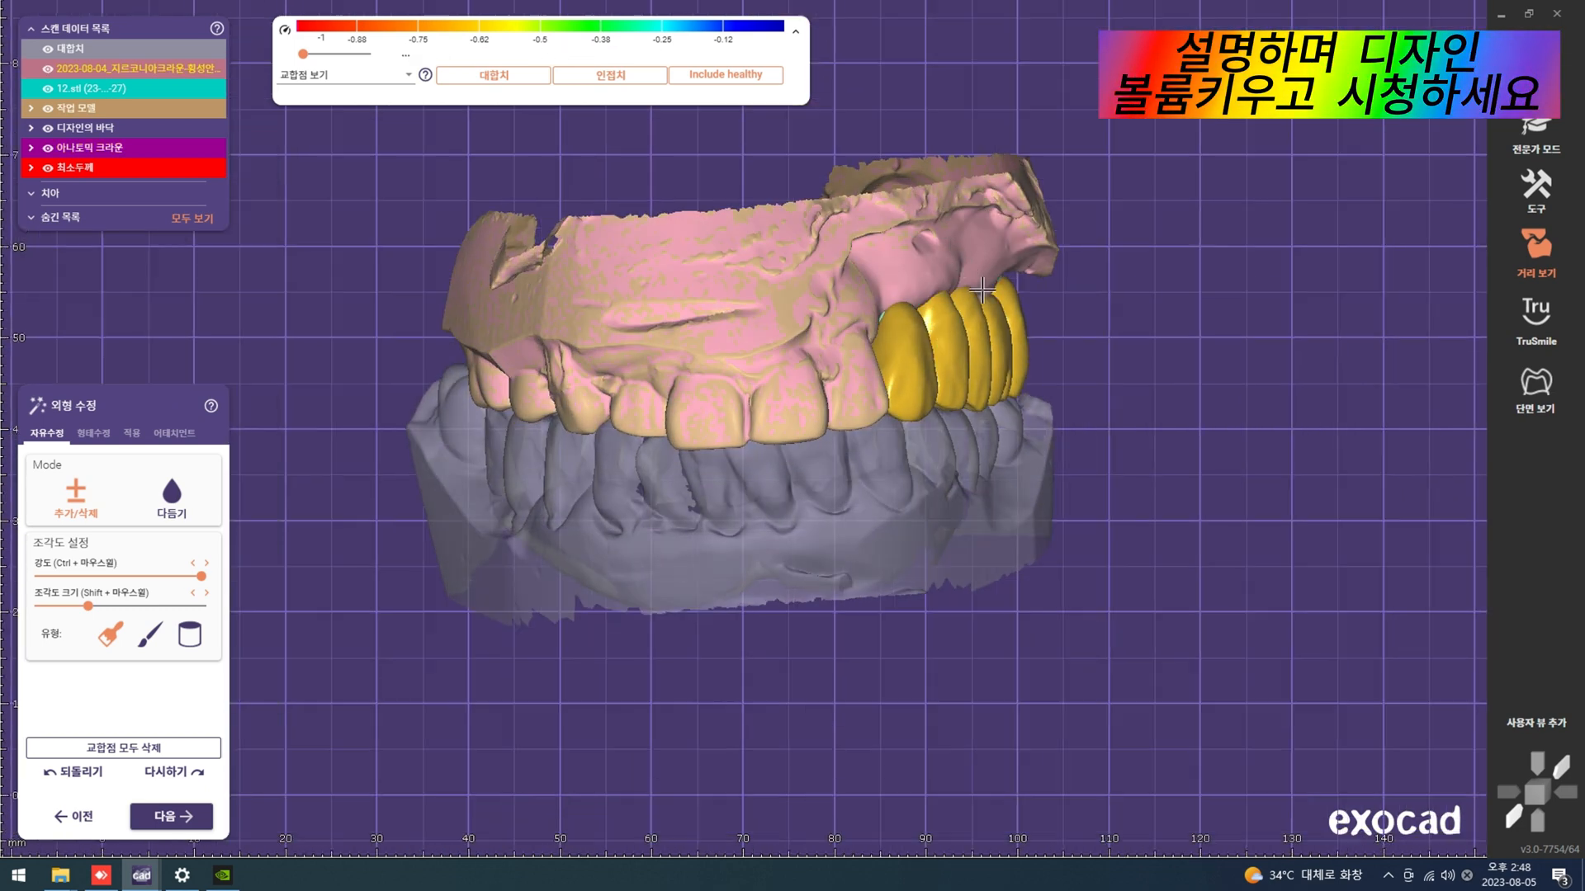
pyautogui.scroll(-2, 990, 314)
pyautogui.scroll(2, 1007, 312)
pyautogui.moveTo(1023, 308); pyautogui.dragTo(1279, 349, button='right')
pyautogui.scroll(-2, 989, 364)
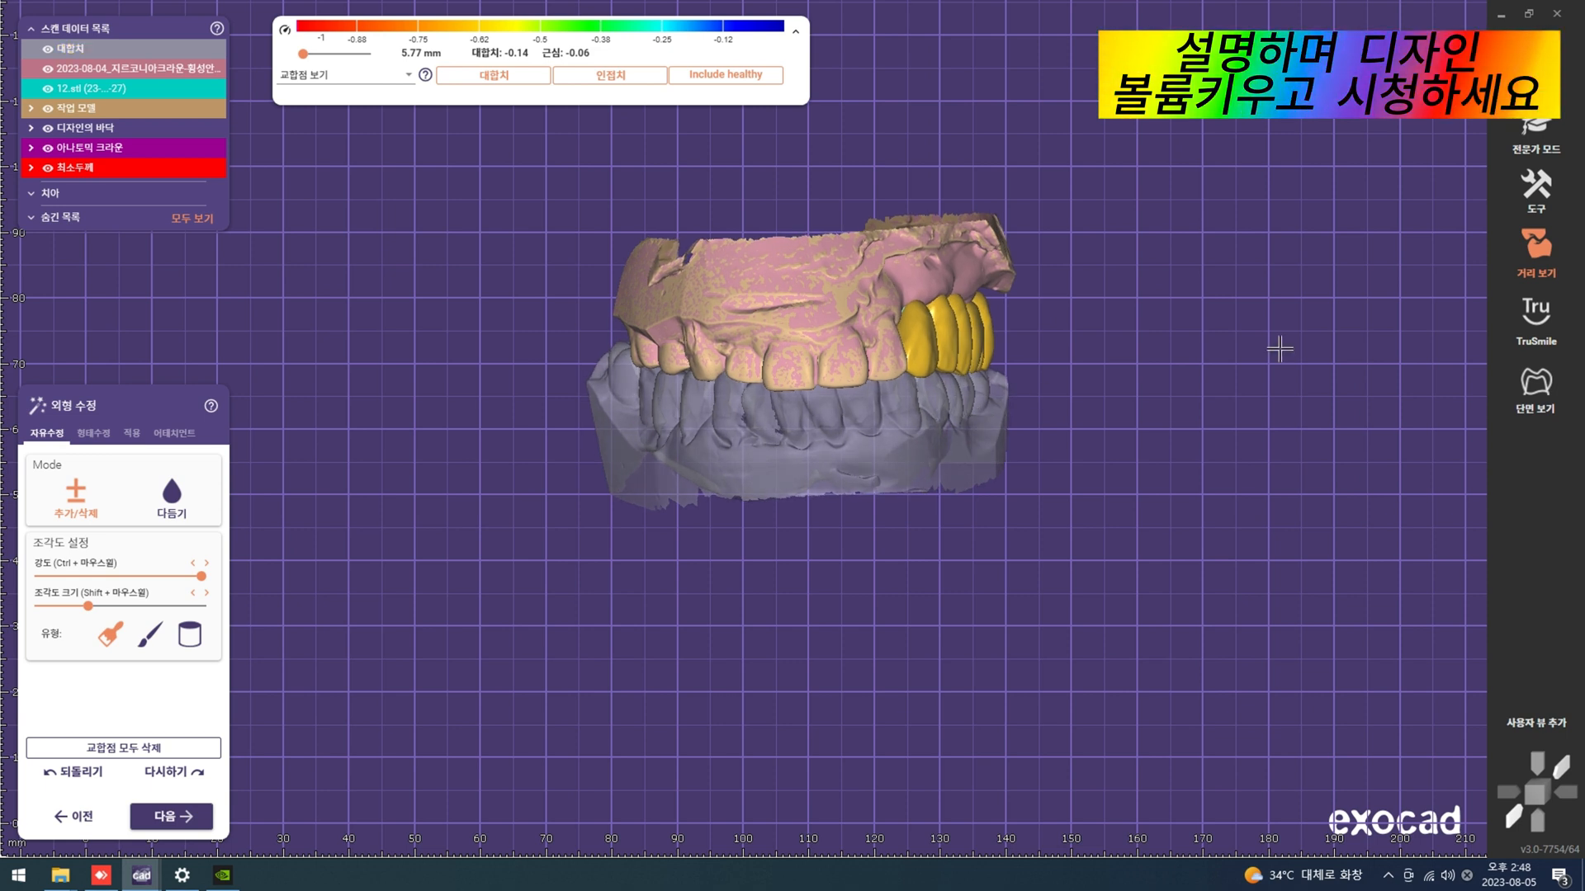
# Step: Start the virtual articulator in expert mode, move the alignment window clear of the models and choose automatic alignment
pyautogui.click(1532, 205)
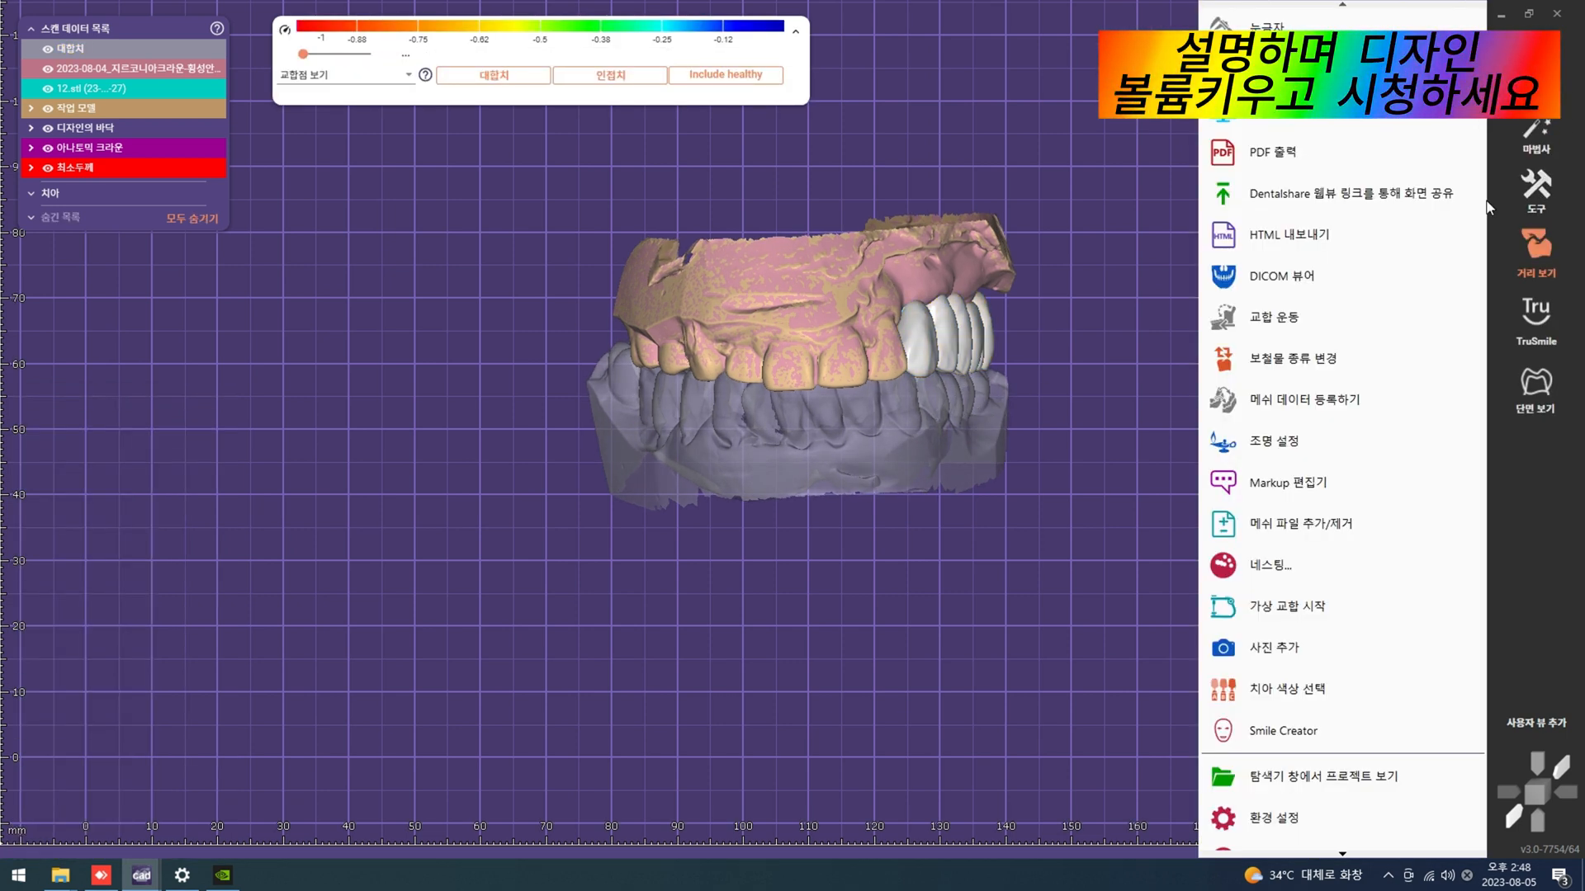
pyautogui.click(1267, 608)
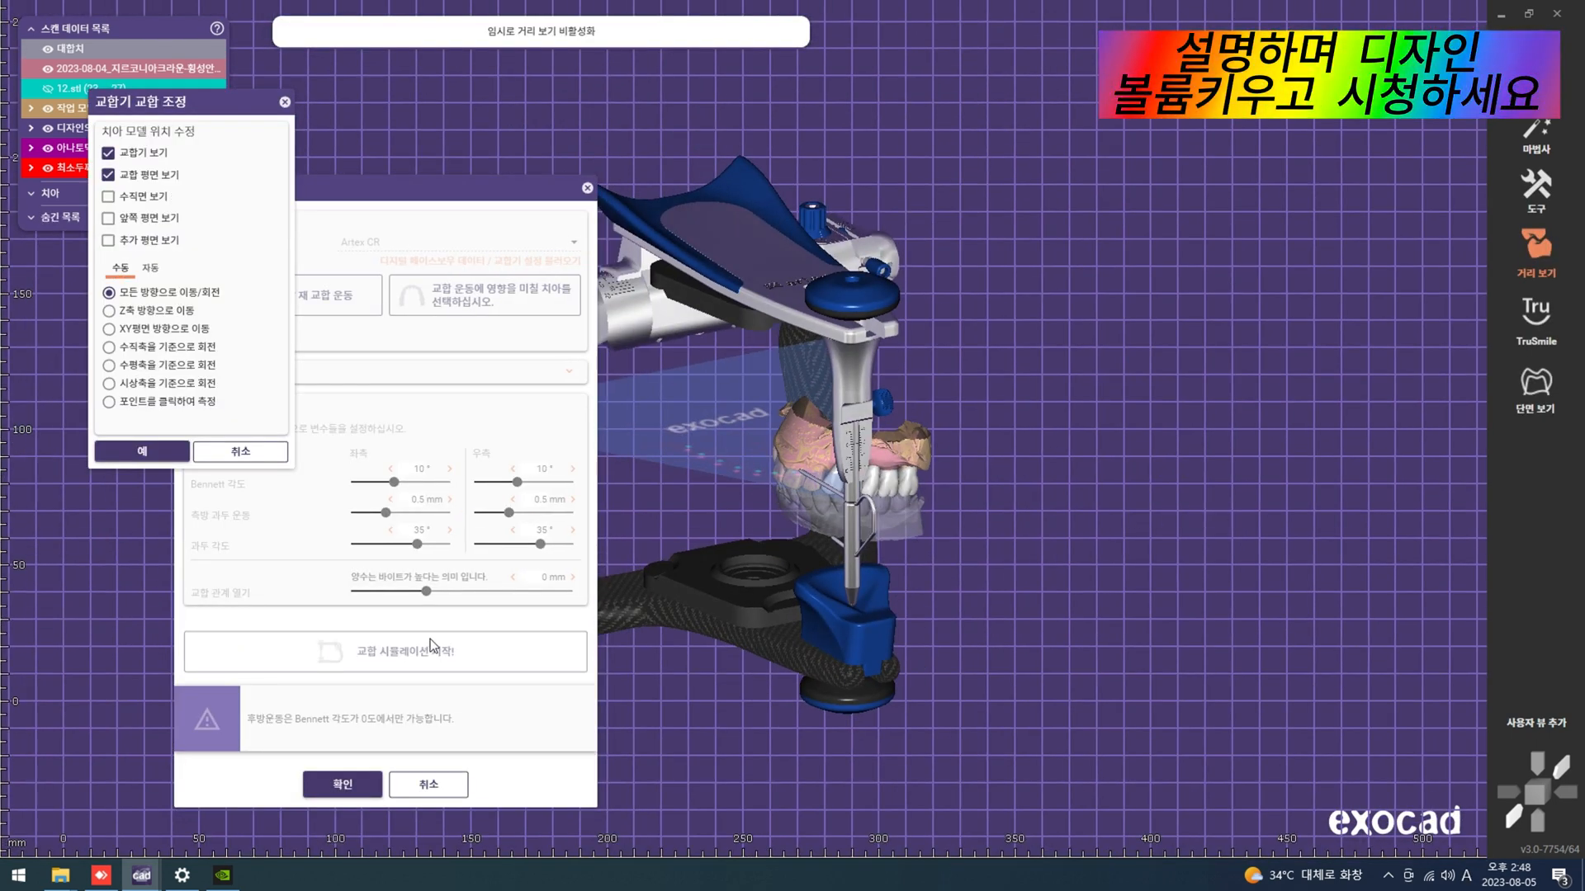
pyautogui.moveTo(208, 116); pyautogui.dragTo(1300, 384)
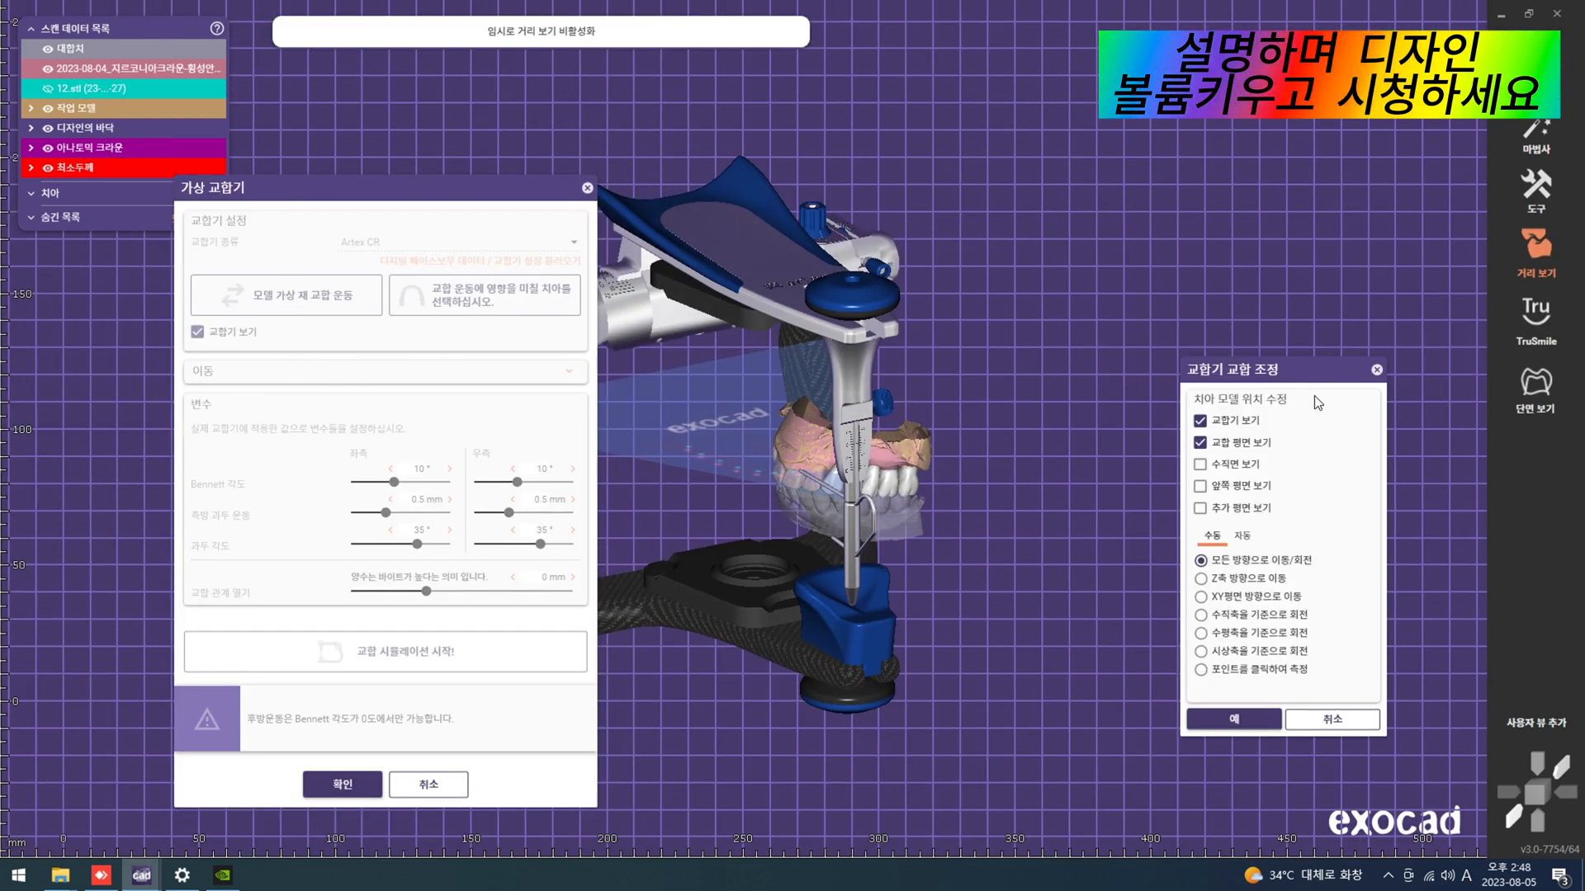
pyautogui.click(1242, 536)
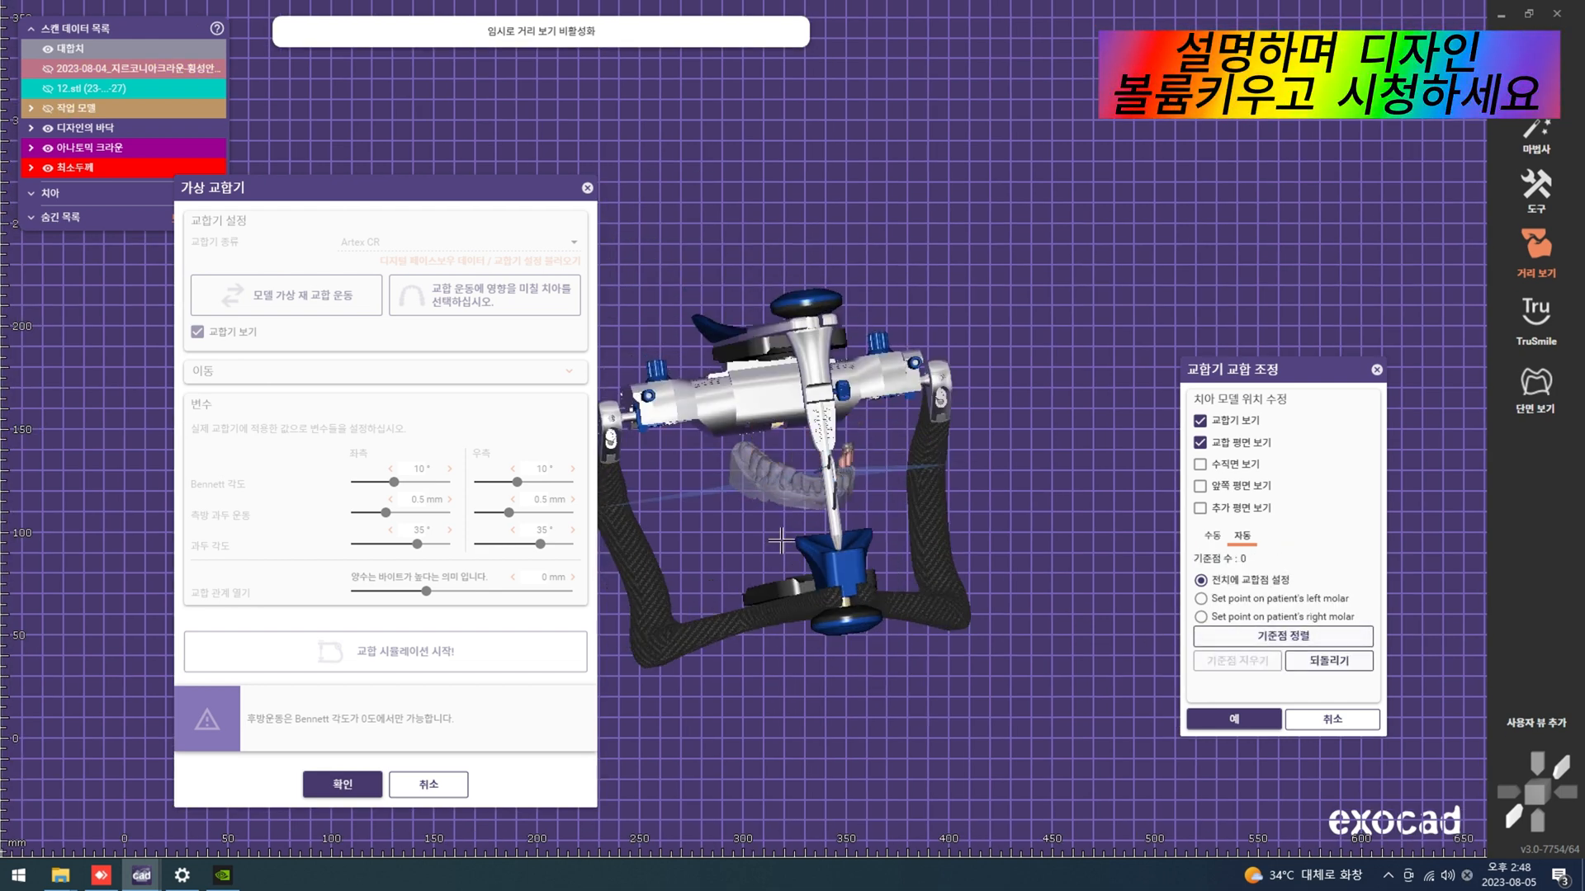
# Step: Set reference points on the lower incisors, left molar and right molar, and align the models in the articulator to them
pyautogui.scroll(5, 809, 471)
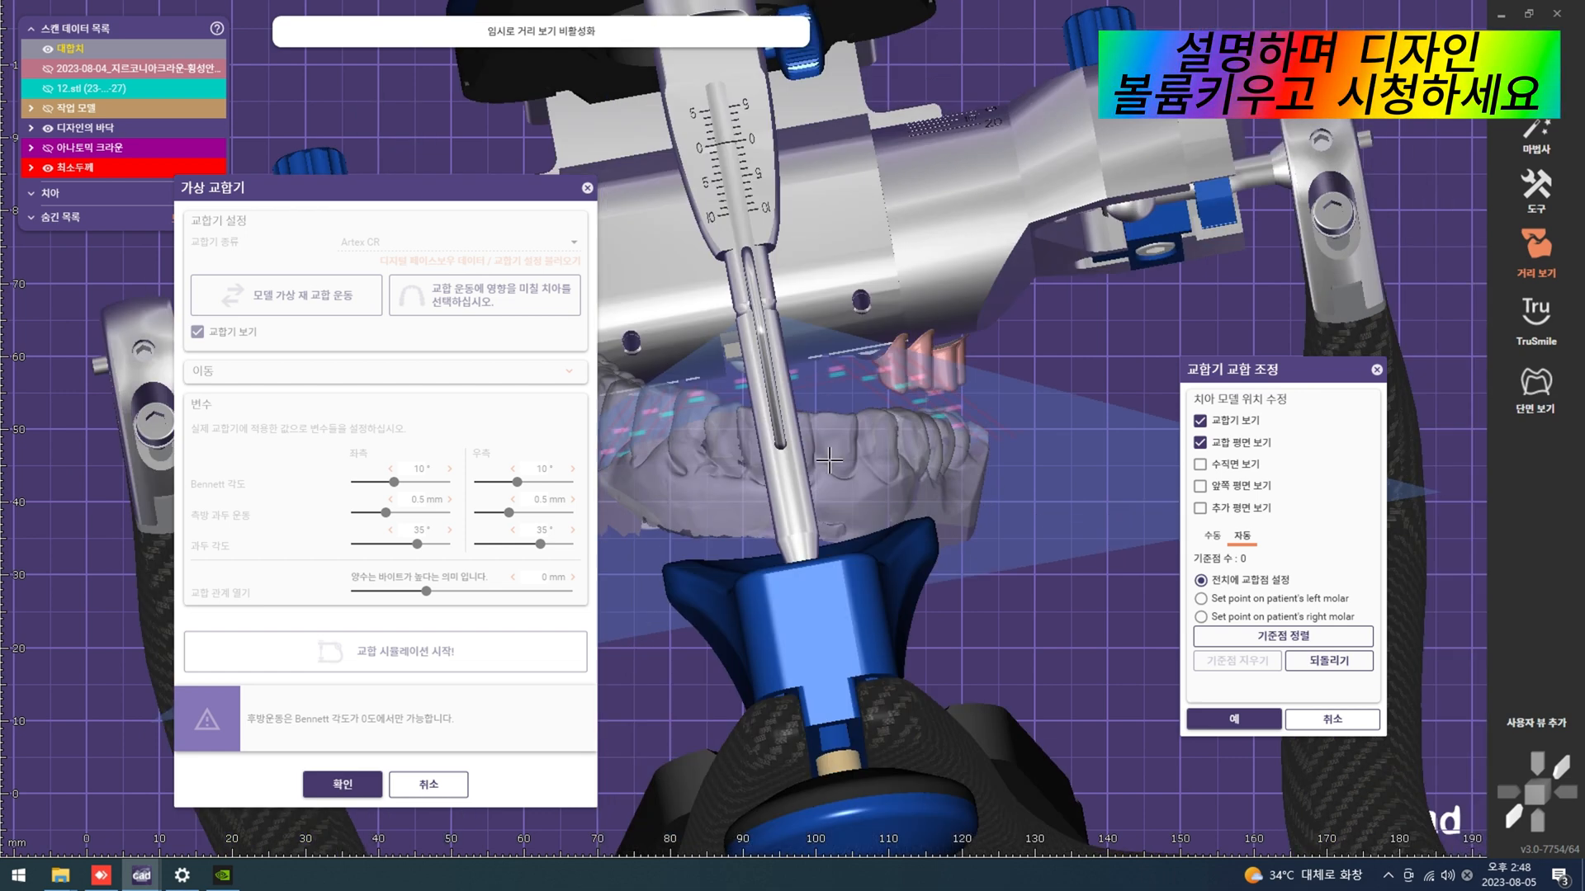
pyautogui.moveTo(829, 460)
pyautogui.mouseDown(button='right')
pyautogui.moveTo(789, 468)
pyautogui.moveTo(821, 448)
pyautogui.mouseUp(button='right')
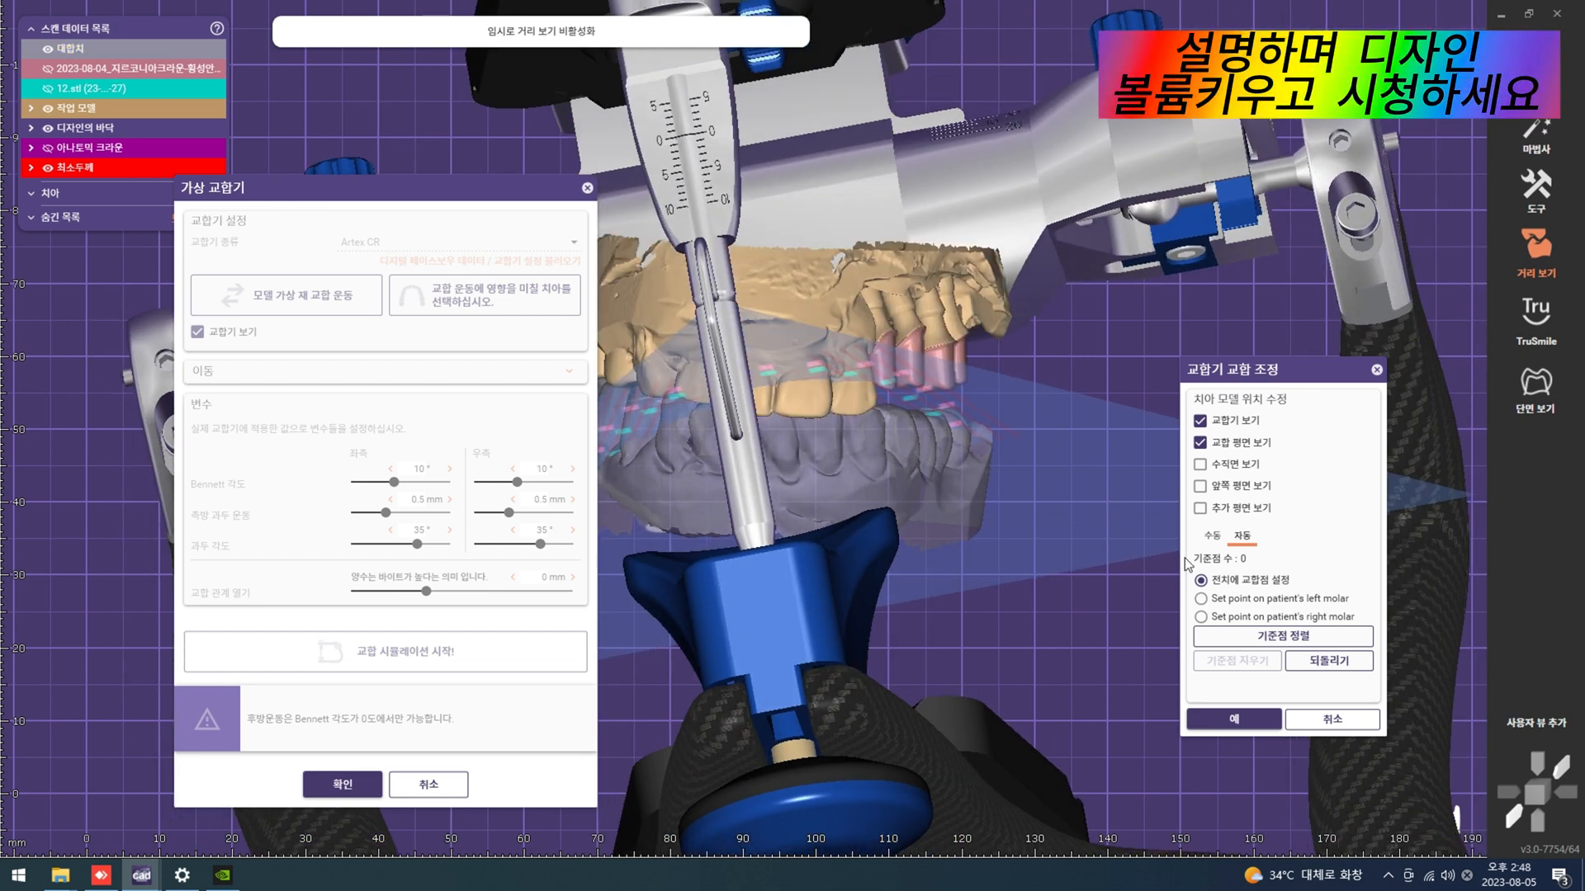
pyautogui.scroll(5, 787, 418)
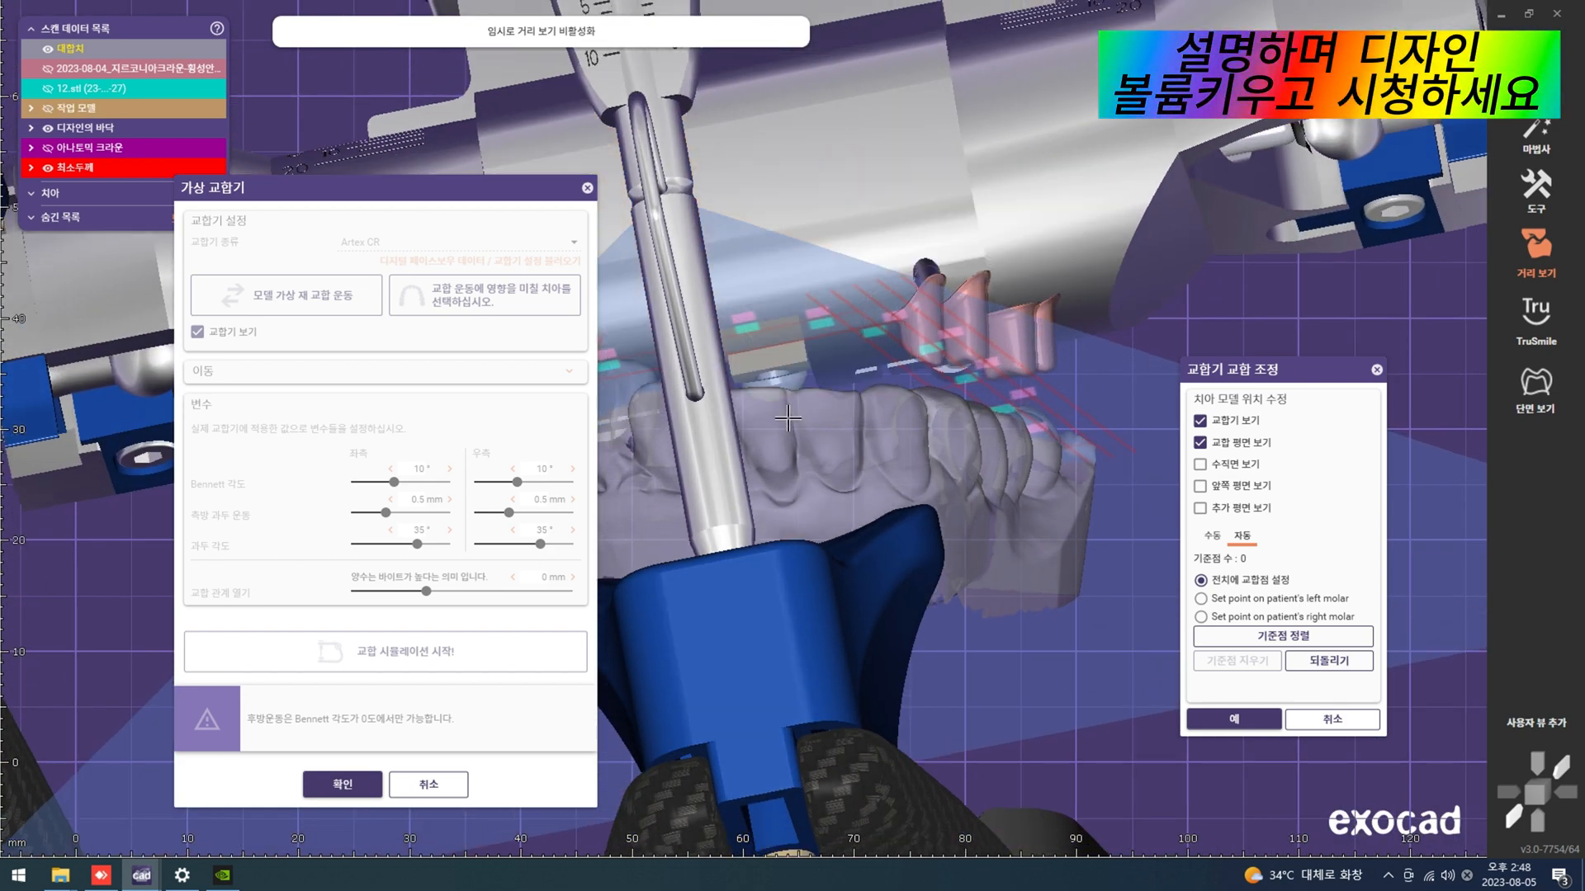
pyautogui.scroll(-4, 840, 460)
pyautogui.moveTo(839, 461)
pyautogui.mouseDown(button='right')
pyautogui.moveTo(809, 454)
pyautogui.moveTo(858, 450)
pyautogui.mouseUp(button='right')
pyautogui.scroll(4, 866, 450)
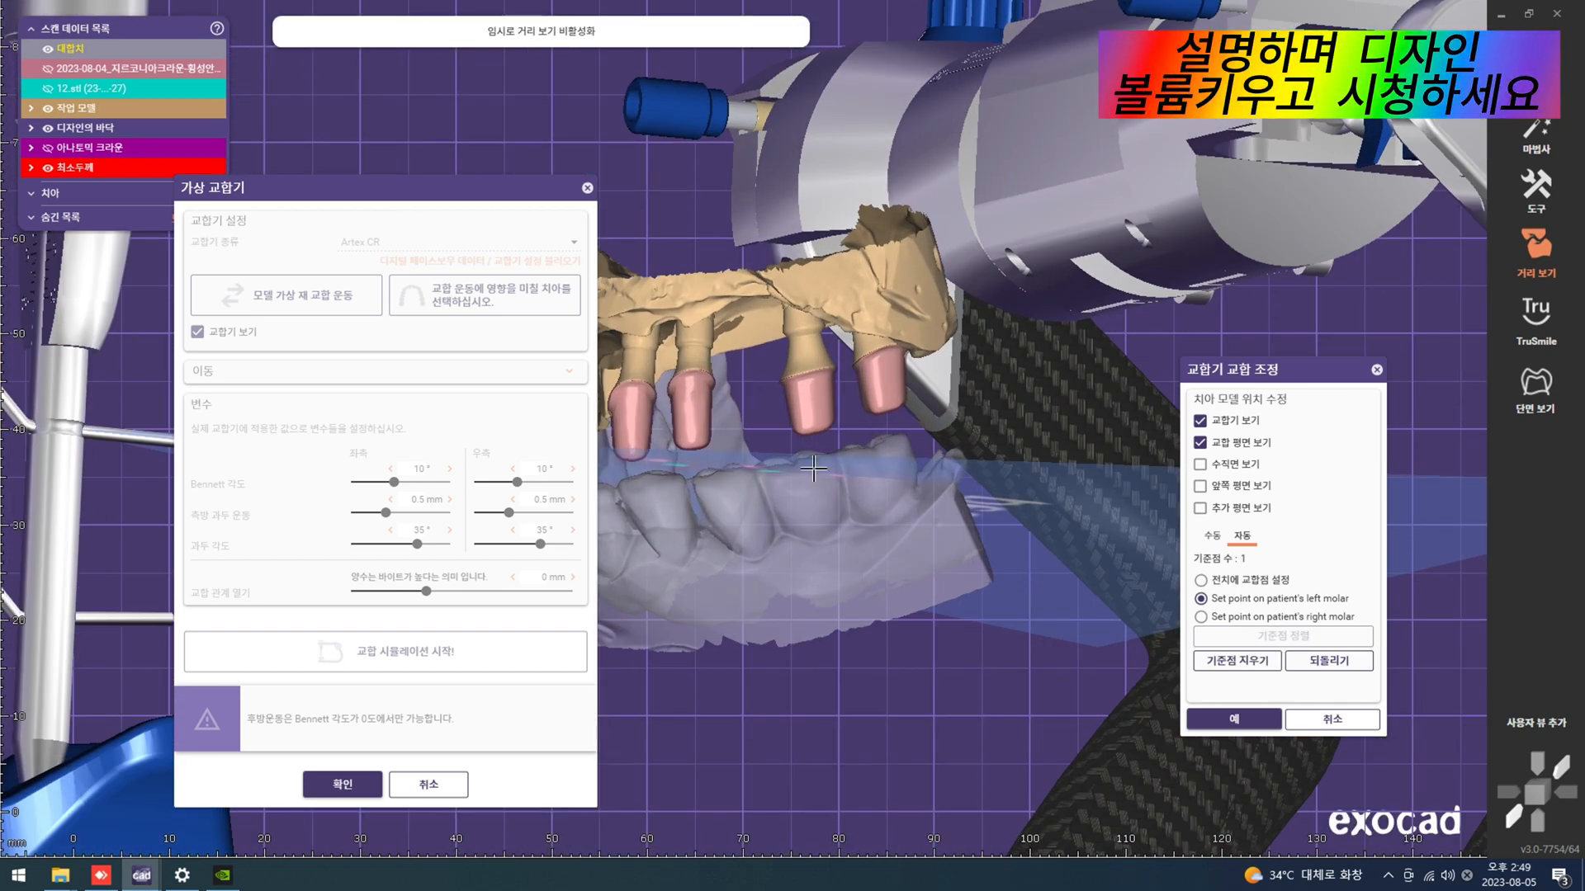
pyautogui.click(795, 466)
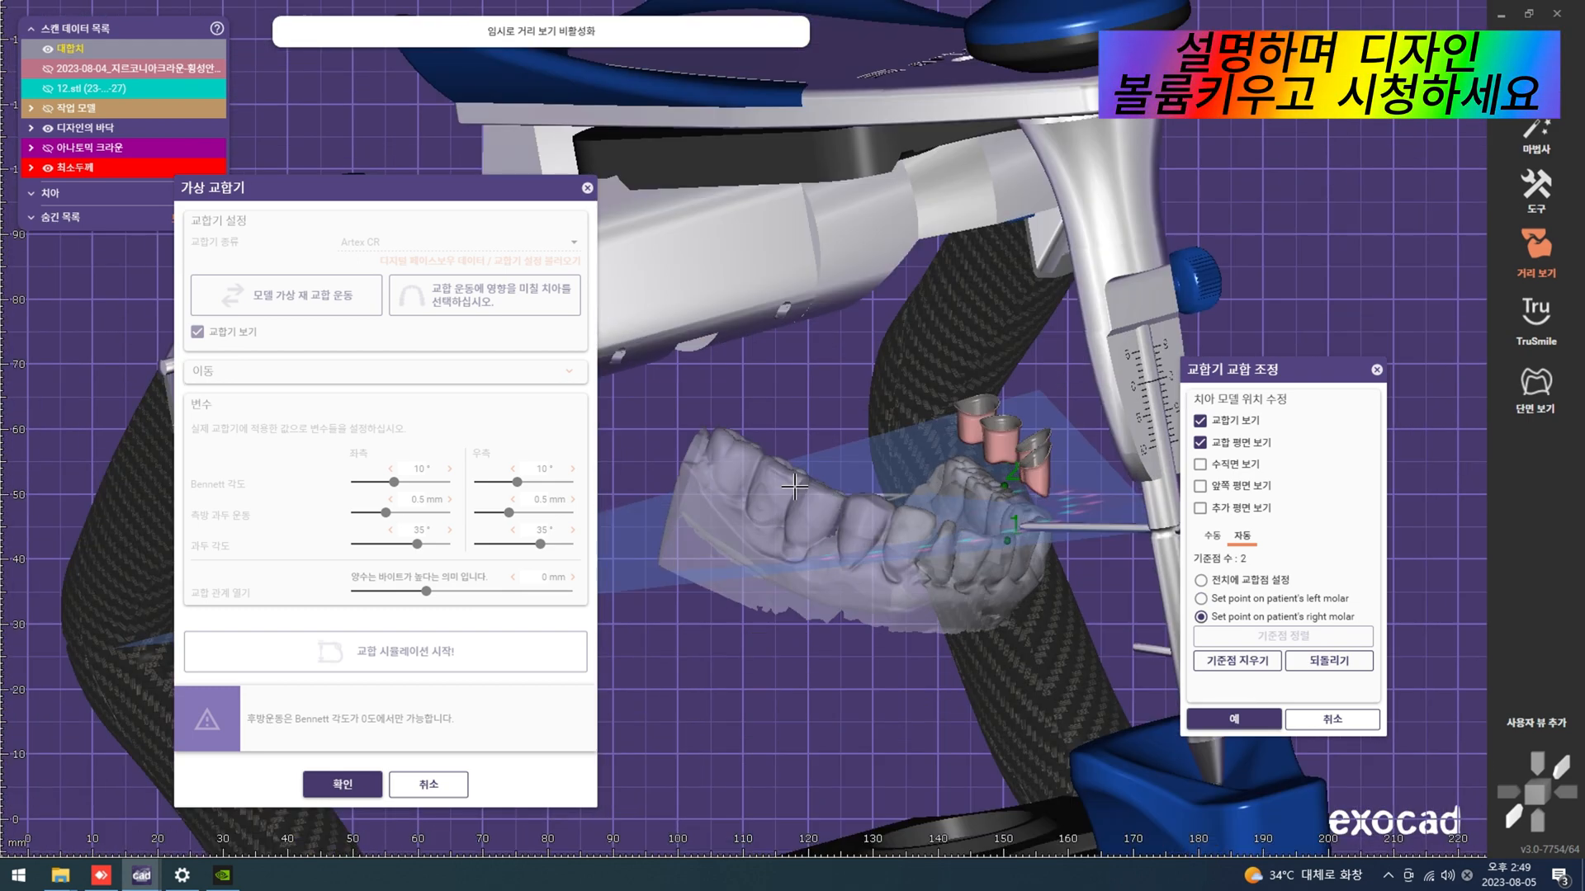
pyautogui.click(790, 483)
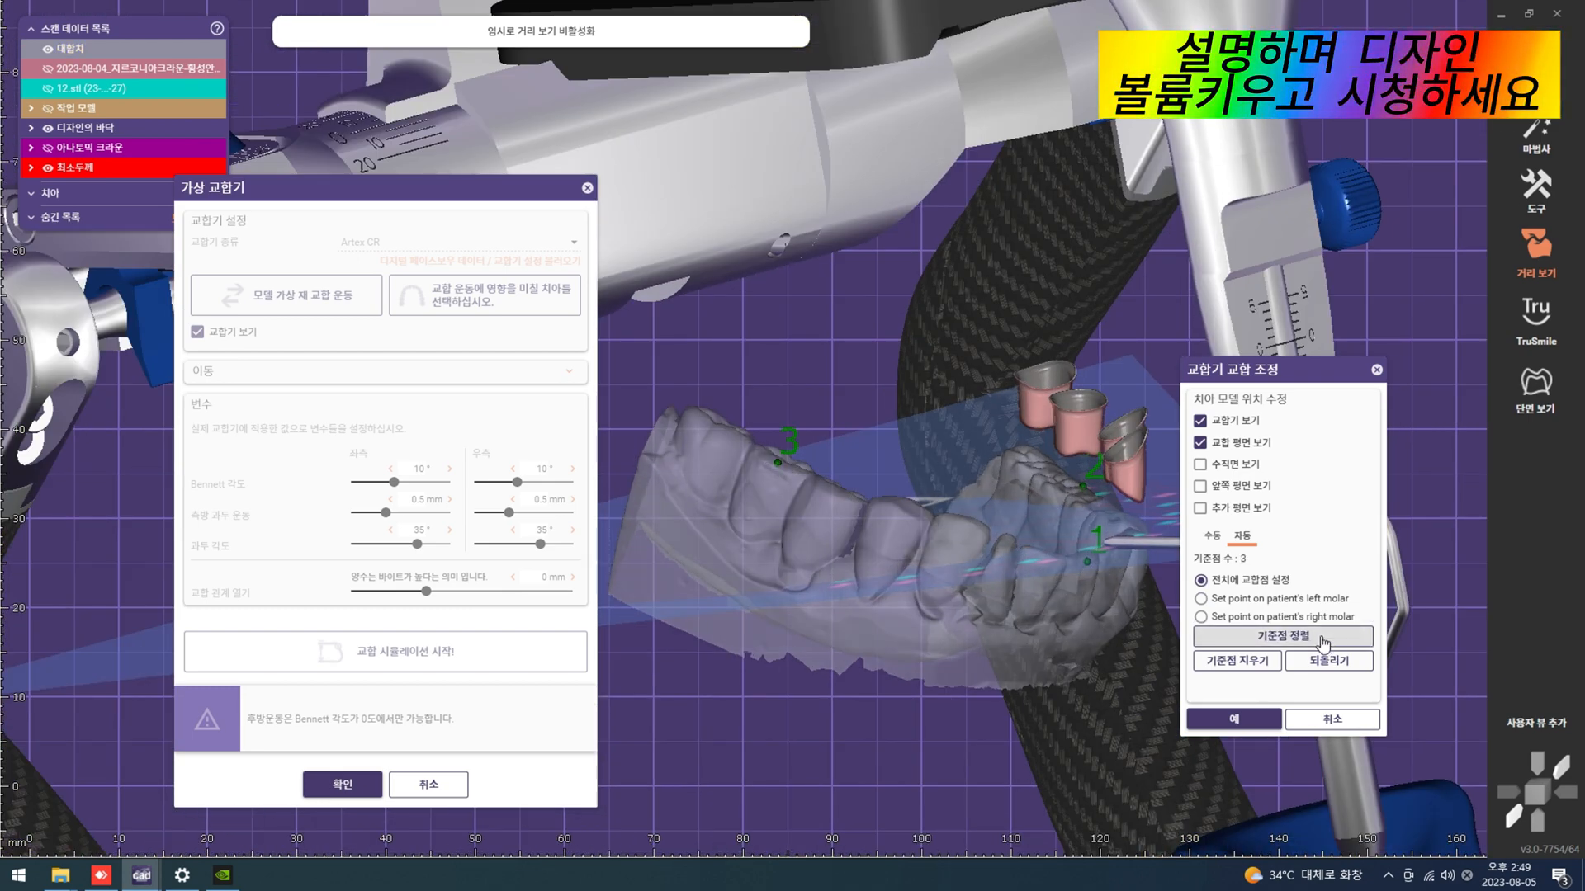
pyautogui.click(1322, 637)
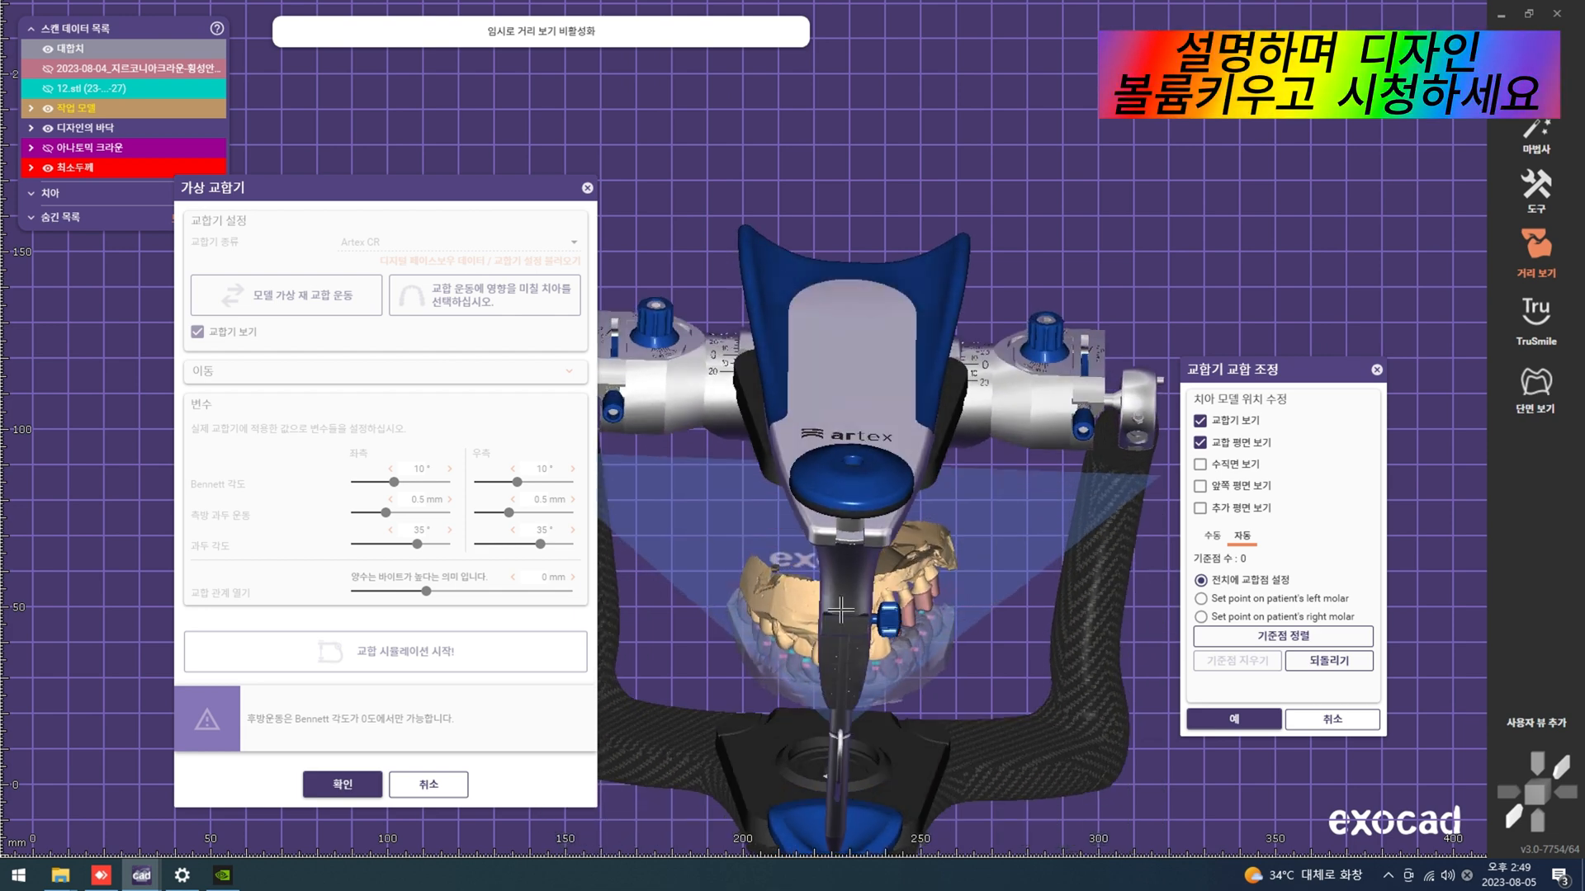
# Step: Switch to manual positioning with movement and rotation in all directions, and adjust the models' rotation in the articulator
pyautogui.moveTo(840, 610); pyautogui.dragTo(775, 714, button='right')
pyautogui.scroll(2, 880, 717)
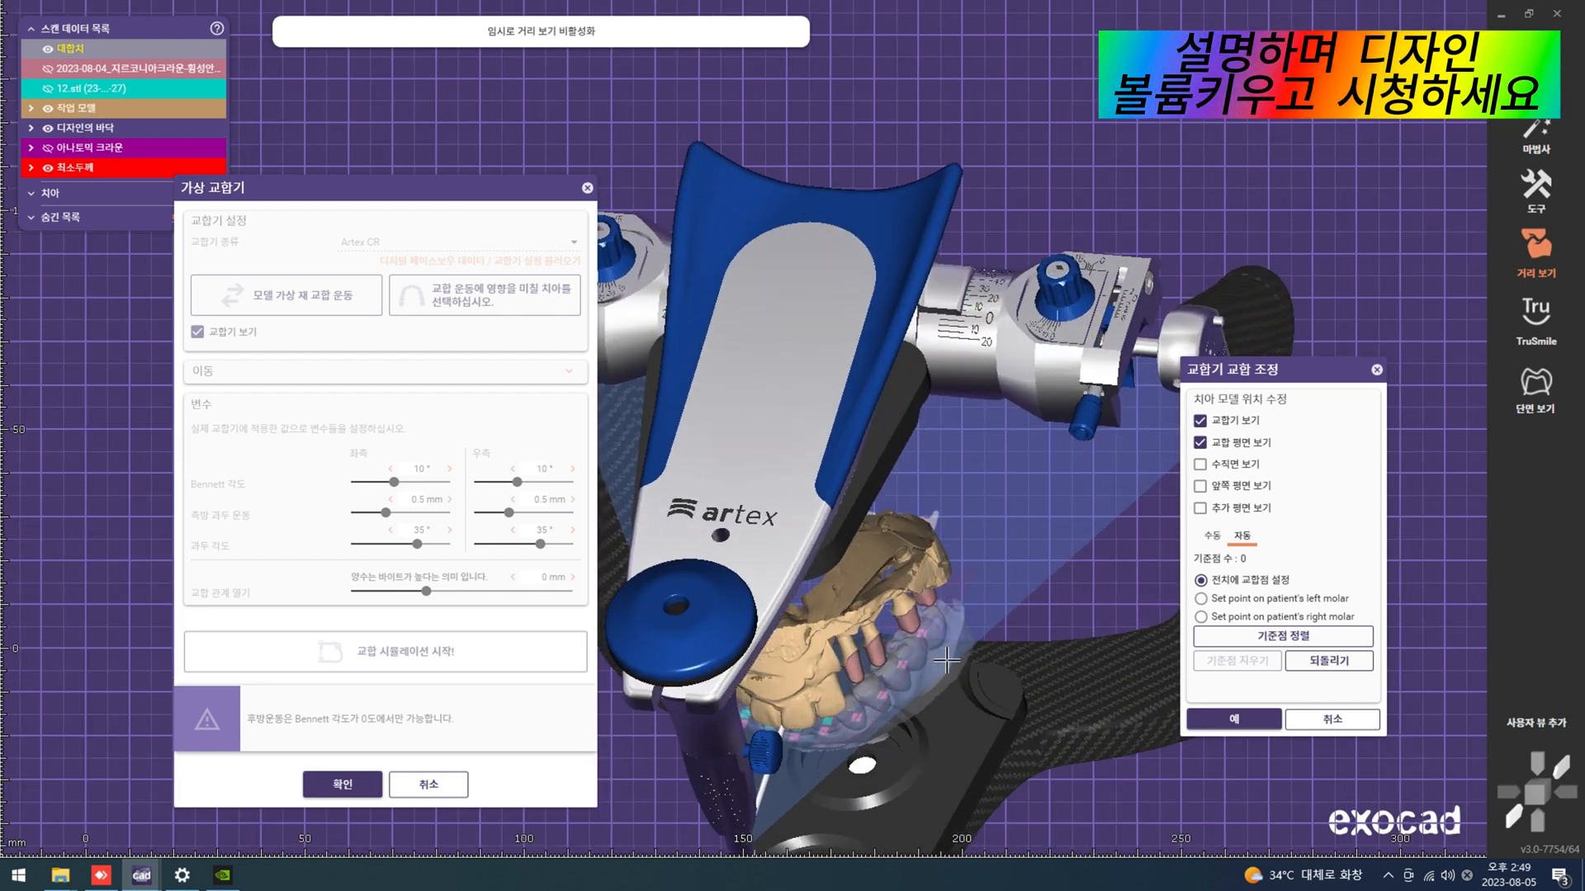
pyautogui.moveTo(947, 660); pyautogui.dragTo(986, 652, button='right')
pyautogui.click(1216, 538)
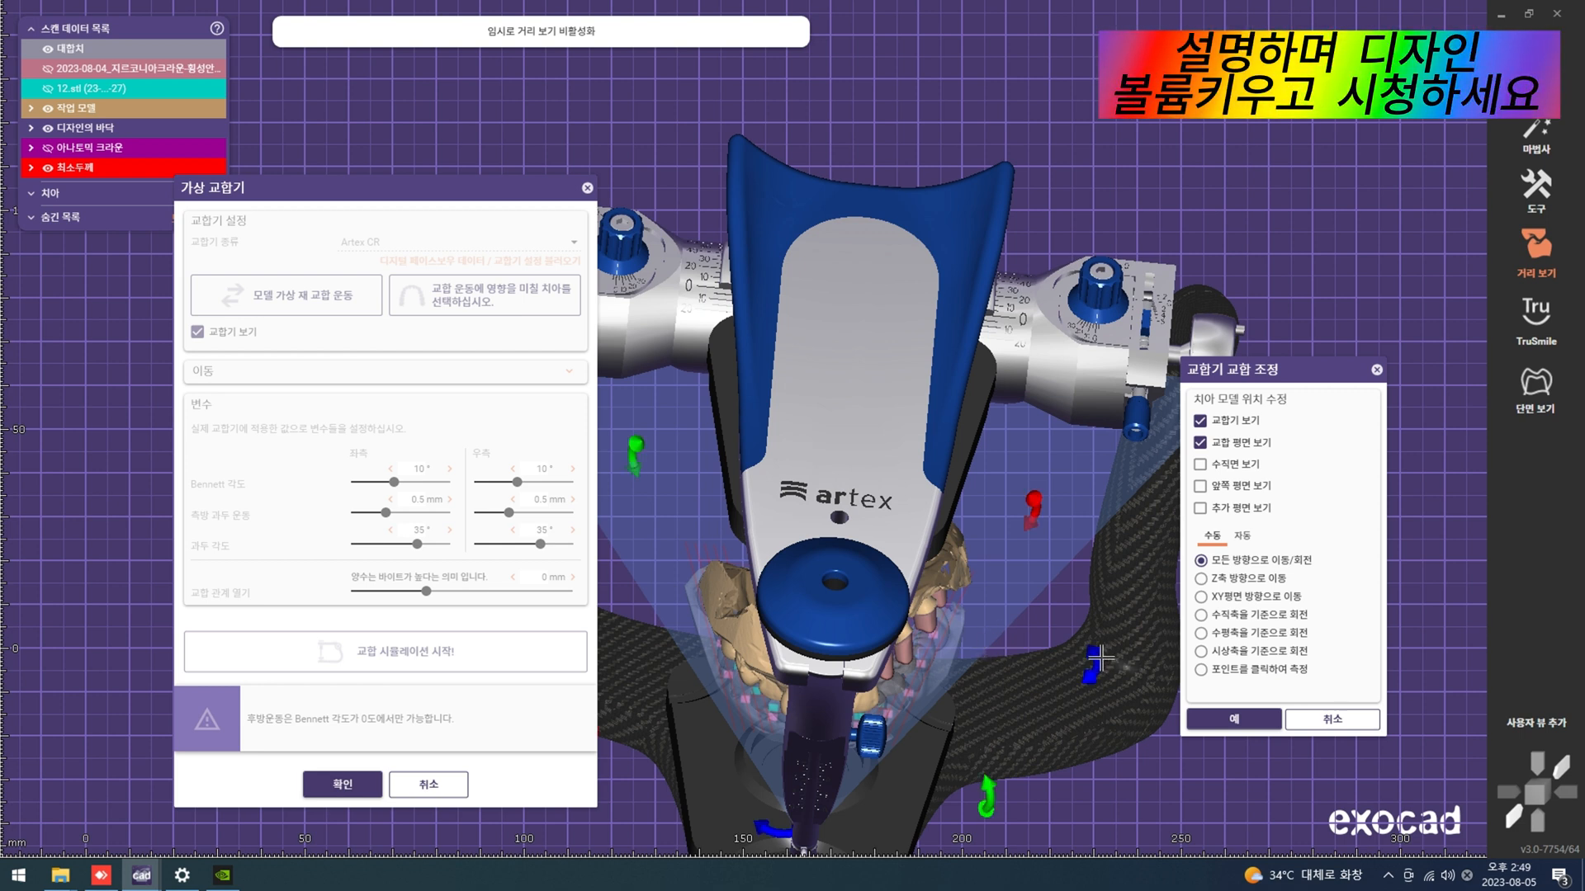
pyautogui.moveTo(1102, 656); pyautogui.dragTo(1094, 673)
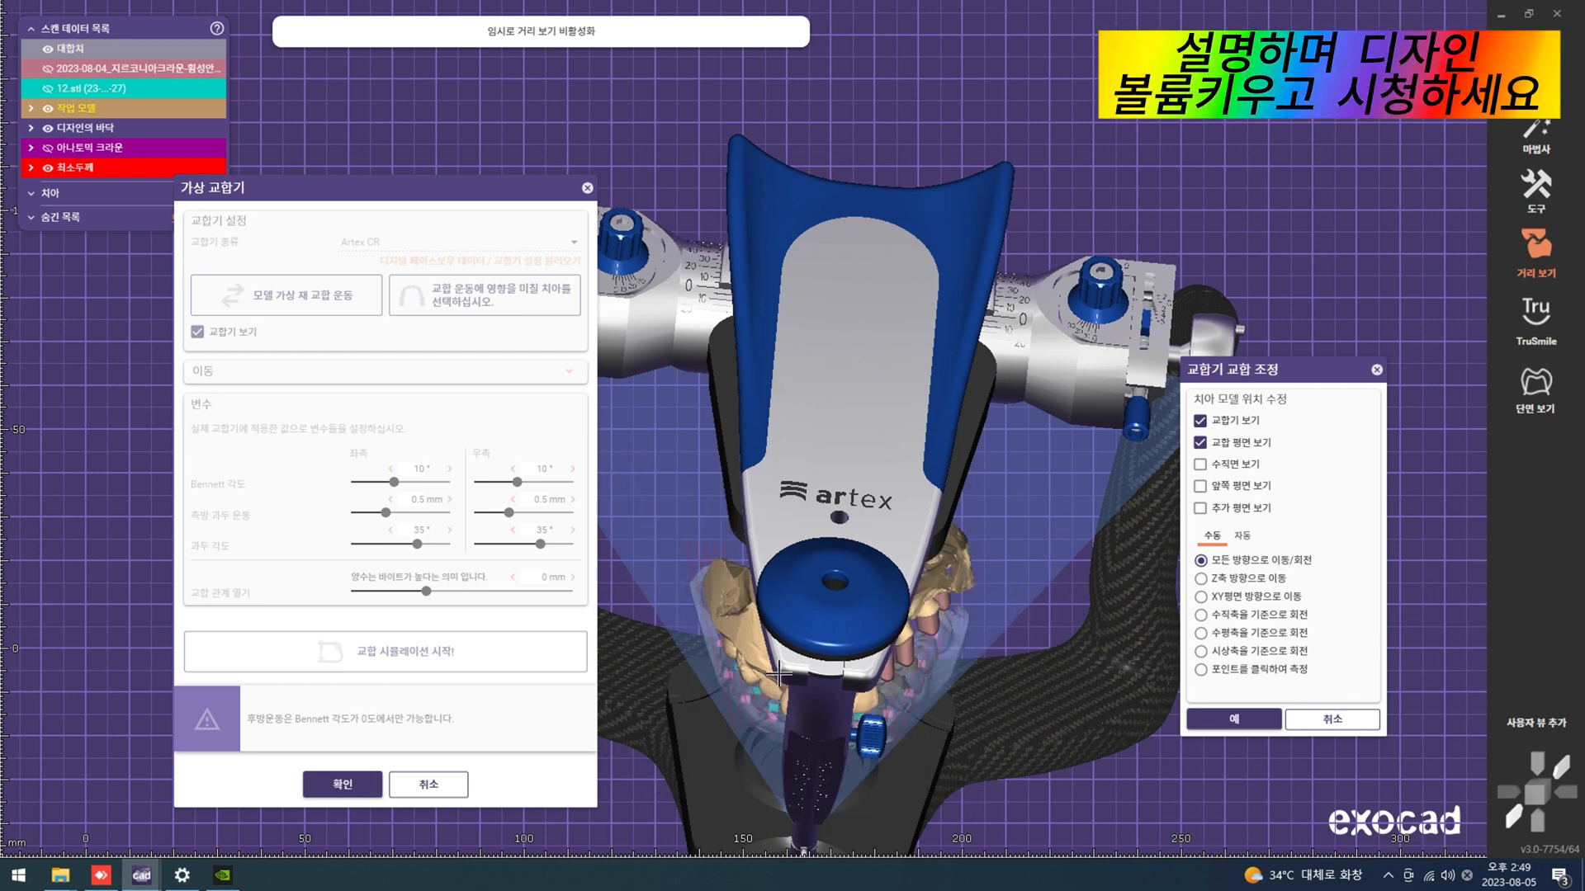
# Step: Show the anatomic crowns and examine the models' position against the occlusal plane in the articulator from the side
pyautogui.scroll(-3, 909, 692)
pyautogui.moveTo(908, 692); pyautogui.dragTo(923, 649, button='right')
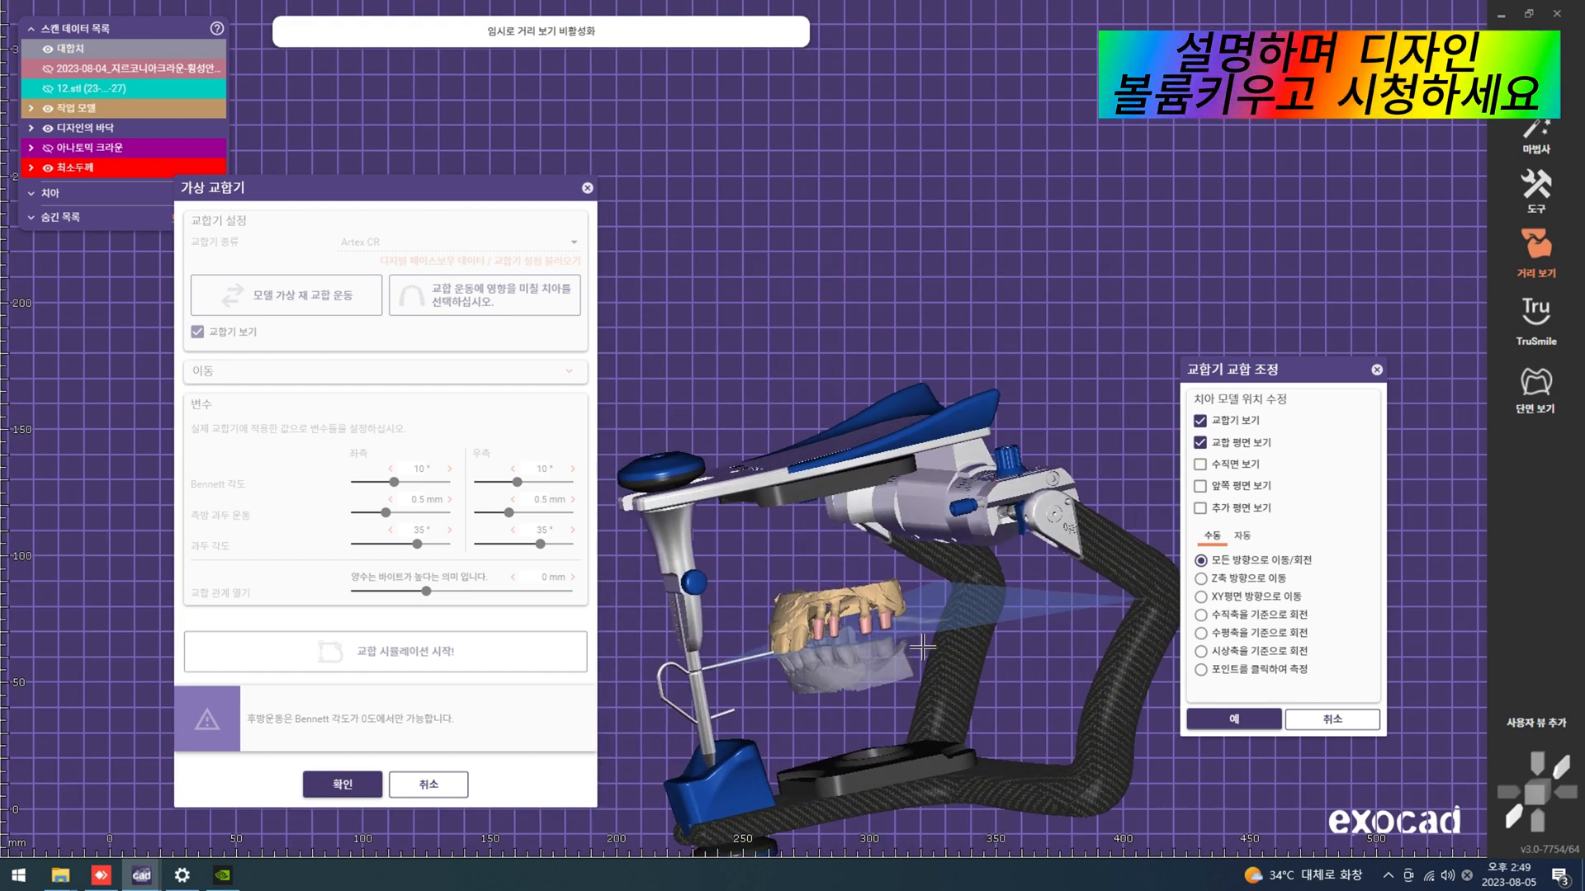
pyautogui.scroll(2, 1018, 685)
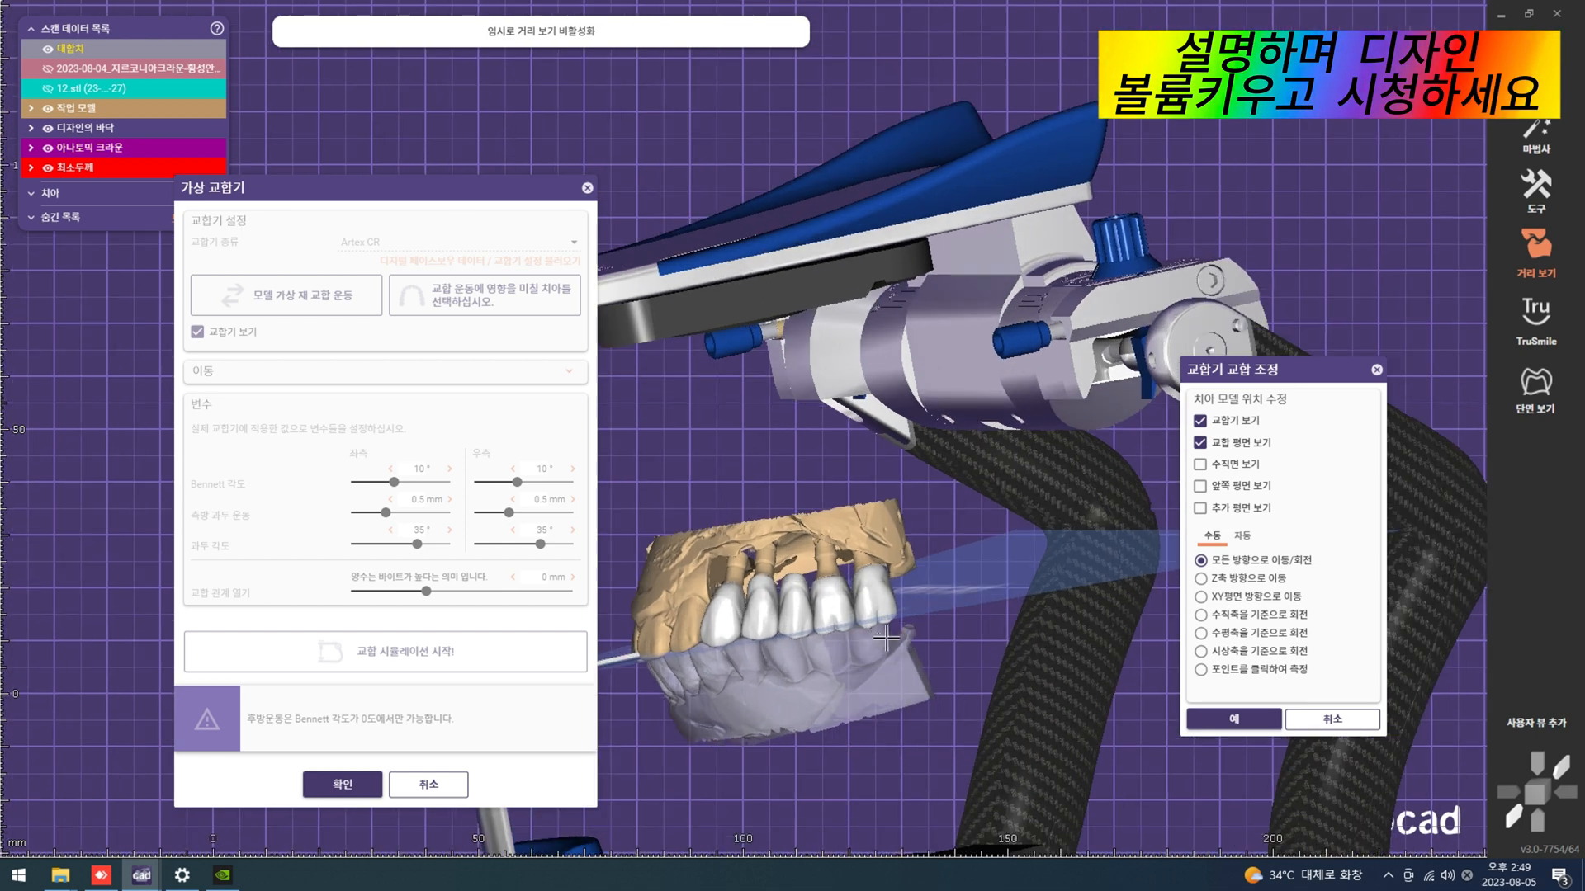
pyautogui.scroll(2, 887, 633)
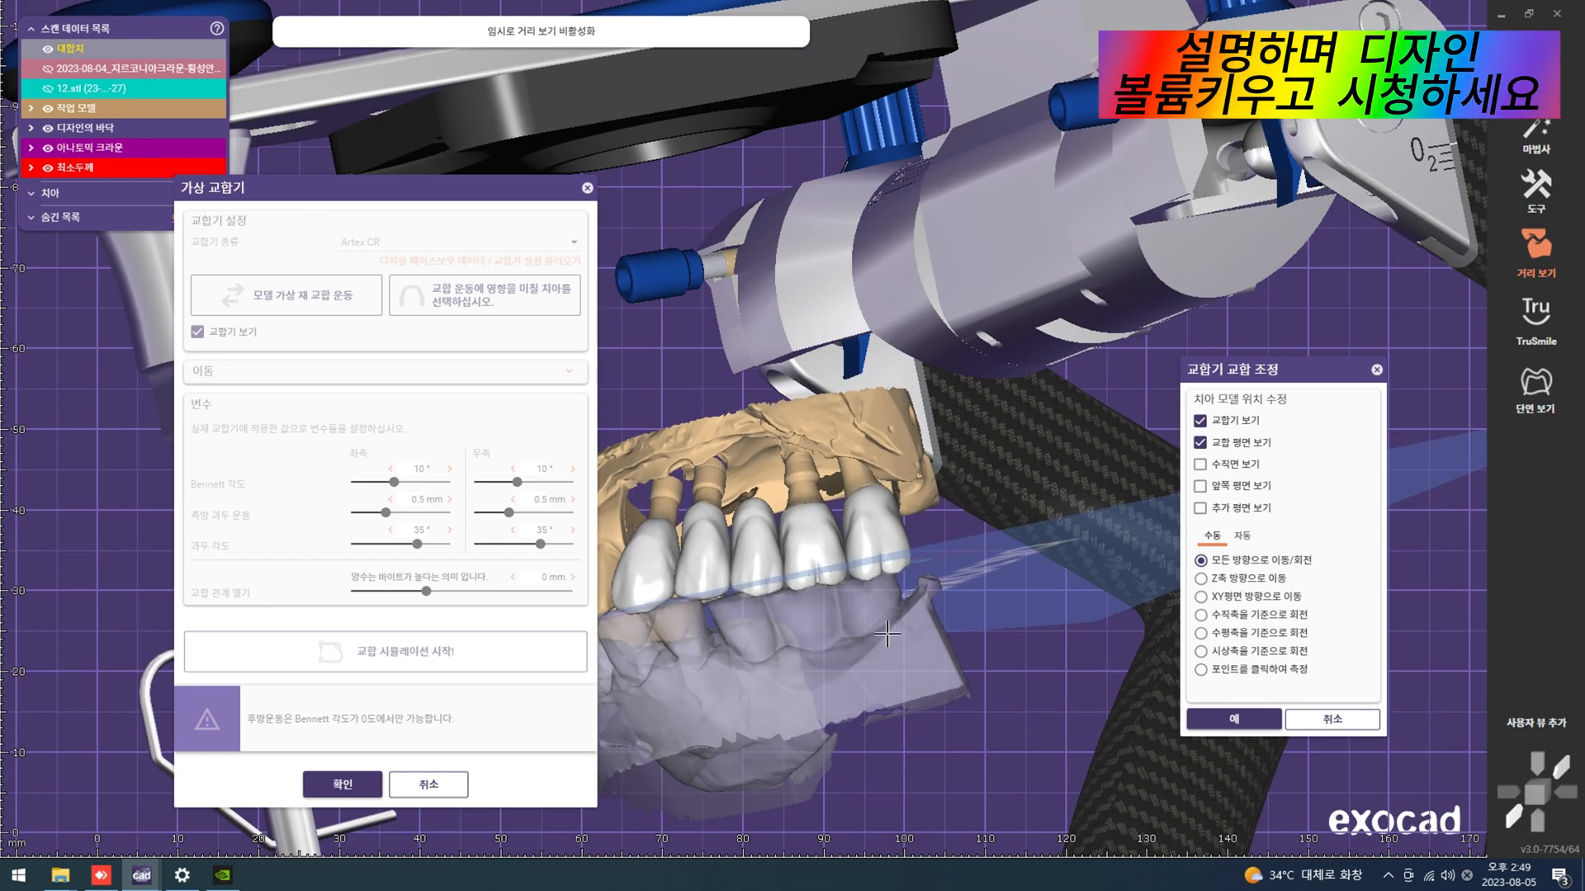
pyautogui.scroll(-2, 814, 629)
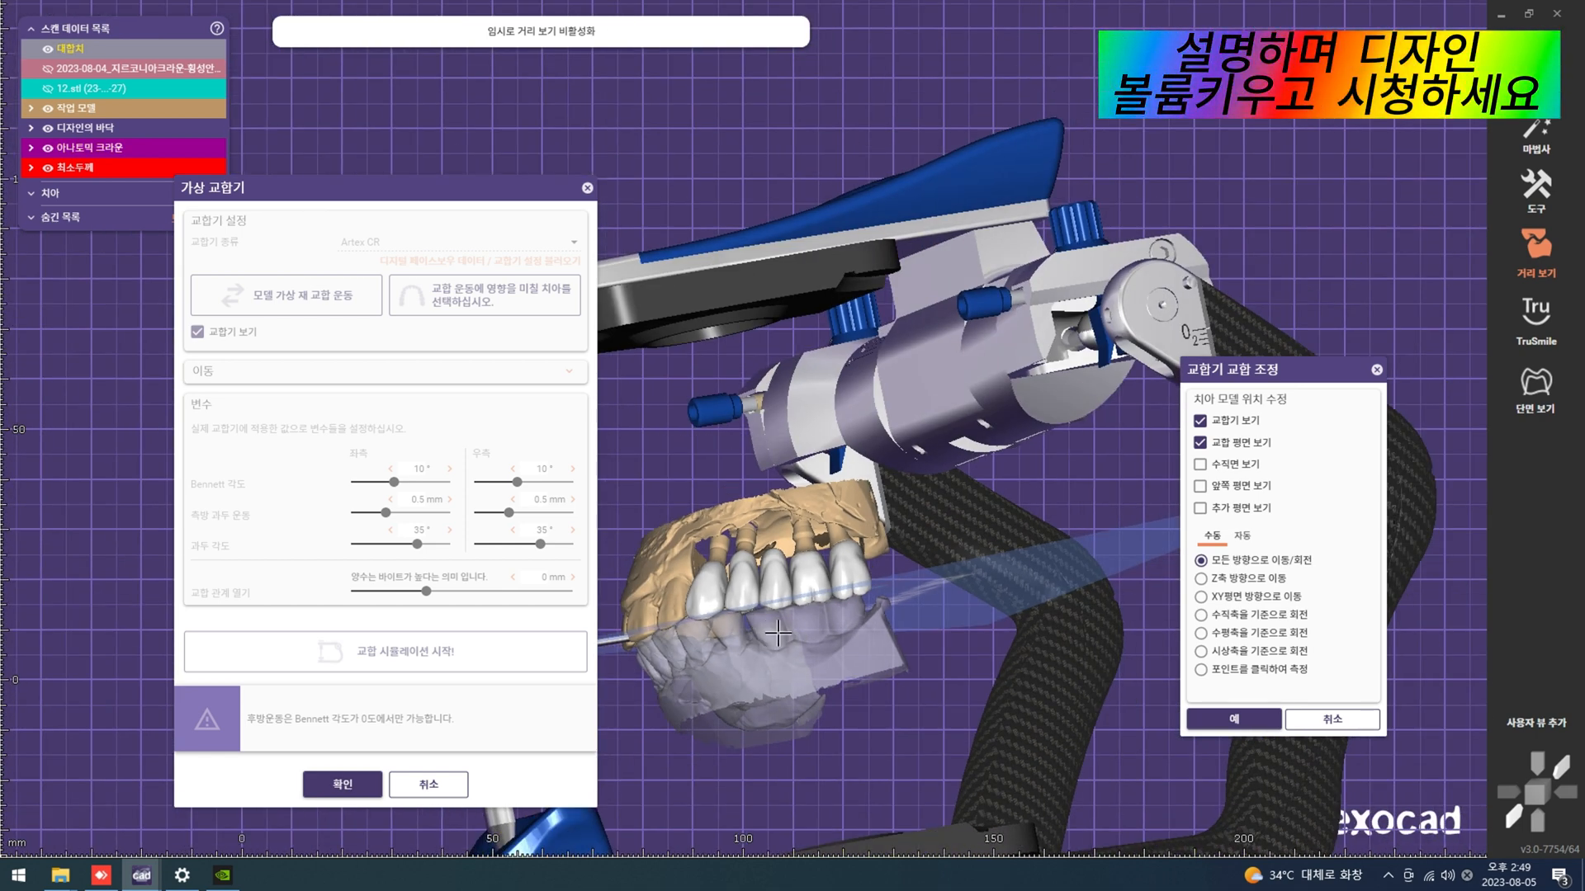
pyautogui.scroll(-2, 846, 611)
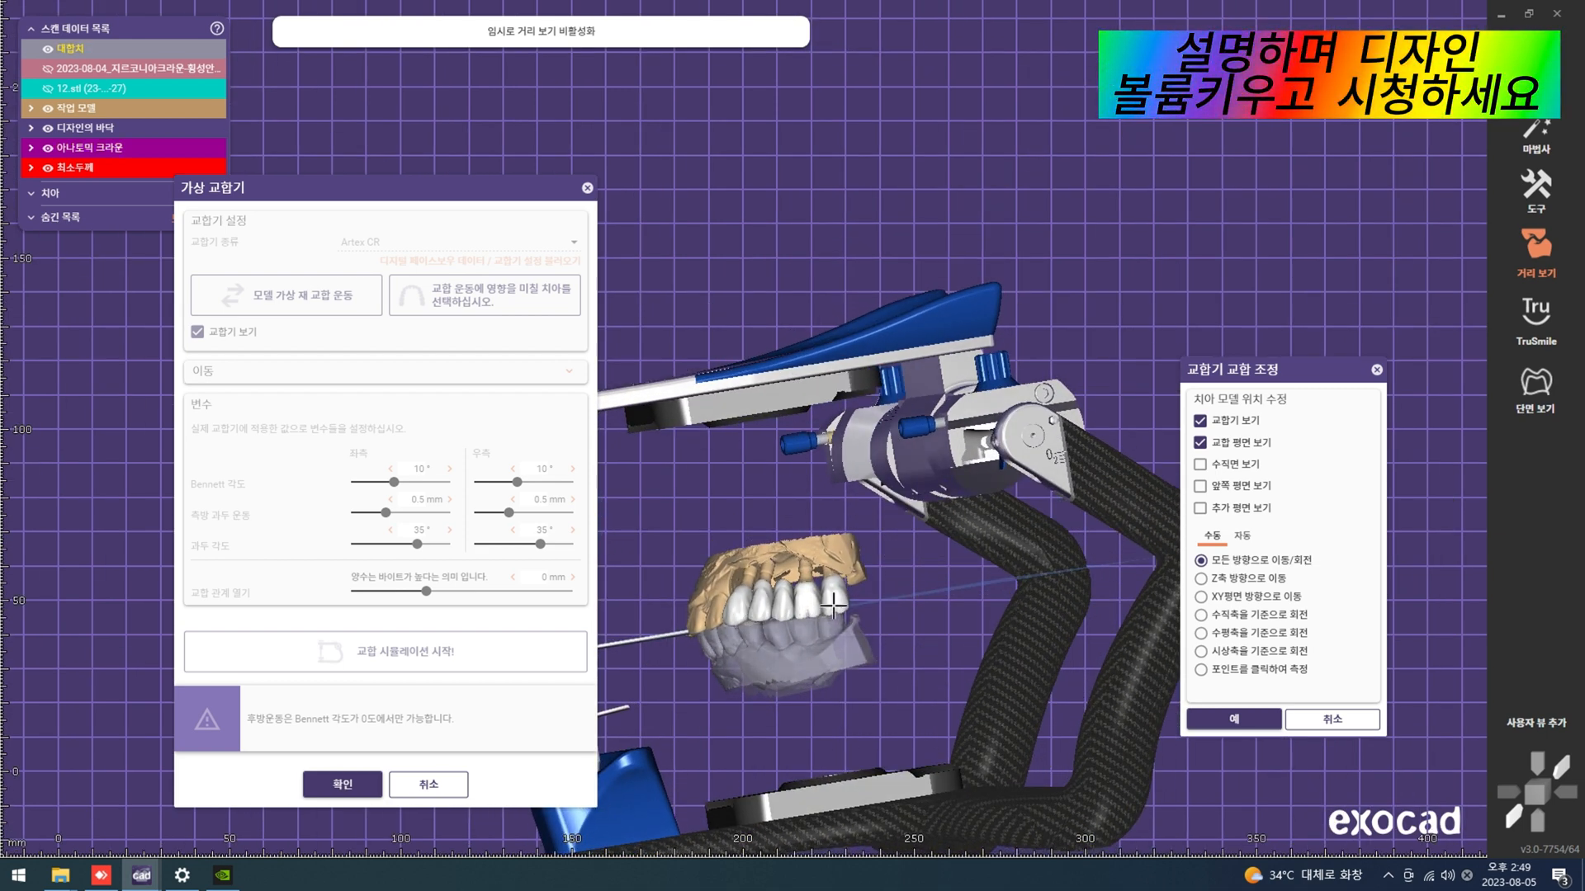
pyautogui.scroll(3, 797, 654)
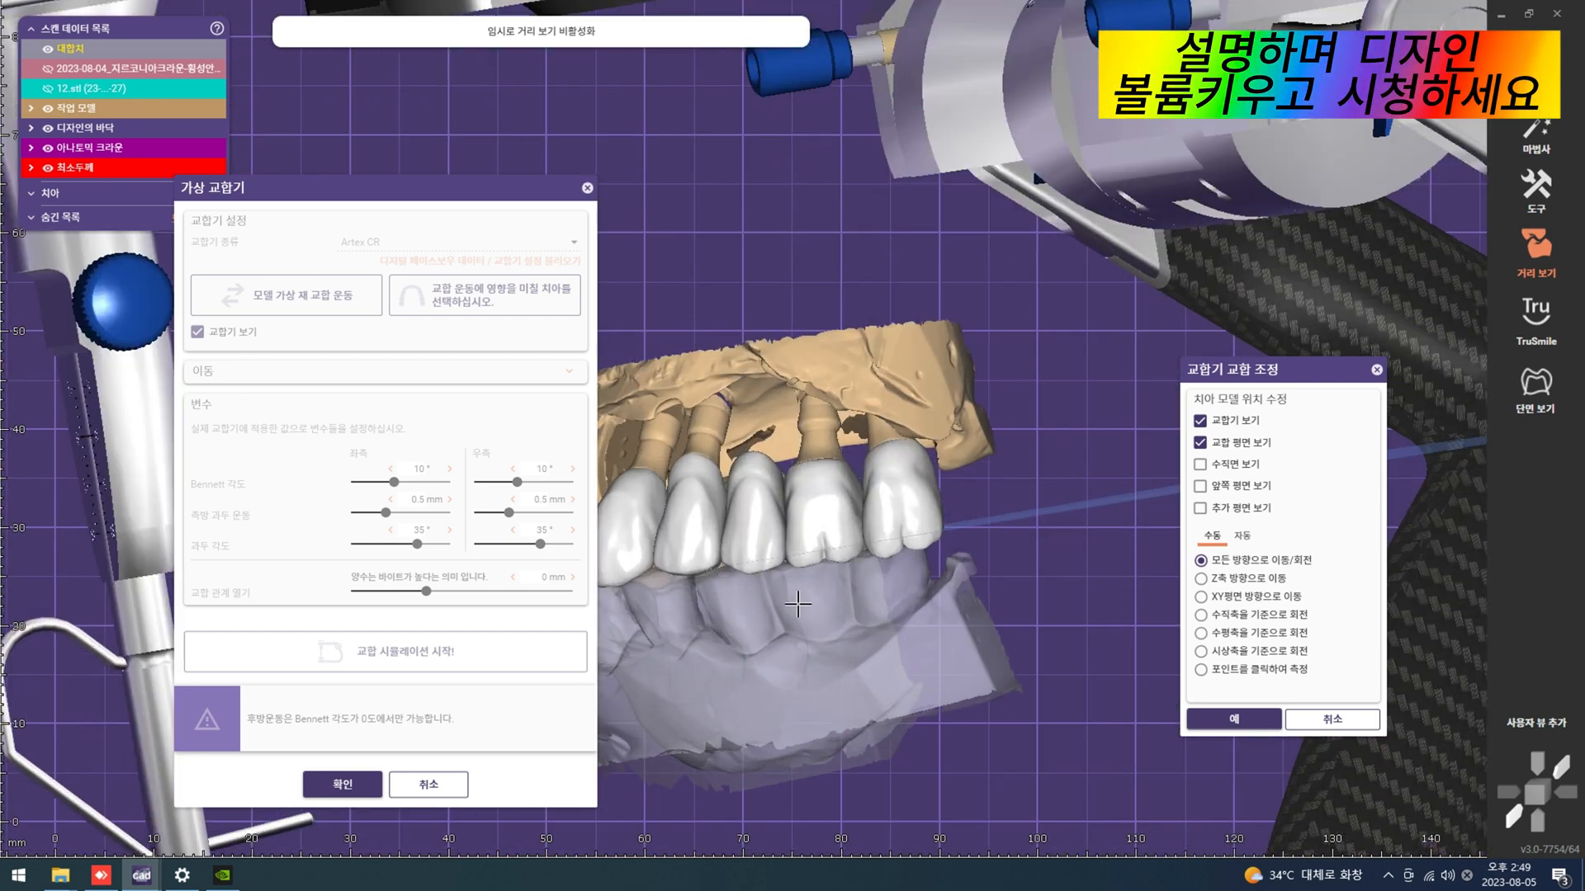
pyautogui.scroll(-4, 905, 560)
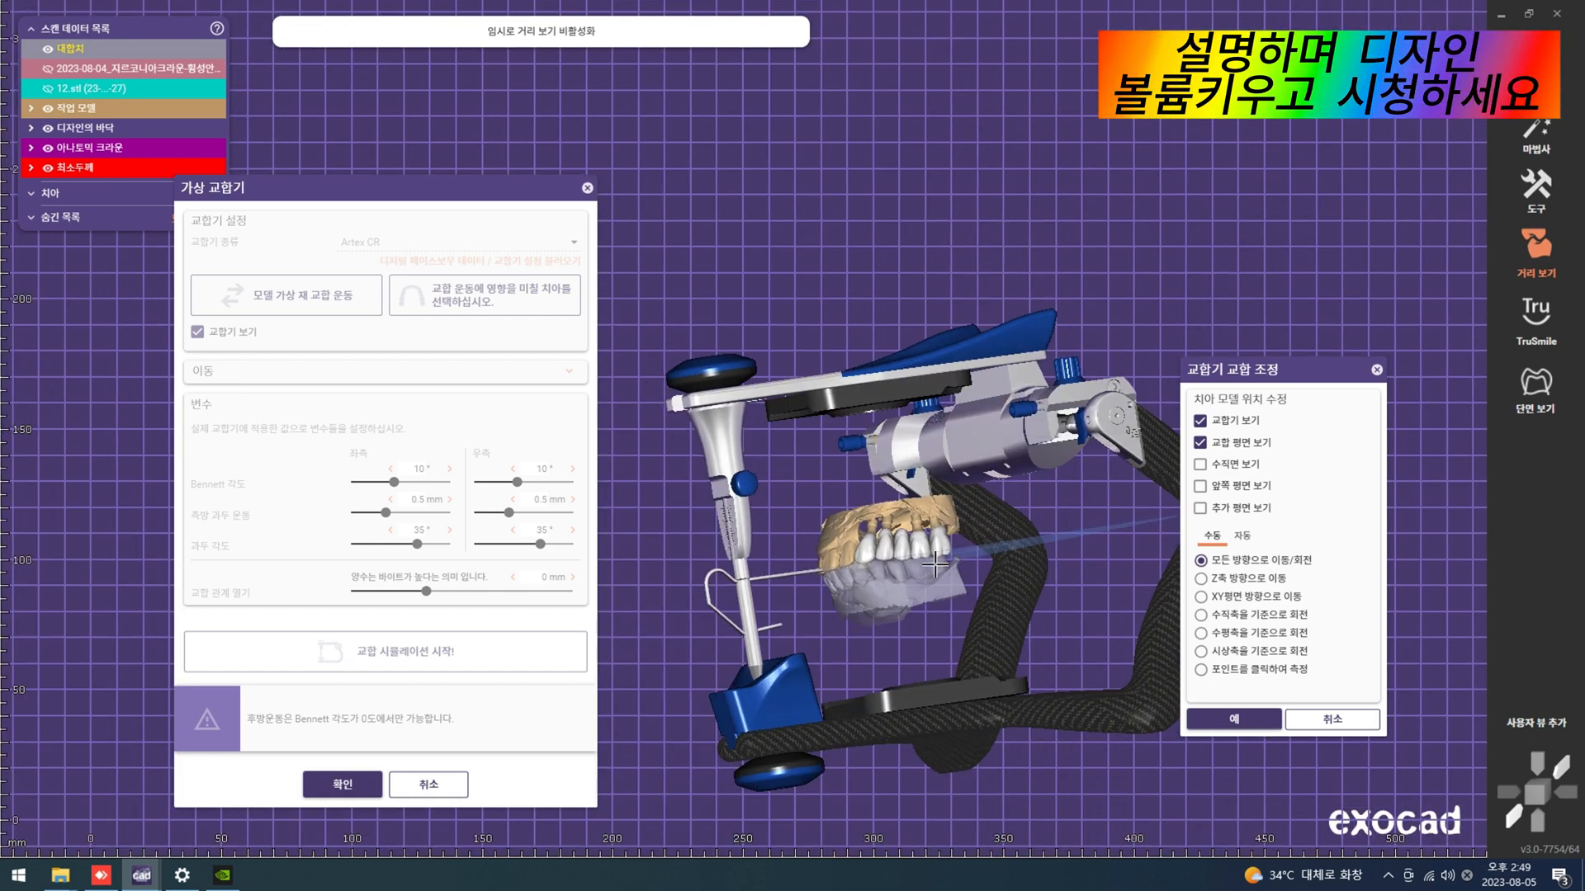
# Step: Accept the alignment, remove the interfering areas from the scan data, run the Artex CR occlusion simulation and confirm the articulator
pyautogui.moveTo(934, 565); pyautogui.dragTo(1034, 642, button='right')
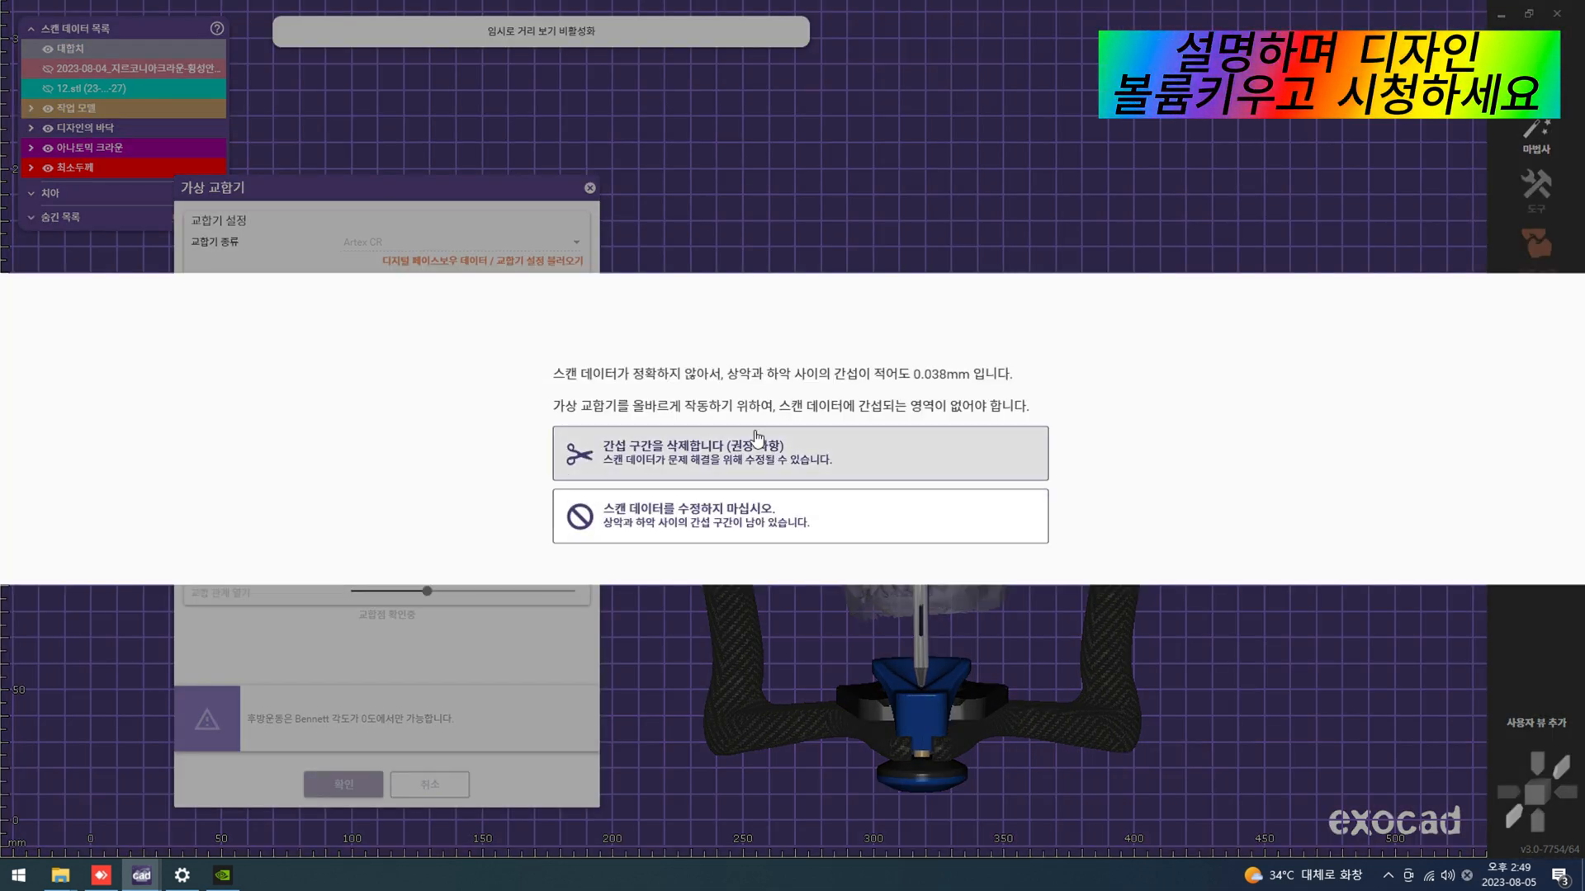
pyautogui.click(883, 453)
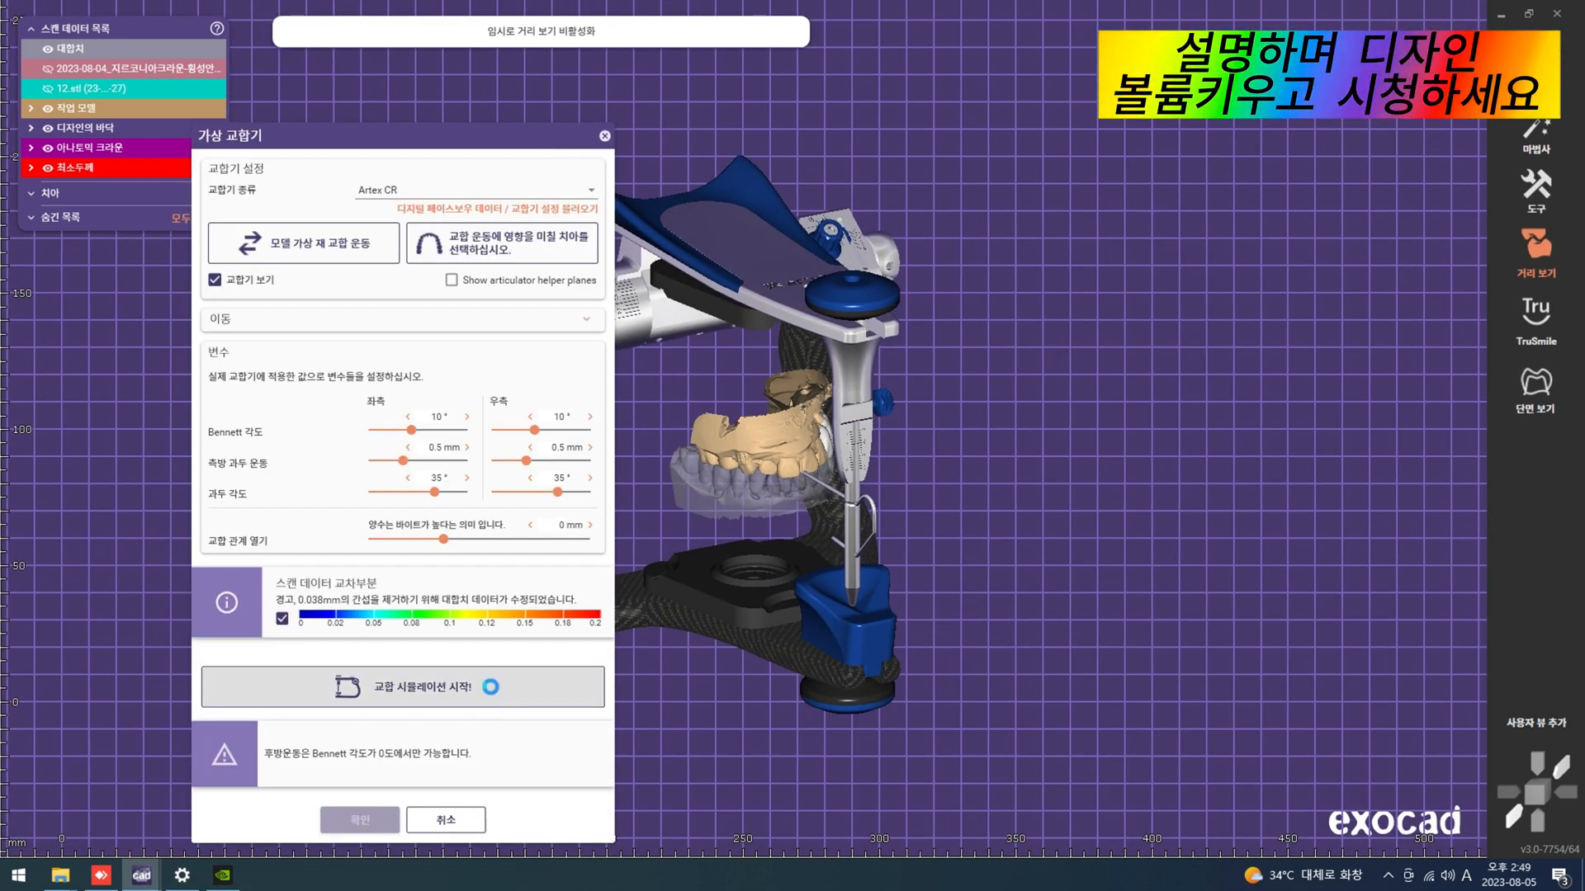
pyautogui.click(492, 741)
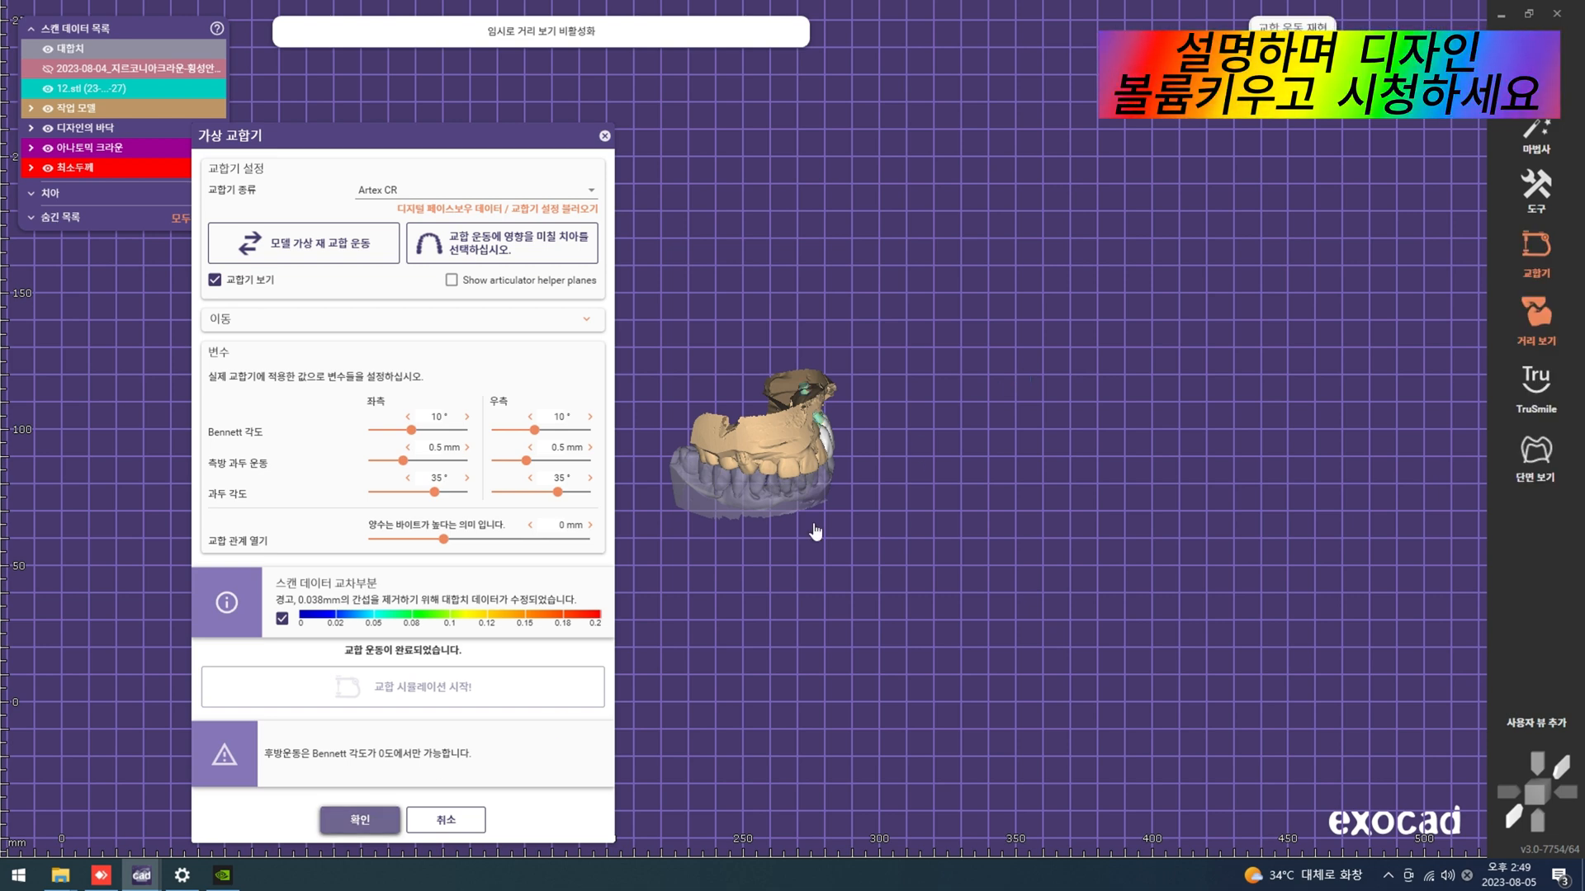
pyautogui.press('Return')
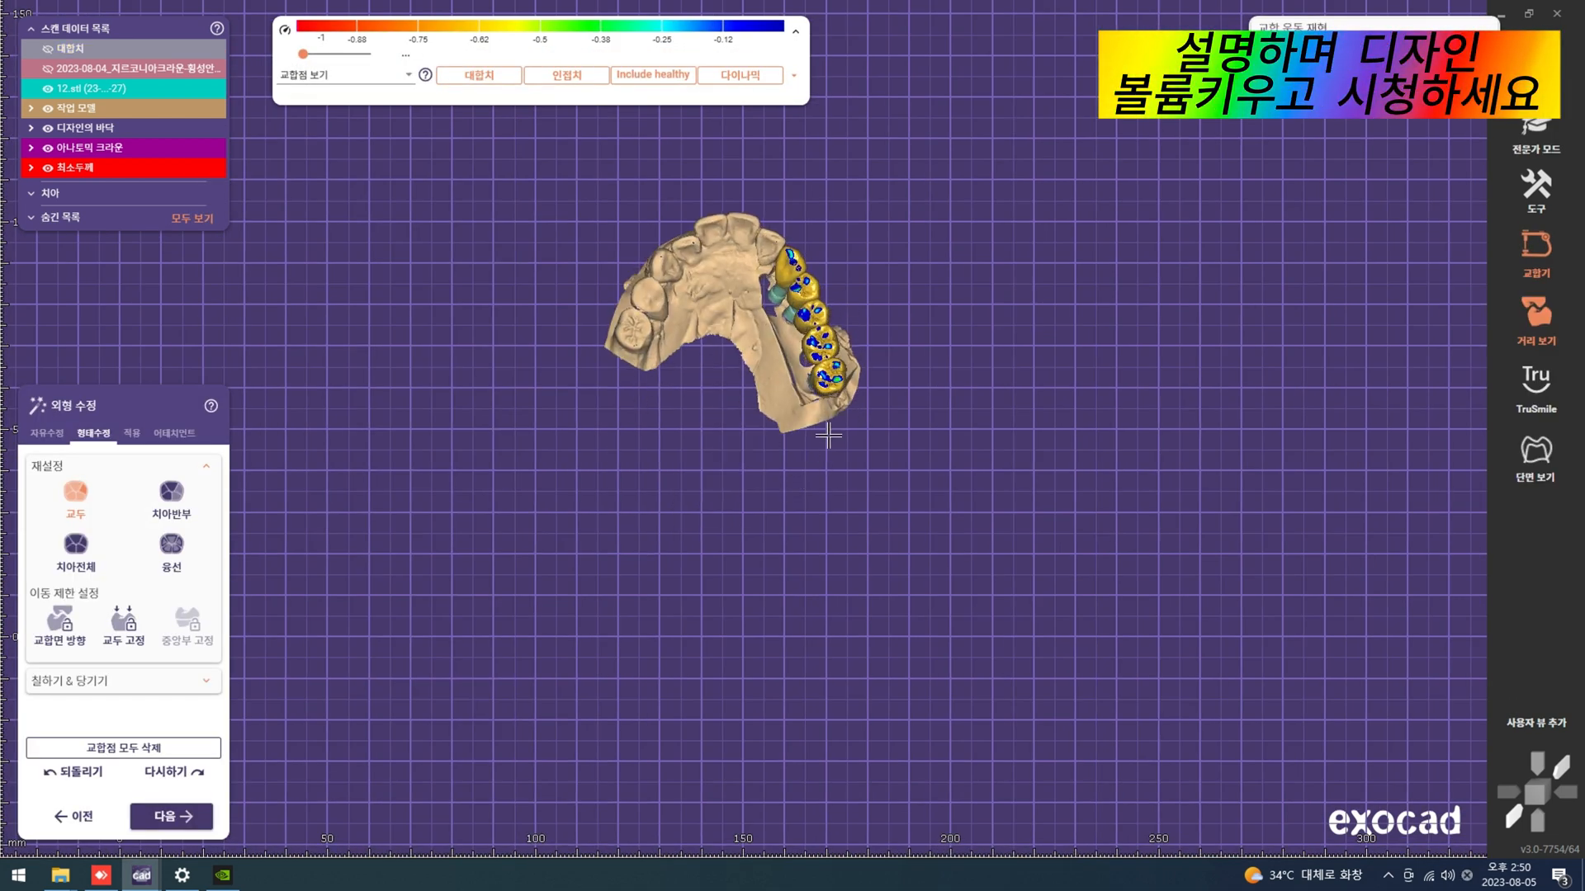
# Step: Compare the crowns' contact display with the dynamic and healthy-tooth contacts switched on and off
pyautogui.scroll(3, 908, 413)
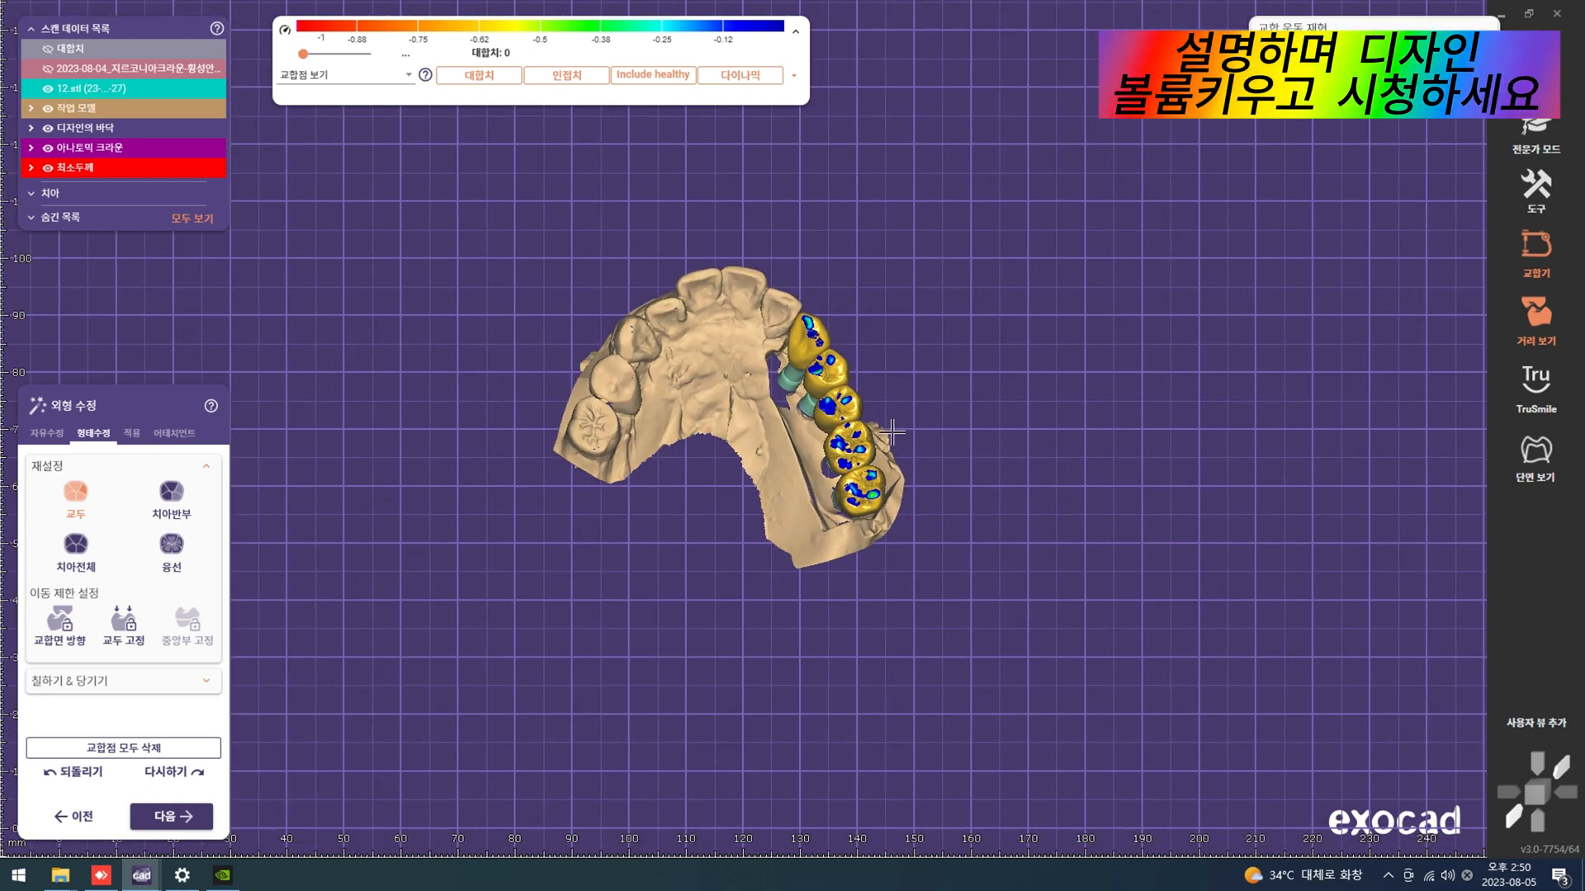
pyautogui.click(740, 75)
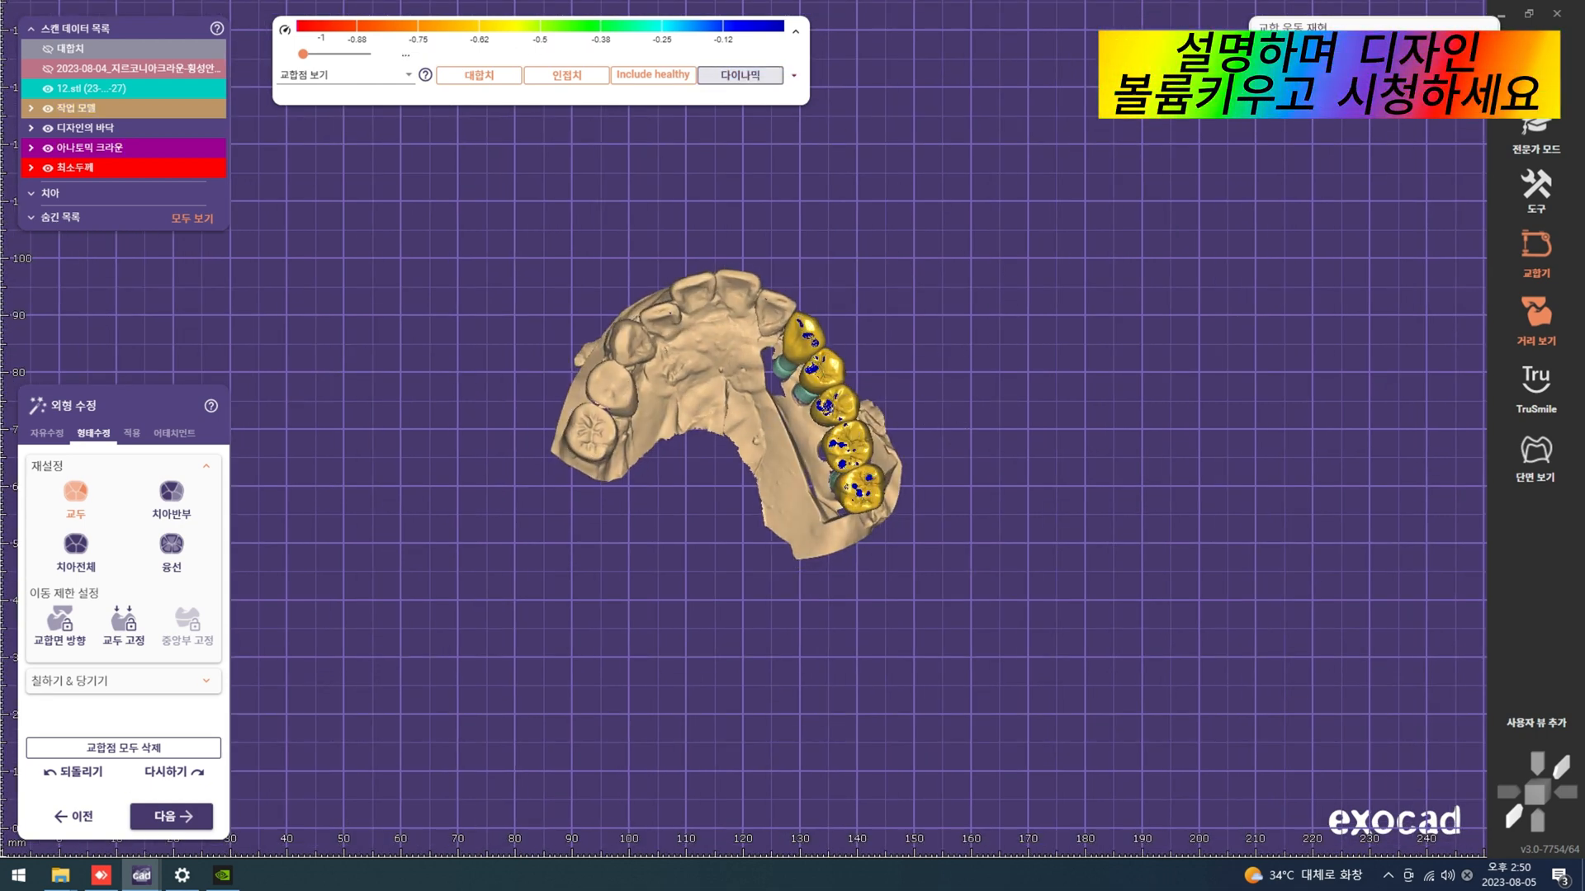
pyautogui.click(687, 79)
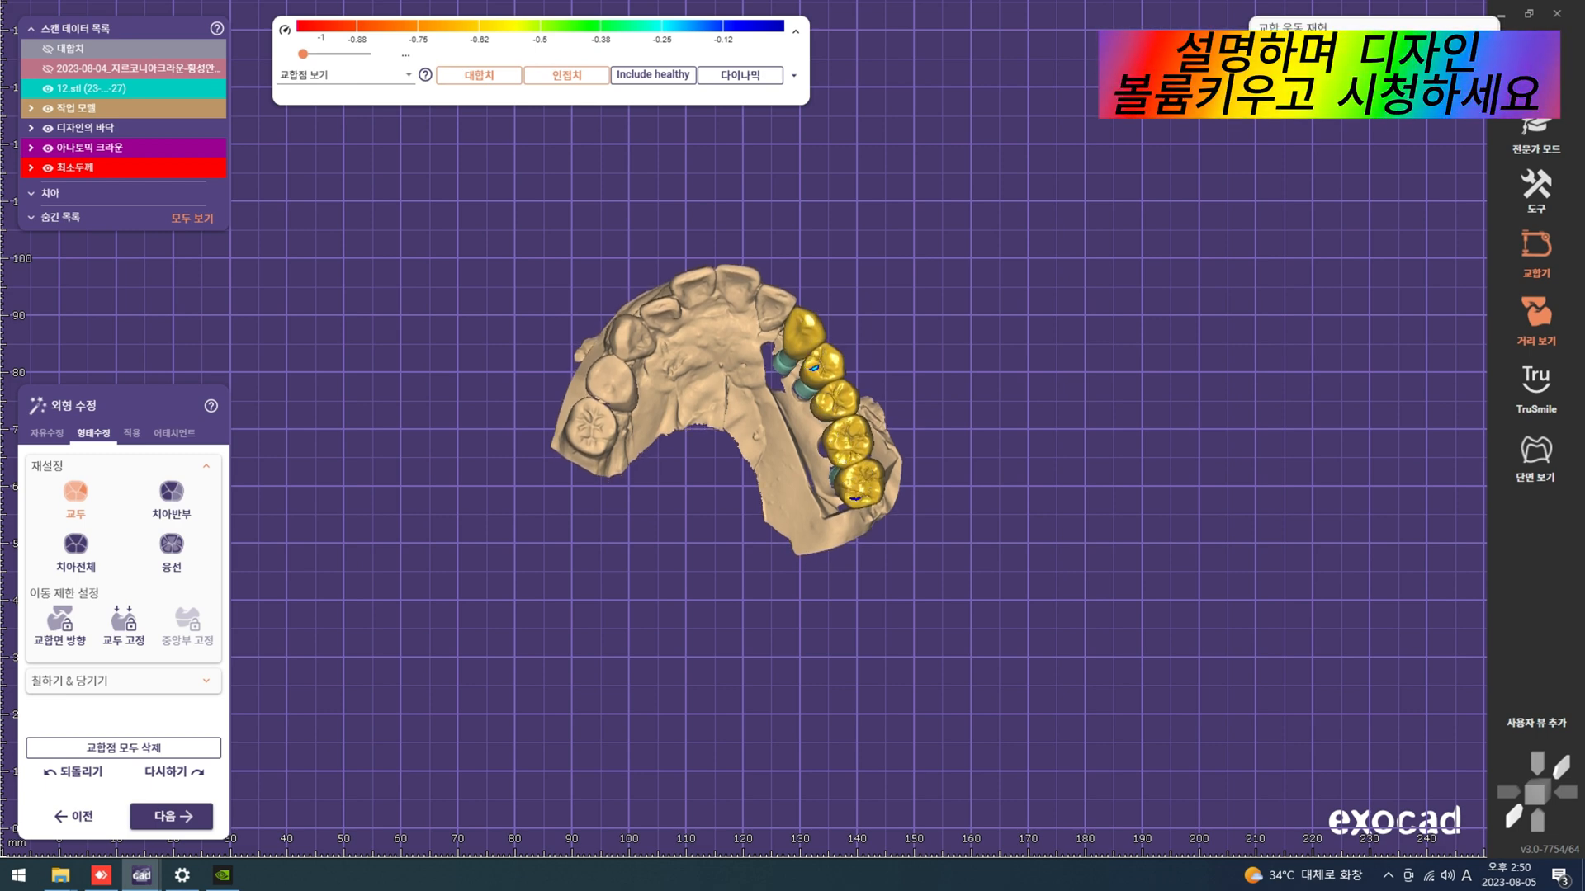
pyautogui.scroll(-3, 975, 312)
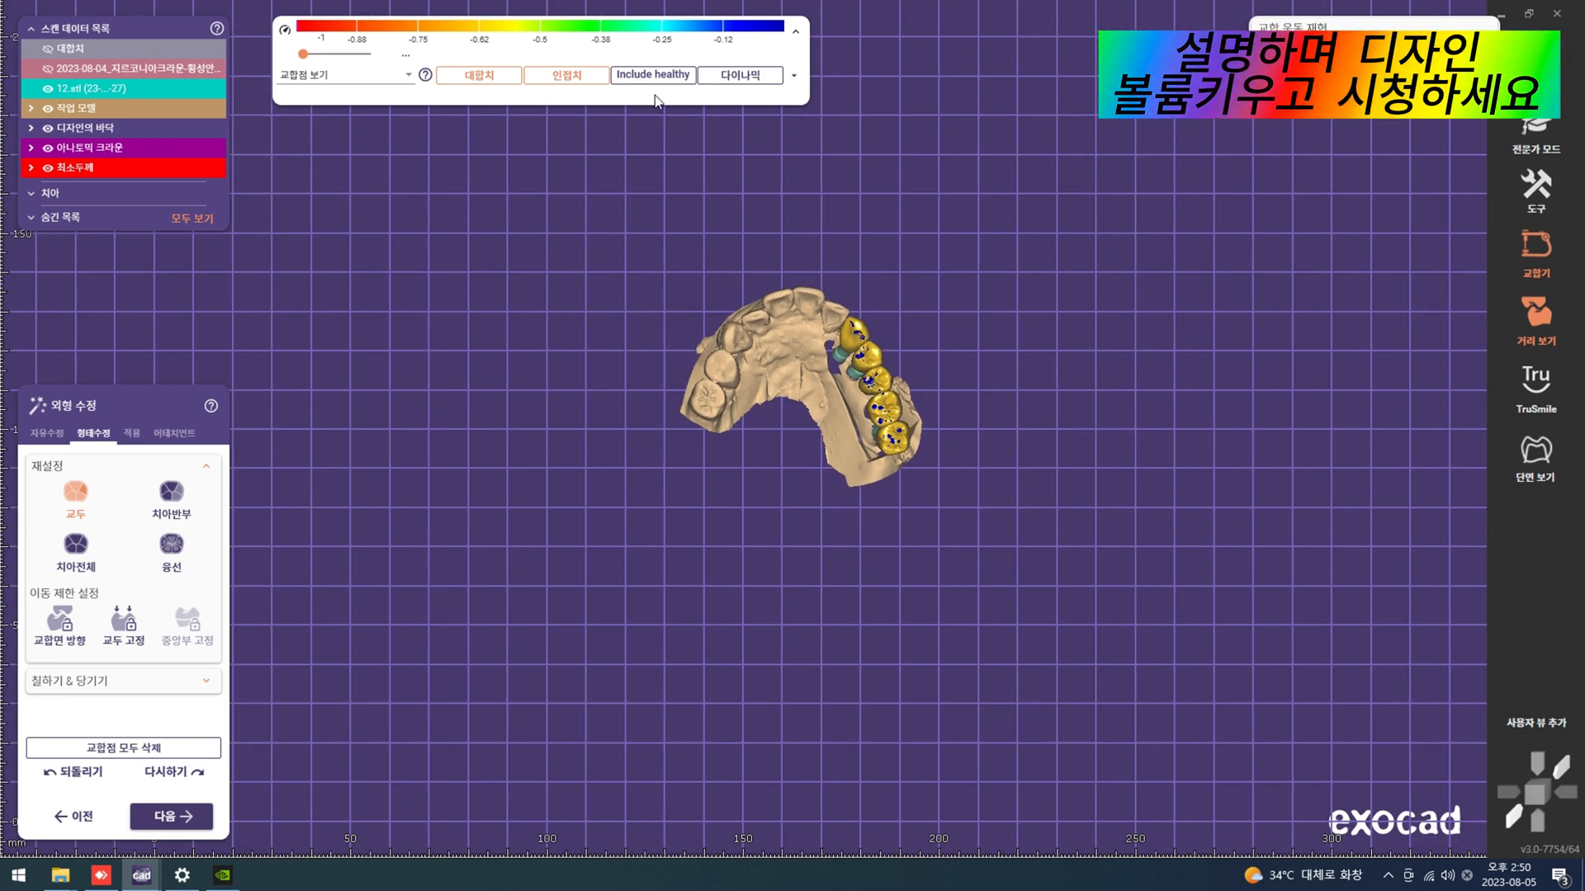
# Step: Show the antagonist and examine the crowns' contact with the lower teeth from the front and the buccal side
pyautogui.moveTo(938, 154); pyautogui.dragTo(986, 256, button='right')
pyautogui.hotkey('ctrl', 'a')
pyautogui.scroll(3, 970, 433)
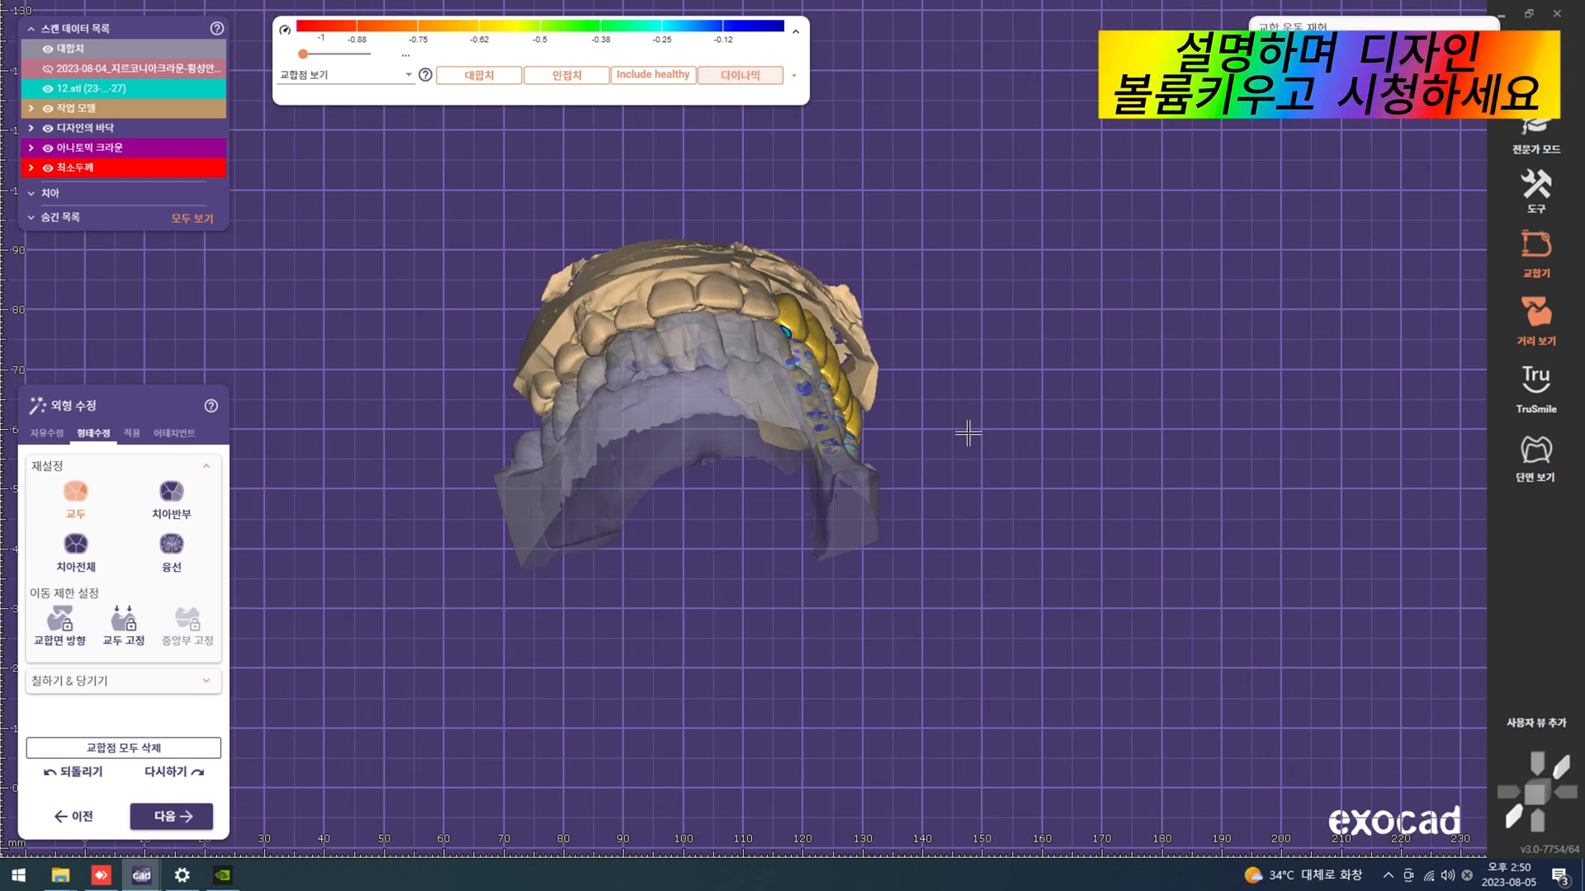
pyautogui.moveTo(969, 435); pyautogui.dragTo(820, 480, button='right')
pyautogui.scroll(3, 819, 480)
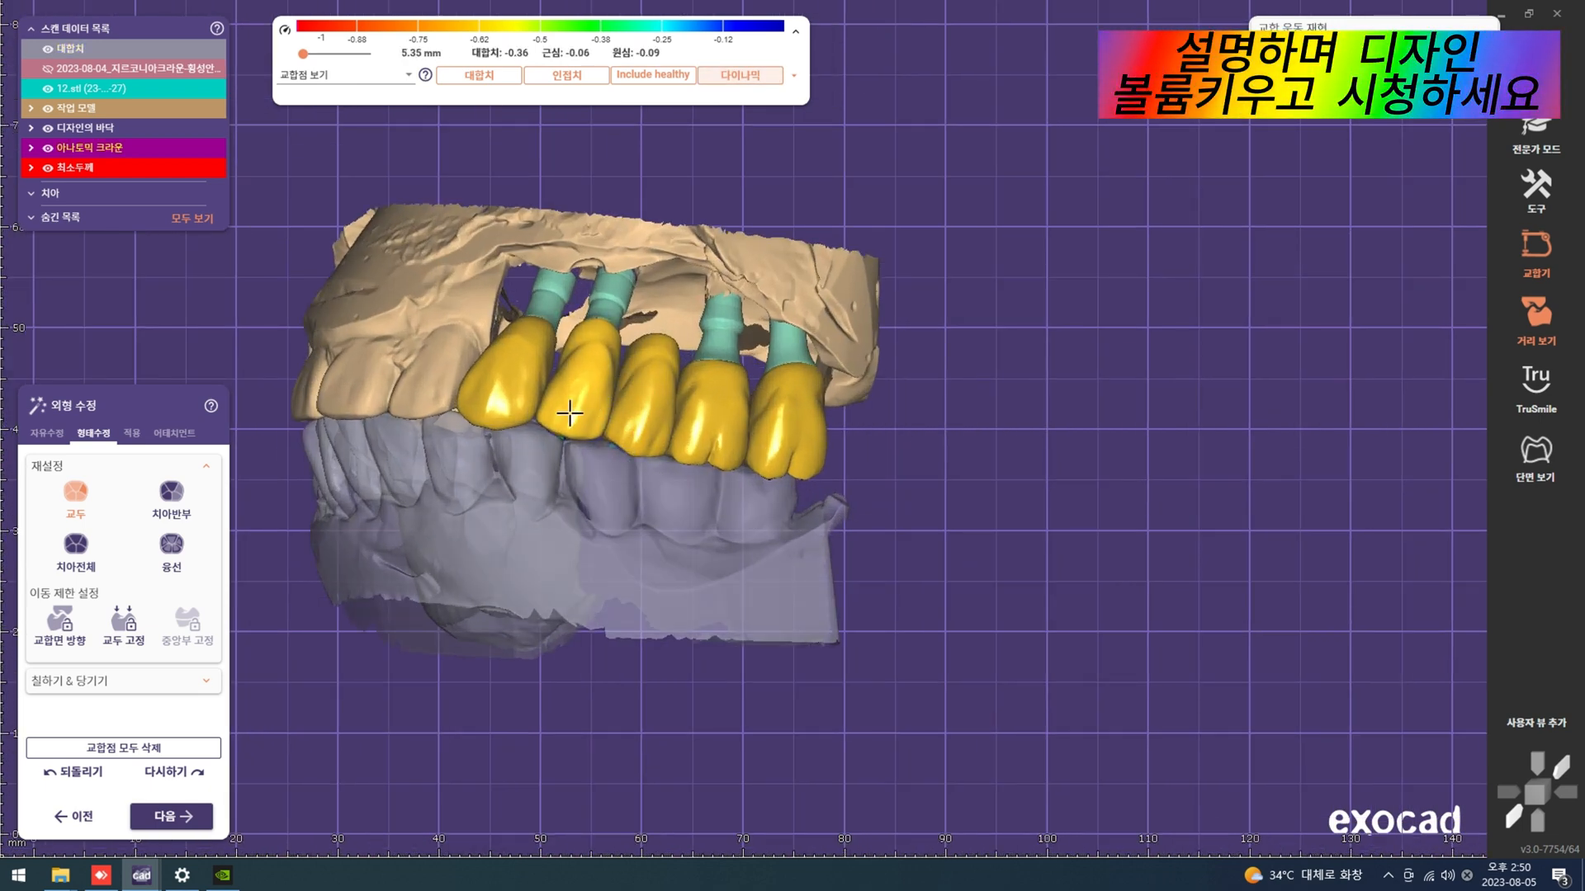
pyautogui.scroll(5, 671, 437)
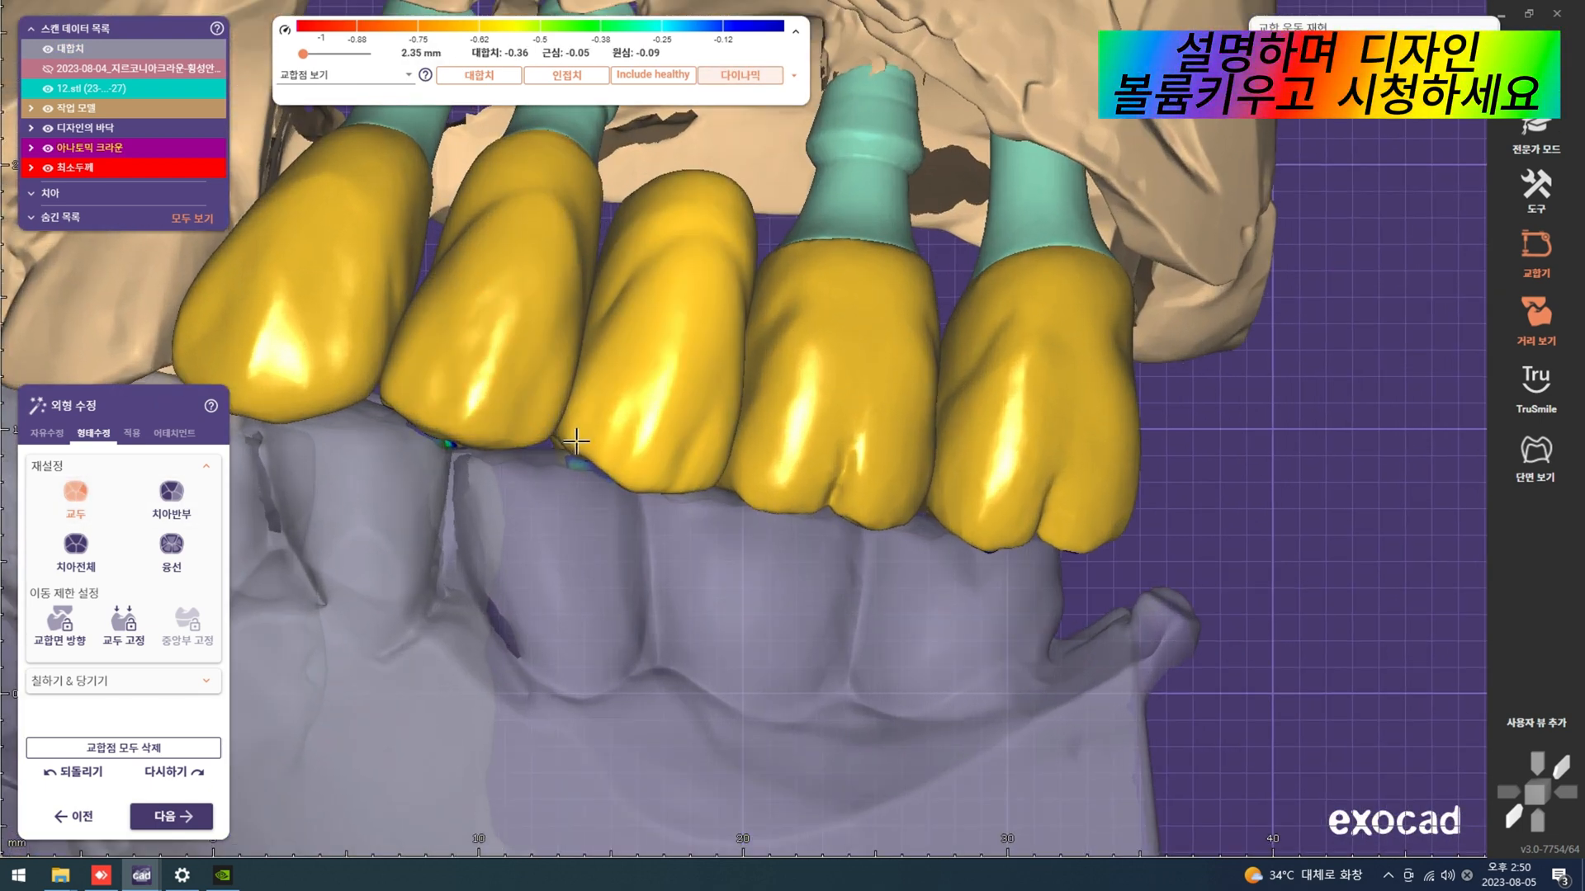
pyautogui.scroll(-5, 576, 446)
# Step: Isolate the anatomic crowns and cut their occlusal surfaces to a required distance of 0.01 mm, taking mandibular movement into account
pyautogui.moveTo(718, 407); pyautogui.dragTo(834, 301, button='right')
pyautogui.hotkey('ctrl', 'a')
pyautogui.hotkey('ctrl', 'j')
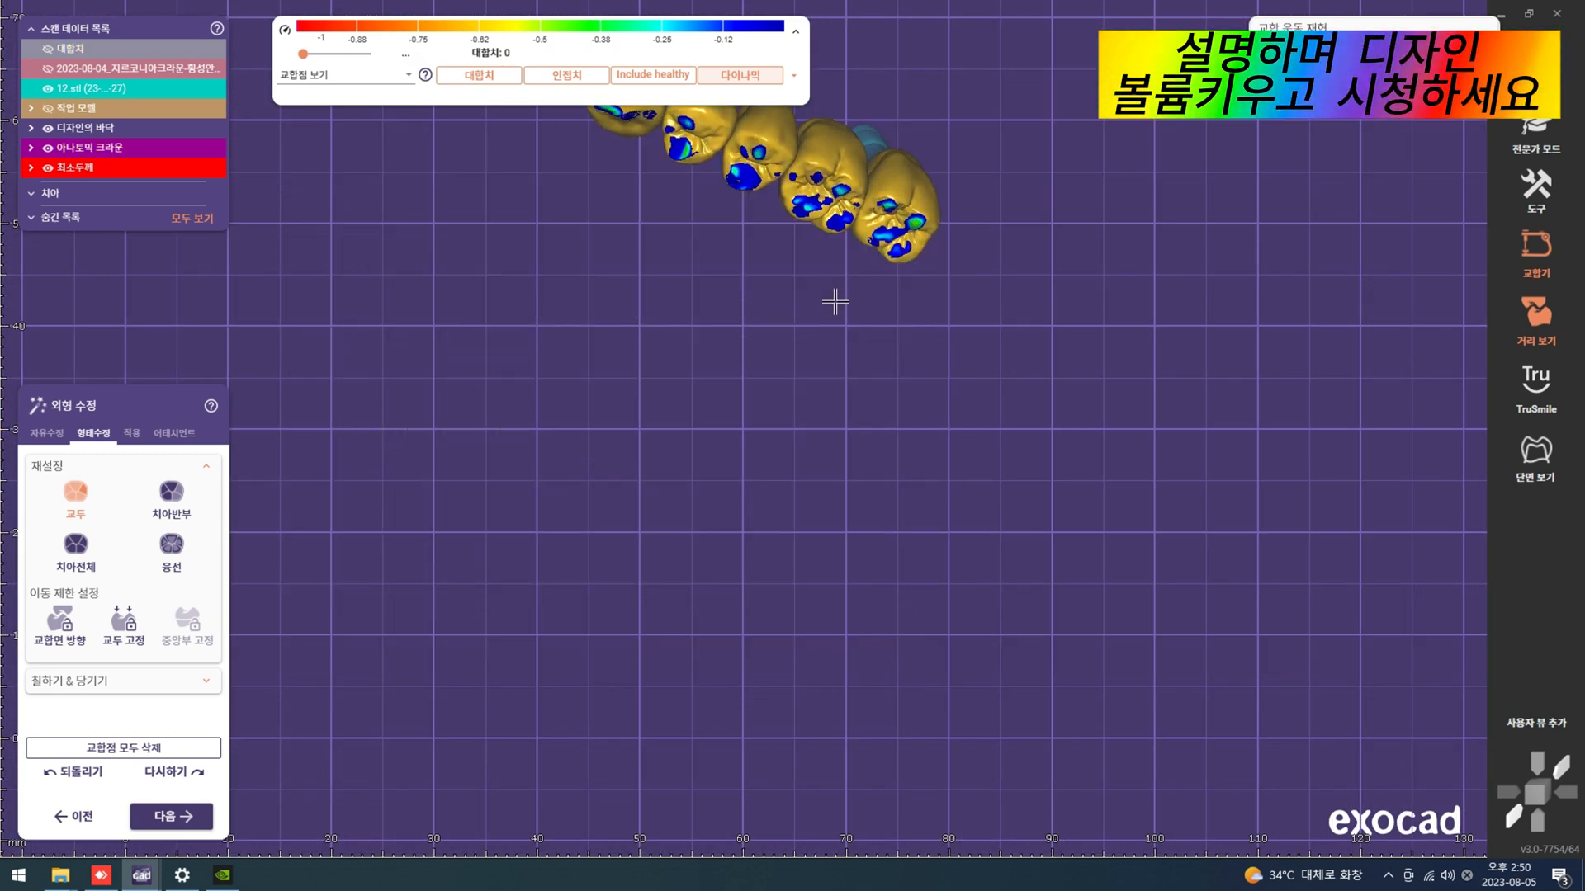
pyautogui.moveTo(866, 386); pyautogui.dragTo(893, 598, button='middle')
pyautogui.moveTo(853, 485); pyautogui.dragTo(865, 436, button='right')
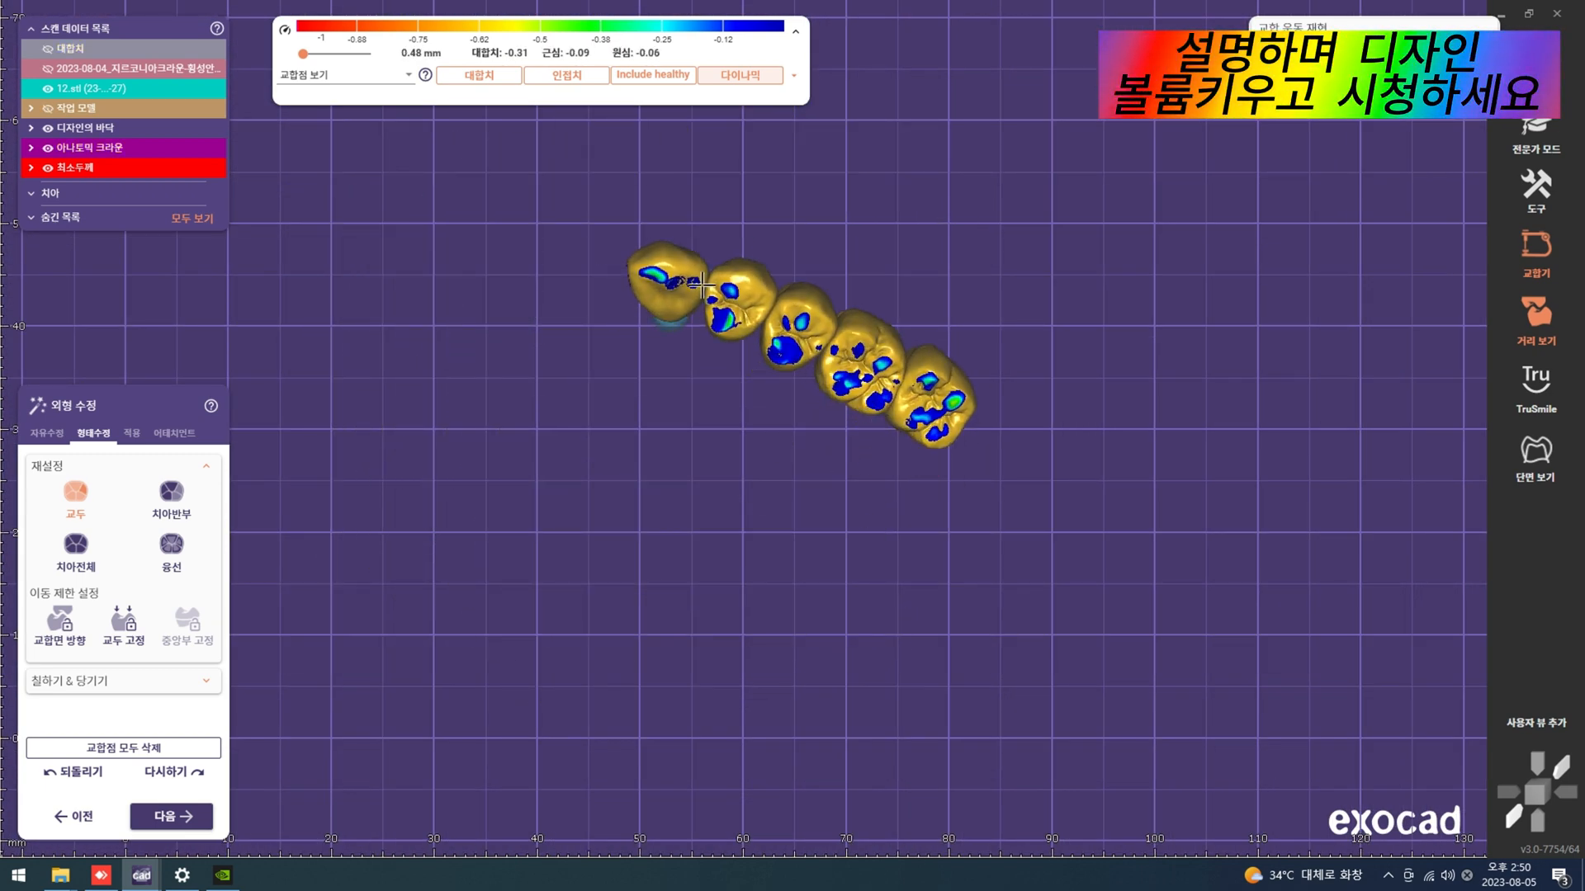
pyautogui.click(132, 434)
pyautogui.click(210, 489)
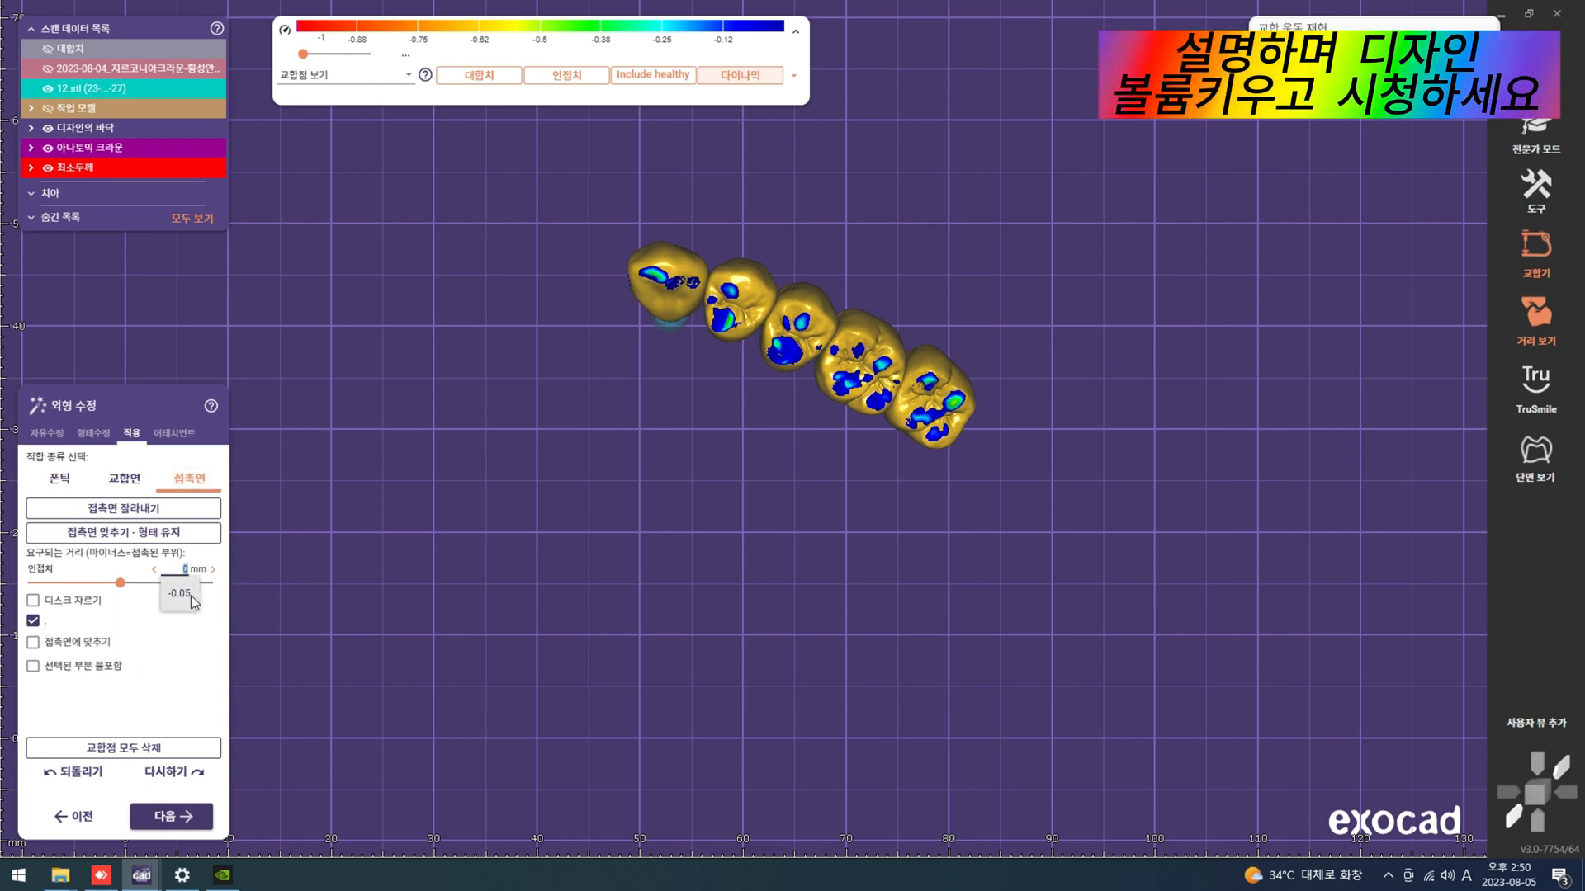
pyautogui.click(142, 482)
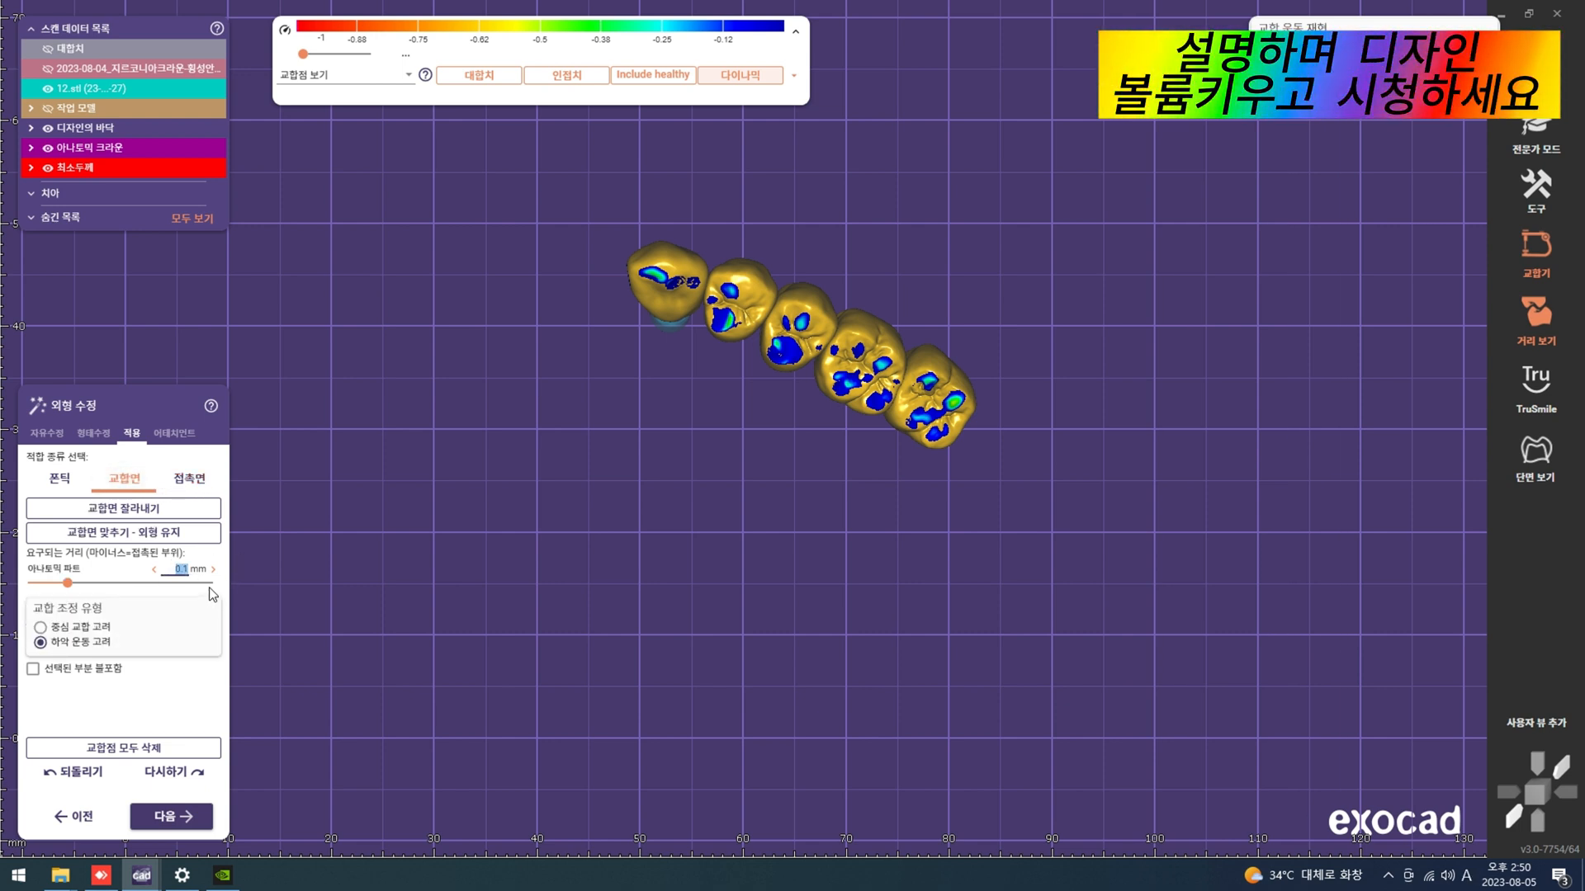
pyautogui.click(159, 510)
pyautogui.scroll(3, 883, 360)
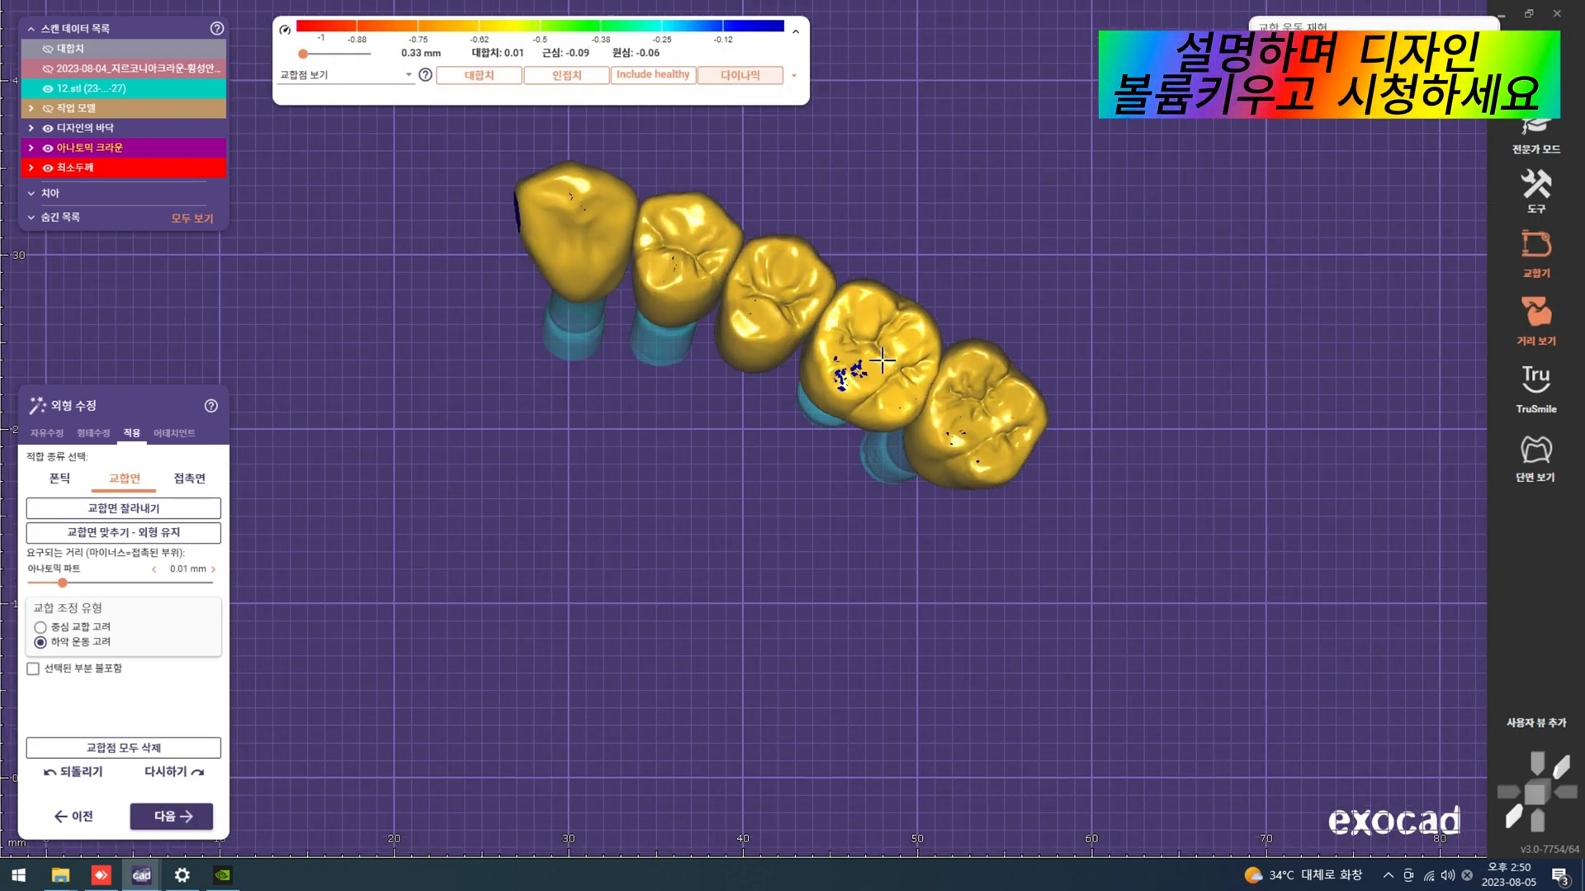
# Step: Build up small contact spots on the occlusal surfaces of molars 26 and 27 with a reduced cylindrical add/remove knife
pyautogui.click(47, 432)
pyautogui.click(190, 633)
pyautogui.scroll(2, 735, 355)
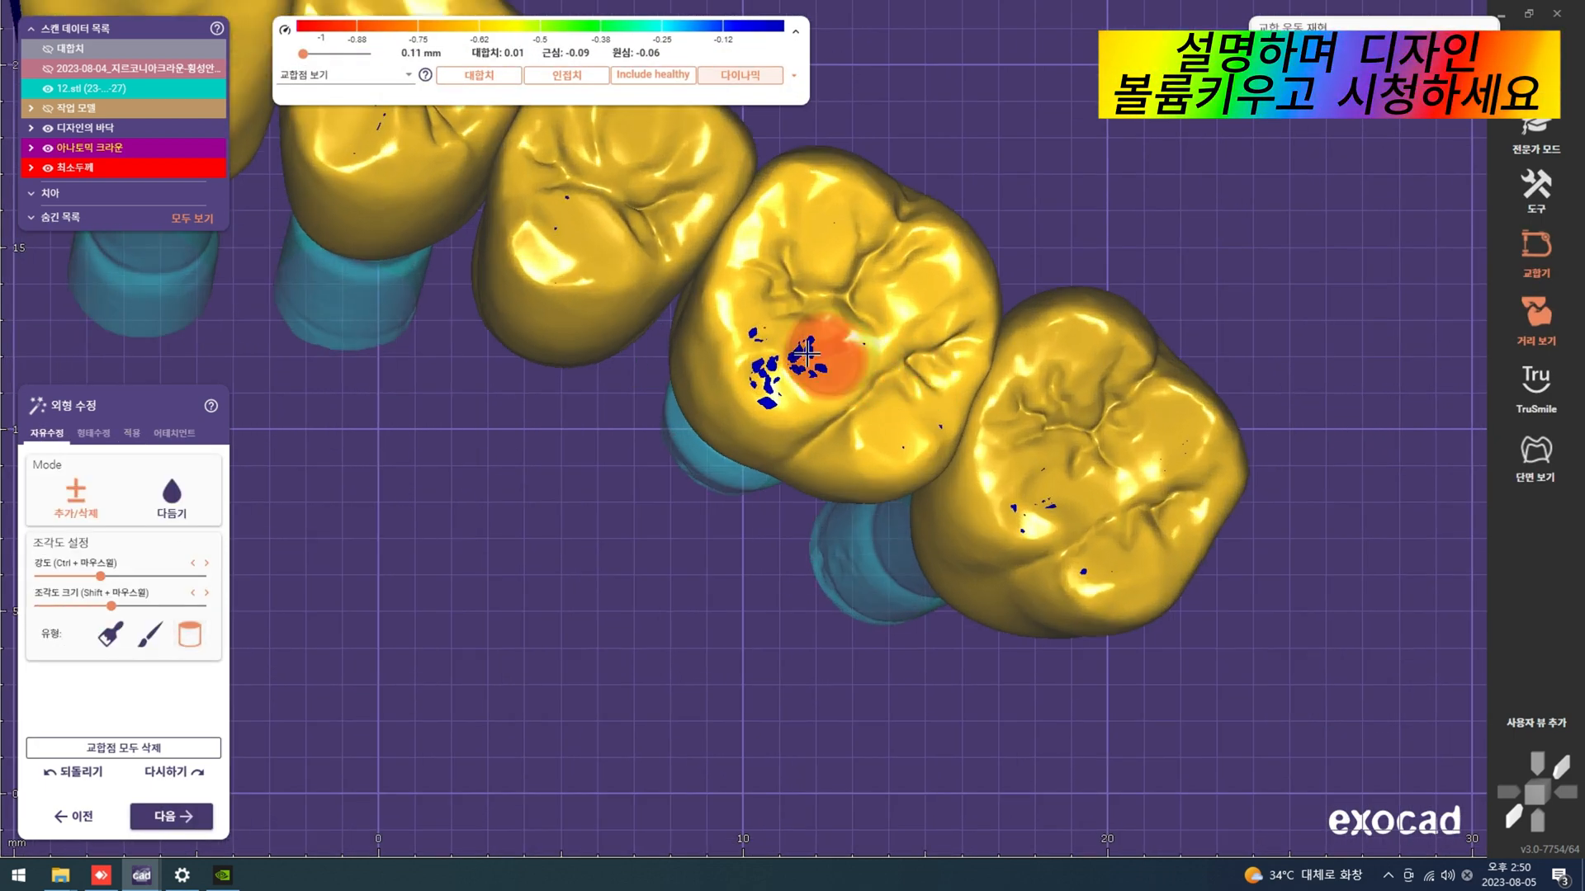
pyautogui.keyDown('shift'); pyautogui.scroll(-2, 772, 346); pyautogui.keyUp('shift')
pyautogui.scroll(-3, 802, 361)
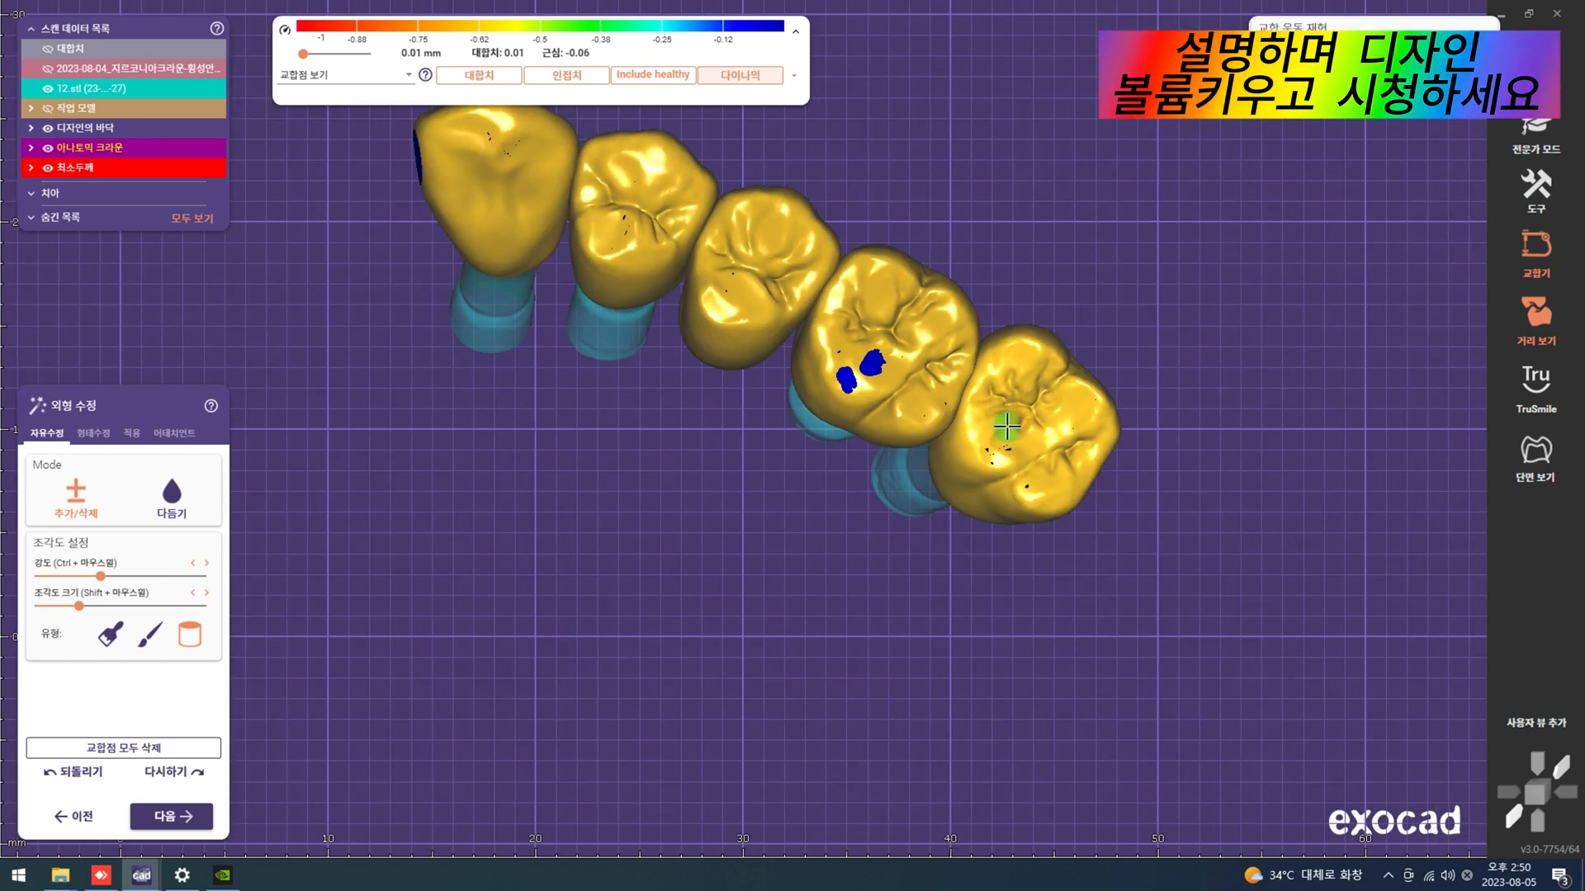
pyautogui.moveTo(911, 431); pyautogui.dragTo(957, 462, button='right')
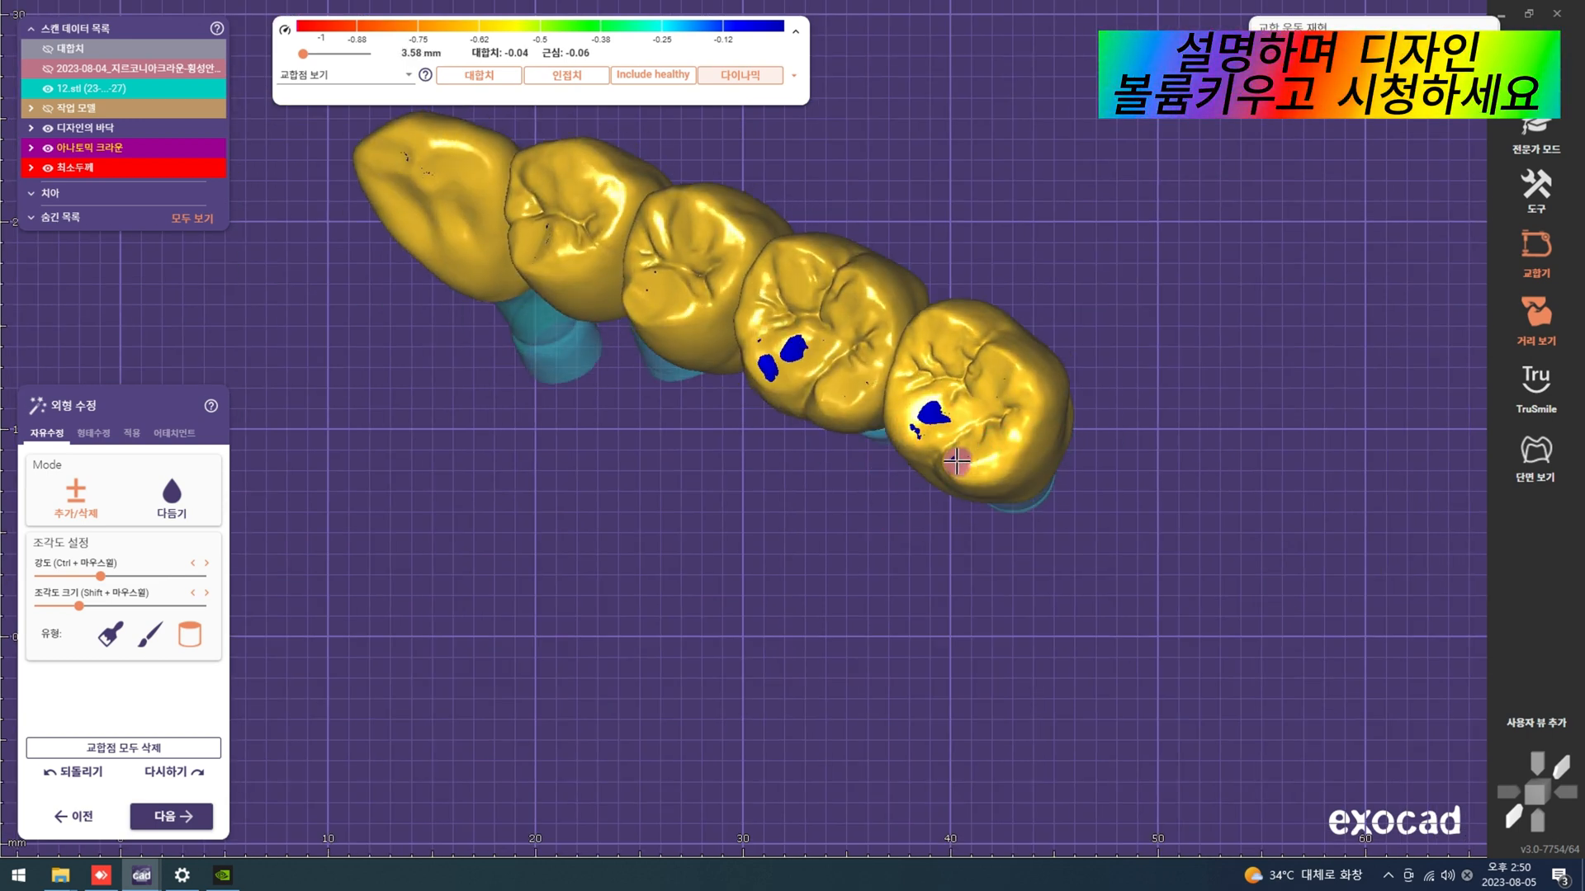
pyautogui.moveTo(1012, 405); pyautogui.dragTo(999, 336, button='right')
# Step: Add small contact spots on crowns 23, 24 and 25 and further ones on the two molars
pyautogui.scroll(2, 924, 334)
pyautogui.moveTo(893, 311)
pyautogui.mouseDown(button='right')
pyautogui.moveTo(912, 355)
pyautogui.moveTo(726, 424)
pyautogui.moveTo(681, 388)
pyautogui.moveTo(743, 396)
pyautogui.mouseUp(button='right')
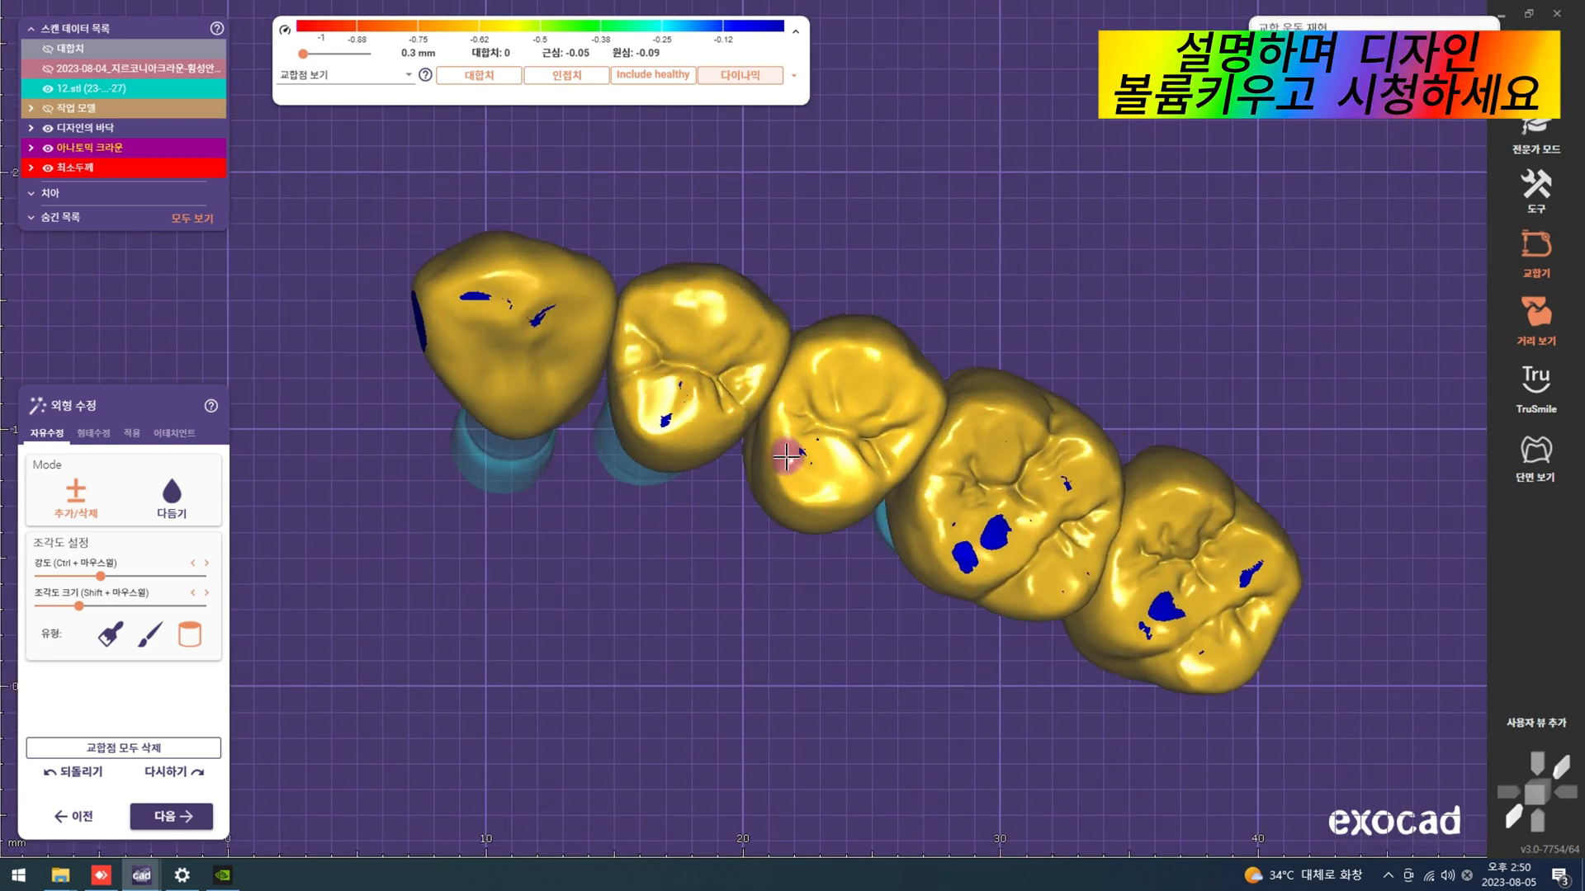
pyautogui.moveTo(902, 500); pyautogui.dragTo(877, 401, button='right')
pyautogui.scroll(-4, 878, 400)
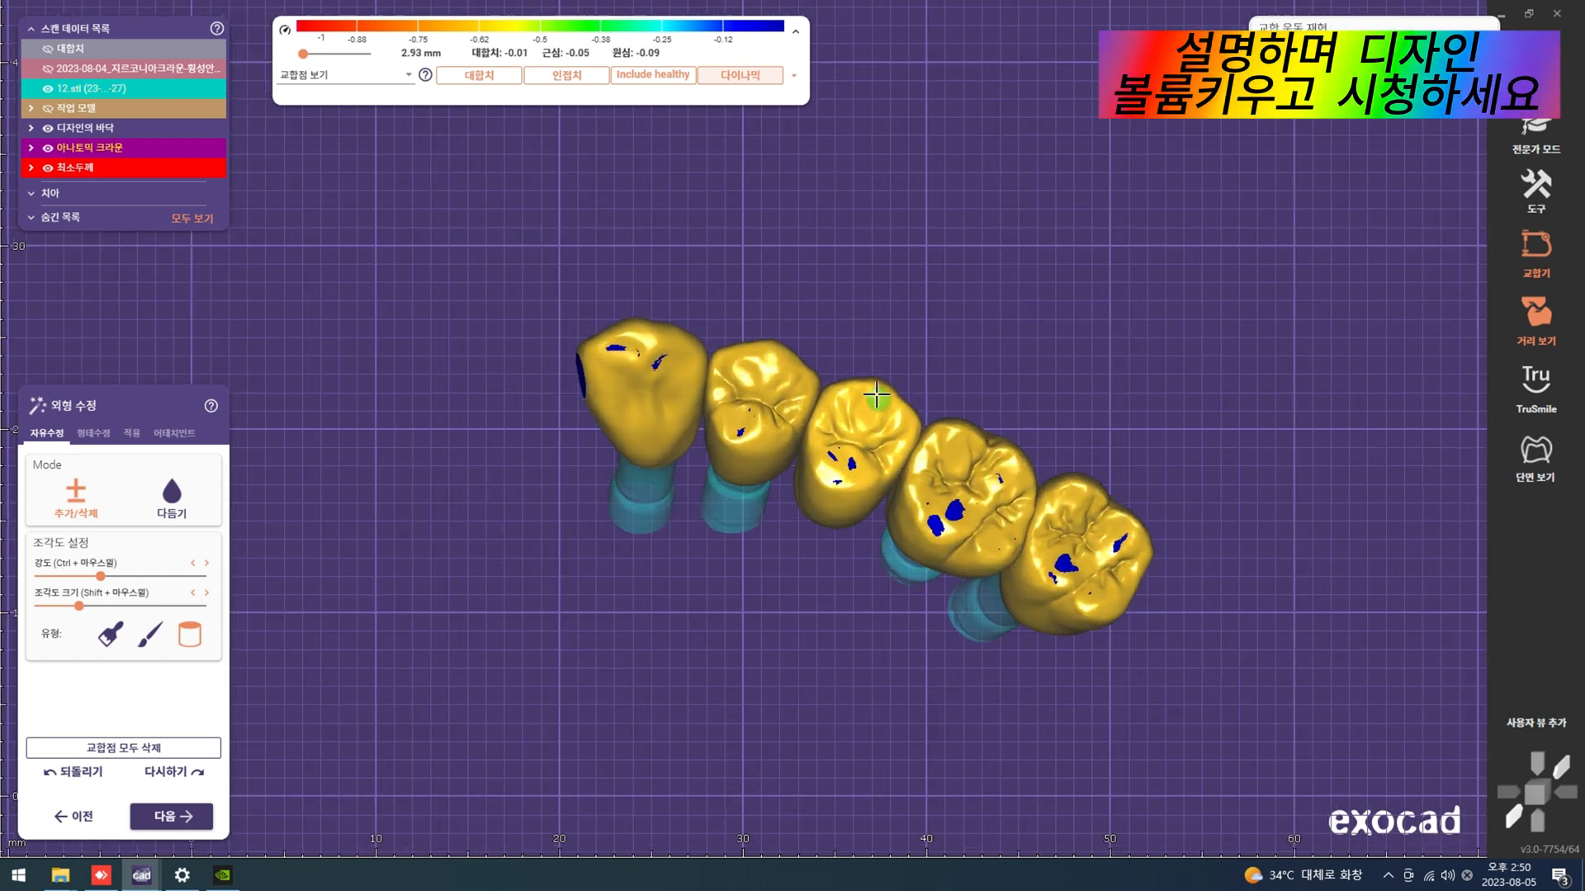
pyautogui.scroll(3, 877, 400)
pyautogui.scroll(-3, 1011, 439)
pyautogui.scroll(2, 970, 449)
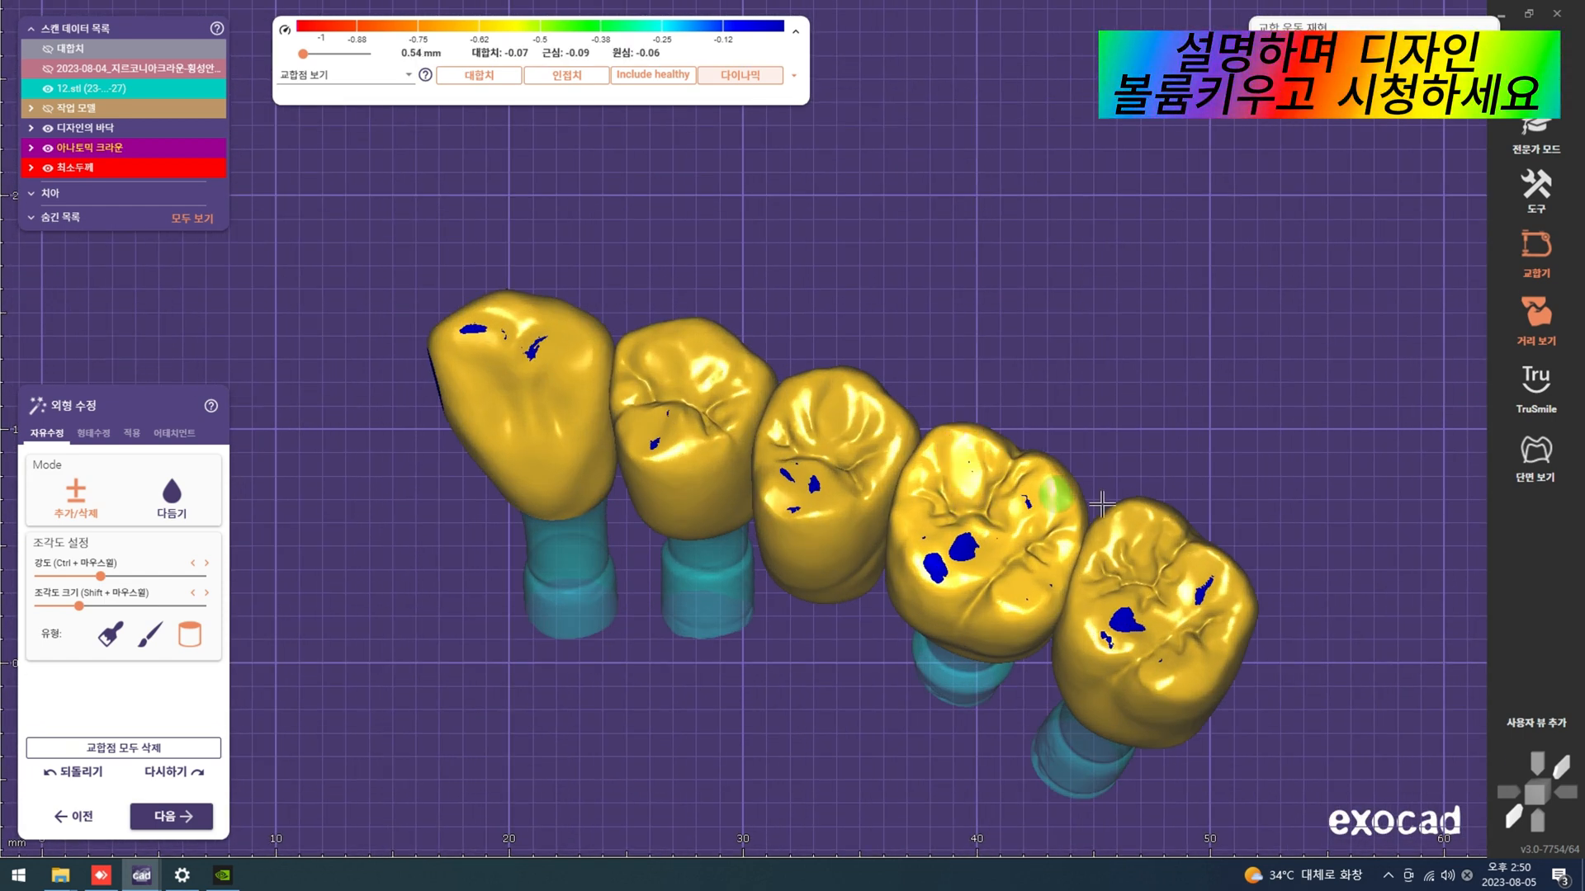
pyautogui.scroll(-2, 1101, 504)
pyautogui.moveTo(1147, 459); pyautogui.dragTo(1165, 523, button='right')
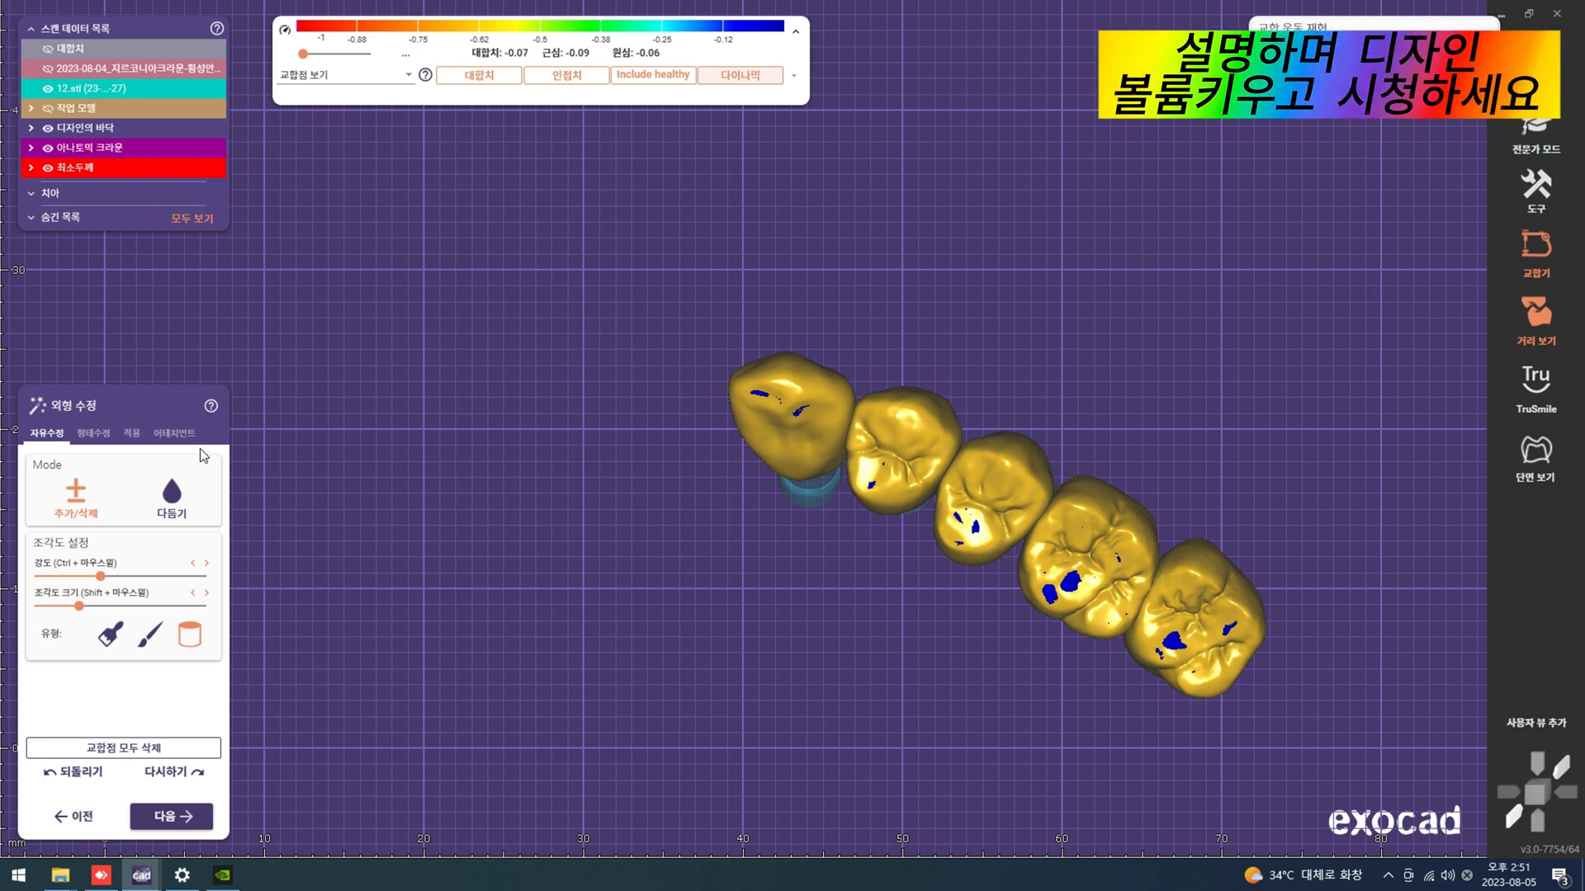
# Step: Cut the crowns' occlusal surfaces again at 0.01 mm with mandibular movement considered
pyautogui.click(134, 435)
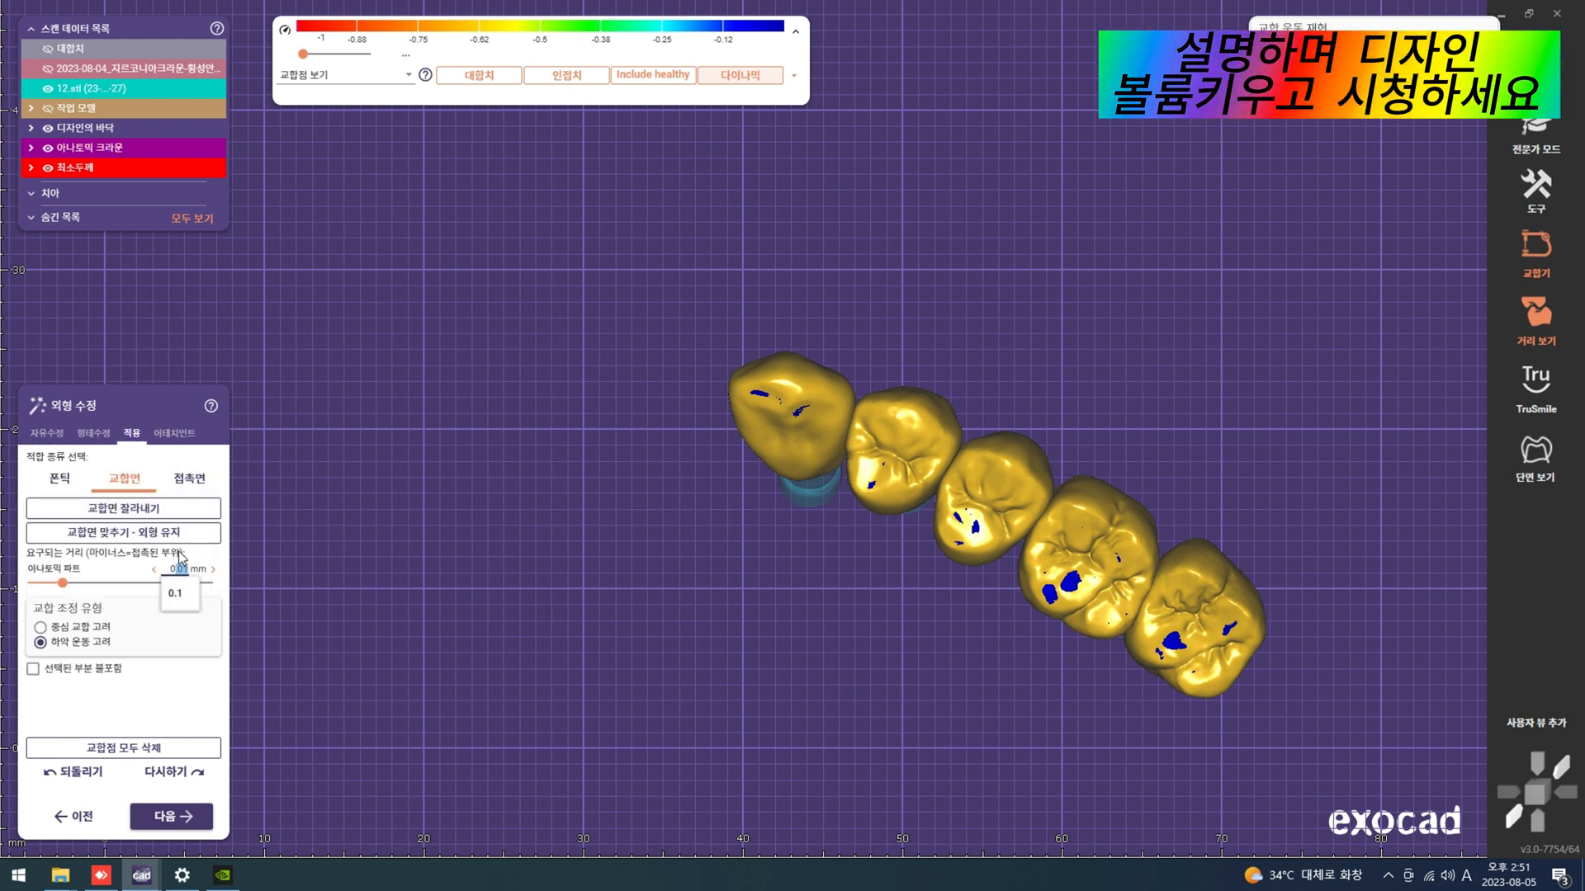
pyautogui.click(153, 505)
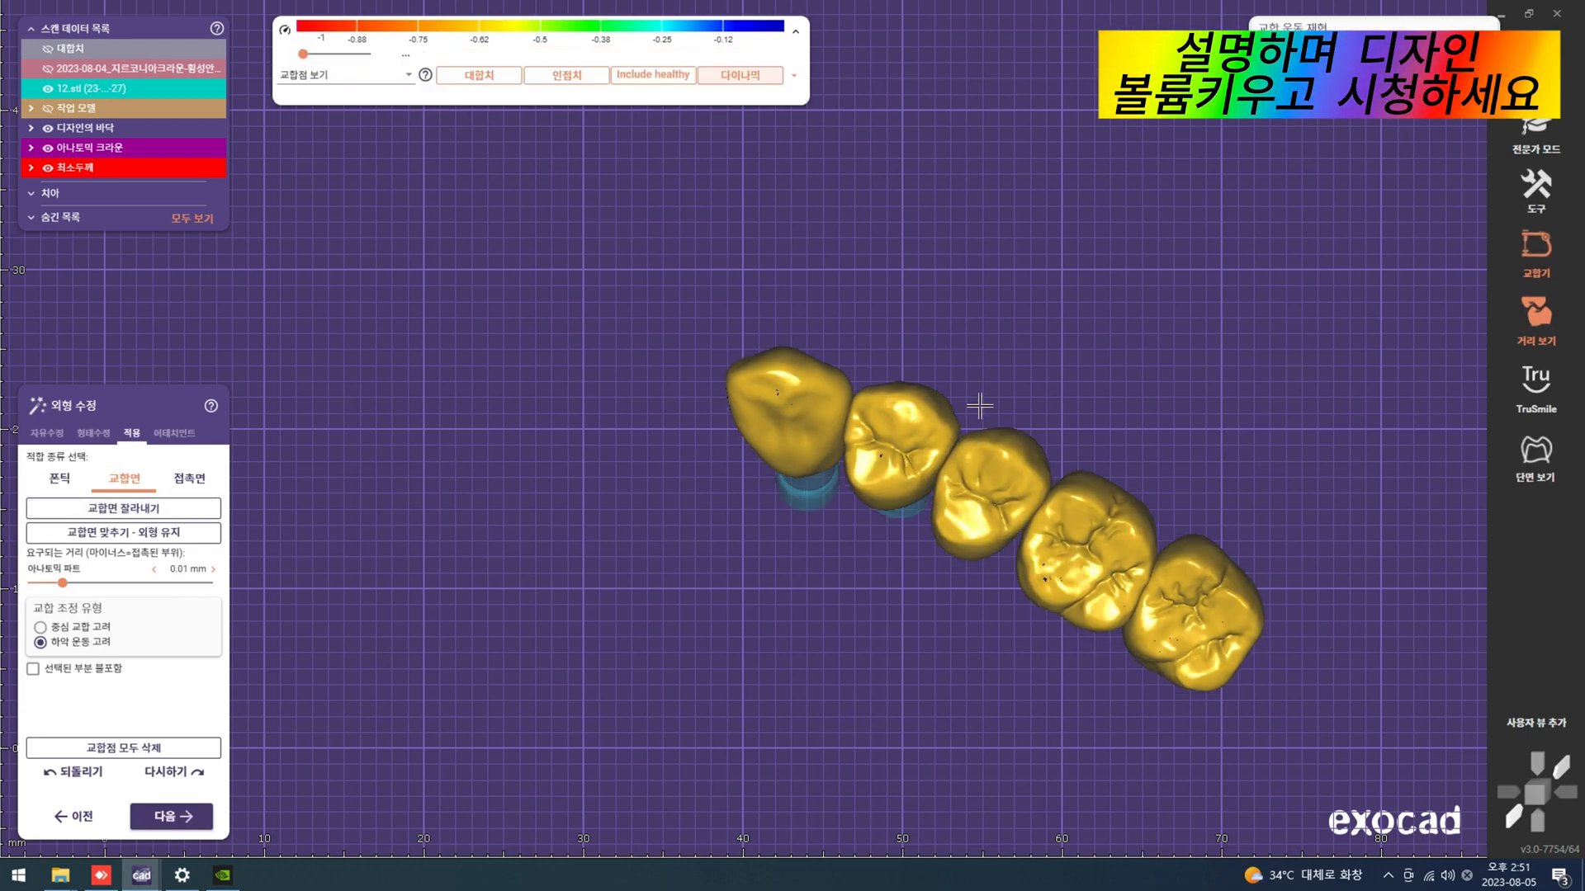
pyautogui.scroll(-2, 1070, 331)
# Step: Show the jaw models and examine the trimmed crowns from the buccal side, with and without the antagonist
pyautogui.hotkey('ctrl', 'a')
pyautogui.hotkey('ctrl', 'j')
pyautogui.moveTo(1070, 331); pyautogui.dragTo(1069, 336, button='right')
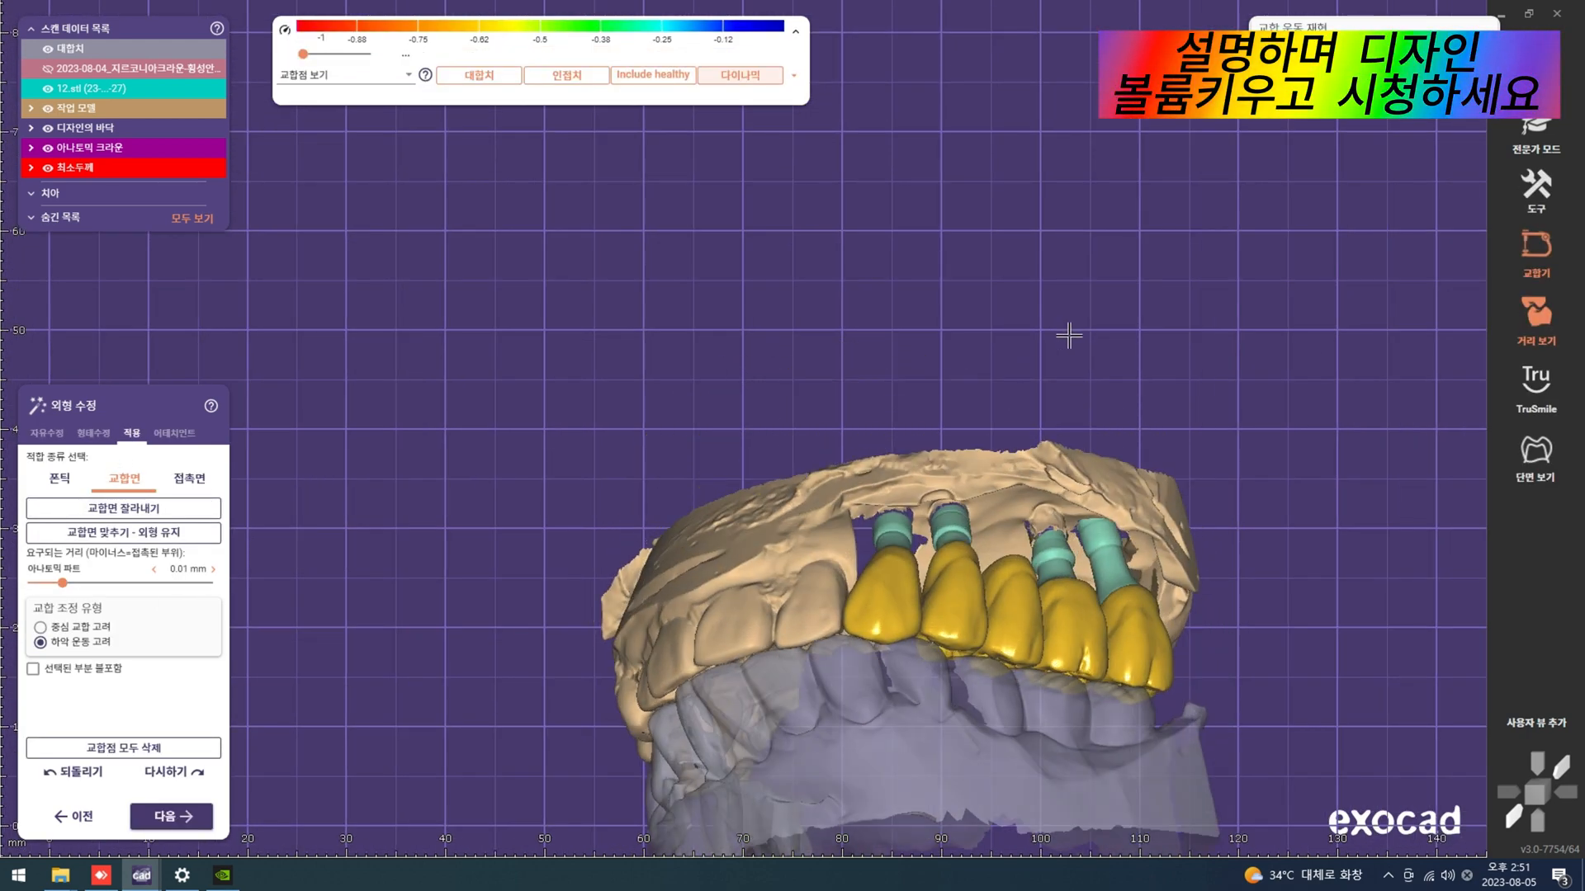
pyautogui.moveTo(1069, 336); pyautogui.dragTo(1011, 99, button='middle')
pyautogui.scroll(3, 868, 460)
pyautogui.scroll(-3, 868, 460)
pyautogui.hotkey('ctrl', 'a')
pyautogui.moveTo(1011, 402); pyautogui.dragTo(906, 387, button='right')
pyautogui.hotkey('ctrl', 'j')
pyautogui.hotkey('ctrl', 'j')
pyautogui.moveTo(824, 320); pyautogui.dragTo(423, 194, button='middle')
pyautogui.scroll(4, 371, 452)
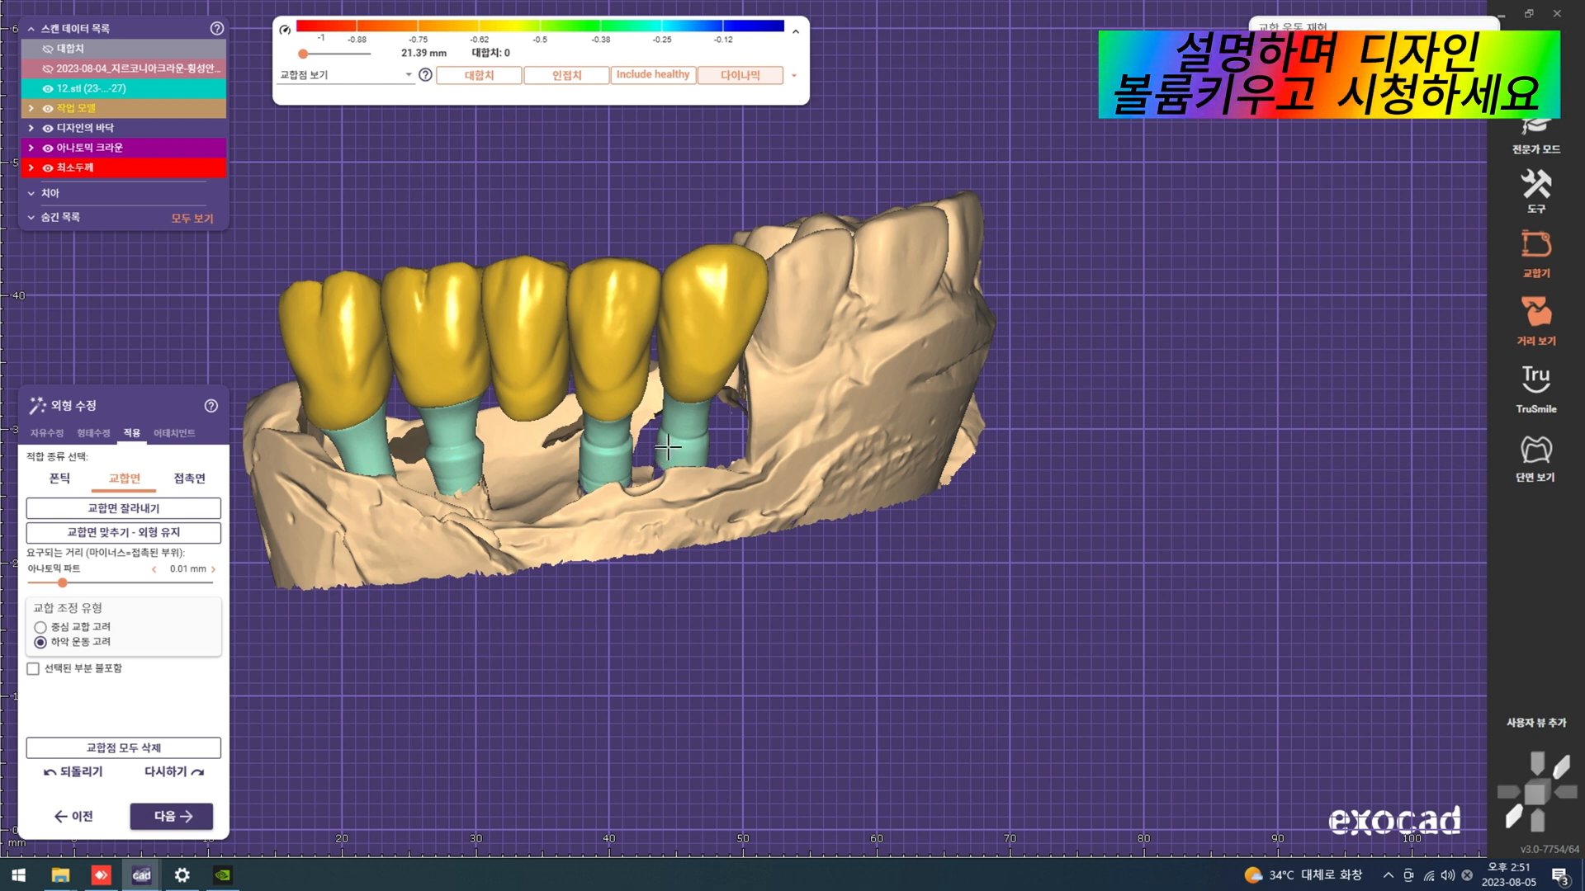
pyautogui.moveTo(668, 447); pyautogui.dragTo(507, 420, button='right')
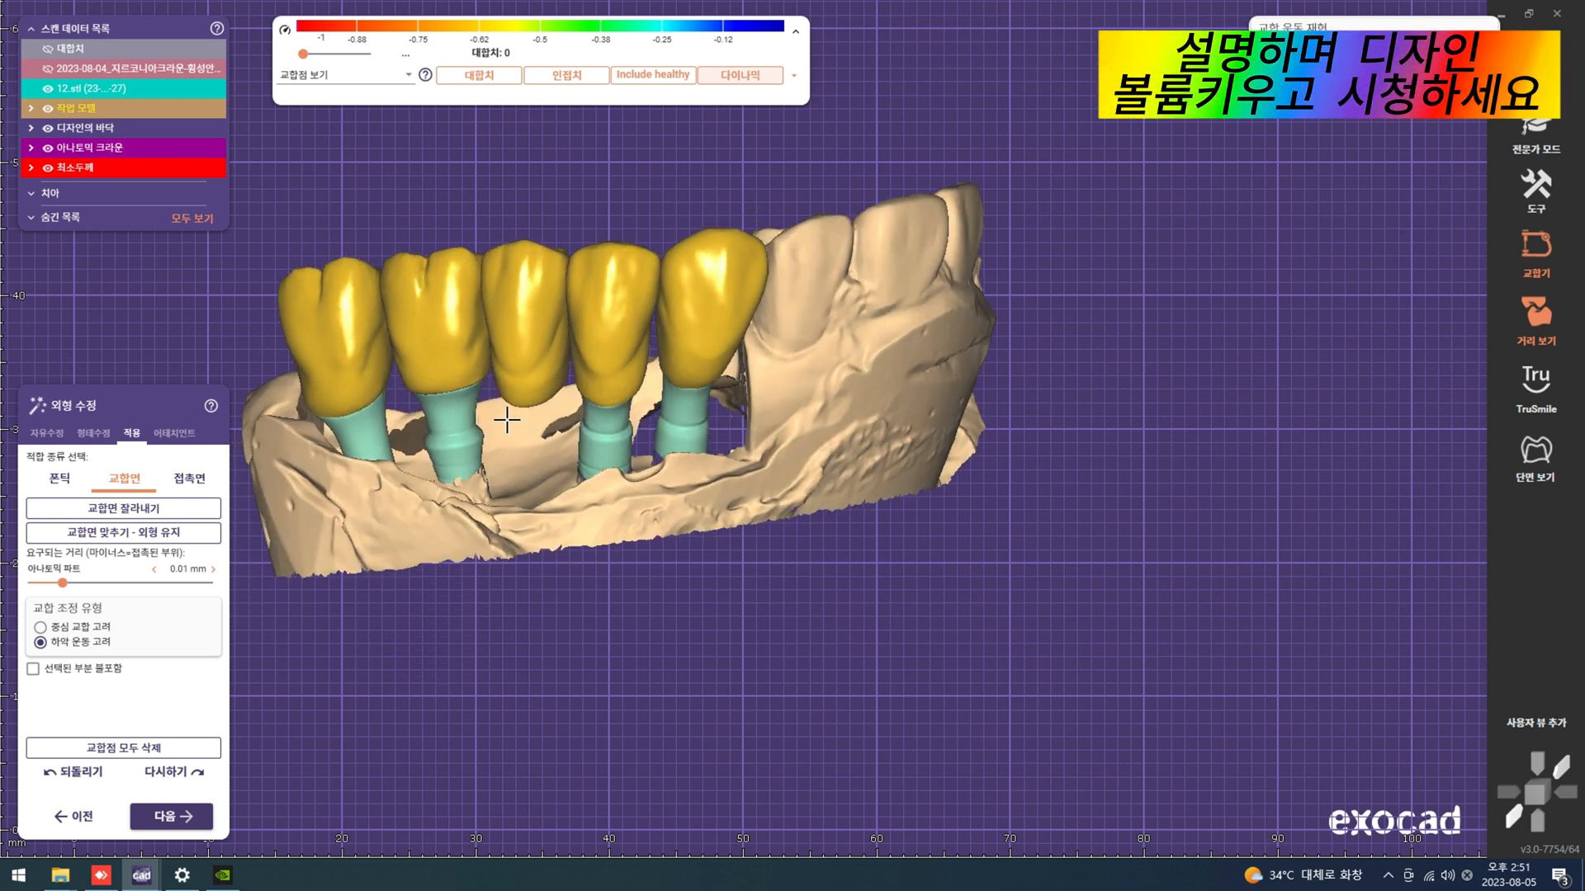
# Step: Hide the anatomic crowns, minimum thickness, design bottoms and working model, and show only the 12.stl abutment scan
pyautogui.press('f')
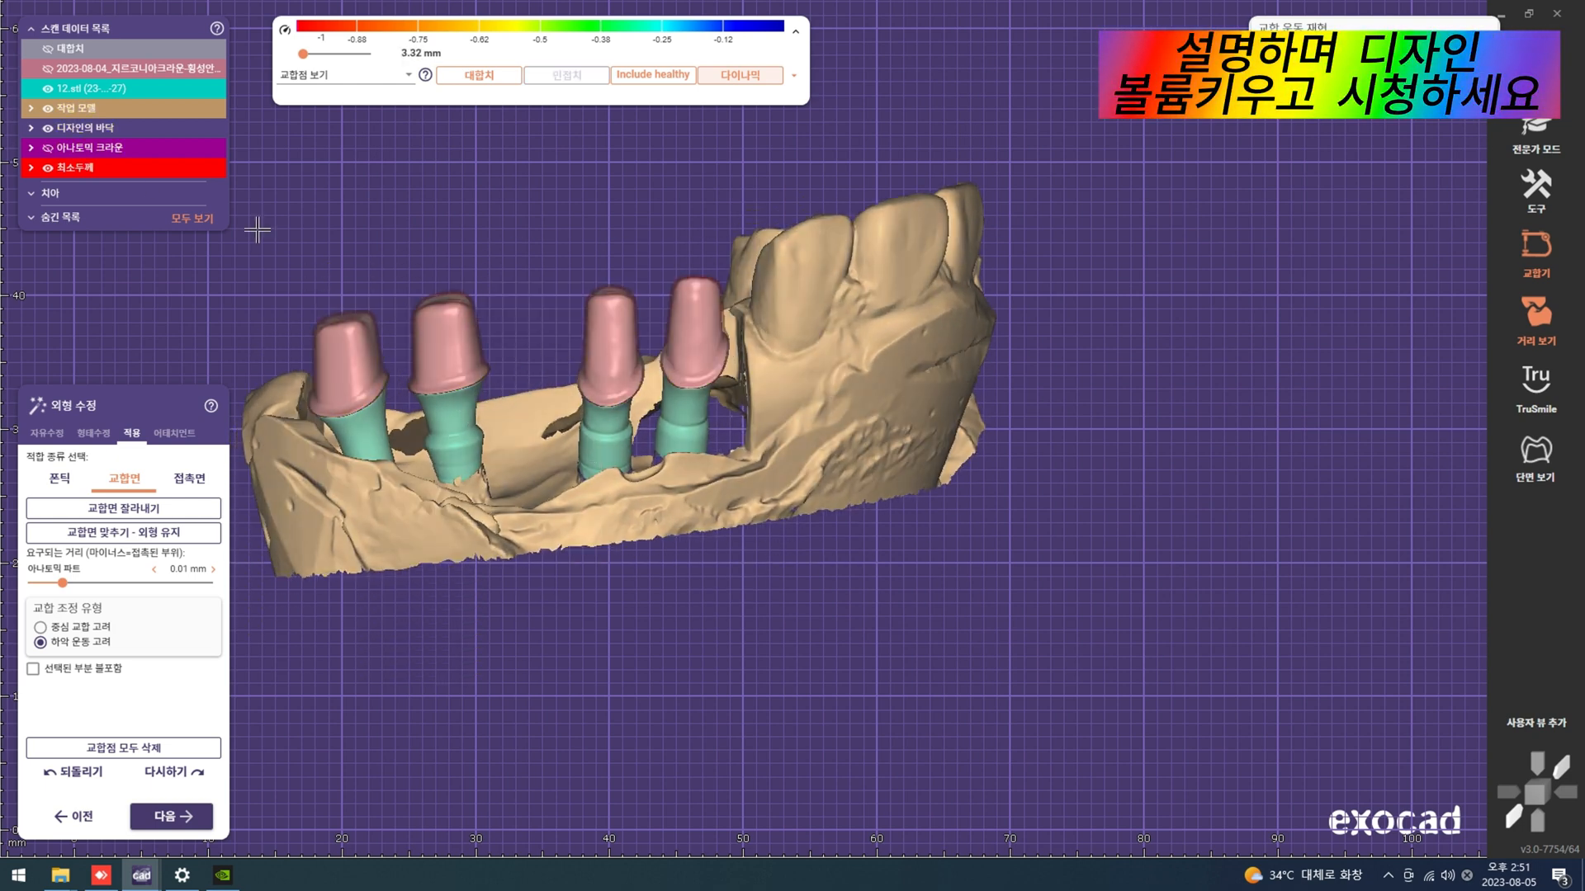
pyautogui.click(47, 88)
pyautogui.click(49, 167)
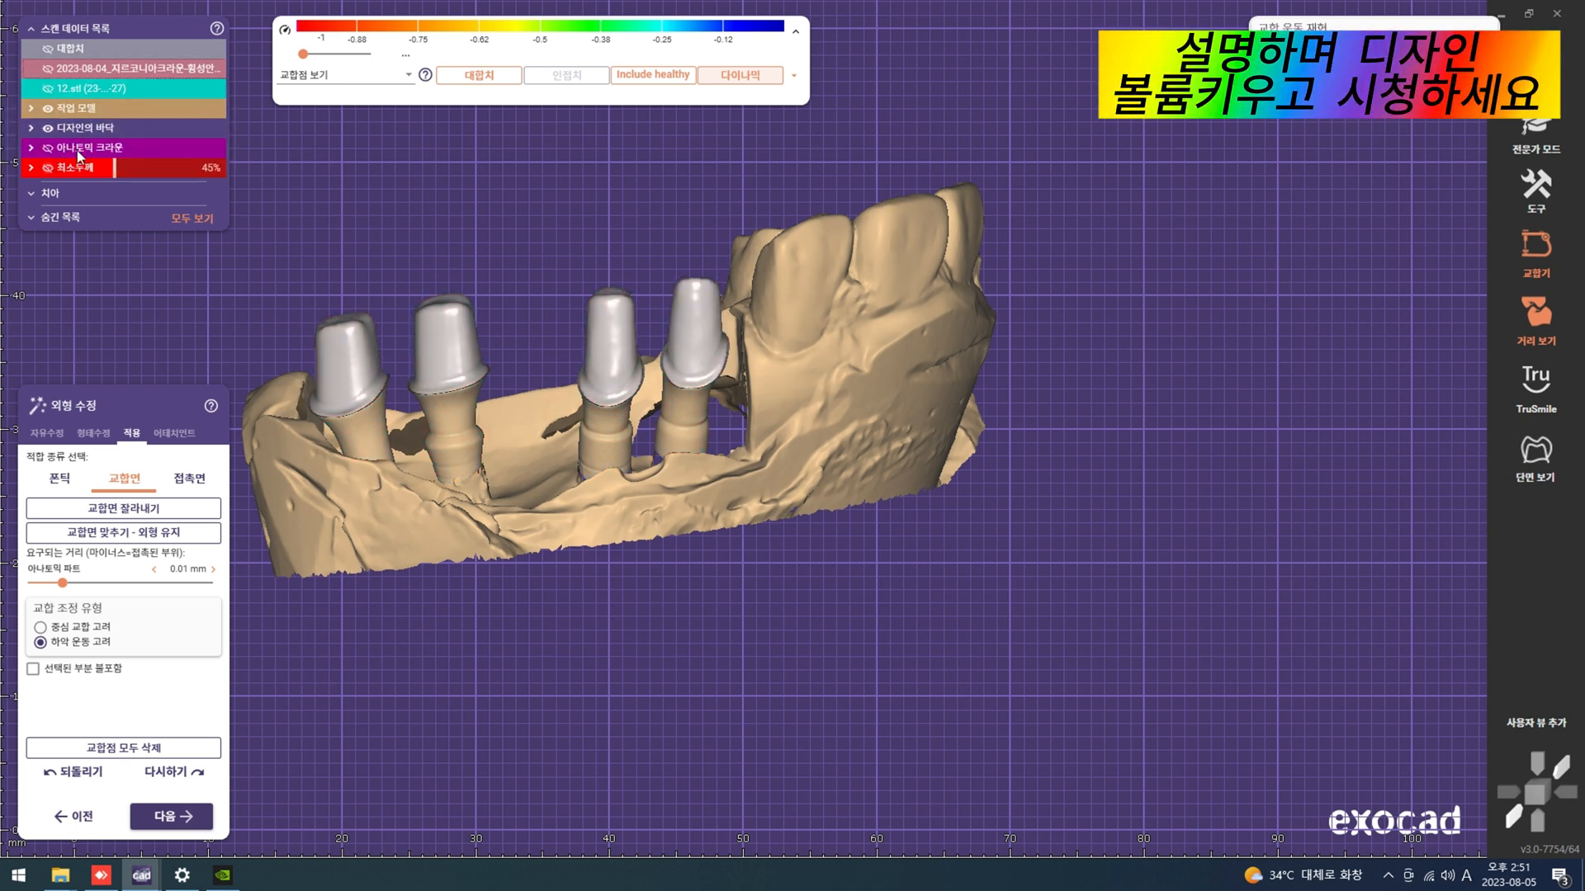
pyautogui.click(50, 128)
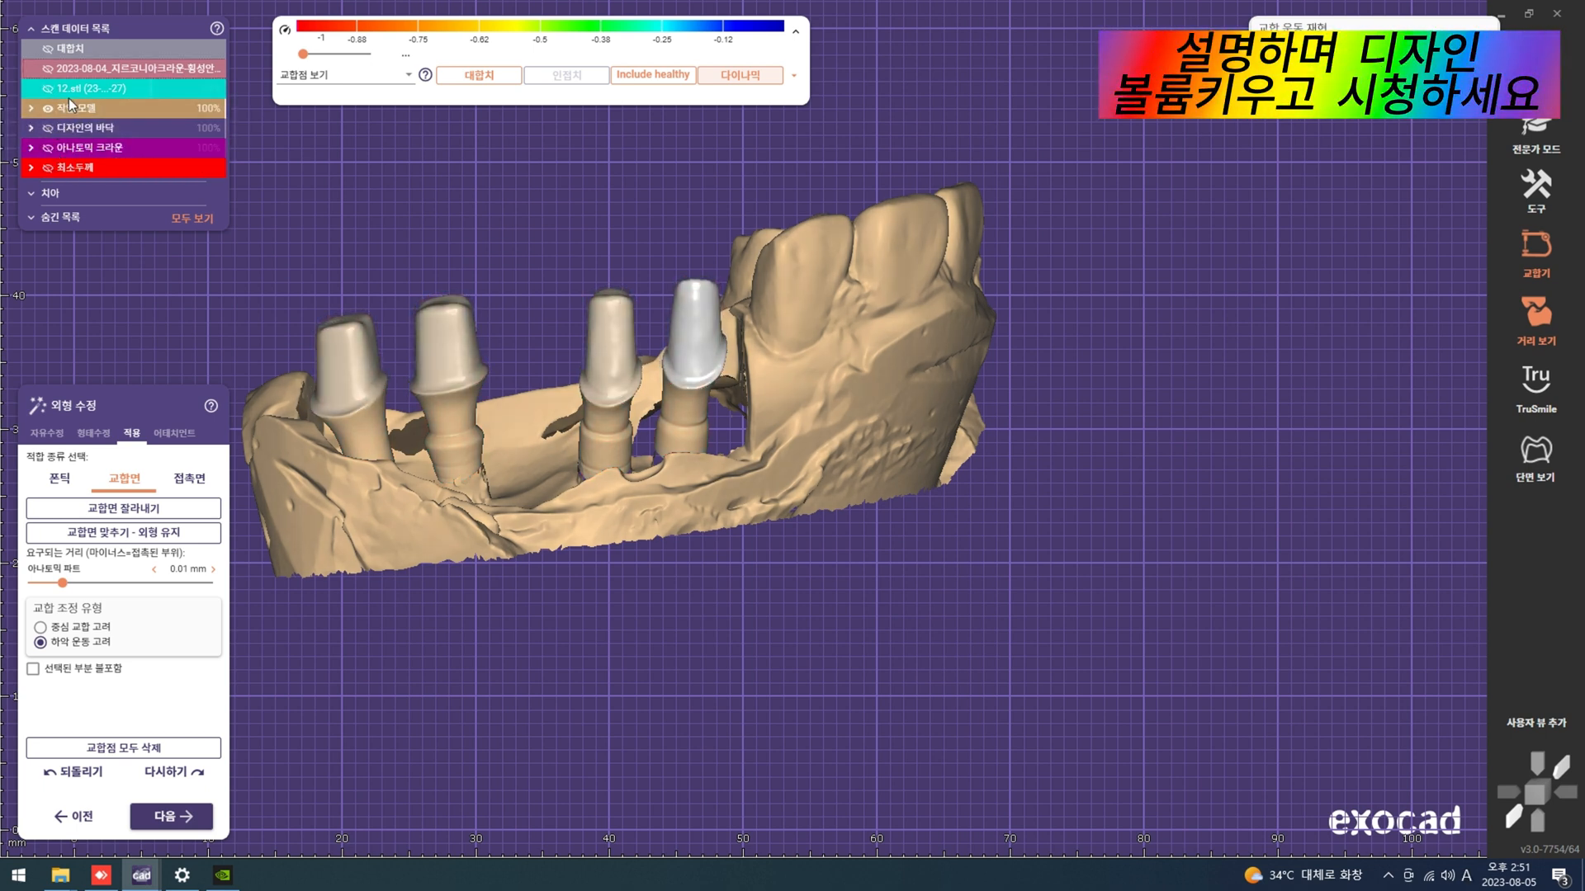
pyautogui.click(50, 108)
pyautogui.click(49, 88)
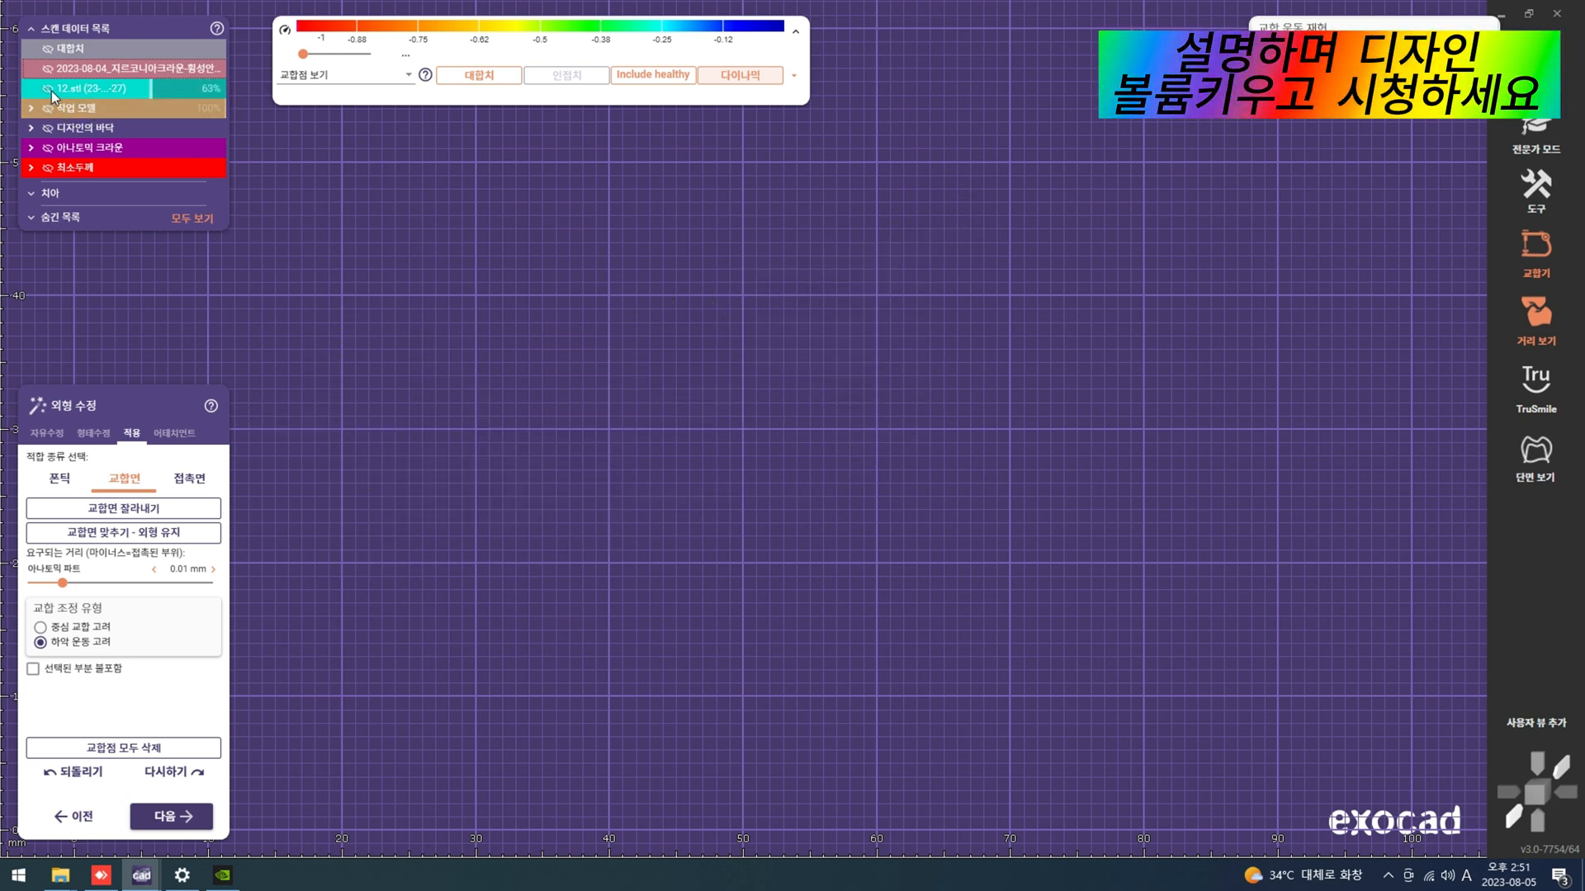
# Step: Examine the shape and screw channels of the four isolated abutments from the side and from the occlusal direction
pyautogui.scroll(3, 112, 91)
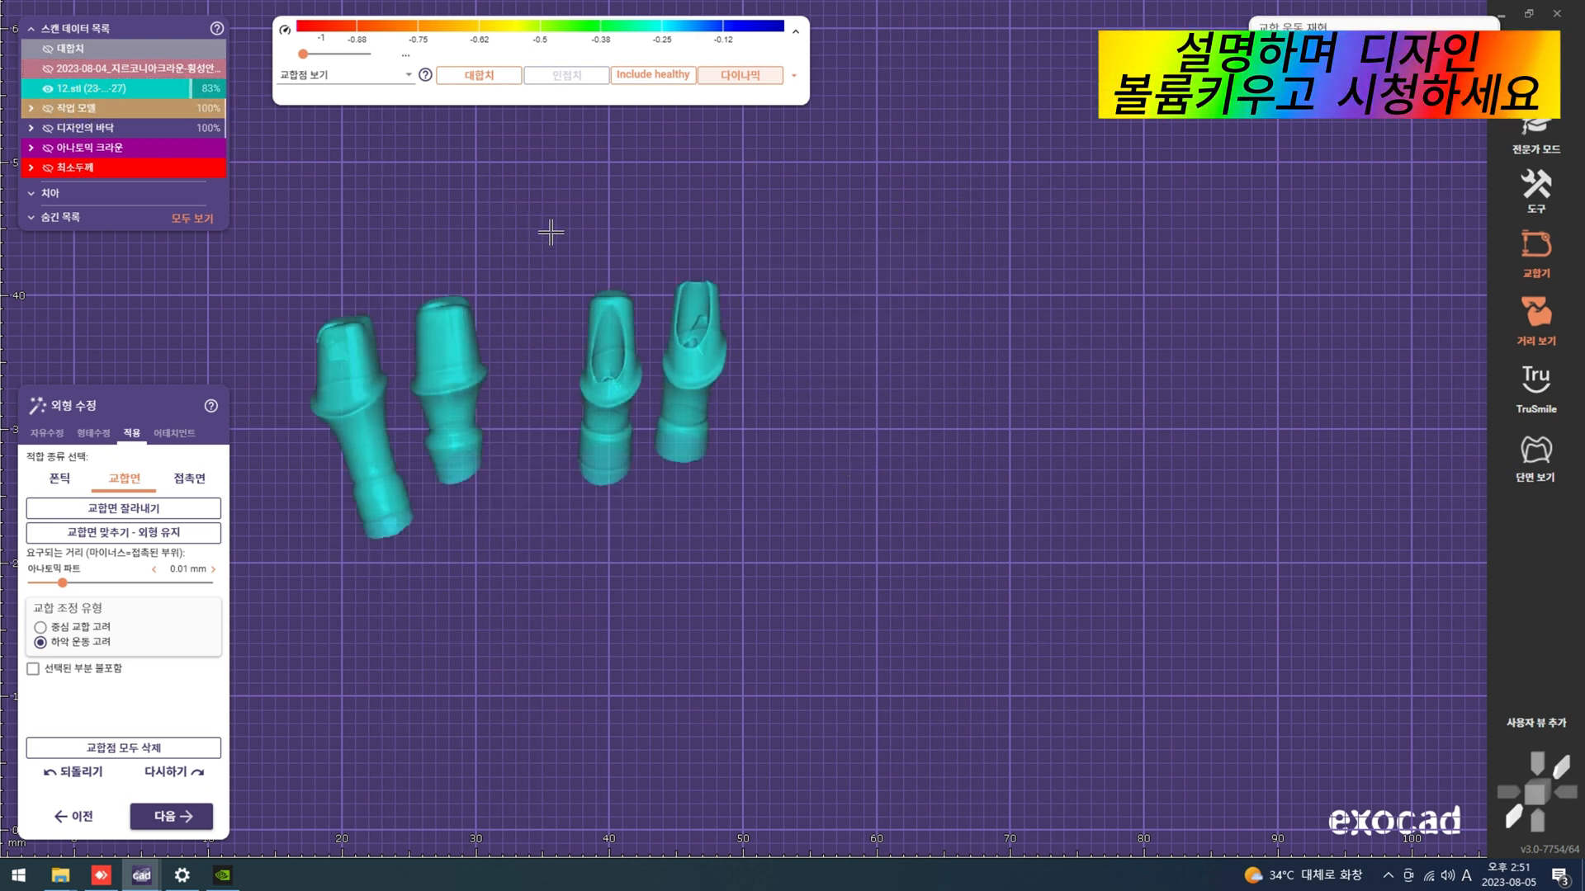
pyautogui.scroll(-3, 551, 231)
pyautogui.moveTo(550, 232); pyautogui.dragTo(591, 245, button='right')
pyautogui.scroll(3, 649, 508)
pyautogui.moveTo(703, 472); pyautogui.dragTo(712, 422, button='right')
pyautogui.moveTo(712, 423); pyautogui.dragTo(795, 558, button='middle')
pyautogui.scroll(3, 744, 438)
pyautogui.scroll(-3, 785, 421)
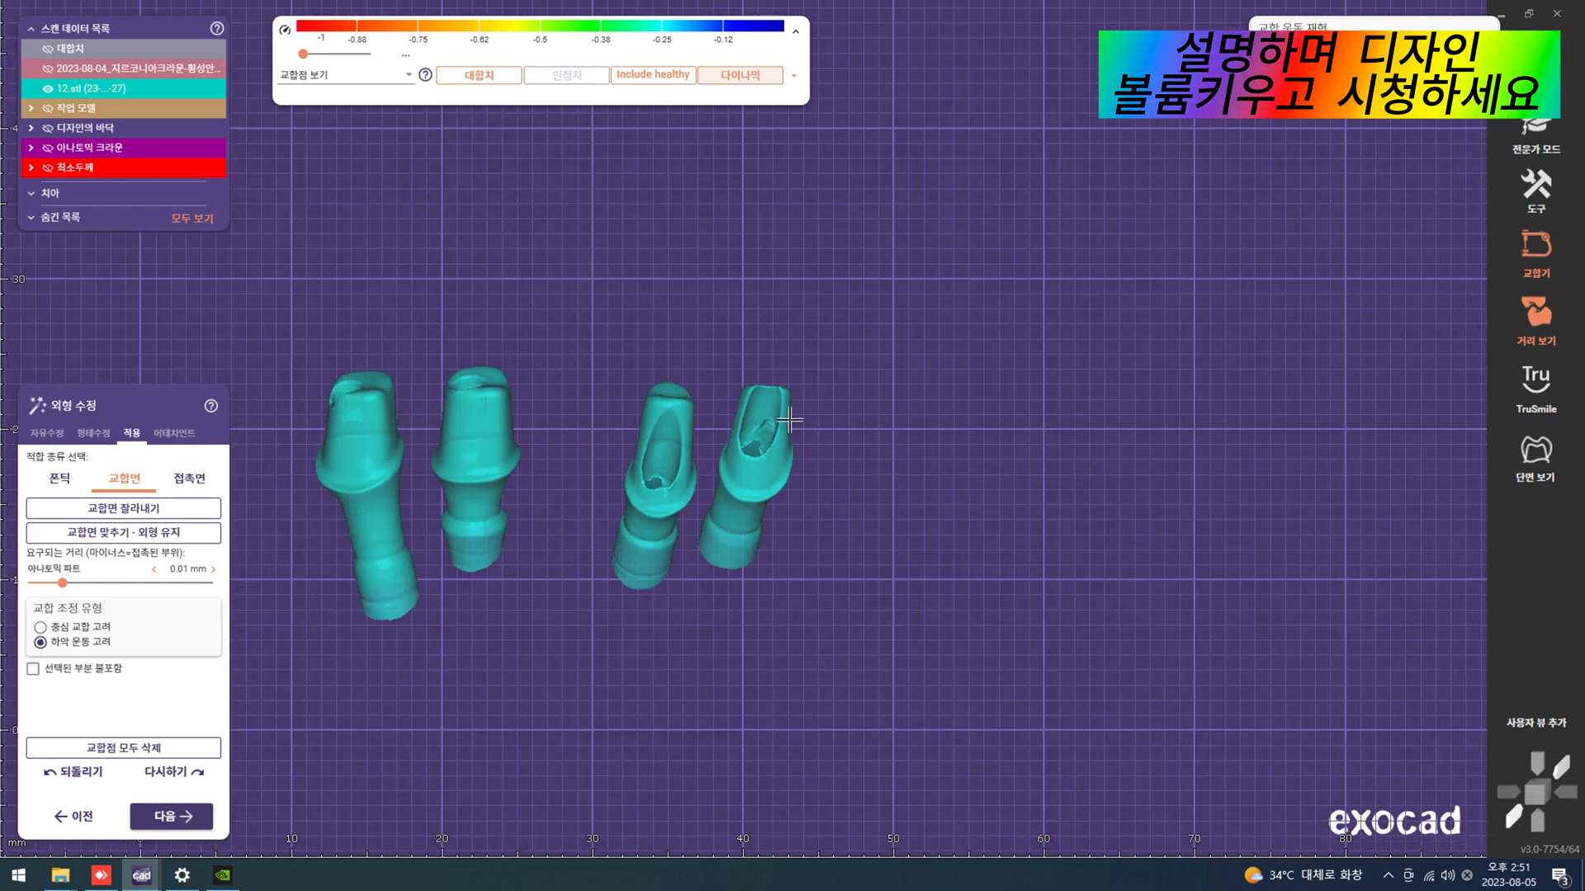
pyautogui.scroll(-3, 701, 446)
pyautogui.moveTo(723, 426); pyautogui.dragTo(697, 474, button='right')
pyautogui.scroll(2, 608, 555)
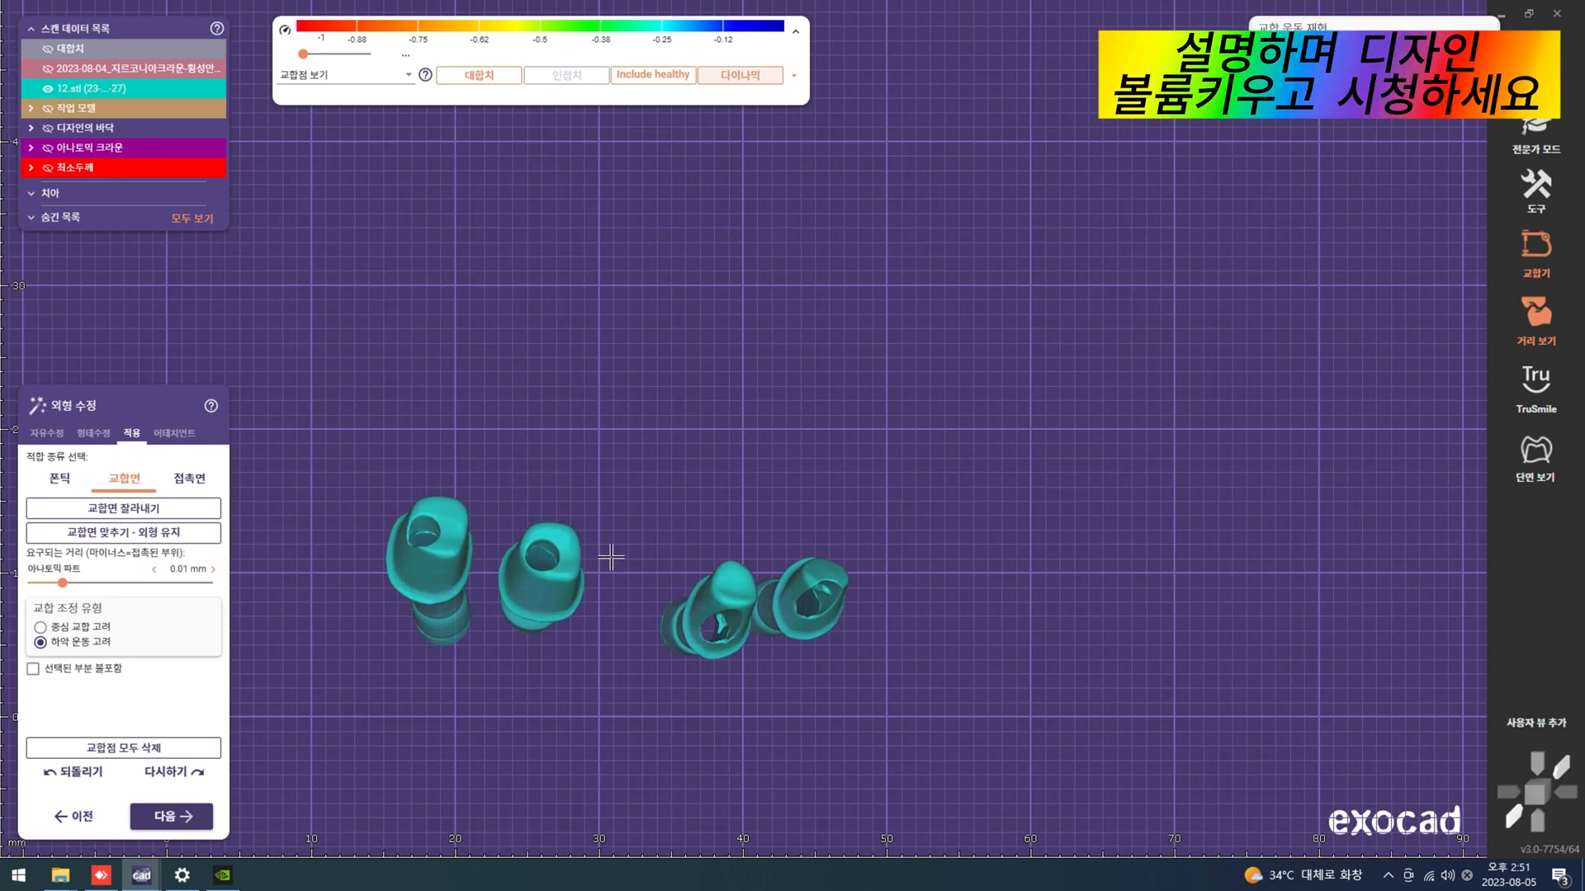
# Step: Compare the four abutments with and without the anatomic crowns over them, viewed from the occlusal and buccal sides
pyautogui.moveTo(566, 514)
pyautogui.mouseDown(button='right')
pyautogui.moveTo(453, 349)
pyautogui.moveTo(562, 487)
pyautogui.mouseUp(button='right')
pyautogui.scroll(-2, 453, 349)
pyautogui.press('a')
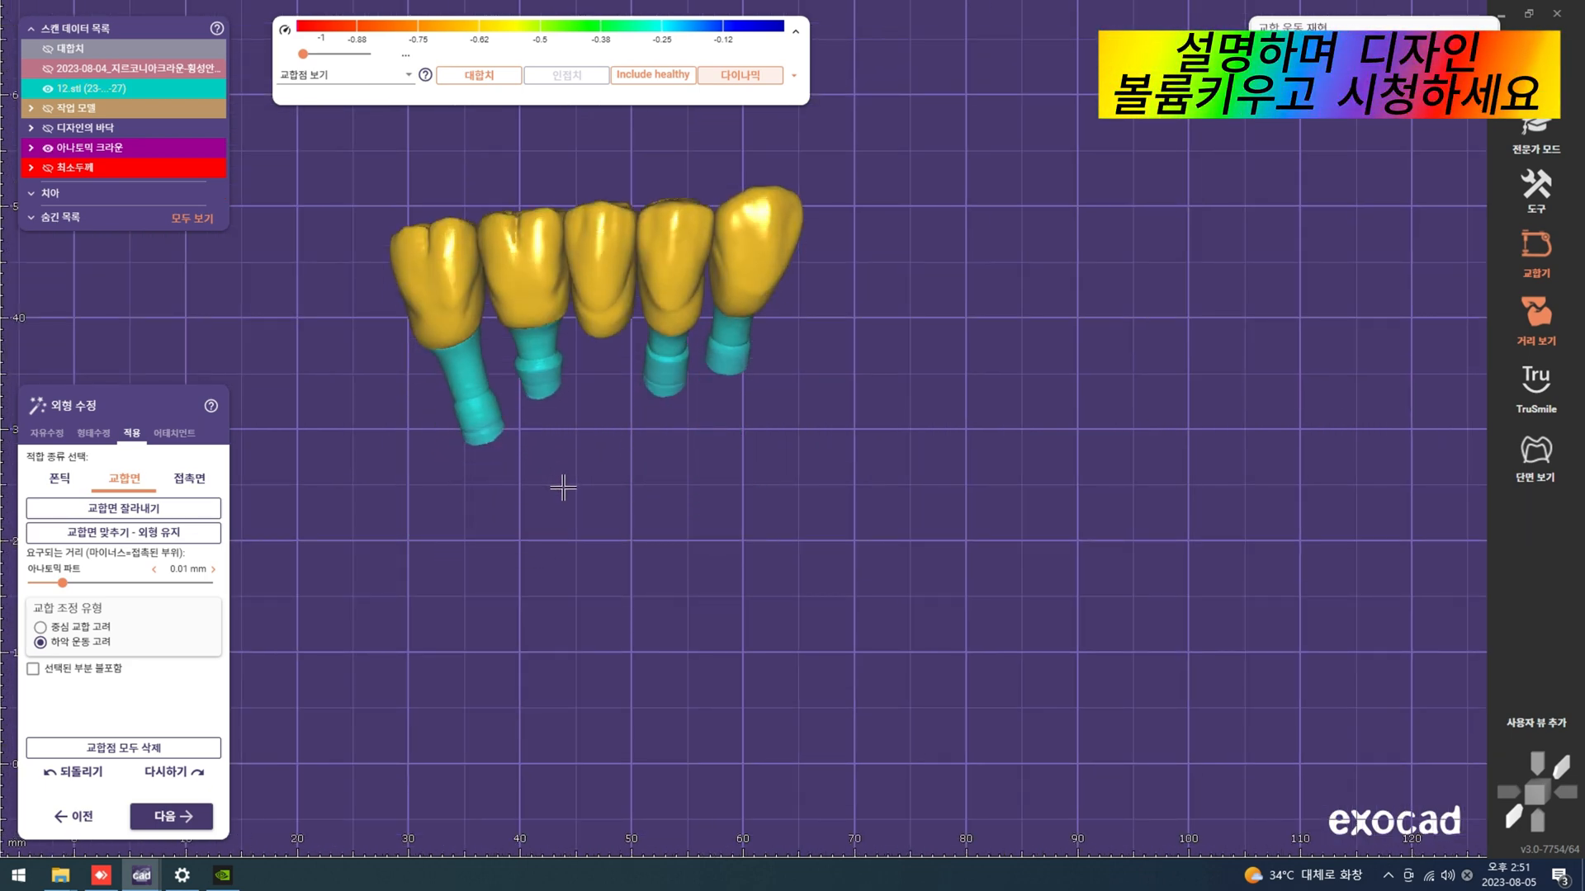
pyautogui.press('a')
pyautogui.moveTo(616, 463); pyautogui.dragTo(686, 742, button='middle')
pyautogui.moveTo(686, 743); pyautogui.dragTo(696, 609, button='right')
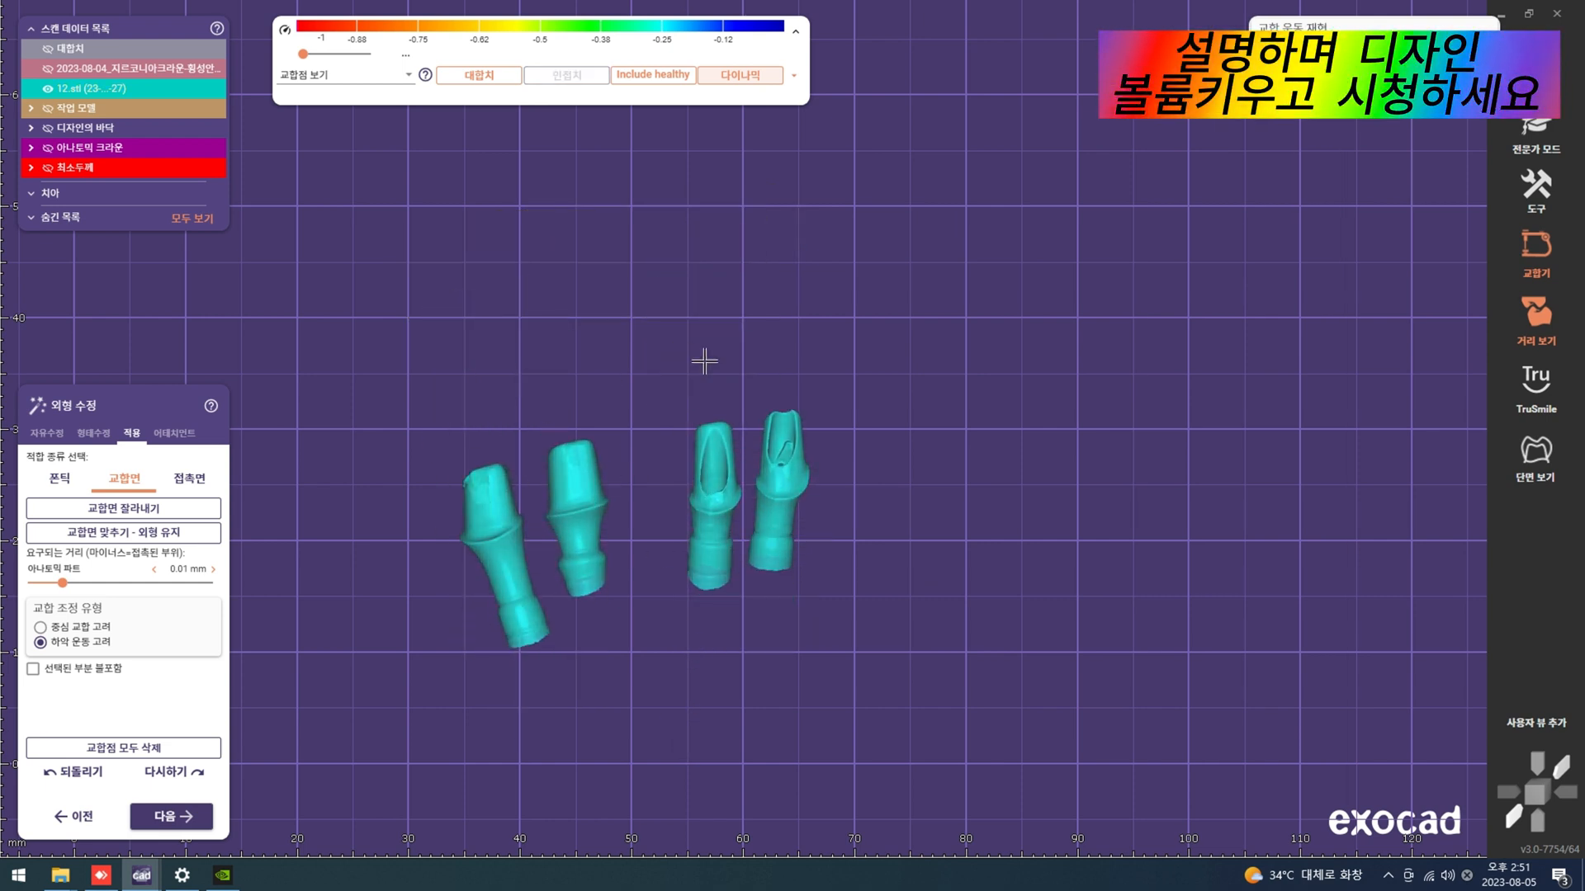
pyautogui.scroll(-2, 736, 556)
pyautogui.press('a')
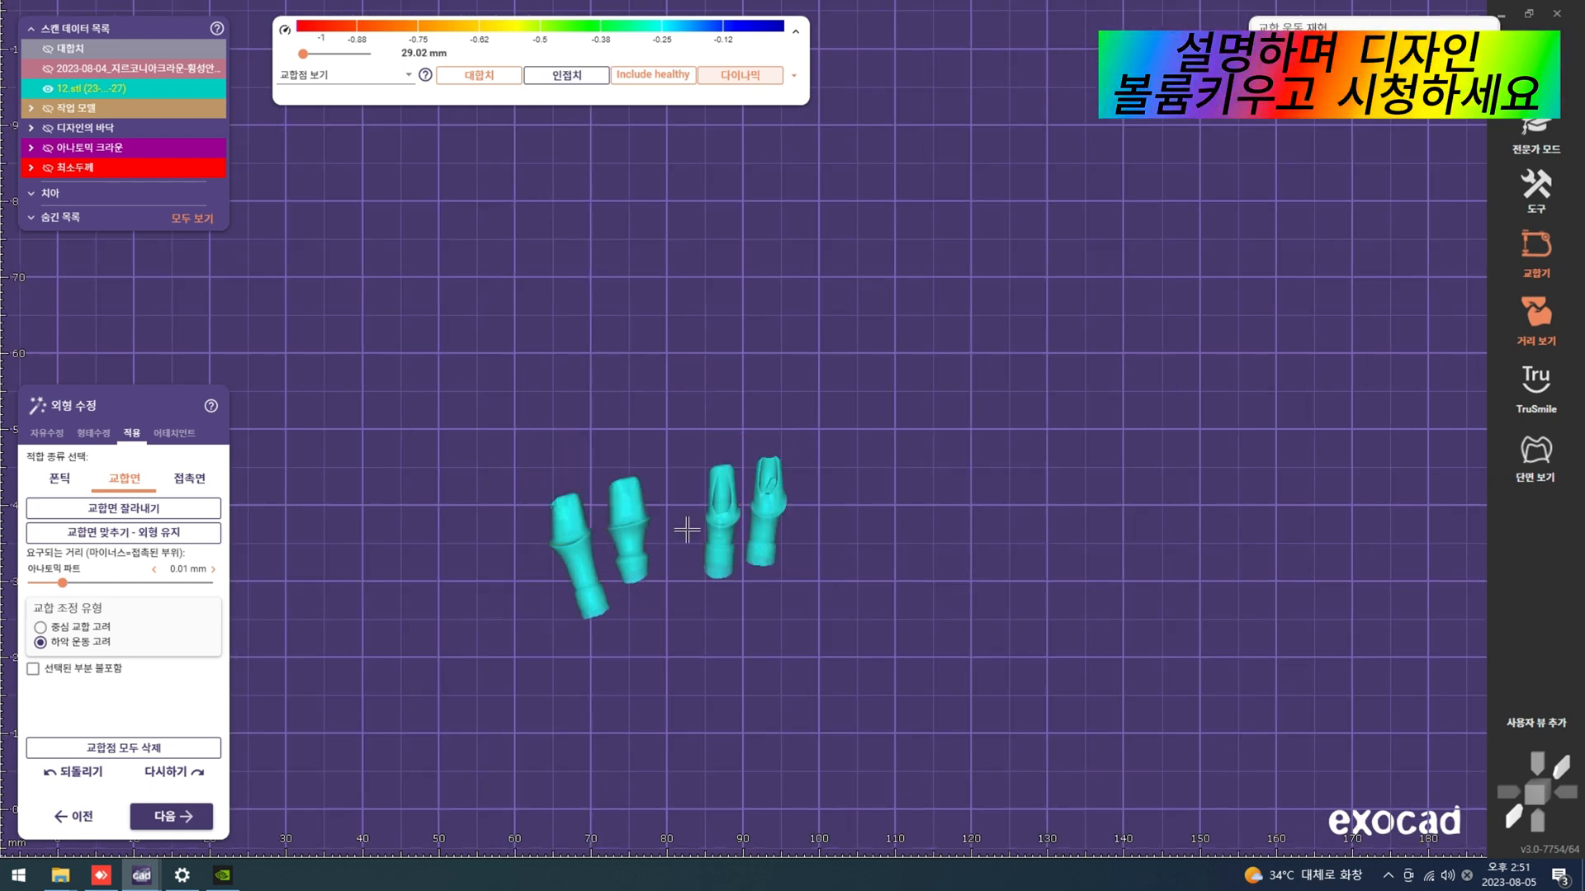
# Step: Show the working model and antagonist in turn with the crowns and examine how they relate to the abutments
pyautogui.press('s')
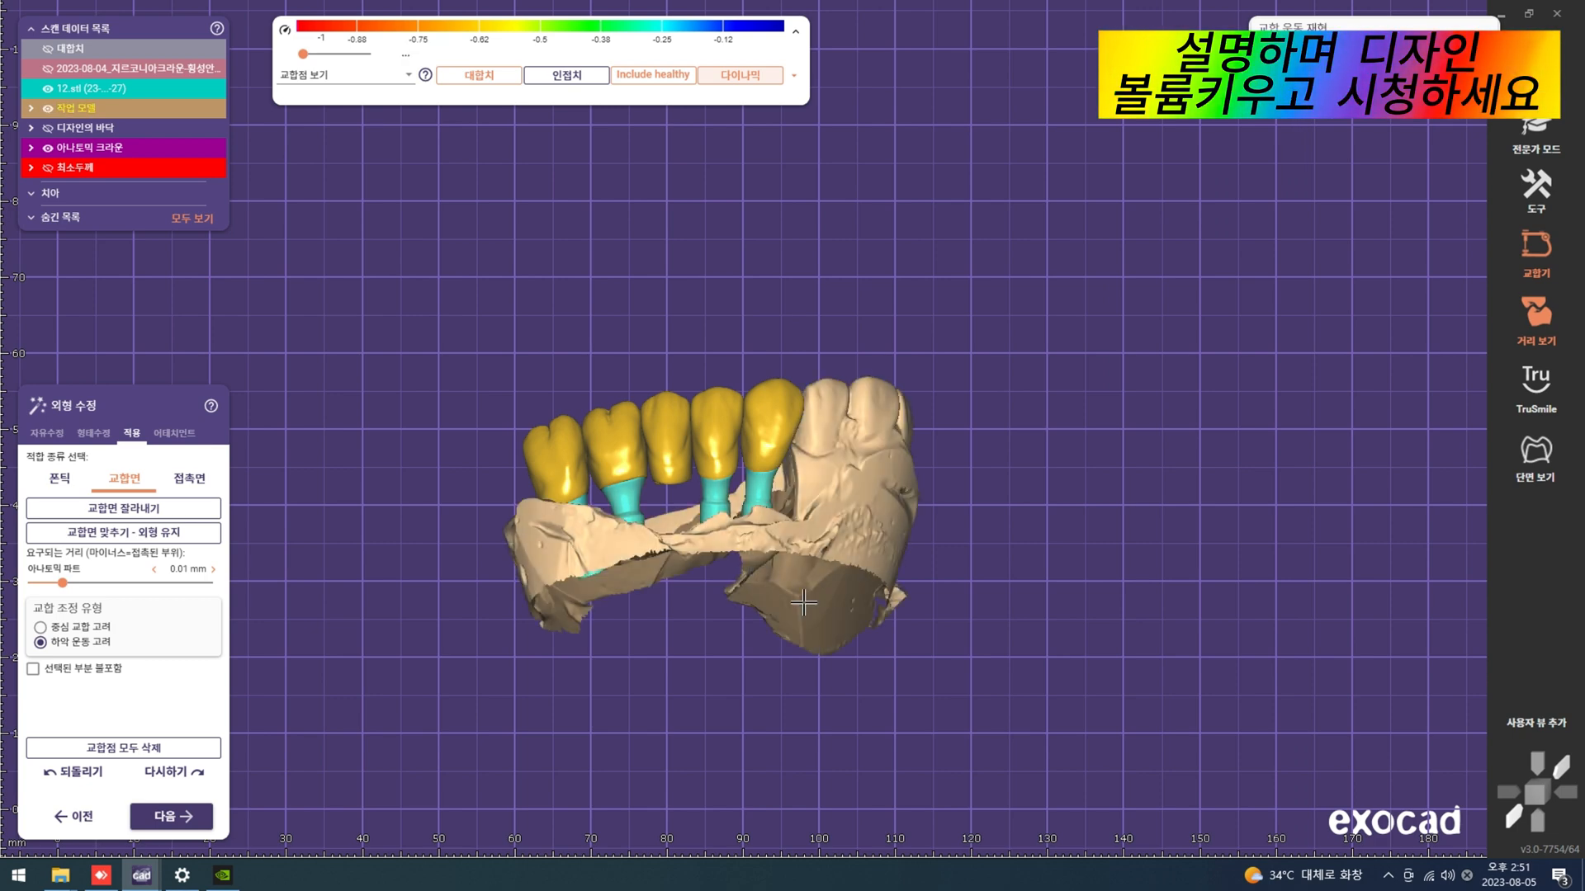
pyautogui.press('d')
pyautogui.moveTo(740, 562); pyautogui.dragTo(780, 557, button='right')
pyautogui.press('s')
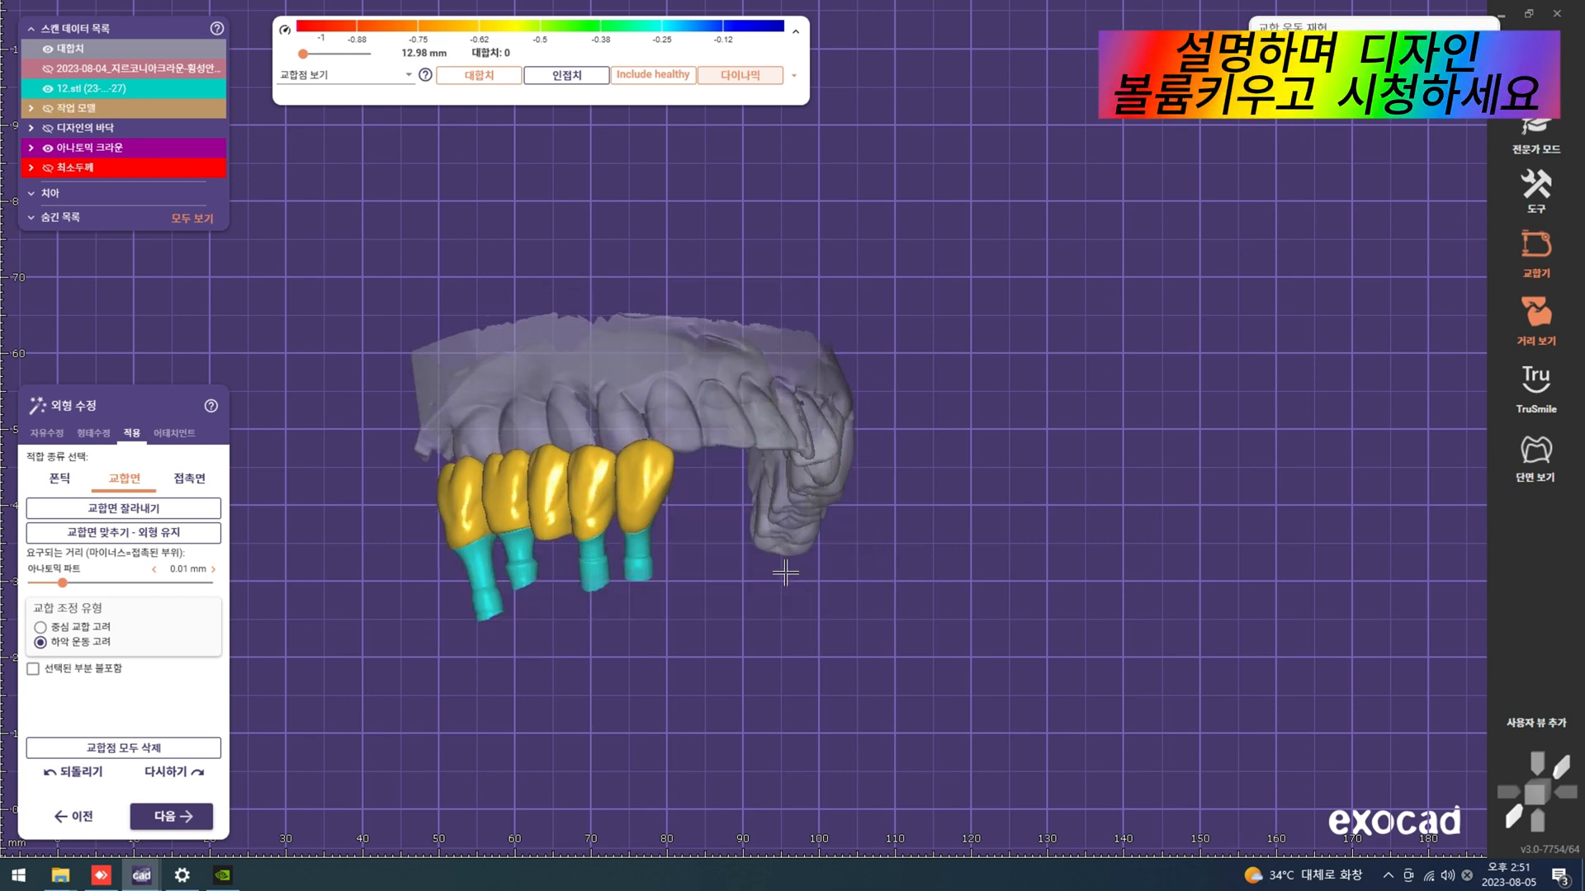
pyautogui.scroll(3, 639, 563)
pyautogui.scroll(-6, 704, 533)
pyautogui.moveTo(706, 519); pyautogui.dragTo(733, 557, button='right')
pyautogui.scroll(2, 709, 578)
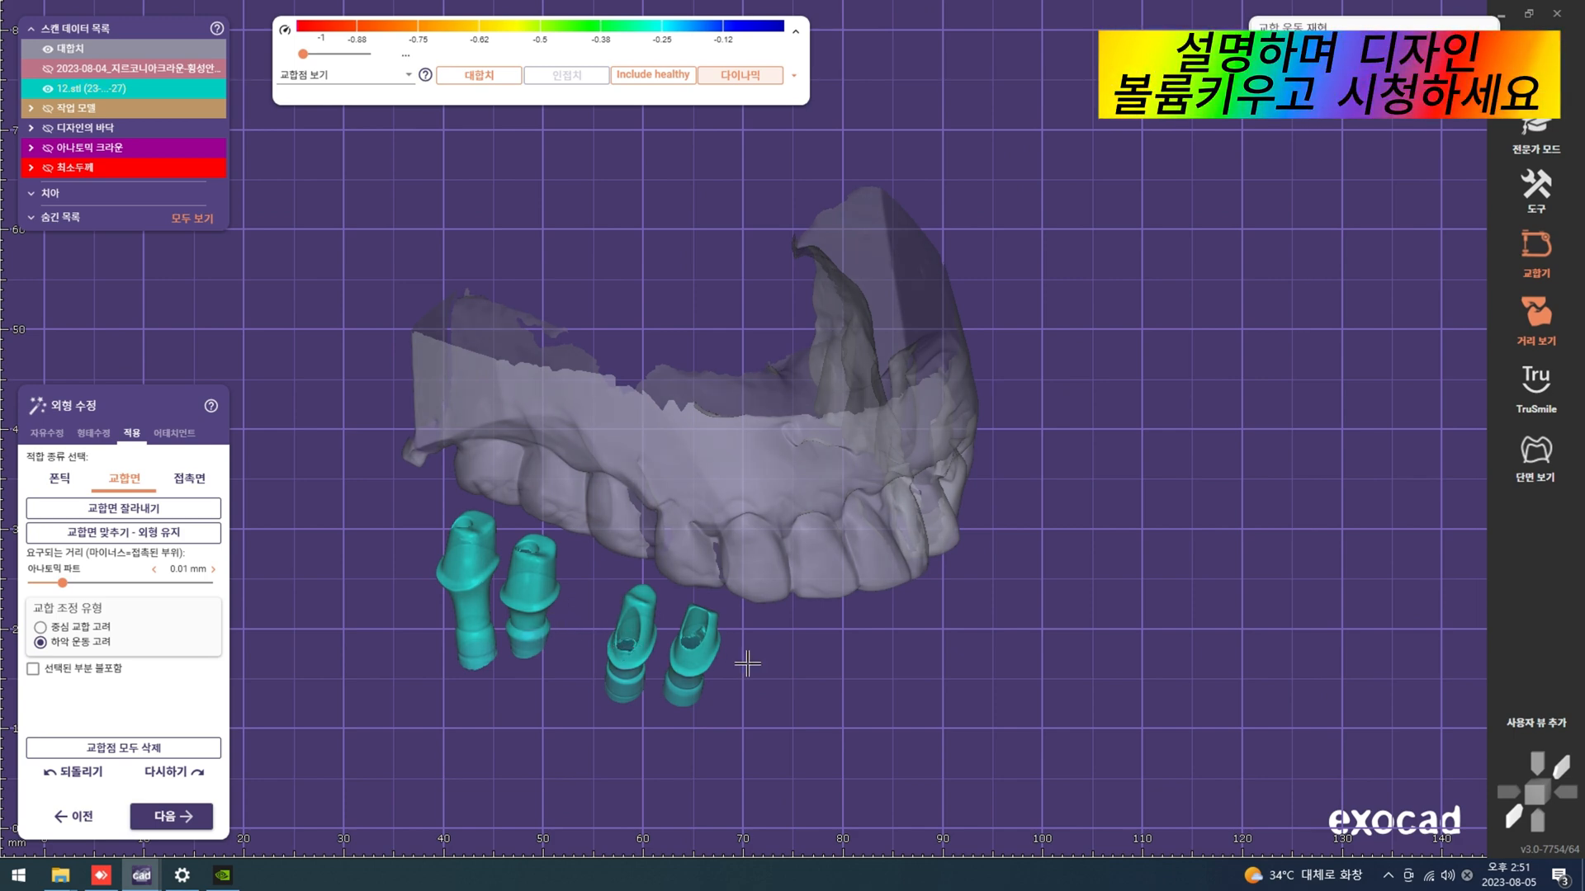
# Step: Display the working model, antagonist, abutments and anatomic crowns together and view the closed bite from the buccal side
pyautogui.press('a')
pyautogui.scroll(-2, 729, 598)
pyautogui.moveTo(730, 596); pyautogui.dragTo(964, 452, button='right')
pyautogui.press('s')
pyautogui.press('d')
pyautogui.press('d')
pyautogui.scroll(2, 766, 578)
pyautogui.scroll(-2, 794, 561)
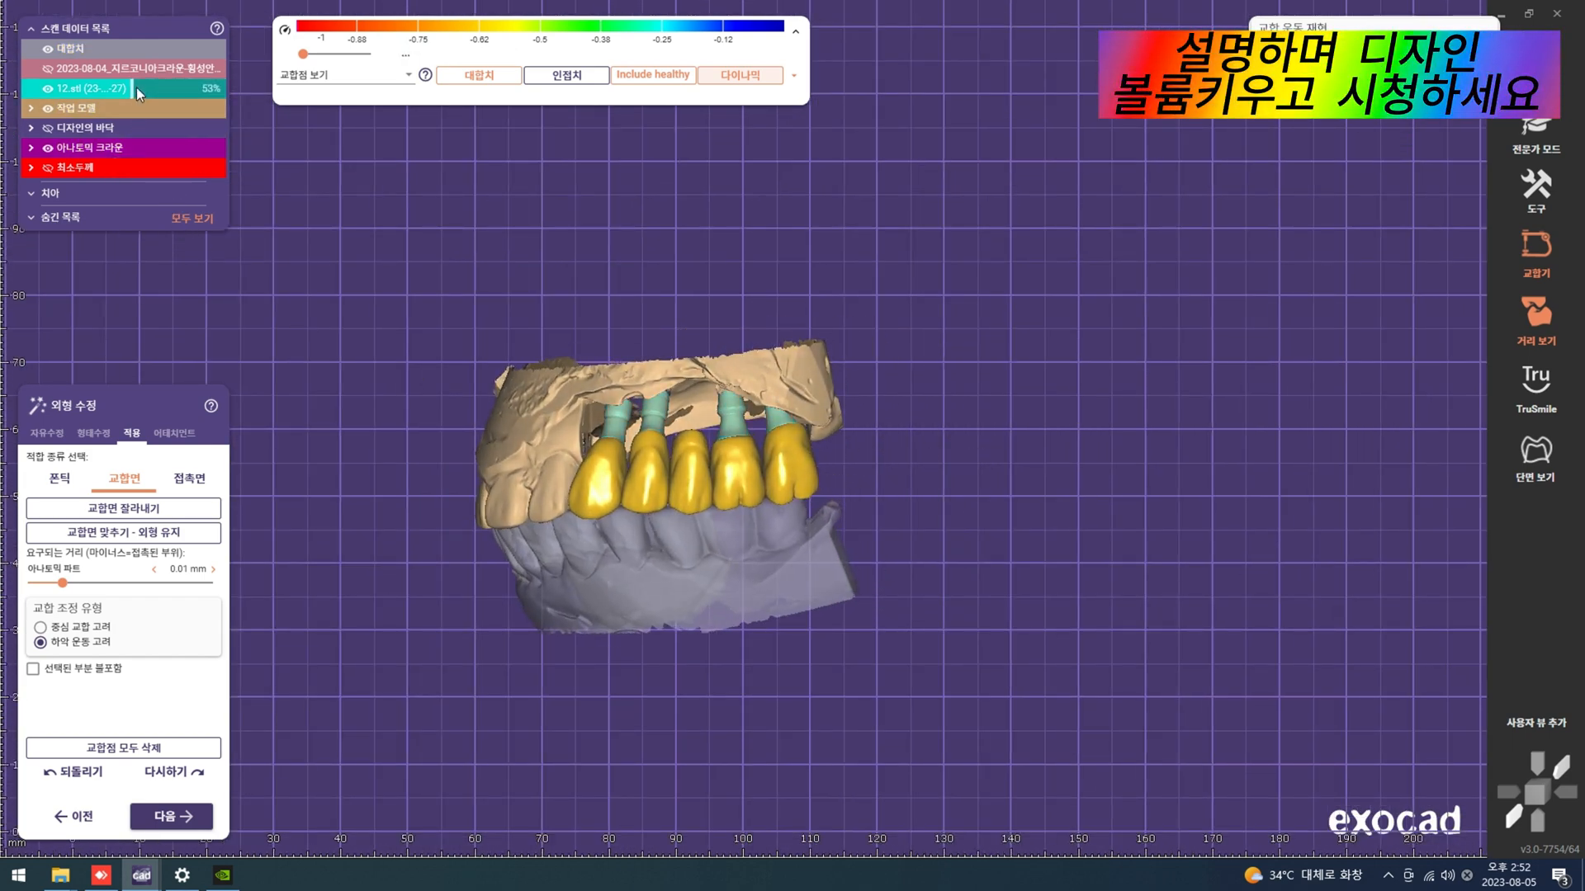
# Step: Fade the anatomic crowns to inspect the abutments inside them, and restore the crowns to 100% opacity
pyautogui.click(125, 148)
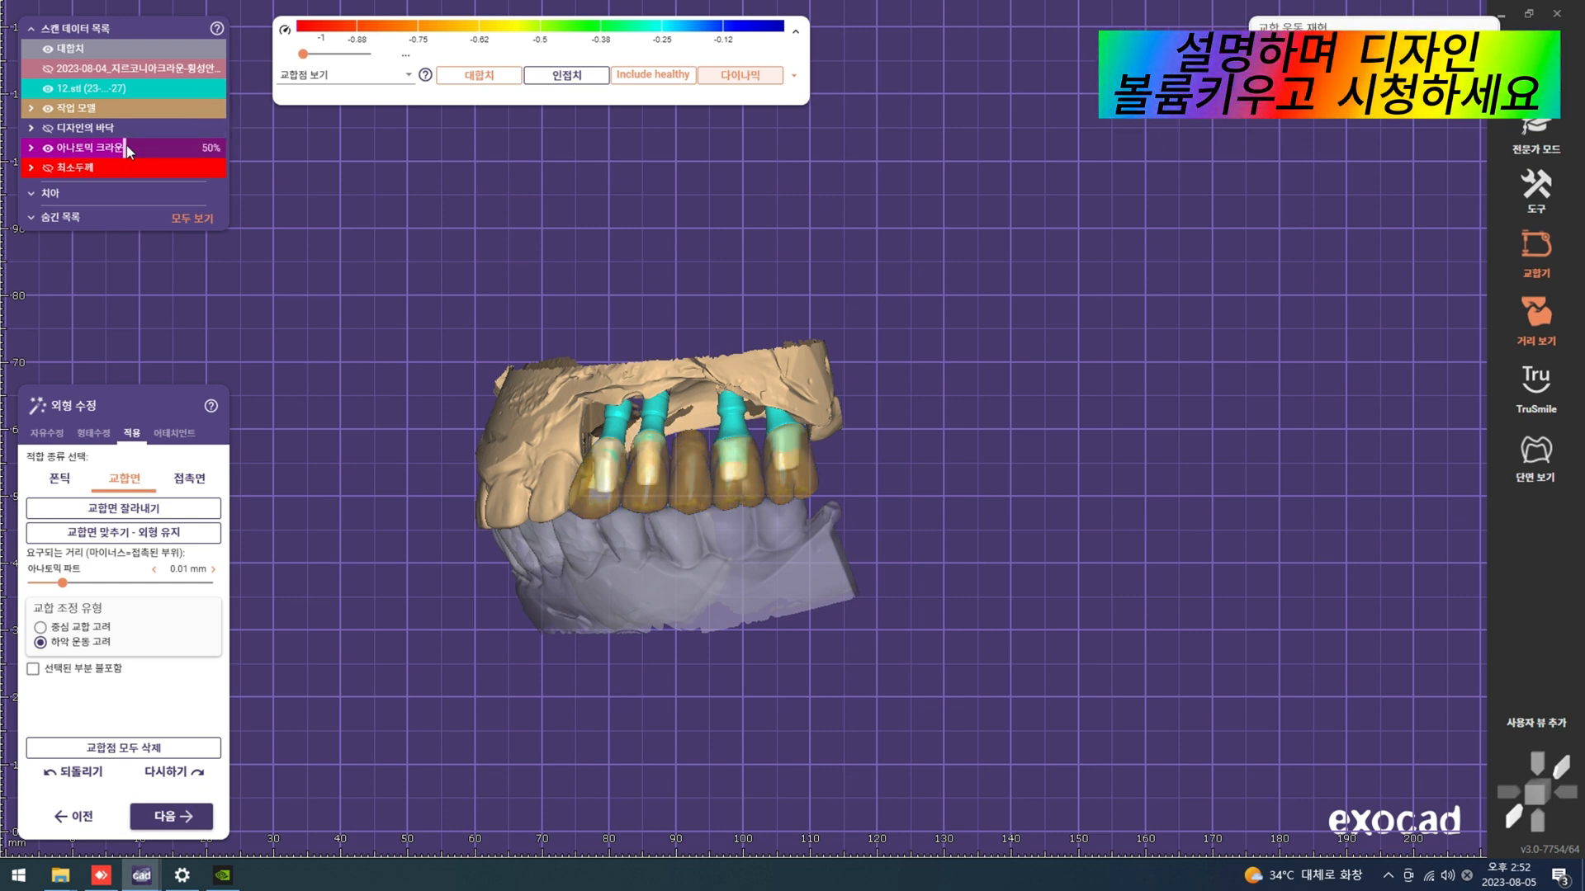
pyautogui.click(127, 145)
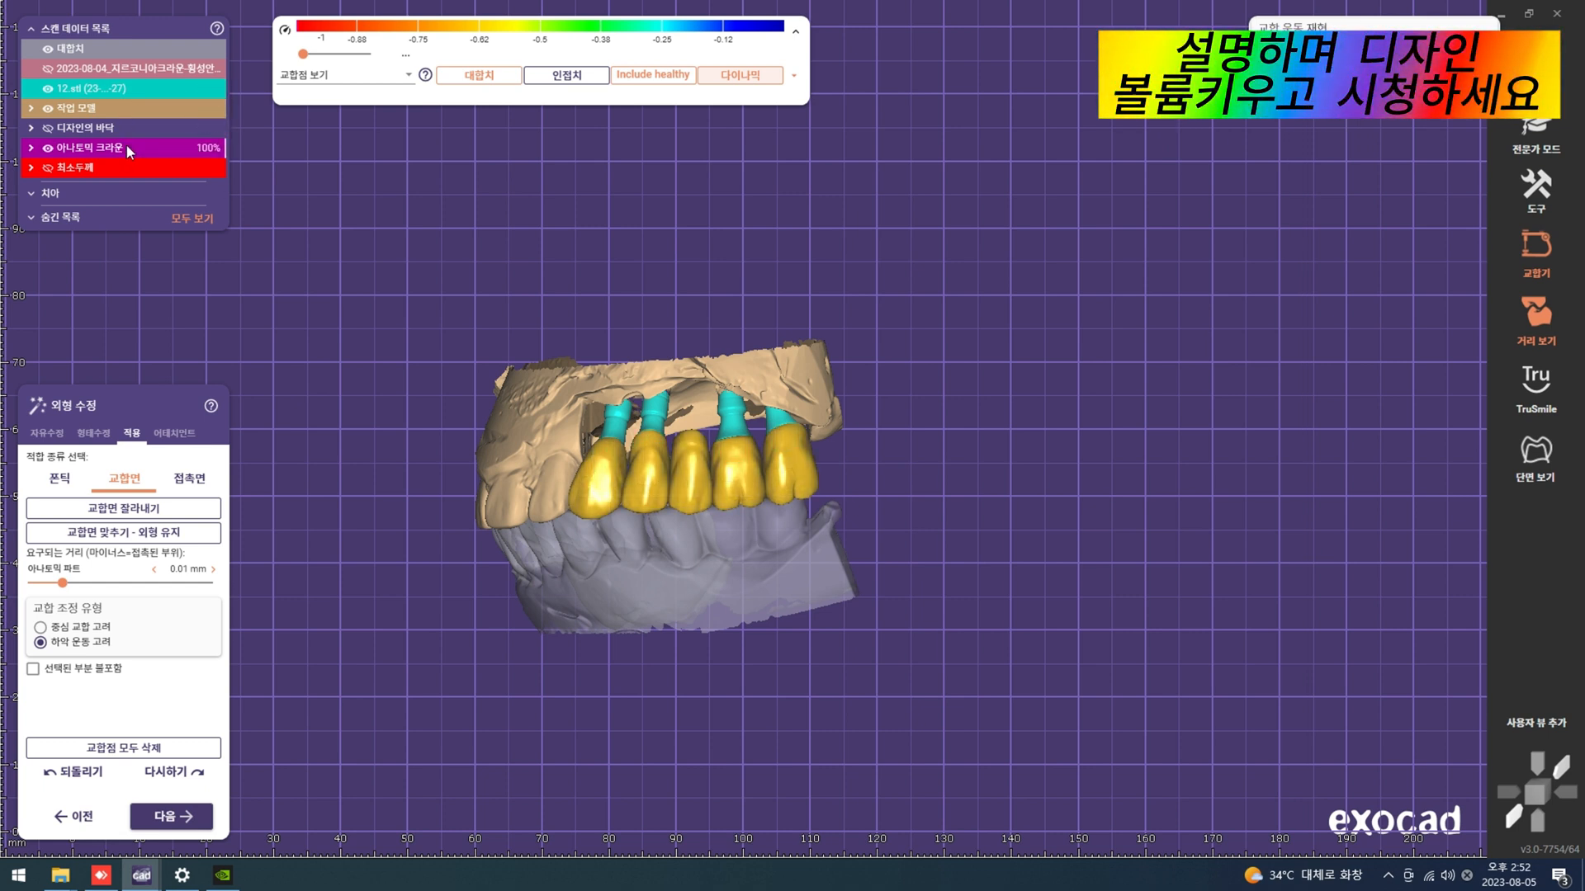
pyautogui.scroll(-7, 128, 146)
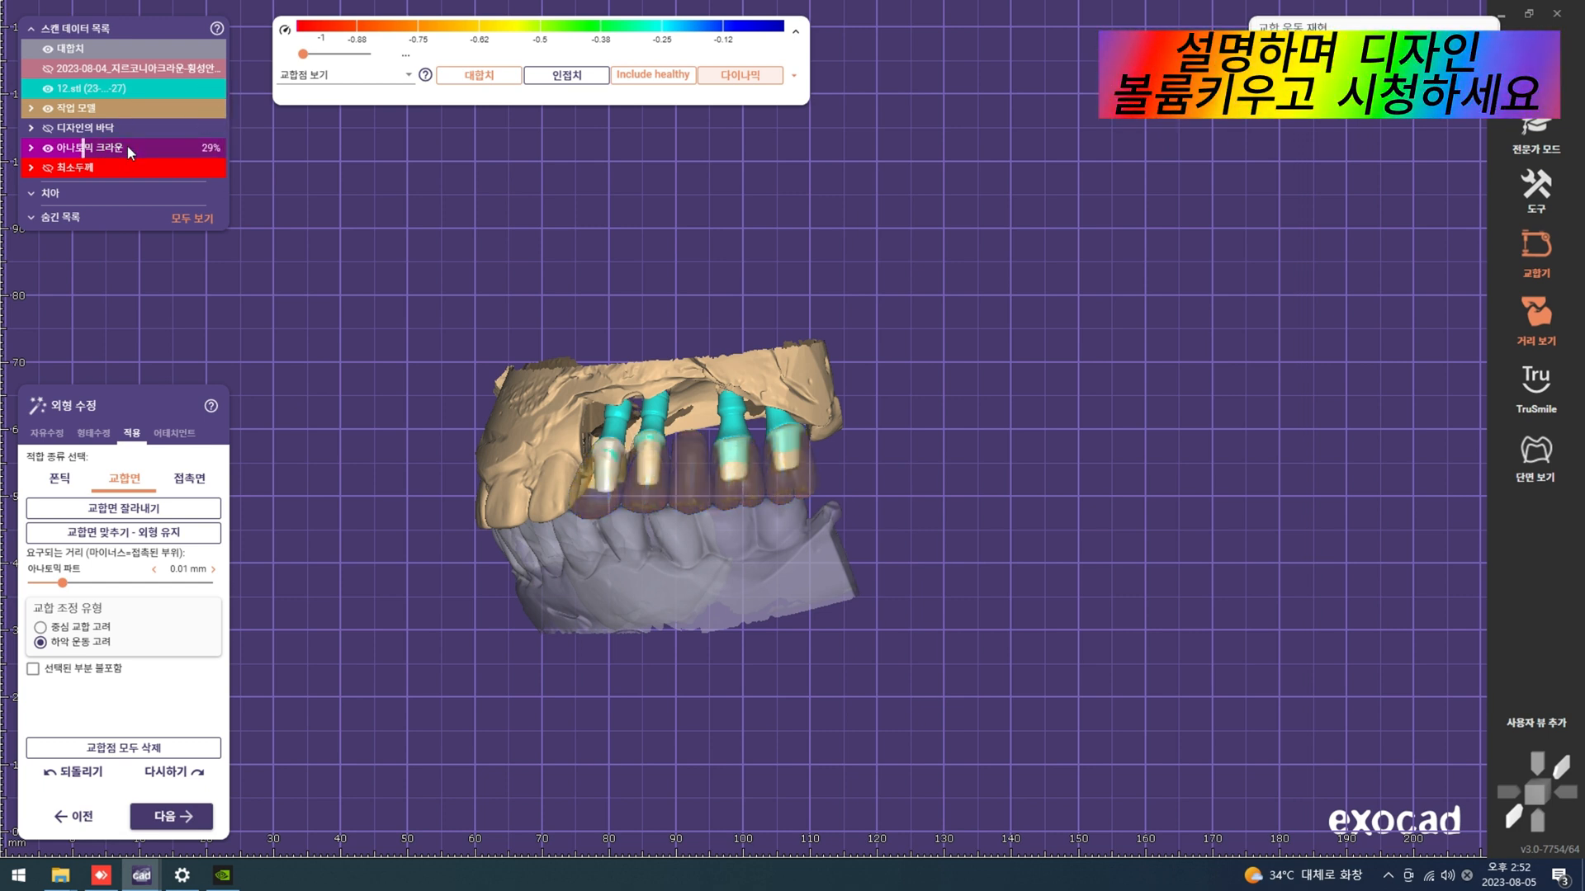
pyautogui.scroll(7, 127, 146)
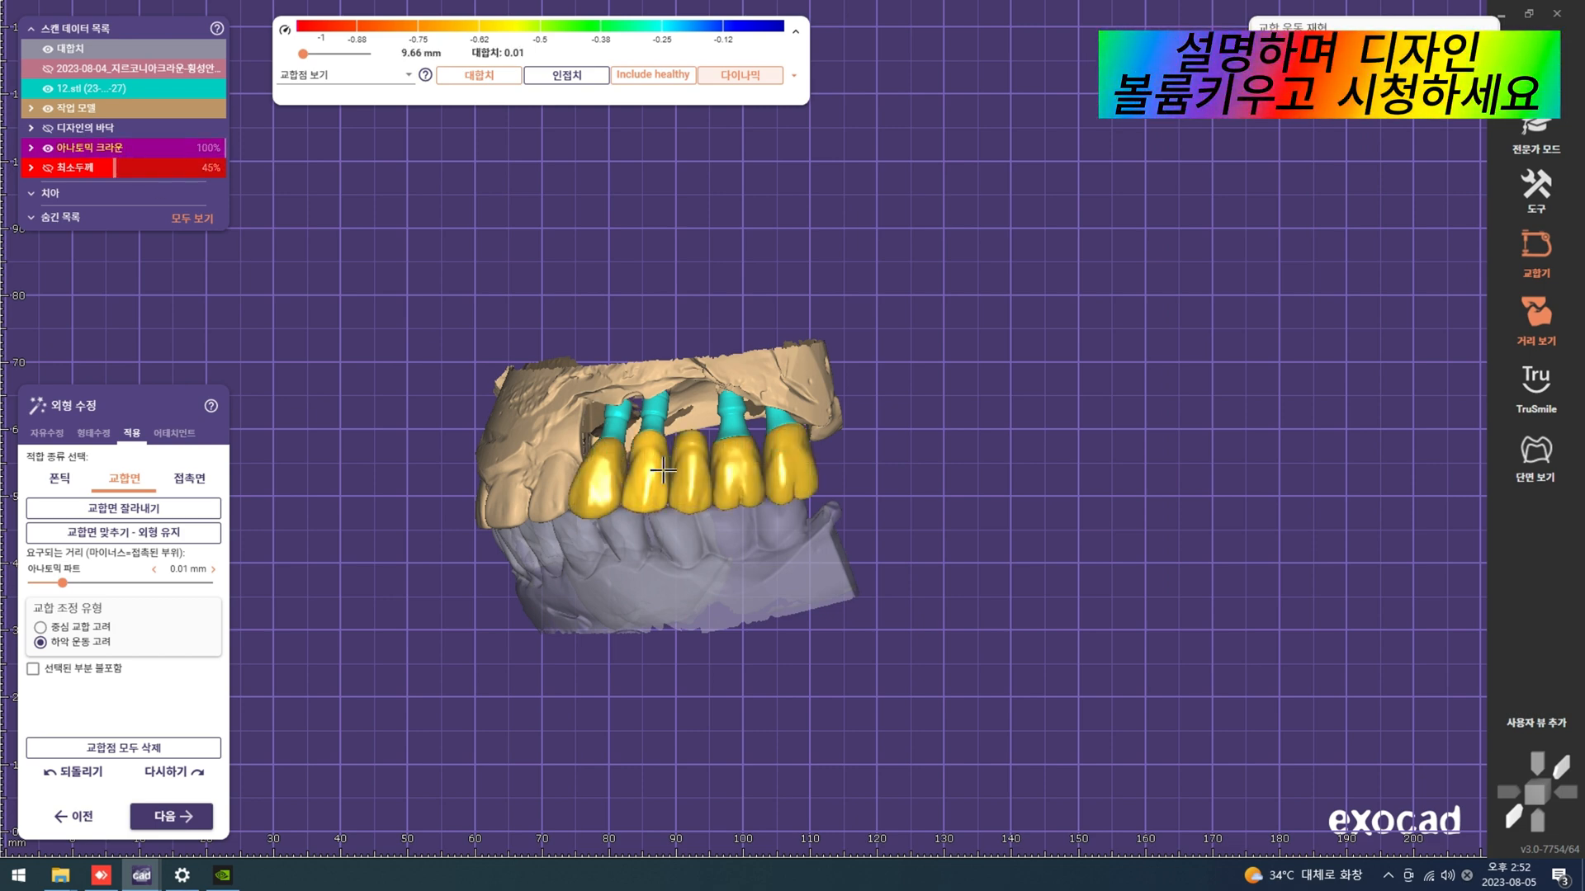
pyautogui.scroll(-4, 760, 535)
pyautogui.moveTo(760, 536); pyautogui.dragTo(828, 483, button='right')
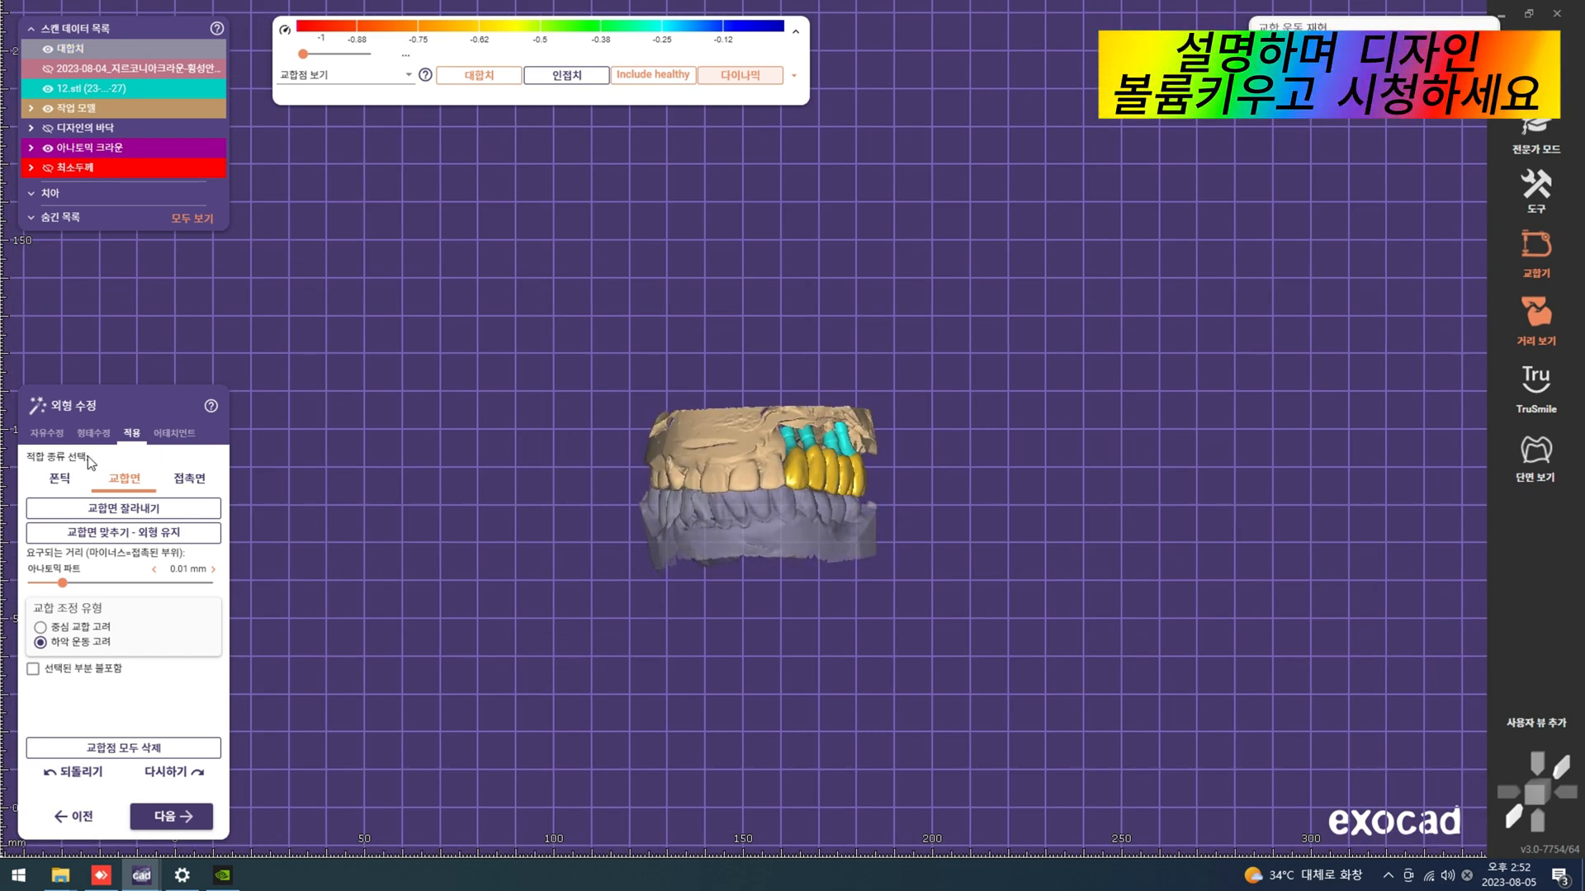
# Step: Open free-forming of the crowns in add/remove mode and examine their buccal contours against the antagonist and adjacent teeth
pyautogui.click(47, 437)
pyautogui.click(156, 649)
pyautogui.scroll(-4, 677, 429)
pyautogui.moveTo(746, 355)
pyautogui.mouseDown(button='right')
pyautogui.moveTo(768, 429)
pyautogui.moveTo(744, 466)
pyautogui.mouseUp(button='right')
pyautogui.scroll(8, 742, 473)
pyautogui.scroll(4, 742, 475)
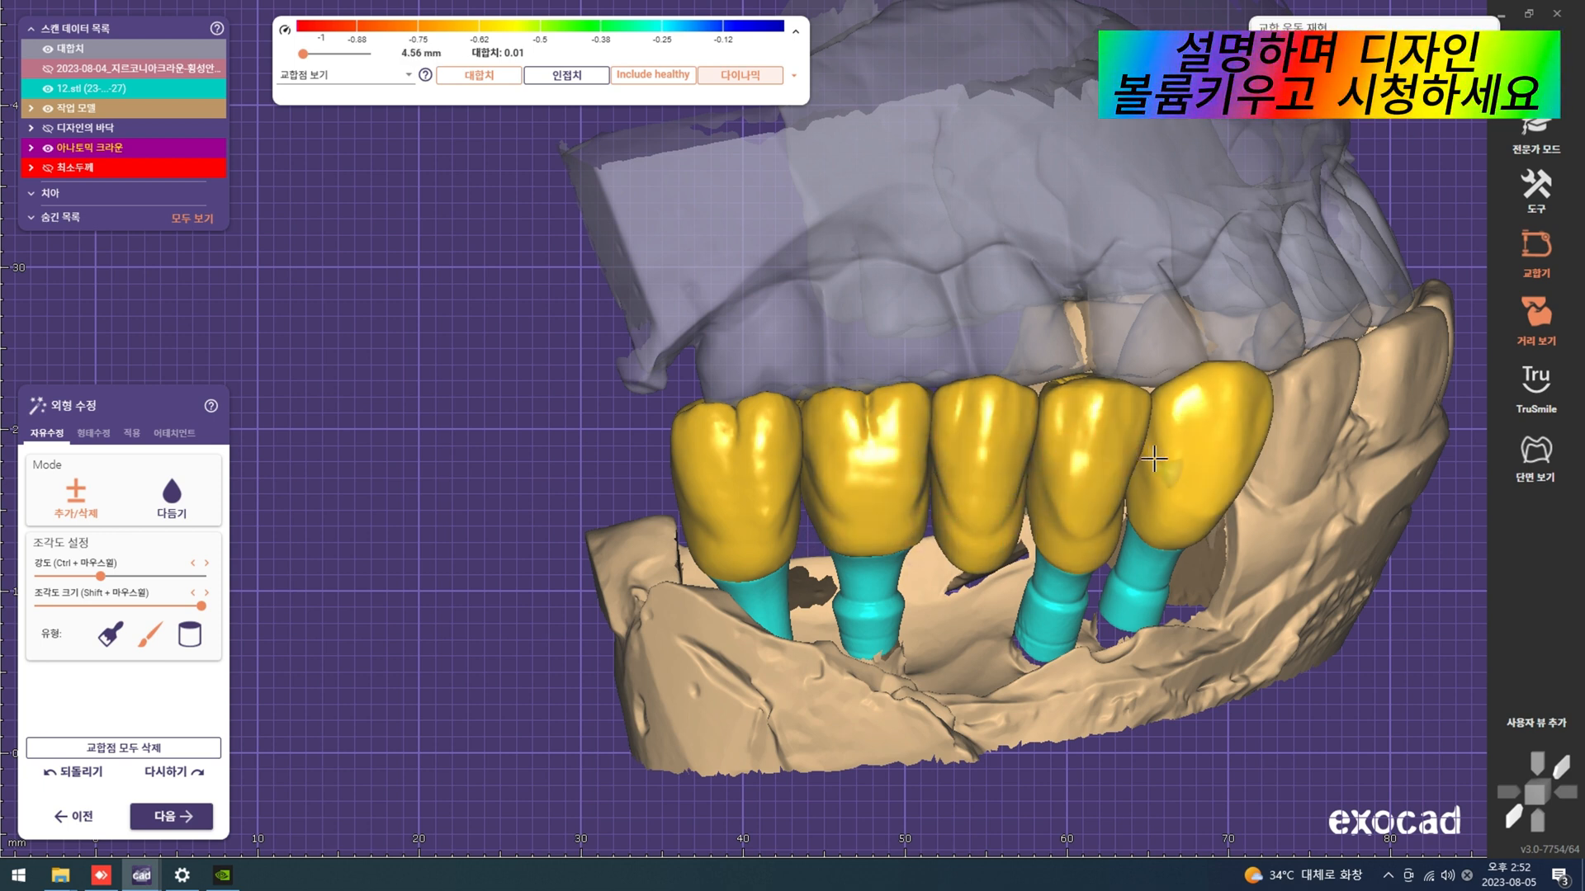
pyautogui.moveTo(1172, 499); pyautogui.dragTo(1005, 460, button='right')
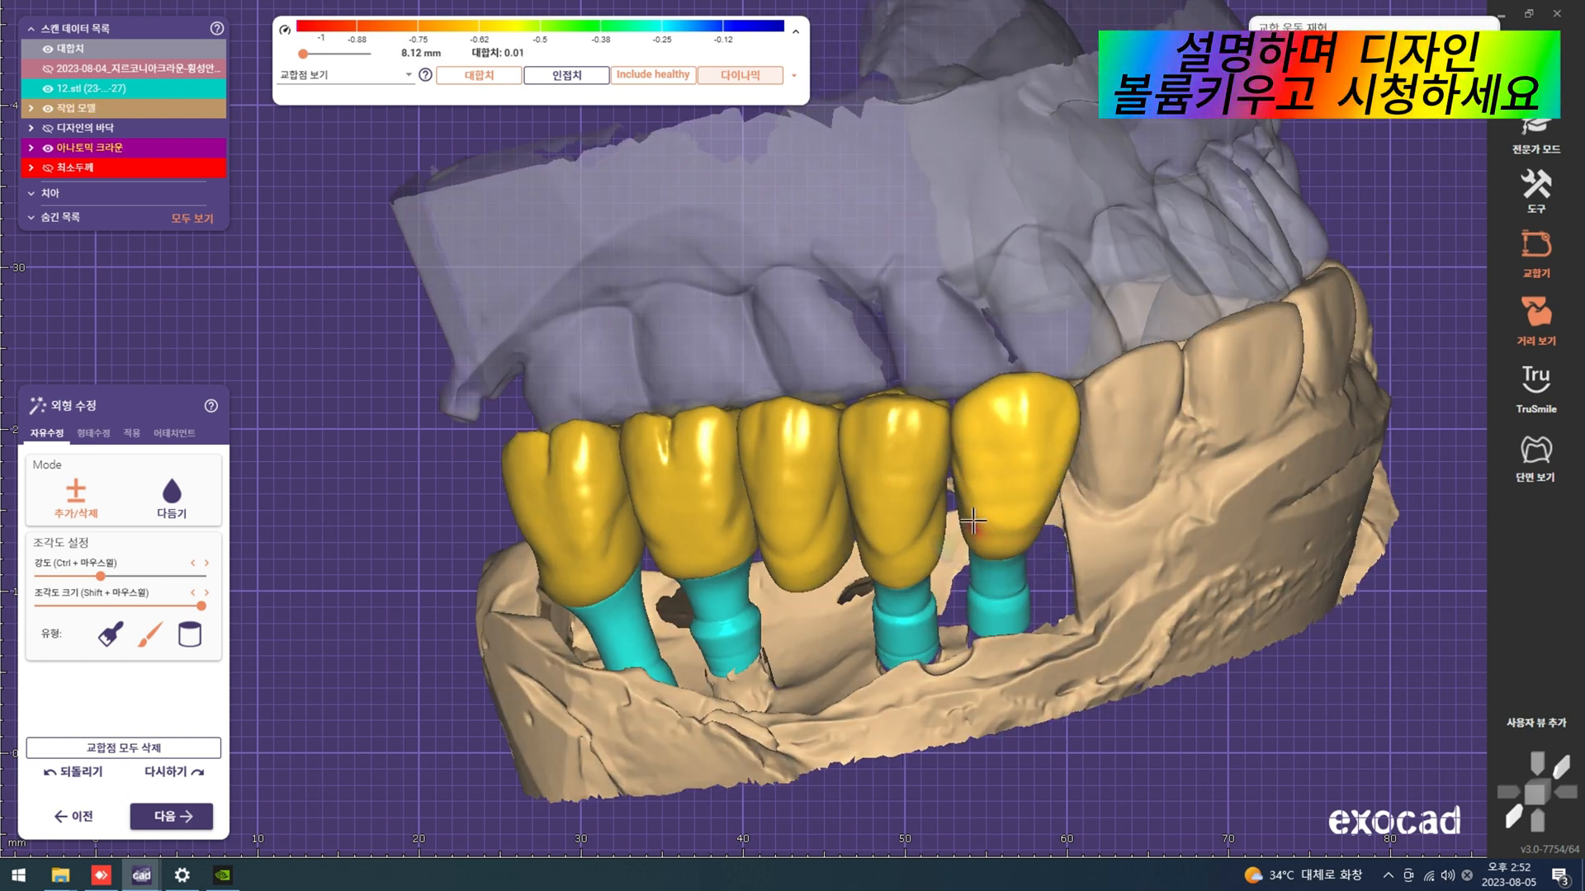
pyautogui.scroll(2, 986, 462)
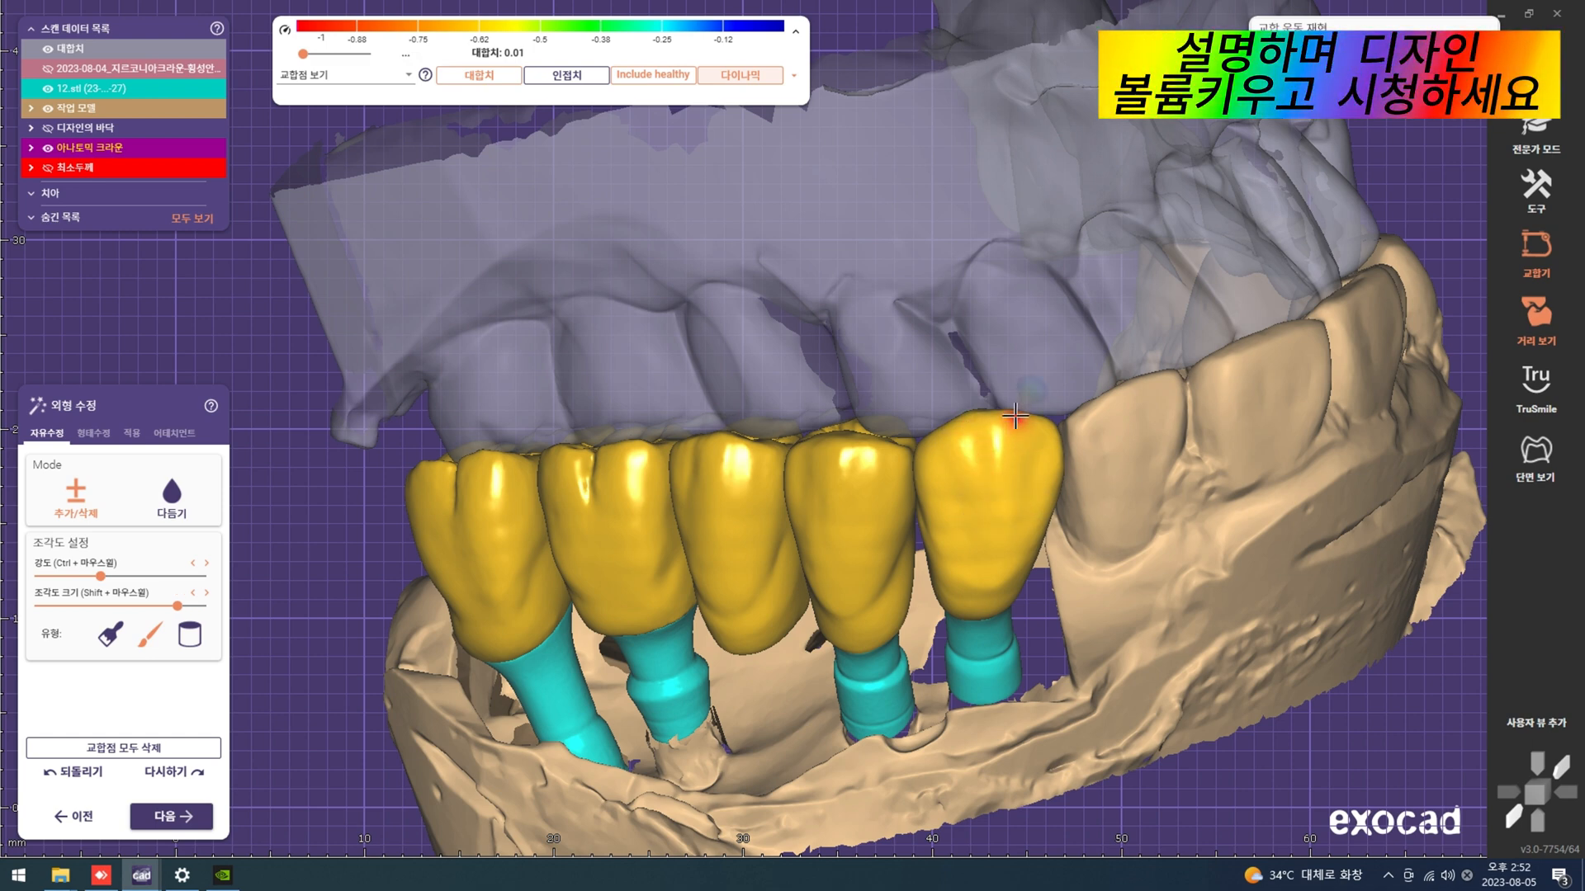
pyautogui.scroll(-5, 1015, 417)
pyautogui.moveTo(1015, 417); pyautogui.dragTo(528, 497, button='right')
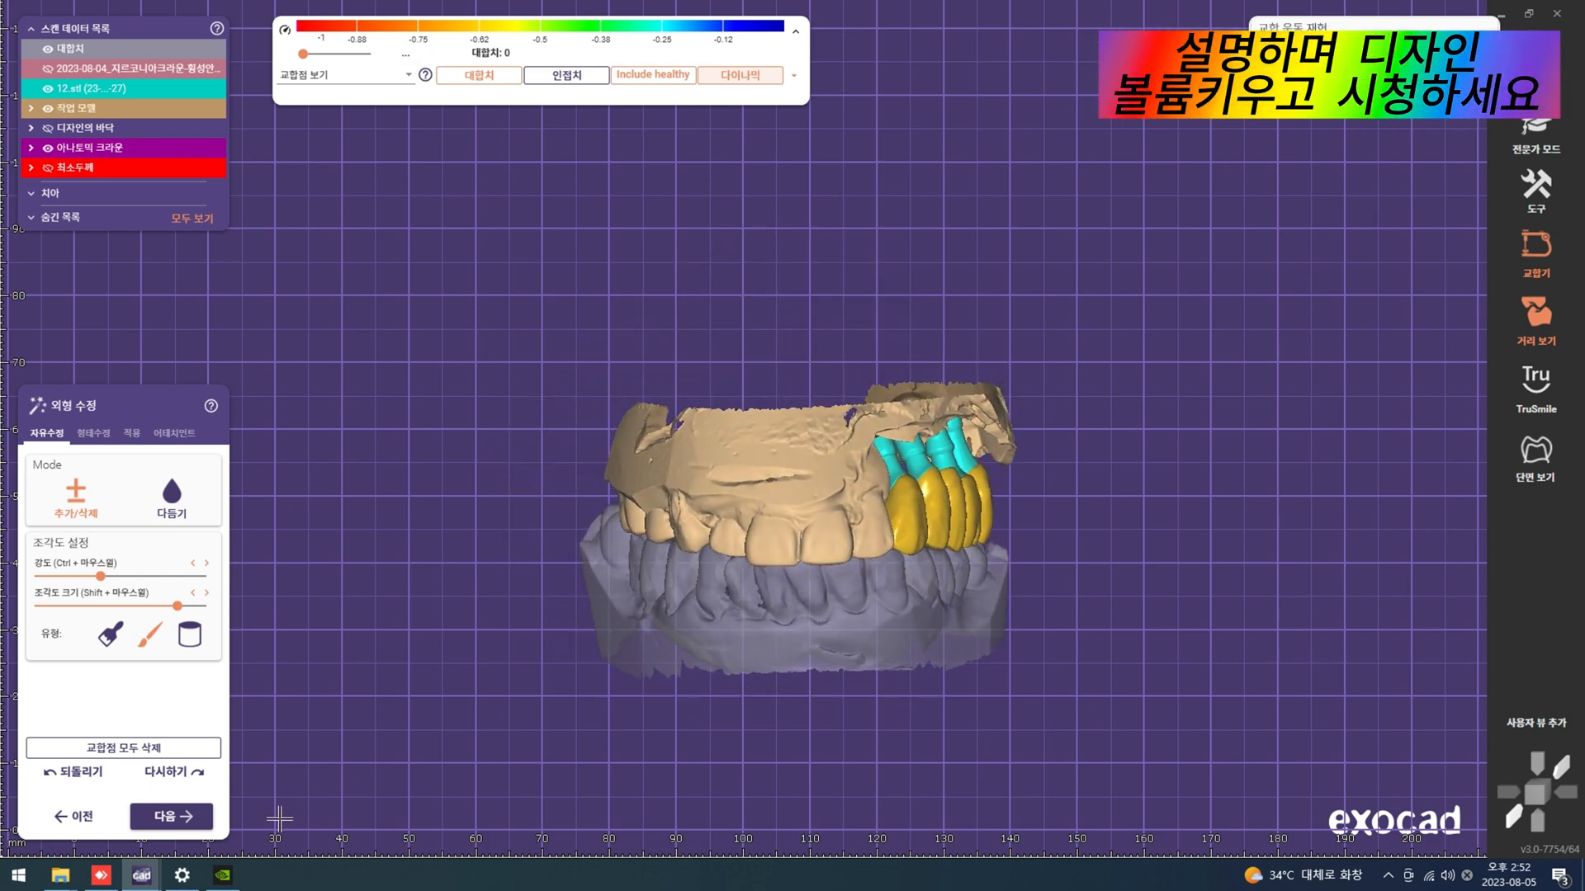
# Step: Skip the diagnostic model adaptation, set the connector area to 12.2 mm² with a round shape, and apply it
pyautogui.click(206, 815)
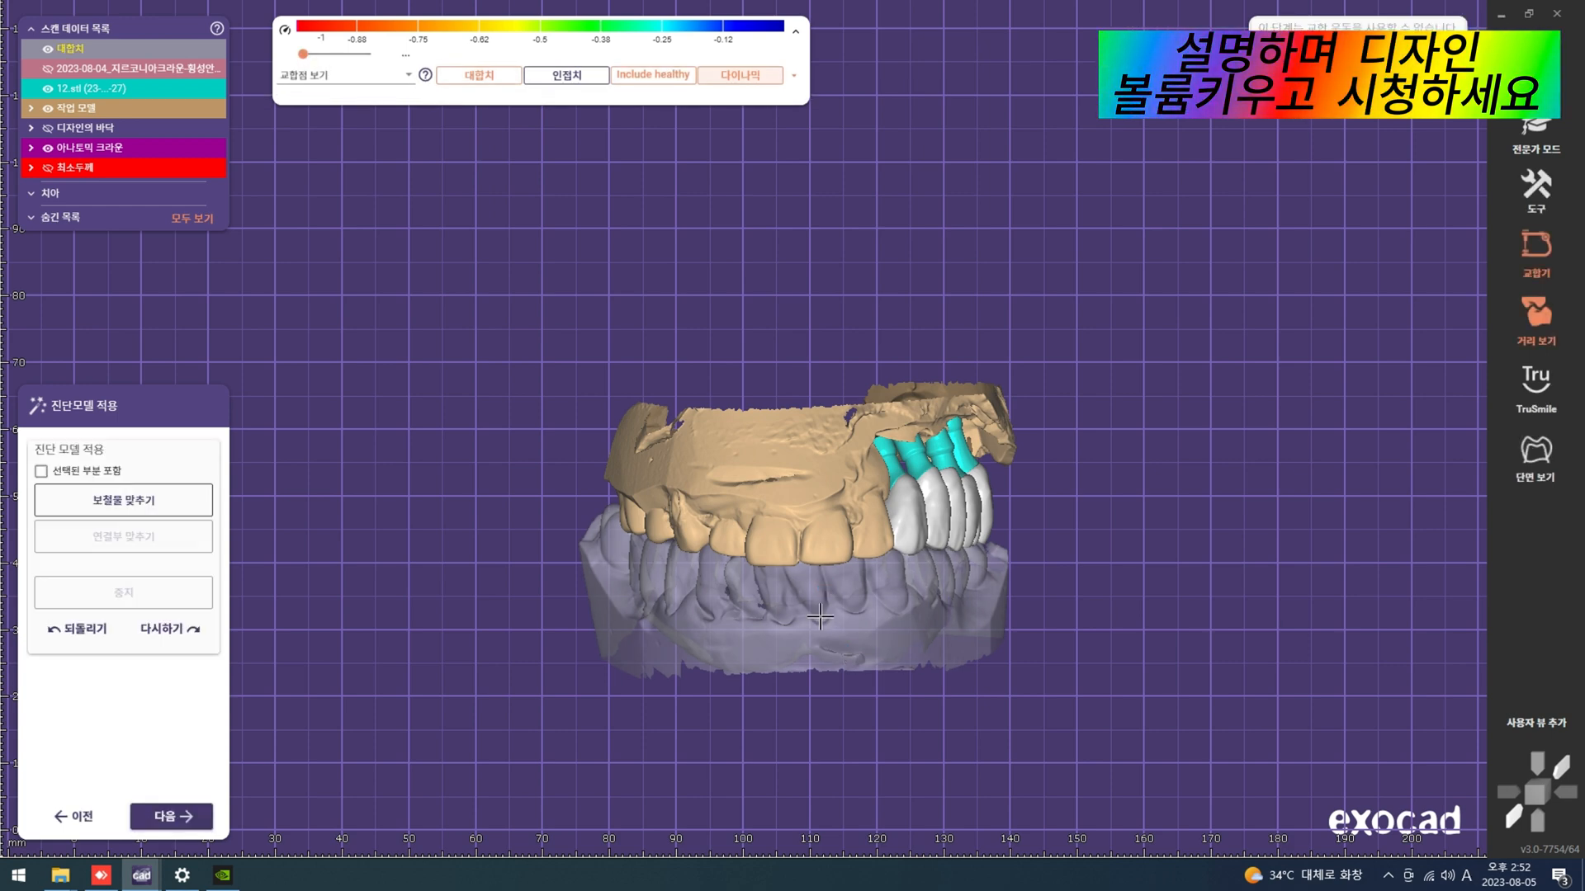
pyautogui.click(183, 817)
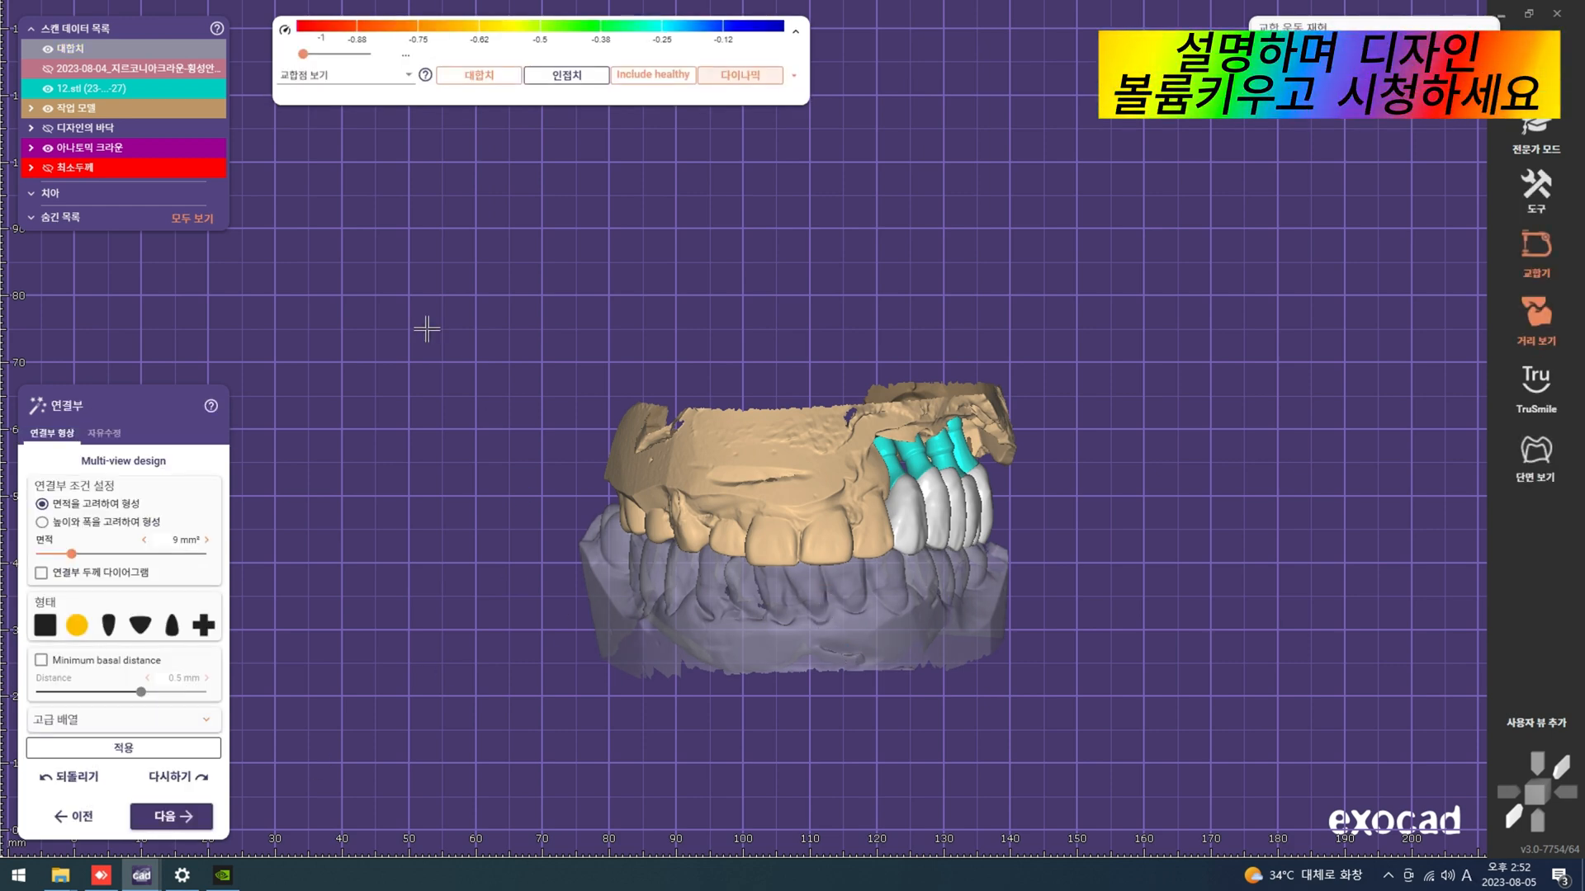
pyautogui.scroll(3, 941, 412)
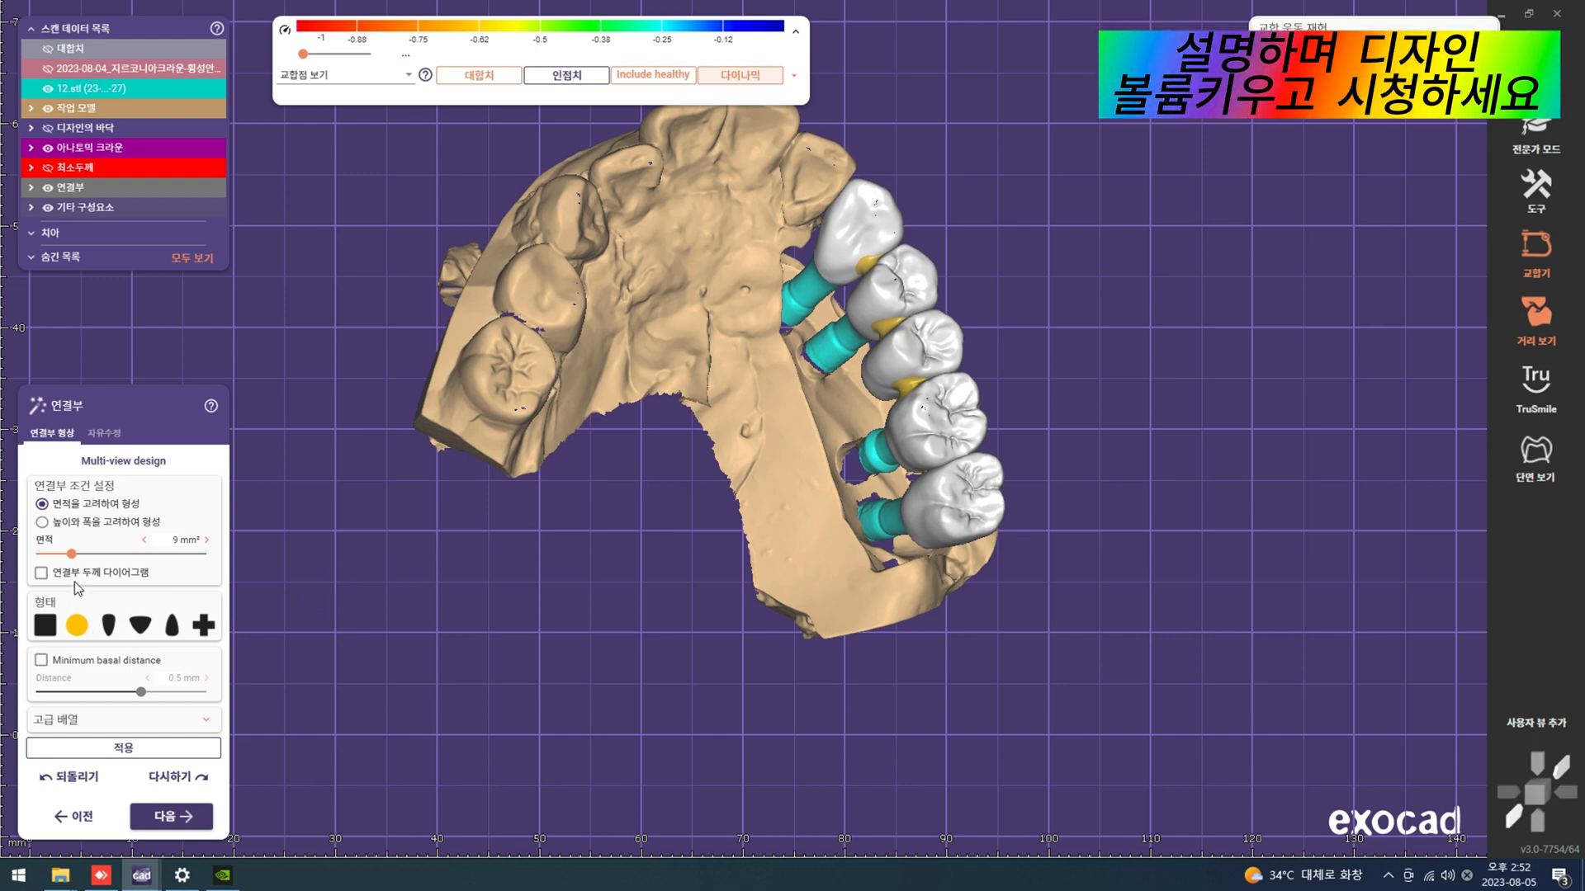
pyautogui.click(134, 755)
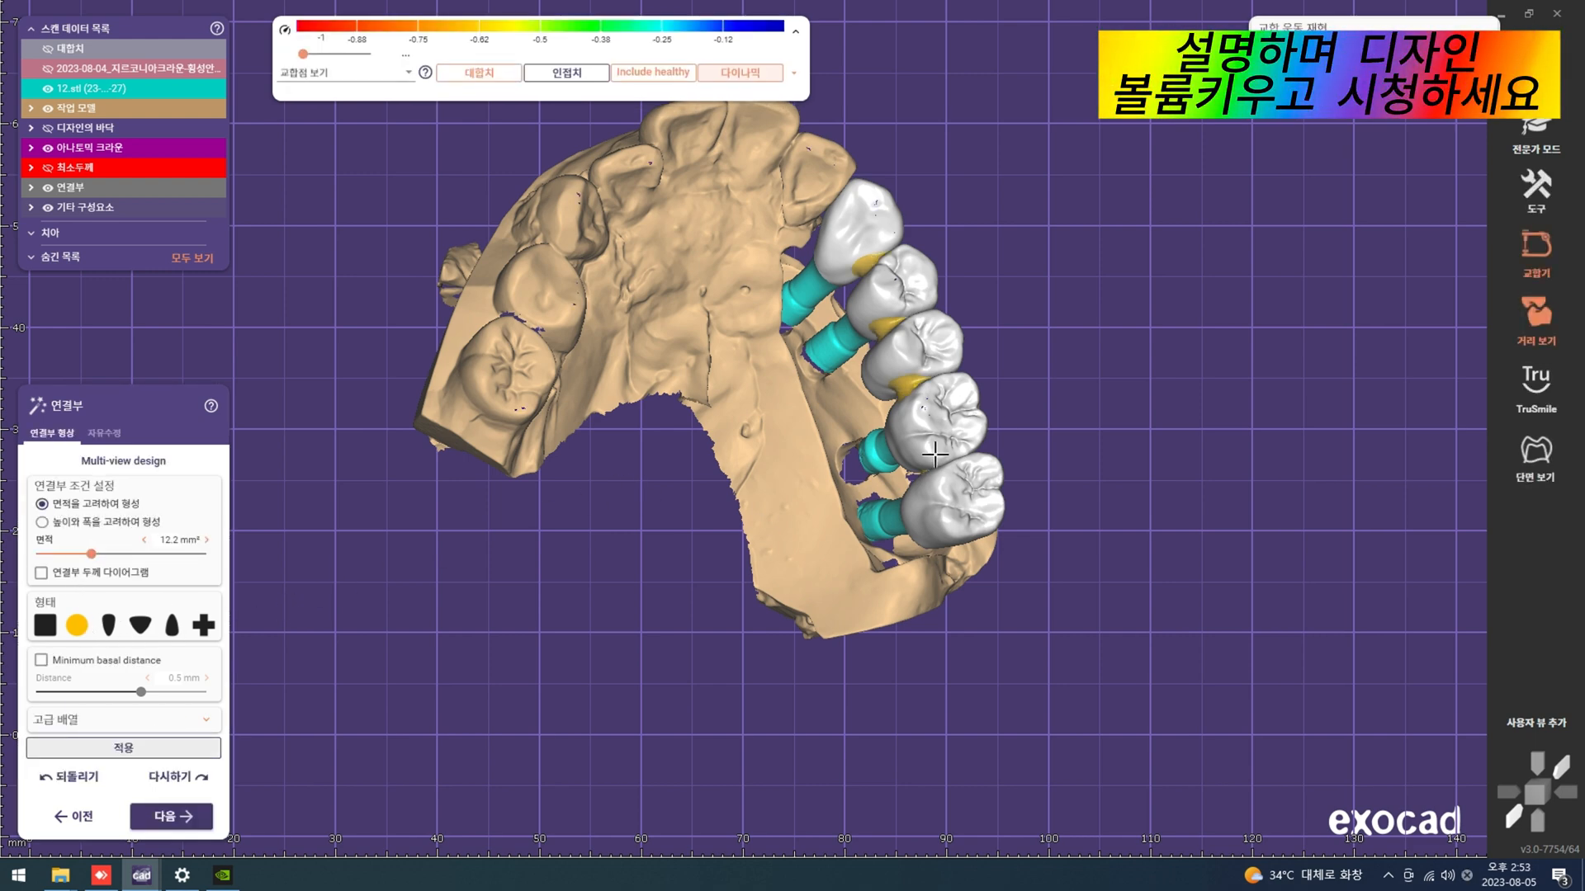
# Step: Examine the enlarged connectors between the crowns close up from the occlusal and palatal sides
pyautogui.scroll(5, 893, 454)
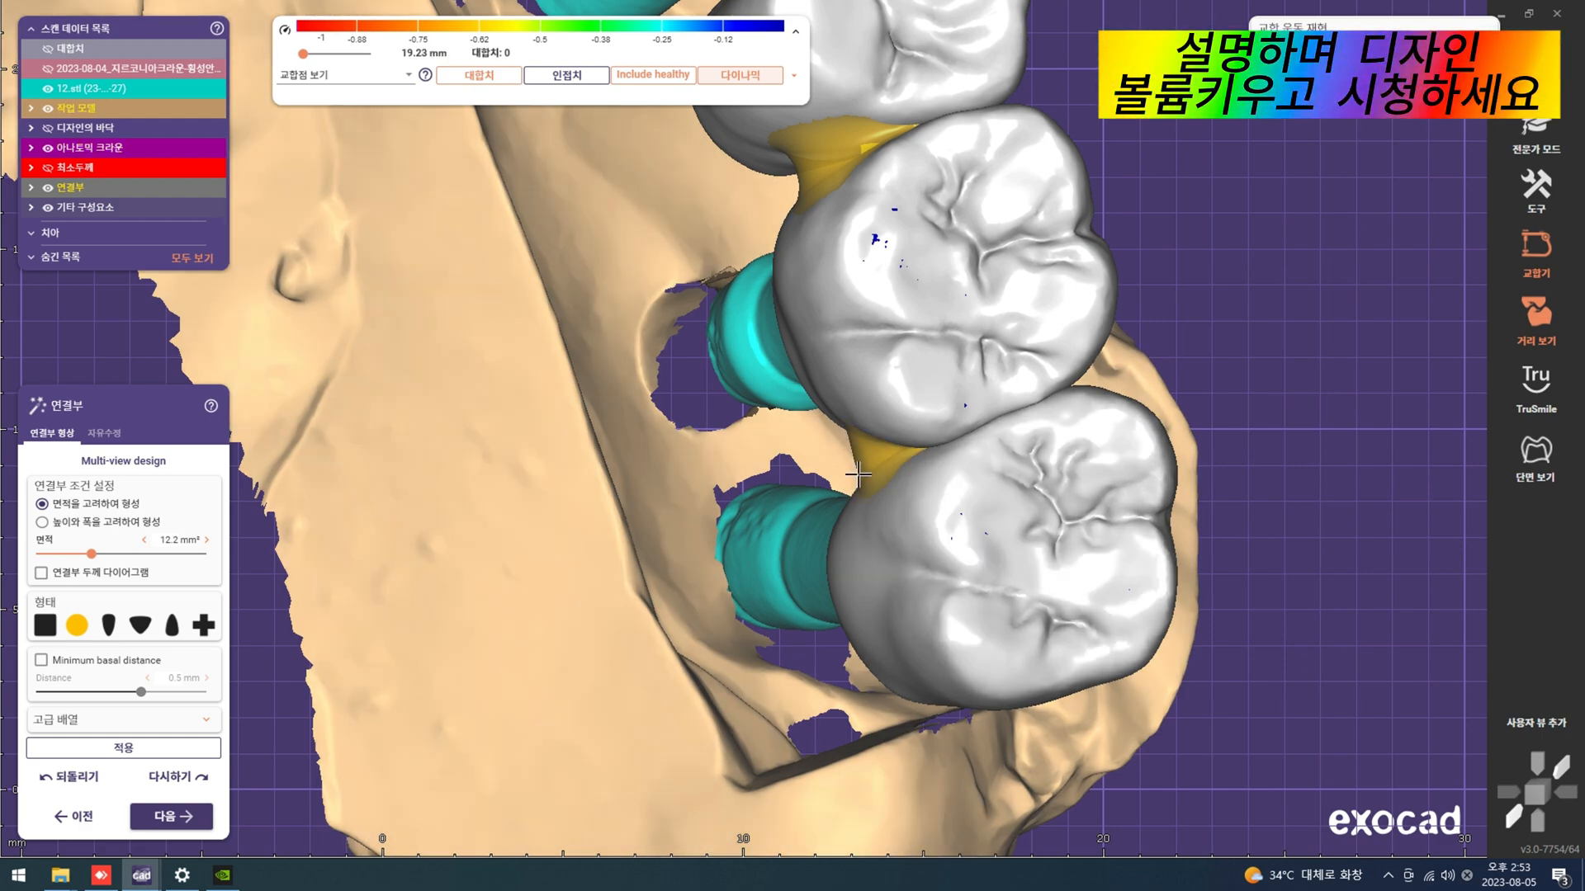
pyautogui.scroll(-3, 893, 454)
pyautogui.moveTo(877, 281)
pyautogui.mouseDown(button='right')
pyautogui.moveTo(825, 309)
pyautogui.moveTo(850, 289)
pyautogui.mouseUp(button='right')
pyautogui.scroll(-5, 761, 344)
pyautogui.moveTo(760, 344); pyautogui.dragTo(760, 226, button='right')
pyautogui.scroll(5, 767, 299)
pyautogui.scroll(-4, 771, 239)
pyautogui.moveTo(759, 227); pyautogui.dragTo(740, 381, button='middle')
pyautogui.scroll(3, 741, 382)
pyautogui.scroll(6, 740, 381)
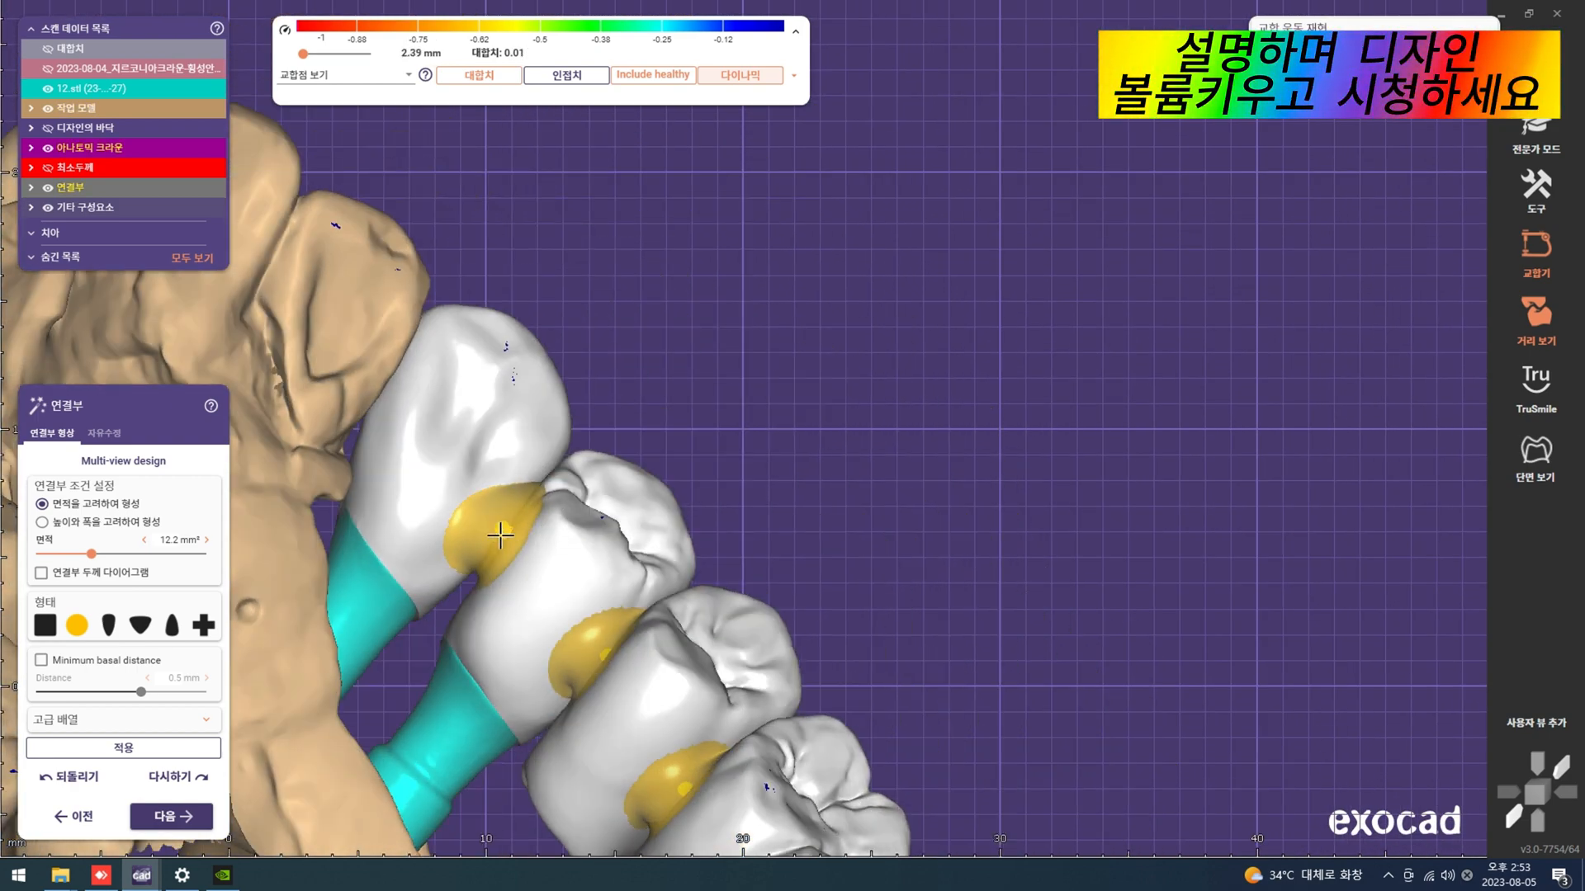
pyautogui.scroll(-5, 495, 577)
pyautogui.scroll(2, 641, 446)
pyautogui.scroll(2, 640, 446)
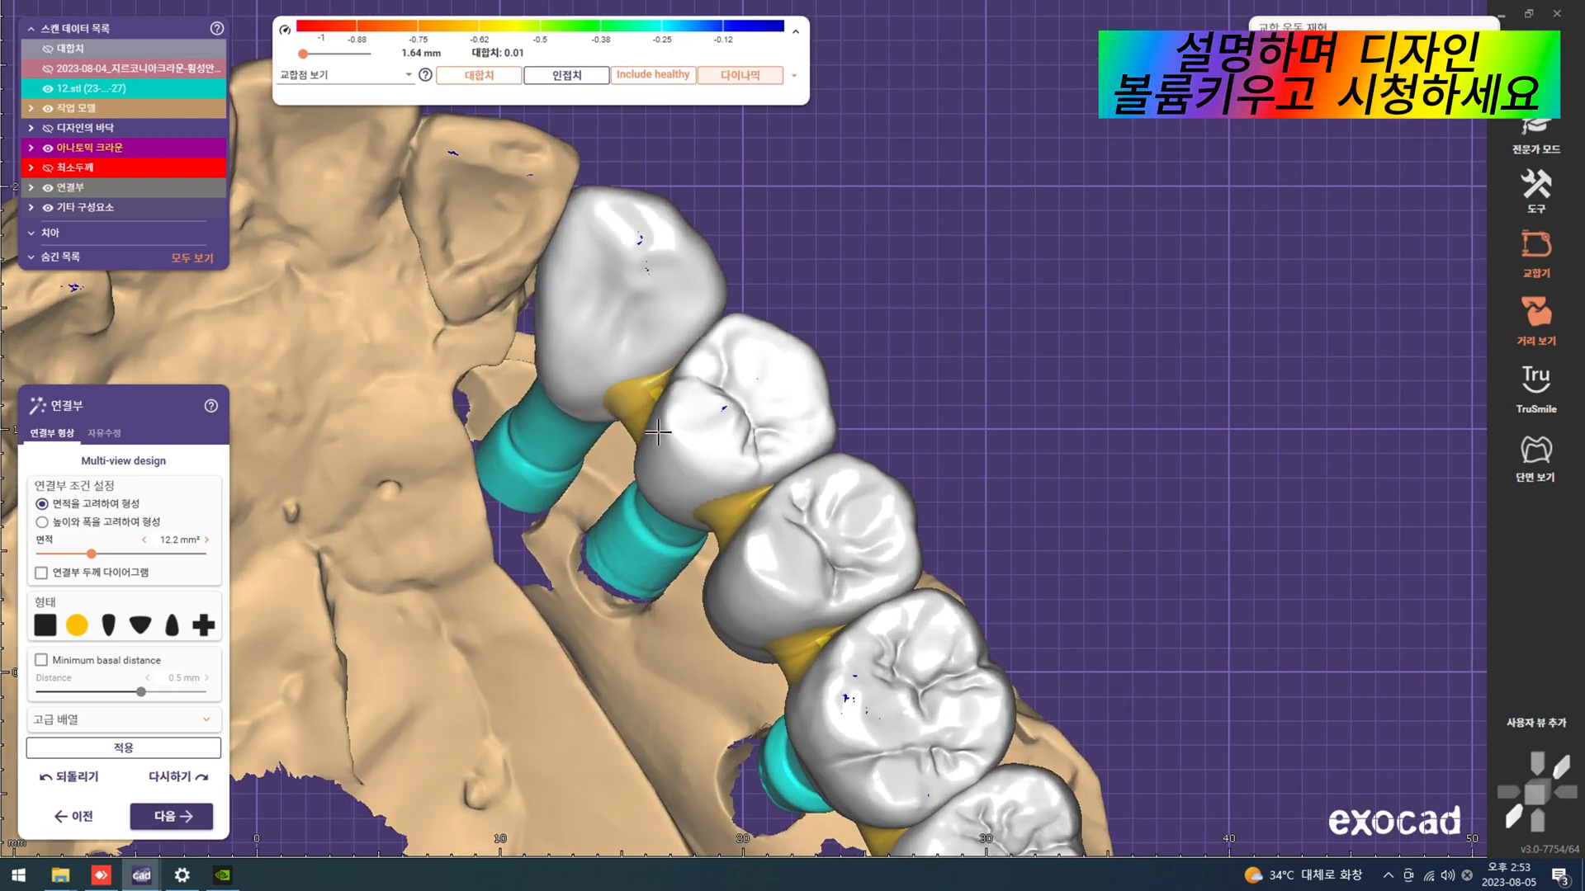
# Step: Examine the whole row of connected crowns on the working model, especially the connector between the two molars
pyautogui.scroll(-5, 634, 423)
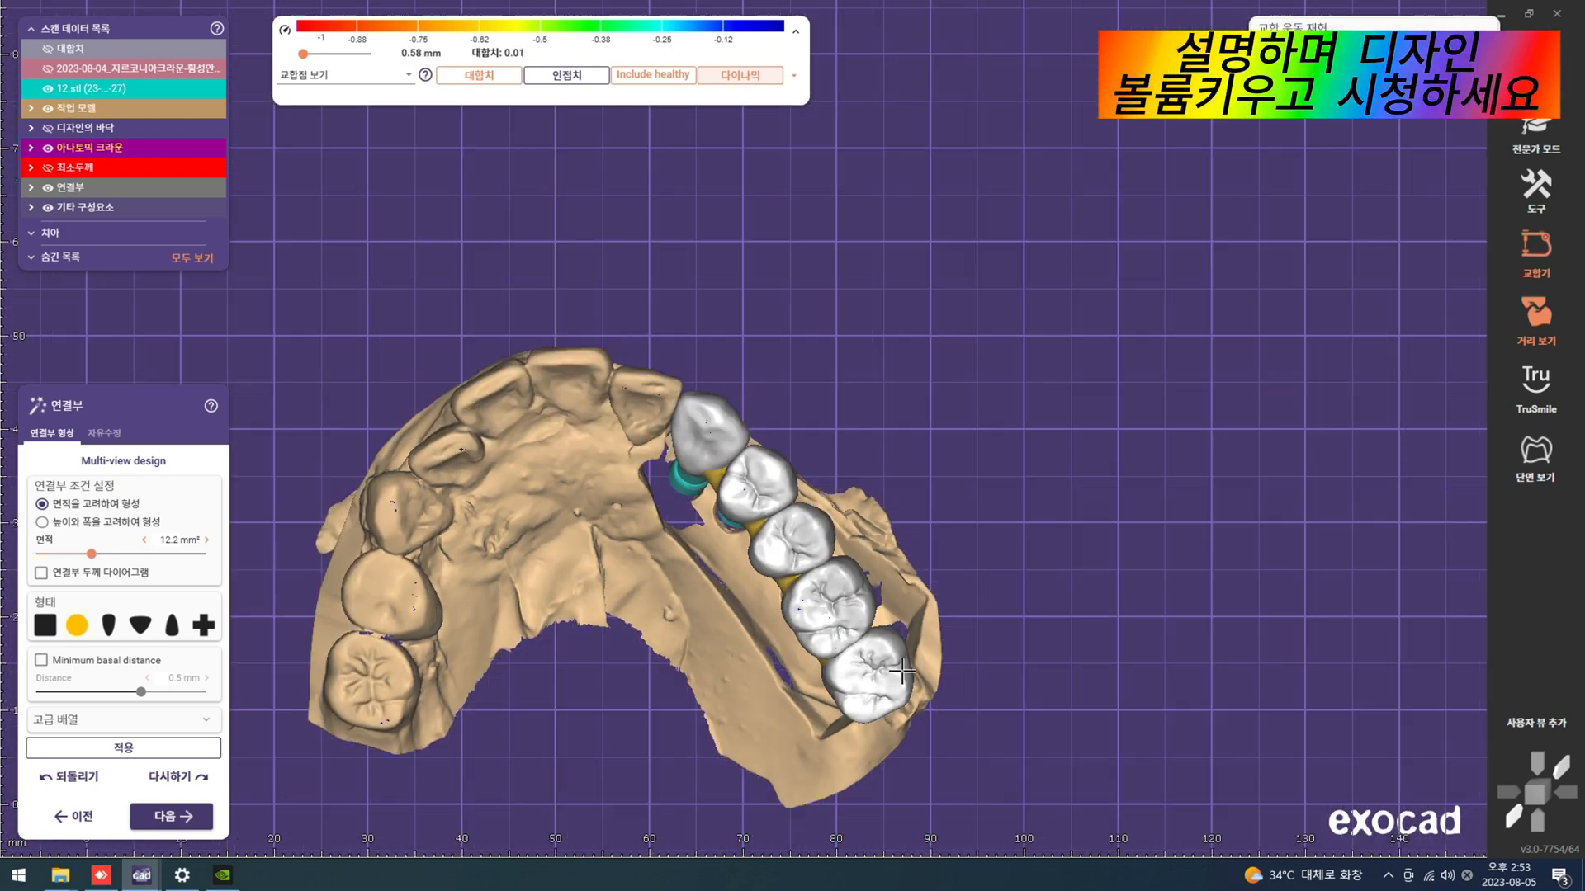
pyautogui.moveTo(902, 673); pyautogui.dragTo(783, 633, button='right')
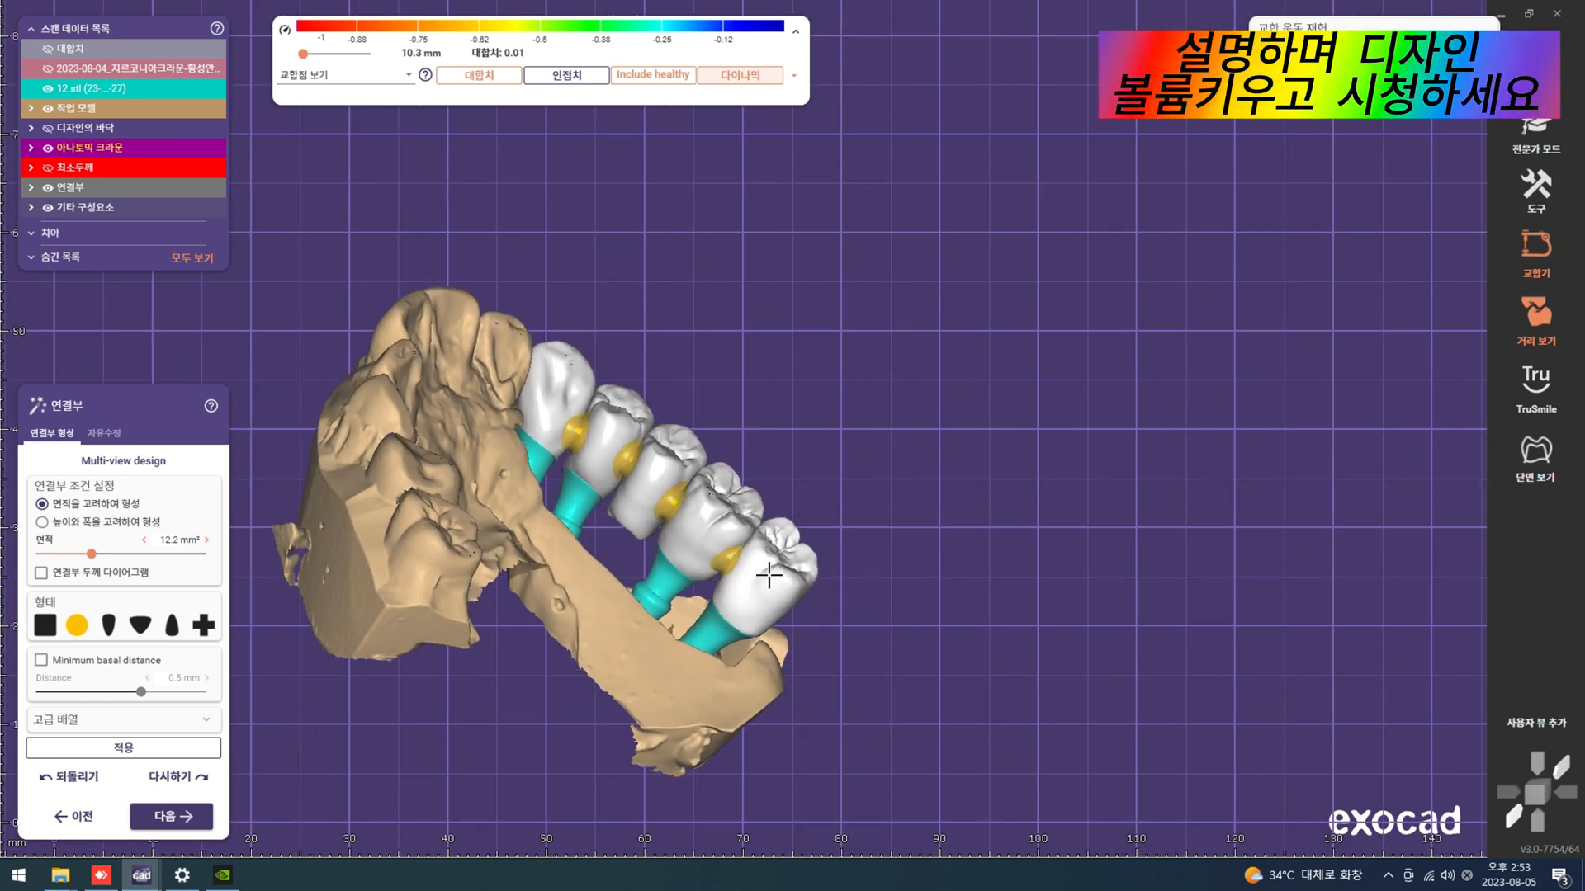
pyautogui.scroll(4, 667, 566)
pyautogui.scroll(-3, 722, 568)
pyautogui.moveTo(725, 566); pyautogui.dragTo(698, 468, button='right')
pyautogui.scroll(-4, 641, 472)
pyautogui.scroll(3, 606, 423)
pyautogui.scroll(-3, 624, 426)
pyautogui.scroll(5, 699, 468)
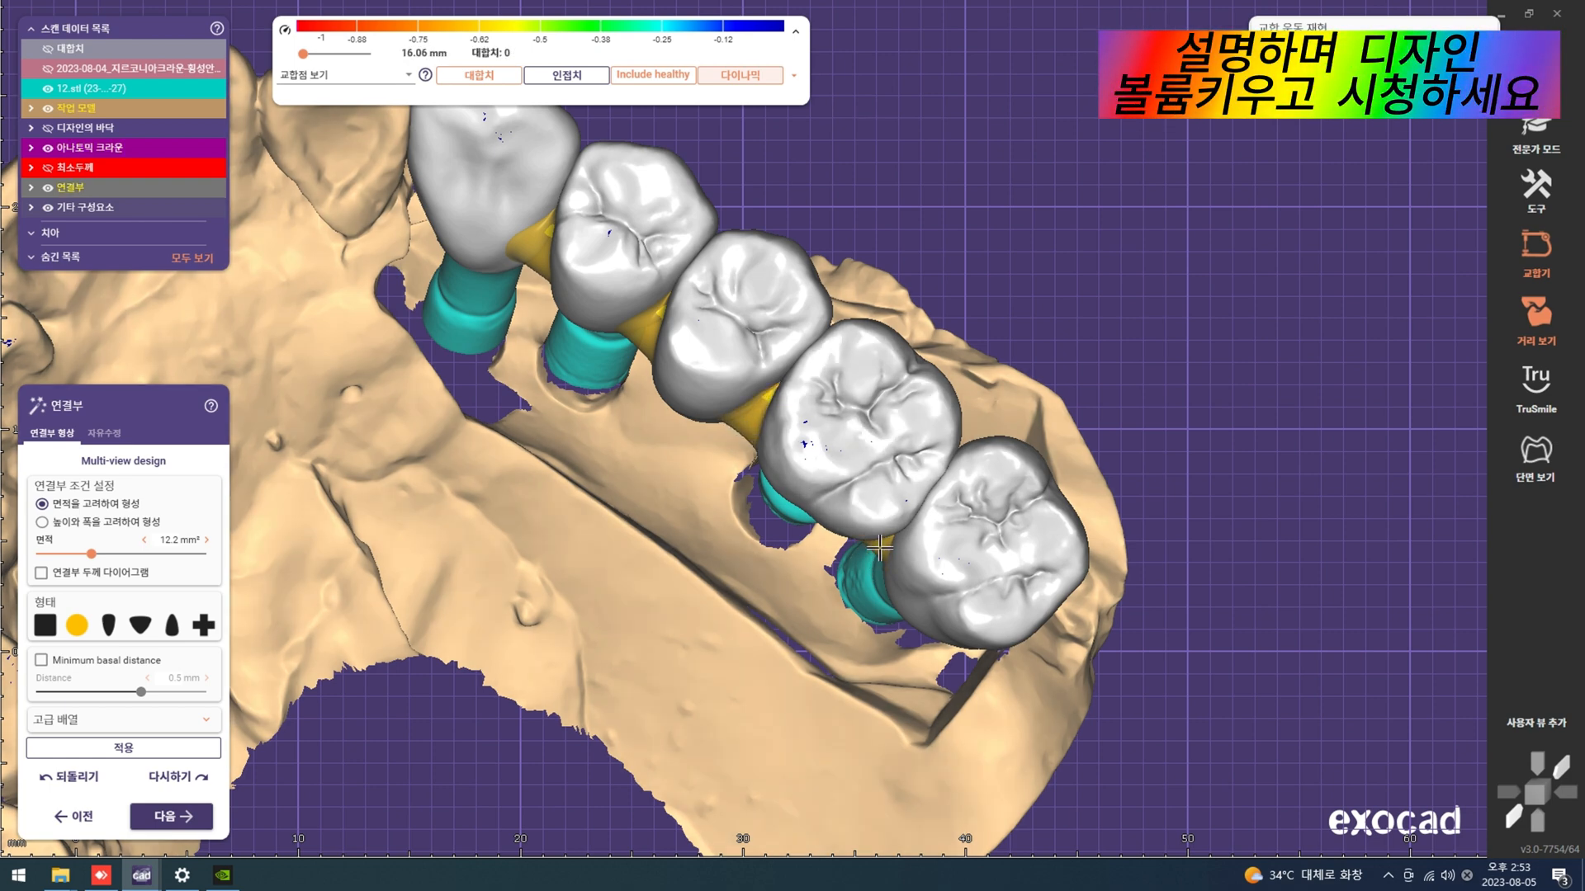
pyautogui.scroll(-5, 880, 547)
pyautogui.moveTo(882, 562); pyautogui.dragTo(936, 530, button='right')
pyautogui.scroll(6, 938, 529)
pyautogui.scroll(-3, 935, 535)
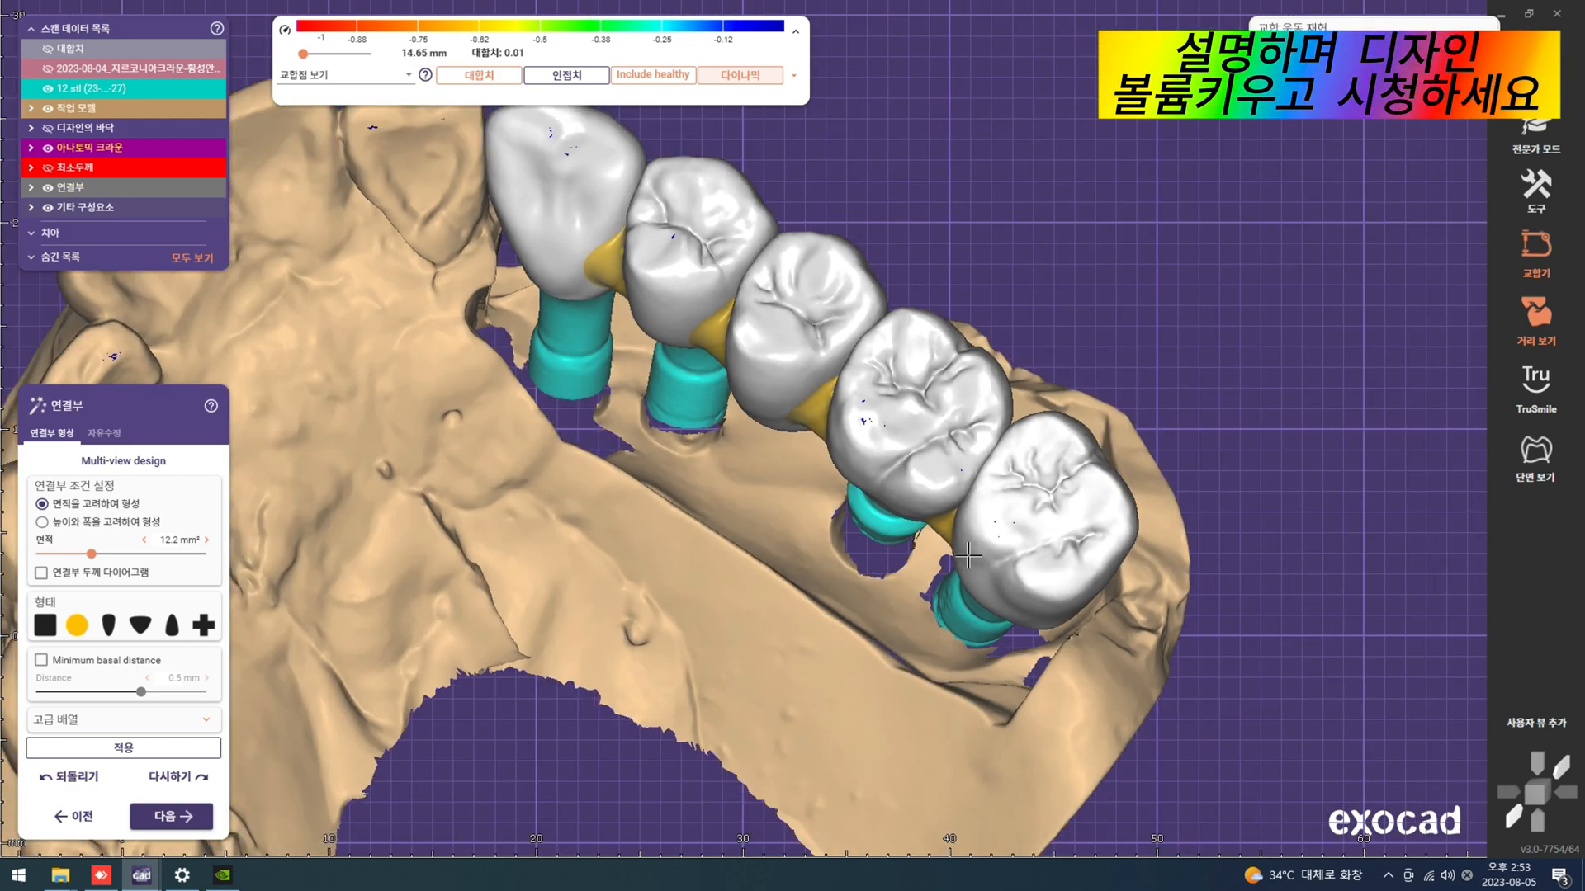
# Step: Merge the crowns and connectors into one restoration and proceed to free-forming the merged restoration
pyautogui.click(206, 812)
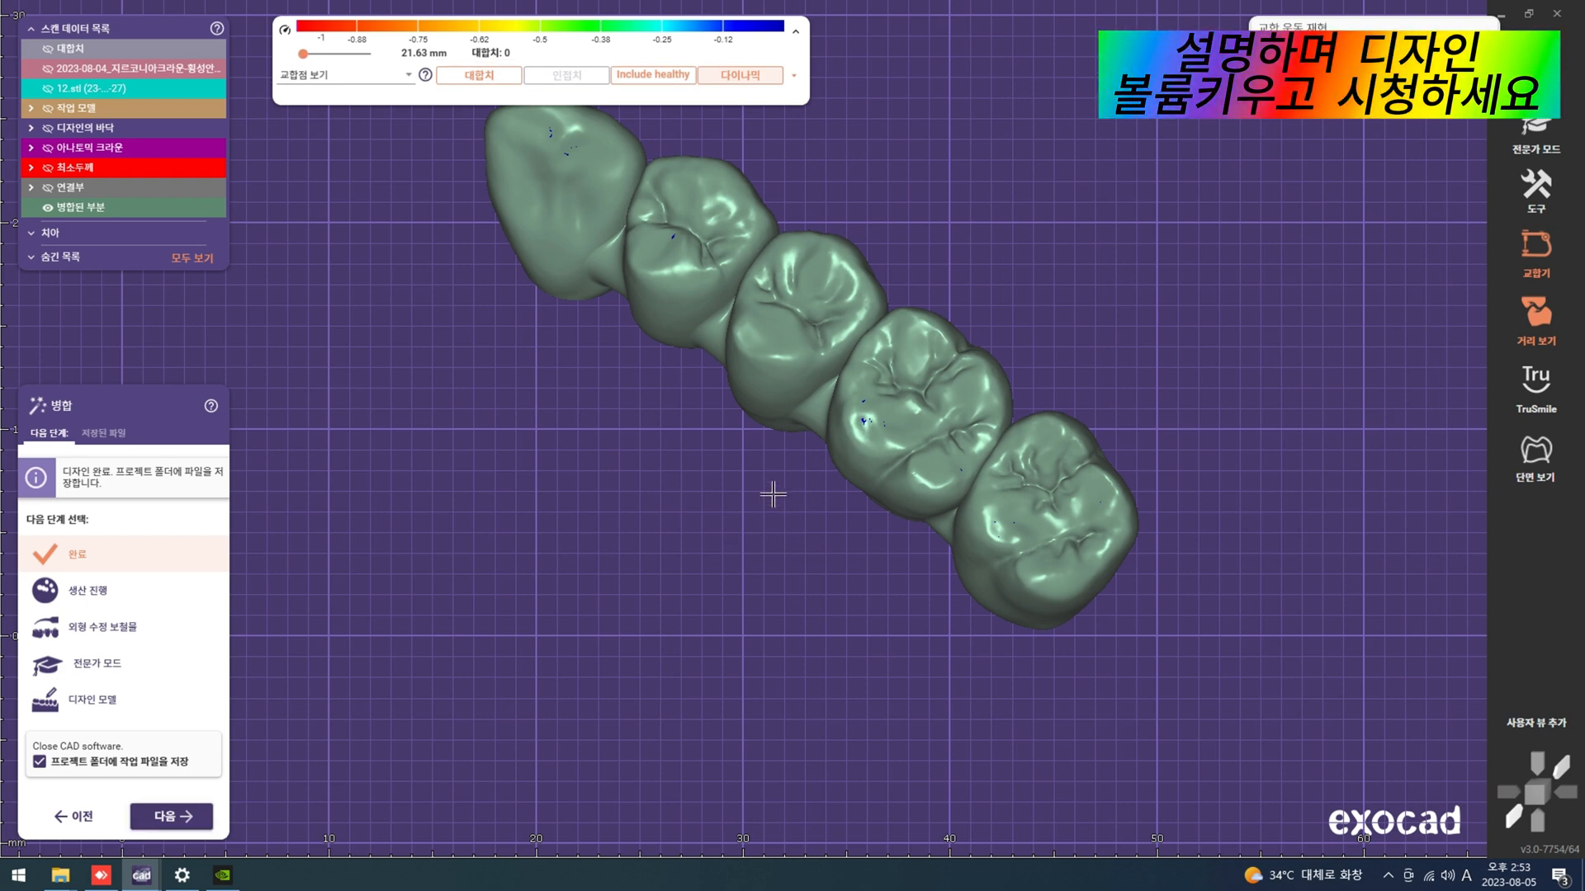
pyautogui.moveTo(771, 488); pyautogui.dragTo(755, 572, button='right')
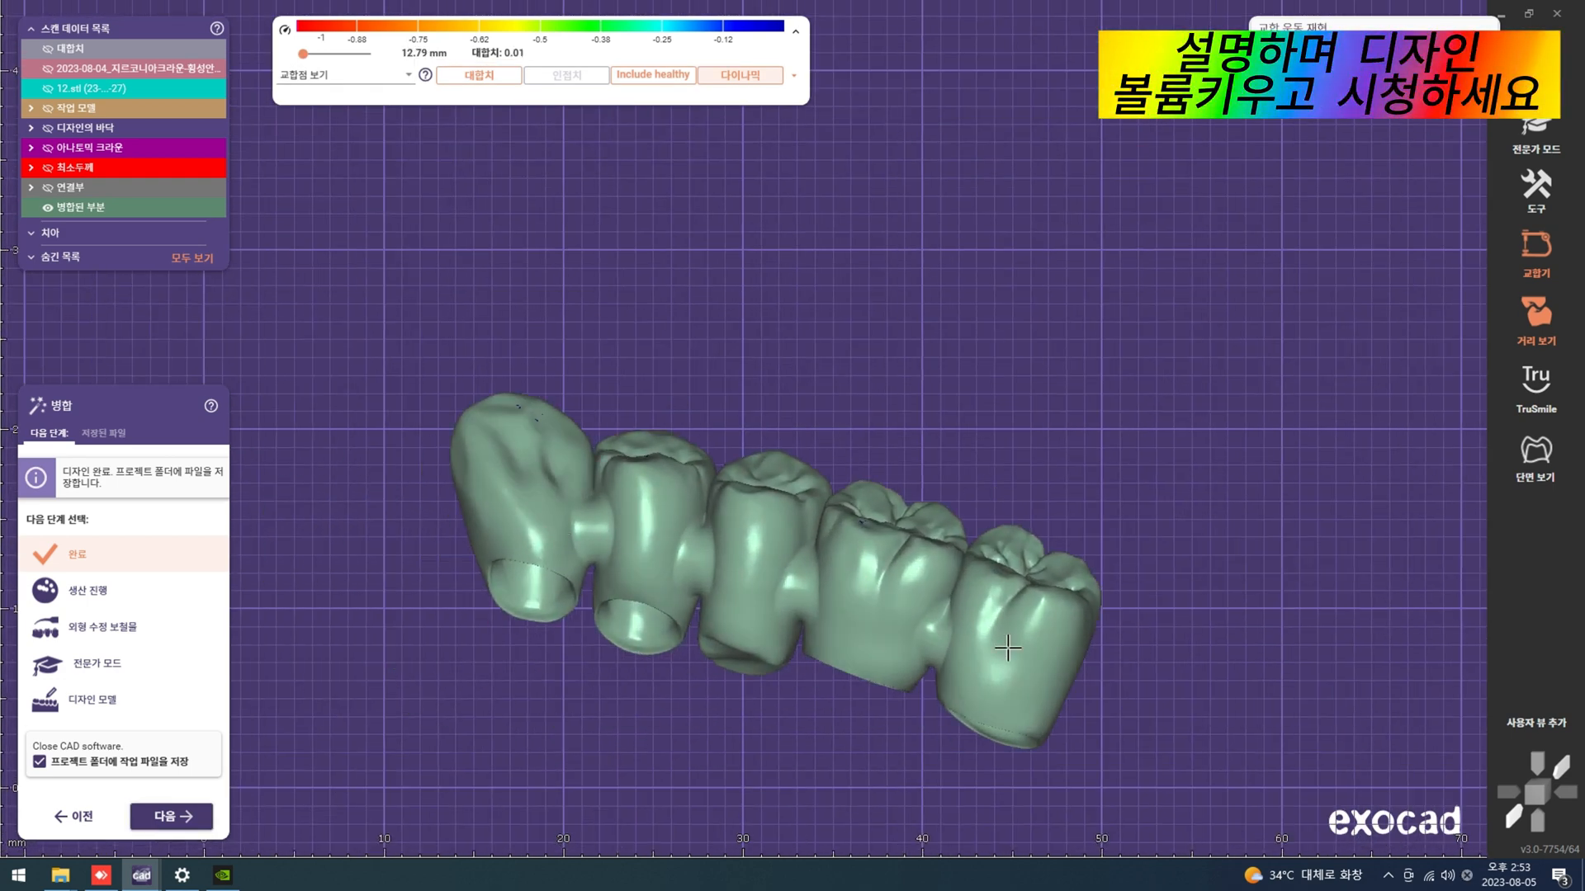
pyautogui.click(202, 815)
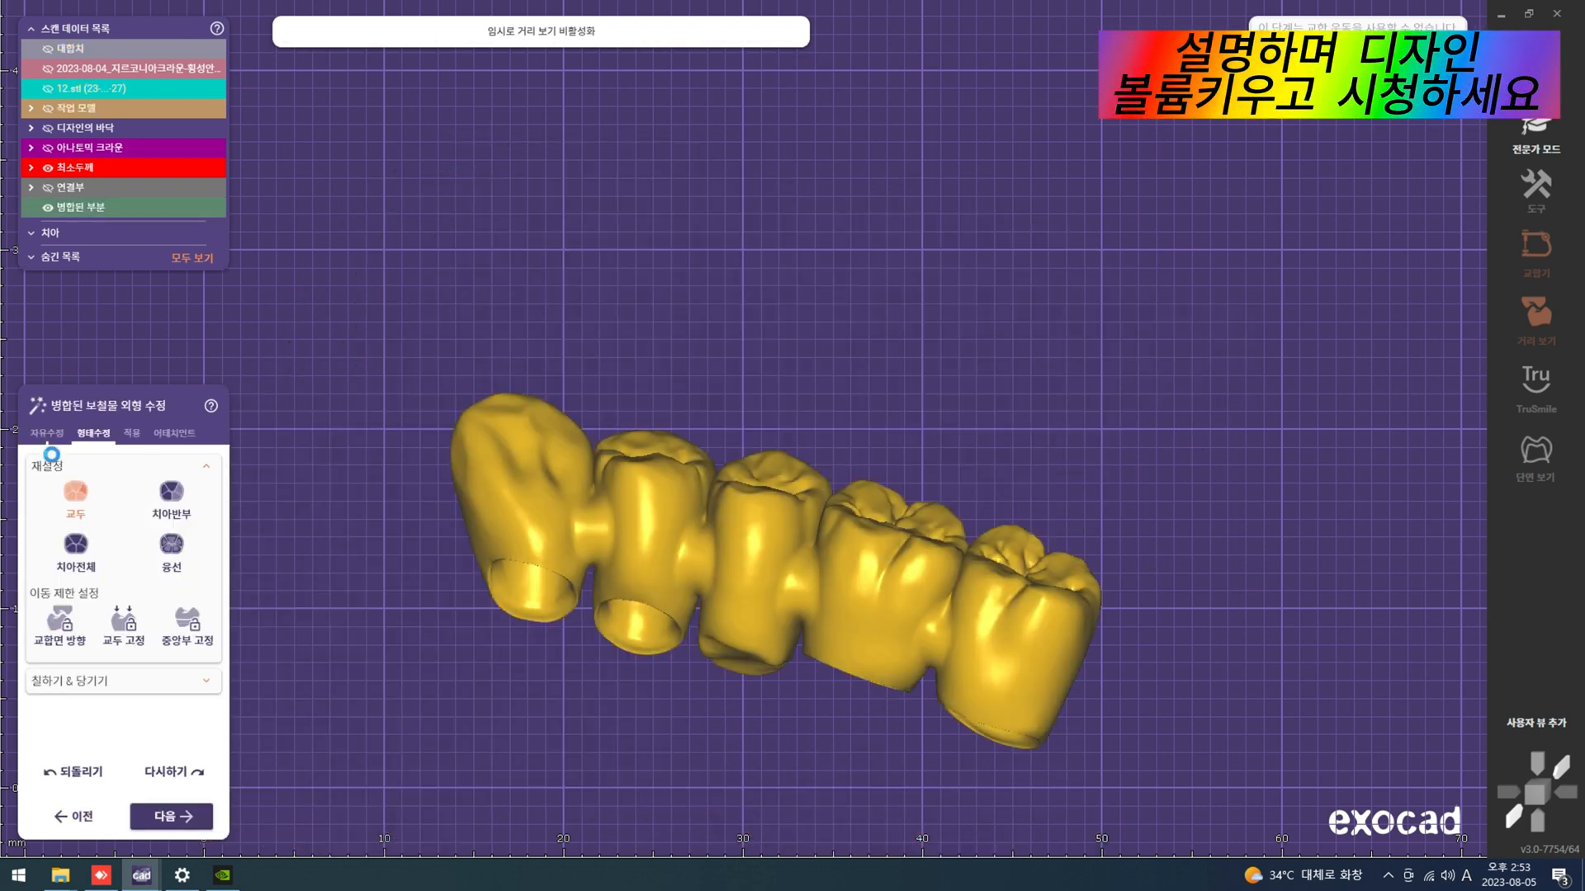
# Step: Add material to the palatal side of the four connectors with the add/remove brush
pyautogui.scroll(3, 602, 422)
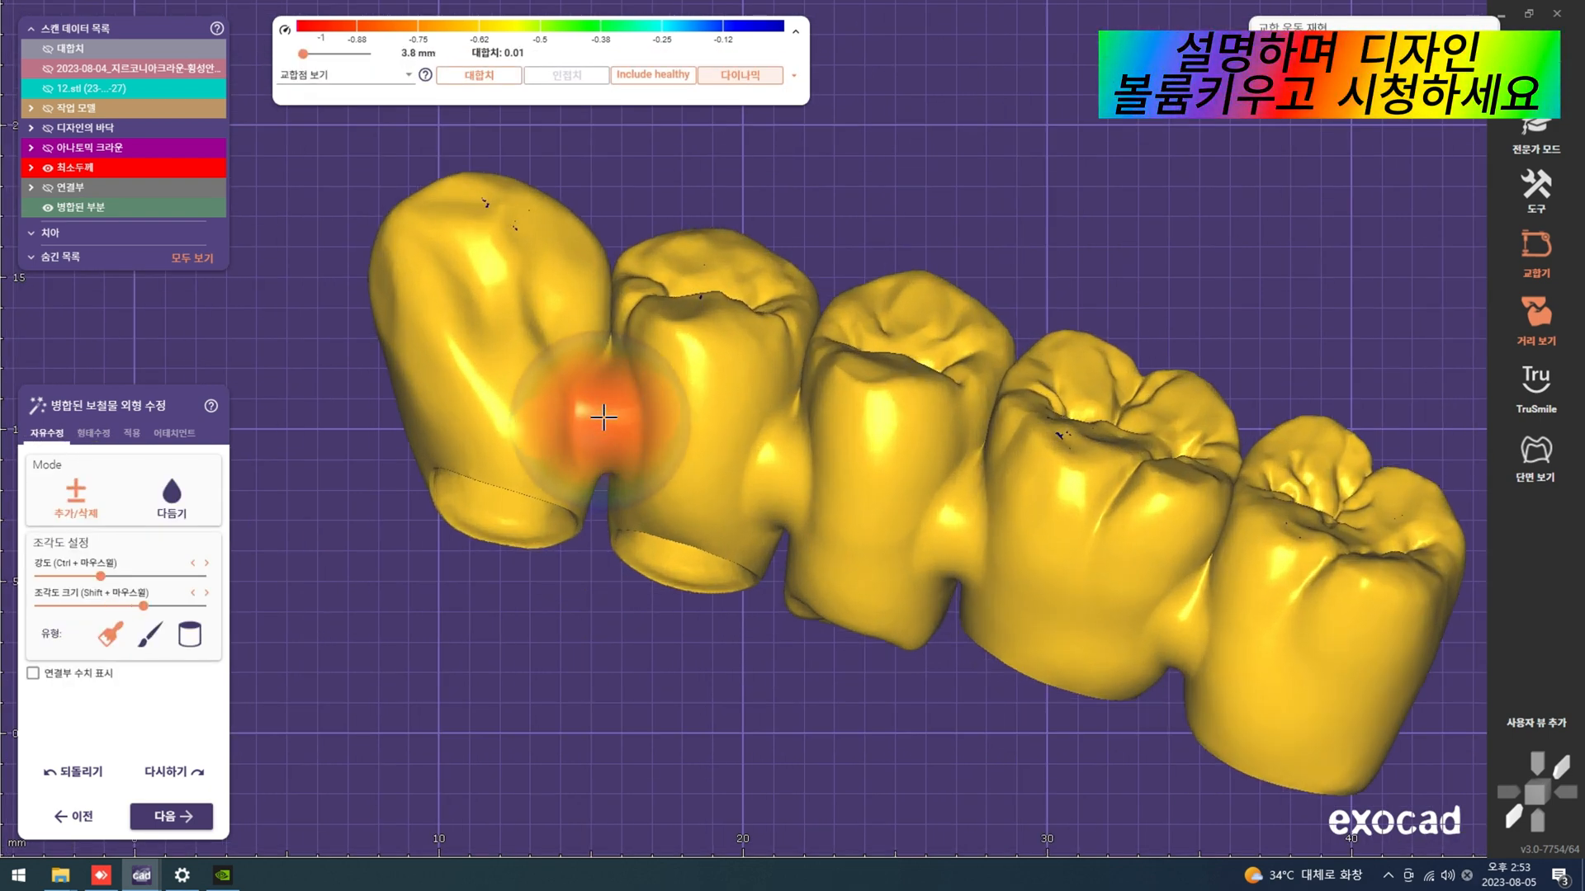
pyautogui.moveTo(603, 428); pyautogui.dragTo(781, 491)
pyautogui.moveTo(948, 553); pyautogui.dragTo(960, 548)
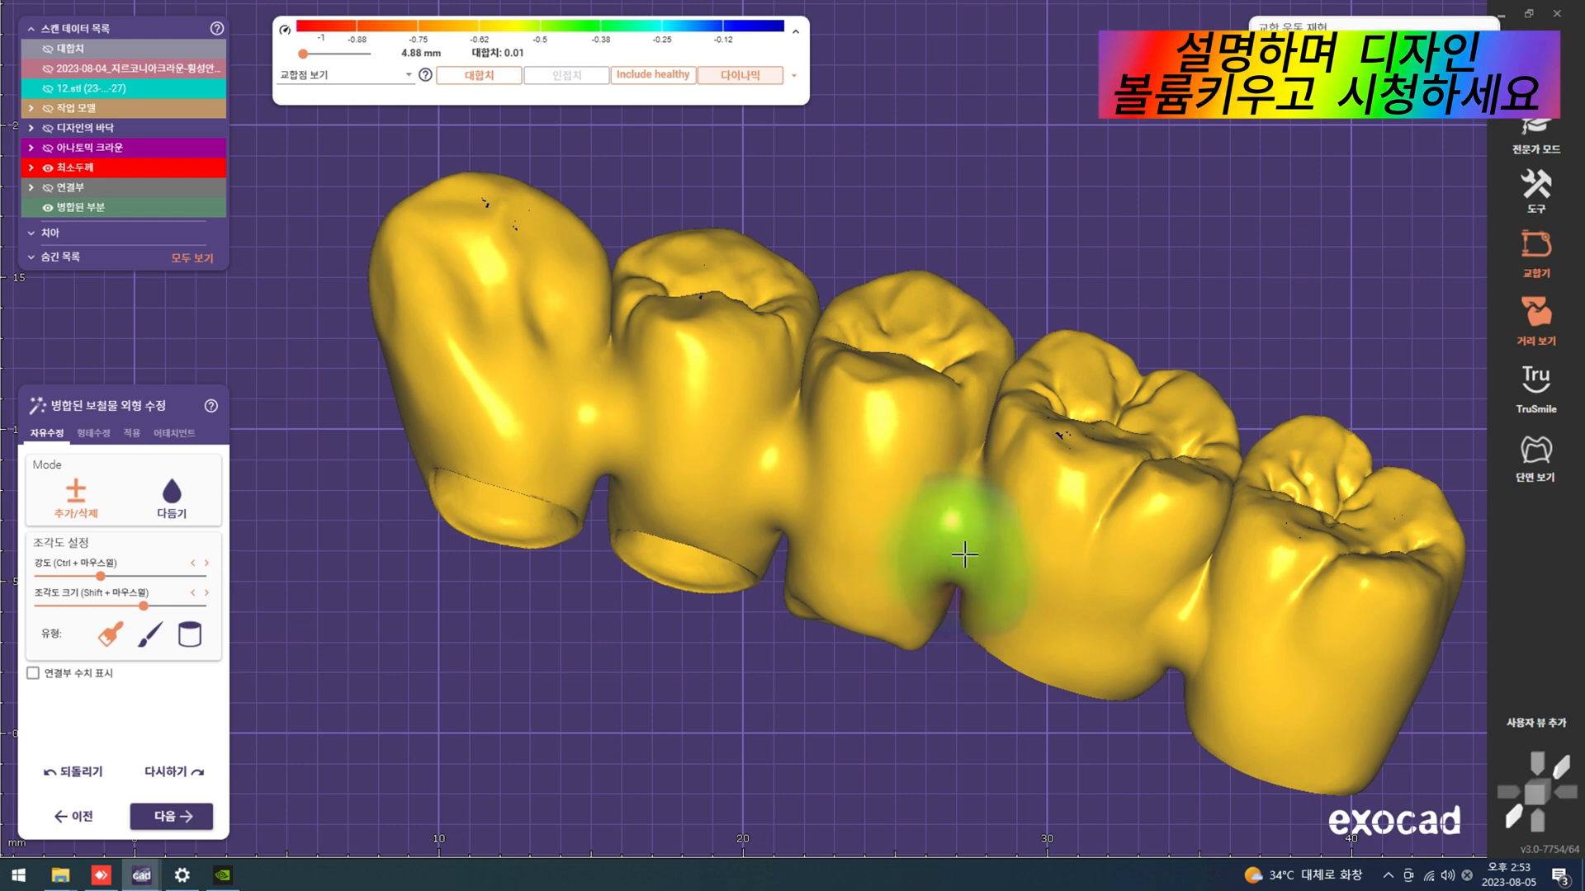
pyautogui.moveTo(1176, 630); pyautogui.dragTo(1189, 630)
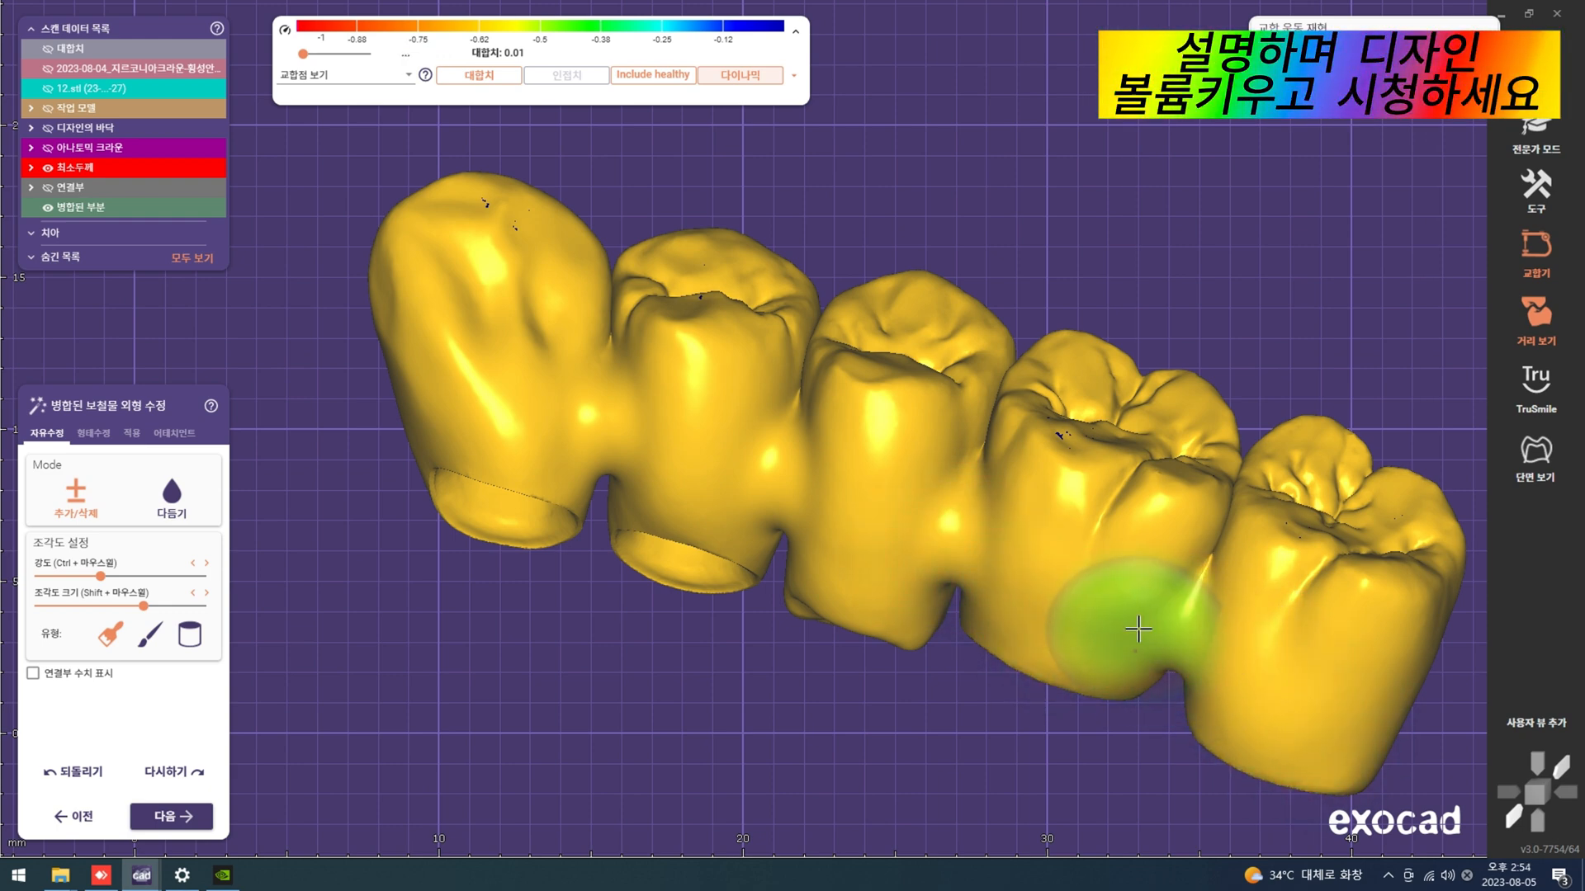
# Step: Toggle the working model and antagonist around the merged bridge and examine it from the palatal and front sides
pyautogui.scroll(-6, 1226, 634)
pyautogui.hotkey('ctrl', 'j')
pyautogui.hotkey('ctrl', 'a')
pyautogui.moveTo(1225, 634); pyautogui.dragTo(1181, 625, button='right')
pyautogui.hotkey('ctrl', 'a')
pyautogui.scroll(4, 1102, 438)
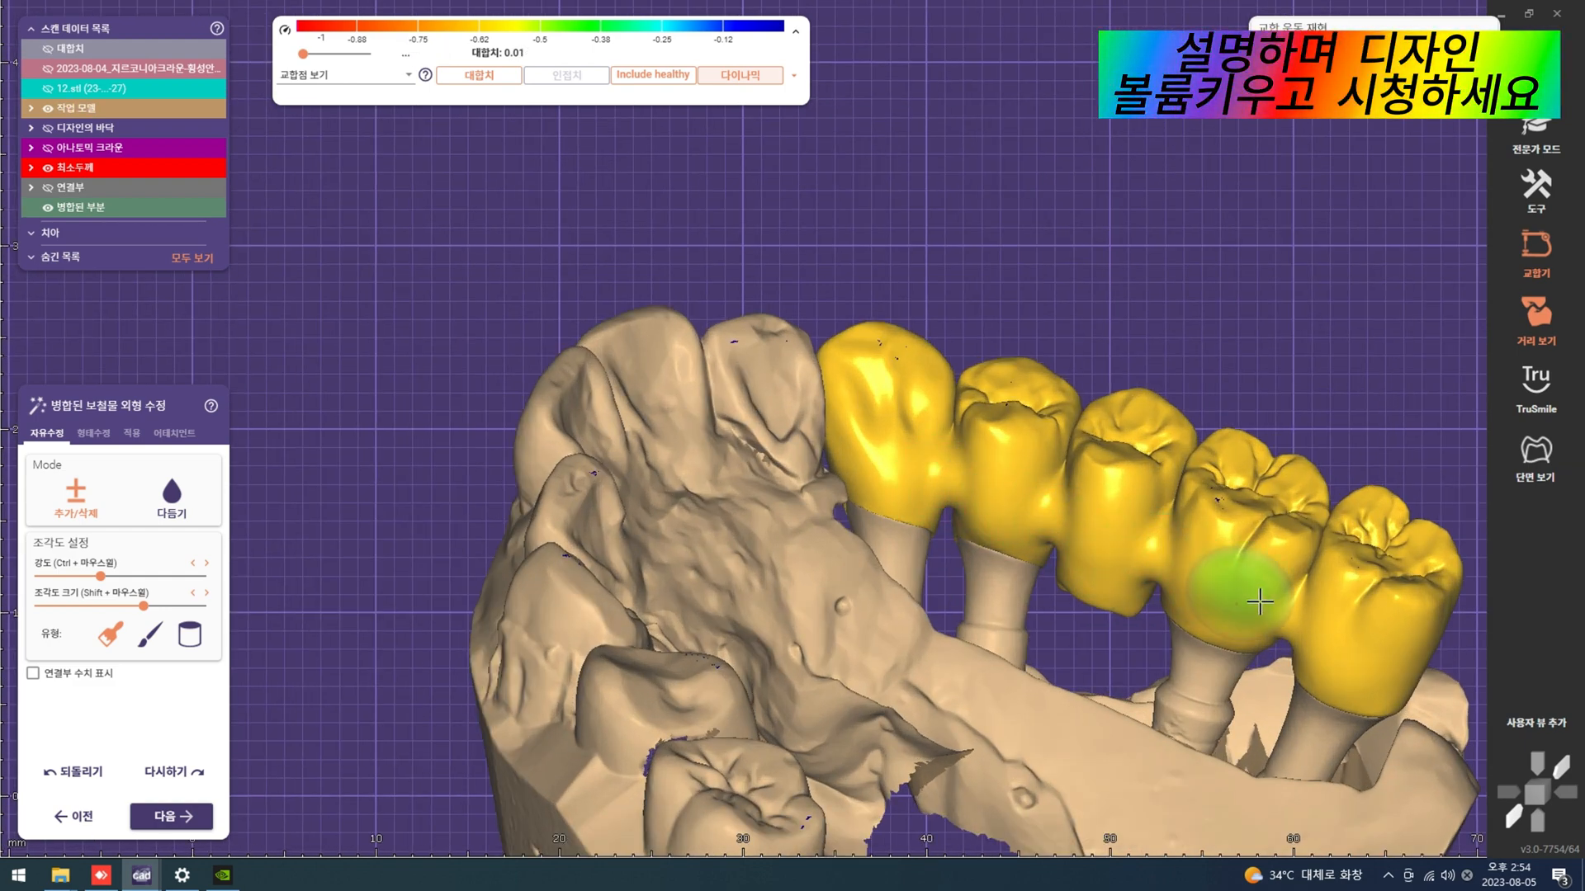
pyautogui.scroll(-4, 1275, 610)
pyautogui.hotkey('ctrl', 'a')
pyautogui.hotkey('ctrl', 'j')
pyautogui.moveTo(1280, 619); pyautogui.dragTo(1246, 693, button='right')
pyautogui.scroll(-4, 1222, 643)
pyautogui.hotkey('ctrl', 'a')
pyautogui.moveTo(1172, 595); pyautogui.dragTo(878, 327, button='right')
pyautogui.hotkey('ctrl', 'j')
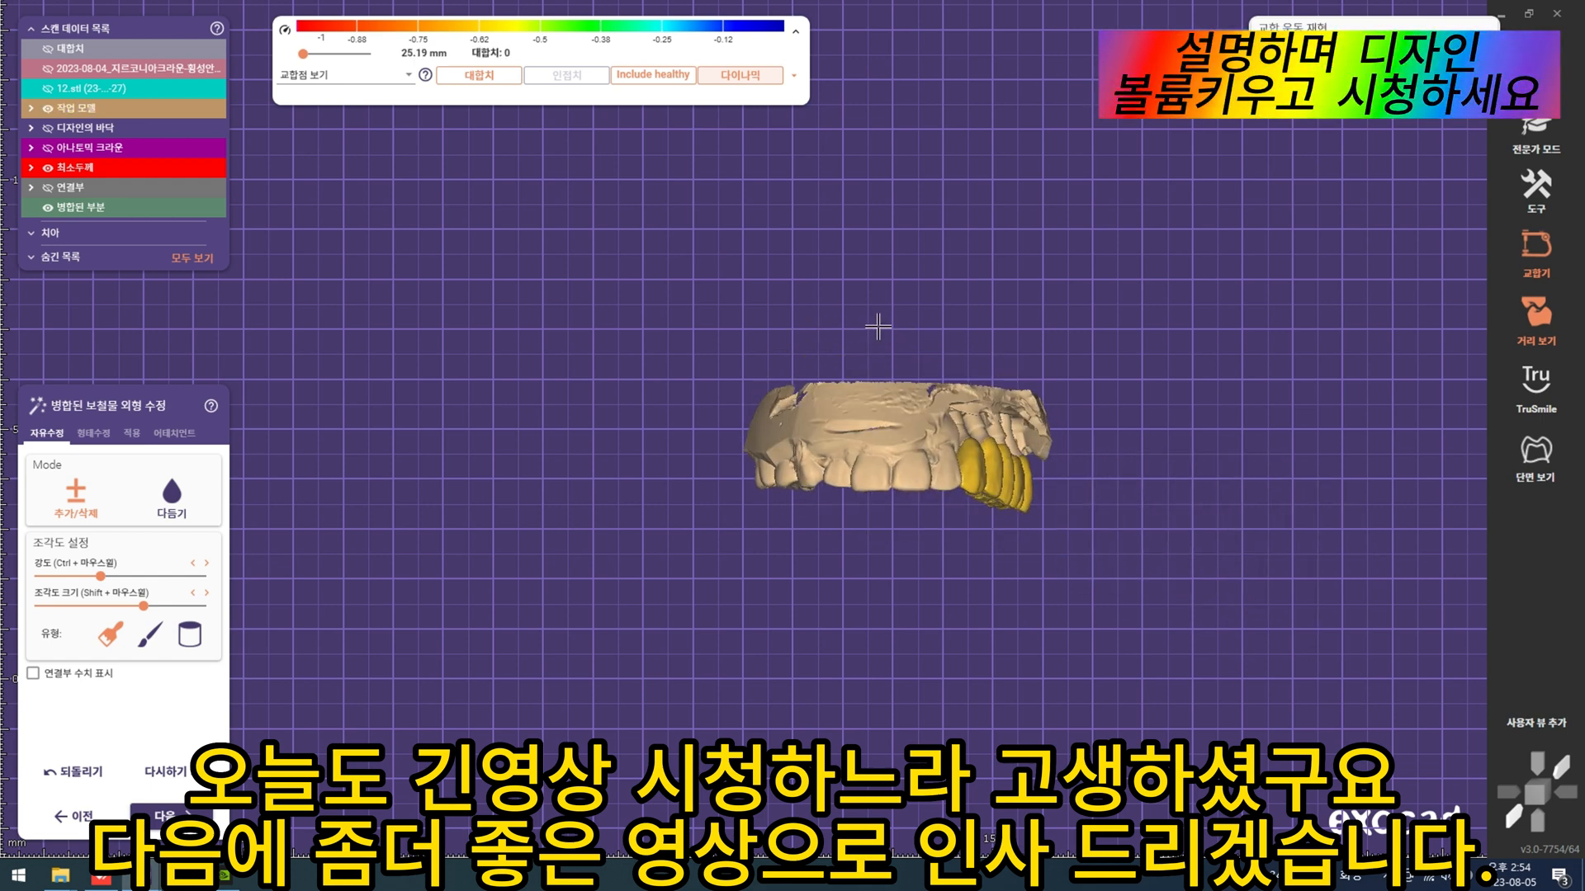
# Step: Show the antagonist with the merged bridge and examine how the crowns meet the opposing teeth from the buccal side
pyautogui.scroll(4, 1057, 400)
pyautogui.hotkey('ctrl', 'a')
pyautogui.moveTo(1057, 400); pyautogui.dragTo(775, 538, button='right')
pyautogui.scroll(-3, 136, 202)
pyautogui.scroll(-4, 970, 377)
pyautogui.scroll(5, 860, 537)
pyautogui.moveTo(692, 483); pyautogui.dragTo(675, 479, button='right')
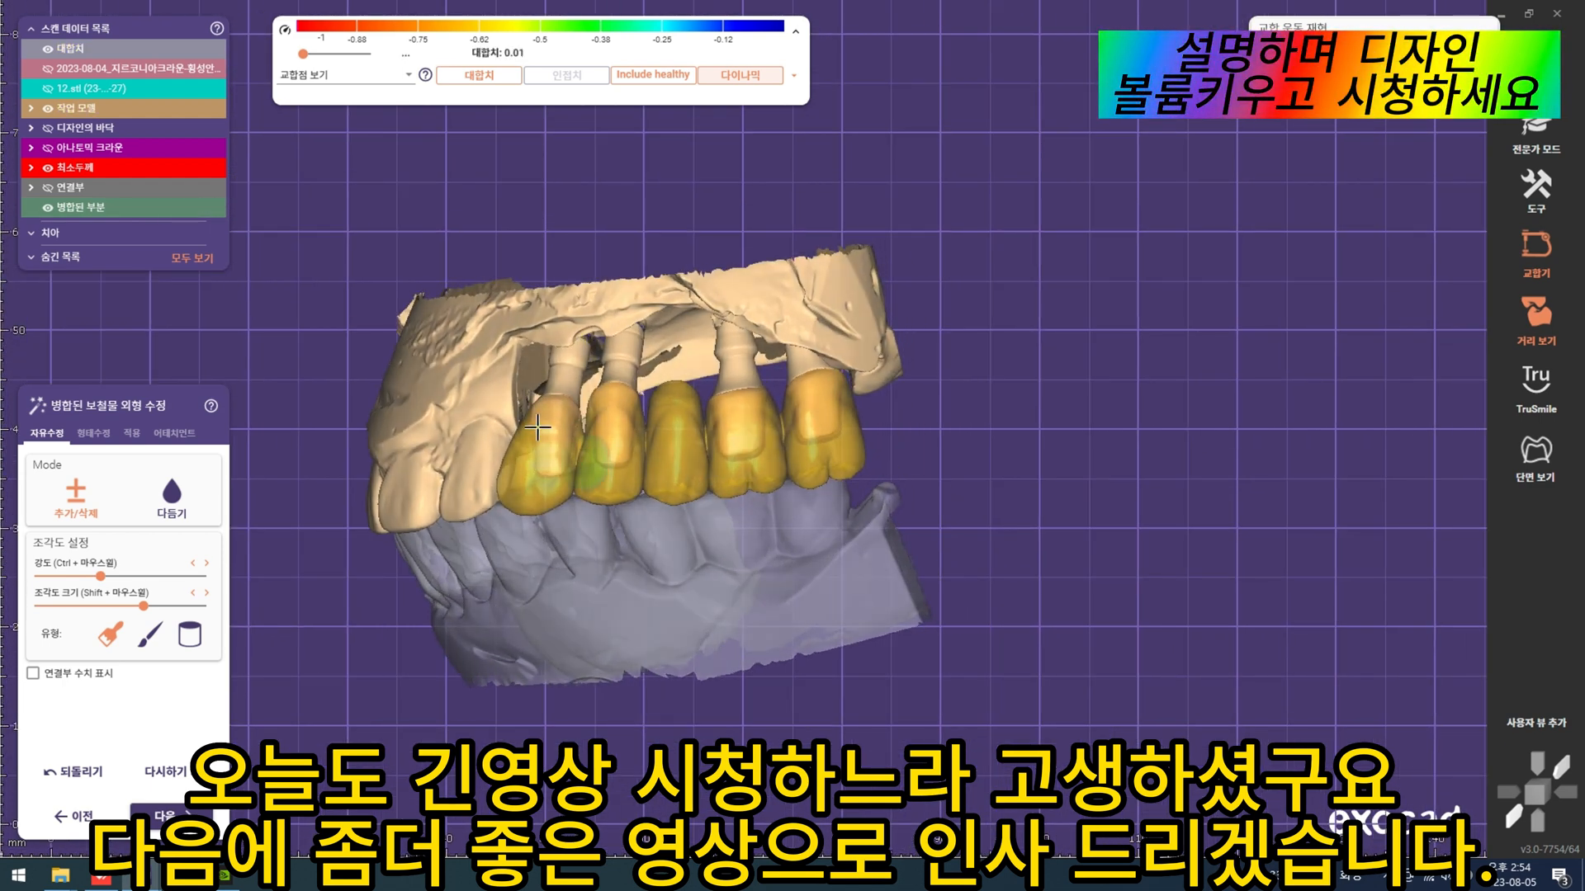
pyautogui.moveTo(1004, 464); pyautogui.dragTo(994, 473, button='right')
pyautogui.scroll(-2, 950, 473)
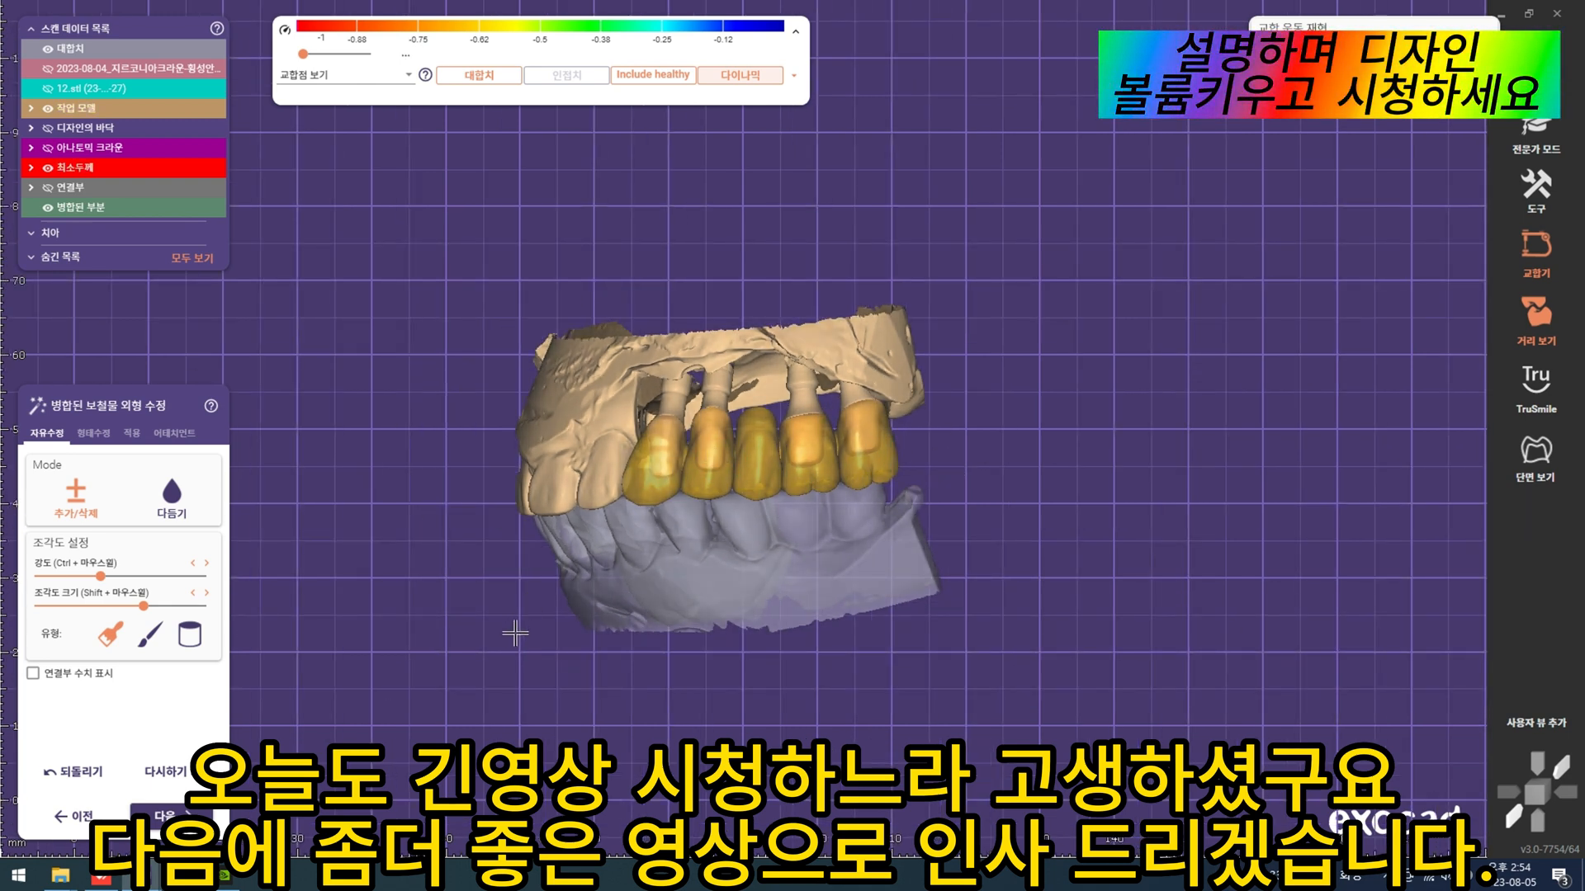
pyautogui.moveTo(515, 633); pyautogui.dragTo(538, 604, button='right')
# Step: Finish free-forming, save the modified shape of the merged 23 to 27 bridge, and inspect it against the antagonist
pyautogui.moveTo(874, 423); pyautogui.dragTo(726, 634, button='right')
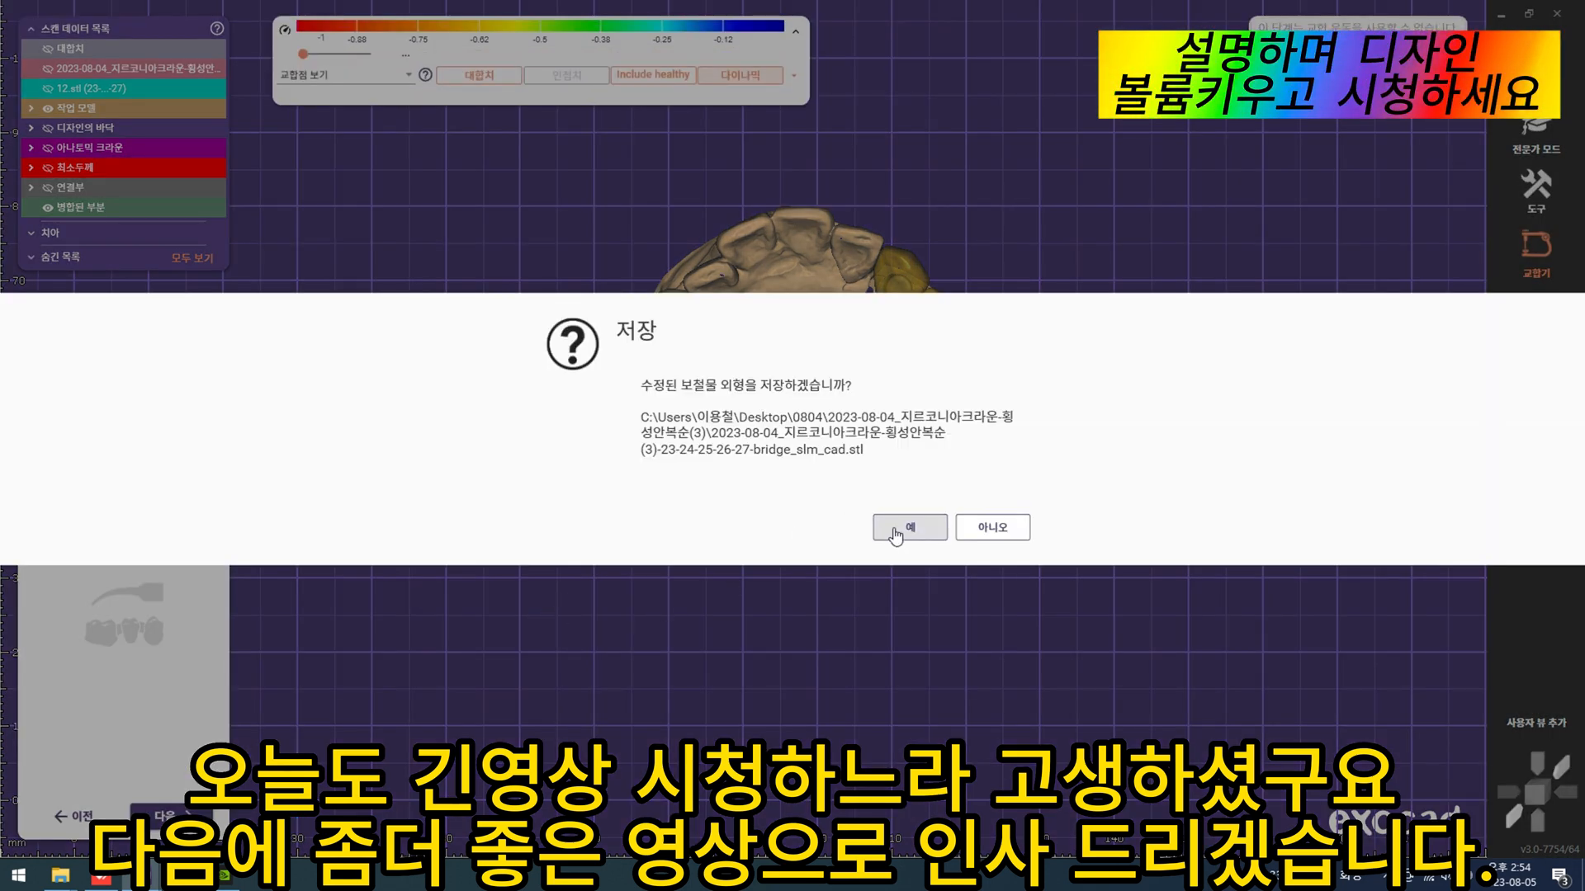
pyautogui.click(895, 535)
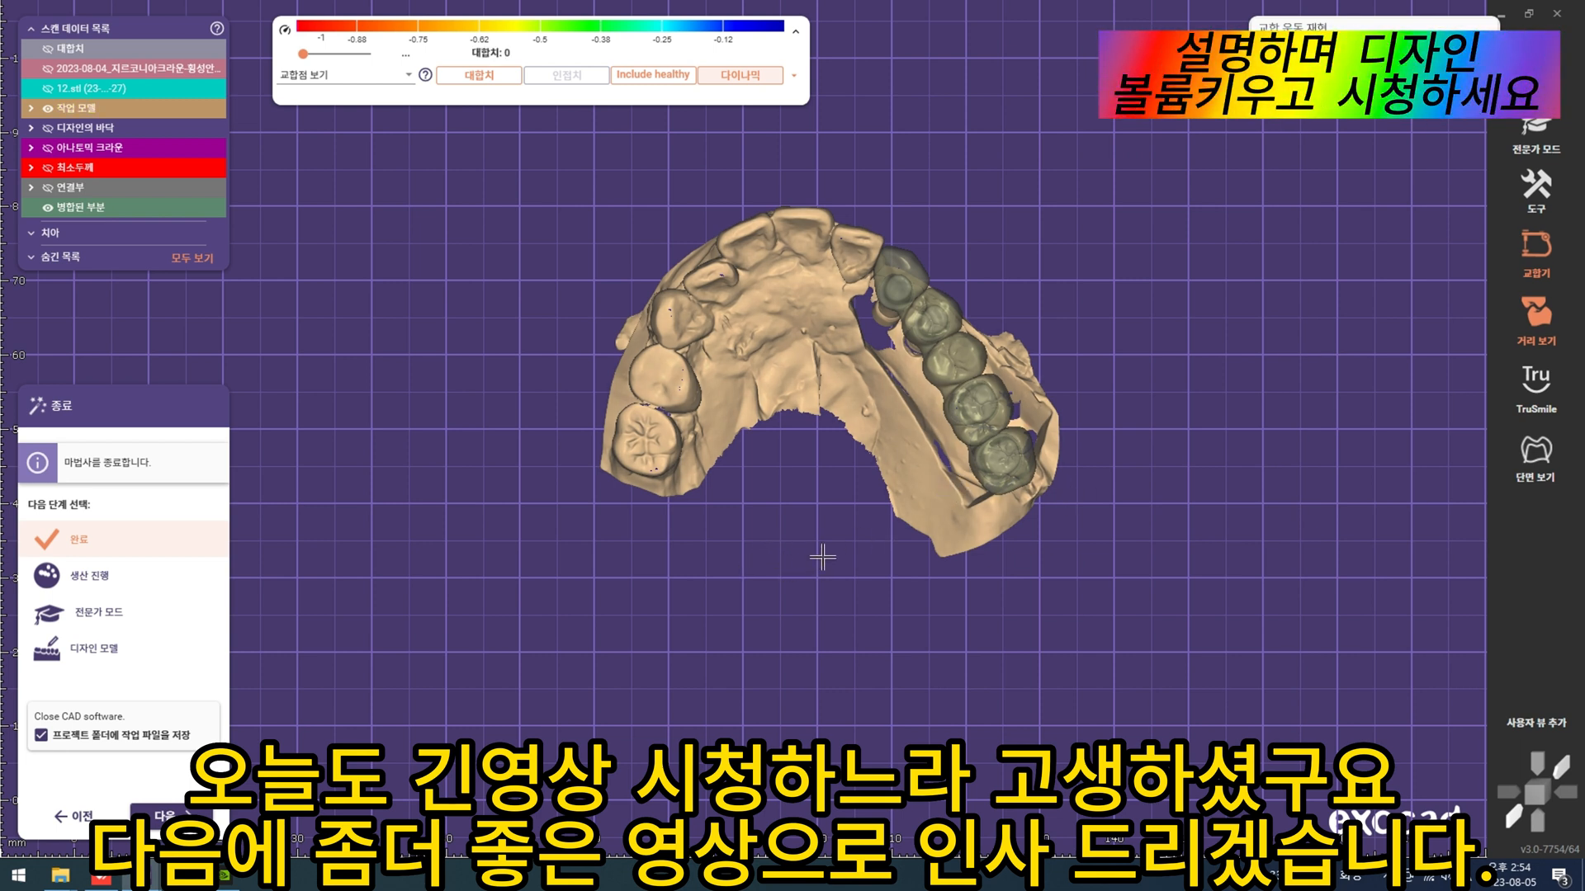
pyautogui.moveTo(823, 558); pyautogui.dragTo(861, 552, button='right')
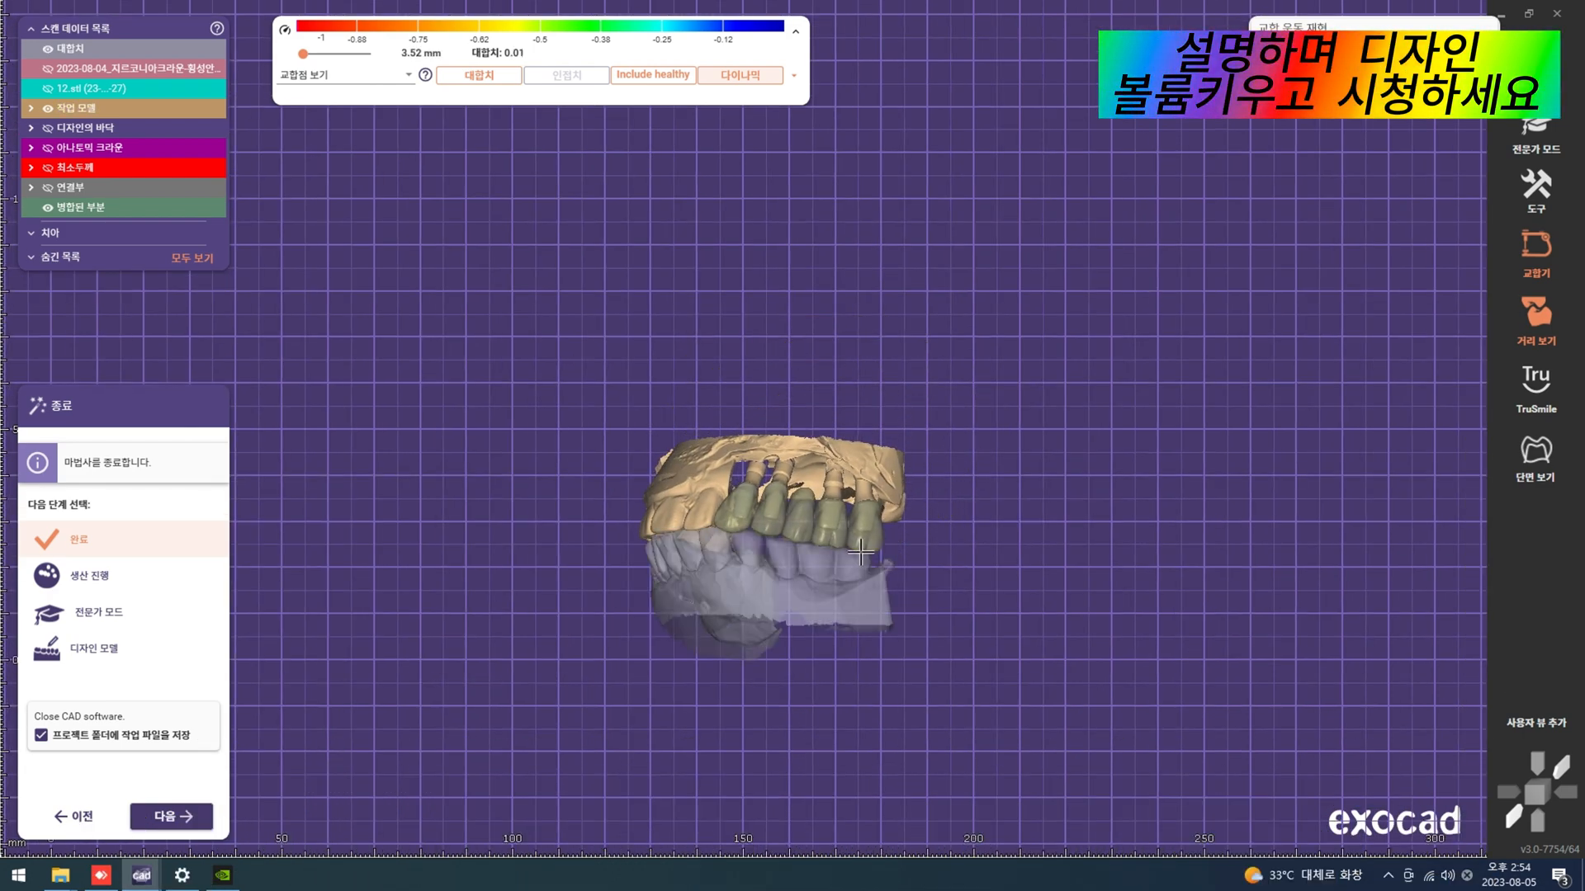
pyautogui.scroll(5, 861, 552)
pyautogui.scroll(-5, 1008, 512)
pyautogui.scroll(5, 1048, 442)
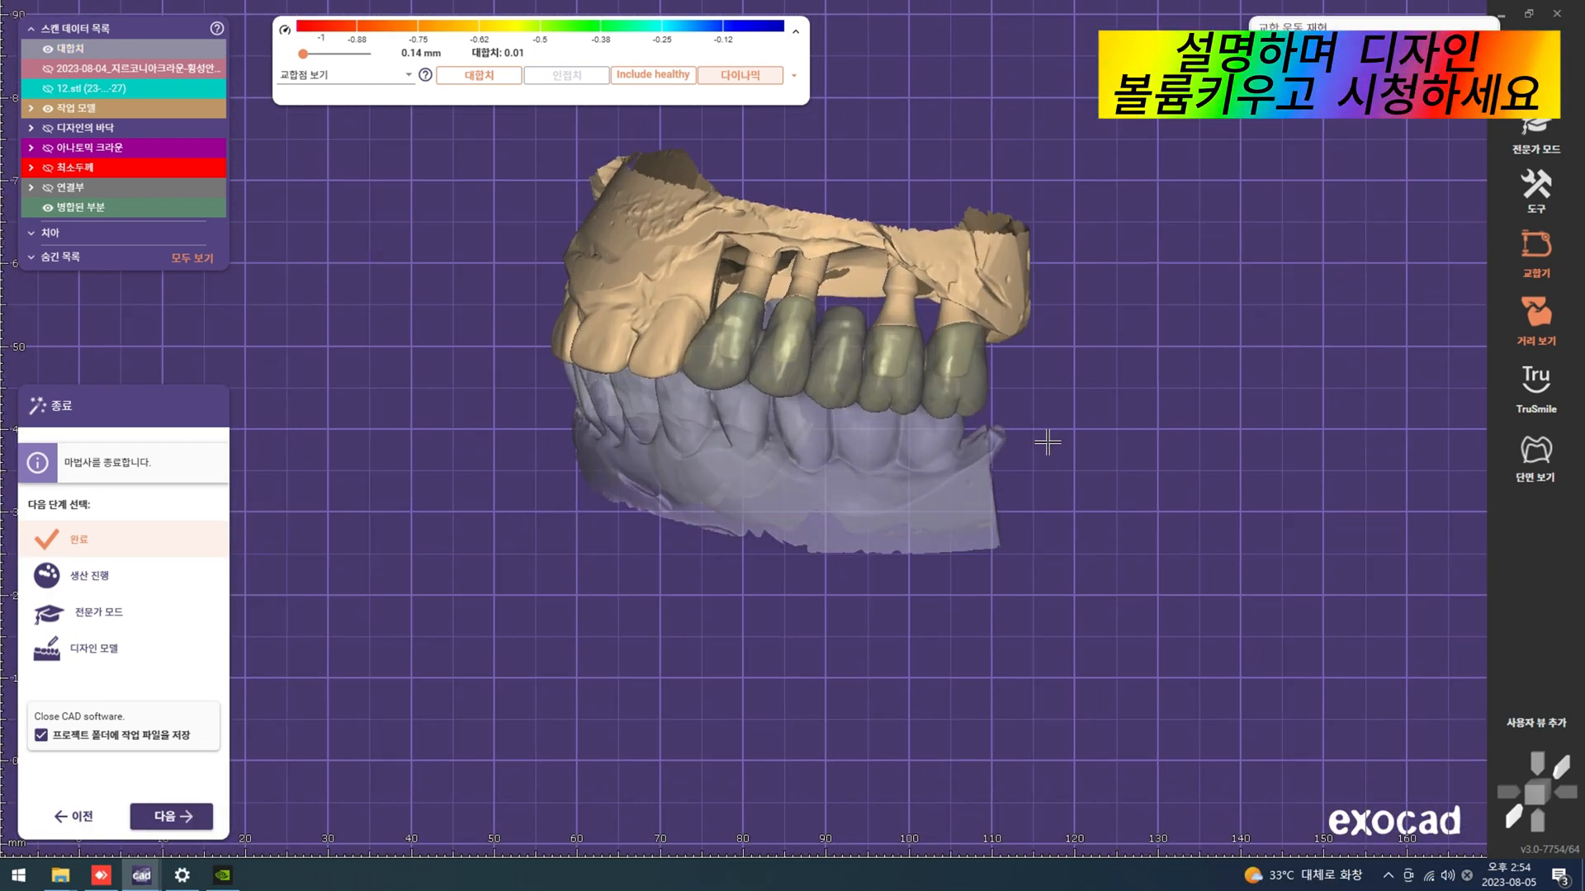